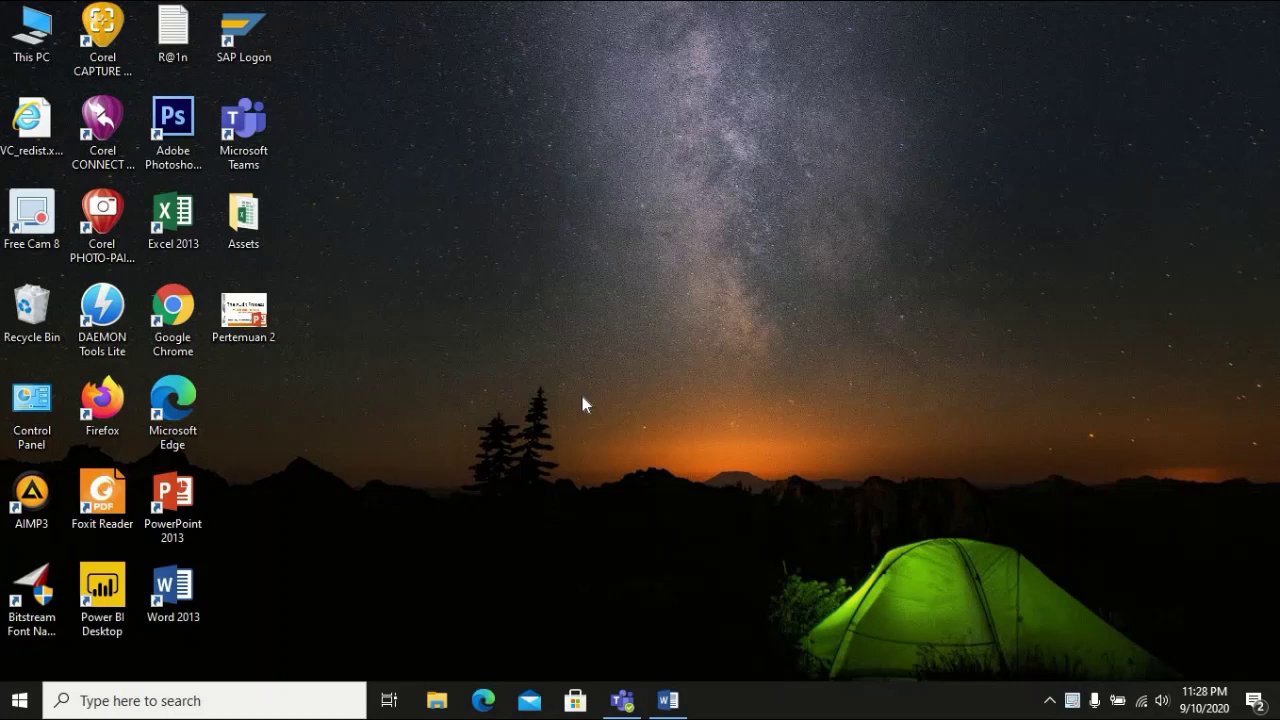
Bring up the Display document in Word beside Modul Lab. SI.pdf in Teams and examine the sample PT Cypaheim letter on page 73
click(668, 700)
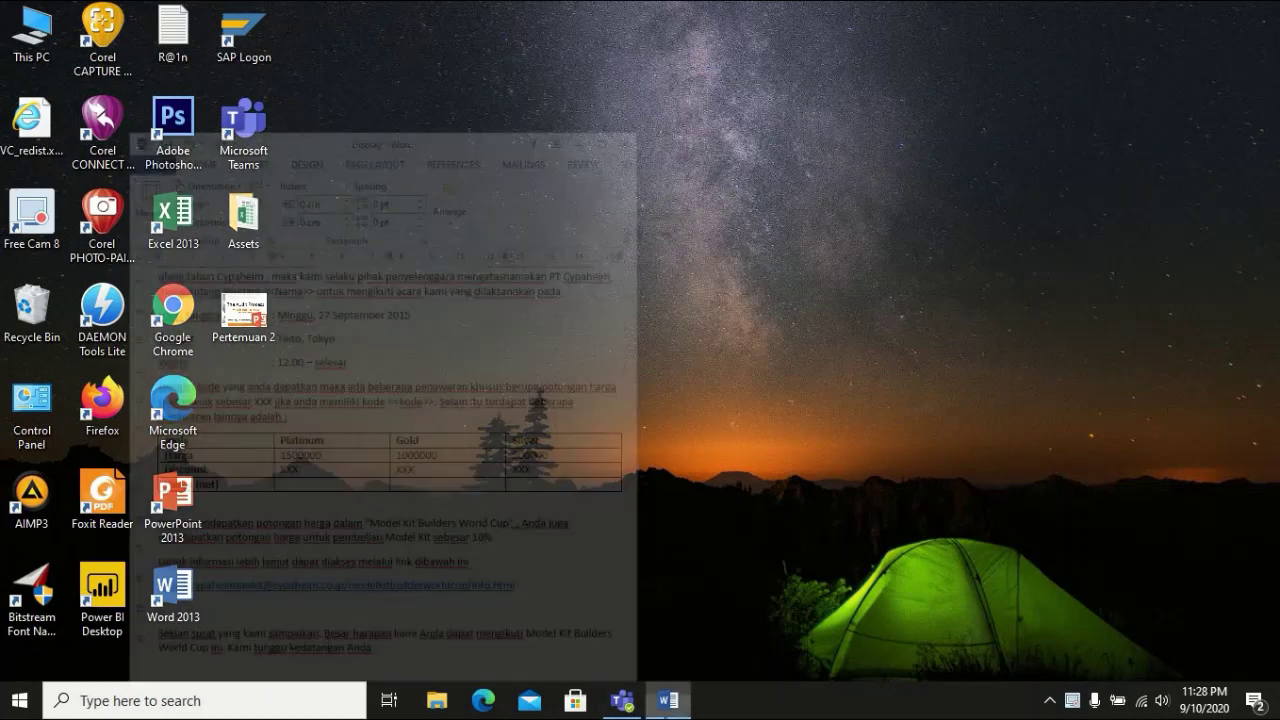
click(622, 700)
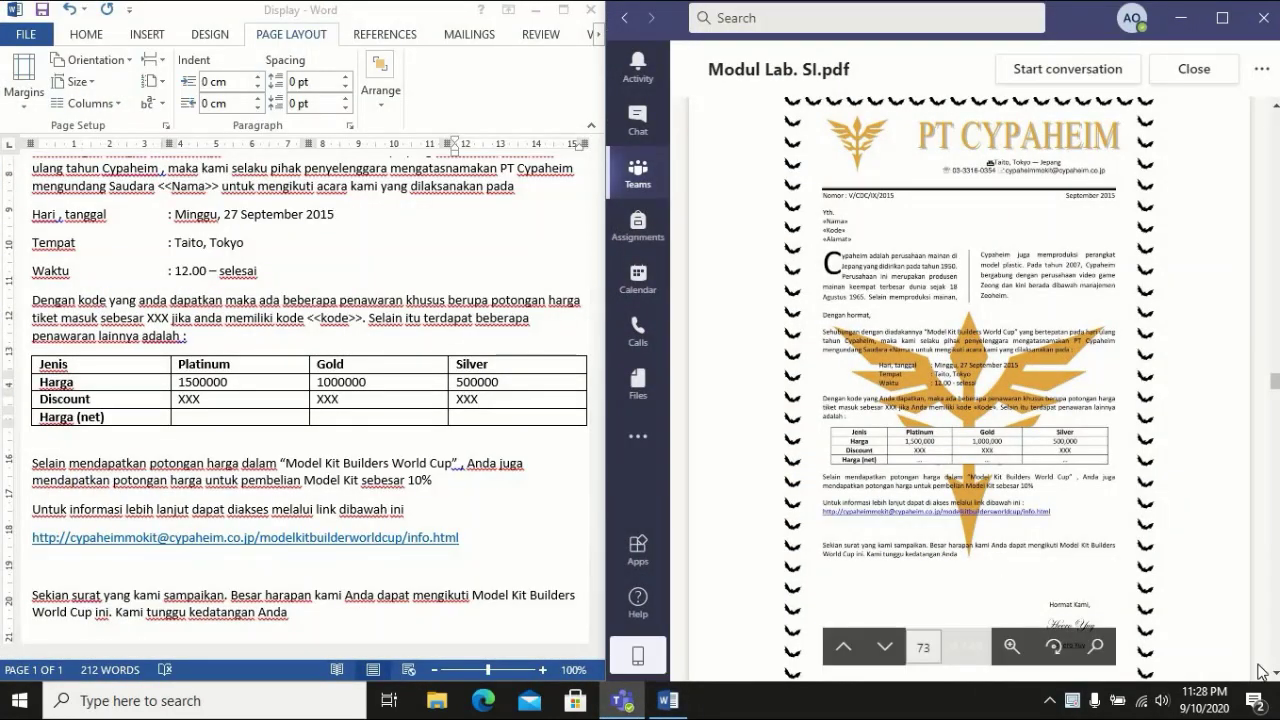
scroll(1270, 672, down, 3)
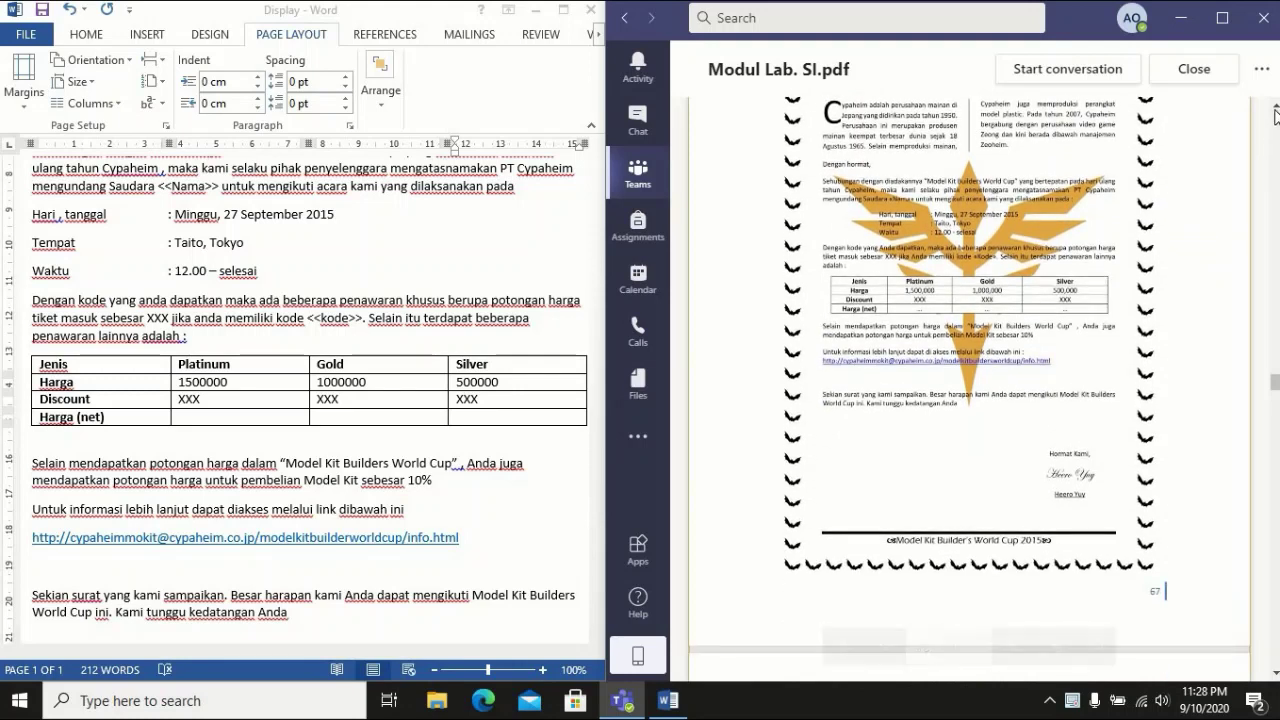
scroll(1276, 112, up, 2)
scroll(1276, 112, up, 1)
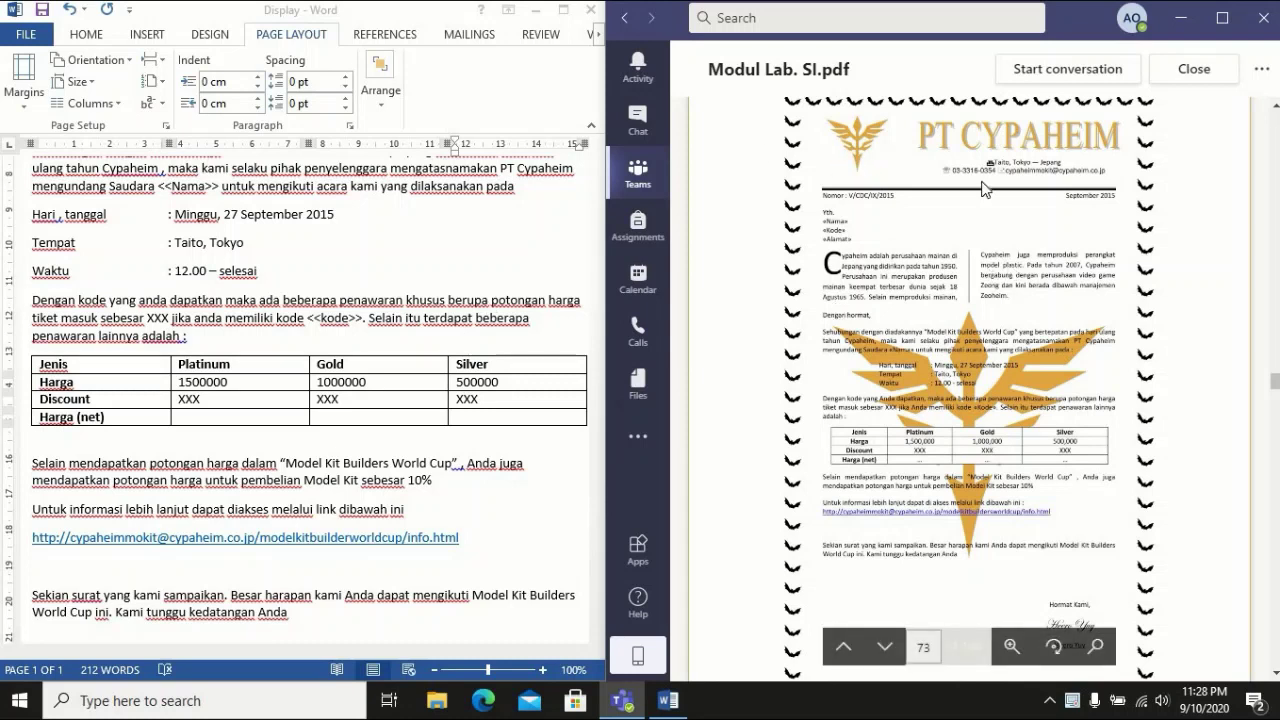
click(369, 335)
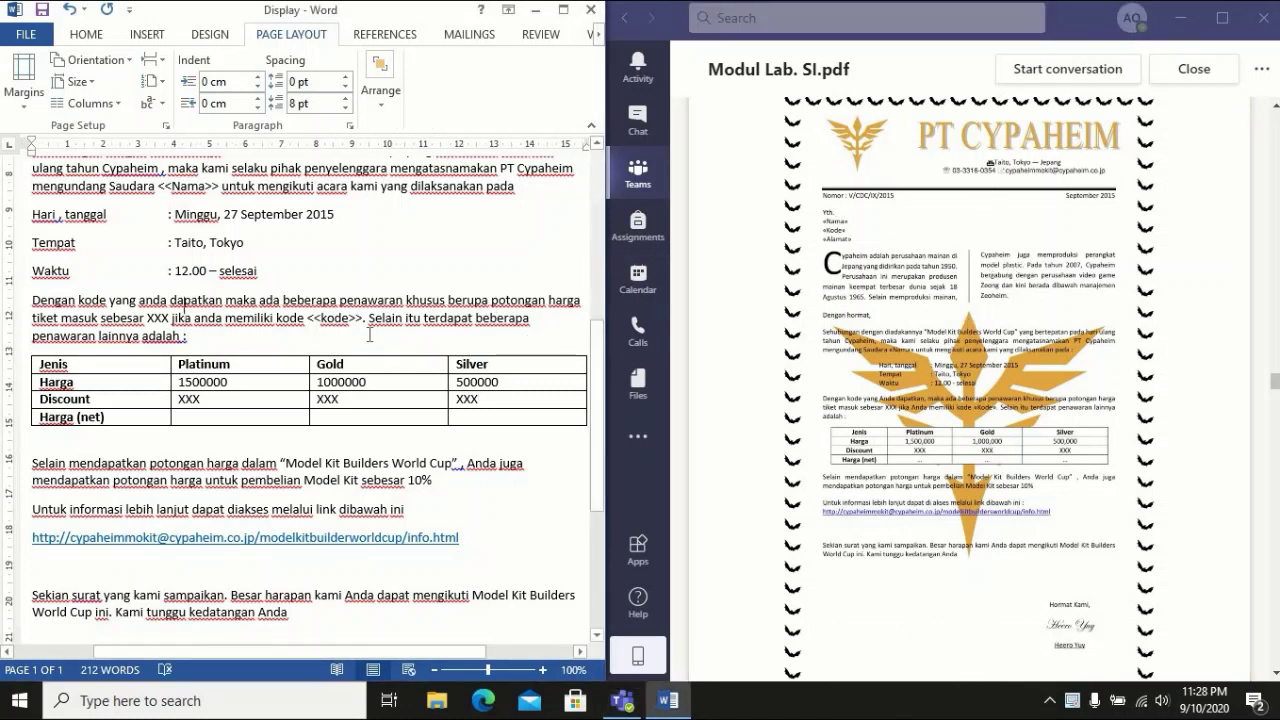
scroll(369, 335, up, 5)
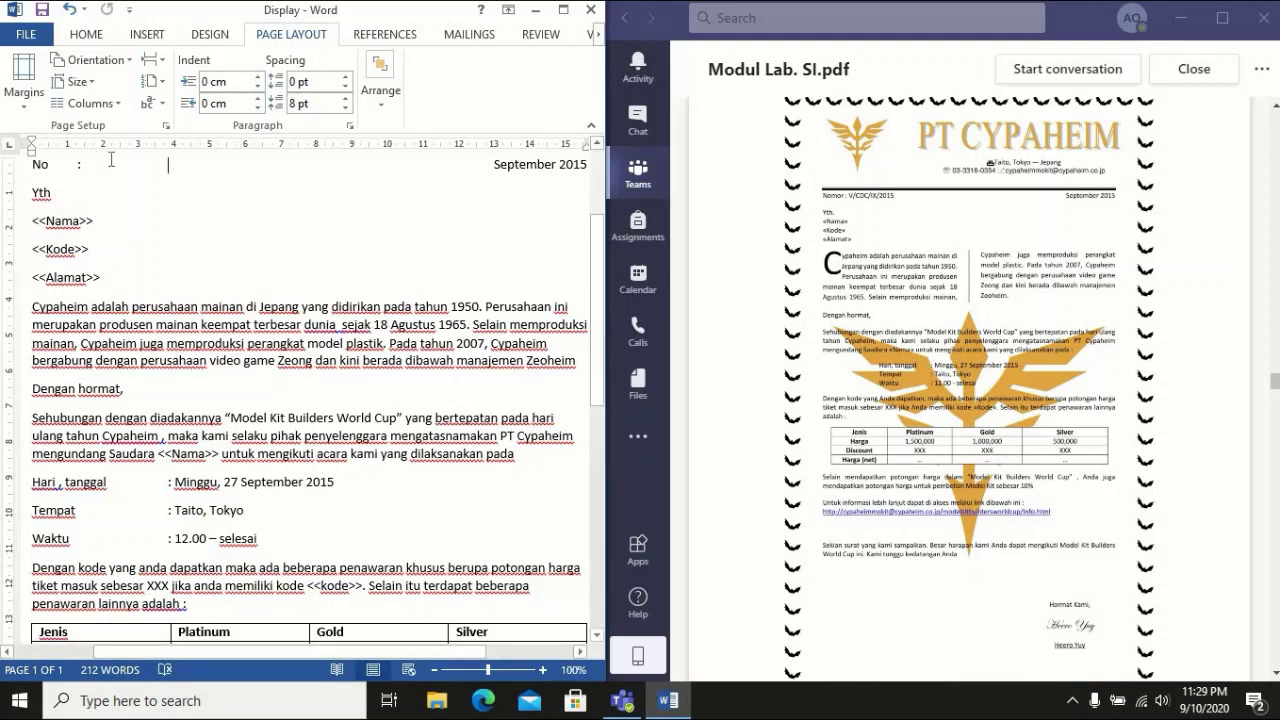
Show the letter from its PT CYPAHEIM header and arrange the Word document side by side with the Teams PDF viewer
click(558, 8)
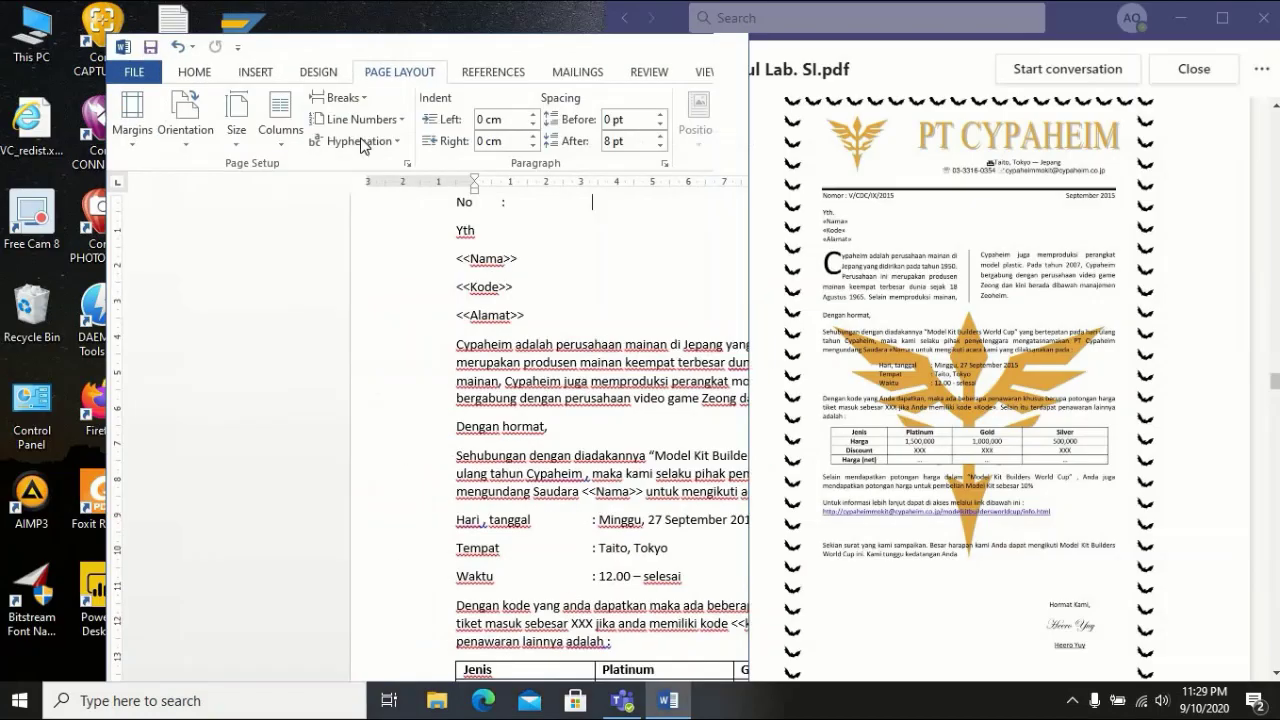
click(330, 229)
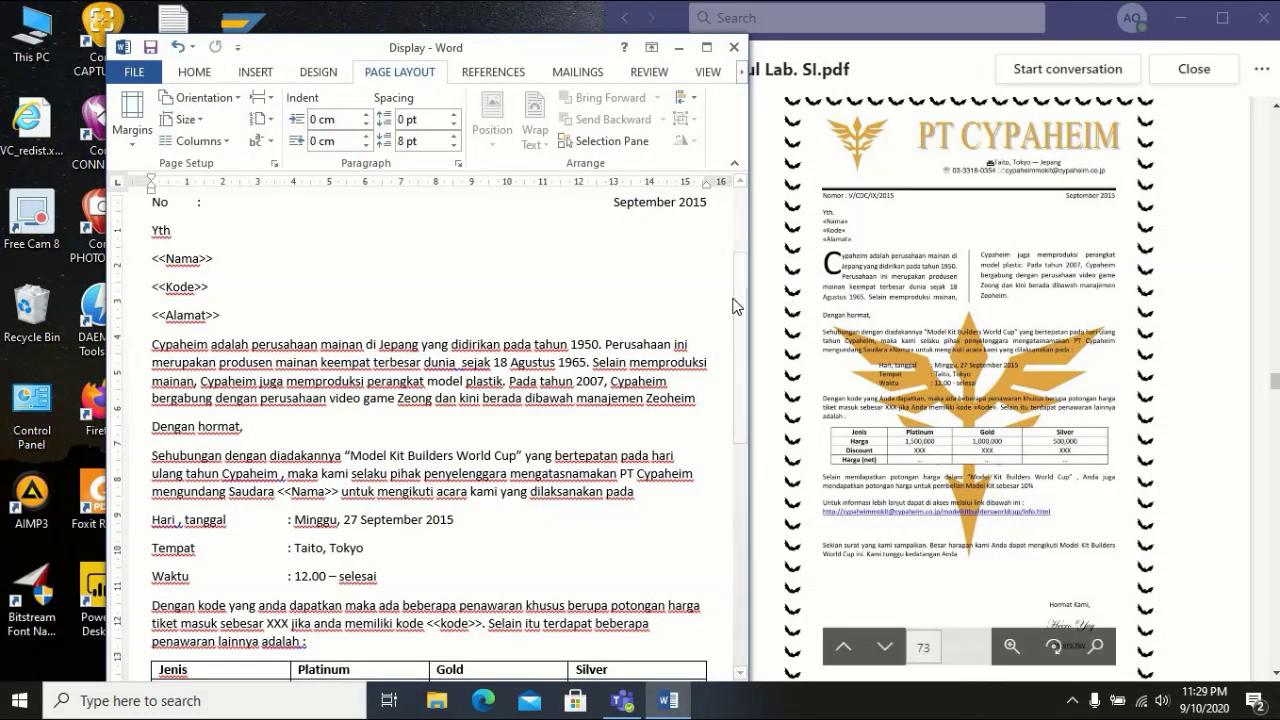
drag(741, 300, 740, 243)
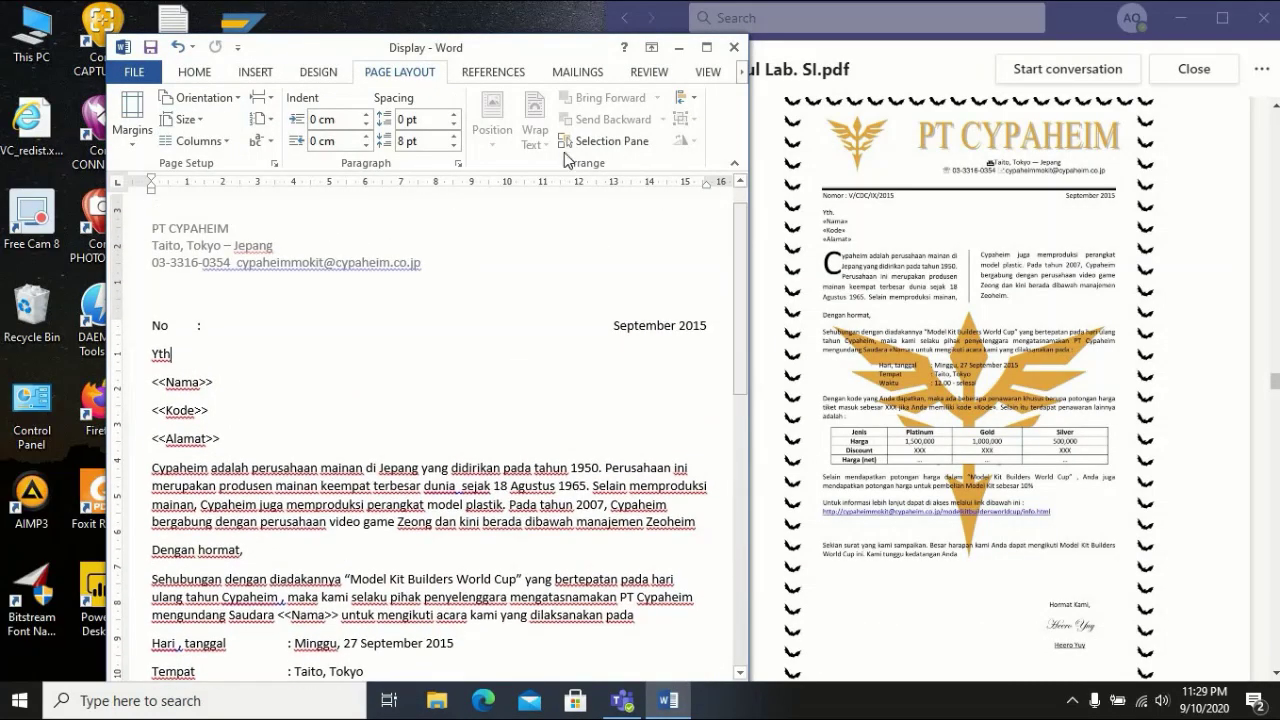
click(706, 47)
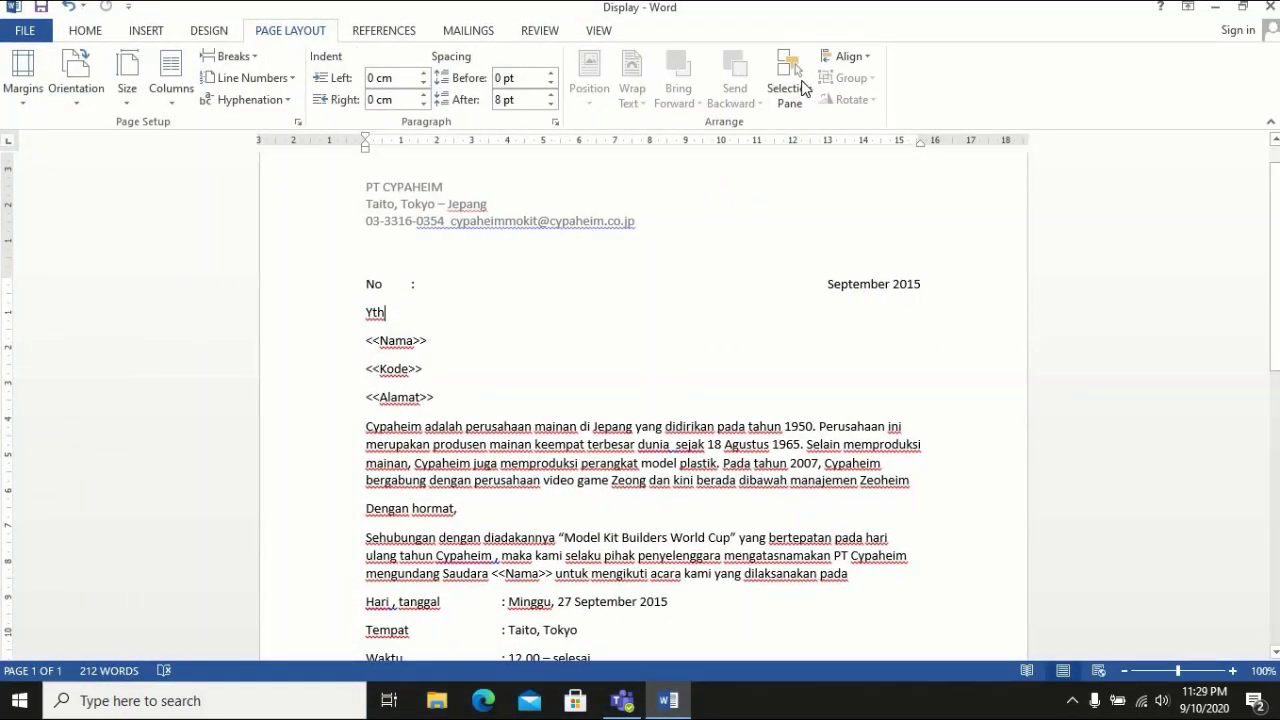
click(1242, 6)
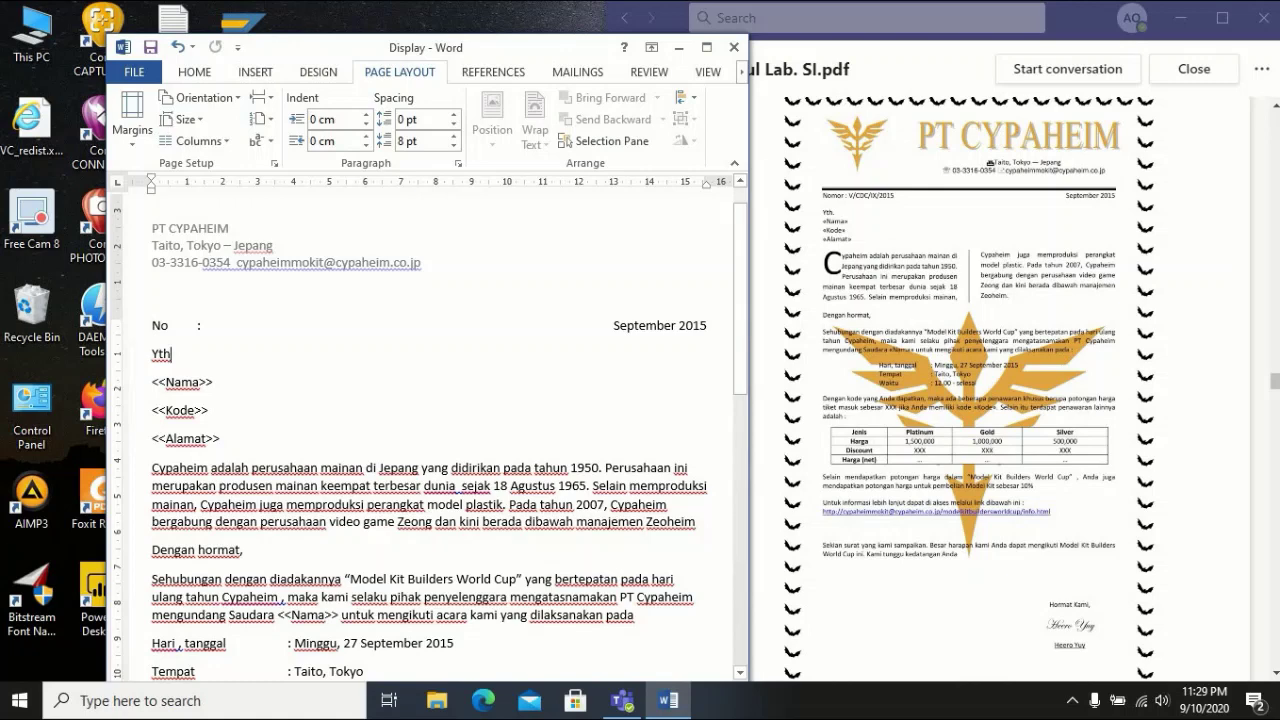
key(super+Left)
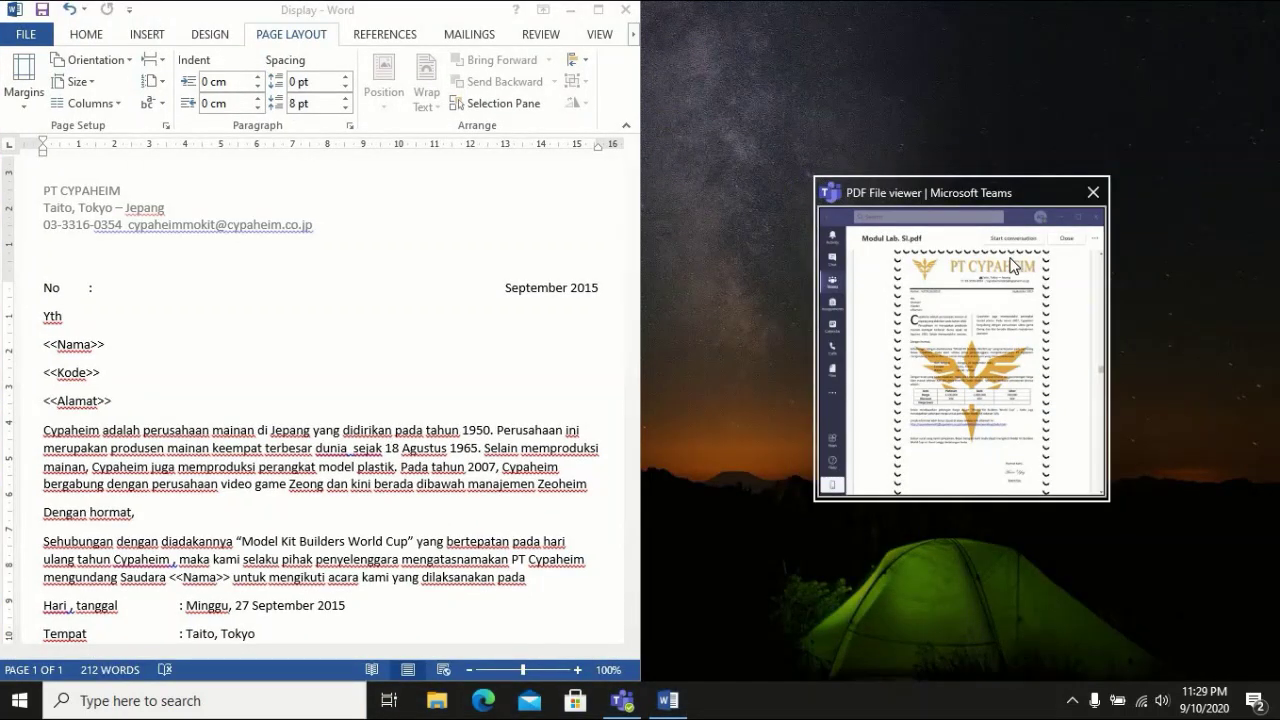
click(1012, 265)
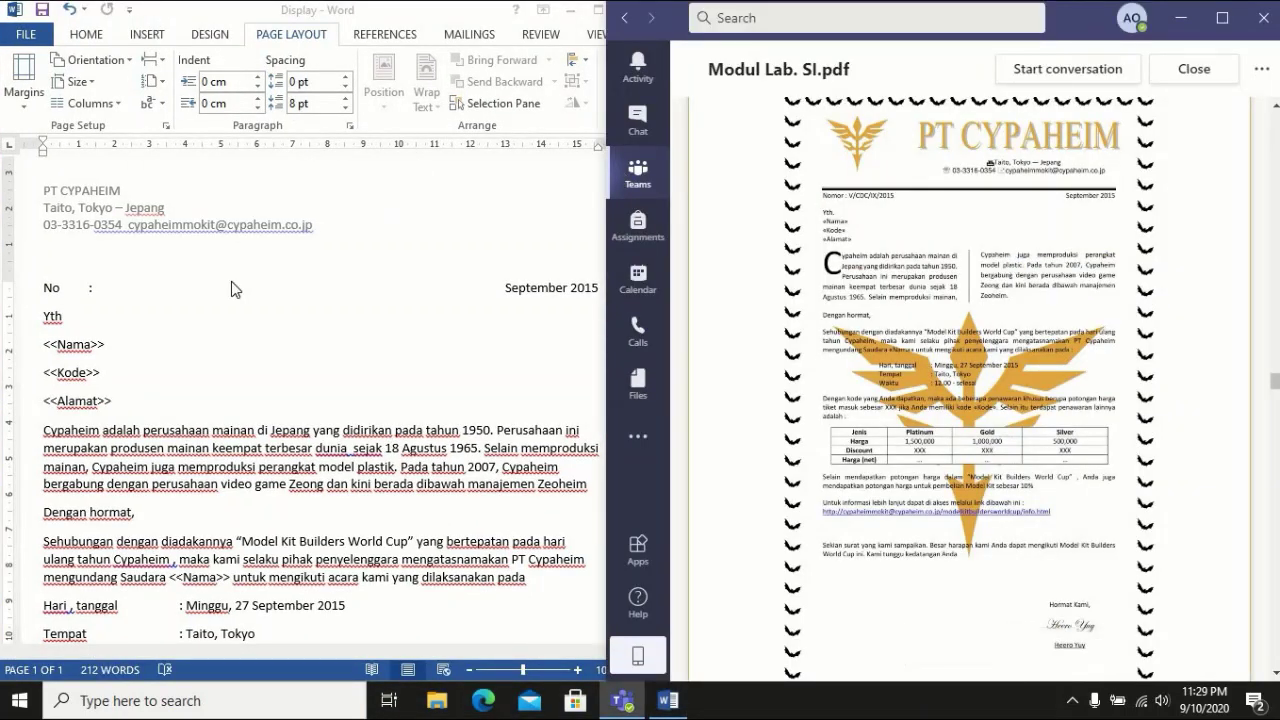
Examine the Ketentuan Soal Praktikum MS Word - 1 requirements in the PDF for the required paper size and margins
click(213, 447)
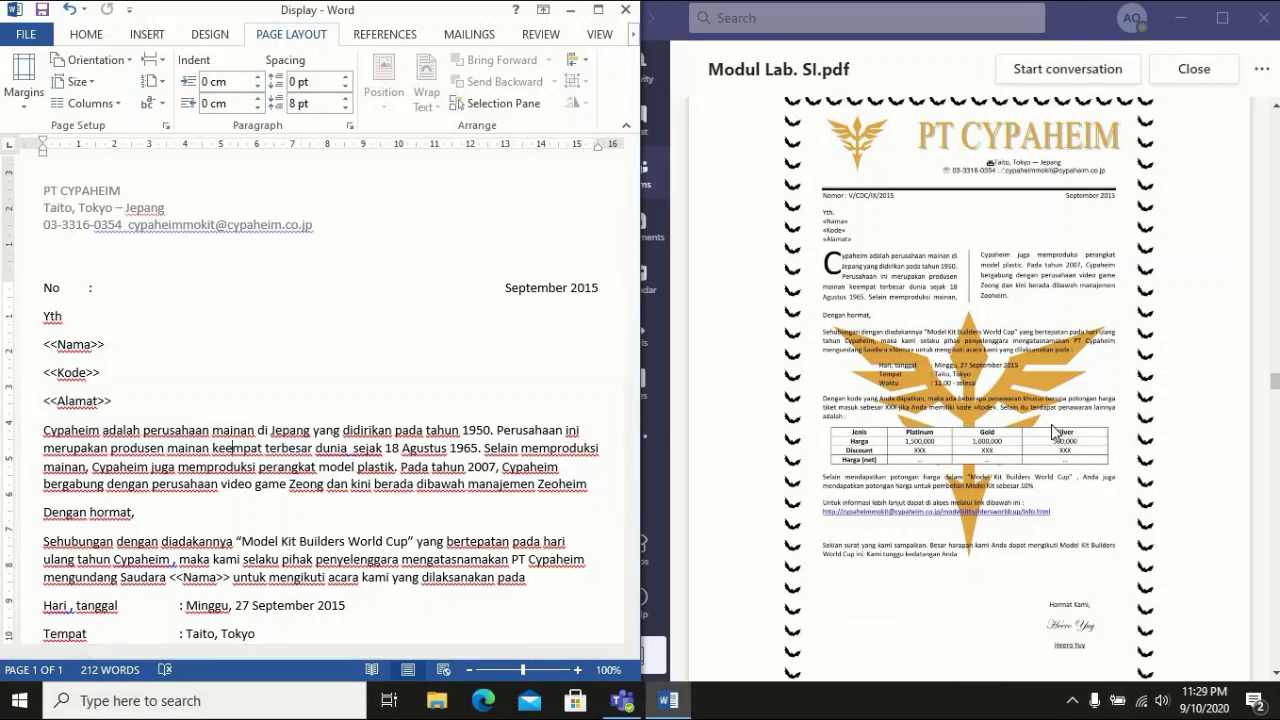
click(1276, 672)
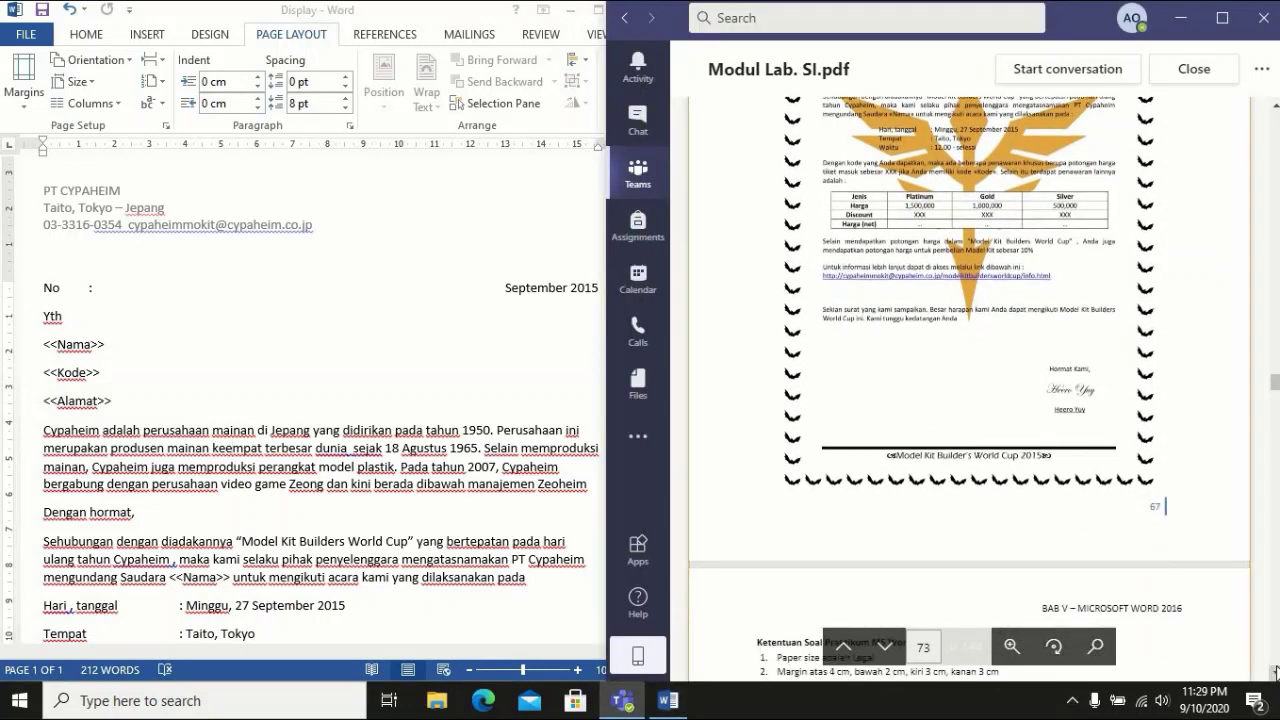
click(1276, 672)
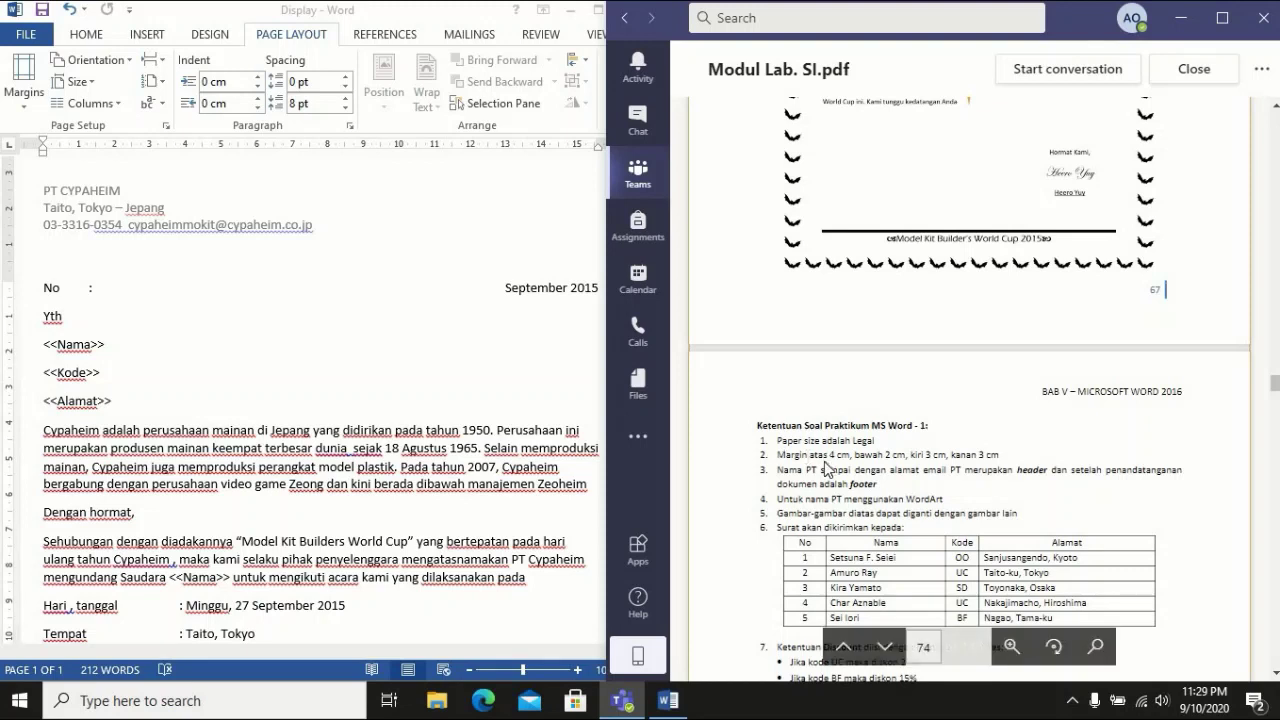
Apply a custom paper size of 21.59 cm by 33.02 cm to the whole Display document, ignoring the printable-area margin warning
click(458, 375)
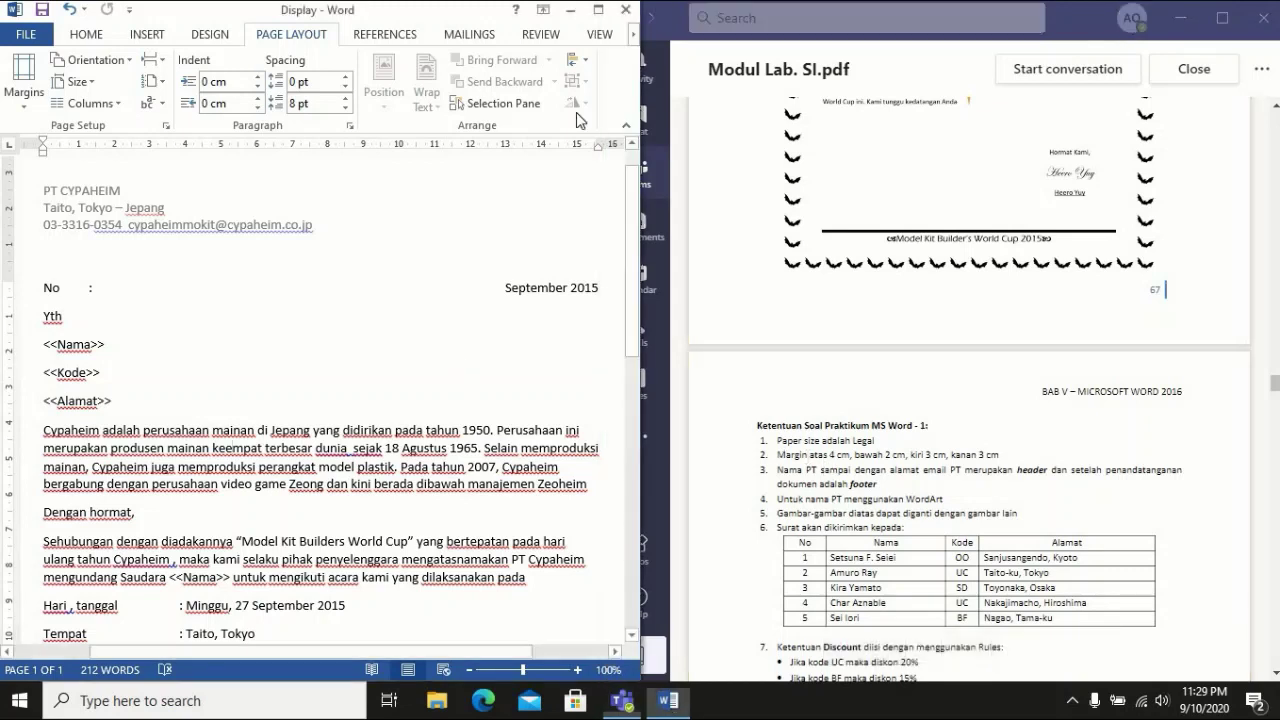
click(604, 12)
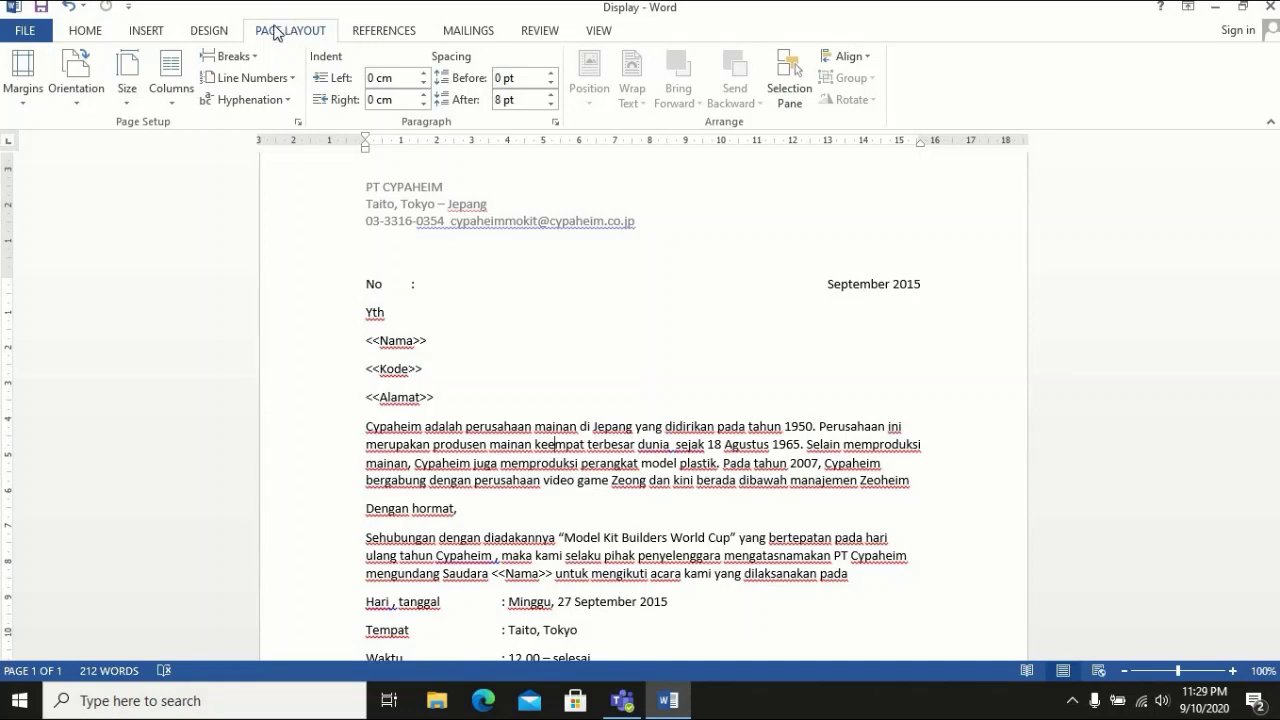
click(143, 66)
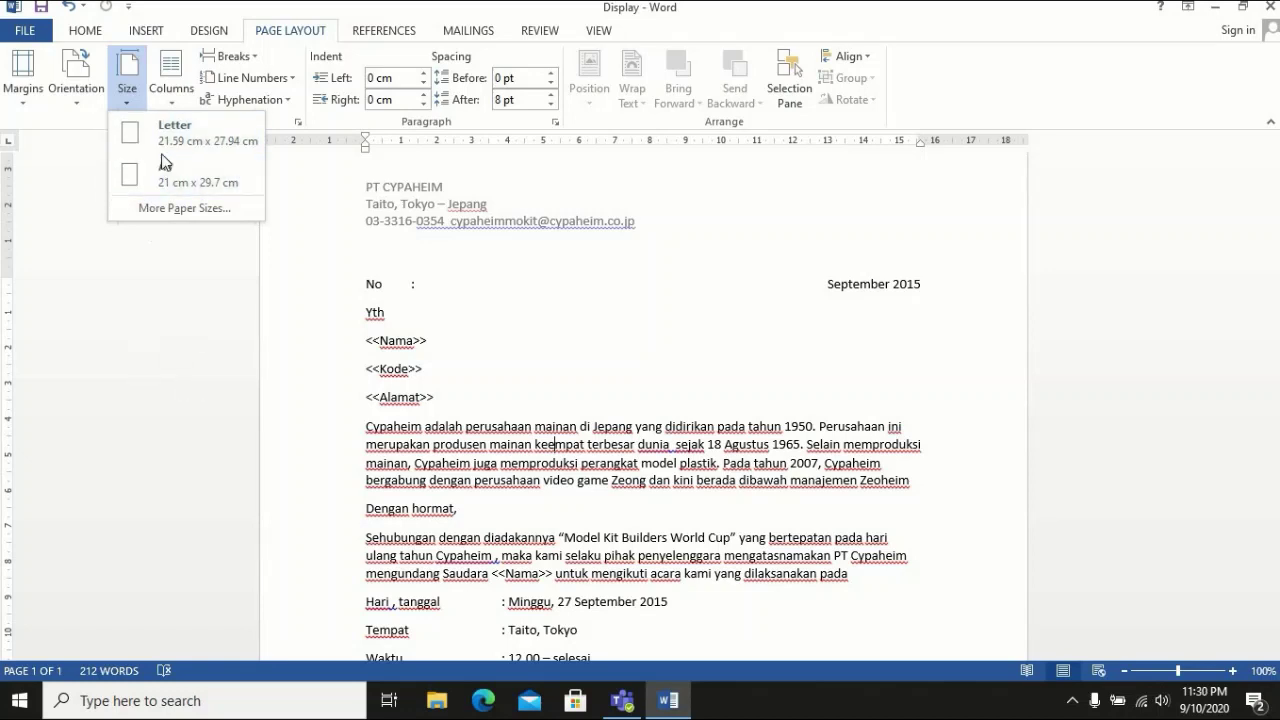
click(195, 209)
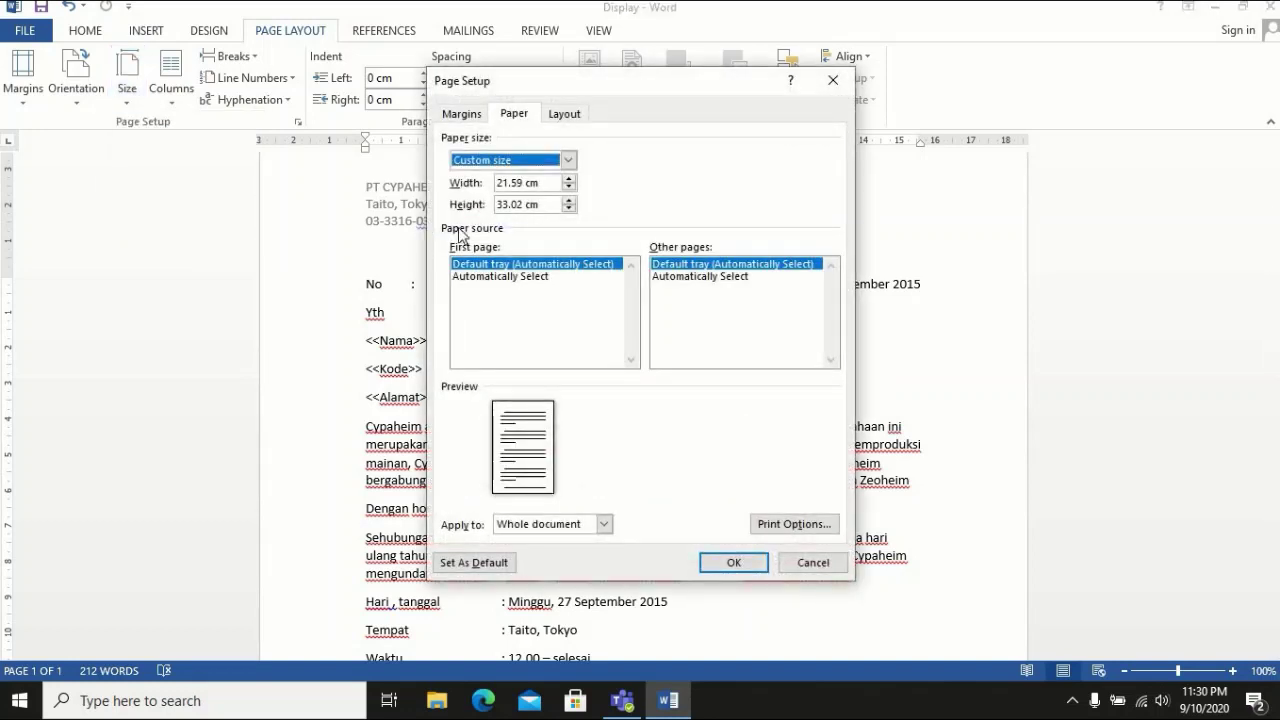
click(523, 184)
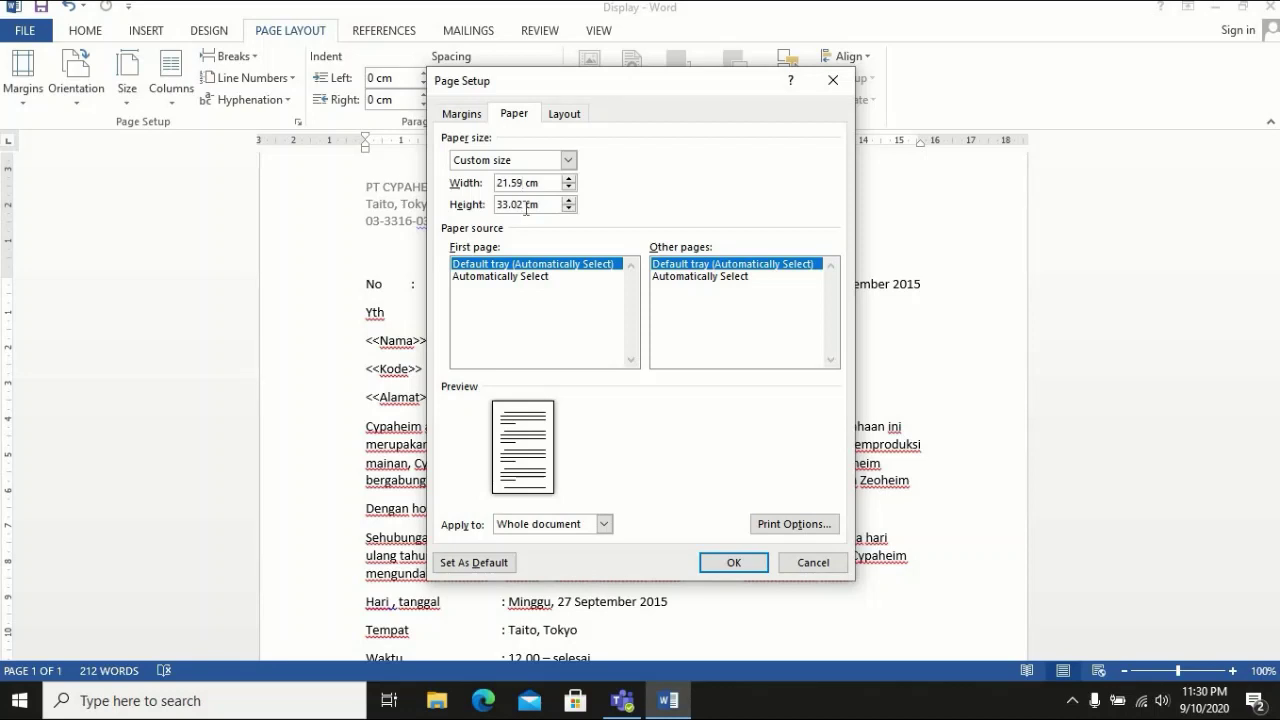
click(733, 563)
click(733, 563)
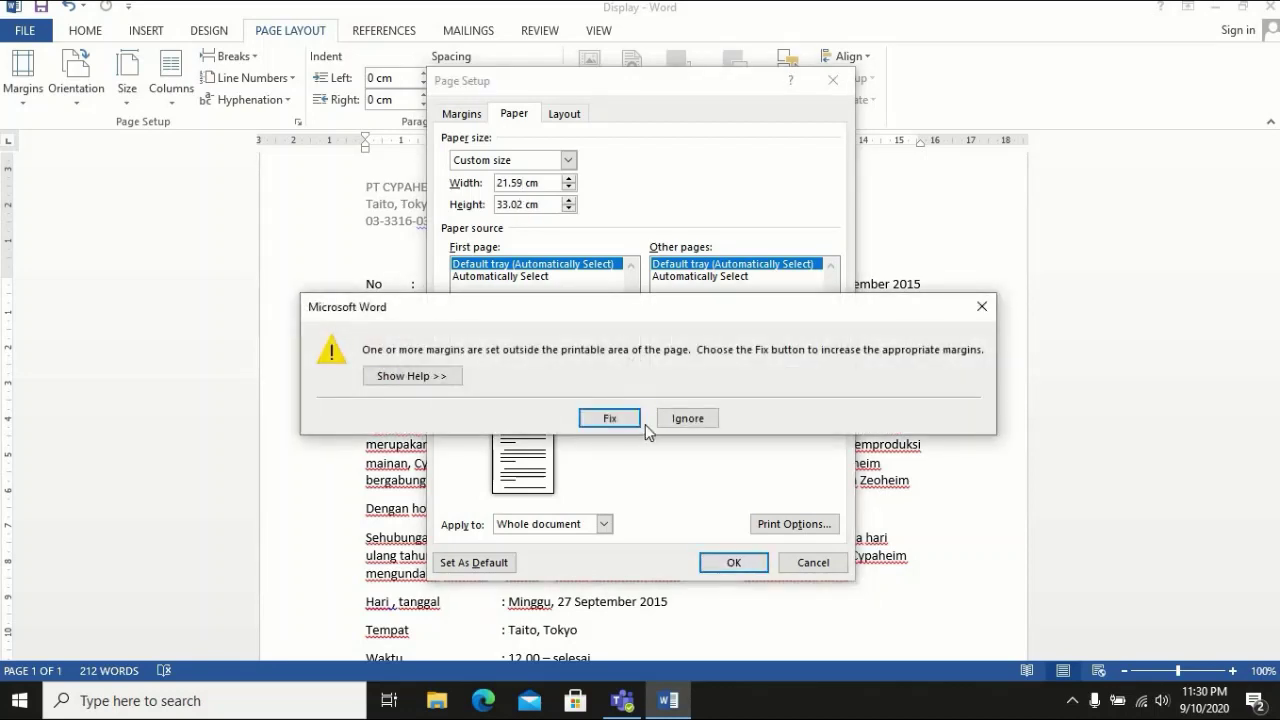
click(668, 423)
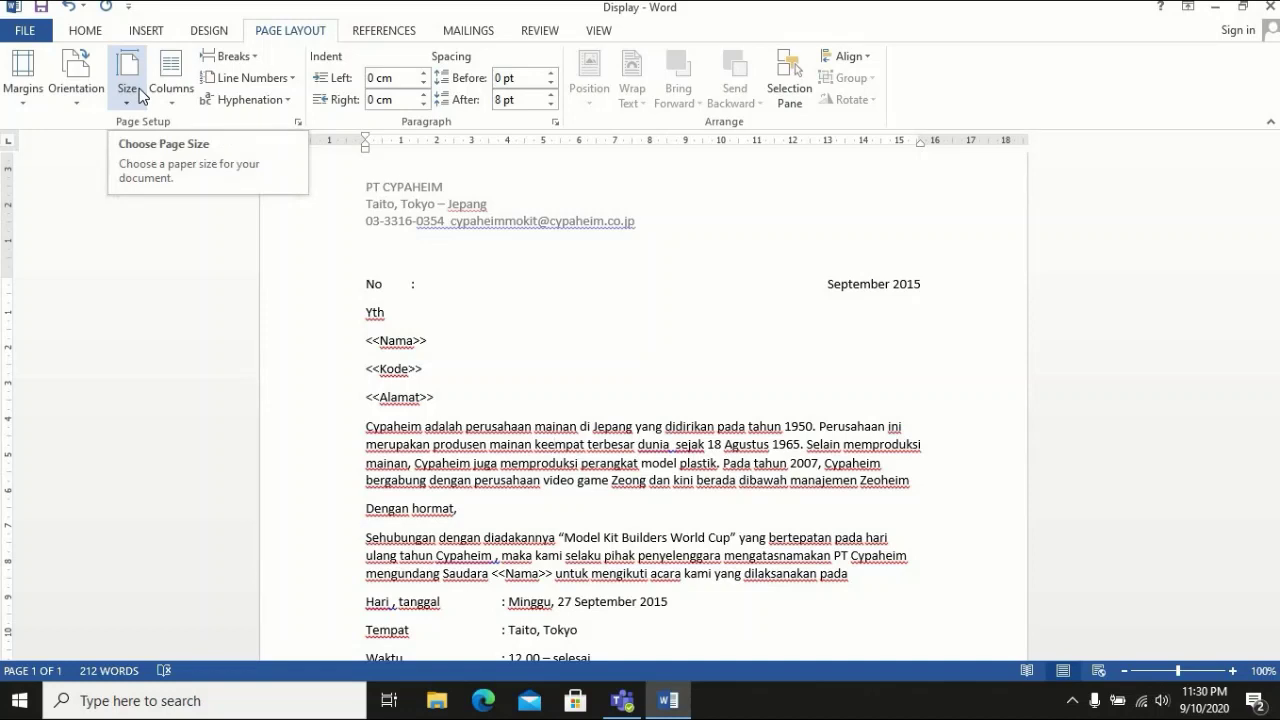
Apply custom margins of 4 cm top, 2 cm bottom, 3 cm left and 3 cm right to the whole document in portrait orientation
click(24, 74)
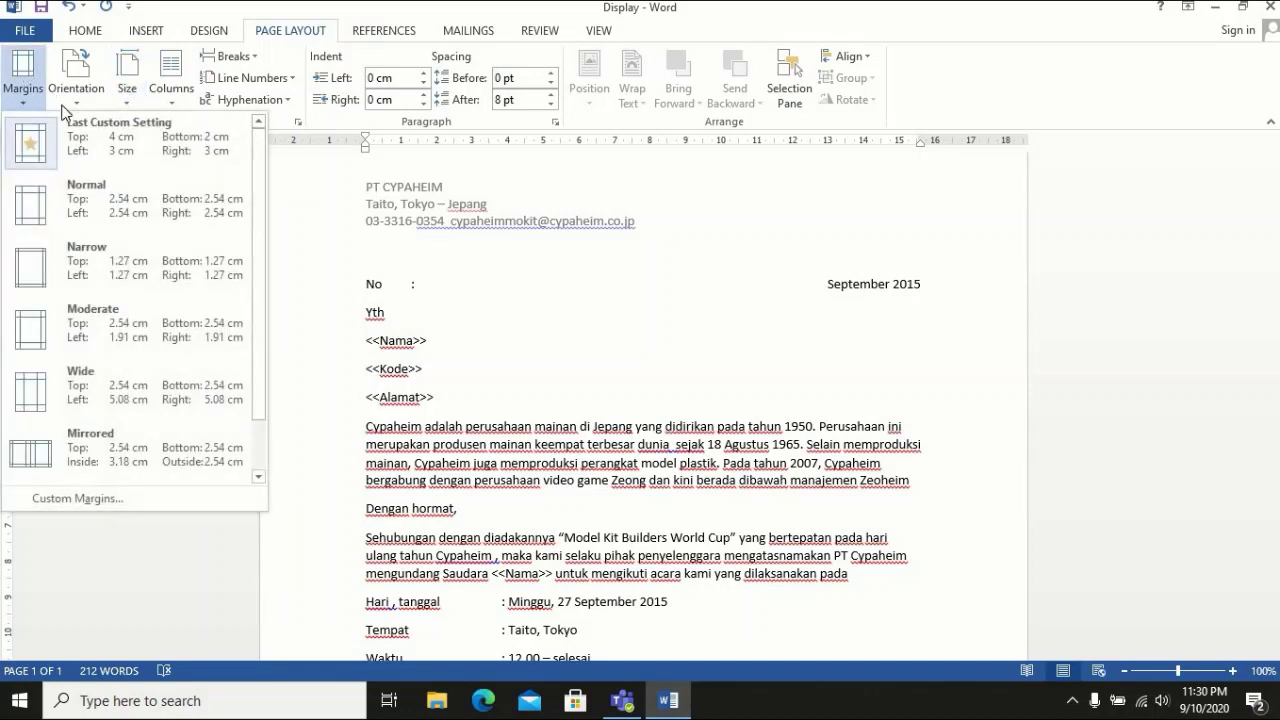
click(179, 503)
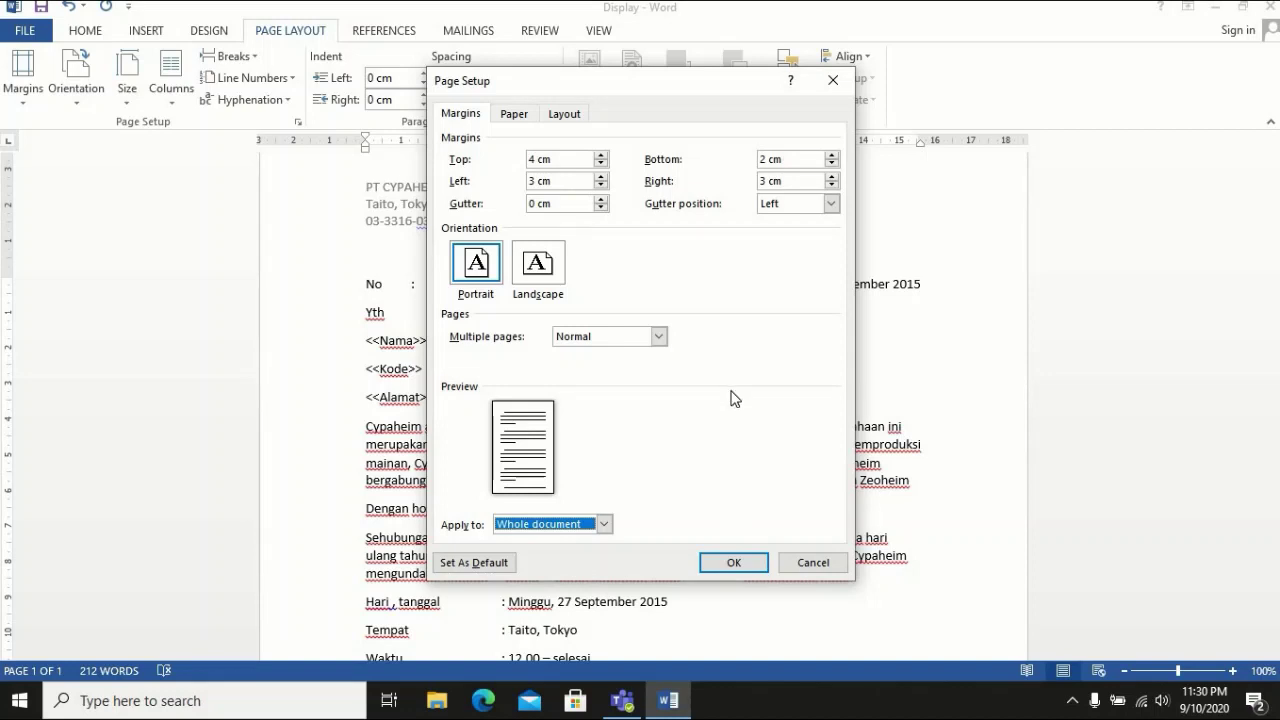
click(734, 564)
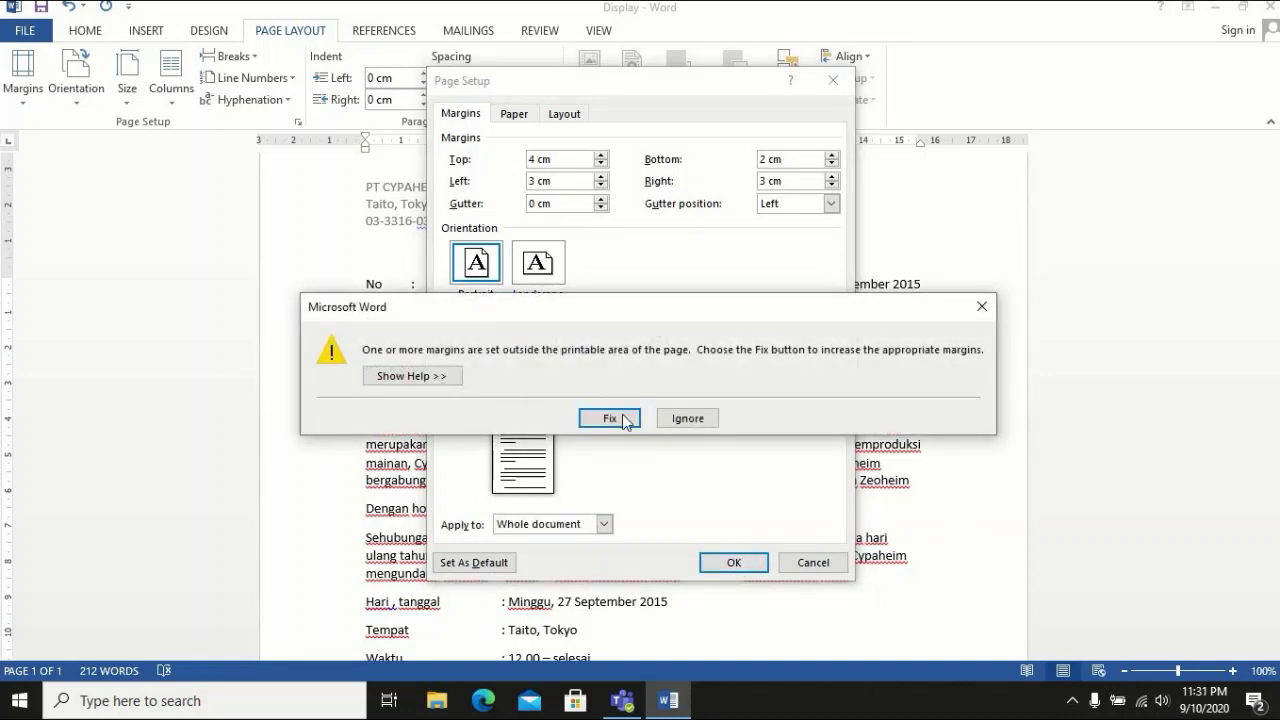
key(Return)
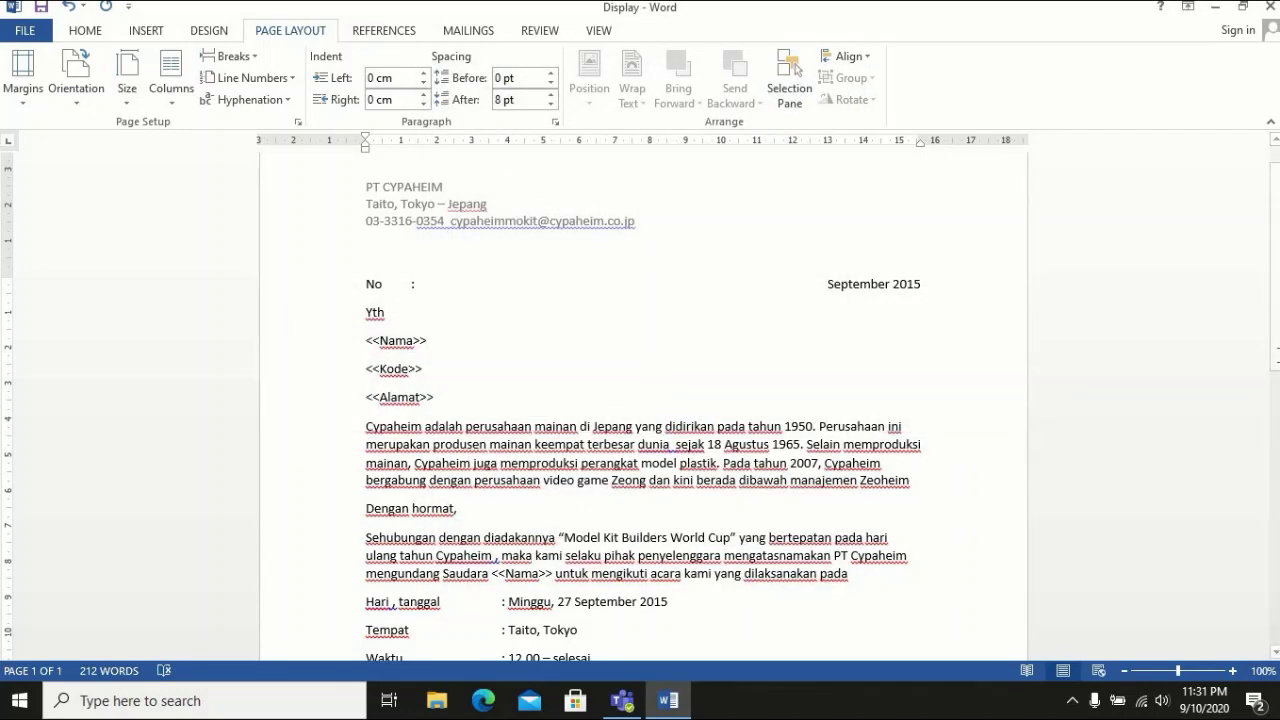
scroll(1272, 318, up, 1)
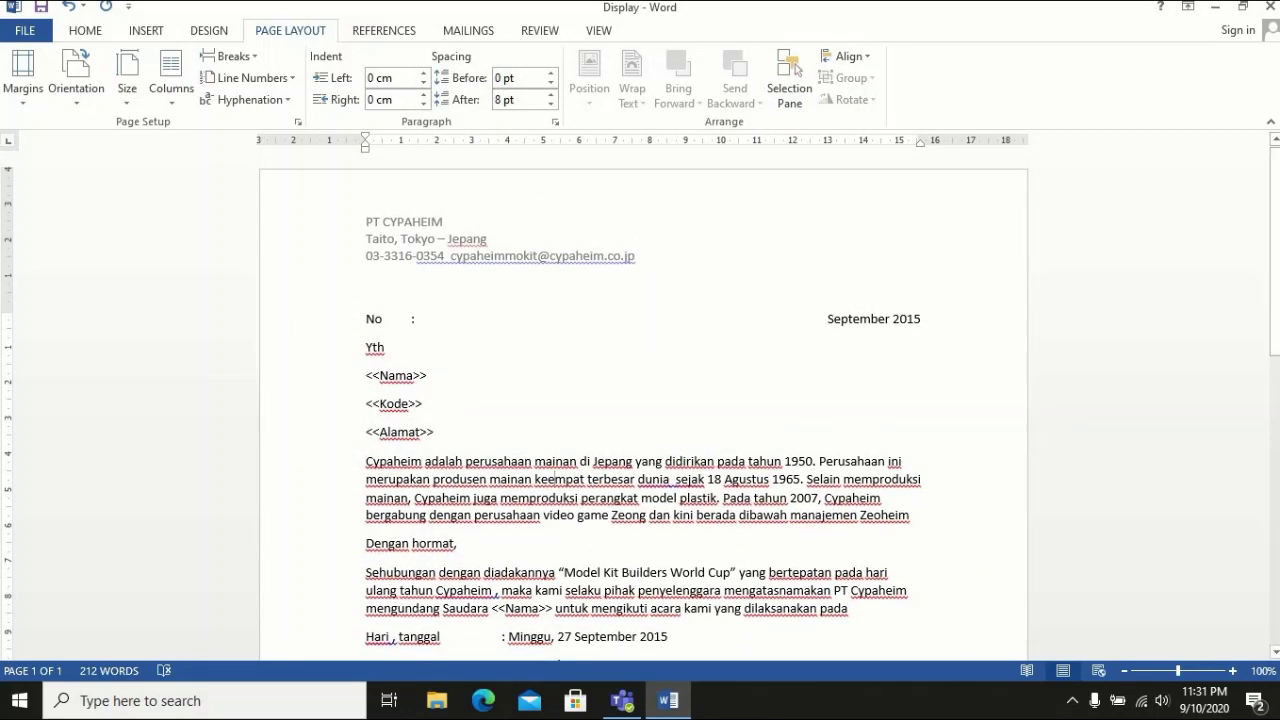
Place the document beside the PDF again and compare the letter down to its footer with the sample letter
click(1240, 8)
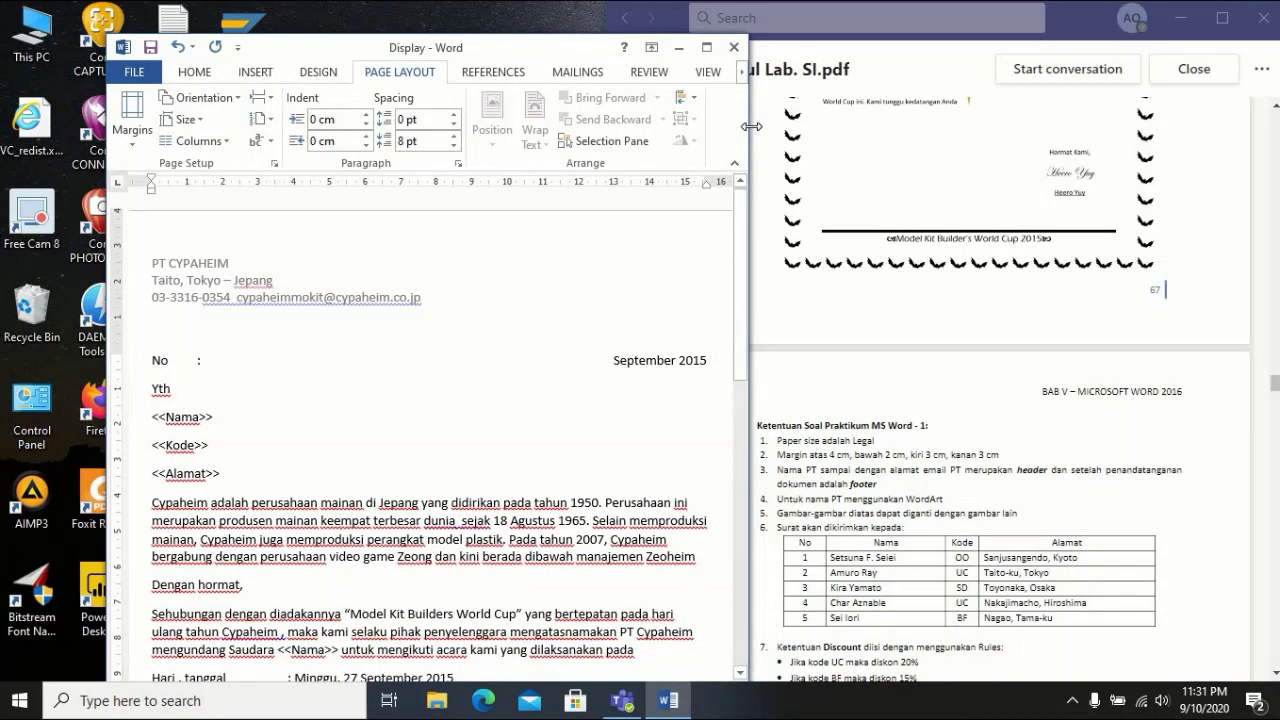
key(super+Left)
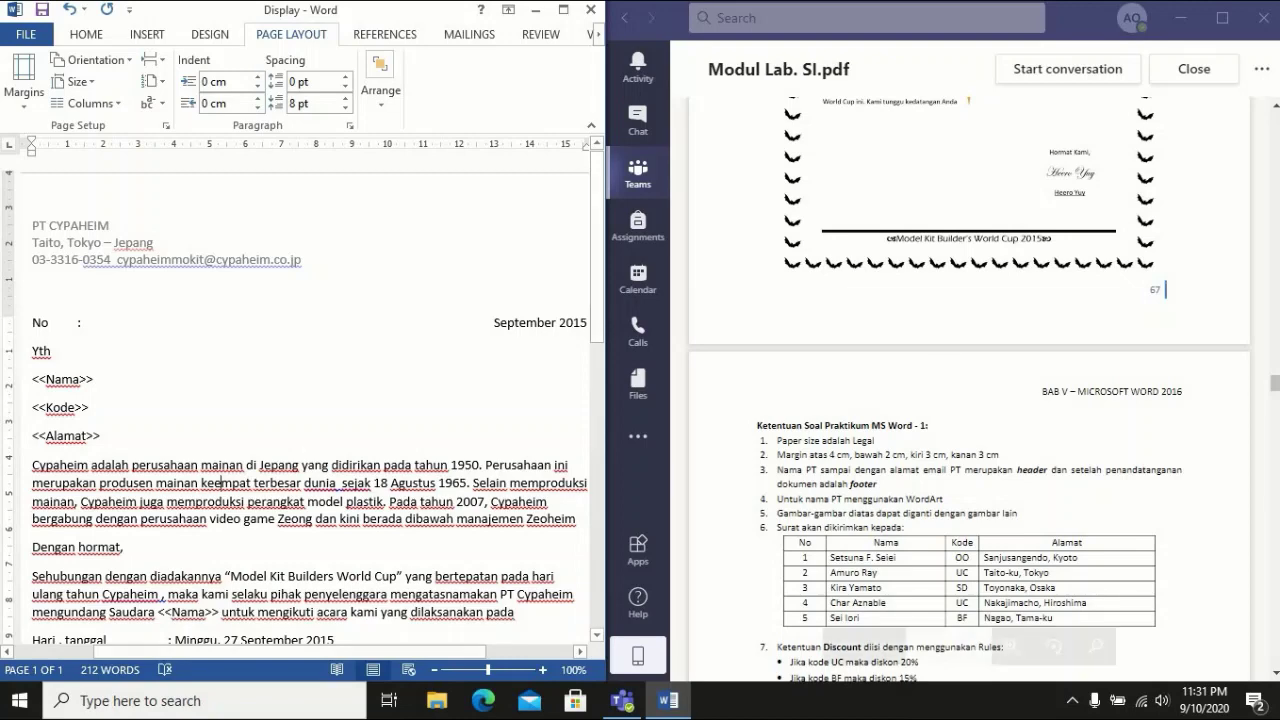
scroll(1275, 112, up, 5)
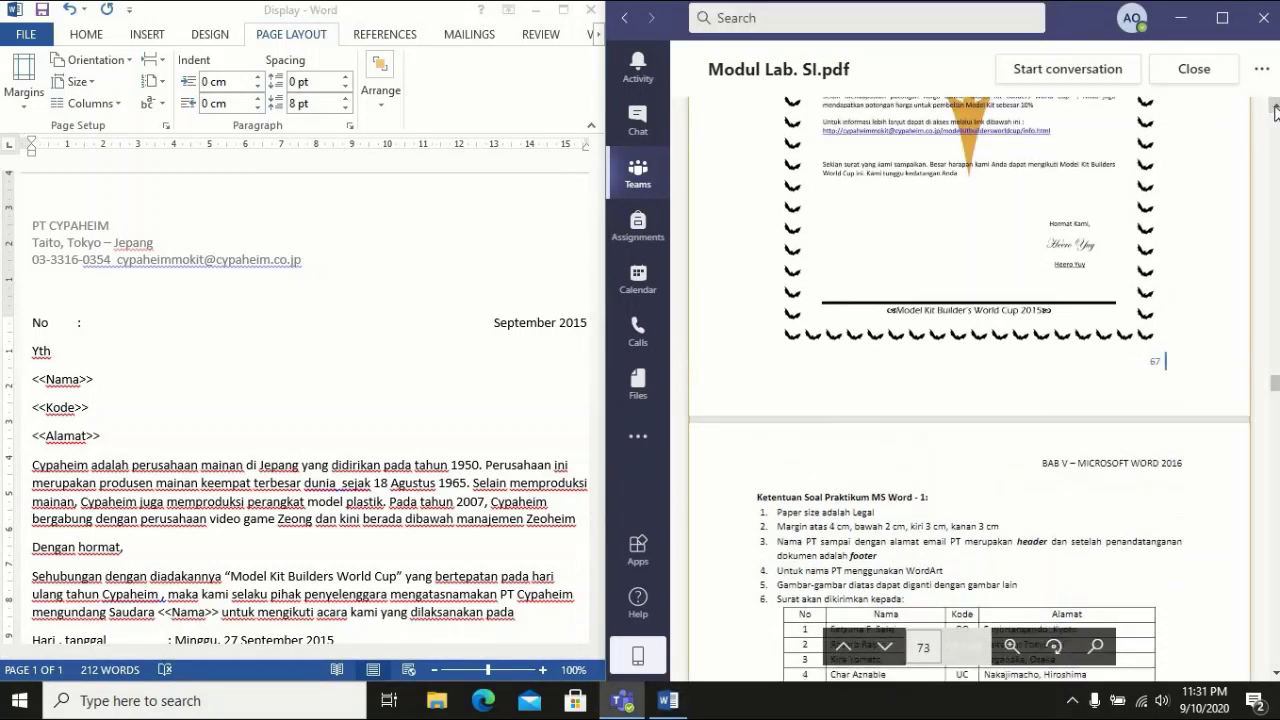
scroll(1275, 112, up, 2)
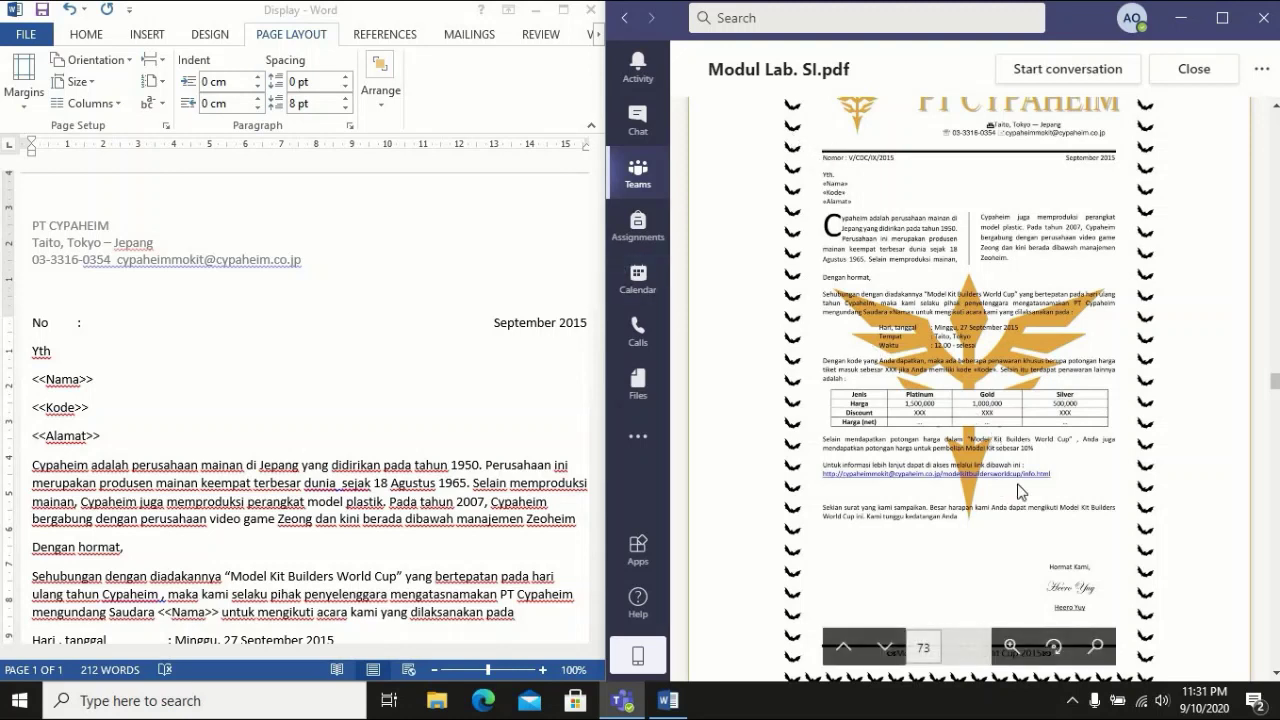
click(470, 438)
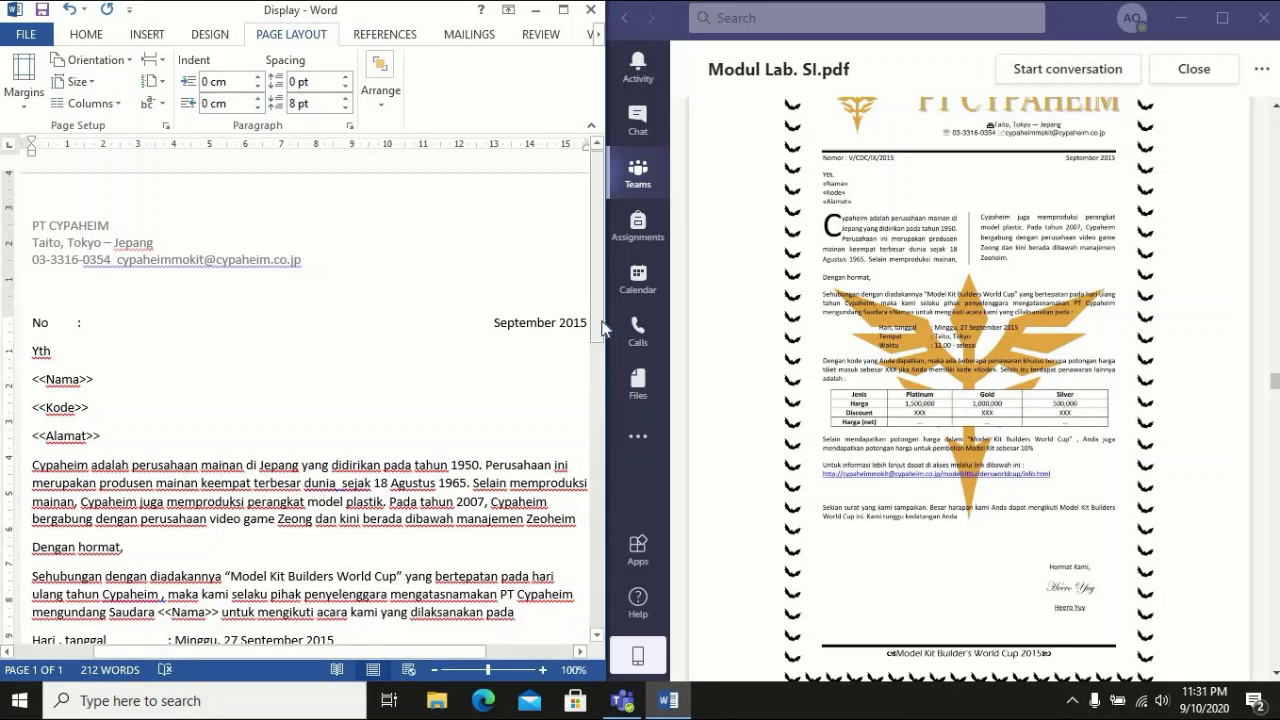
scroll(603, 420, down, 5)
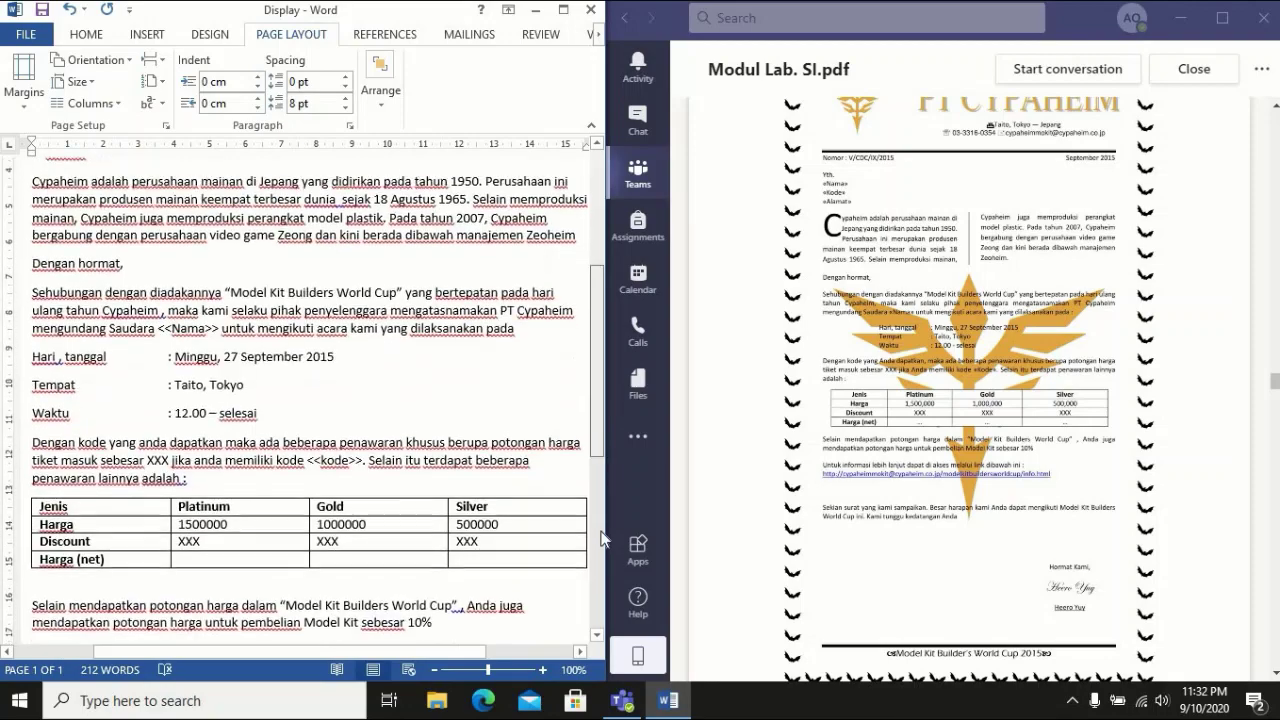
scroll(603, 537, down, 8)
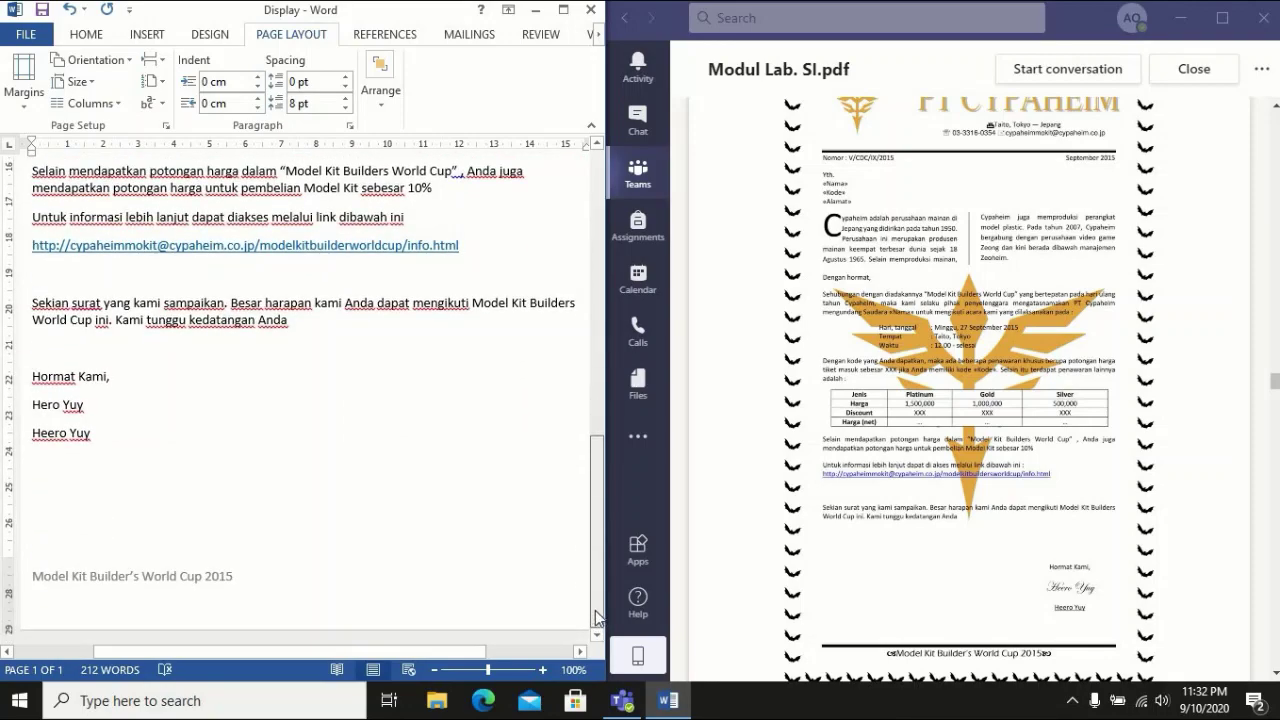
Open the header of the Display letter for editing at the PT CYPAHEIM company lines
scroll(140, 293, up, 13)
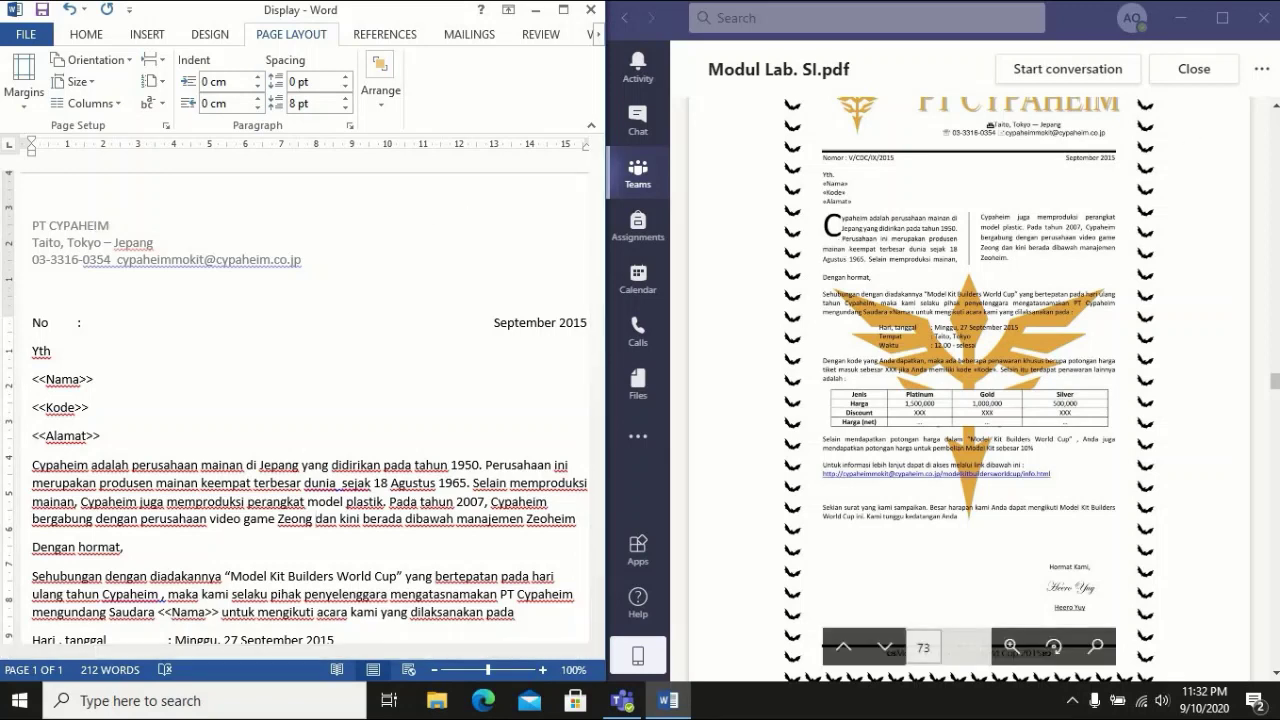
scroll(1274, 112, up, 1)
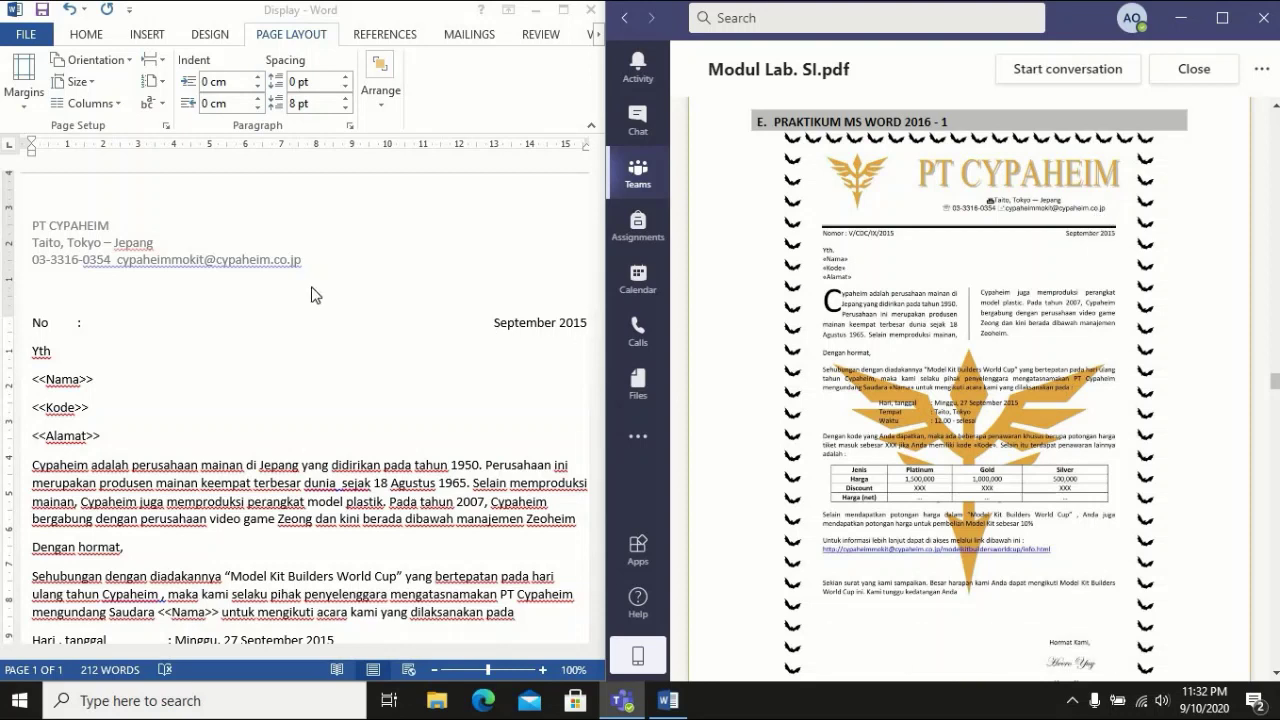
double_click(322, 223)
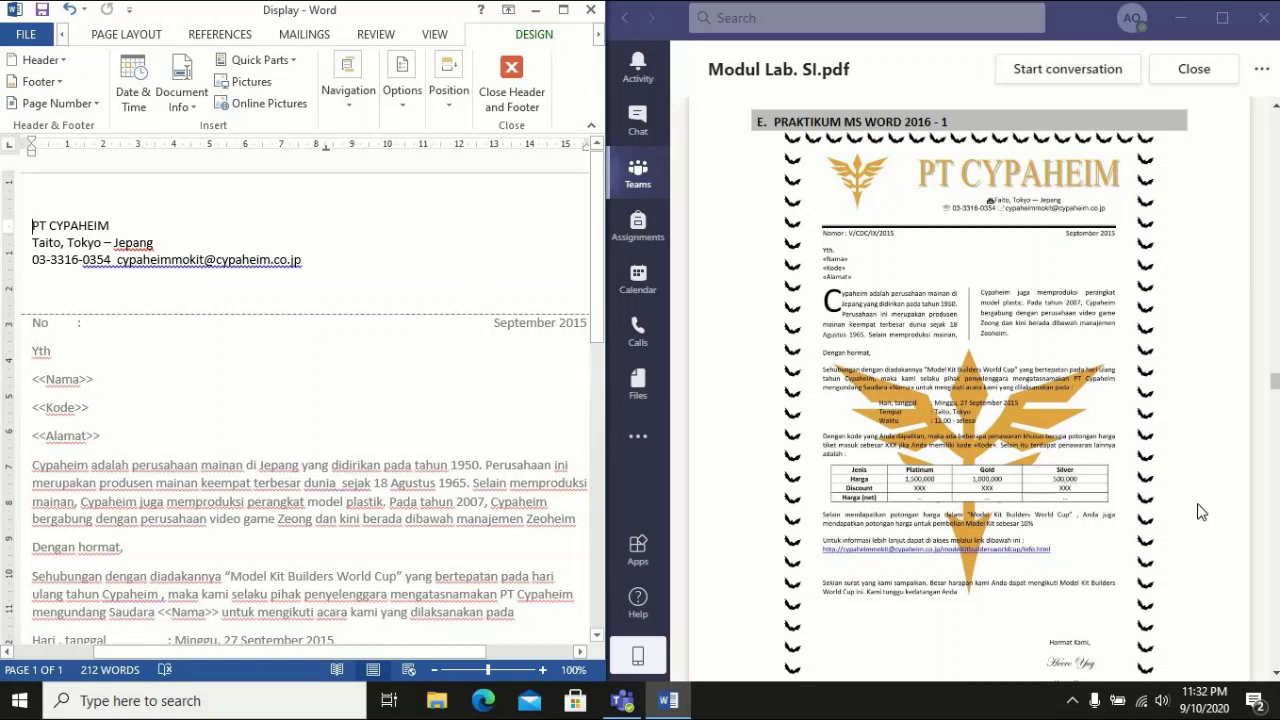
Examine the Ketentuan Soal Praktikum MS Word - 1 list in the PDF for the header and company-name requirements
click(1275, 672)
click(1274, 673)
click(1274, 673)
click(1274, 673)
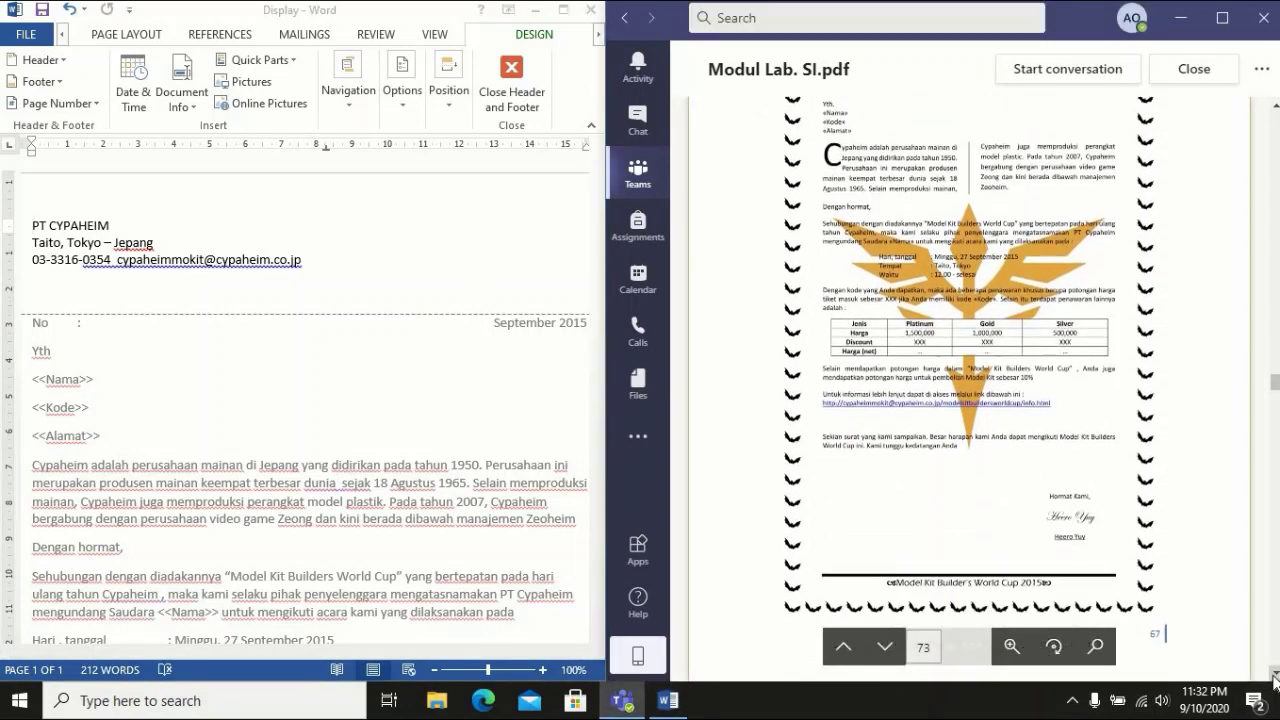
click(1274, 673)
click(1274, 673)
click(1274, 675)
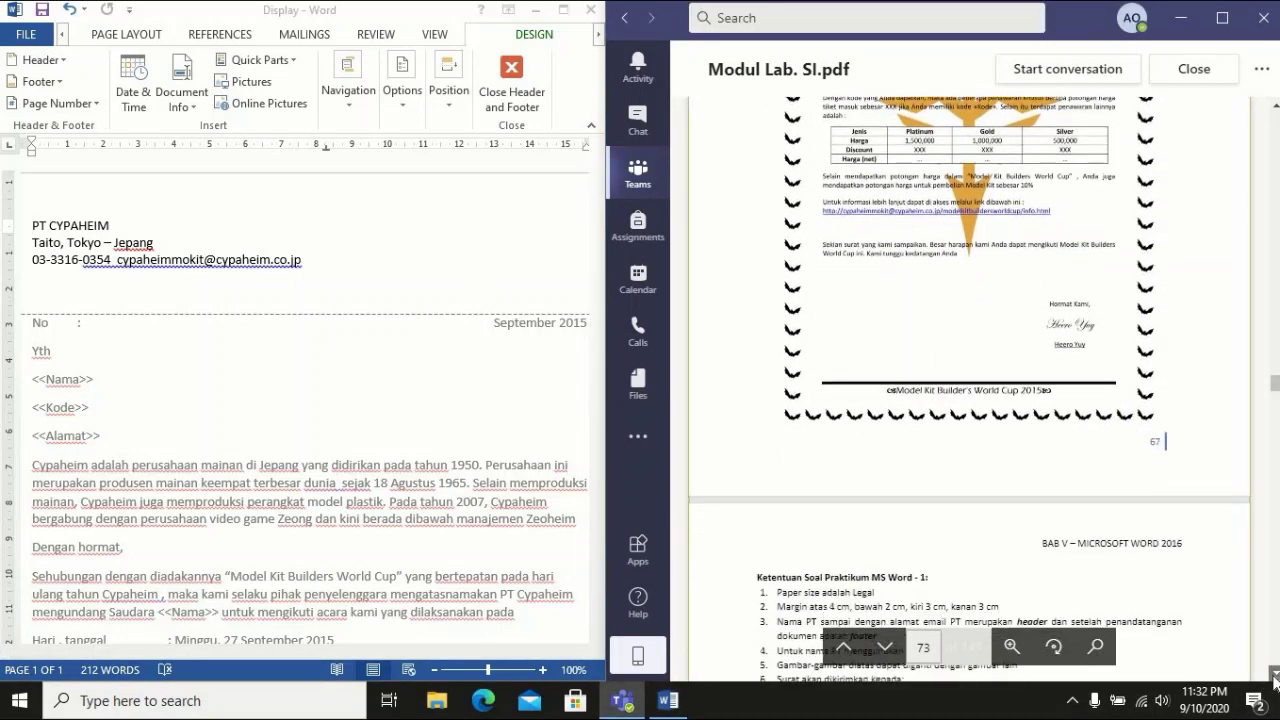
click(1274, 675)
click(1274, 675)
click(1274, 675)
click(1274, 675)
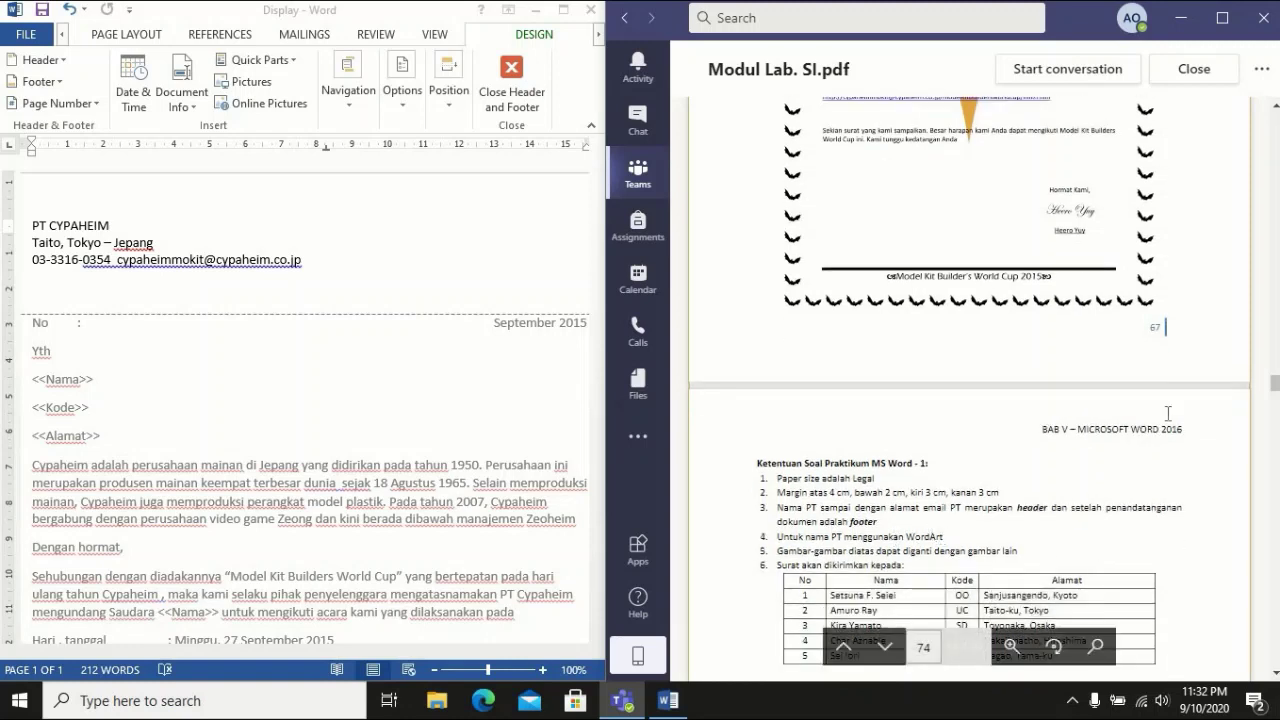
Maximize the Word document and convert the PT CYPAHEIM line in the header to WordArt in the gold style
double_click(424, 14)
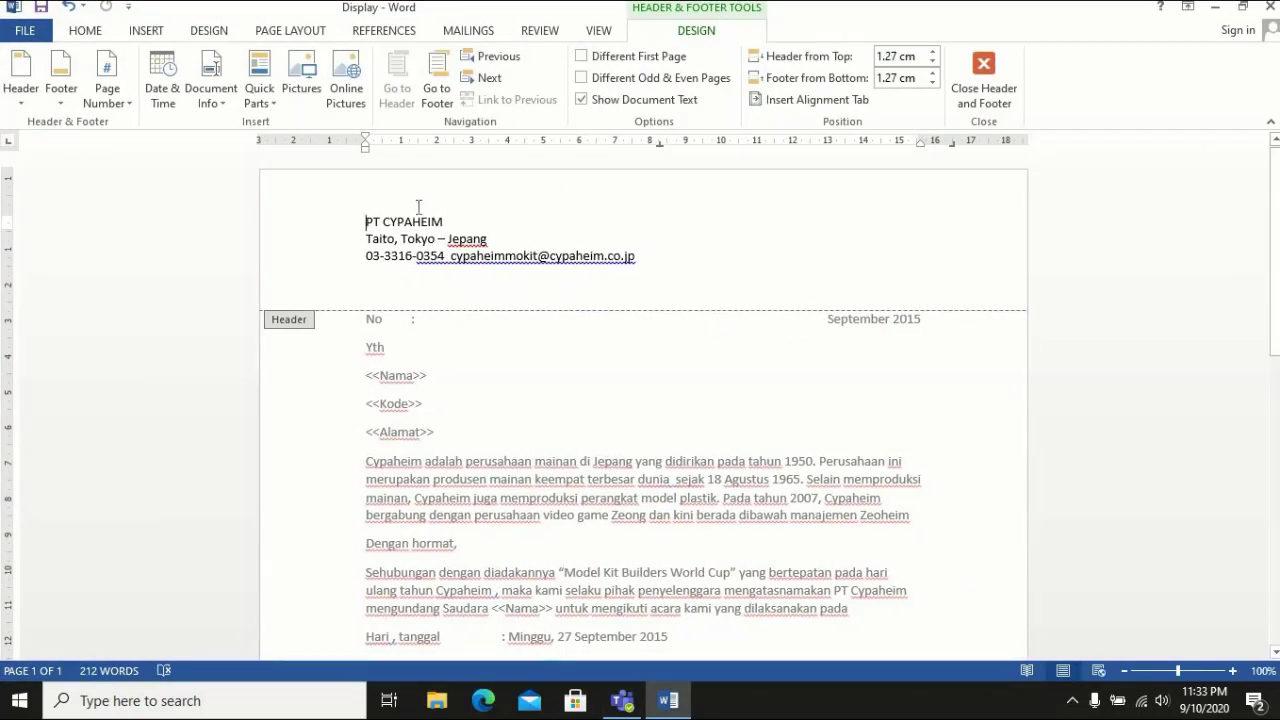
click(147, 31)
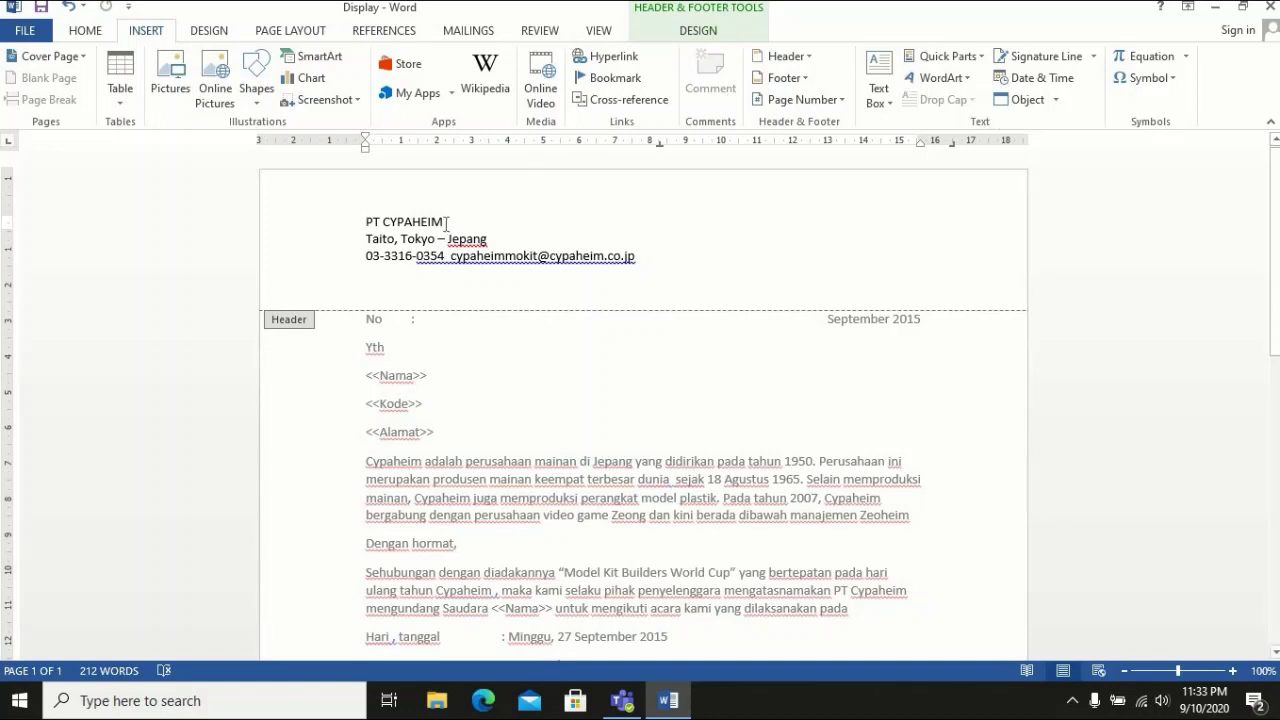
drag(446, 222, 365, 223)
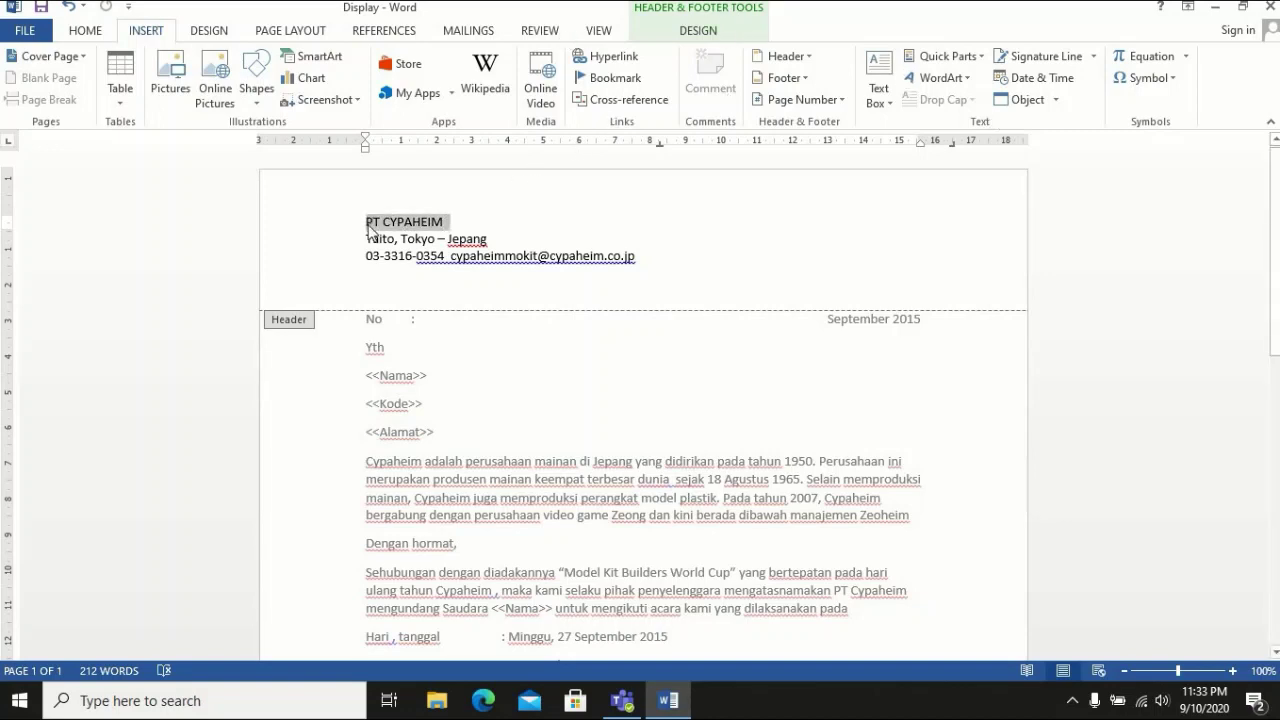
click(954, 77)
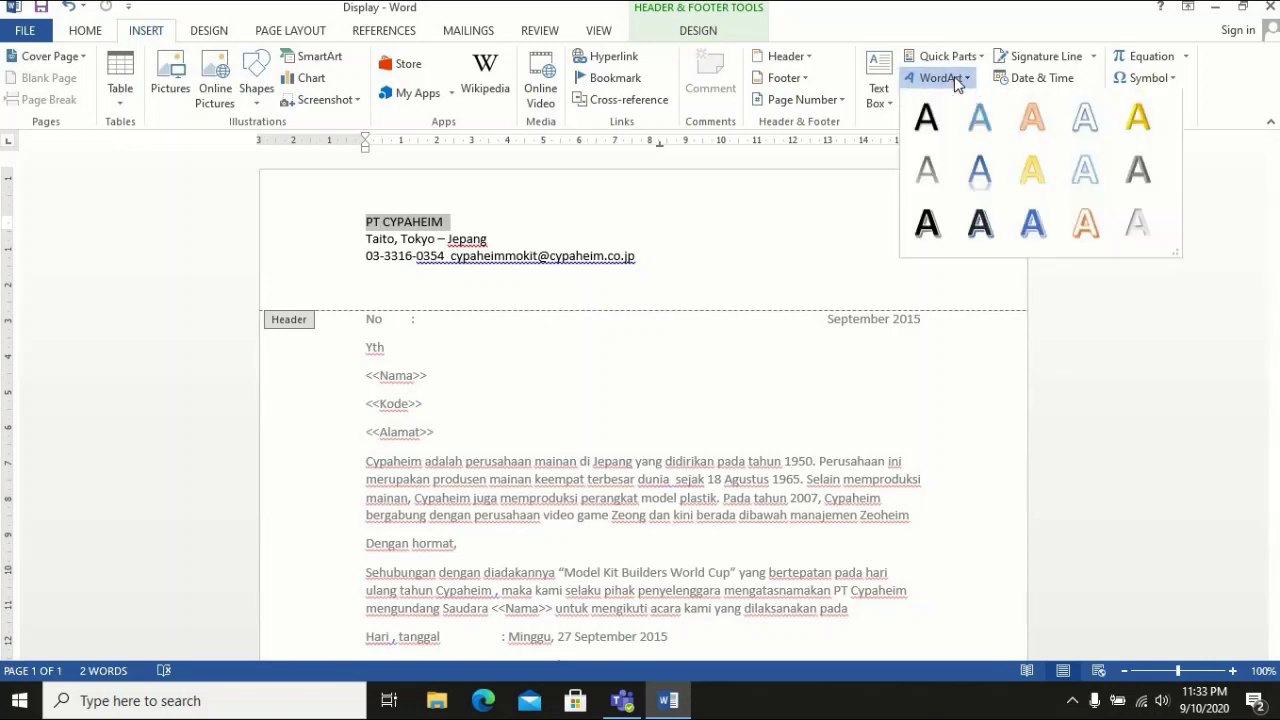
click(1138, 120)
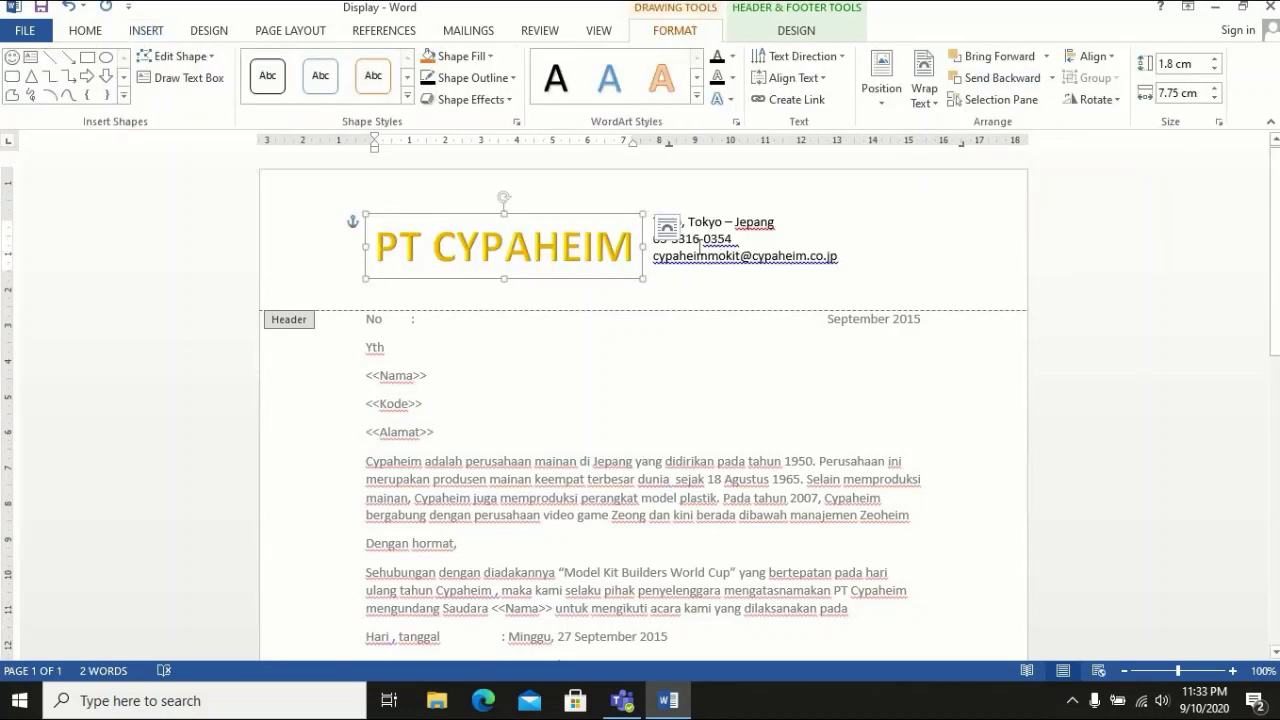
click(586, 245)
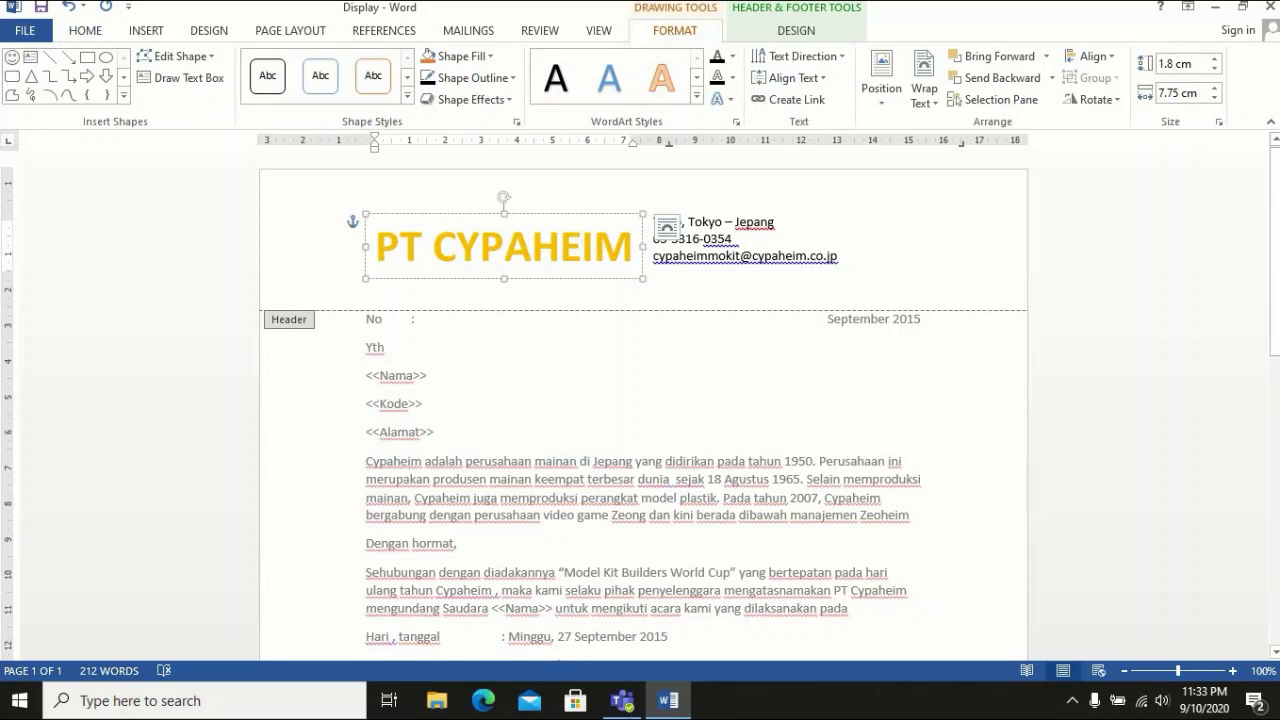
Check the sample letter's header in the Teams PDF, and move the PT CYPAHEIM WordArt to the upper centre of Word's header
mouse_move(622, 700)
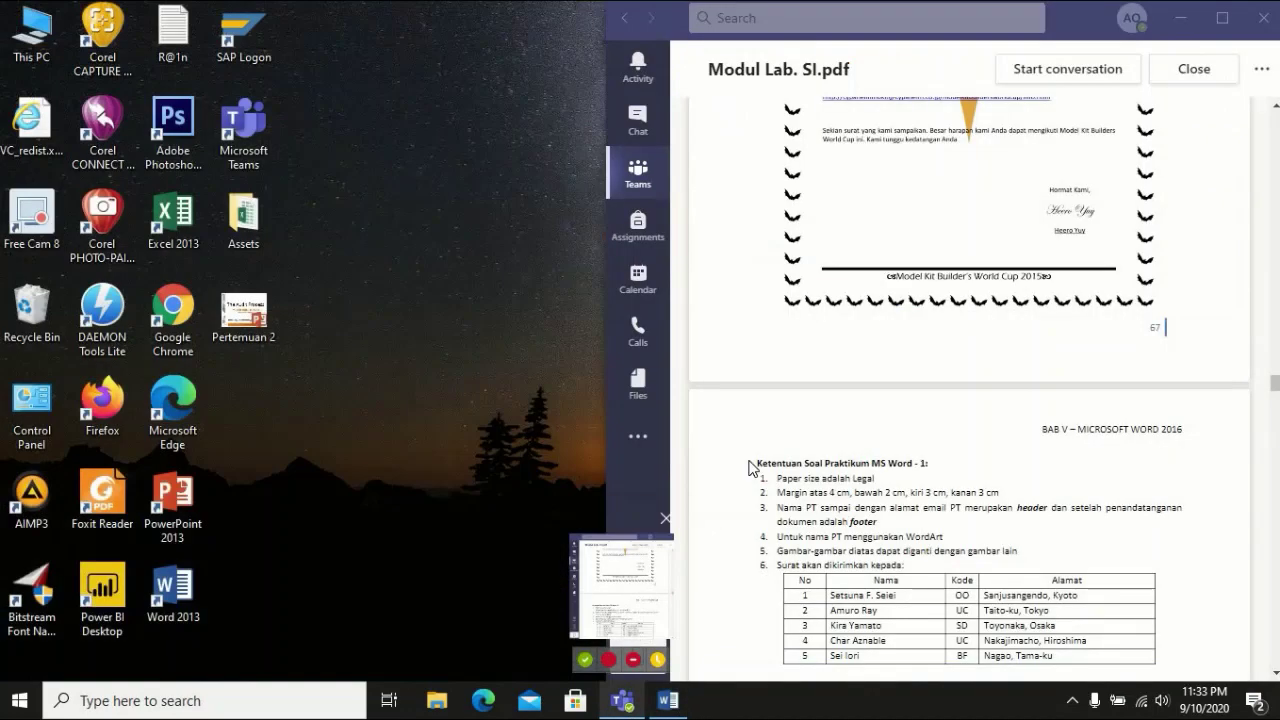
click(646, 602)
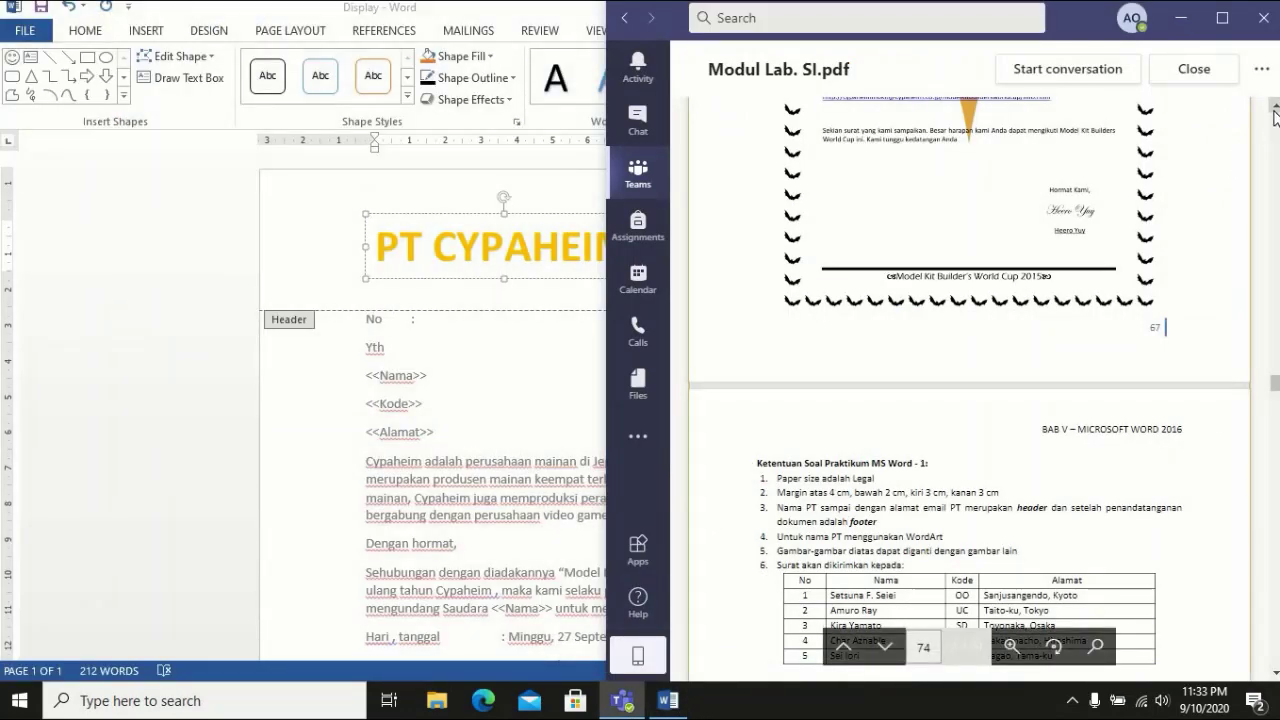
scroll(1275, 115, up, 5)
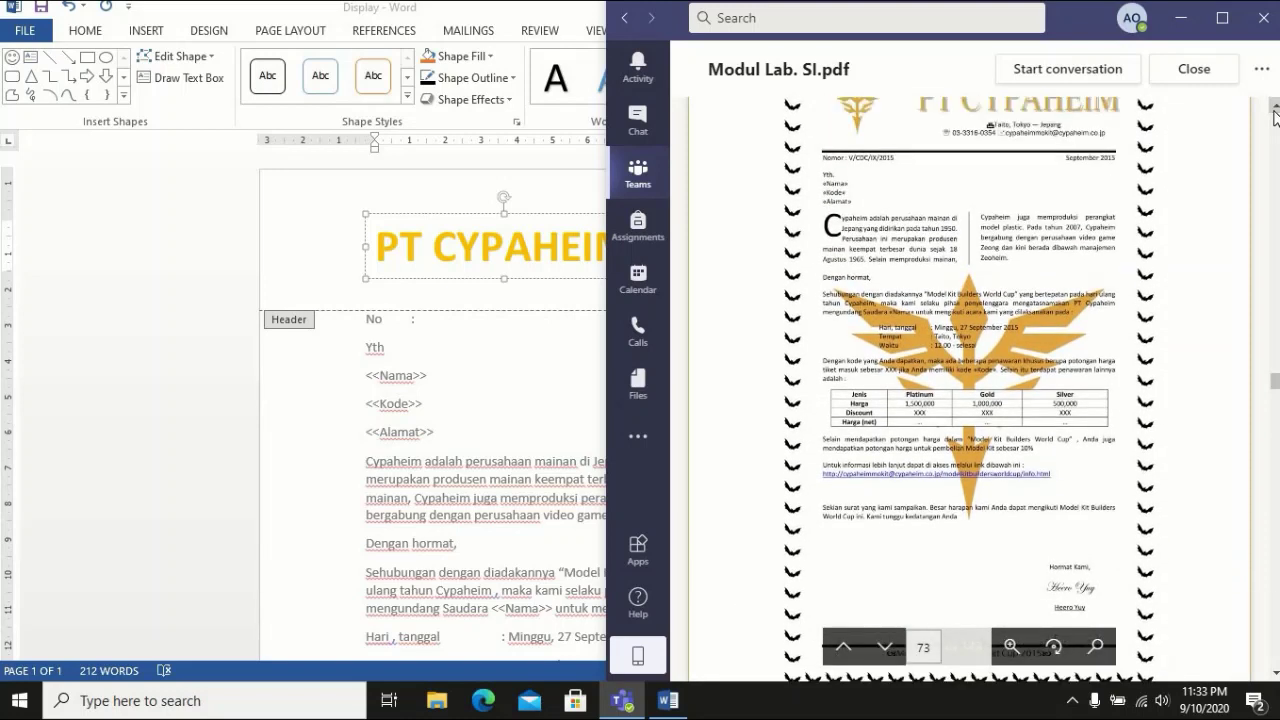
scroll(1275, 115, up, 1)
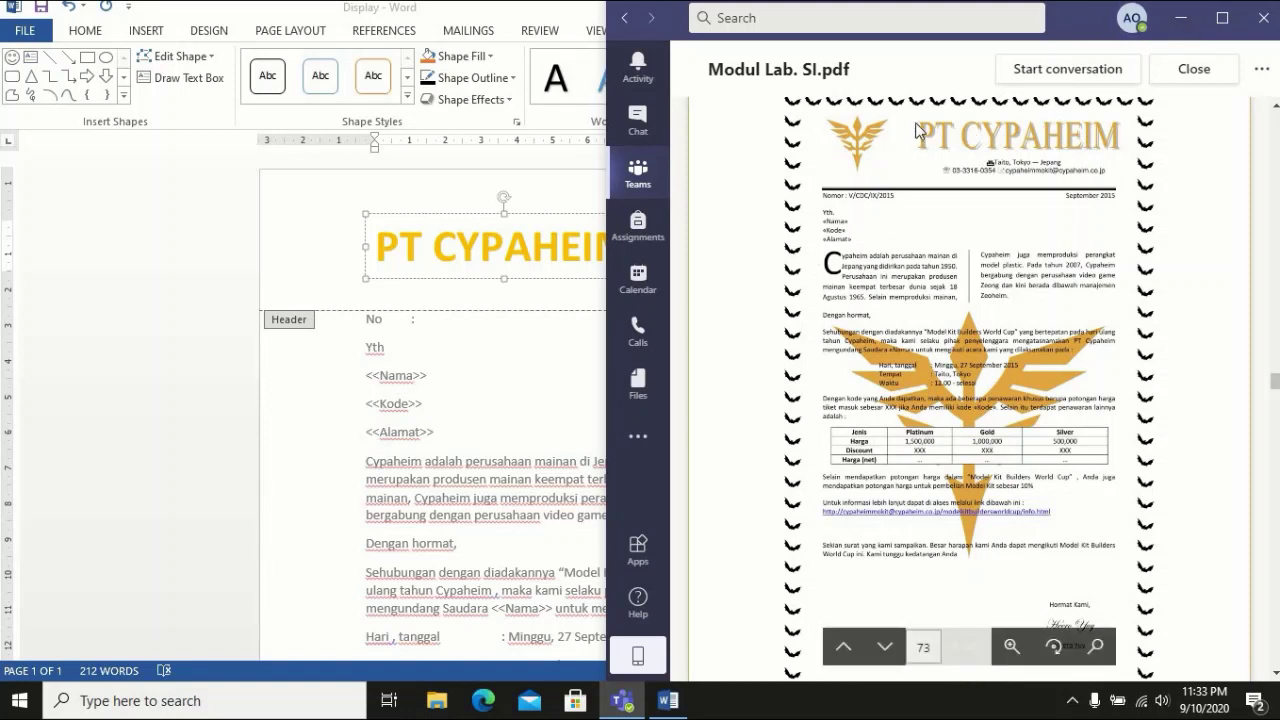
click(1184, 18)
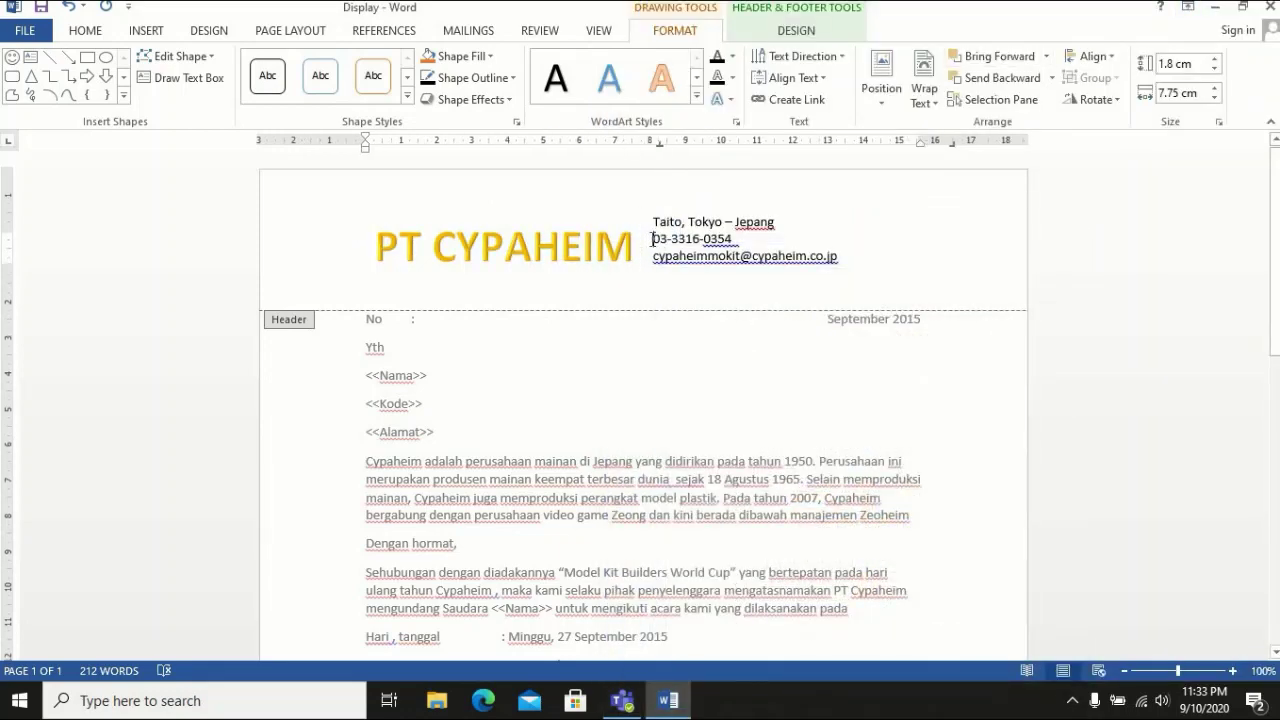
click(565, 240)
drag(563, 210, 698, 172)
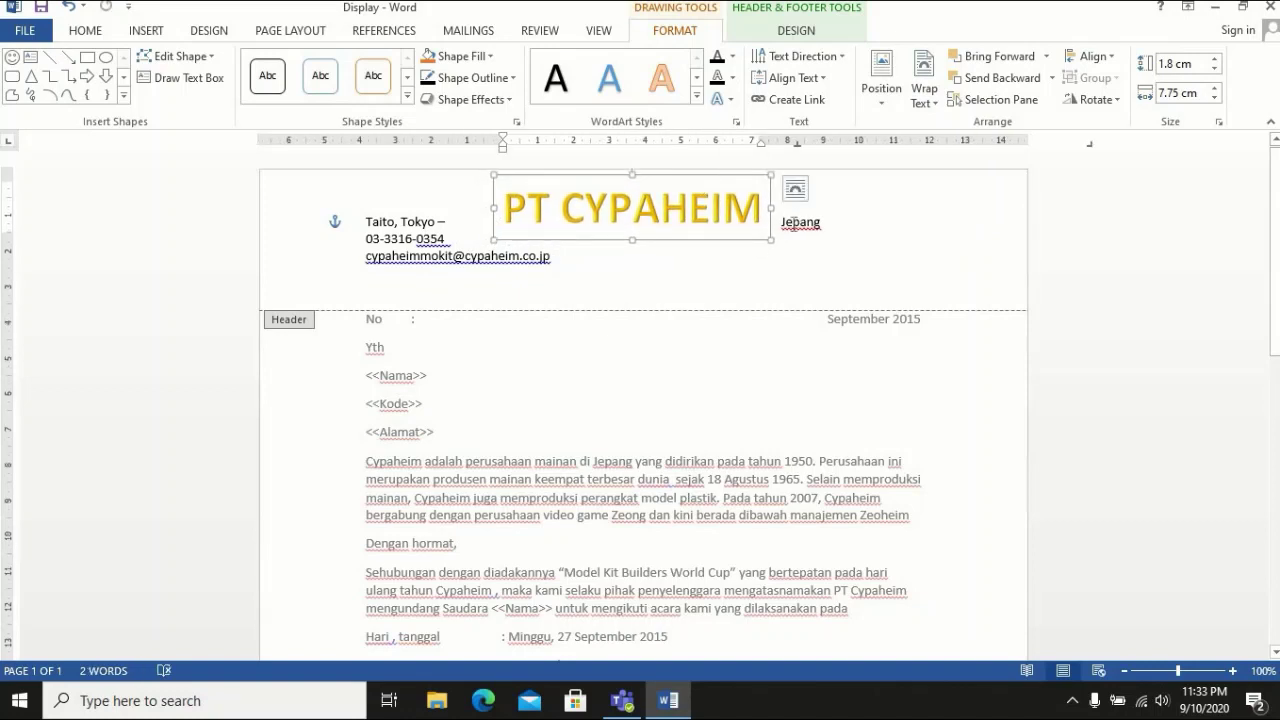
Insert a blank line above the Taito, Tokyo line and raise the WordArt to the top edge of the page
click(784, 230)
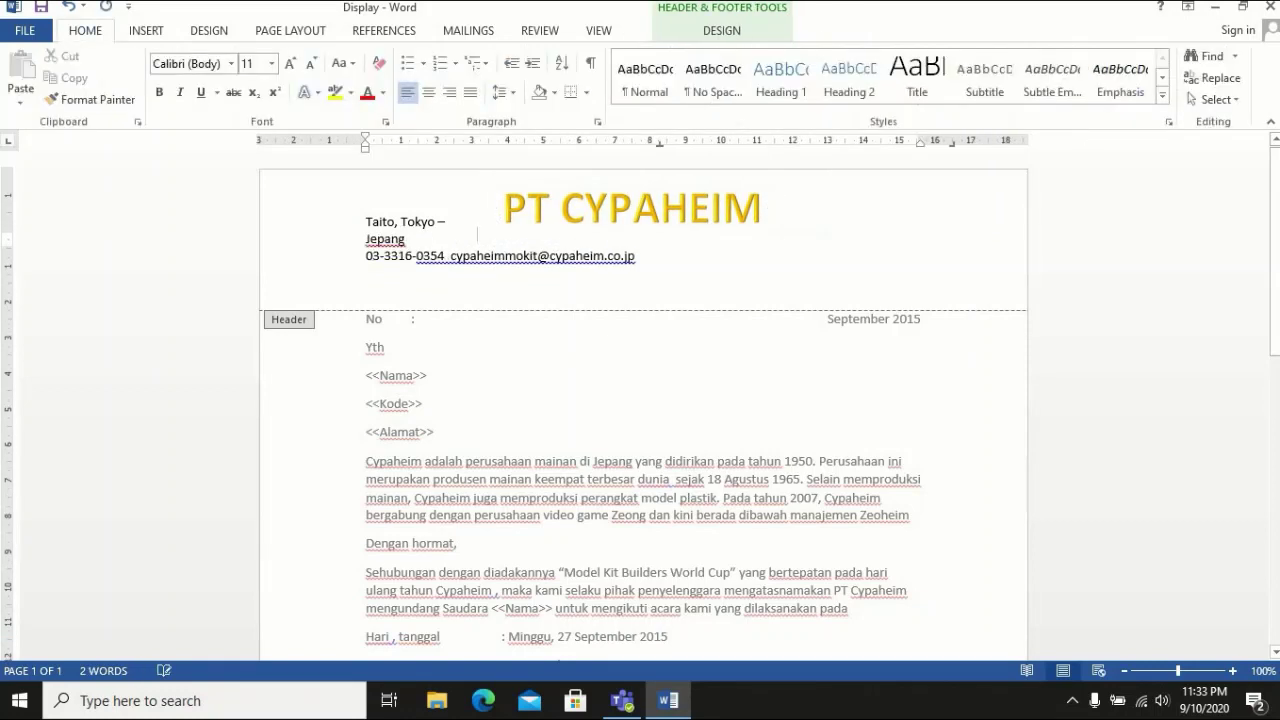
click(366, 214)
key(Return)
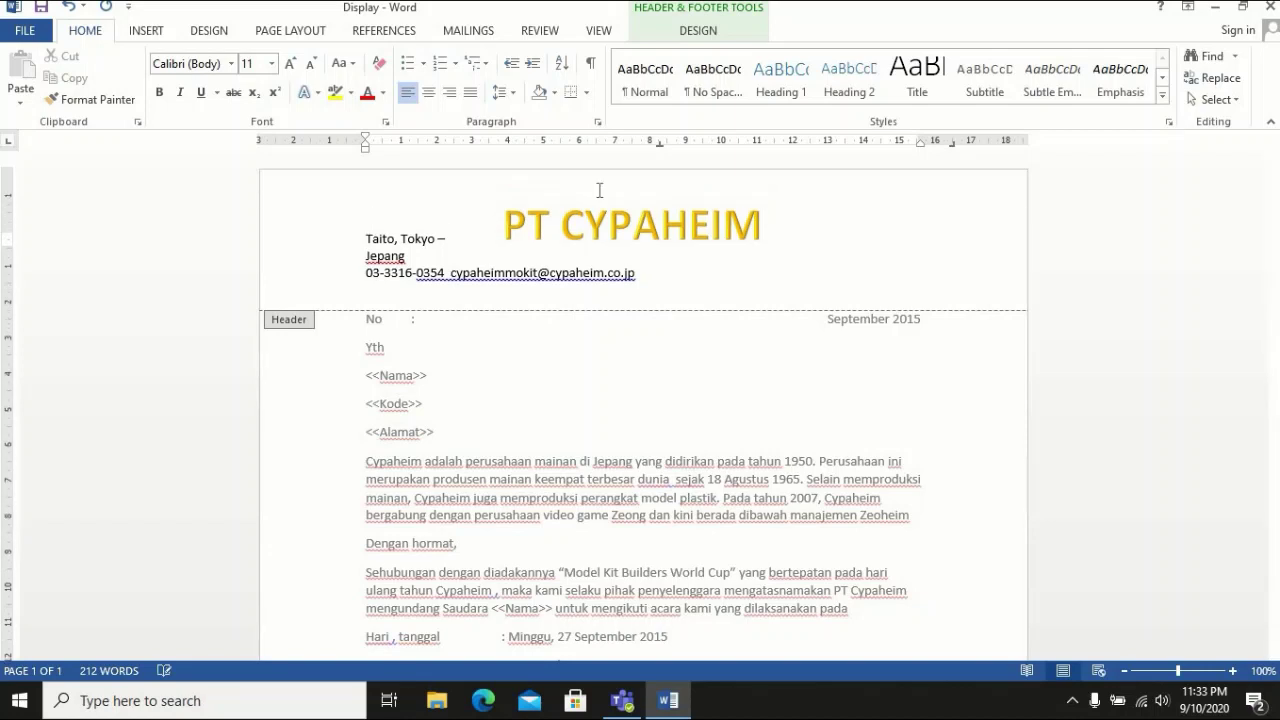
click(636, 231)
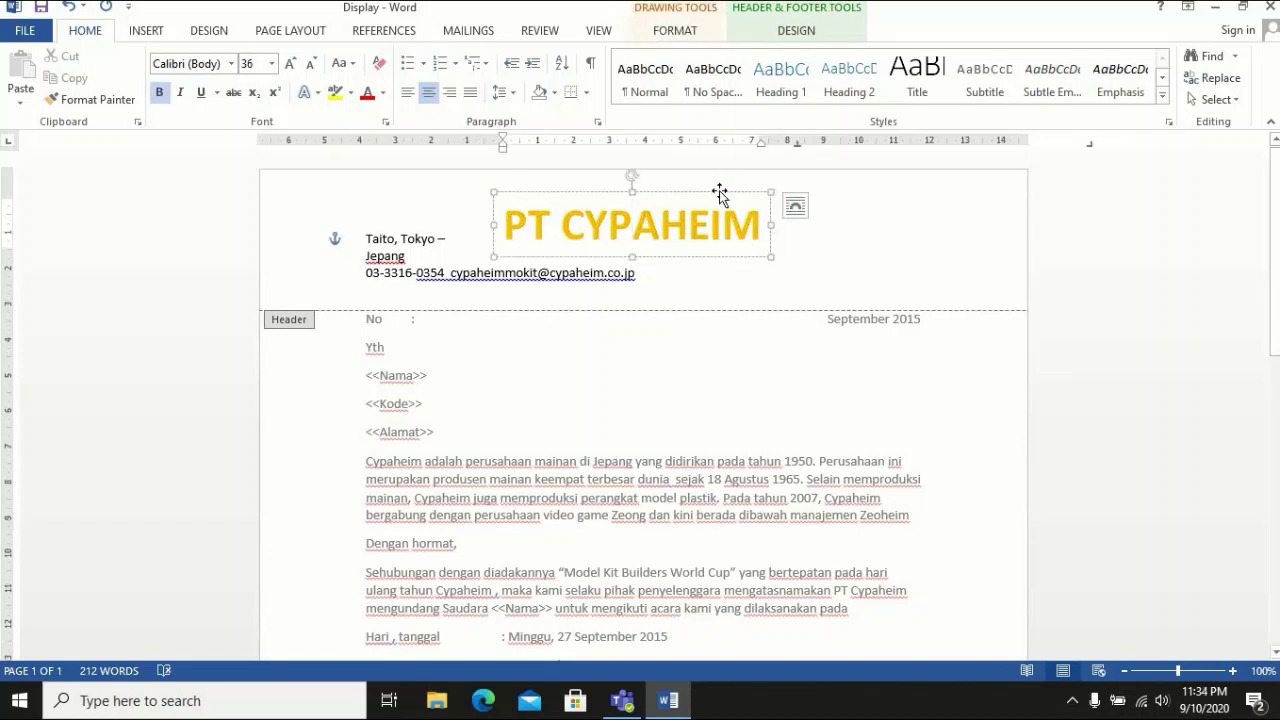
drag(719, 186, 719, 168)
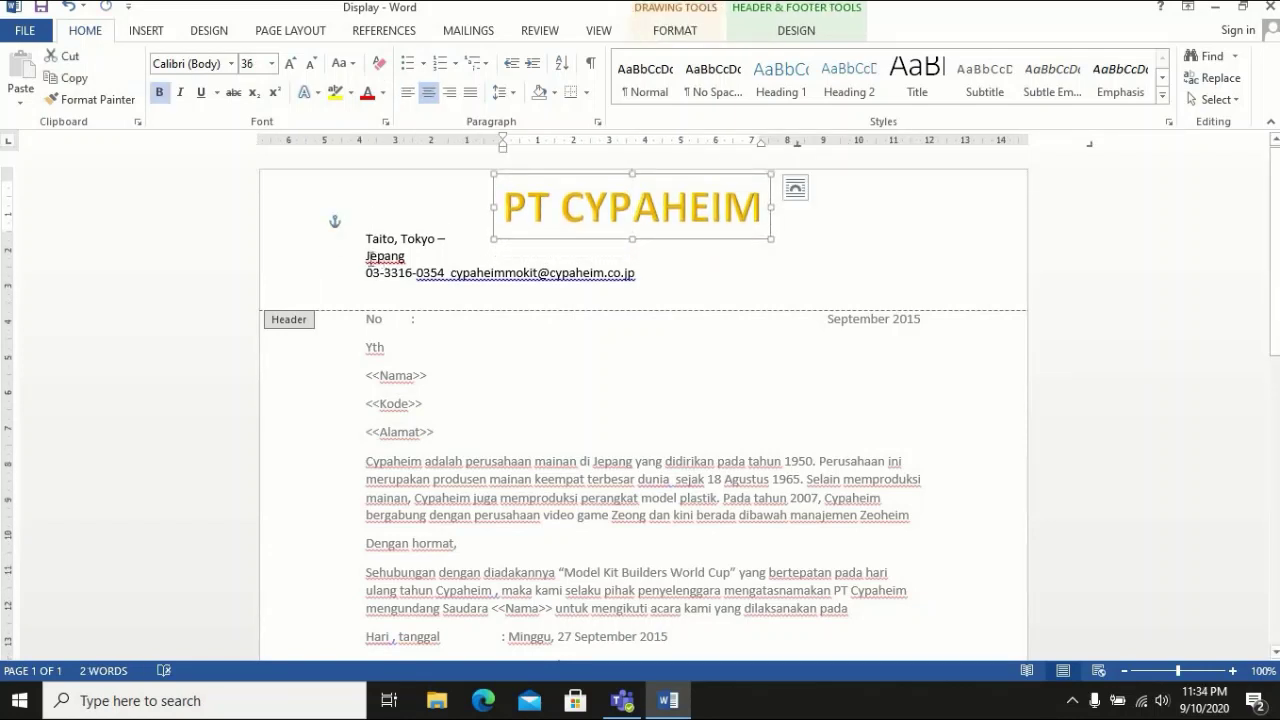
Remove the dash before Jepang so the line reads Taito, Tokyo Jepang, and apply centre alignment to both contact lines
click(367, 256)
key(BackSpace)
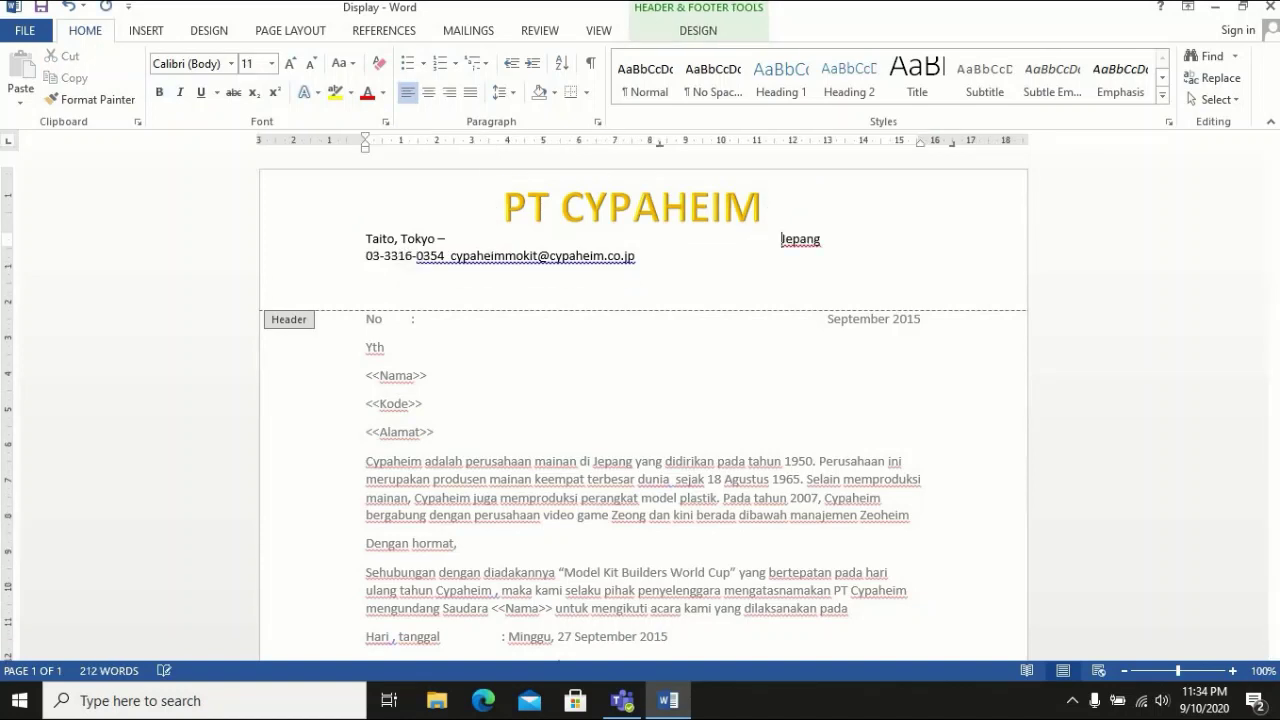
key(BackSpace)
key(BackSpace)
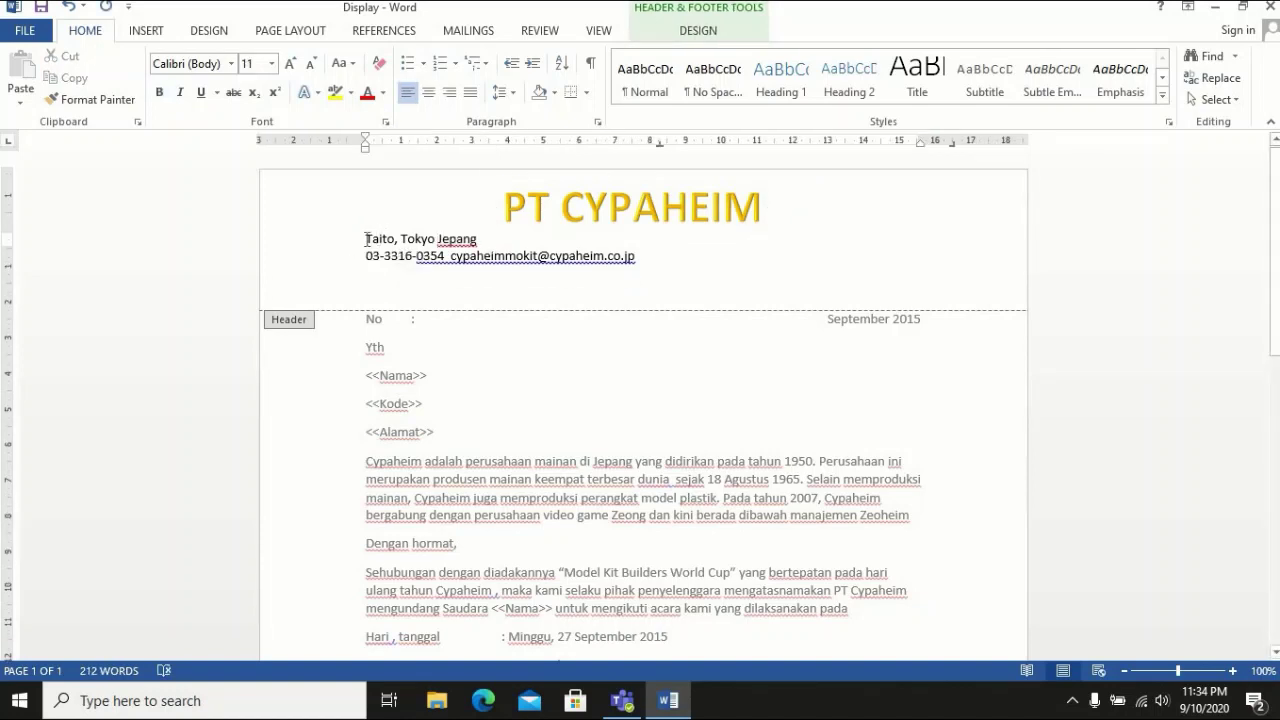
drag(367, 239, 660, 277)
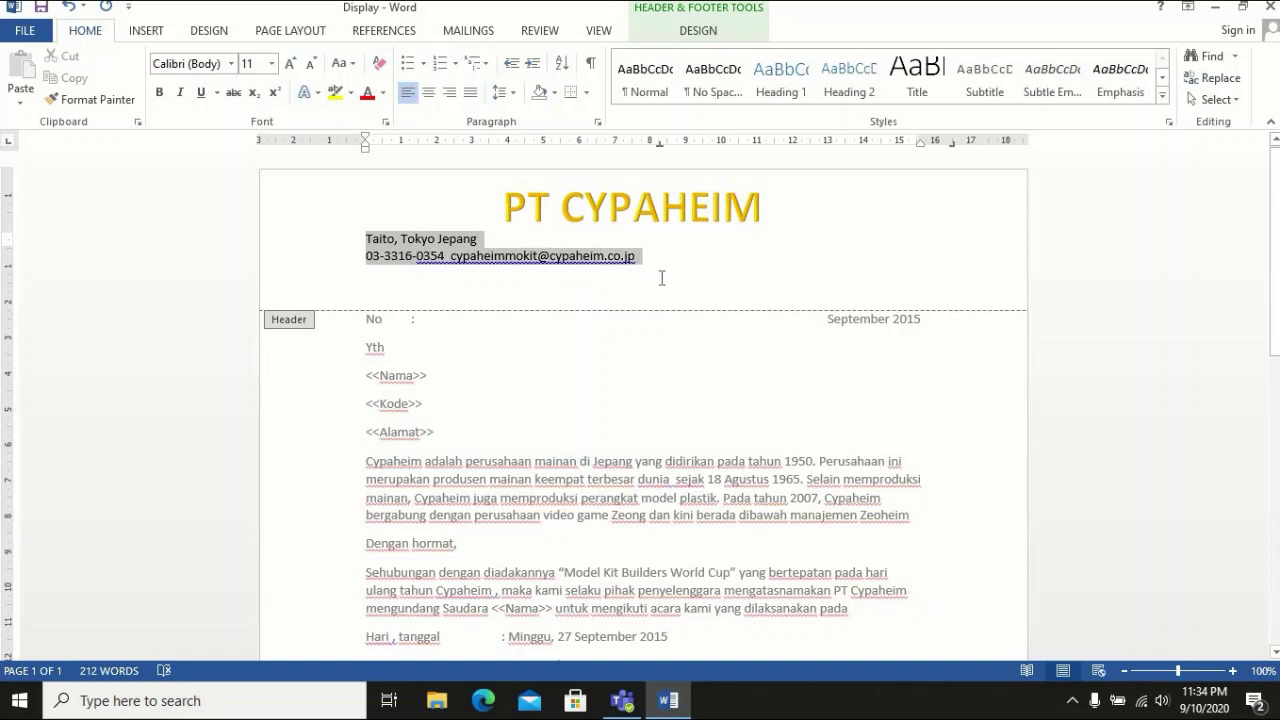
click(428, 92)
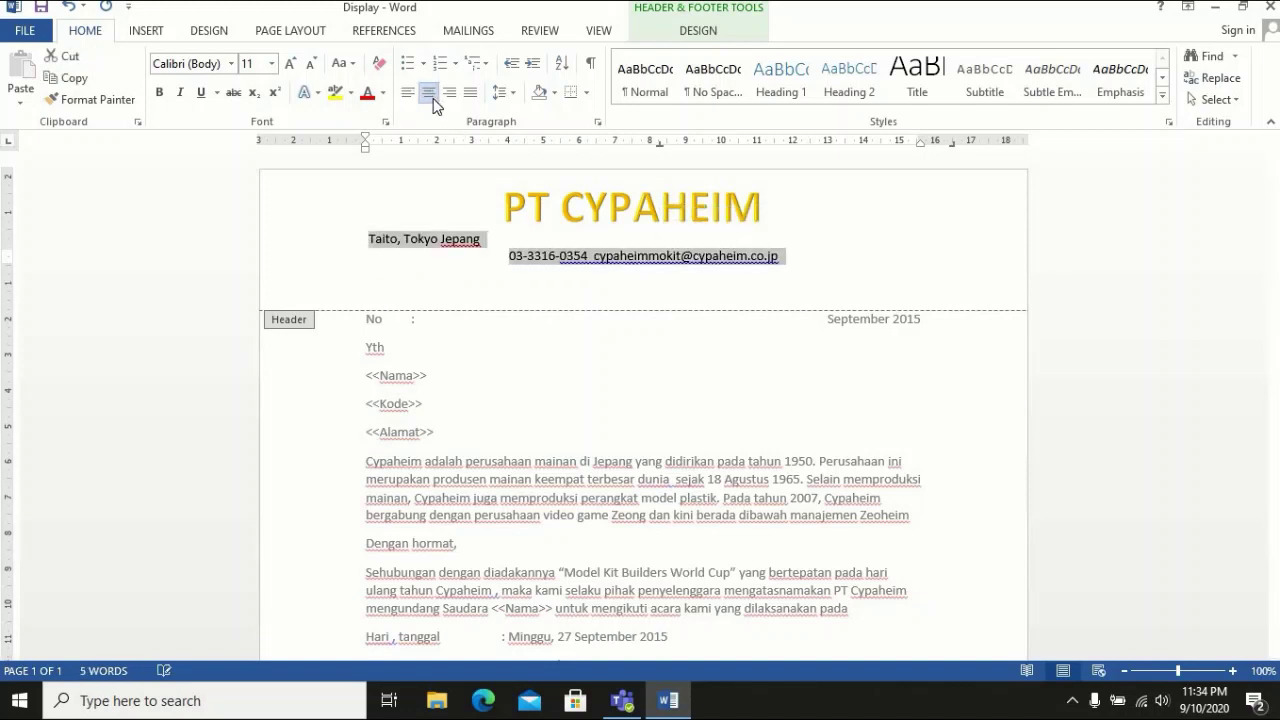
Try to reposition the Taito, Tokyo Jepang line by deleting whatever precedes it
click(376, 240)
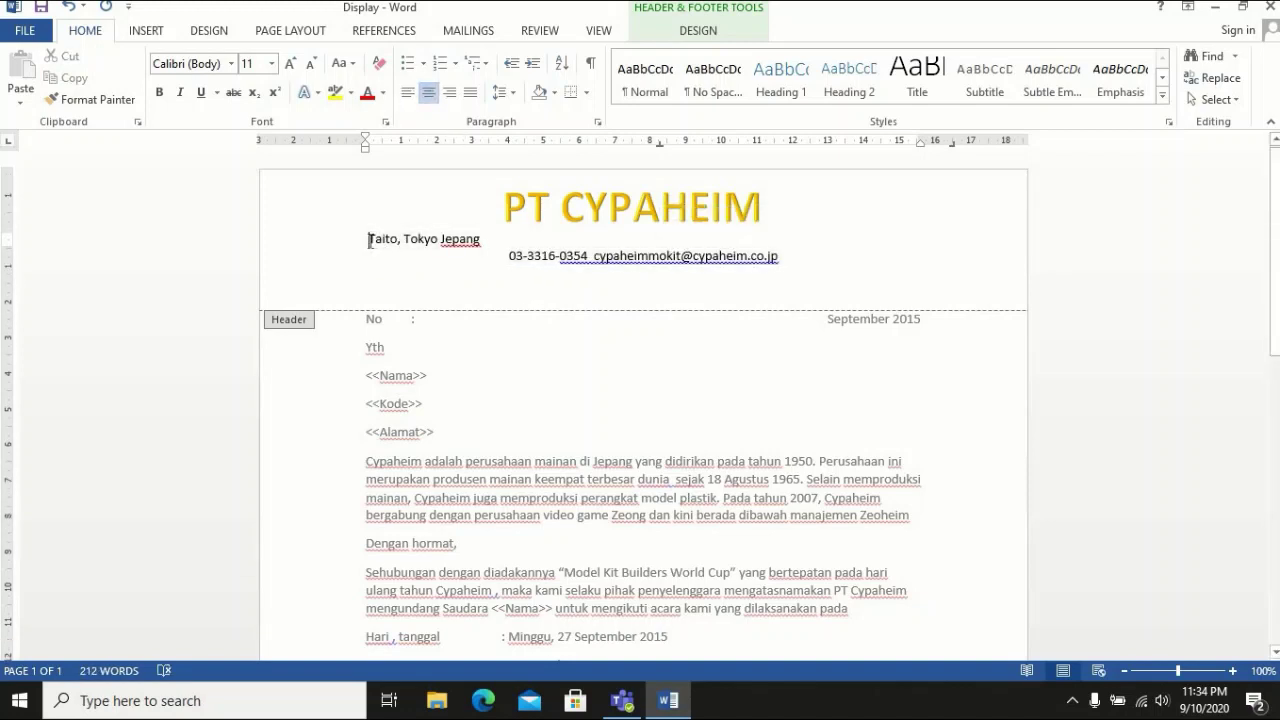
key(BackSpace)
key(BackSpace)
key(BackSpace)
key(BackSpace)
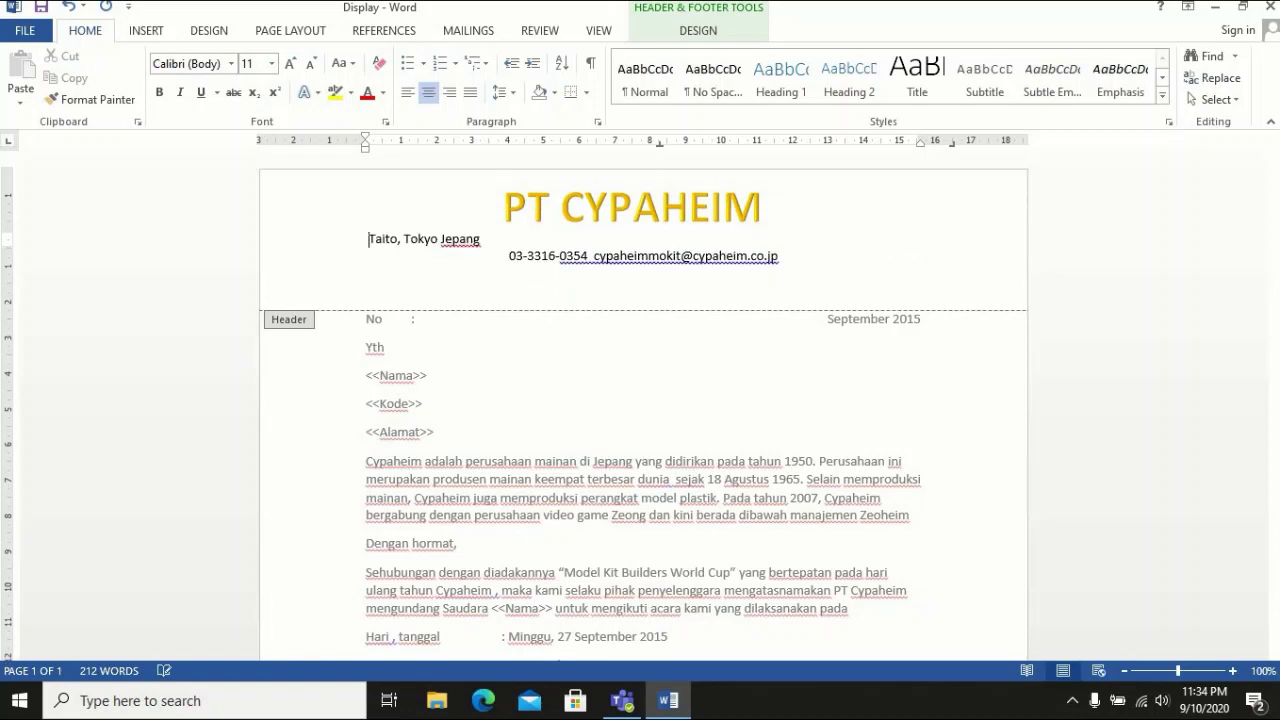
key(BackSpace)
key(BackSpace)
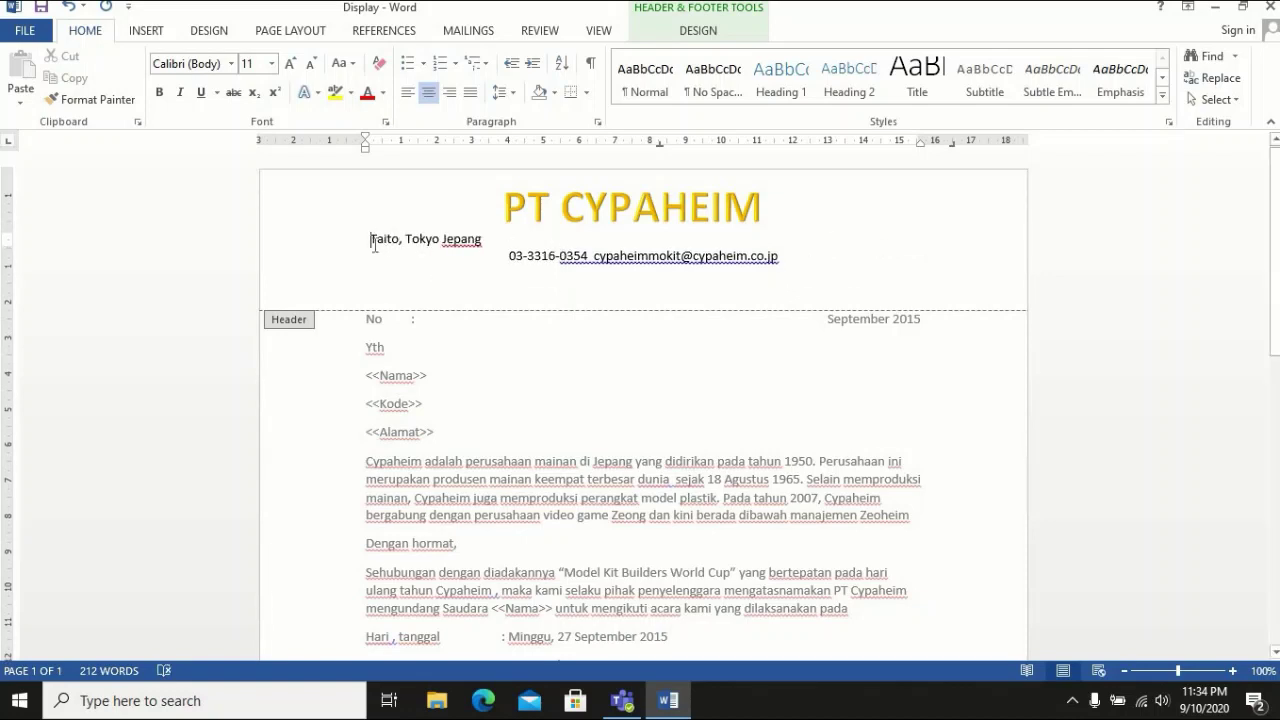
drag(371, 240, 482, 240)
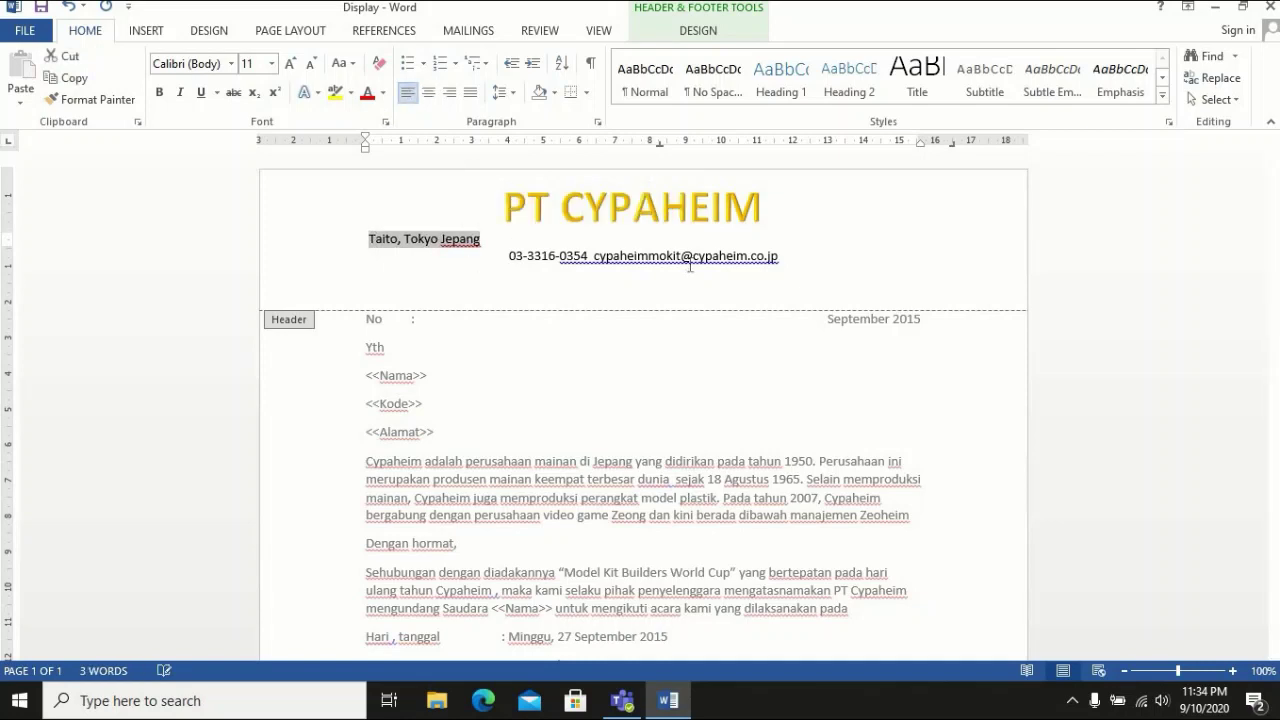
click(784, 233)
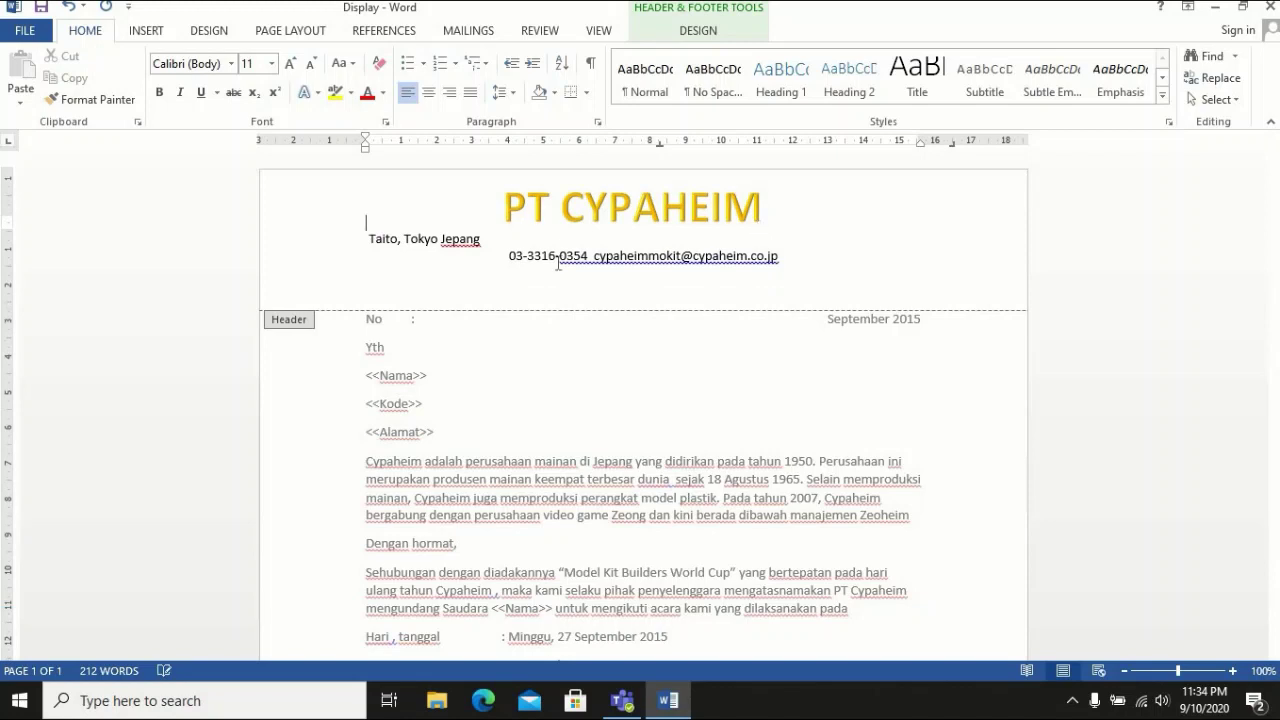
Push the Taito, Tokyo Jepang line down one line below the WordArt and centre it
click(371, 239)
key(Return)
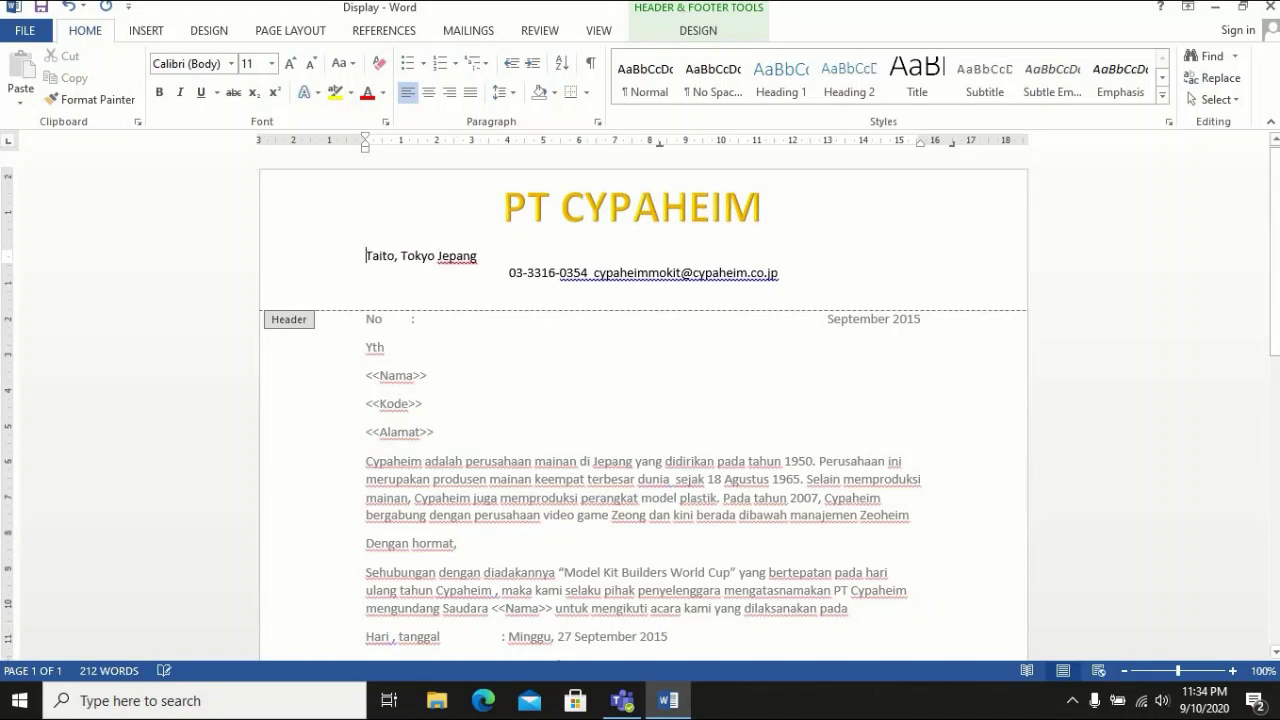
key(ctrl+e)
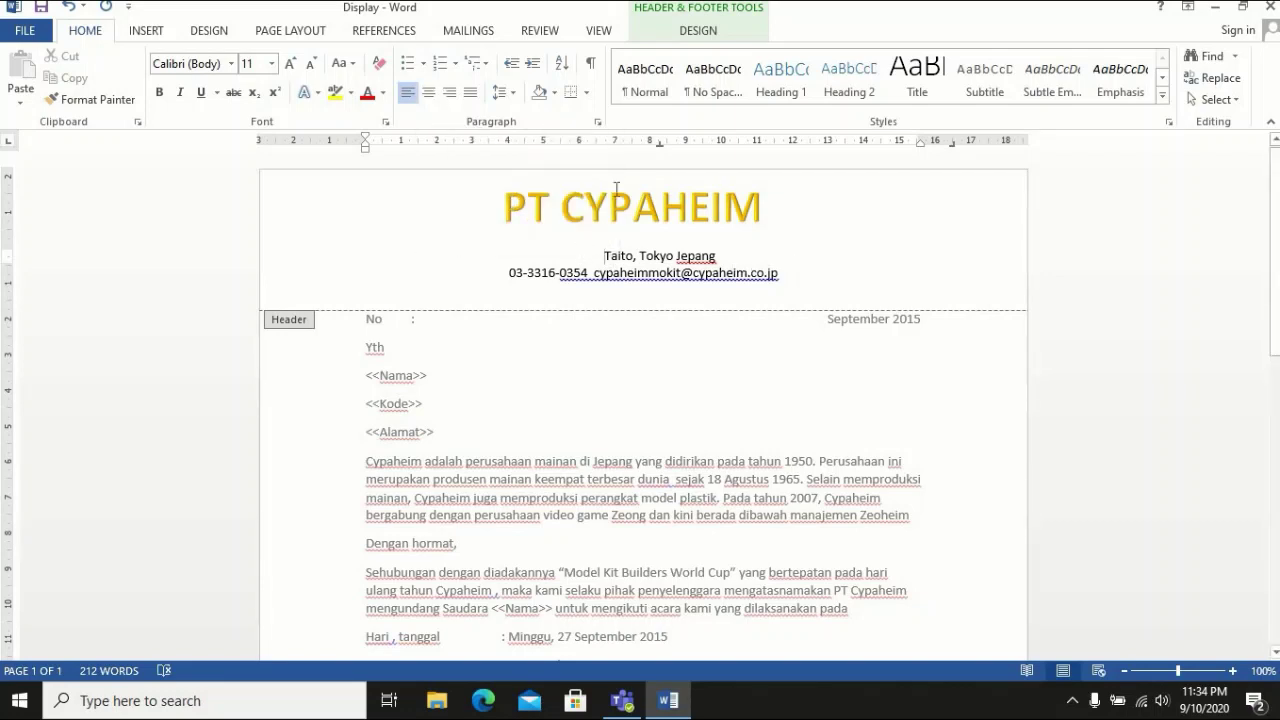
Nudge the PT CYPAHEIM WordArt slightly to the right so it is centred above the contact lines
click(636, 210)
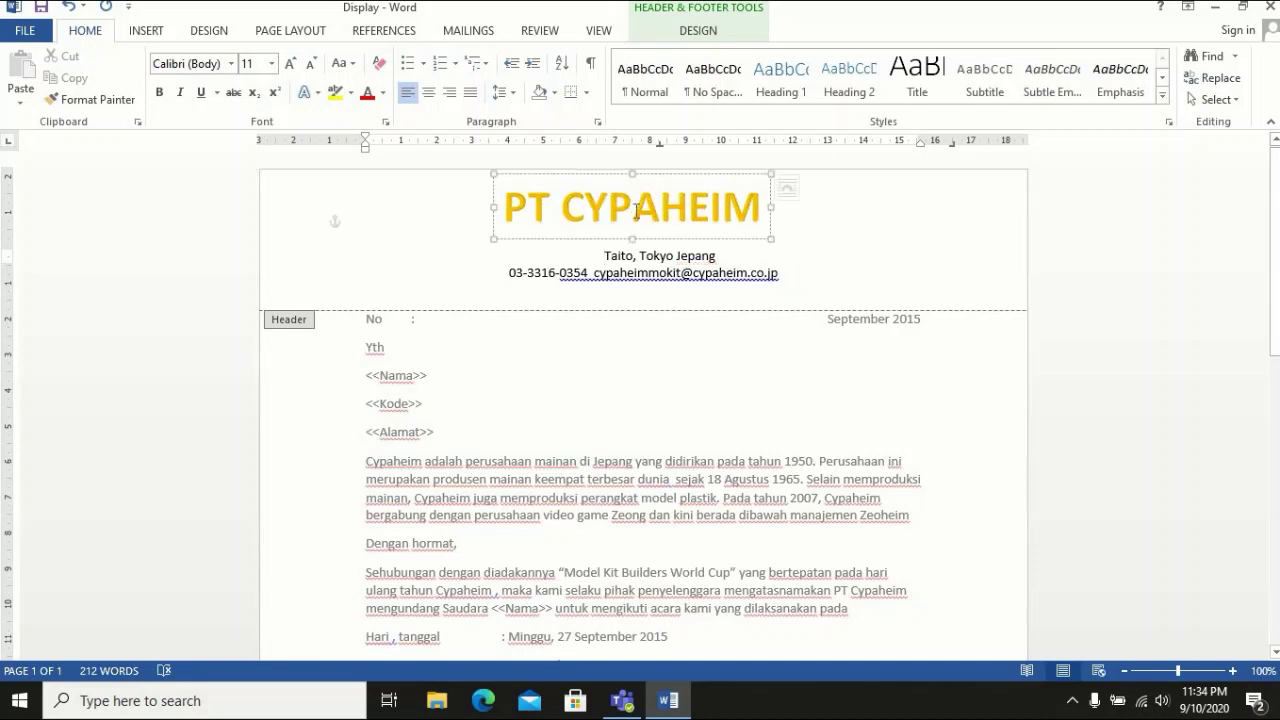
drag(729, 175, 745, 178)
click(689, 248)
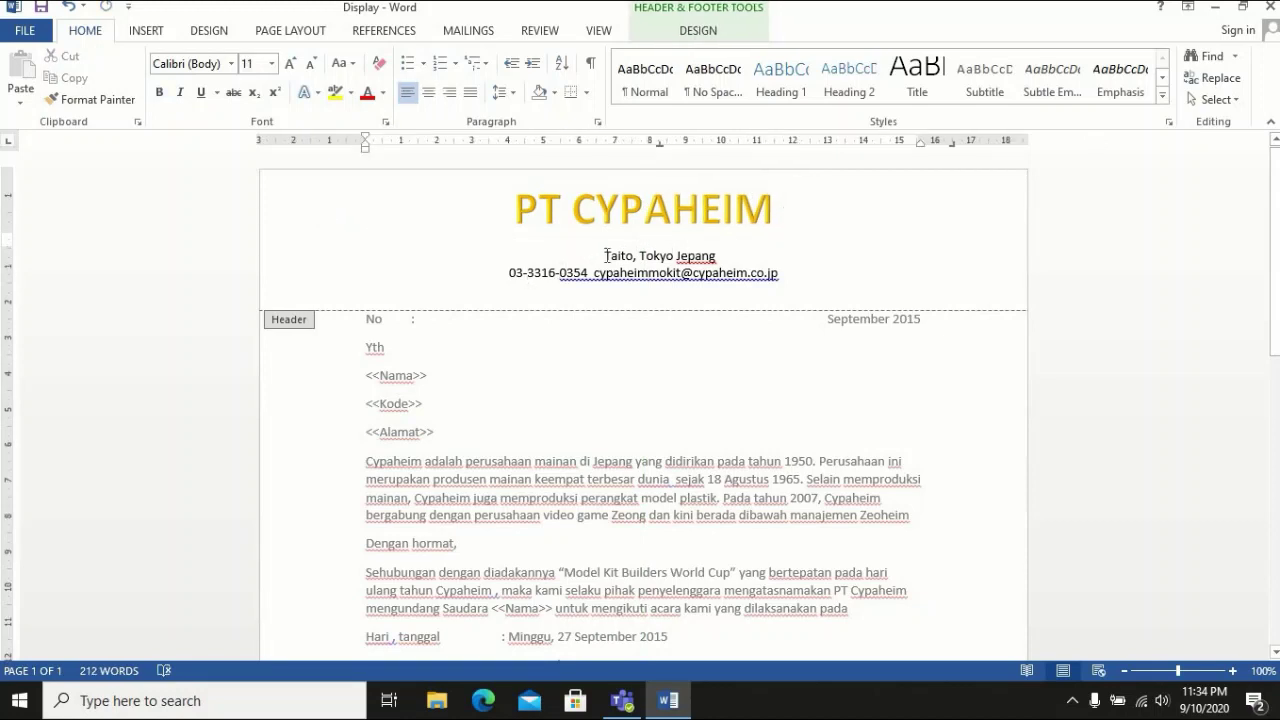
Switch to Teams and examine the sample letter's contact lines in Modul Lab. SI.pdf for the symbols they need
drag(606, 256, 785, 288)
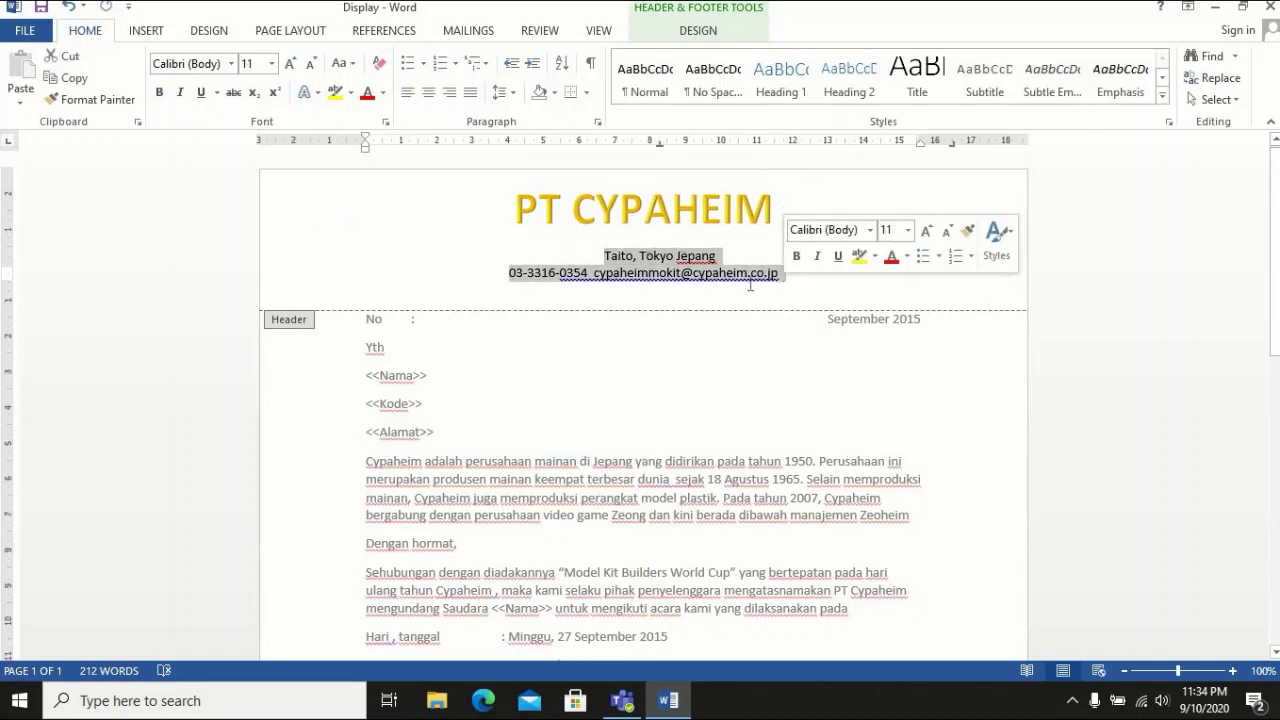
click(688, 273)
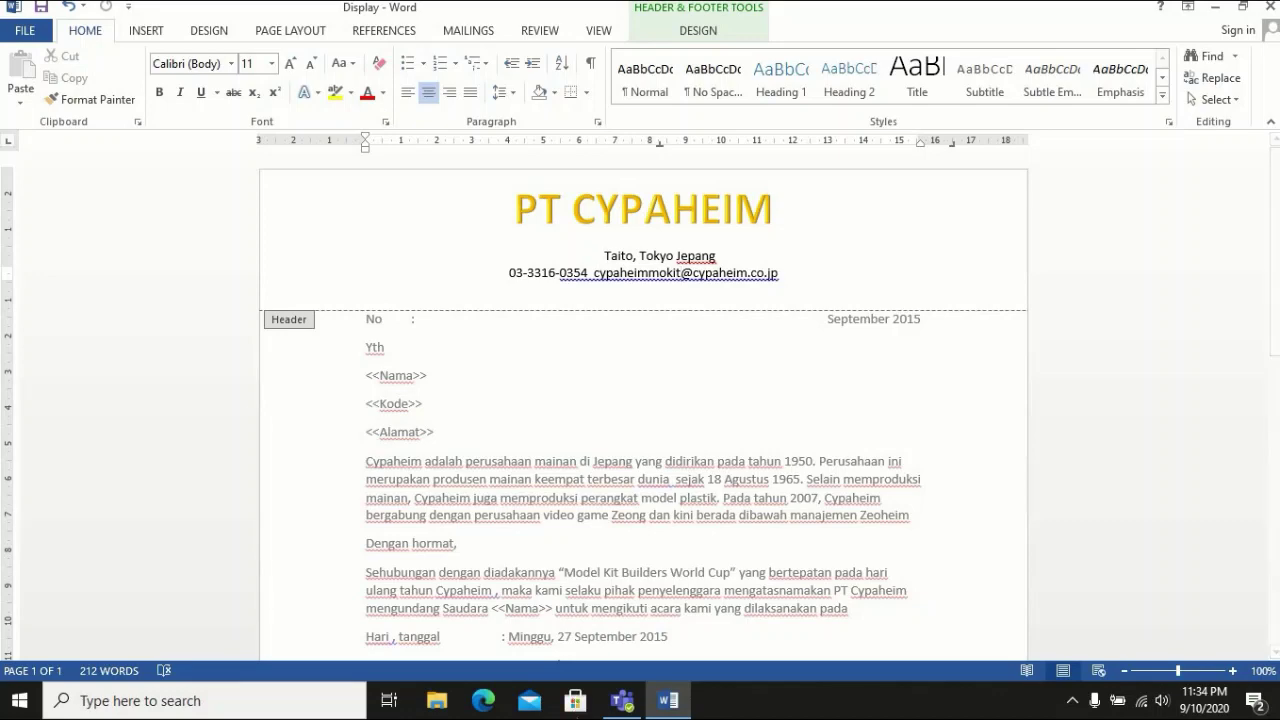
click(1243, 7)
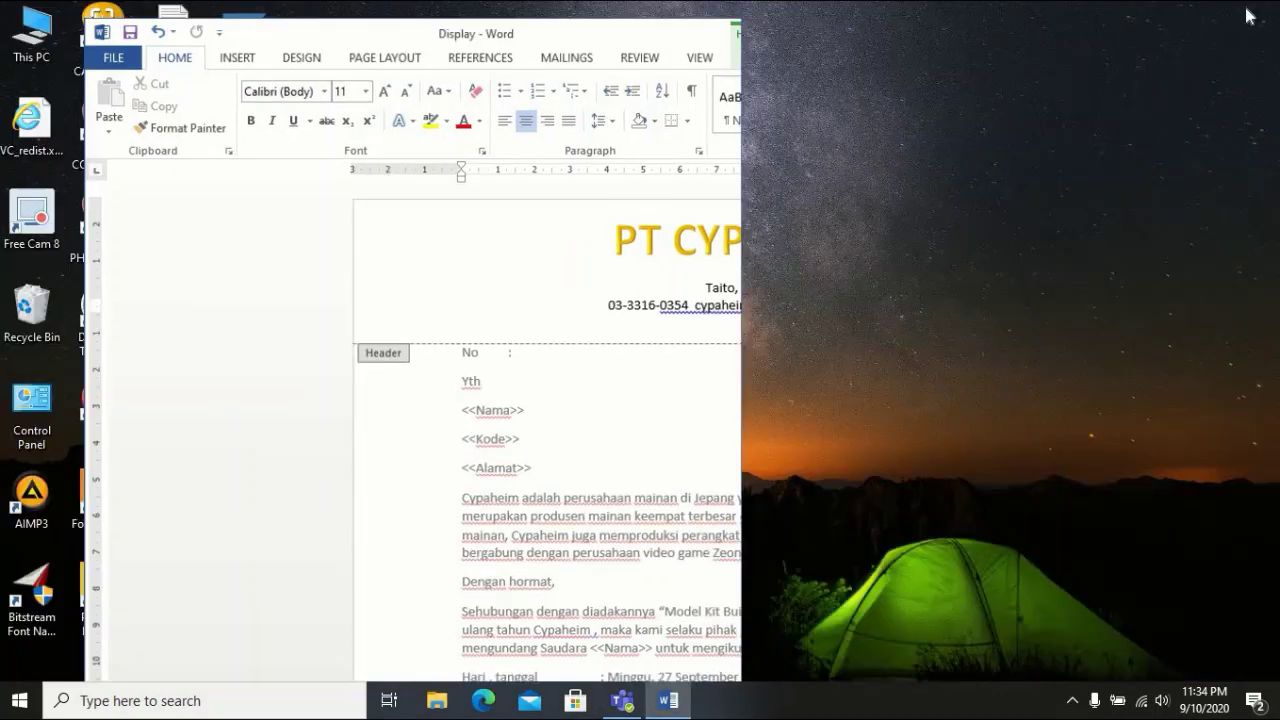
click(622, 698)
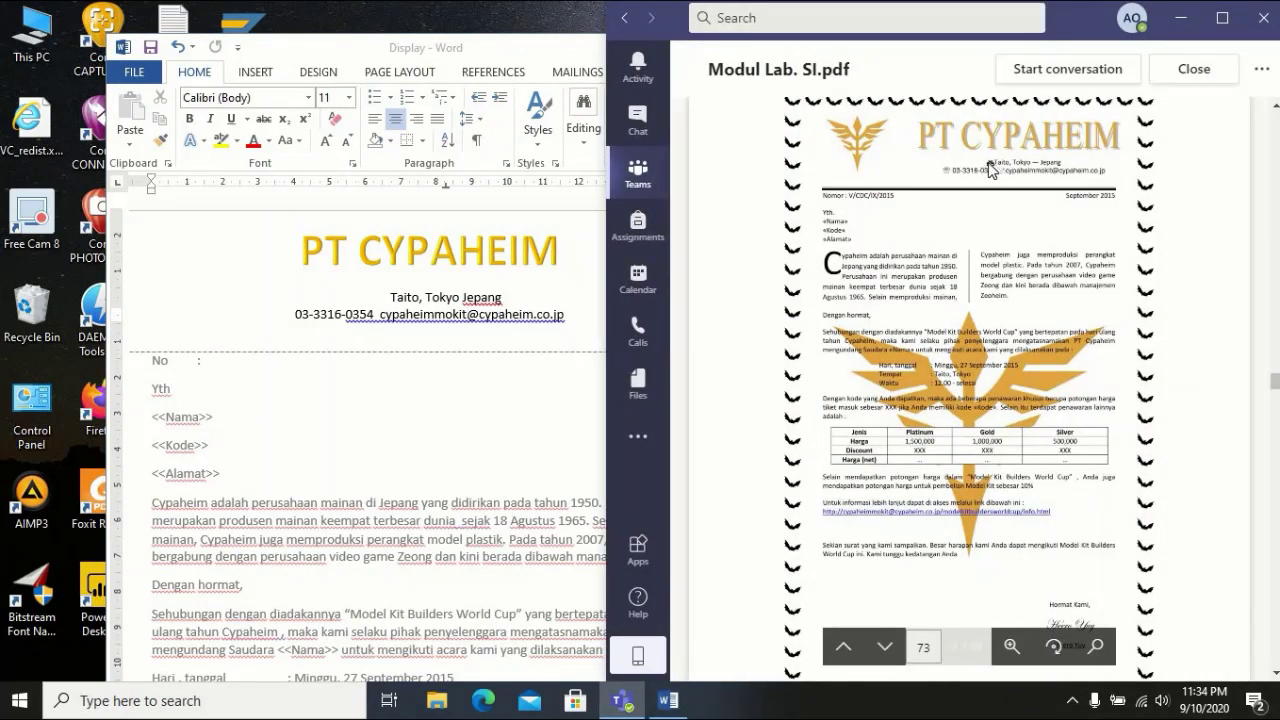
click(1221, 18)
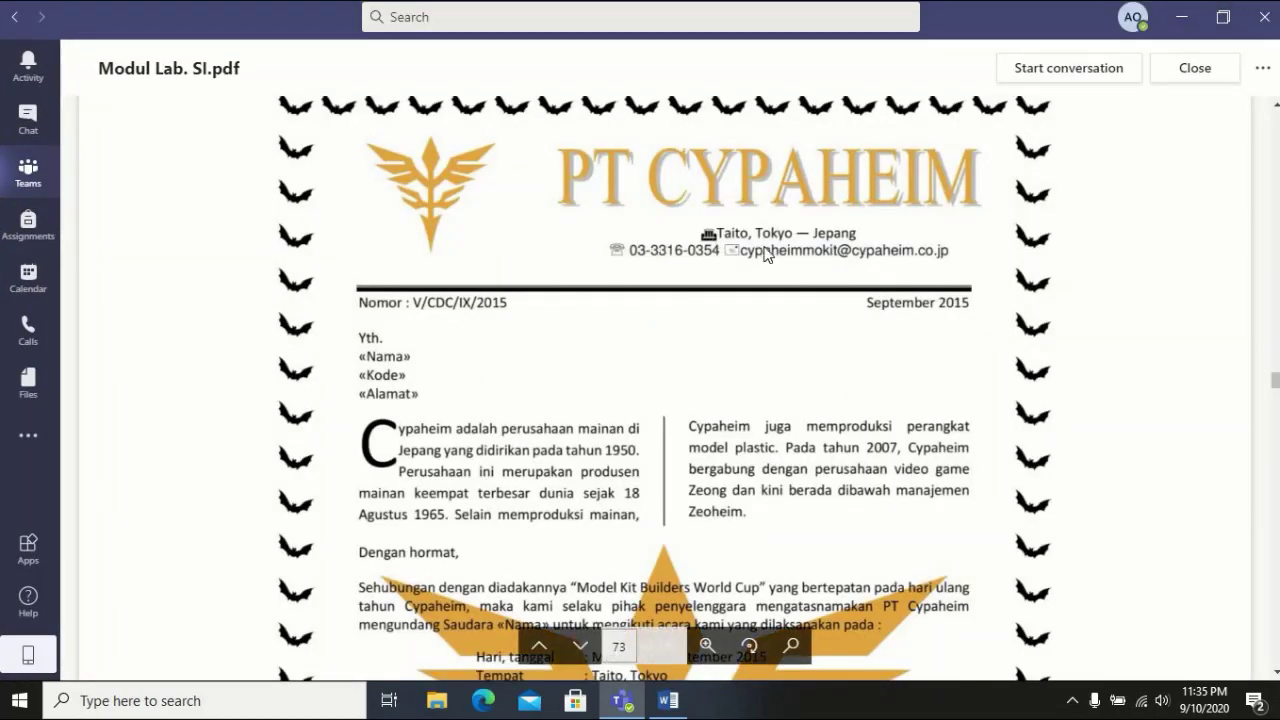
click(1221, 18)
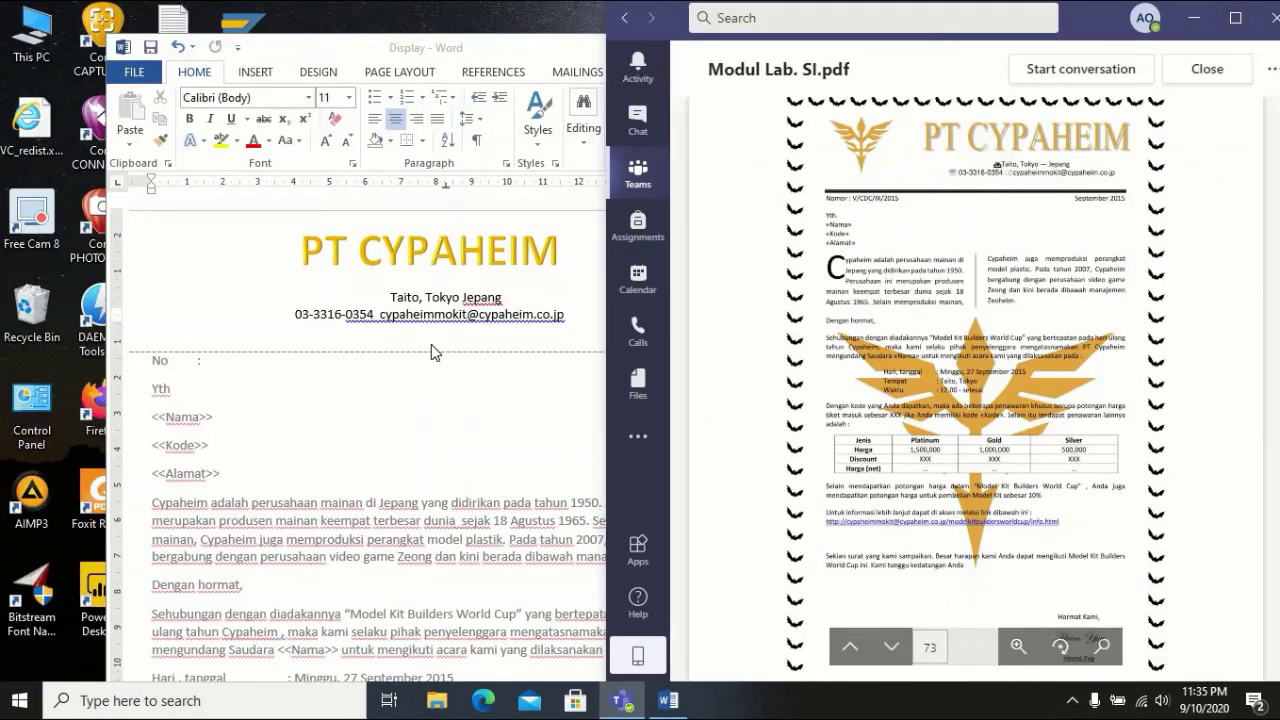
Return to Word and open the full symbol selection for inserting a symbol directly before Taito in the header
click(389, 298)
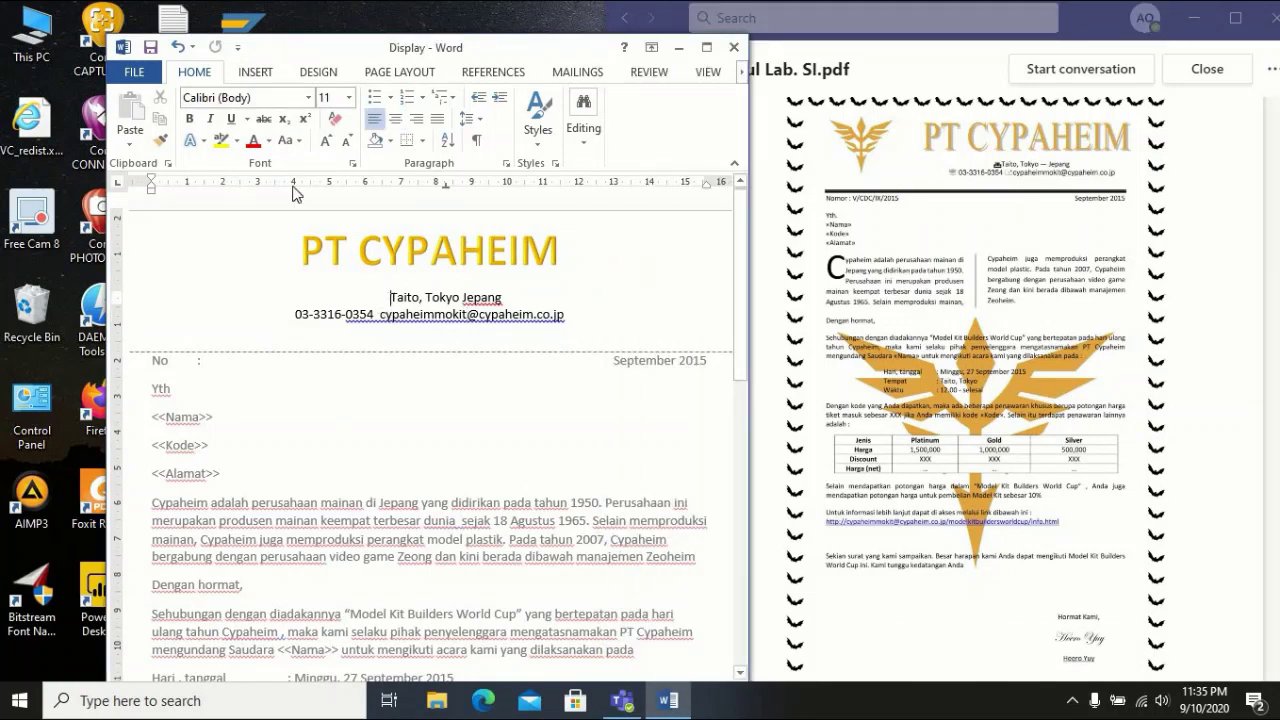
click(706, 48)
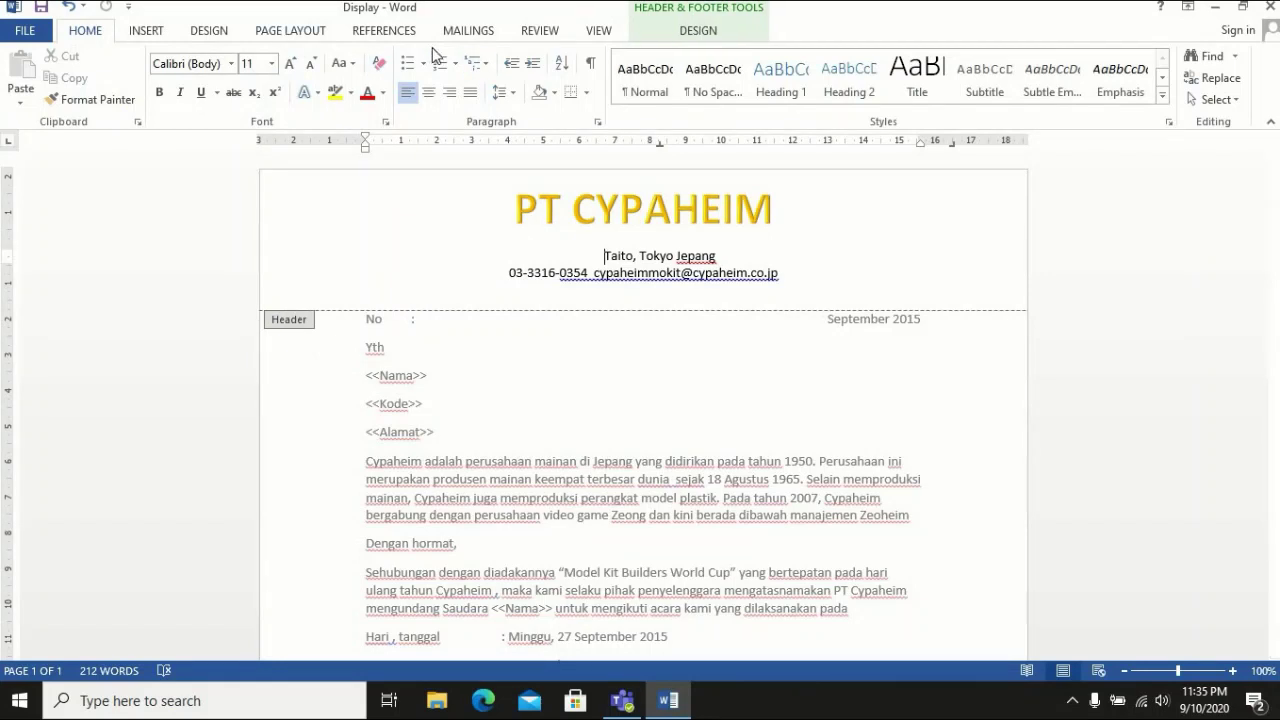
click(145, 33)
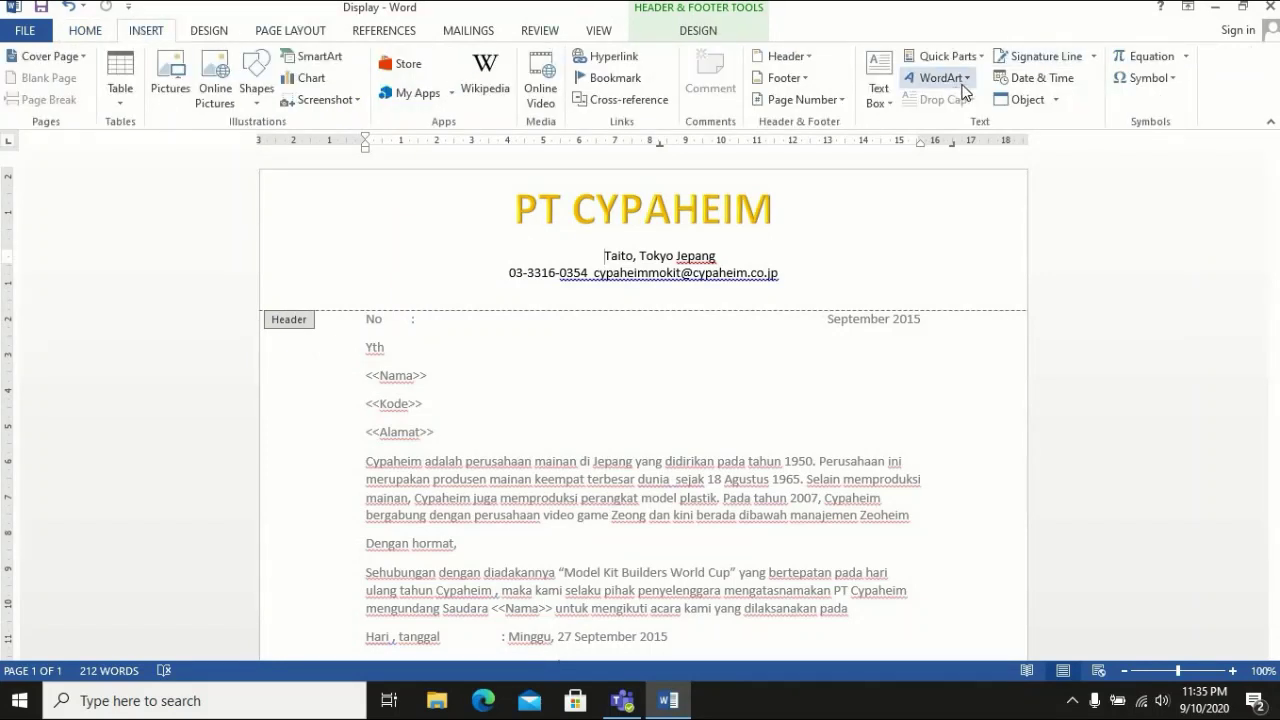
click(1147, 78)
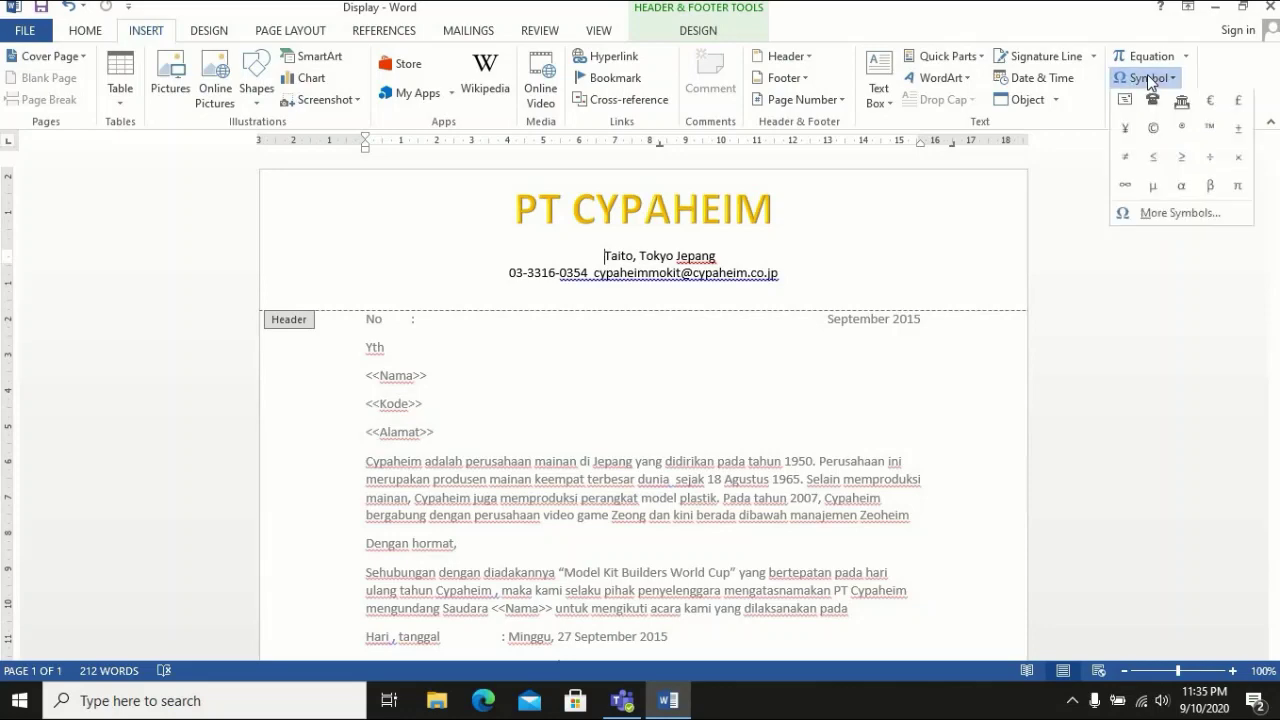
click(1180, 218)
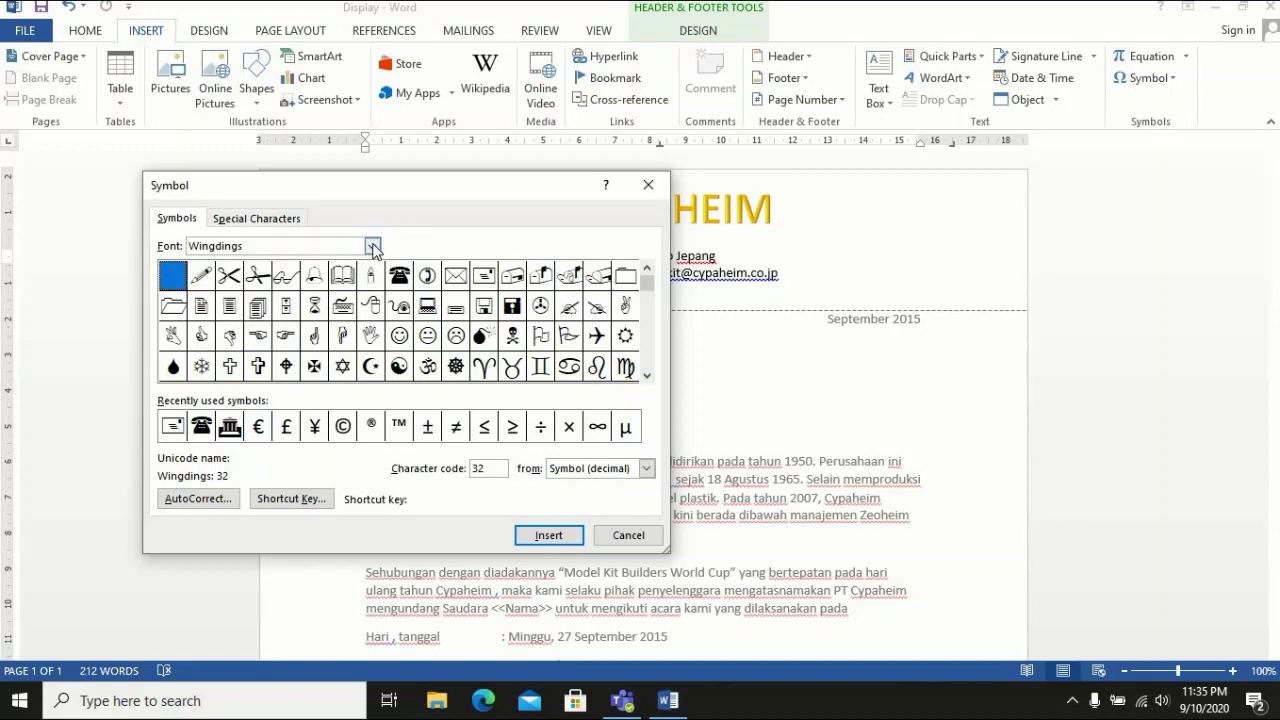
Switch the symbol set's font to Webdings
click(373, 248)
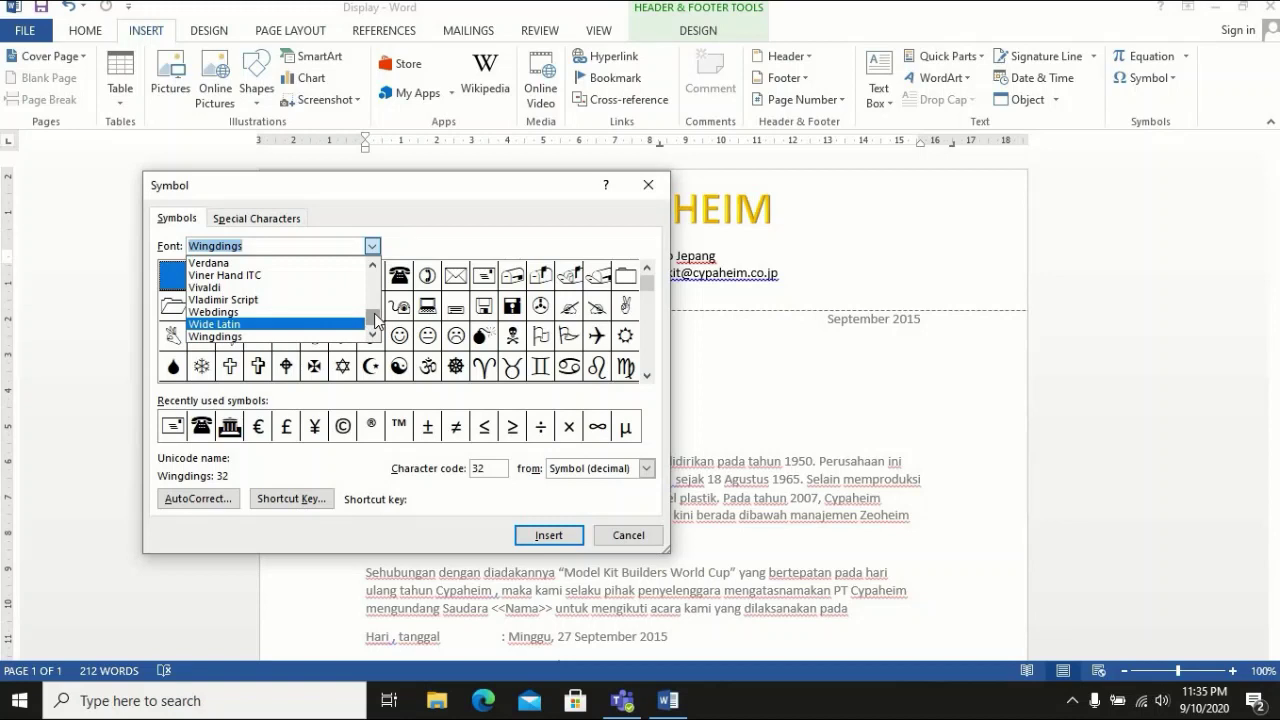
scroll(372, 322, down, 2)
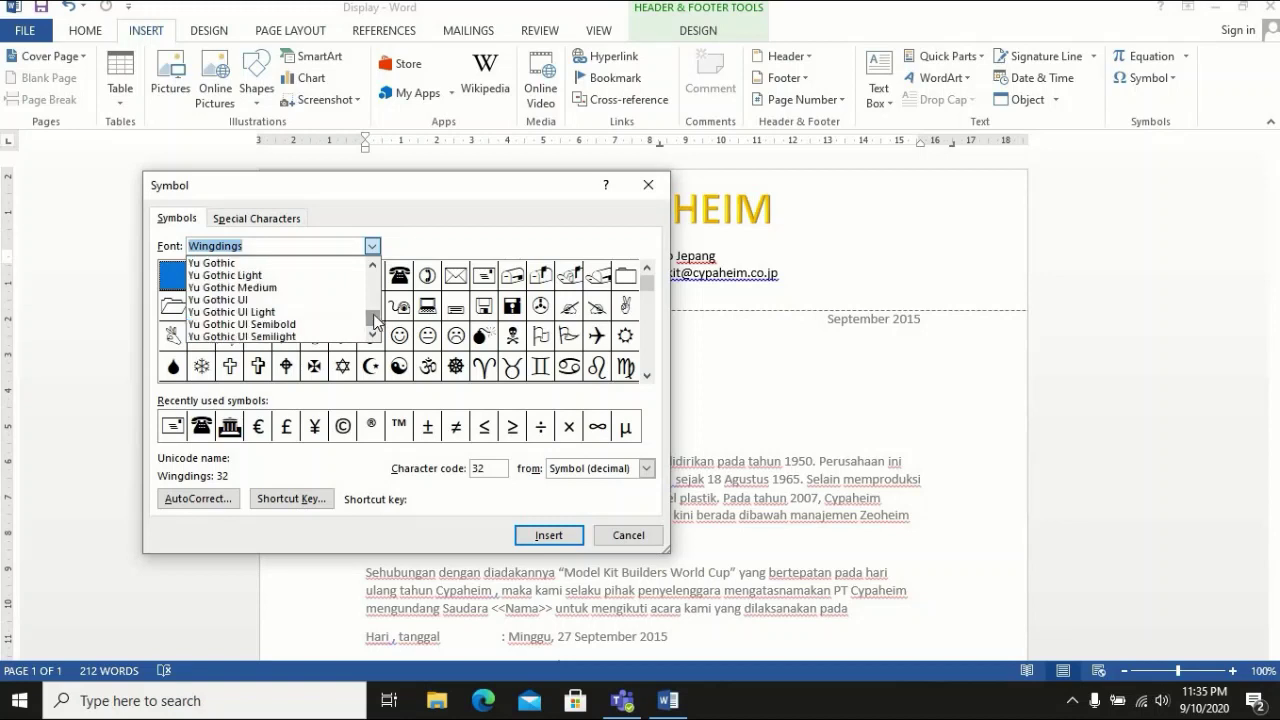
click(374, 247)
double_click(375, 248)
click(374, 247)
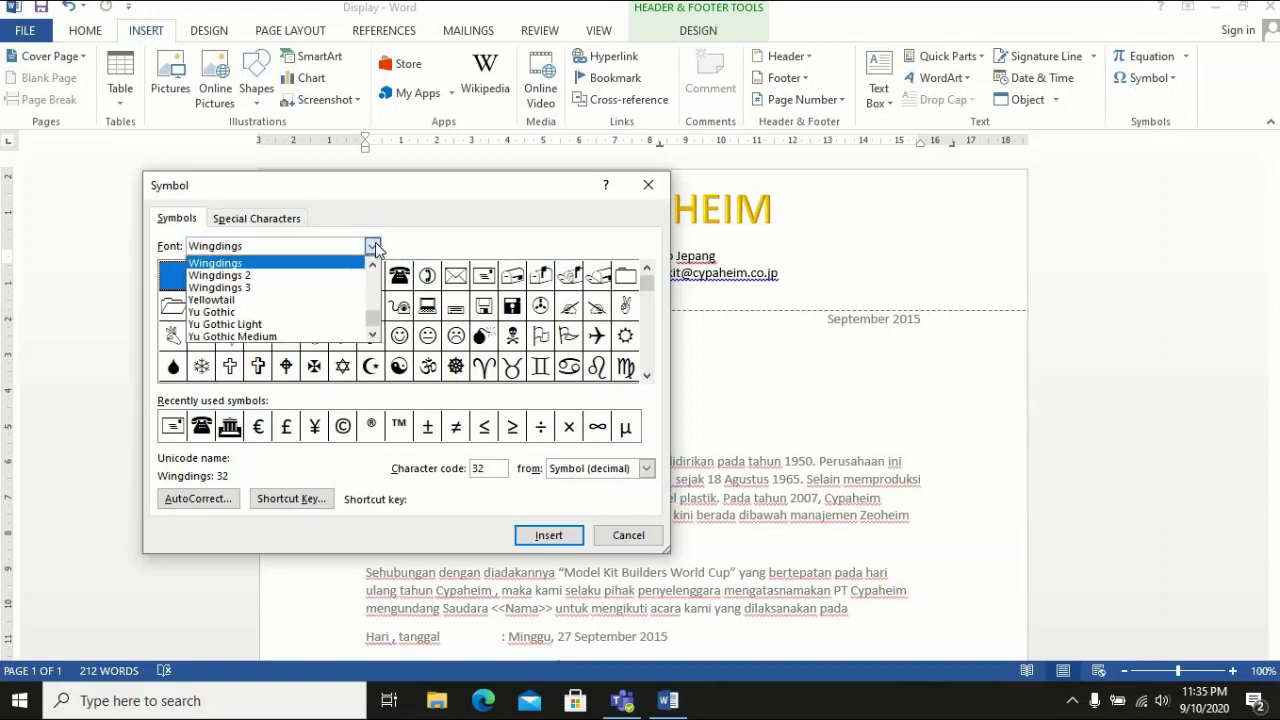
click(373, 266)
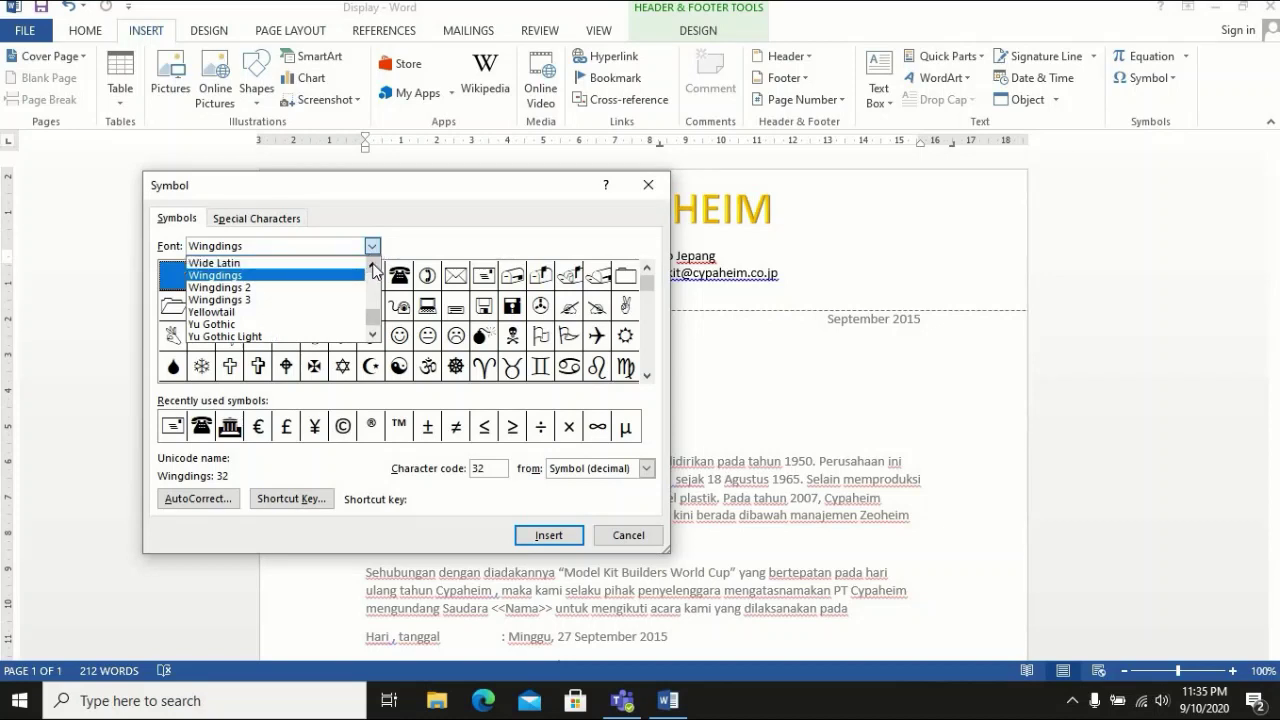
click(373, 266)
click(373, 266)
click(373, 266)
click(373, 266)
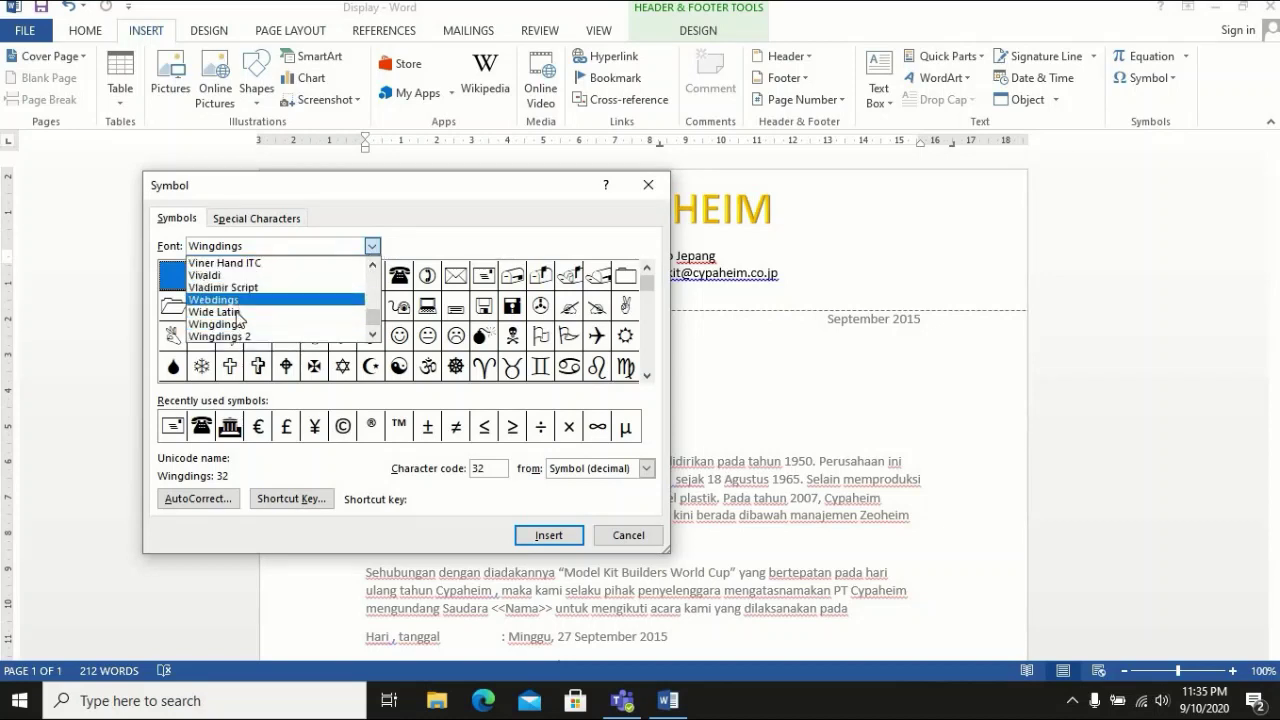
click(505, 191)
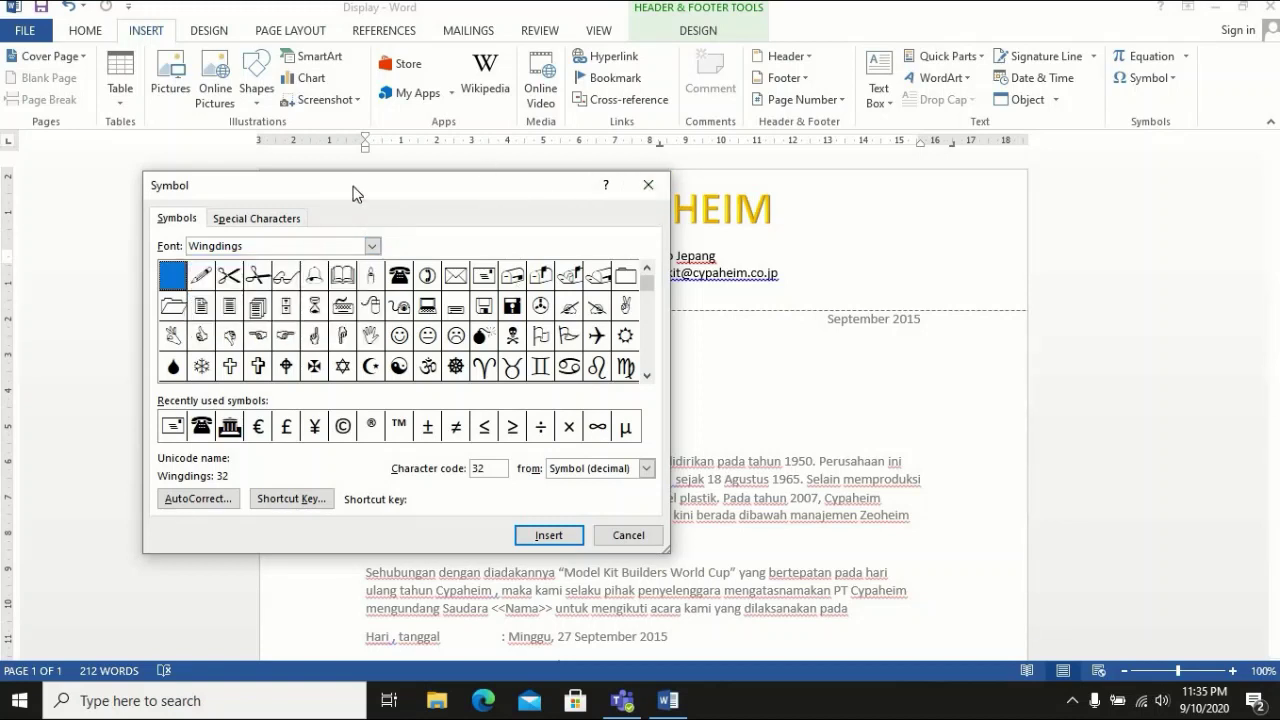
click(371, 246)
click(288, 300)
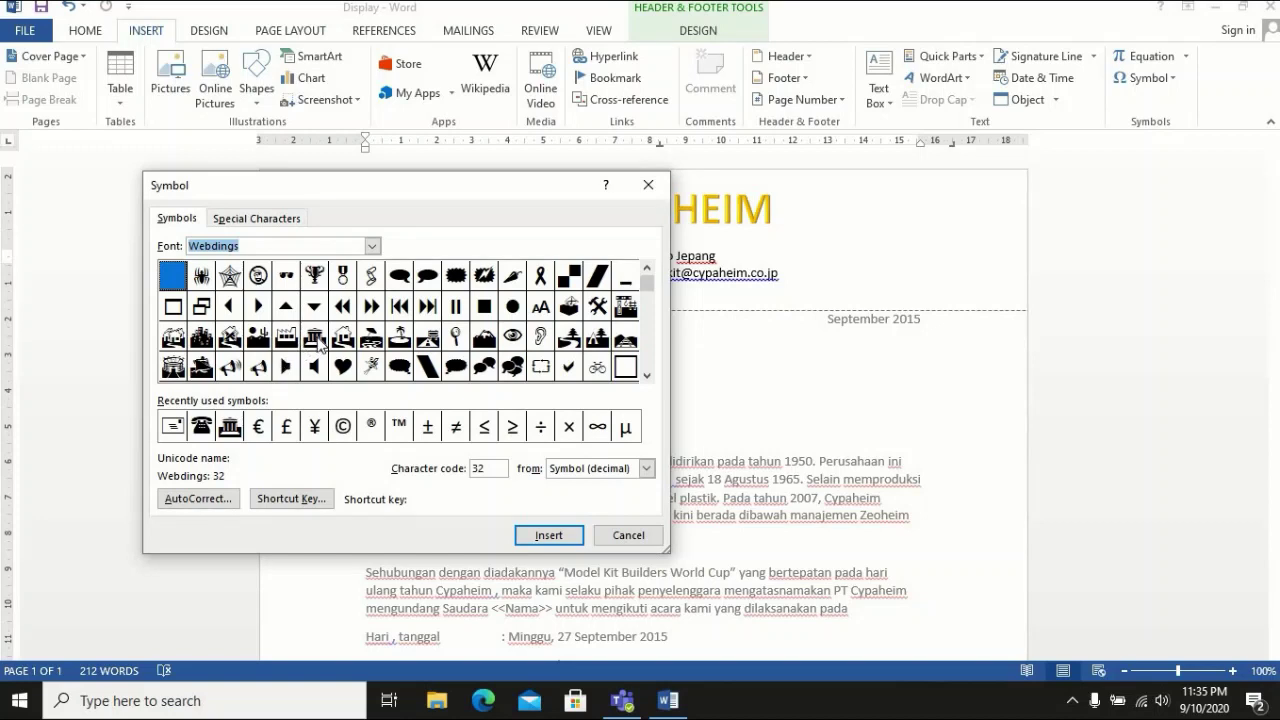
Insert the building symbol with character code 71 before Taito, Tokyo Jepang and close the symbol selection
click(316, 340)
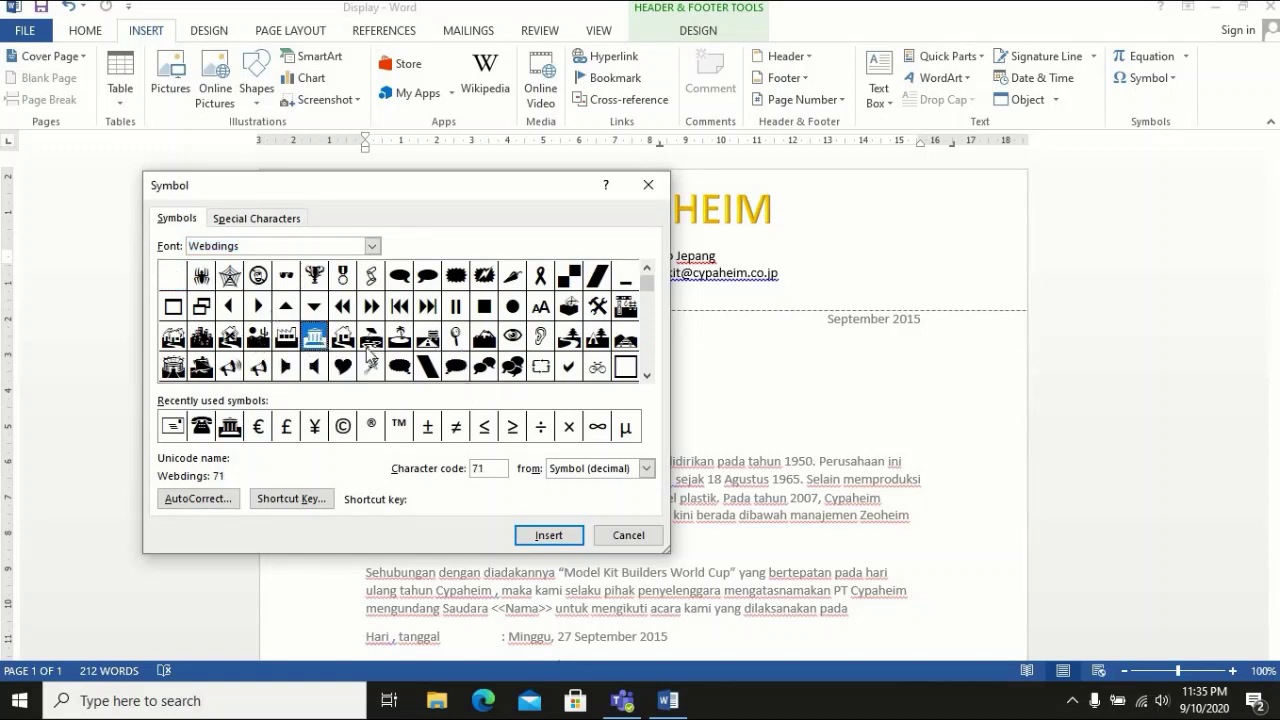
click(545, 535)
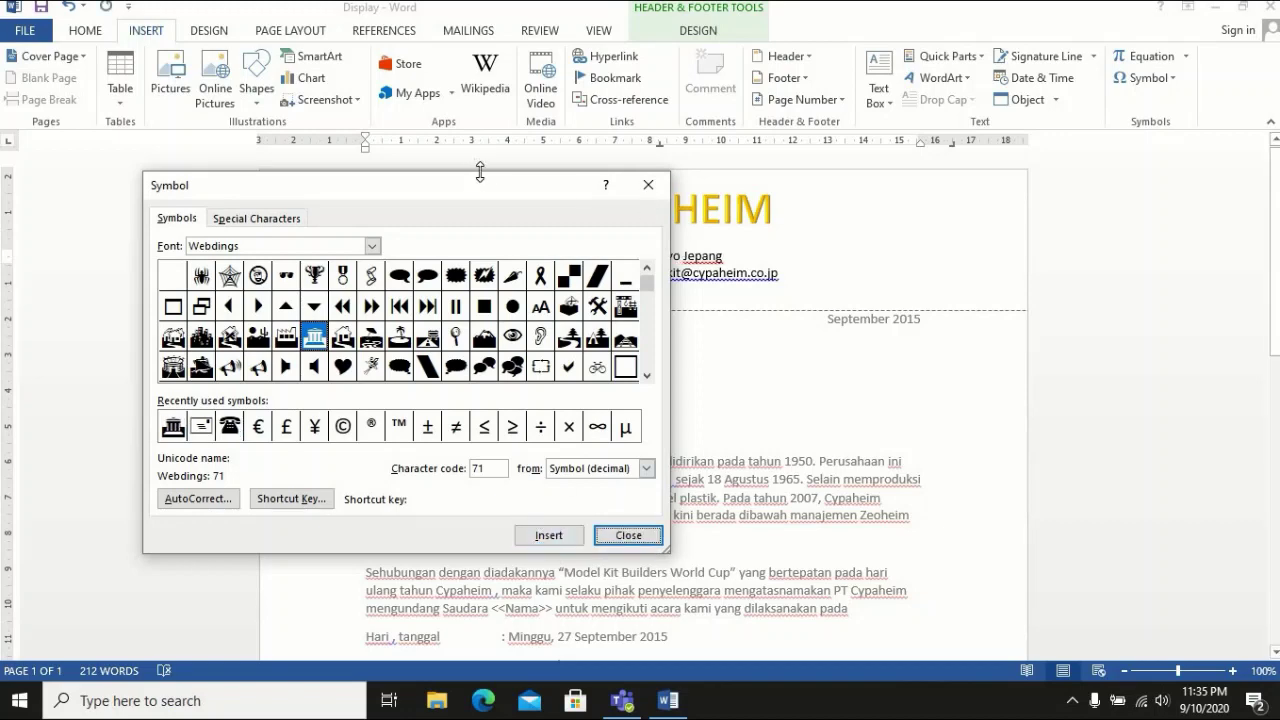
double_click(487, 188)
click(370, 187)
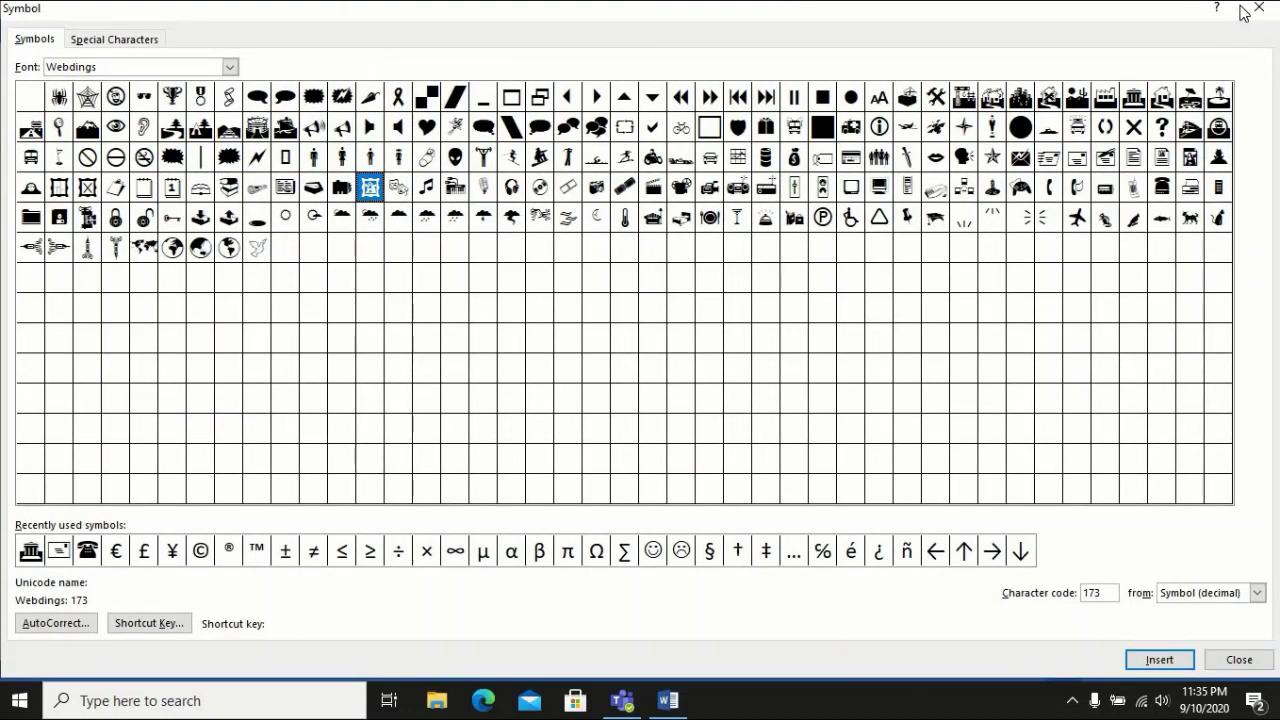
click(1257, 9)
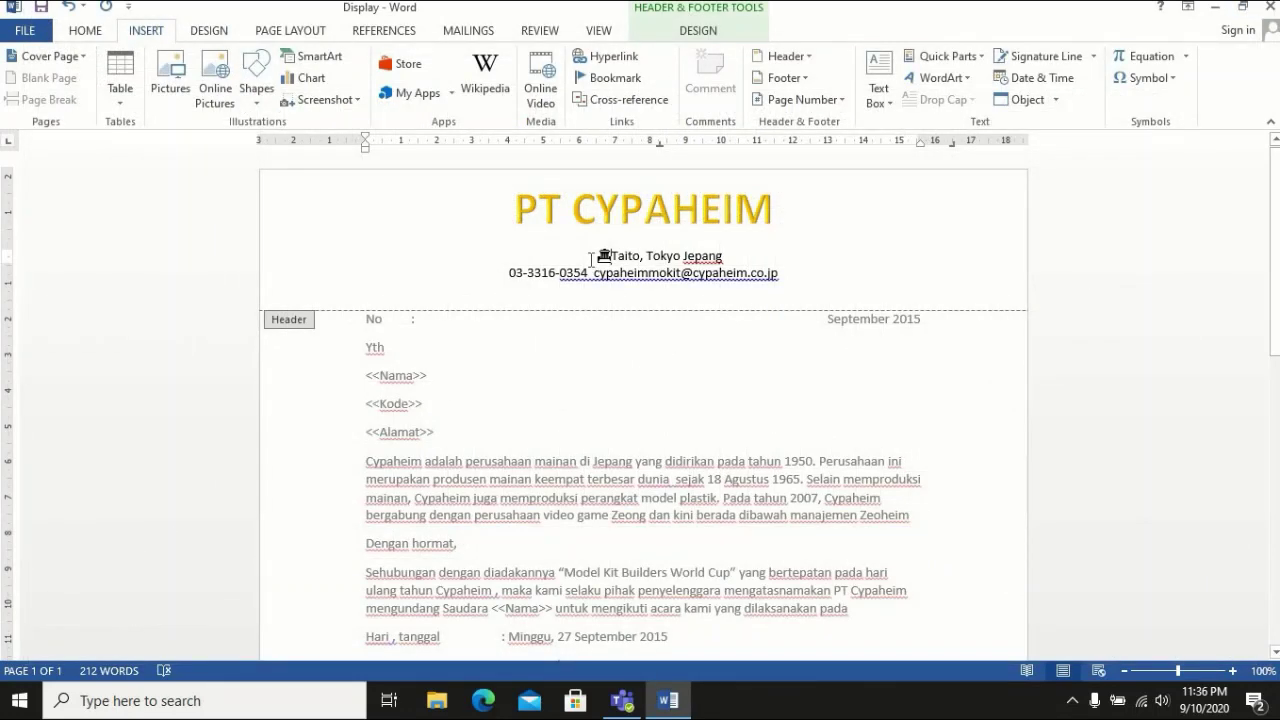
Insert one Wingdings telephone symbol, character code 40, before the phone number in the header, removing any duplicate
click(508, 272)
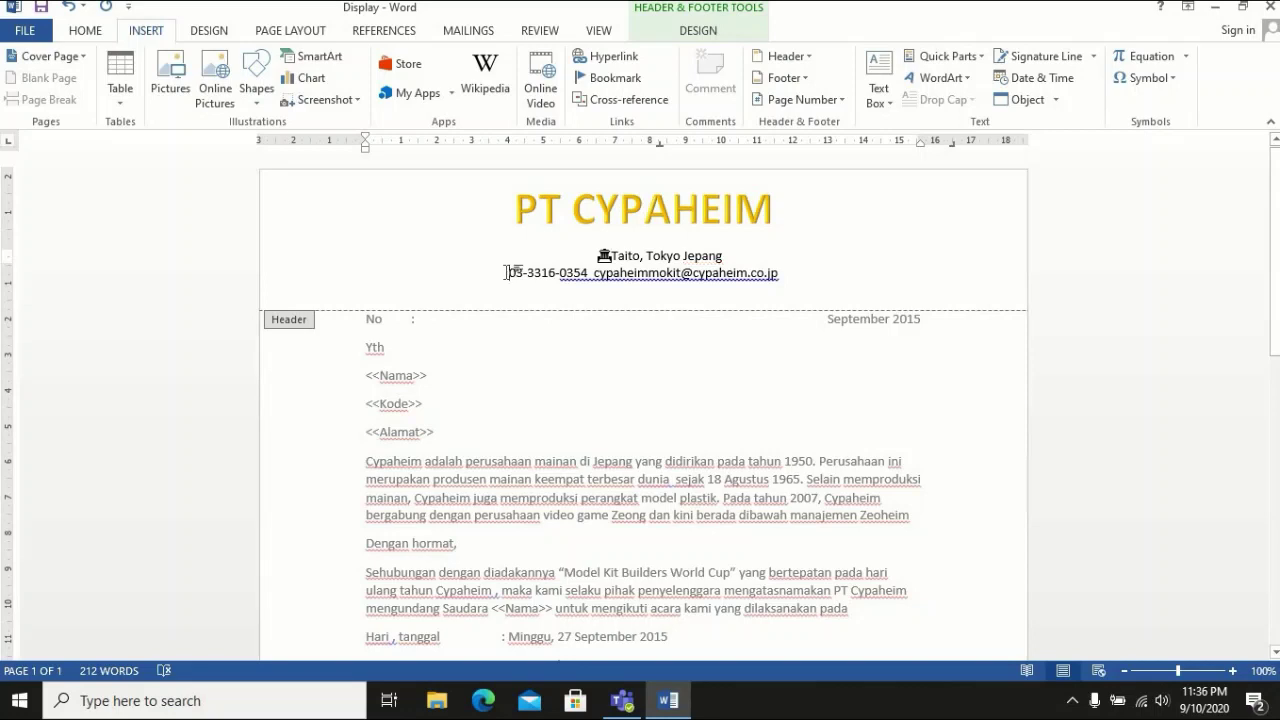
click(1167, 80)
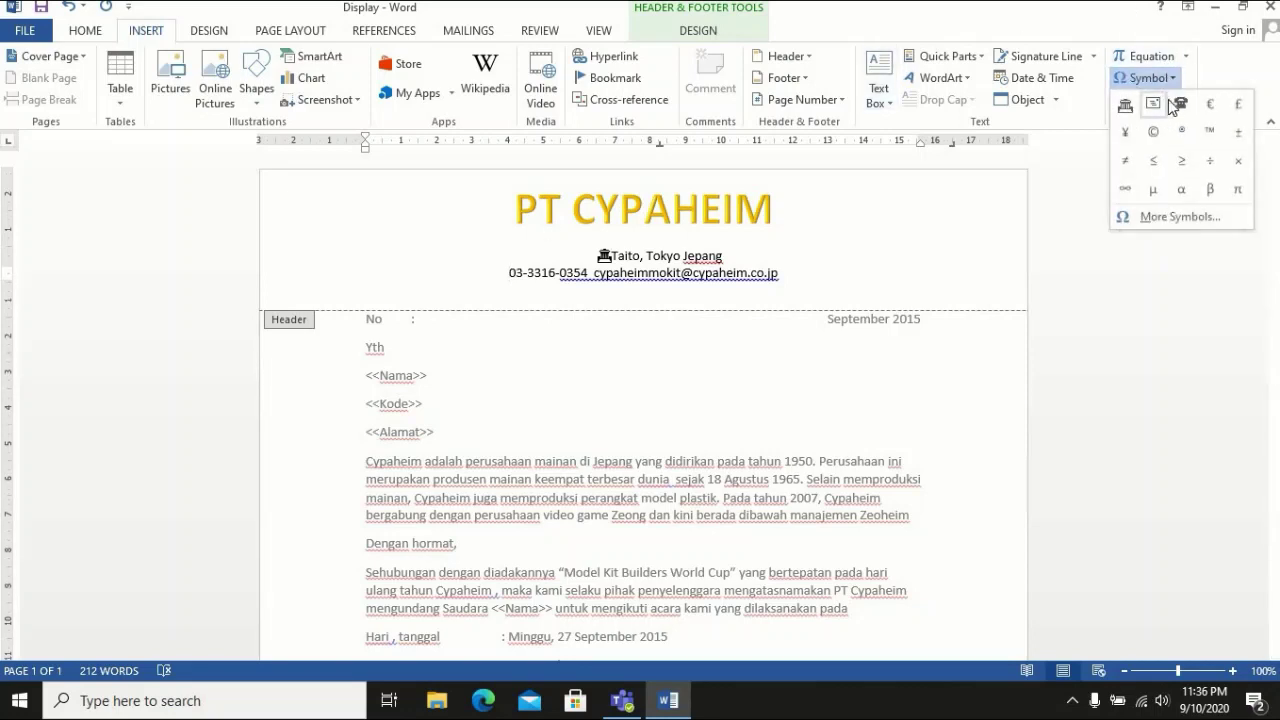
click(1163, 218)
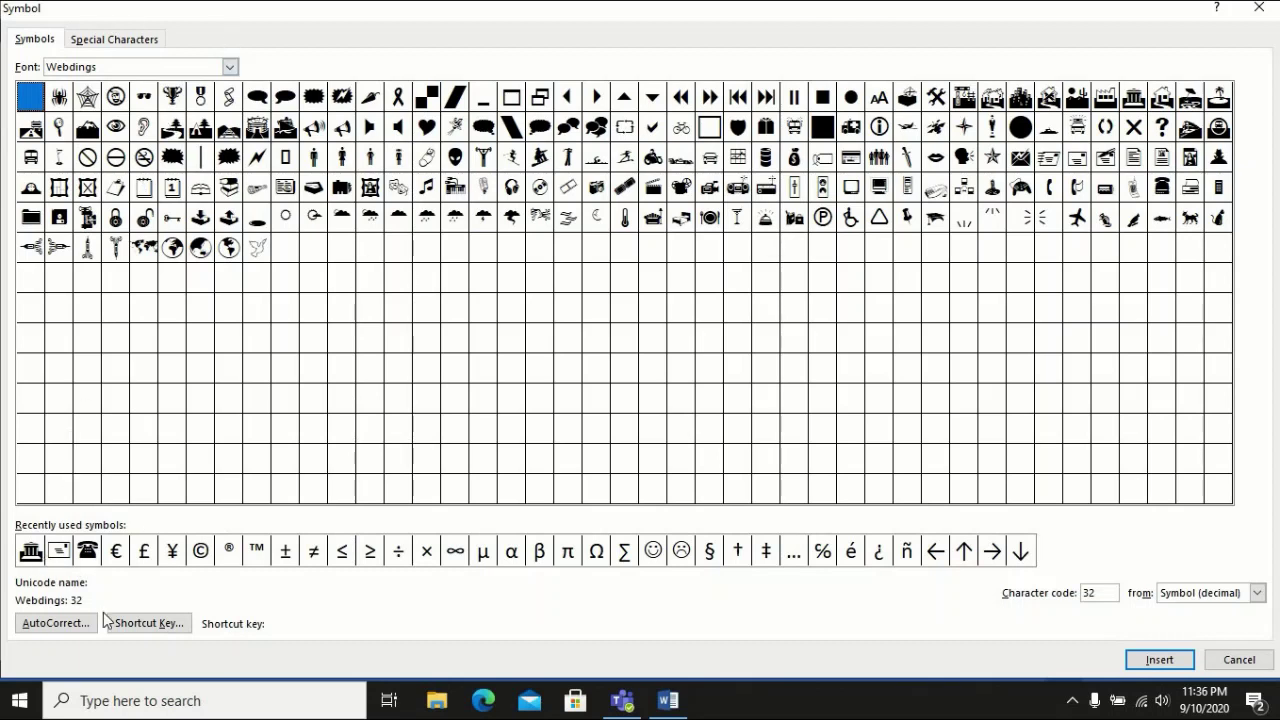
click(230, 66)
scroll(215, 145, down, 4)
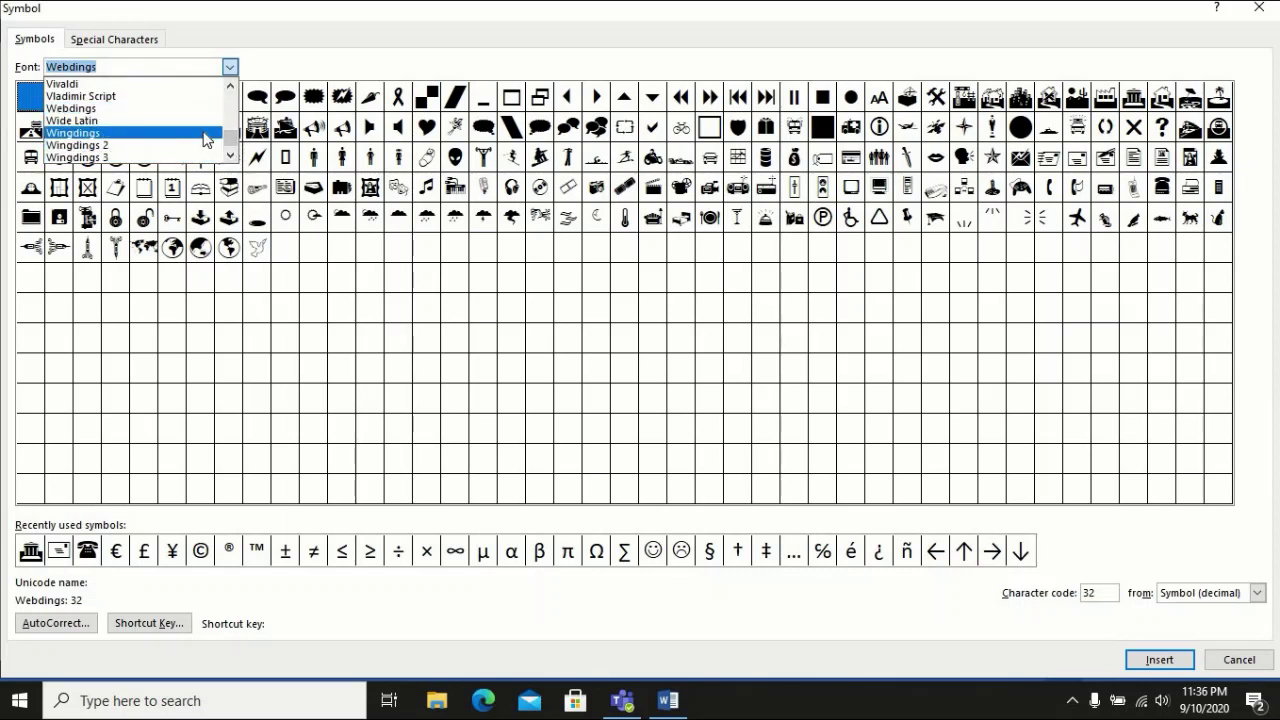
click(203, 132)
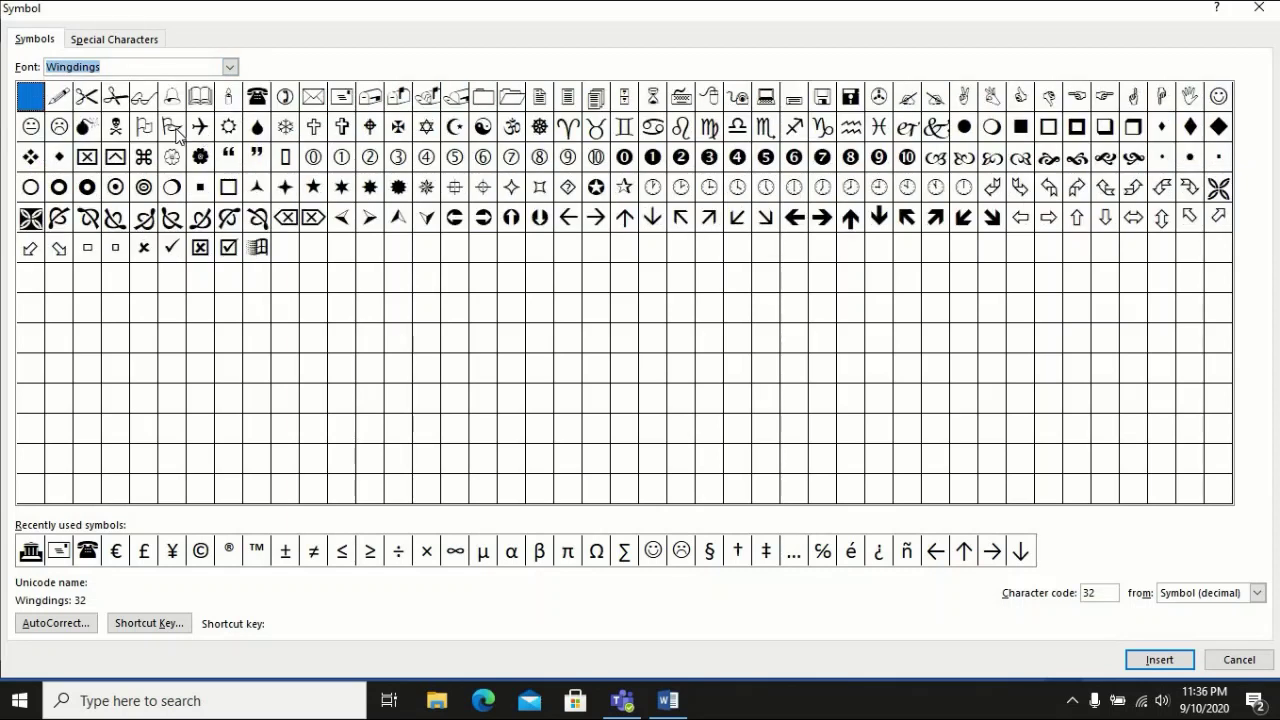
double_click(263, 100)
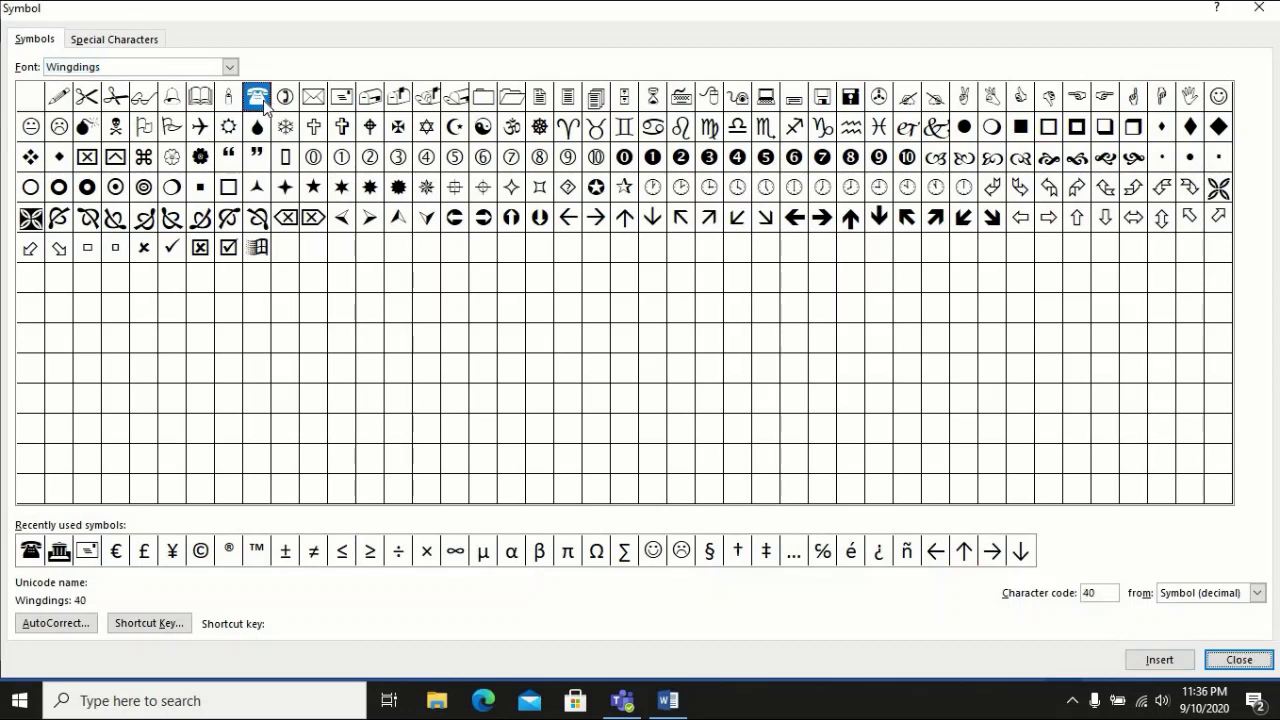
click(1160, 662)
click(1264, 7)
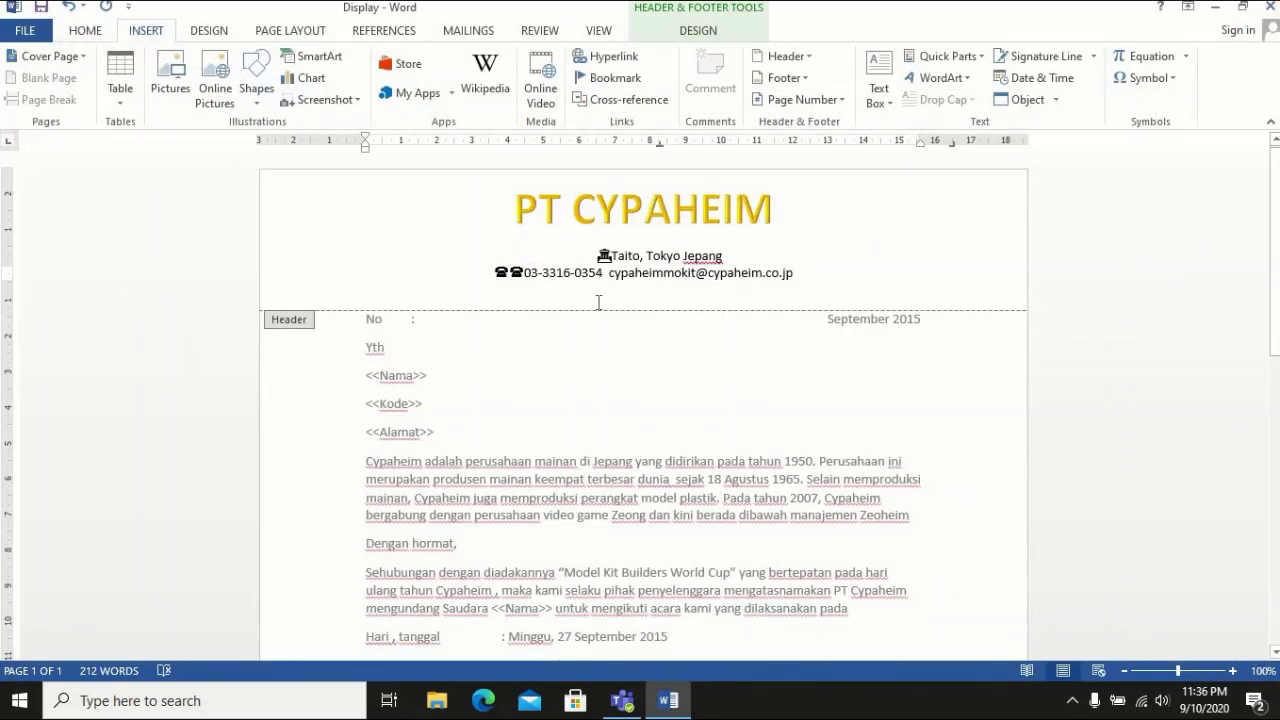
key(BackSpace)
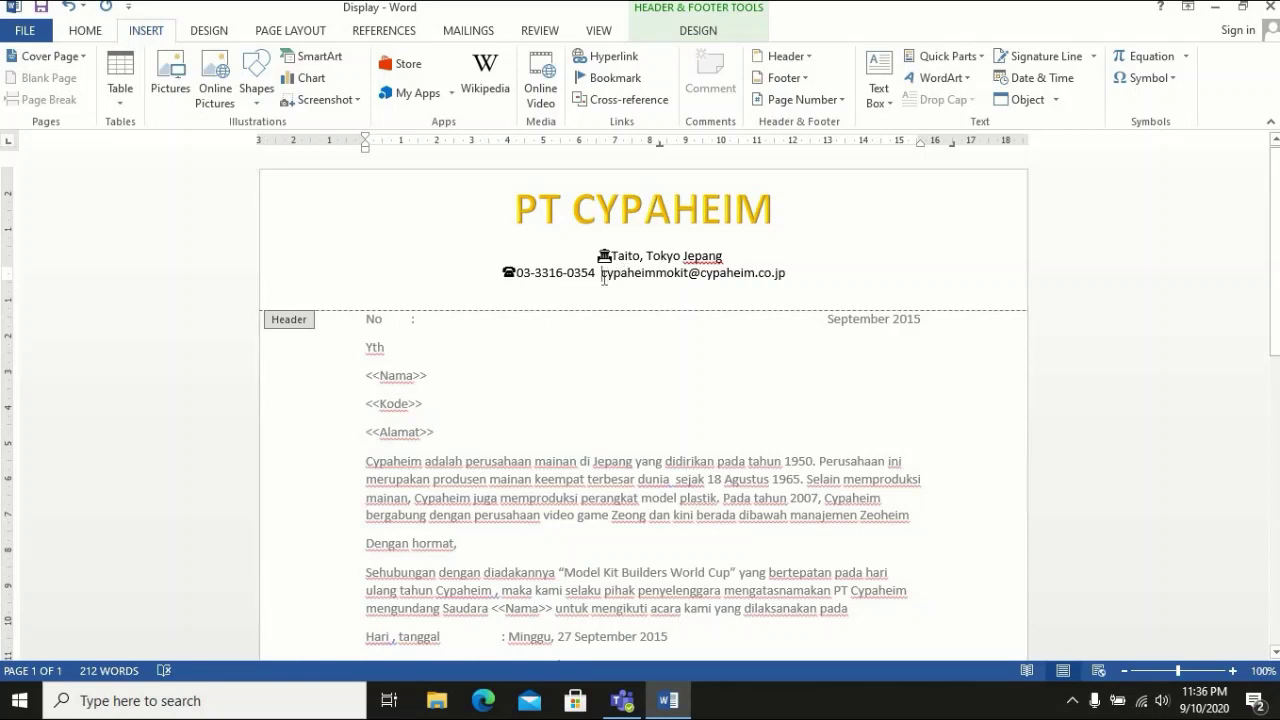
Remove the extra space before the header's e-mail address and insert the Wingdings envelope symbol, character code 43, in front of it
key(BackSpace)
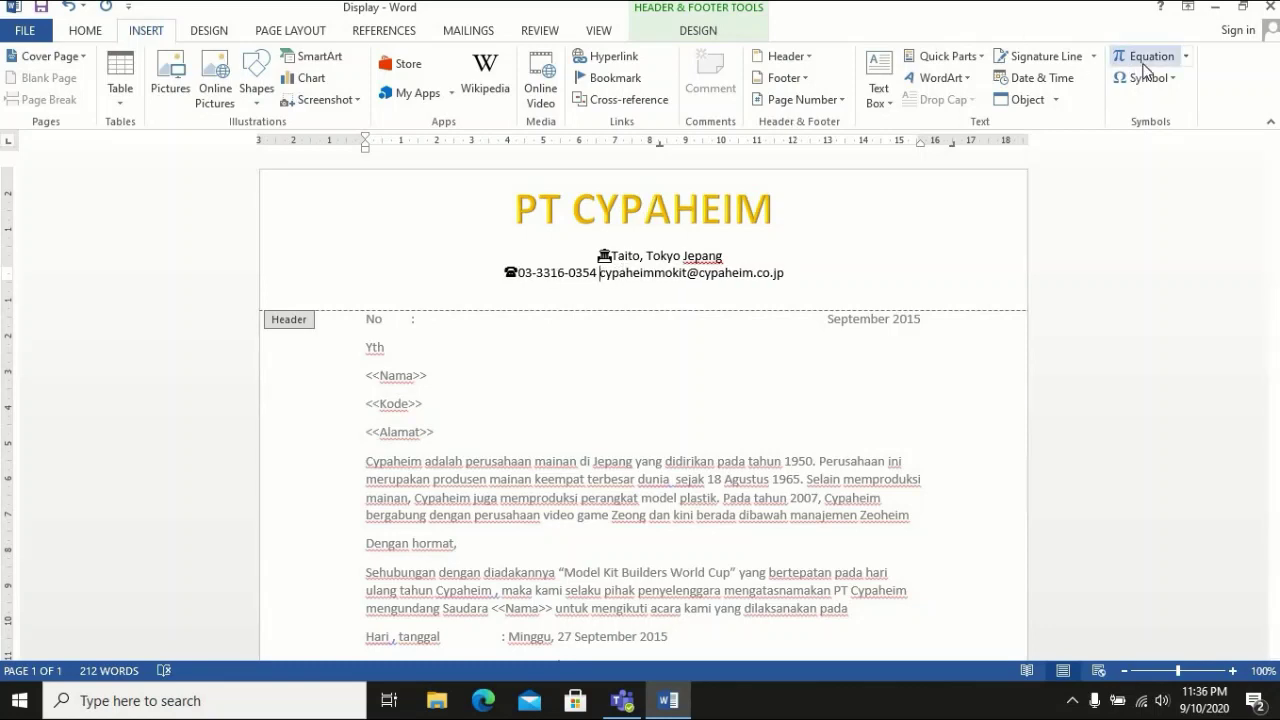
click(1178, 78)
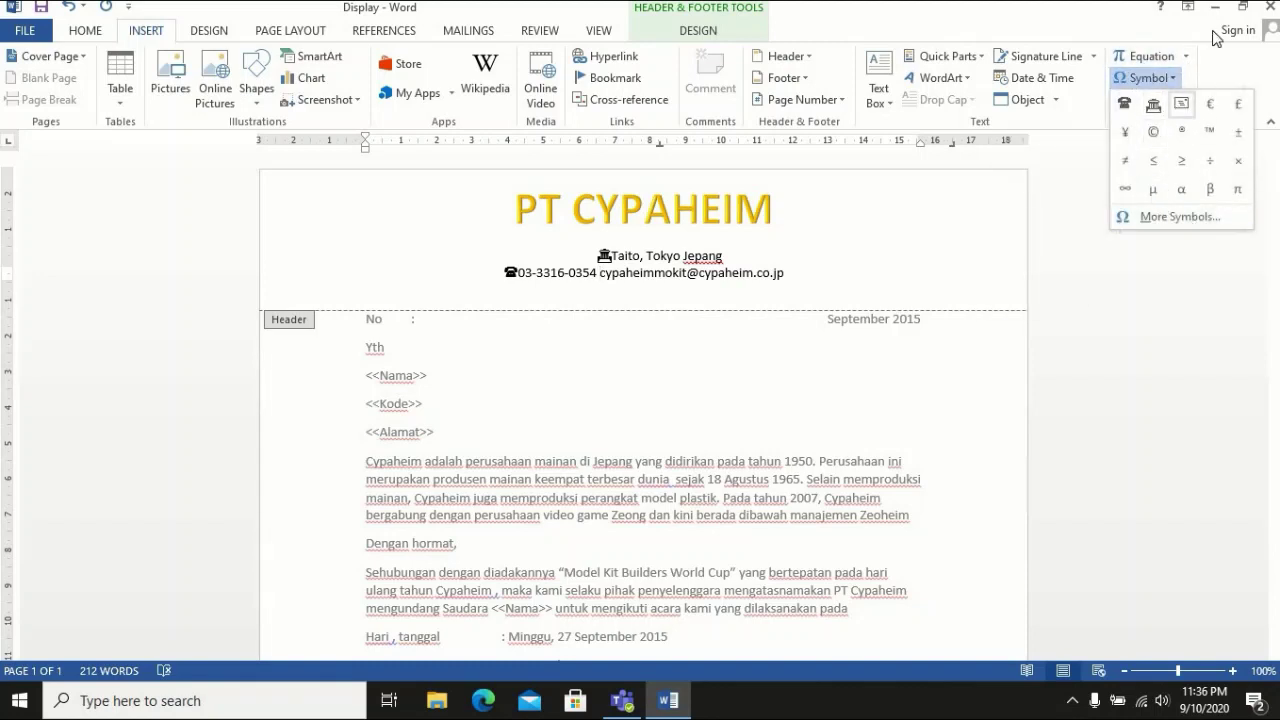
click(1175, 218)
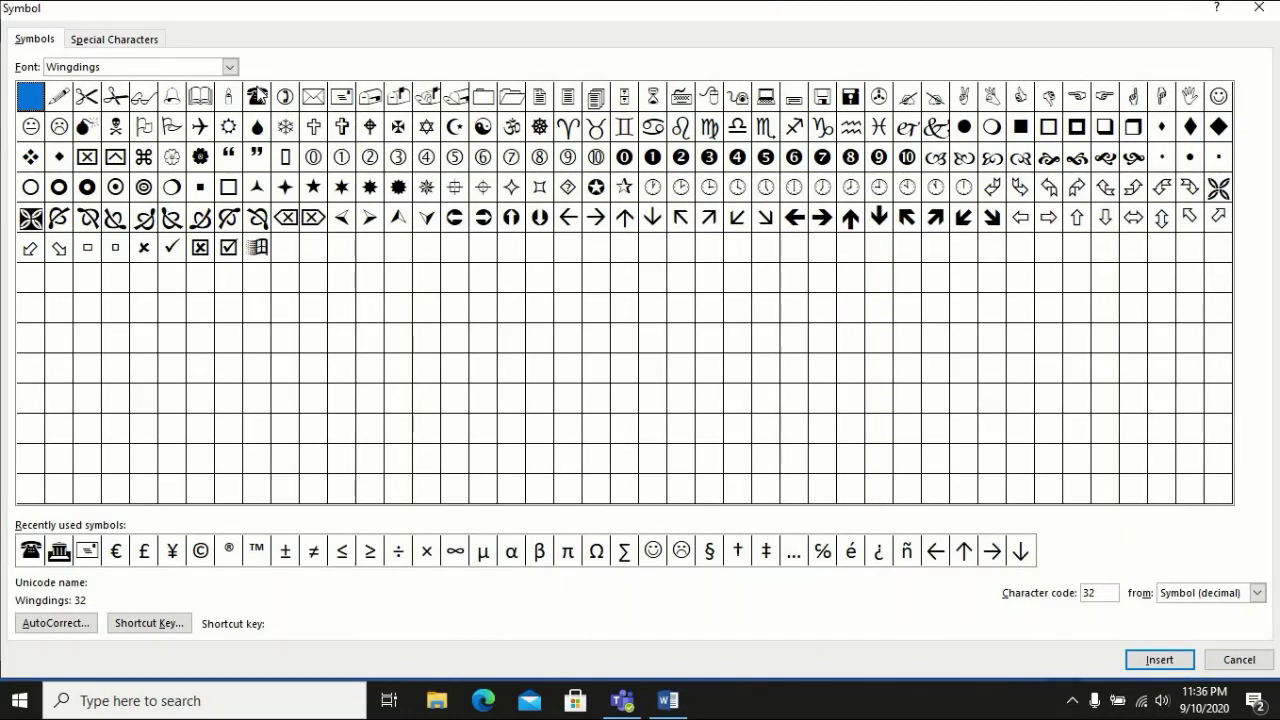
click(339, 103)
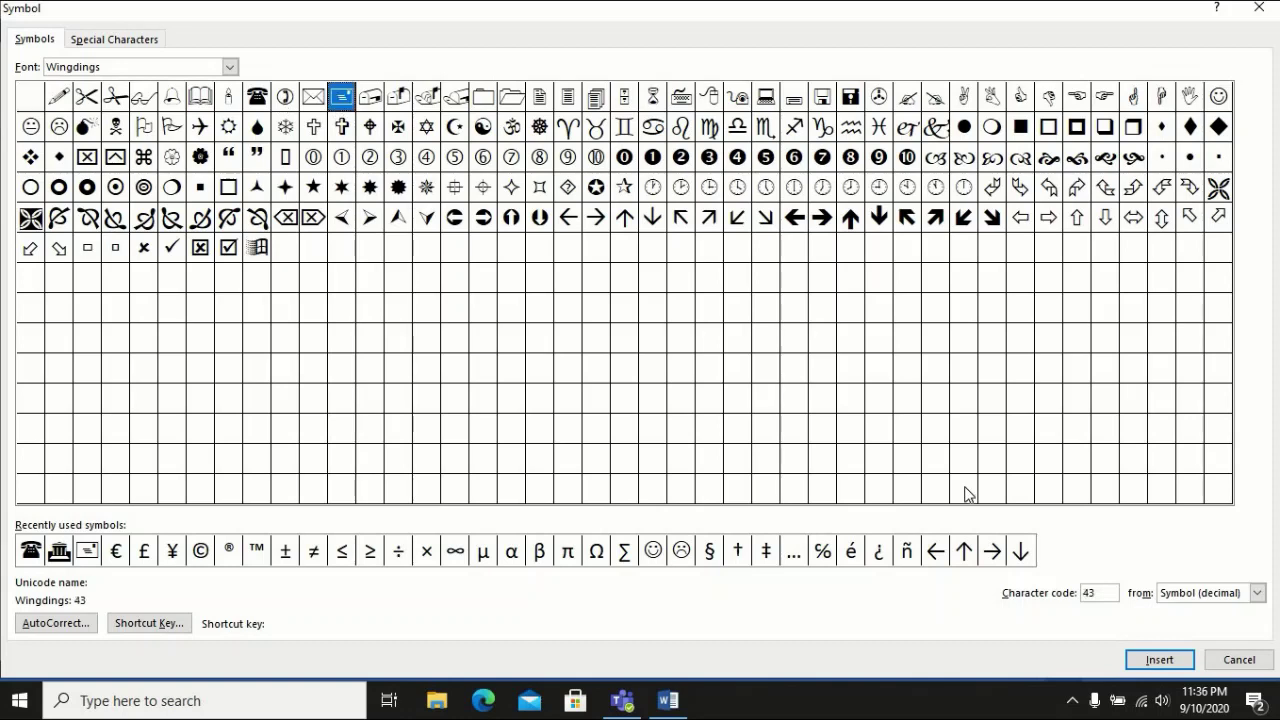
click(1162, 661)
click(1245, 664)
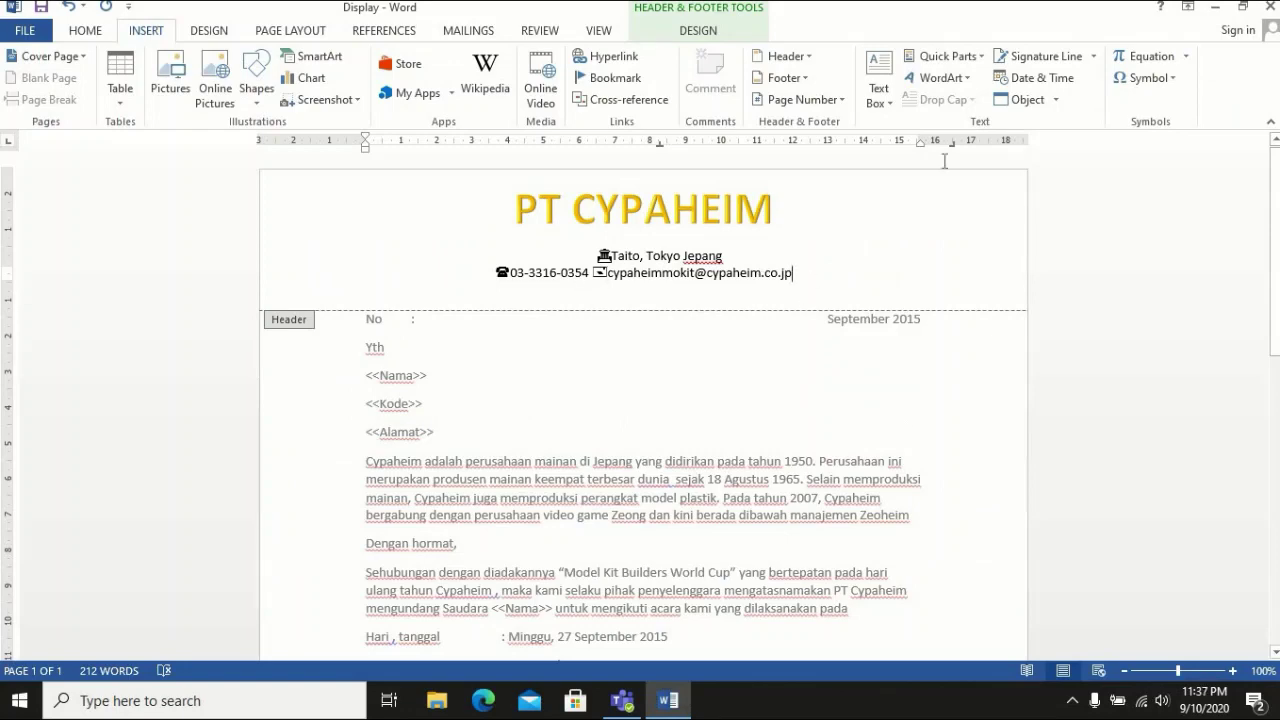
Draw a smiley face shape about 2.7 cm high and 3 cm wide in the header beside the PT CYPAHEIM title
click(1243, 7)
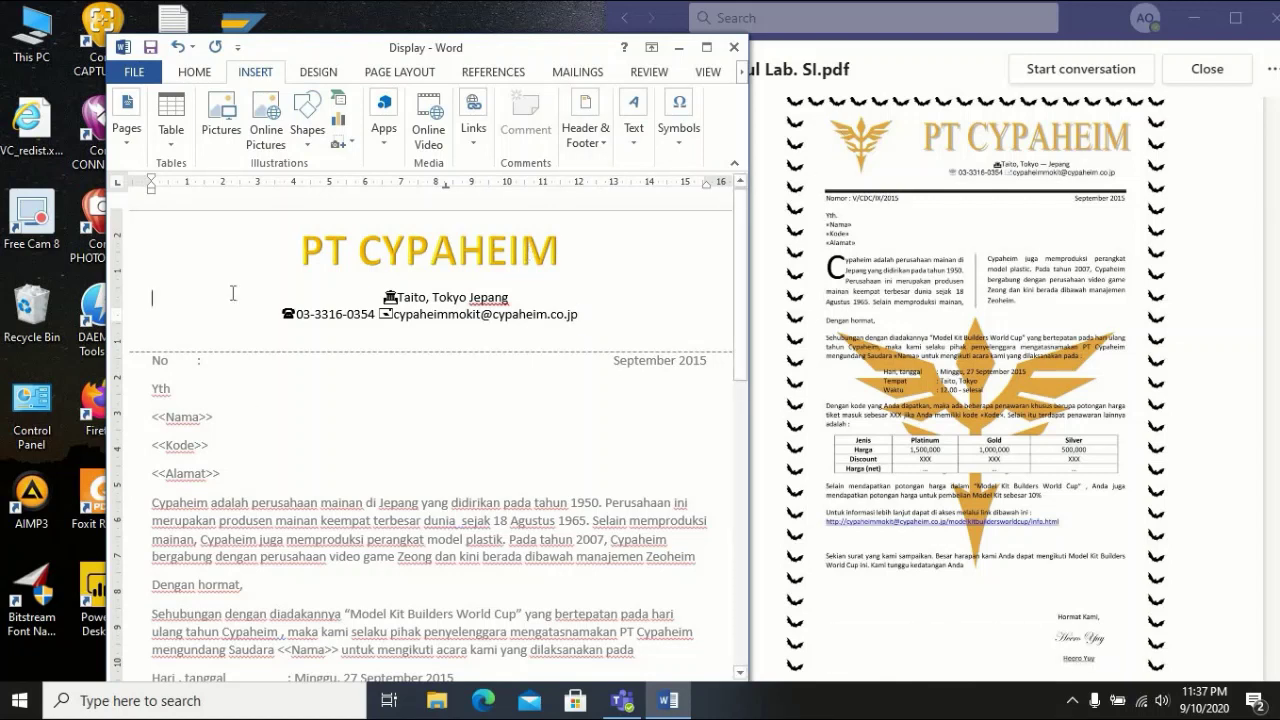
key(Up)
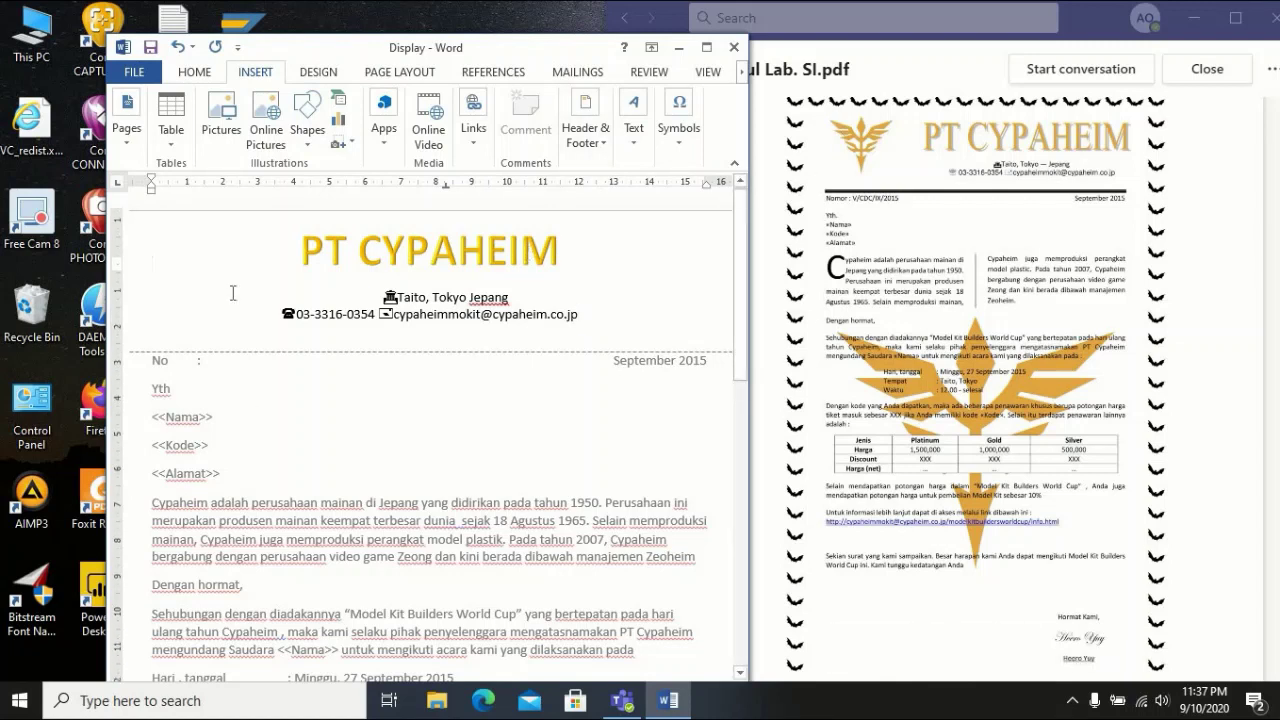
click(200, 74)
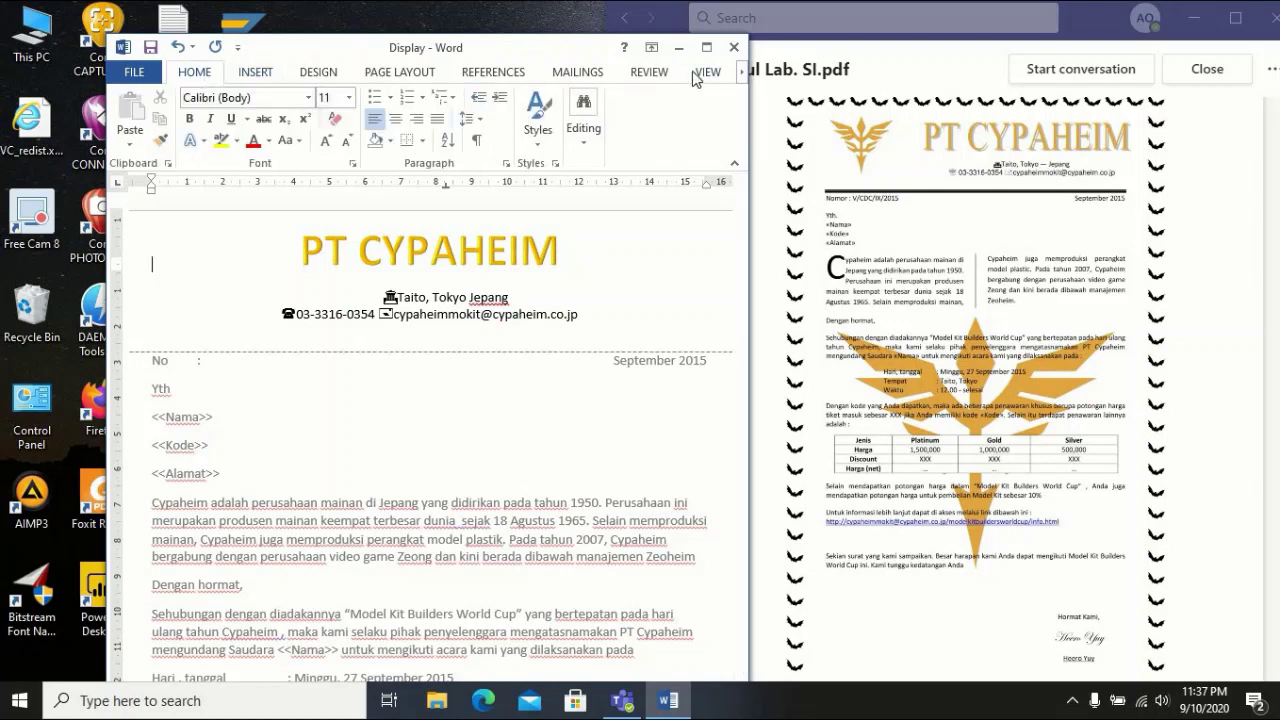
click(706, 47)
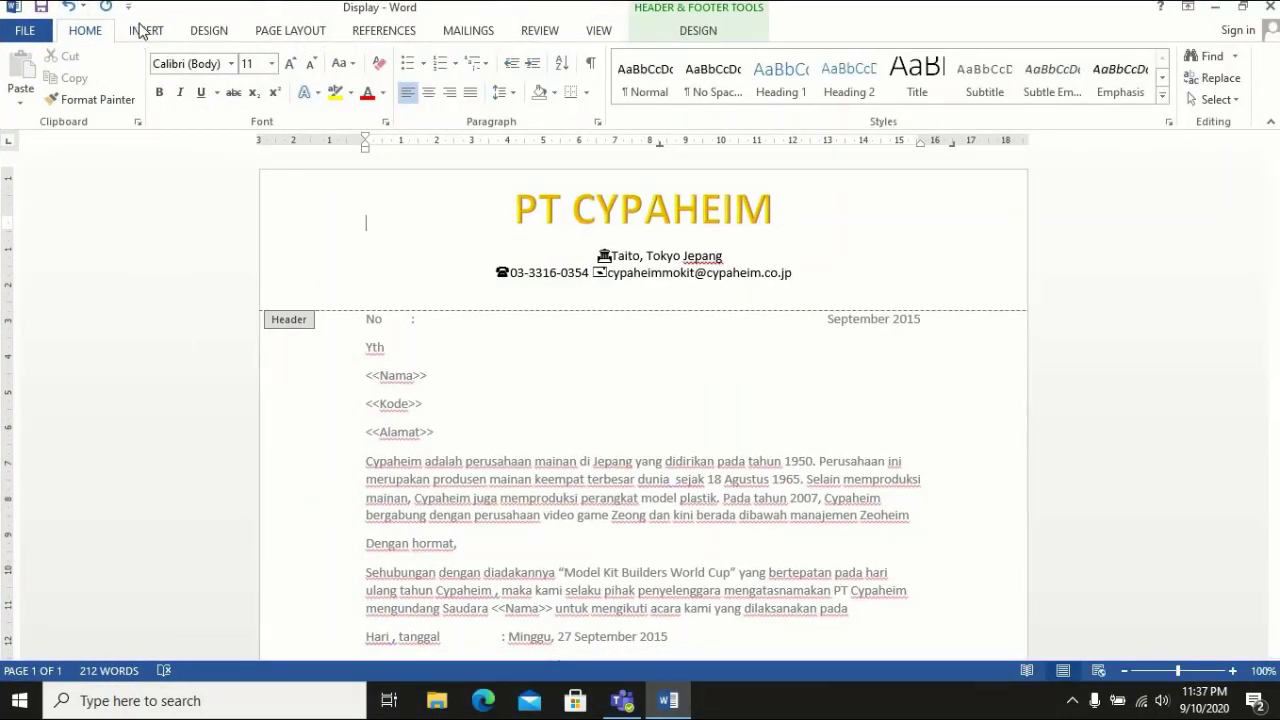
click(141, 30)
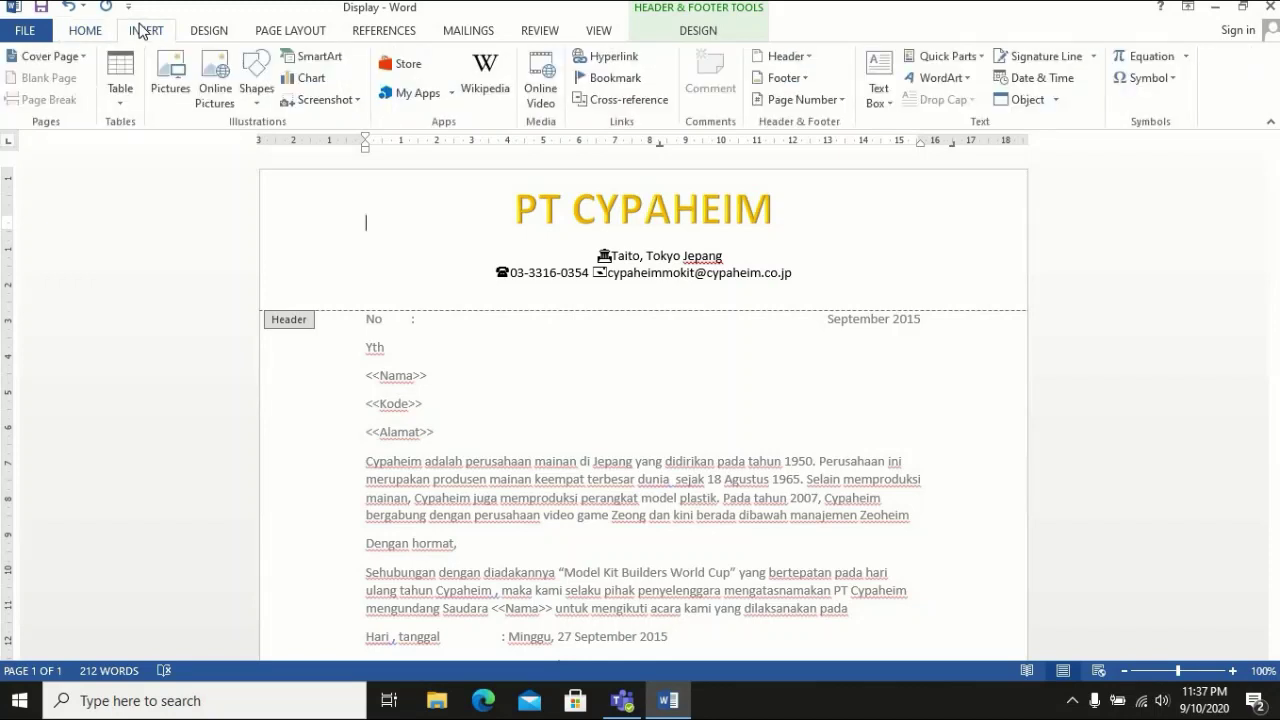
click(255, 92)
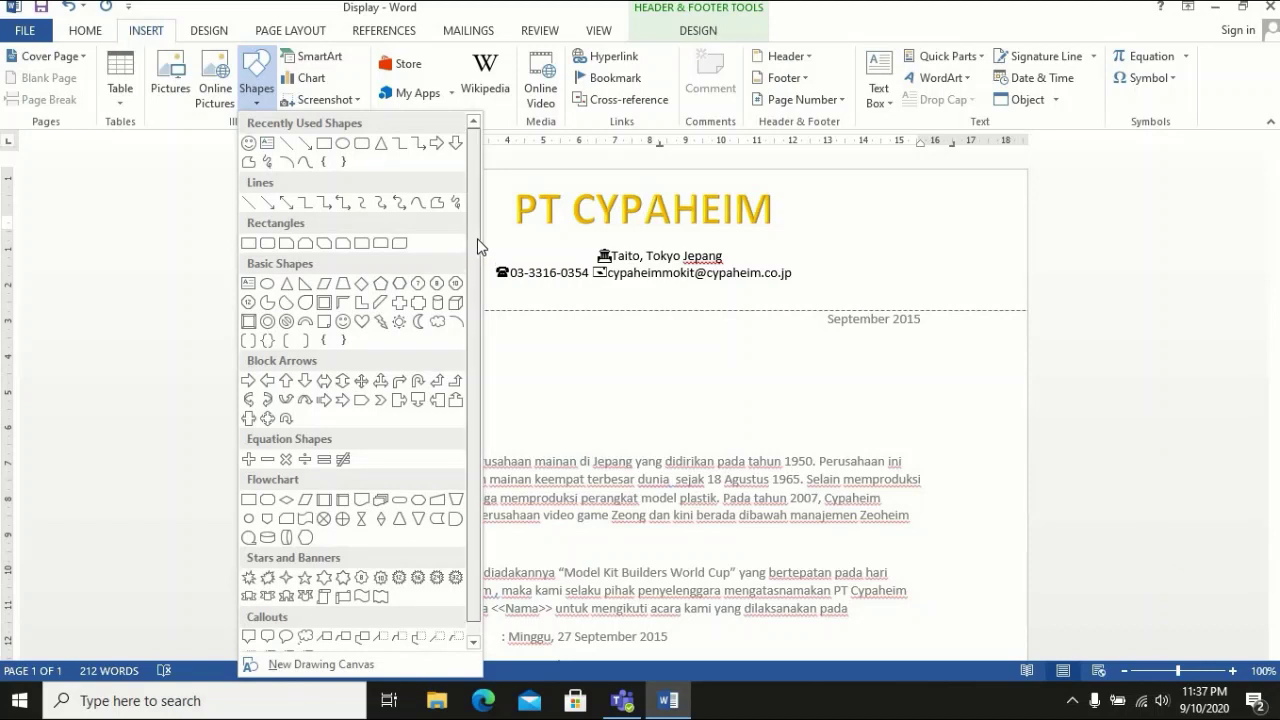
drag(478, 246, 478, 271)
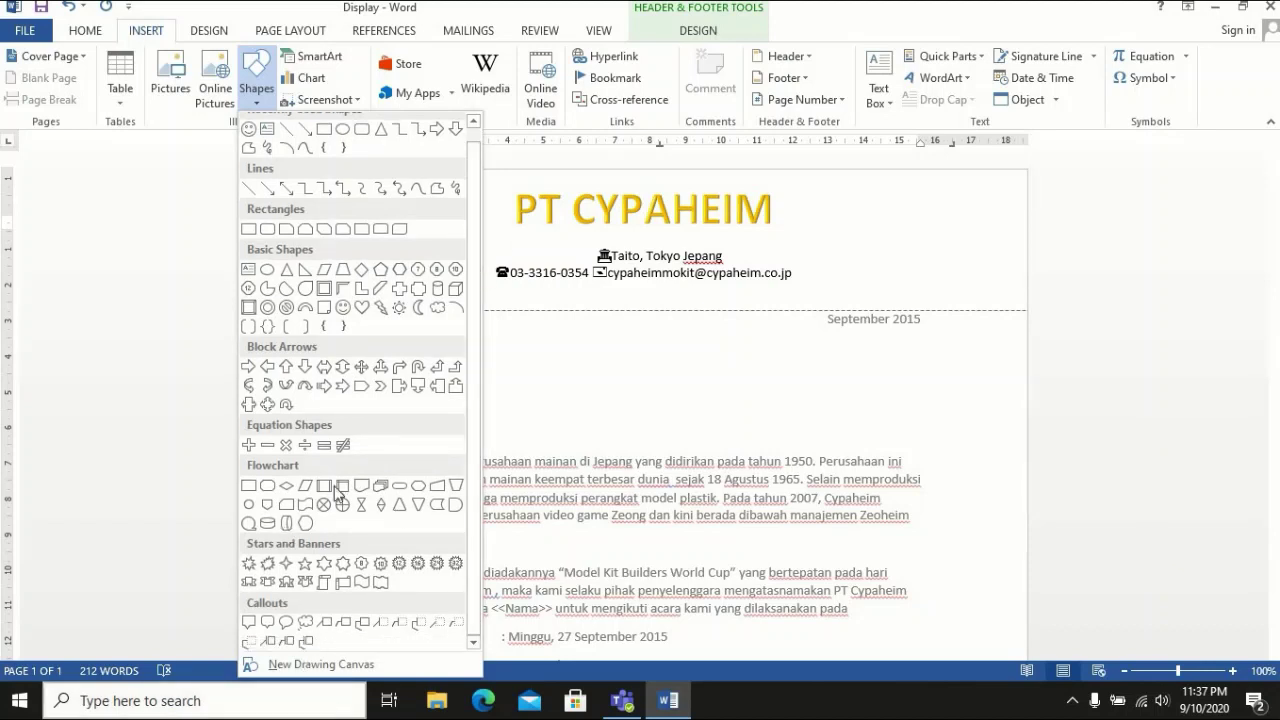
click(344, 310)
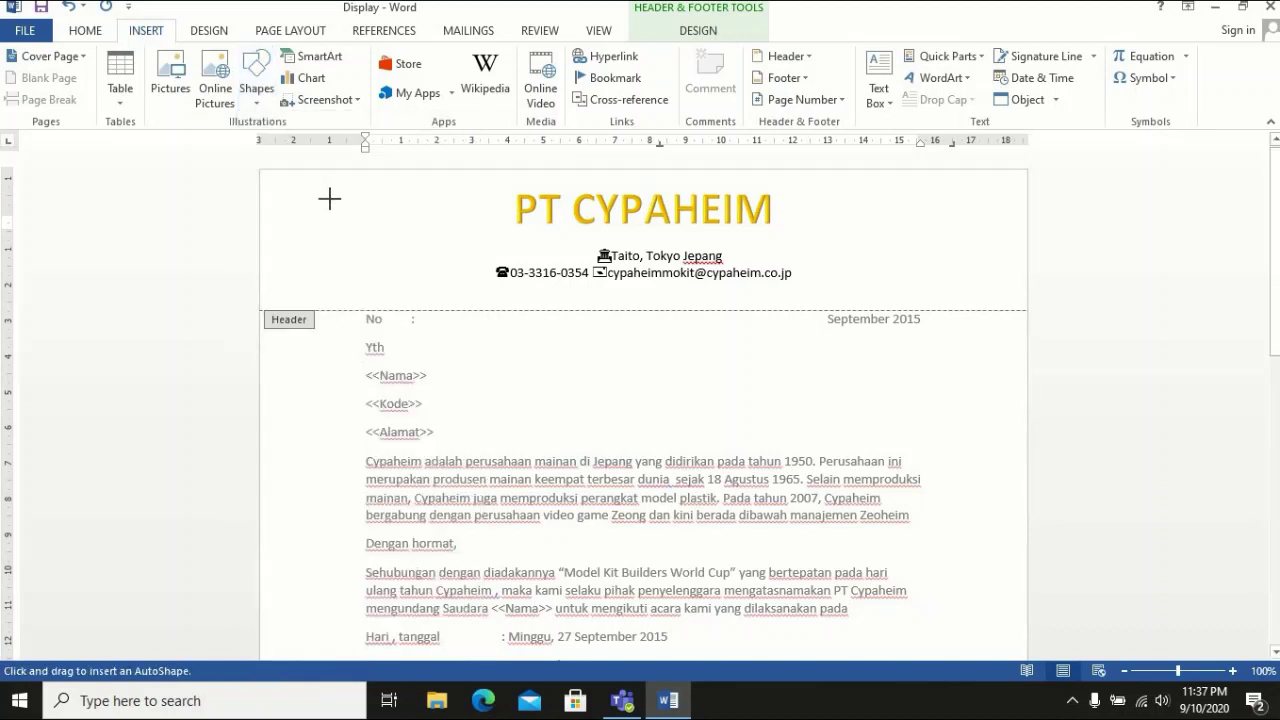
mouse_move(330, 201)
mouse_down()
mouse_move(409, 309)
mouse_move(438, 294)
mouse_up()
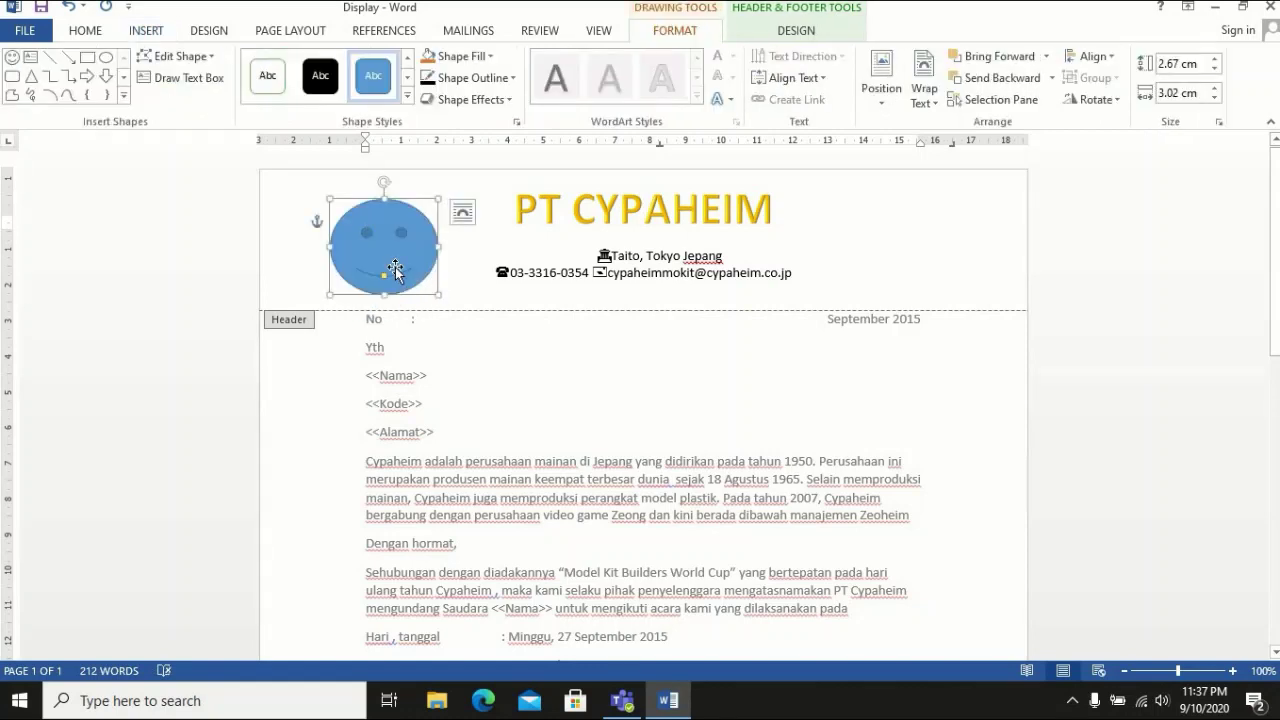
Nudge the smiley face slightly upward so it sits level with the header's title and contact lines
key(Up)
key(Up)
key(Up)
key(Up)
key(Up)
key(Up)
key(Up)
key(Up)
key(Up)
key(Up)
key(Up)
key(Up)
key(Up)
key(Up)
key(Up)
key(Up)
key(Up)
key(Down)
key(Down)
key(Down)
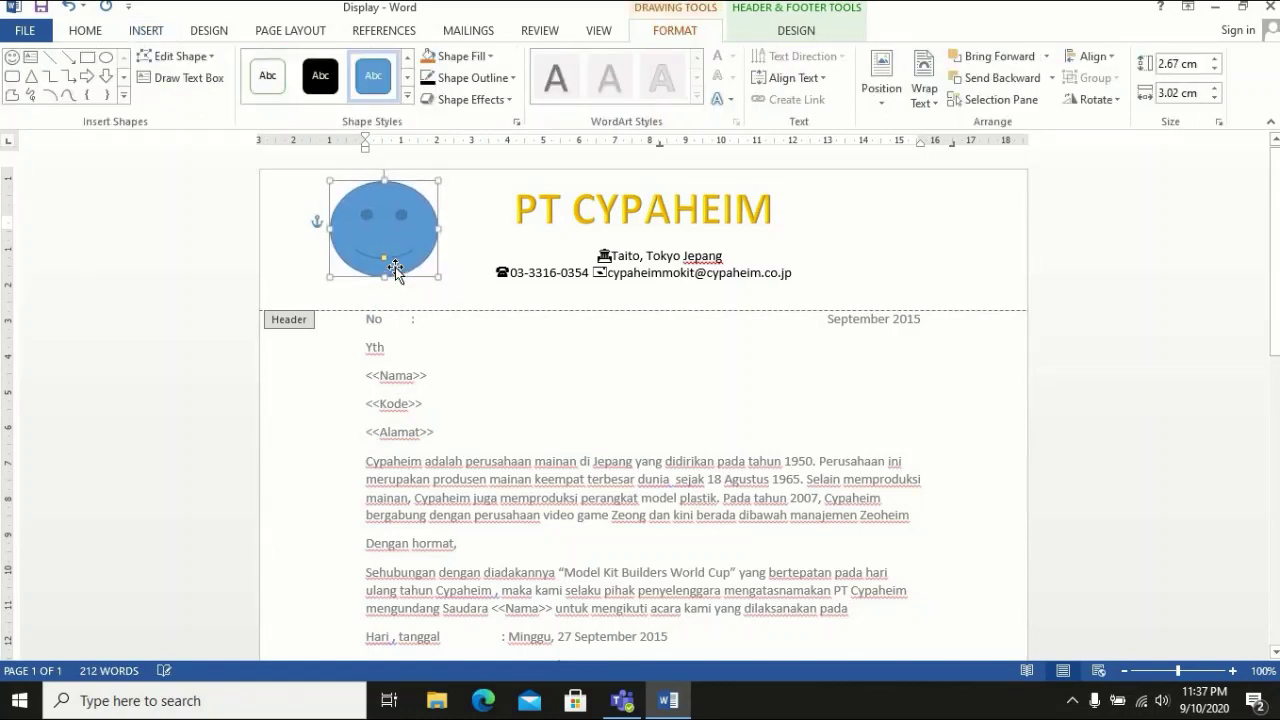
key(Down)
key(Down)
key(Down)
key(Down)
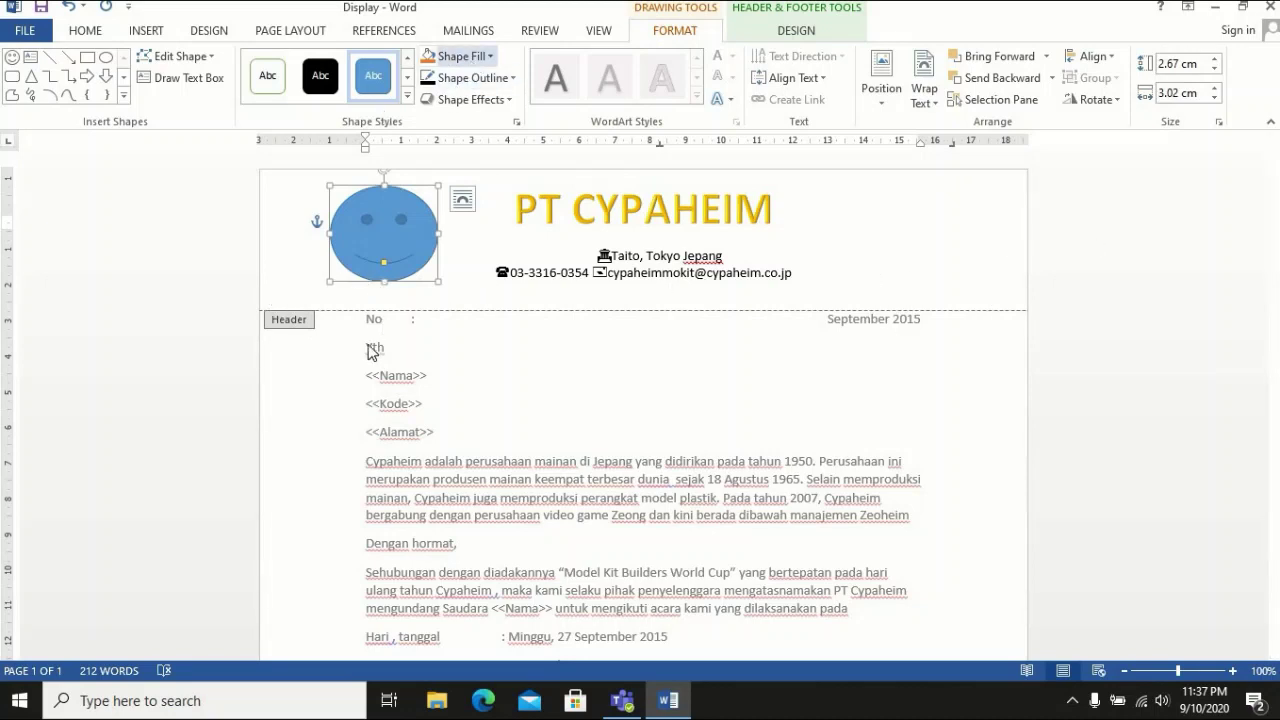
Draw a horizontal straight line about 16.6 cm long beneath the header's contact lines
click(285, 280)
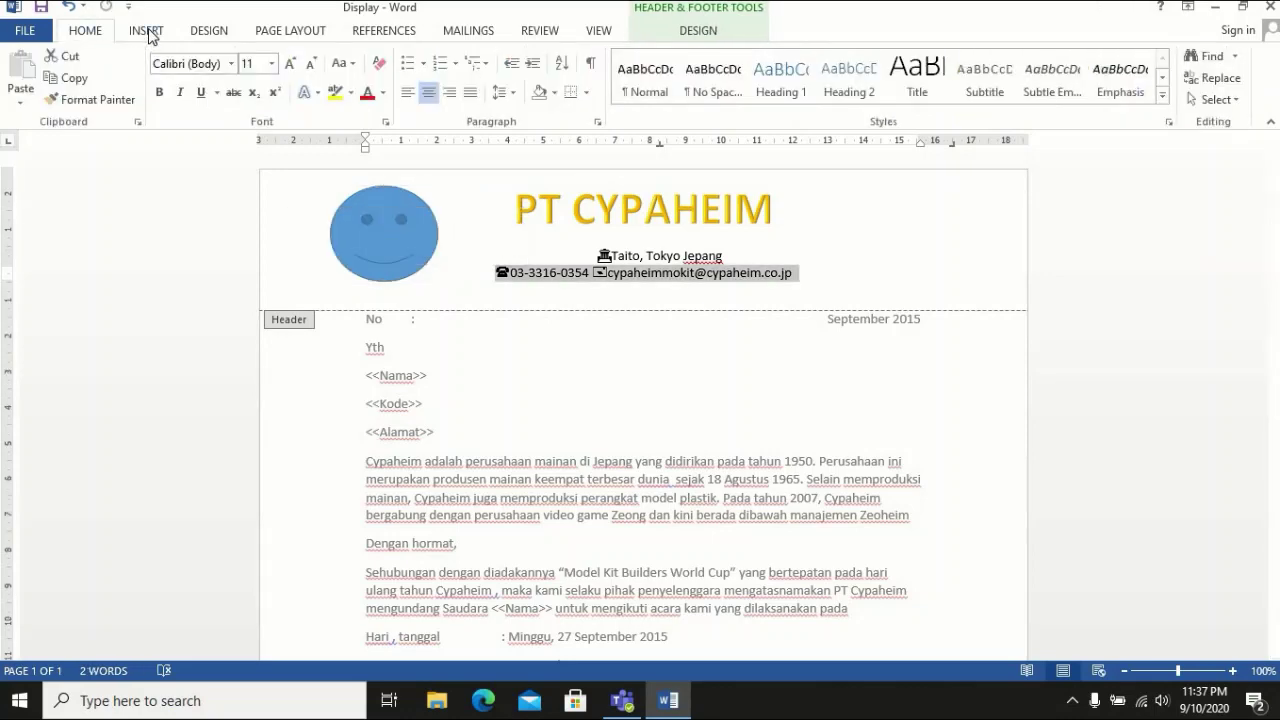
click(148, 32)
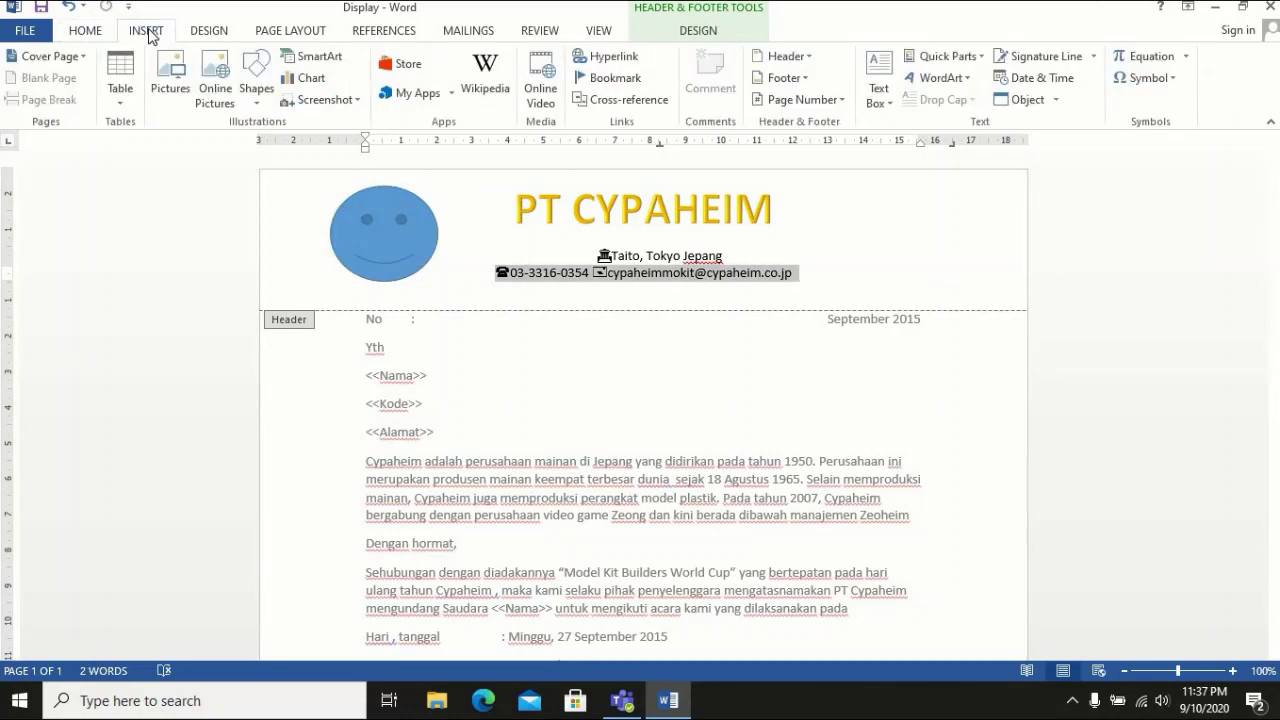
click(257, 80)
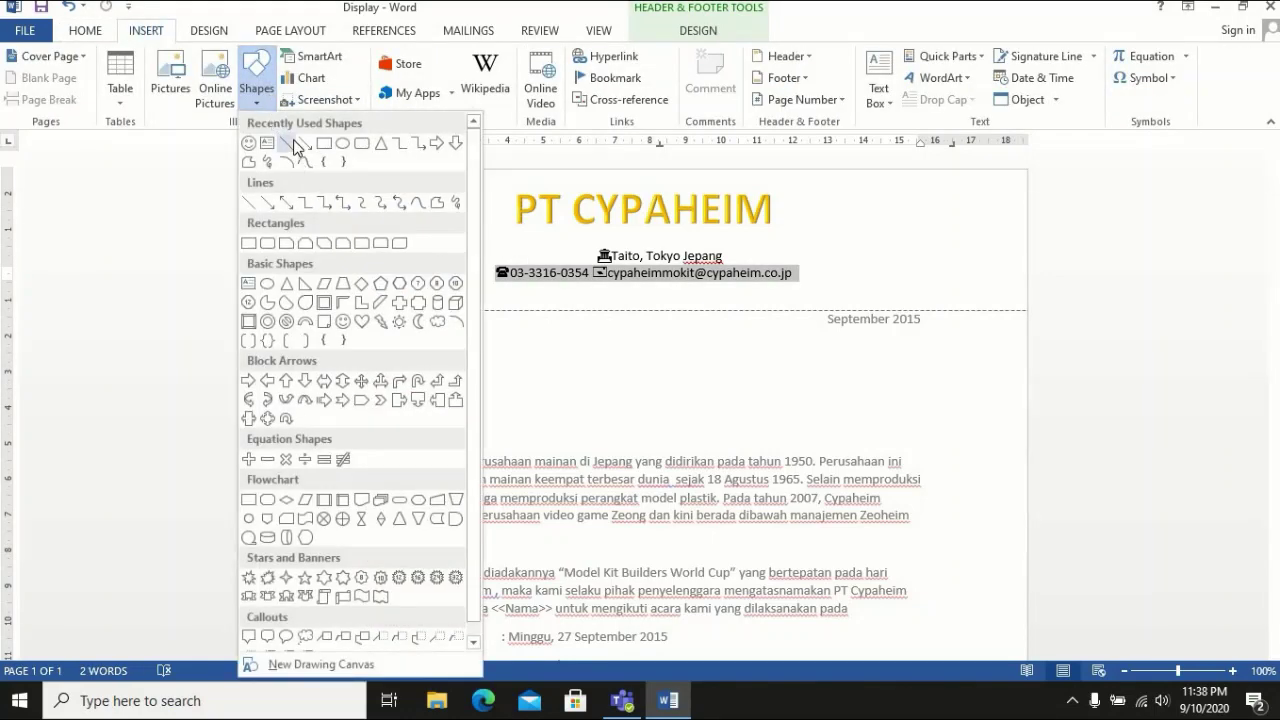
click(292, 142)
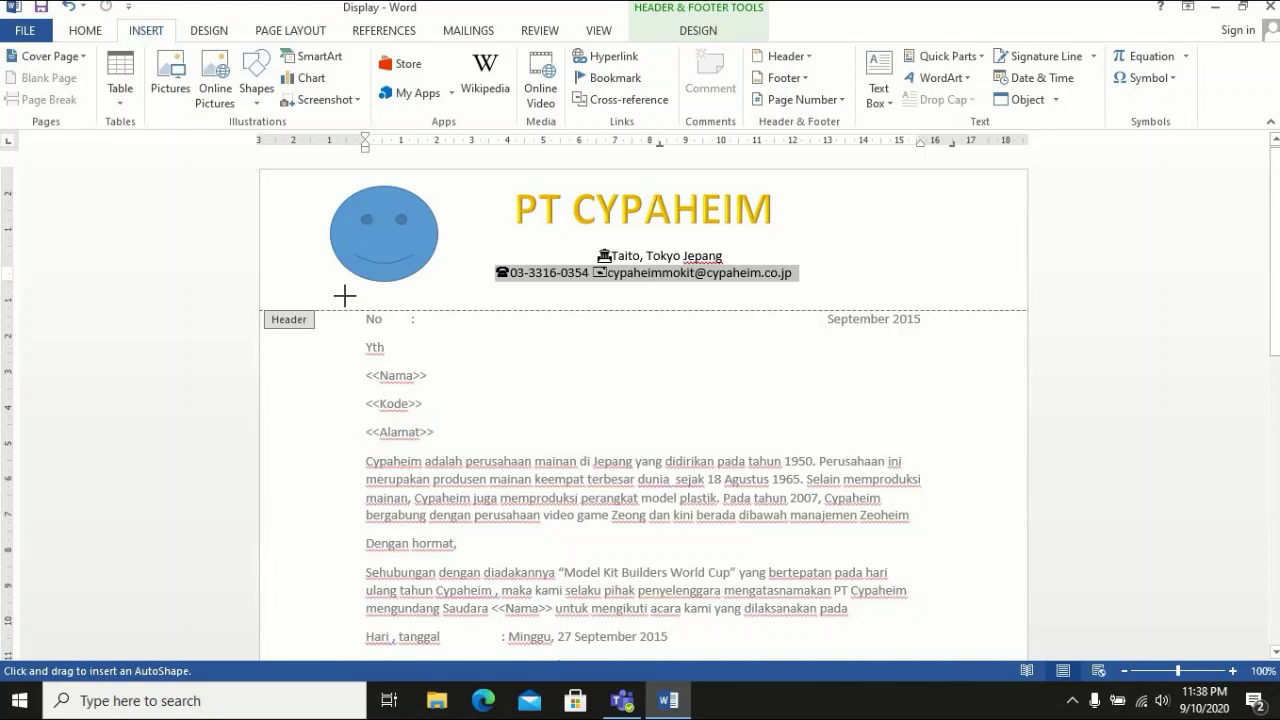
drag(351, 295, 926, 295)
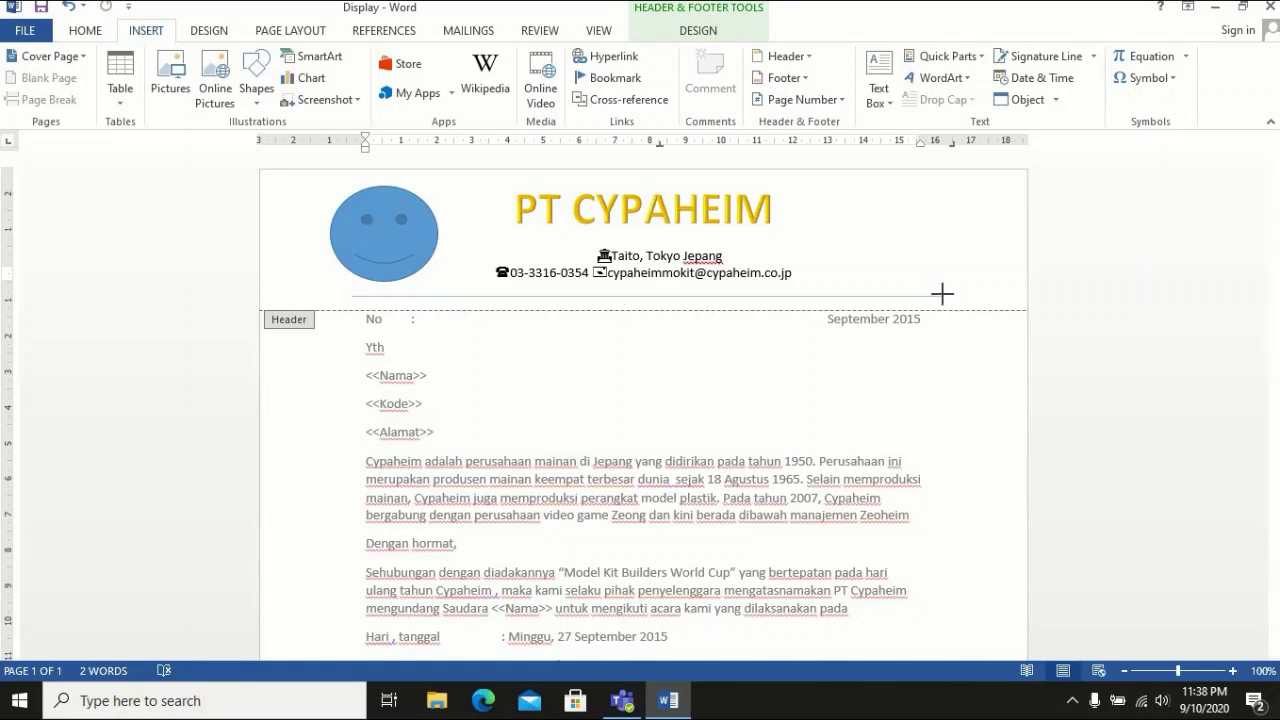
drag(941, 293, 943, 296)
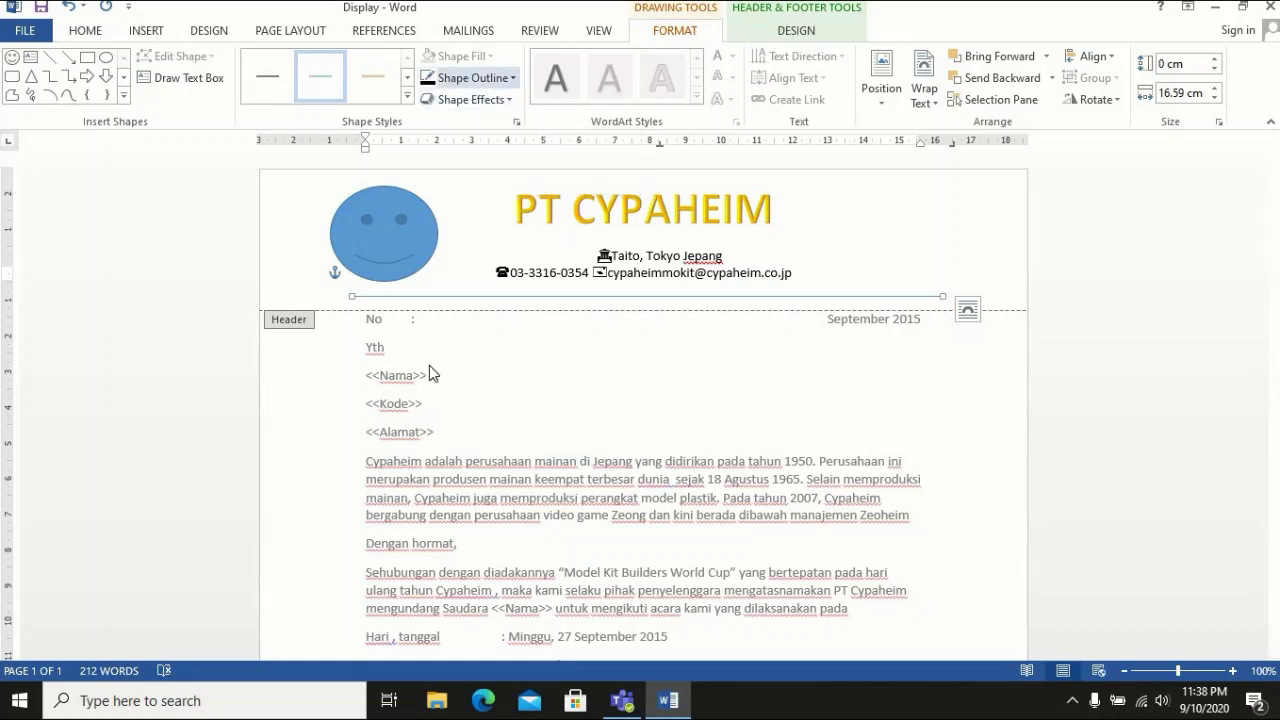
Set the header line's outline weight to 4½ pt
click(499, 80)
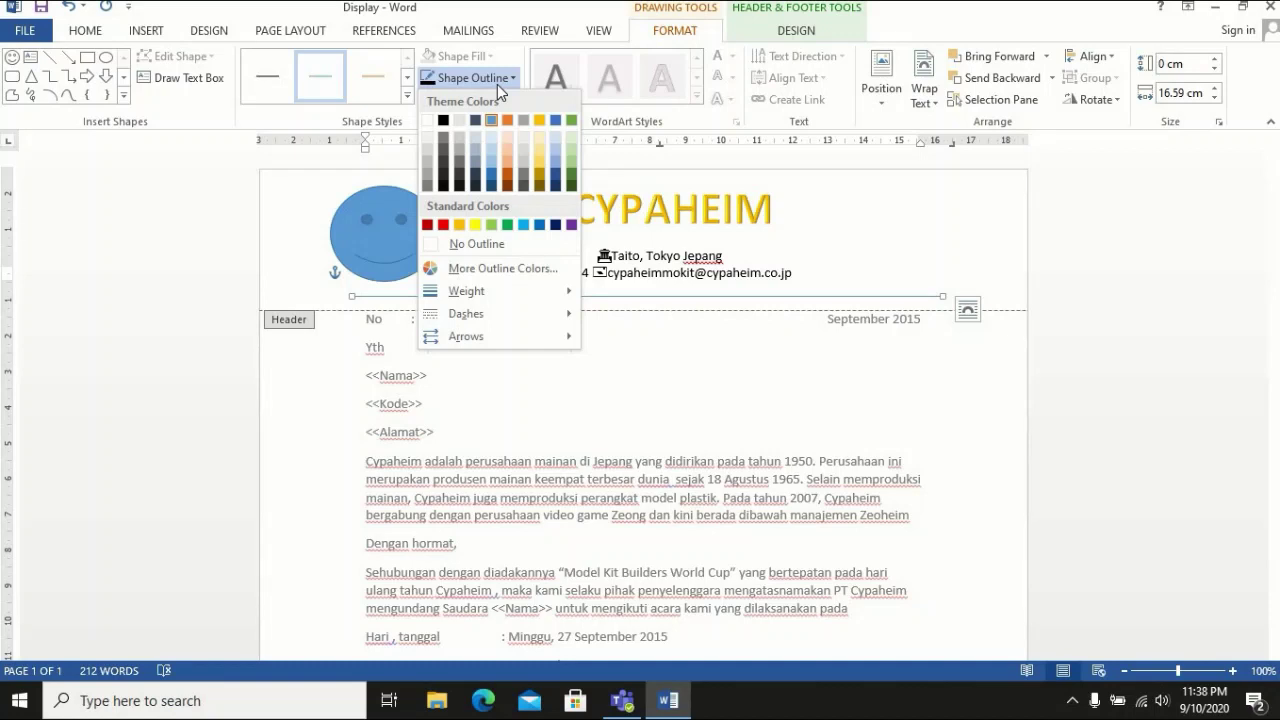
mouse_move(512, 285)
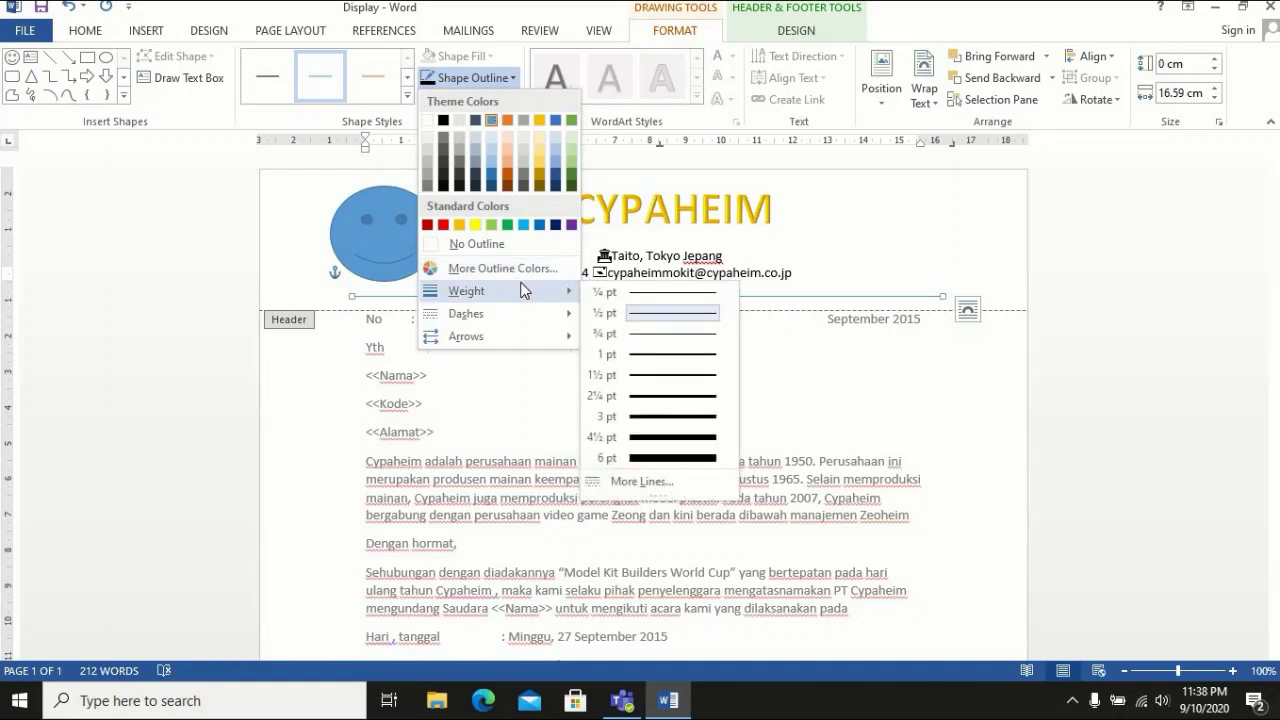
click(662, 446)
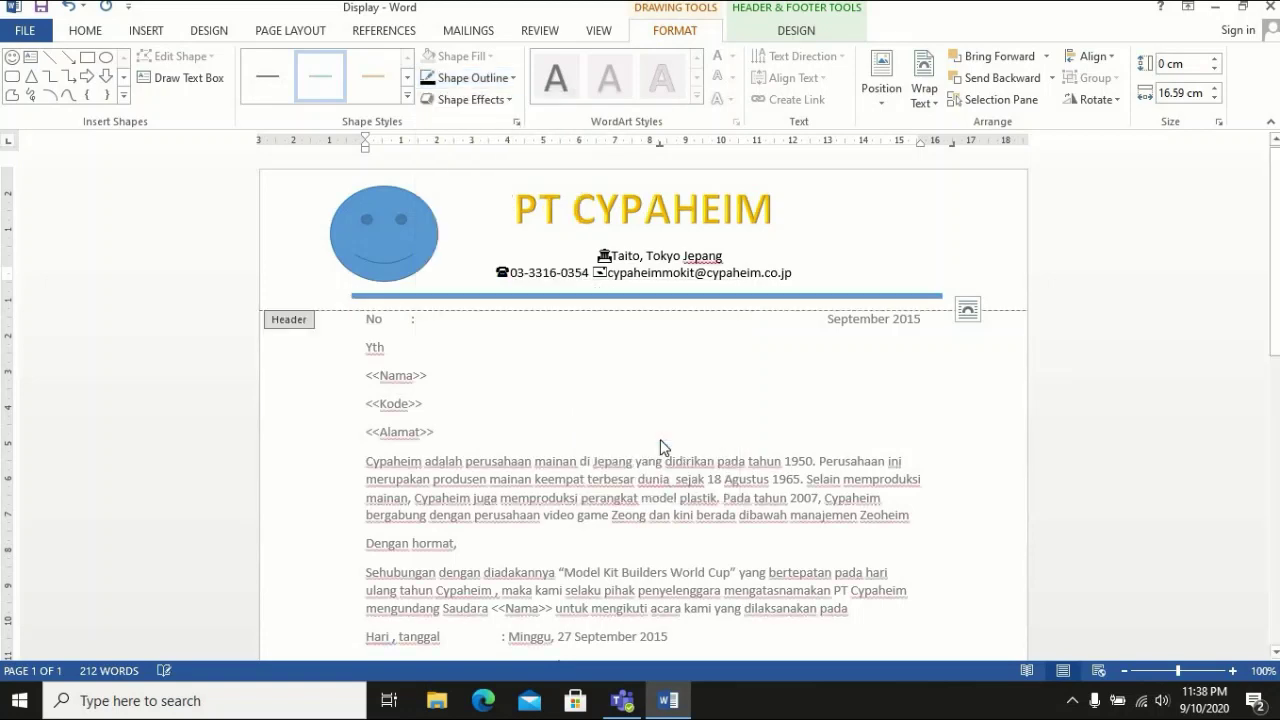
Color the header line black and give it a compound line type made of several parallel strokes
click(469, 80)
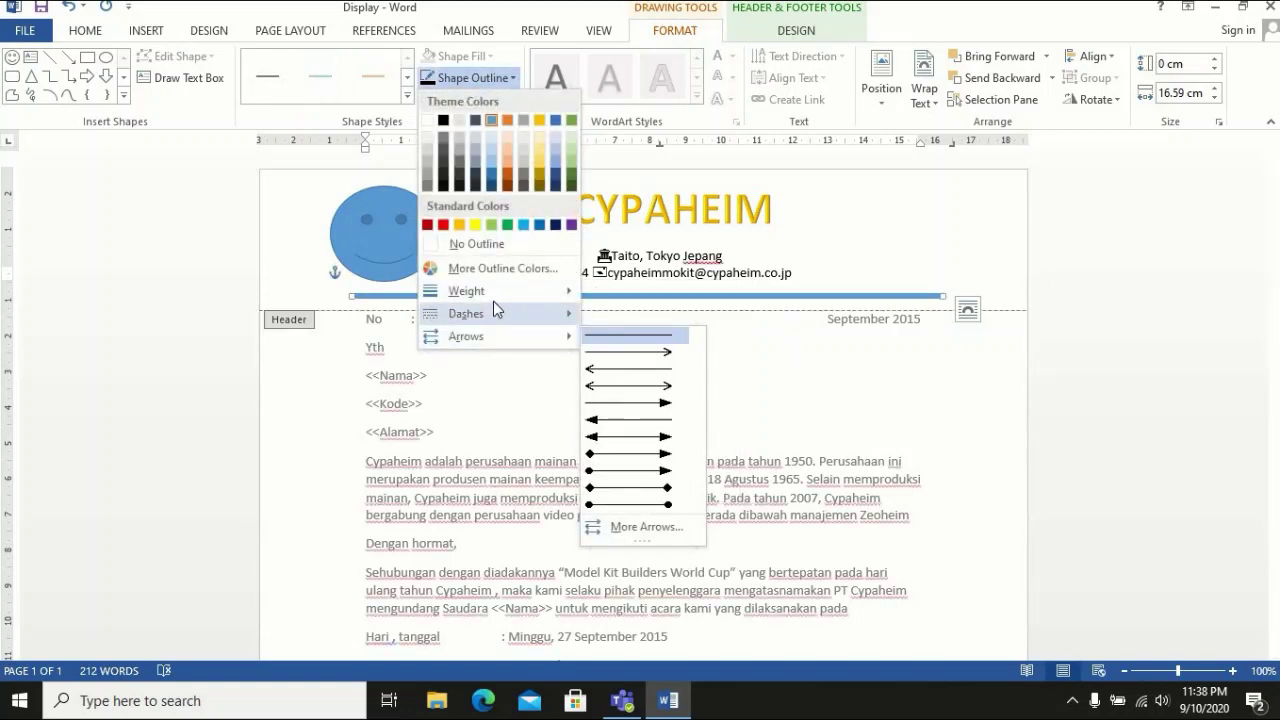
mouse_move(493, 292)
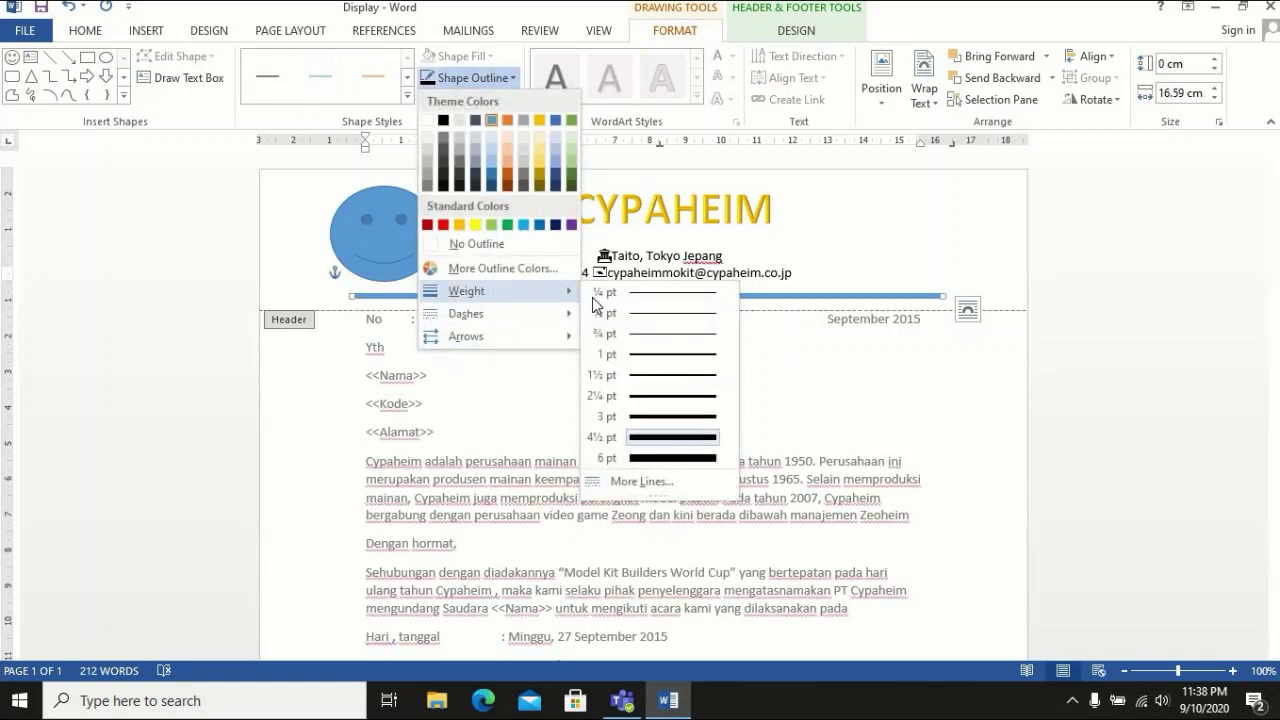
click(643, 483)
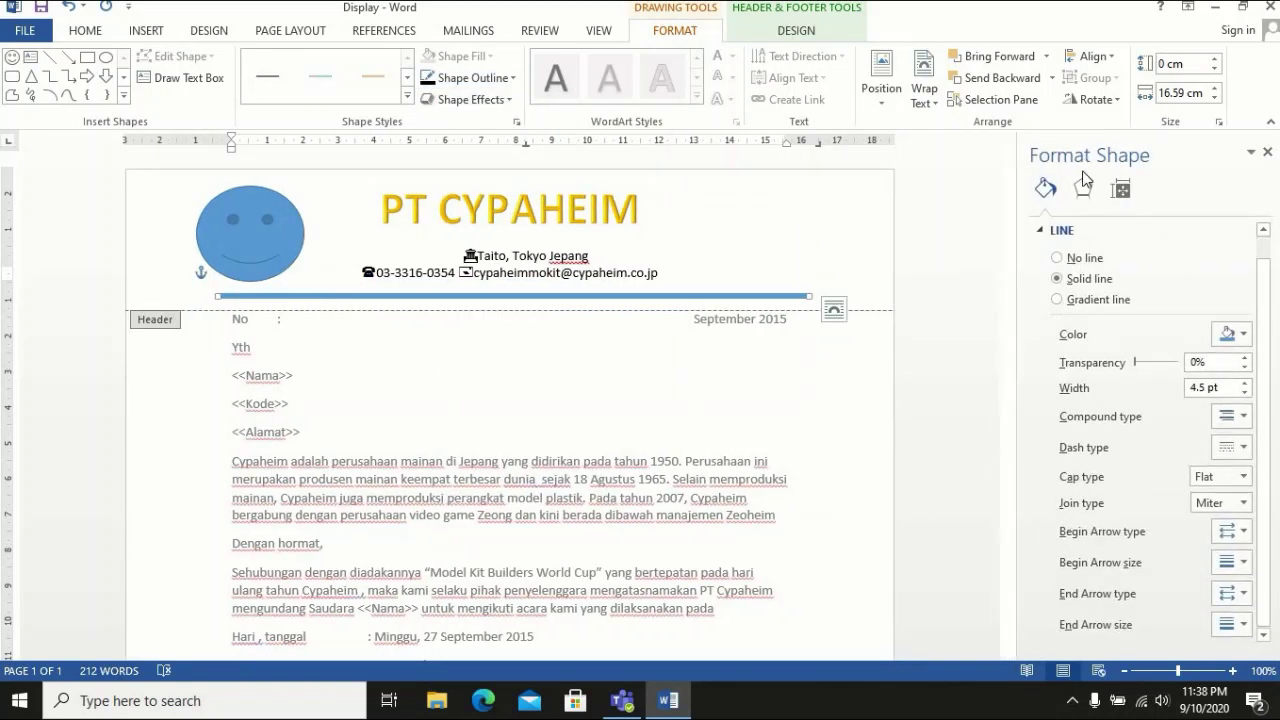
click(1243, 336)
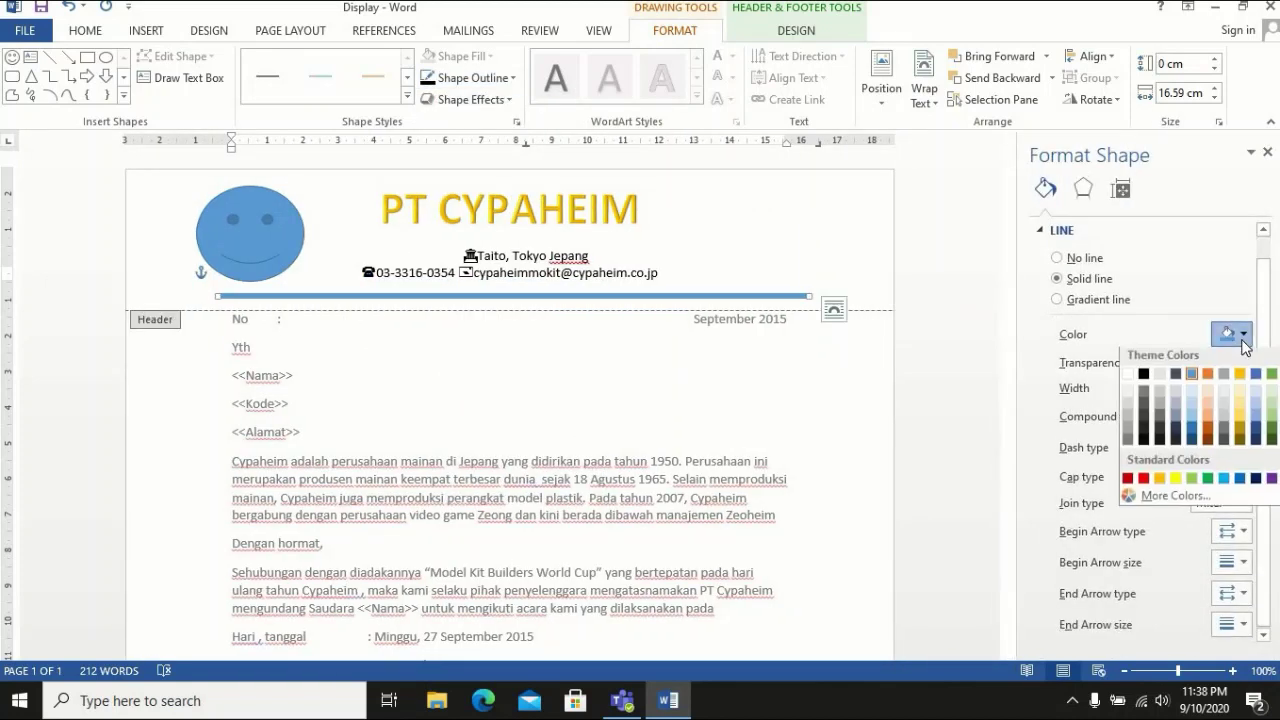
click(1143, 377)
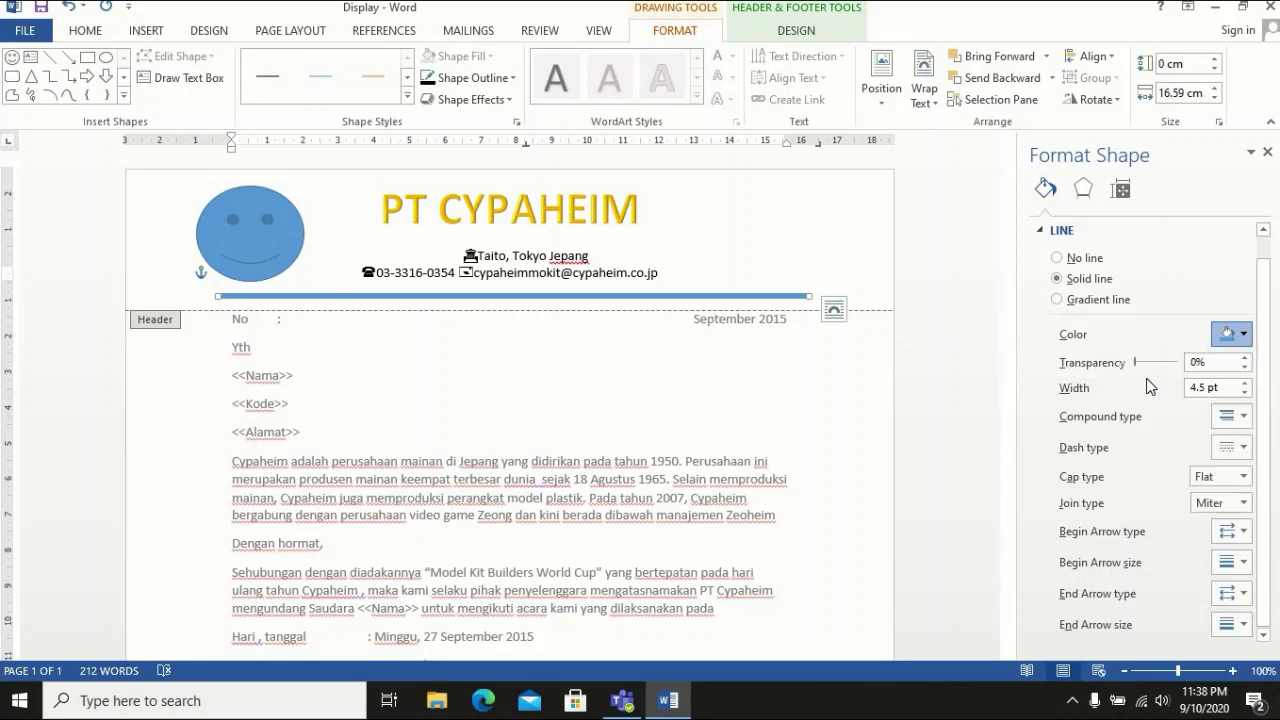
click(1238, 418)
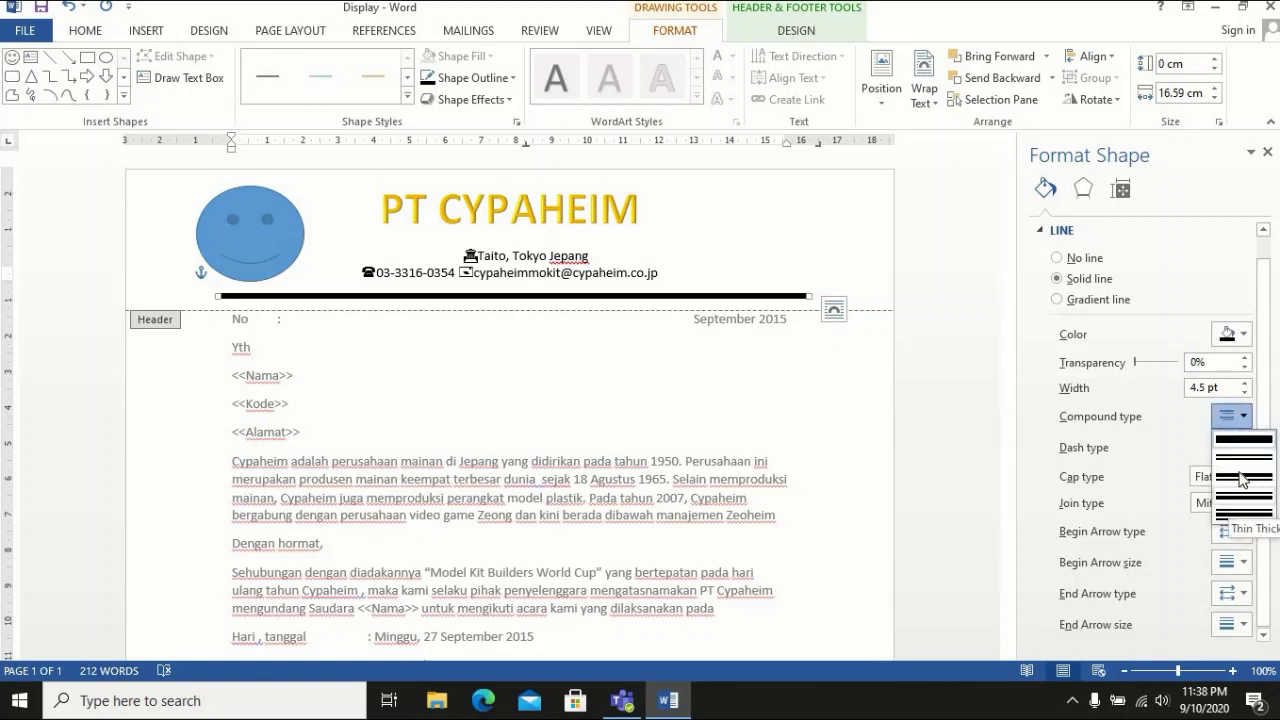
click(1240, 516)
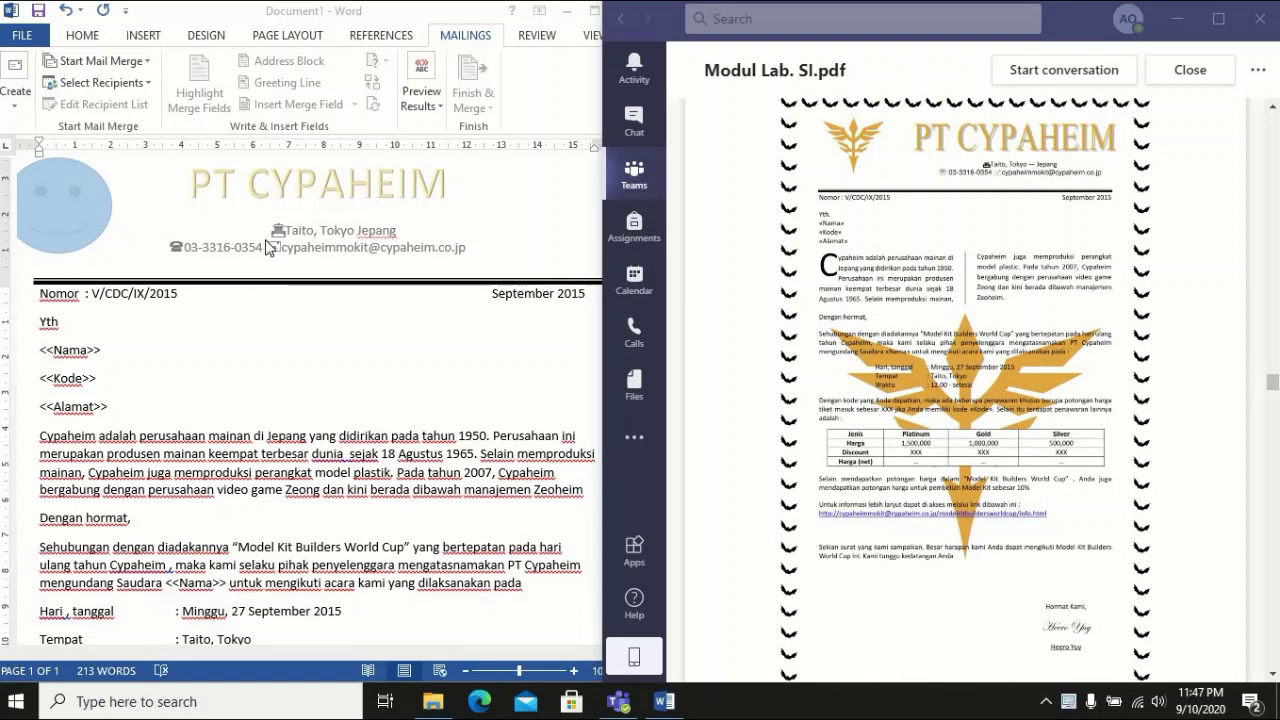
click(175, 298)
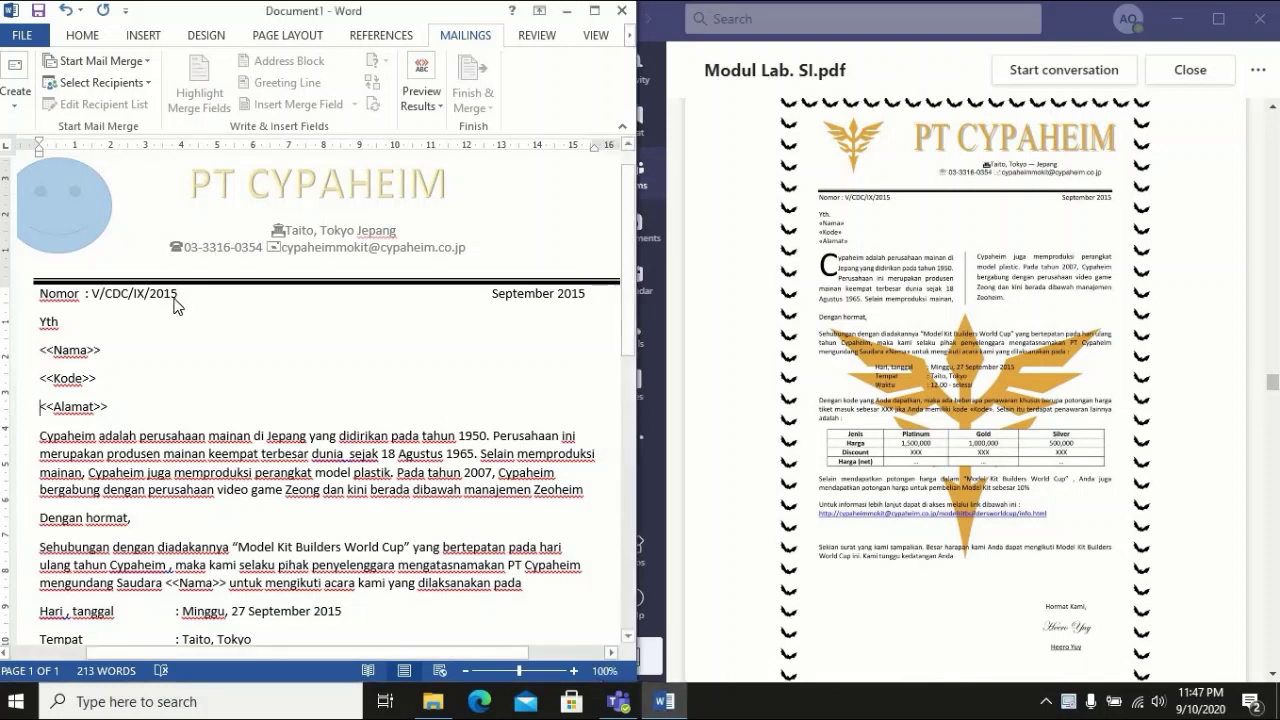
double_click(175, 298)
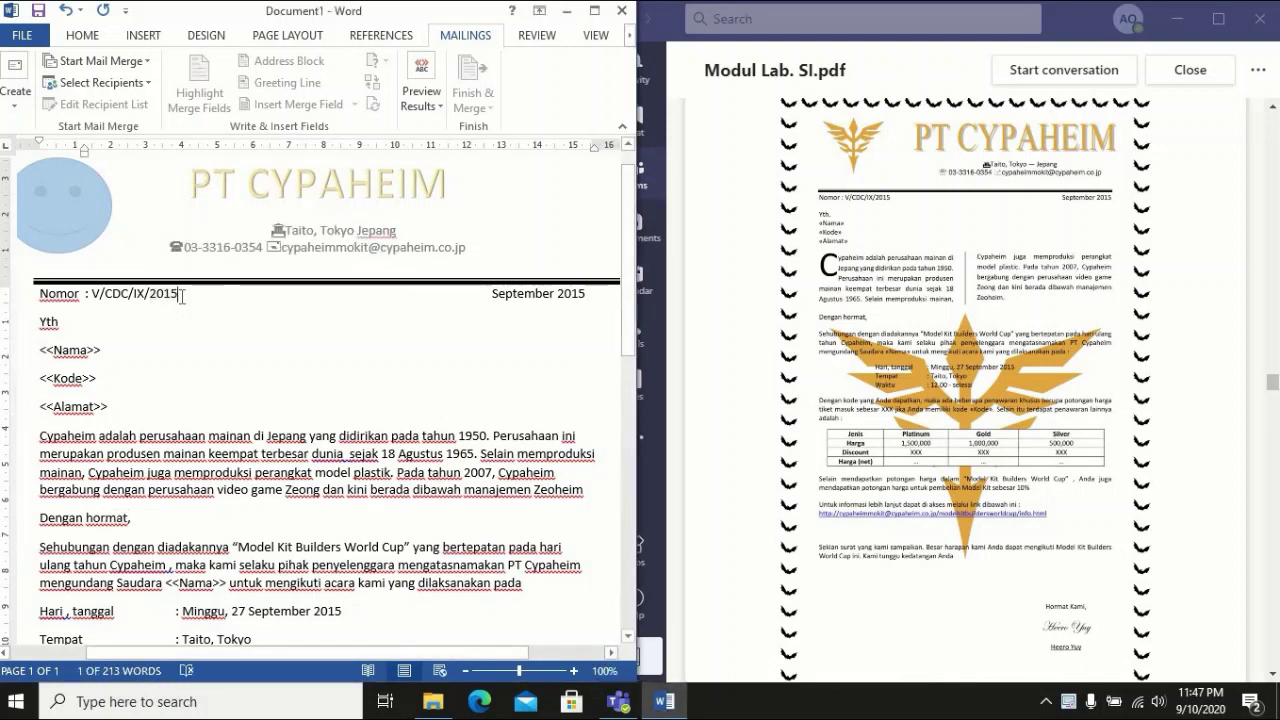
click(181, 296)
key(Down)
key(Down)
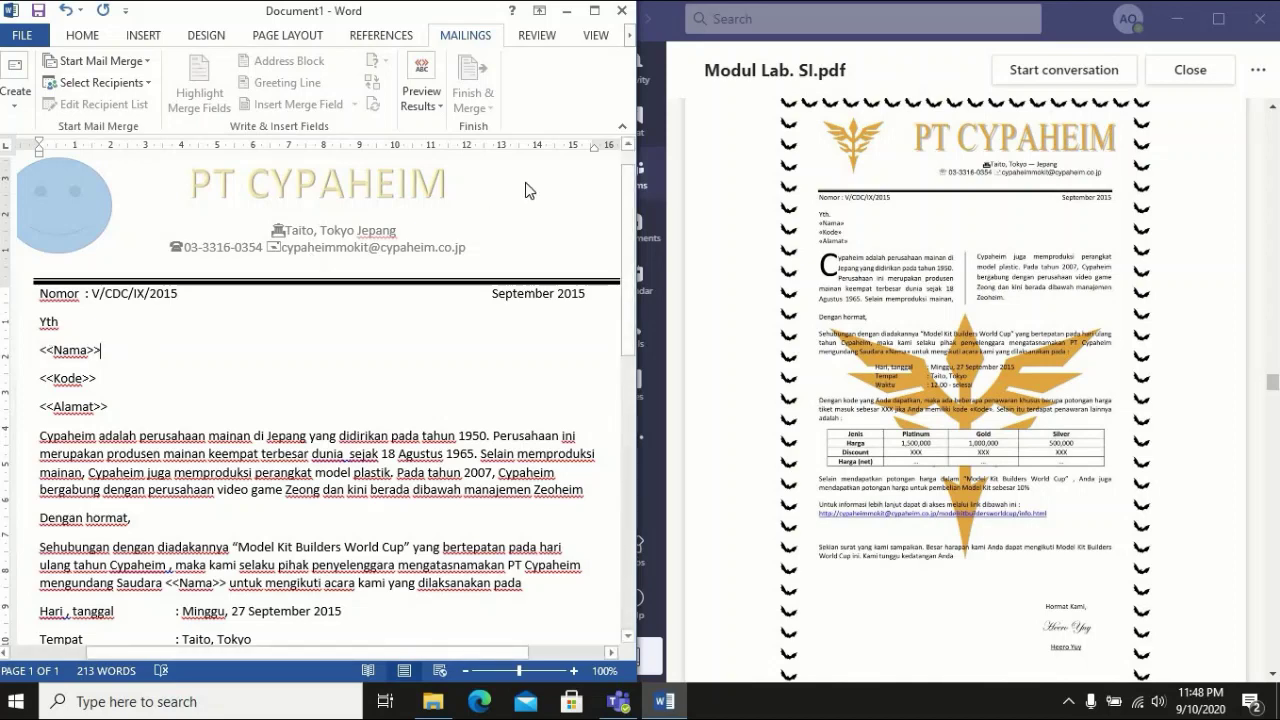
Start a new typed recipient list for the letter's mail merge
click(596, 12)
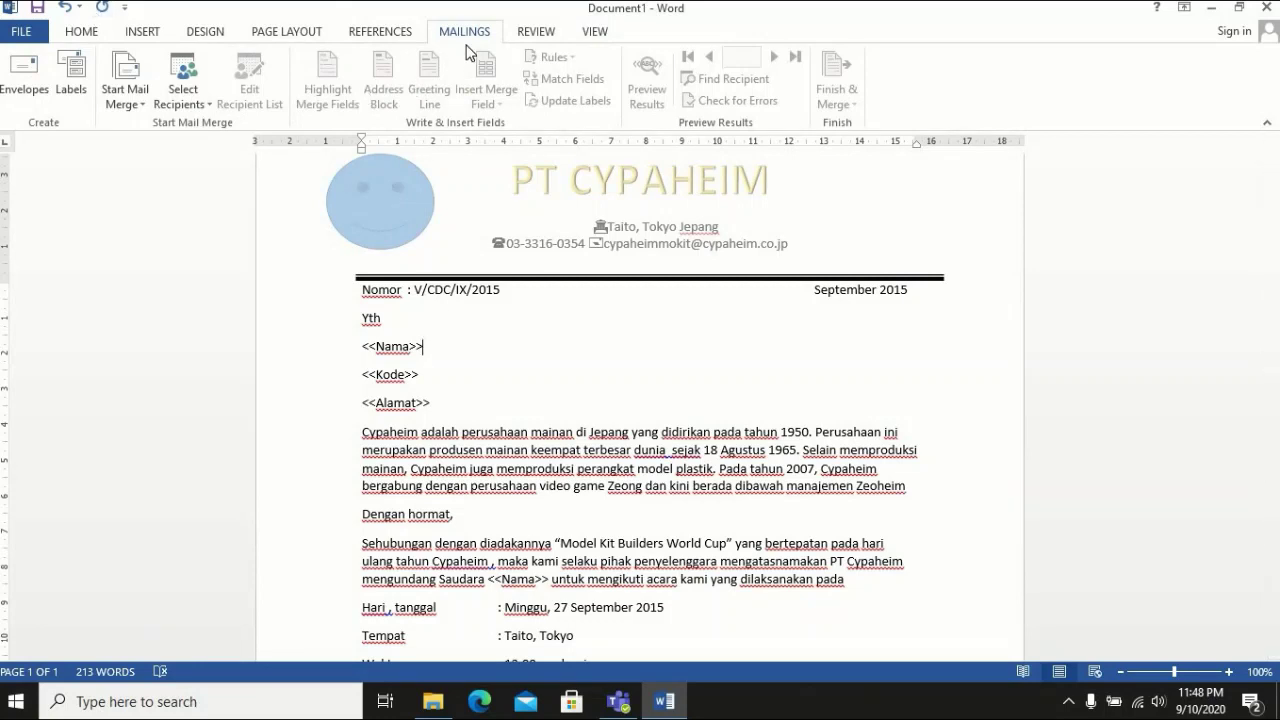
click(195, 96)
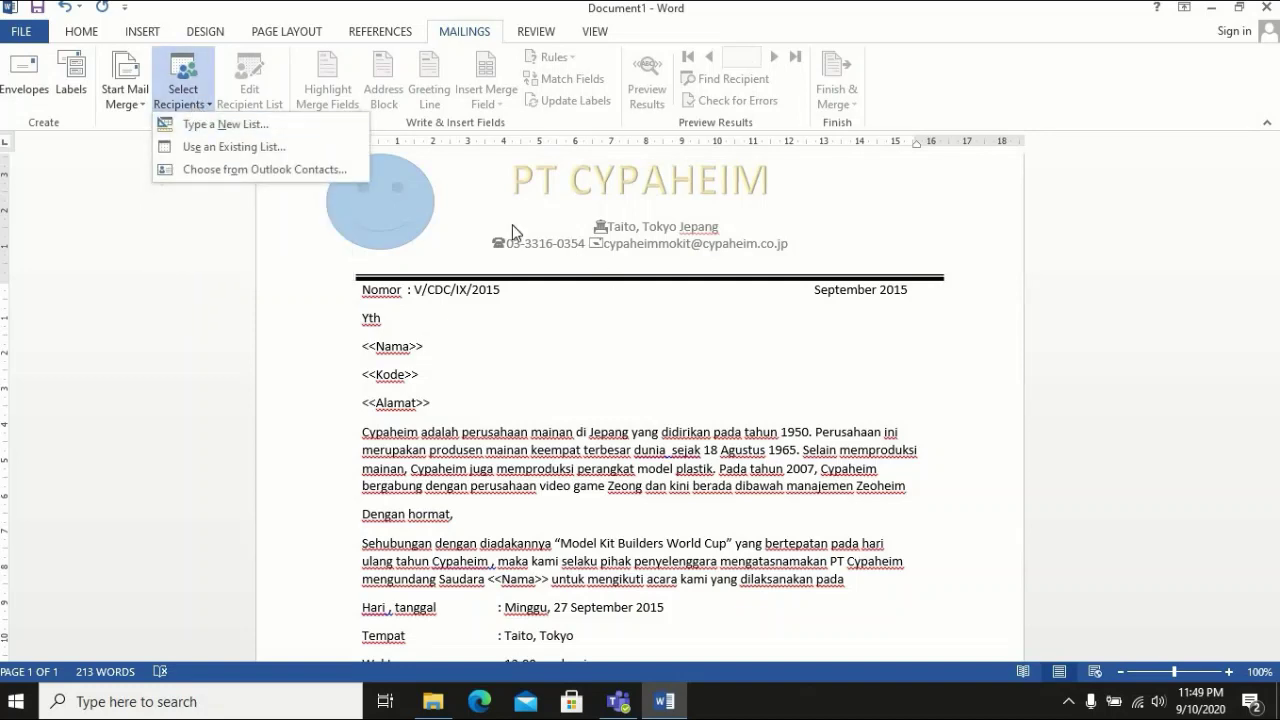
click(264, 125)
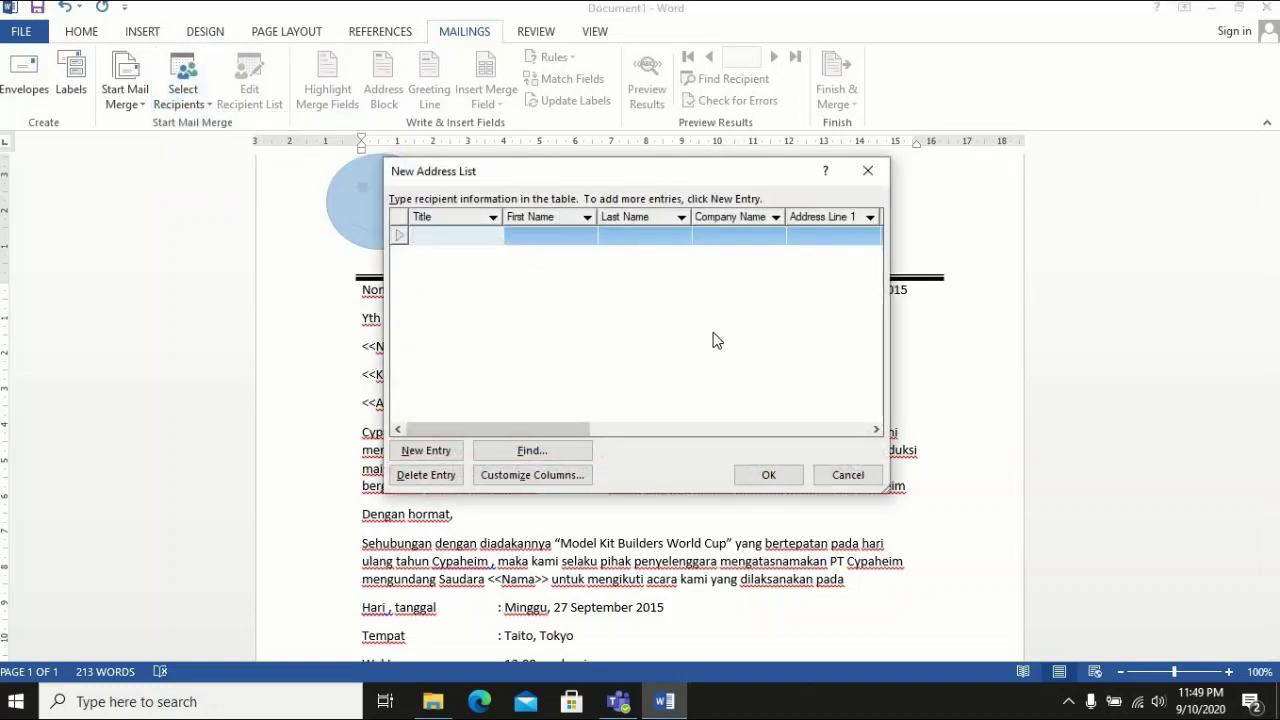
Look through the default columns of the new address list up to E-mail Address
key(Tab)
key(Tab)
key(Tab)
key(Tab)
key(Tab)
key(Tab)
key(Tab)
key(Tab)
key(Tab)
key(Tab)
key(Tab)
key(Tab)
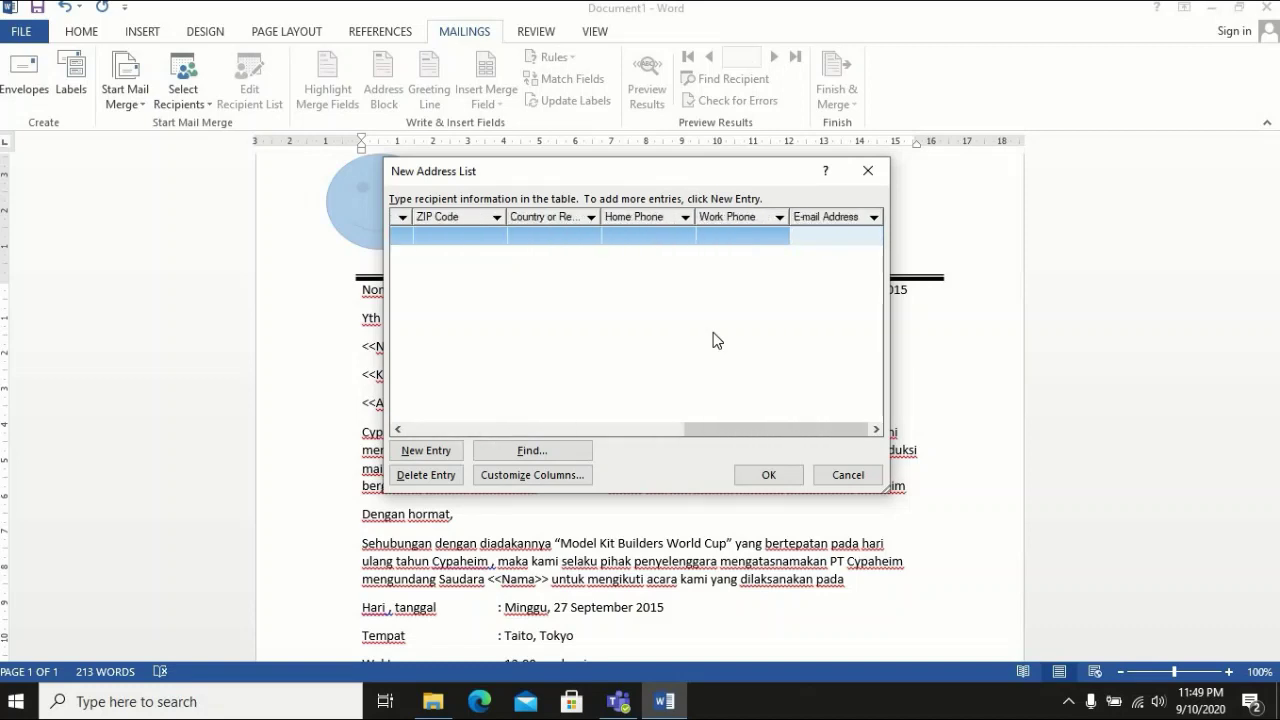
Delete all the default fields, from Title to E-mail Address, from the address list's columns
click(532, 475)
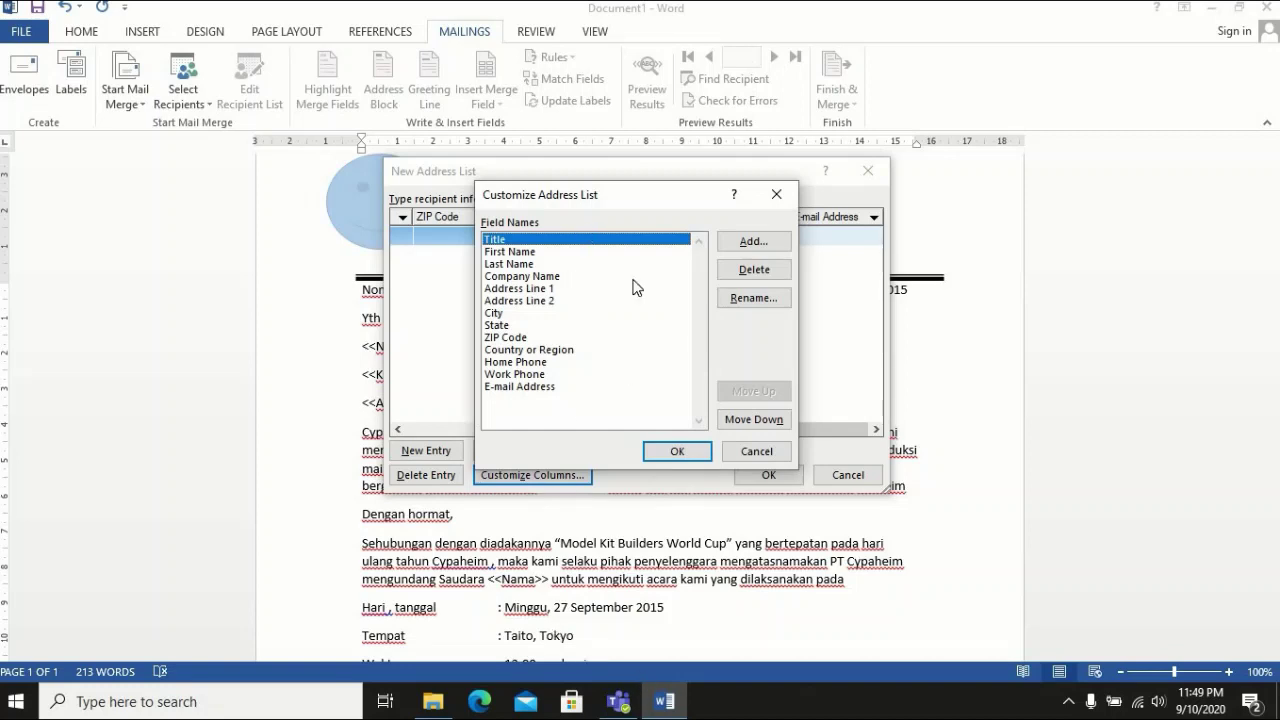
click(778, 272)
click(623, 404)
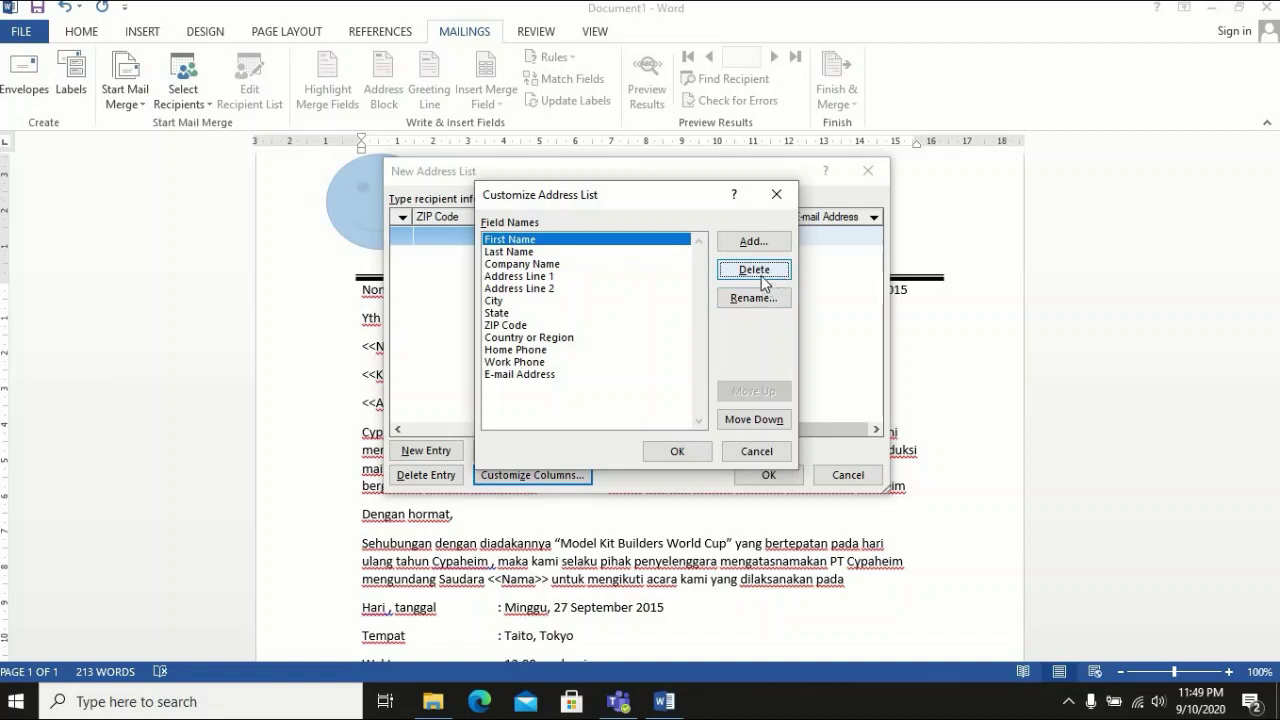
click(763, 283)
click(601, 401)
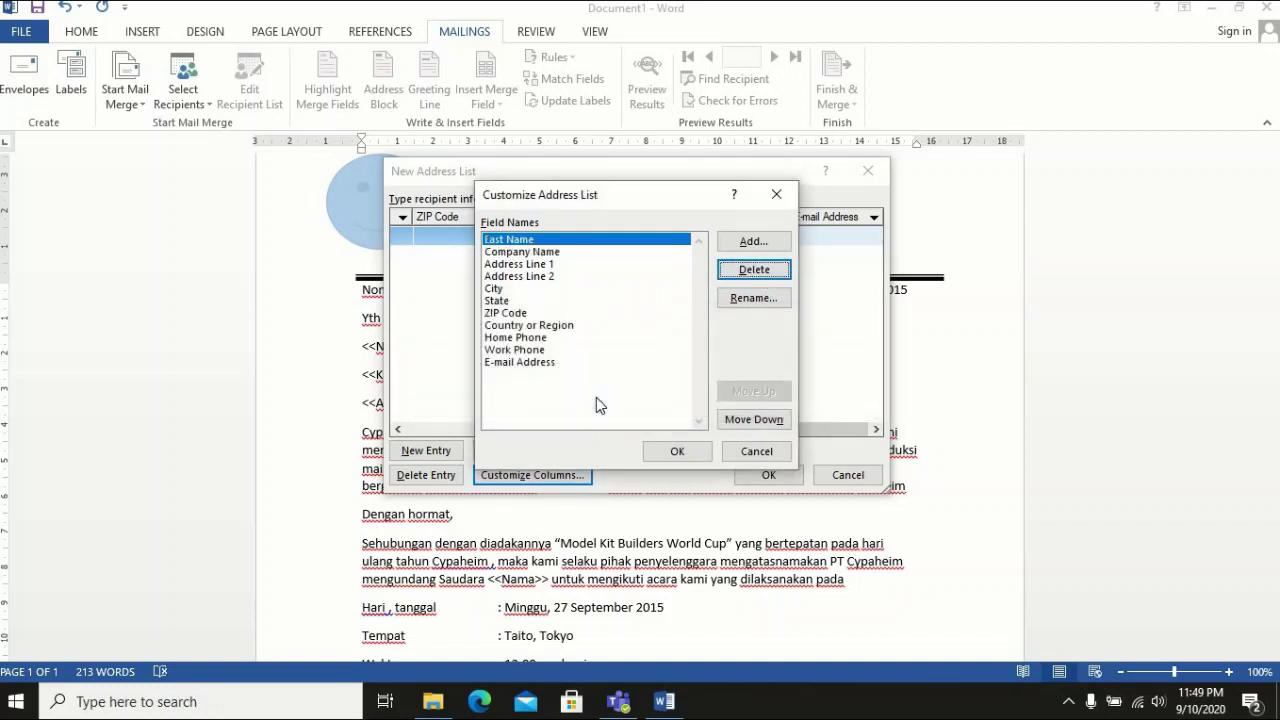
key(Return)
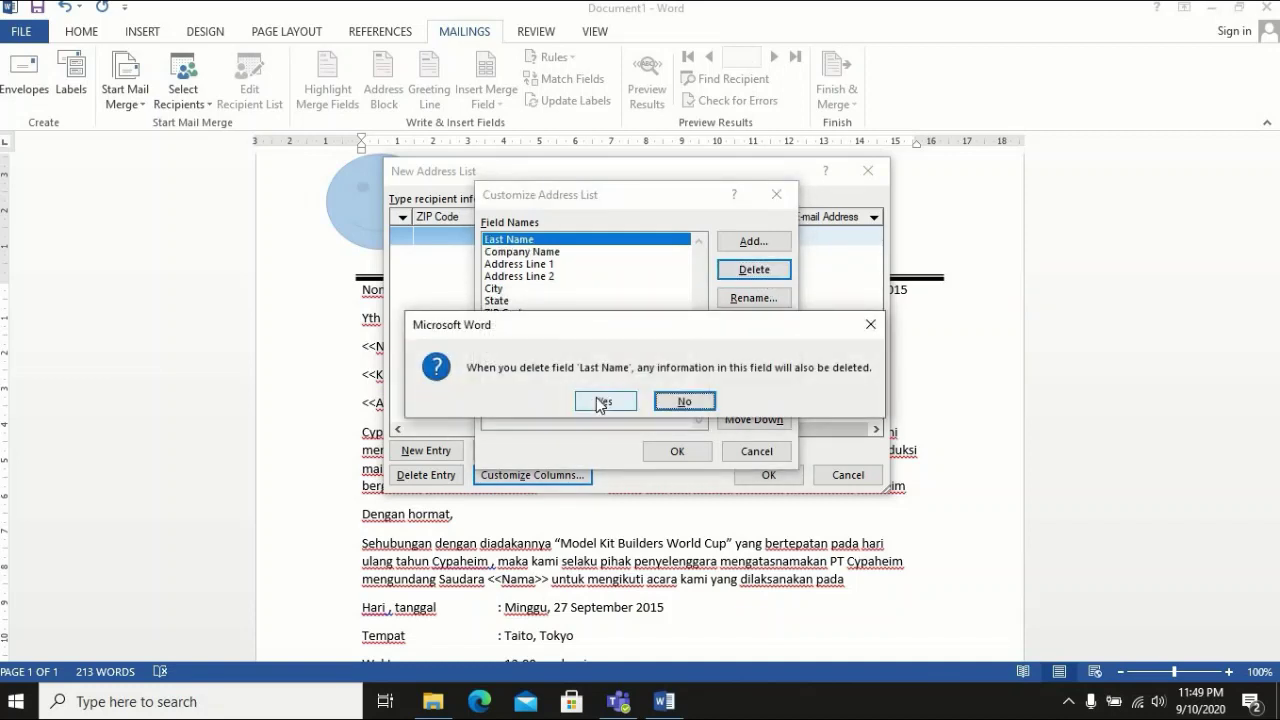
key(Return)
key(Return)
click(597, 398)
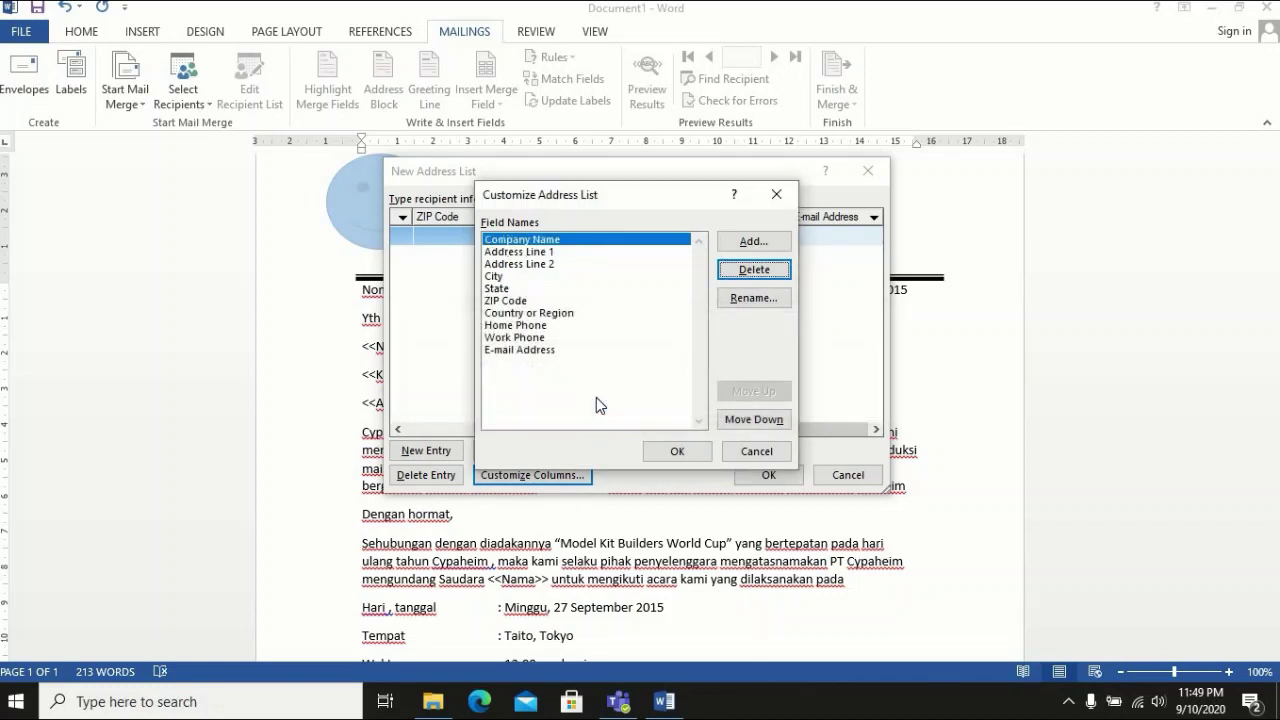
key(Return)
click(598, 401)
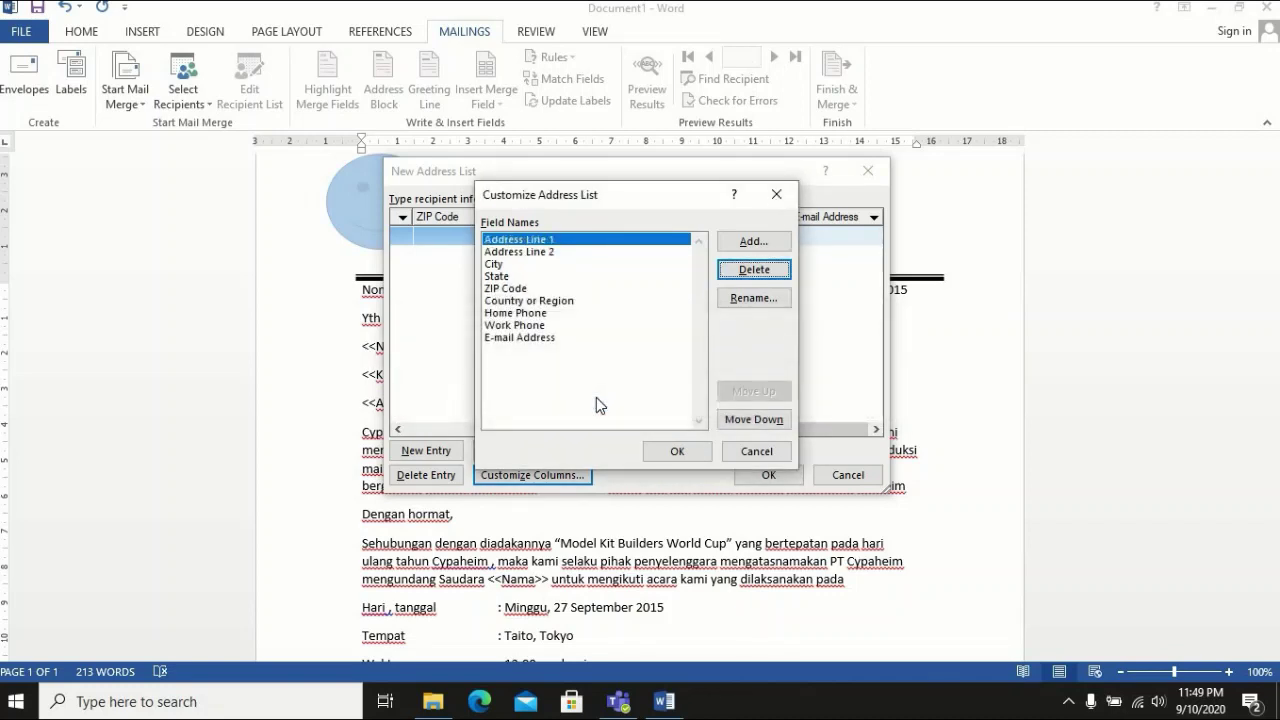
key(Return)
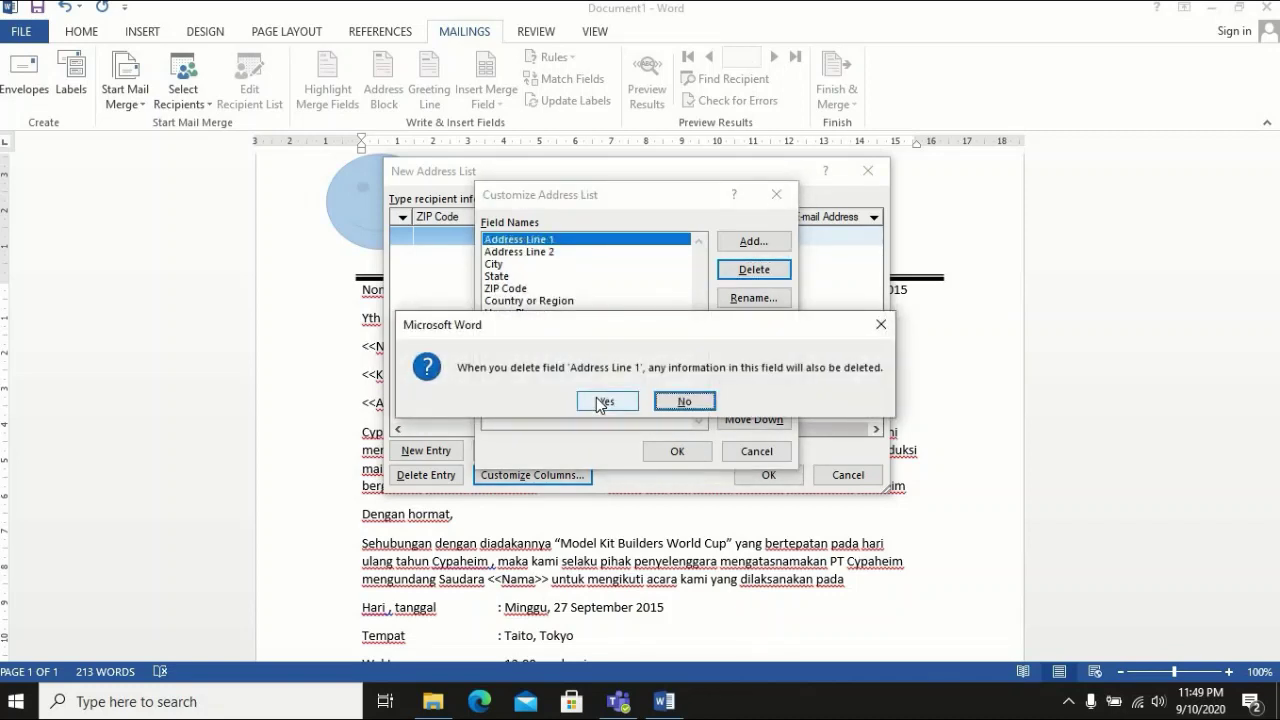
click(600, 402)
click(599, 401)
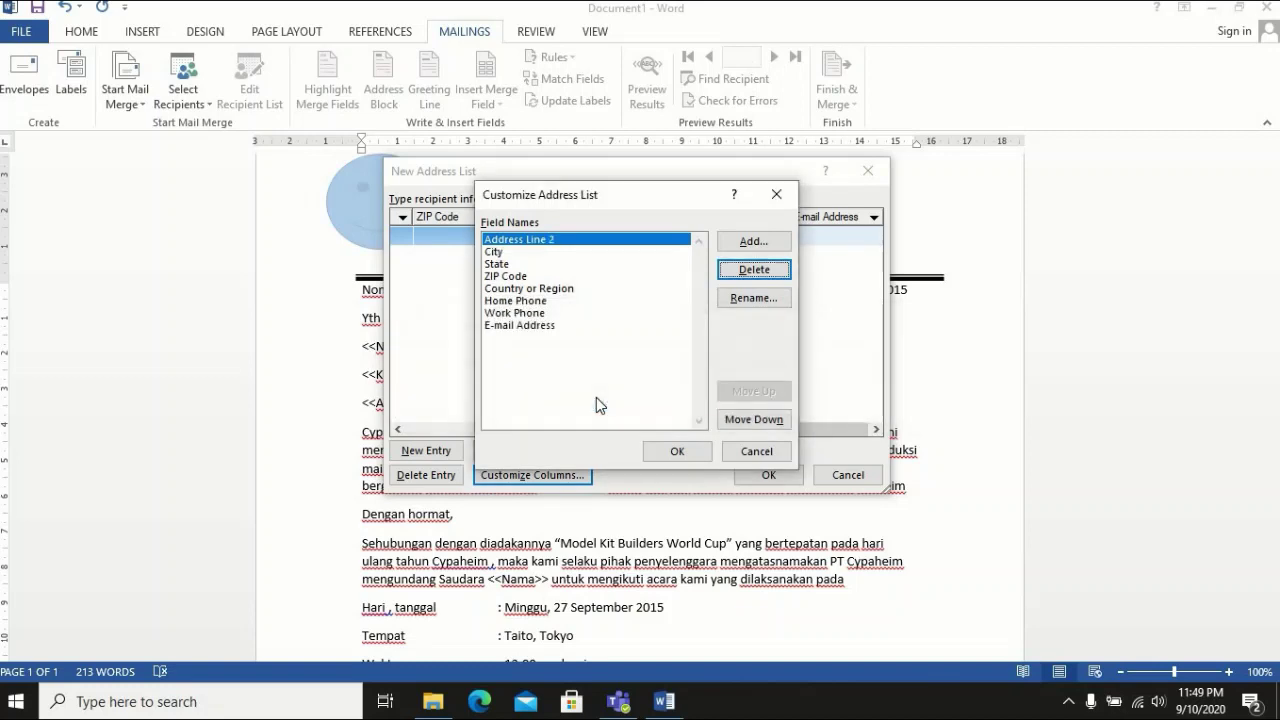
key(Return)
click(598, 401)
key(Return)
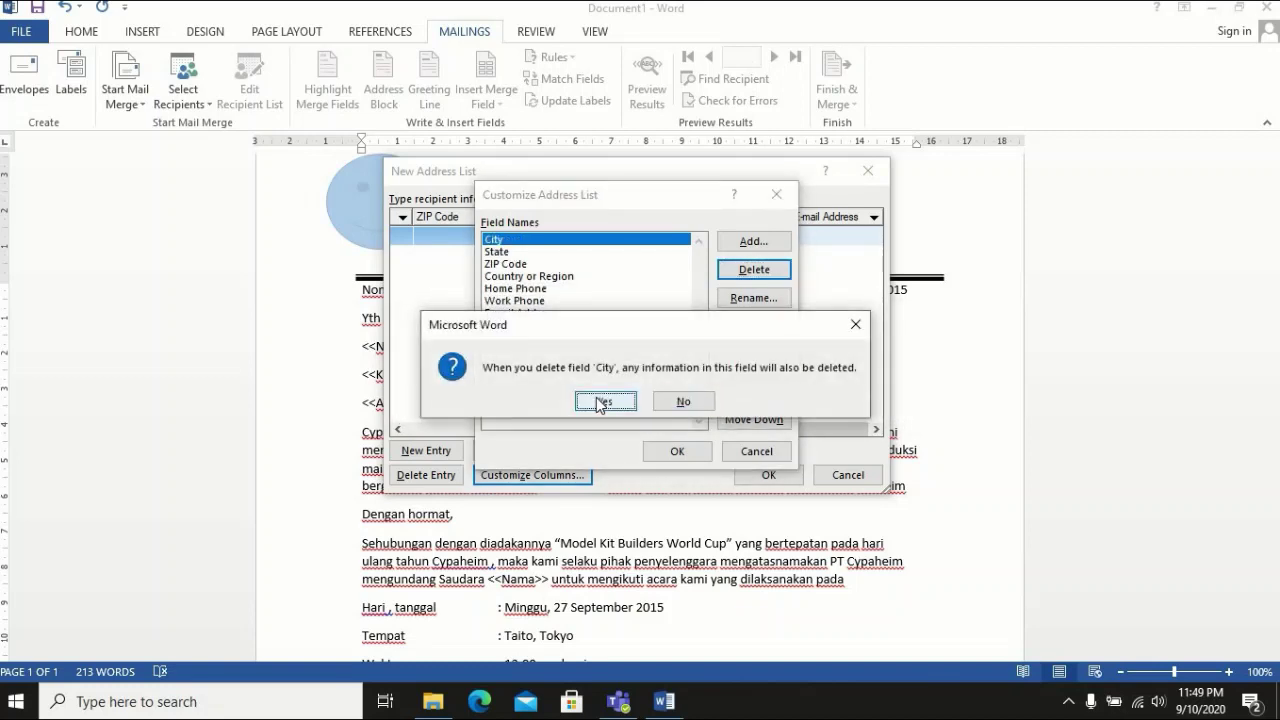
click(598, 401)
key(Return)
click(598, 401)
key(Return)
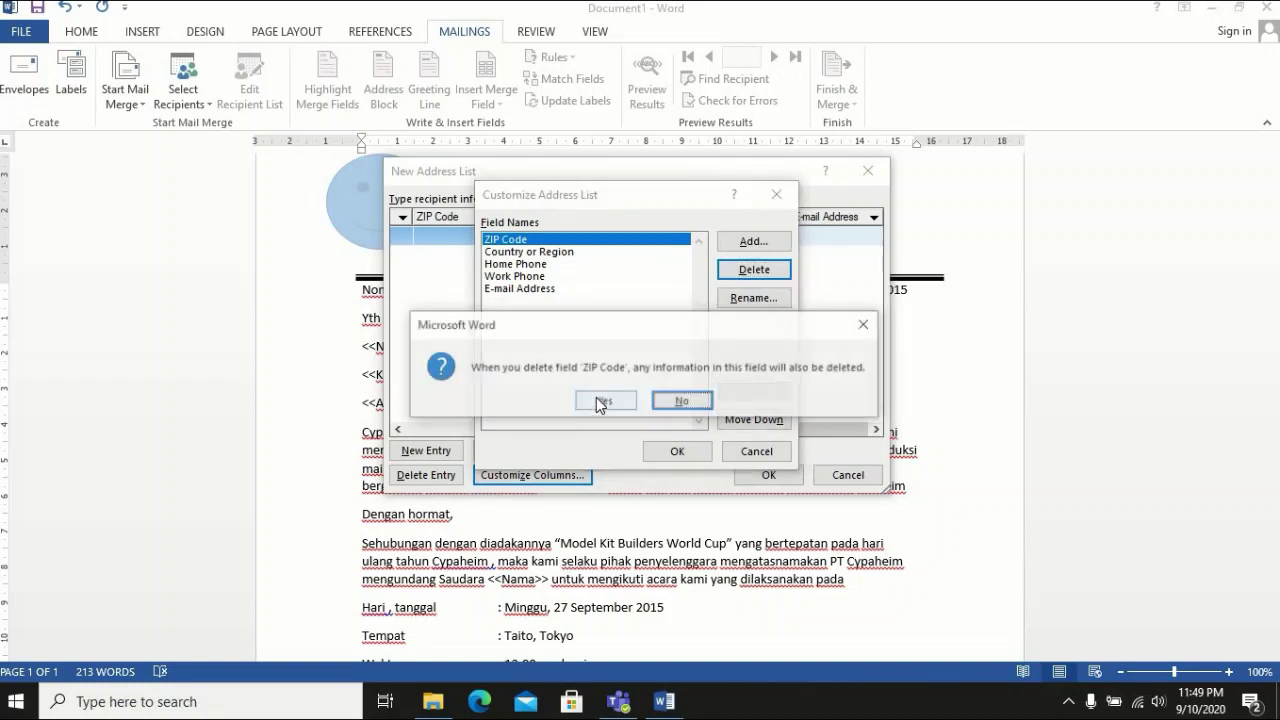
click(598, 401)
key(Return)
click(598, 401)
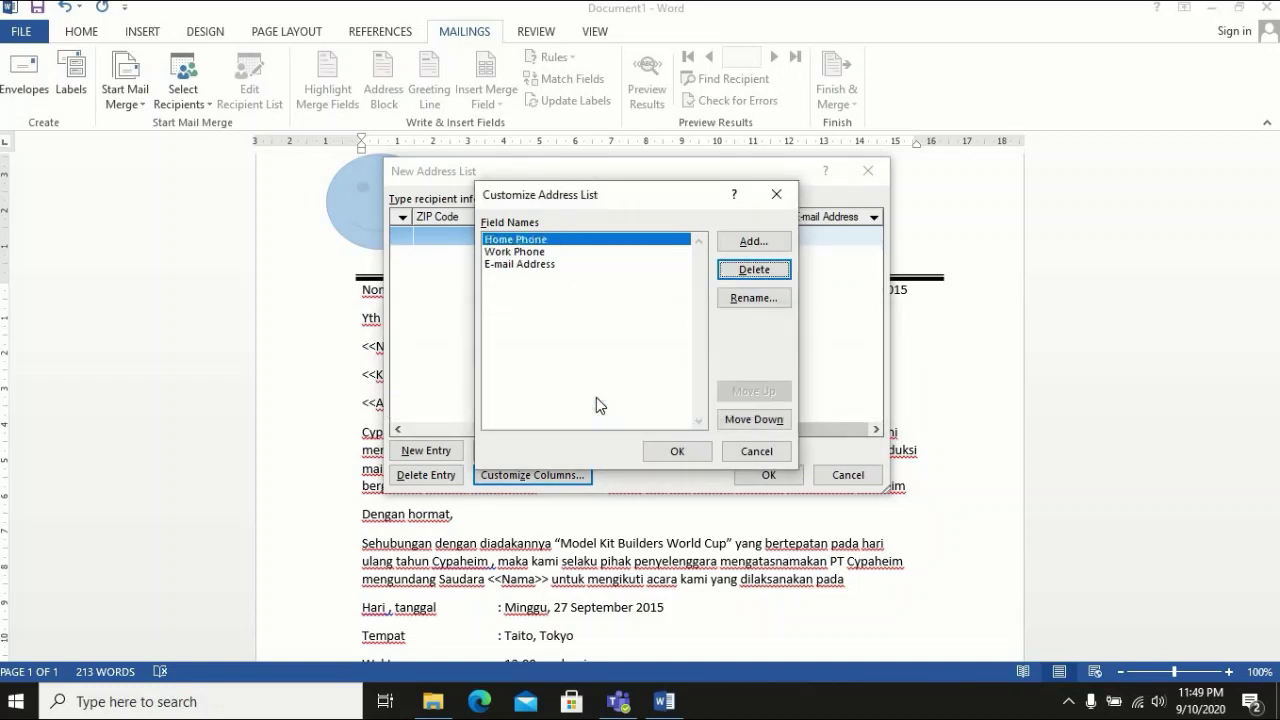
key(Return)
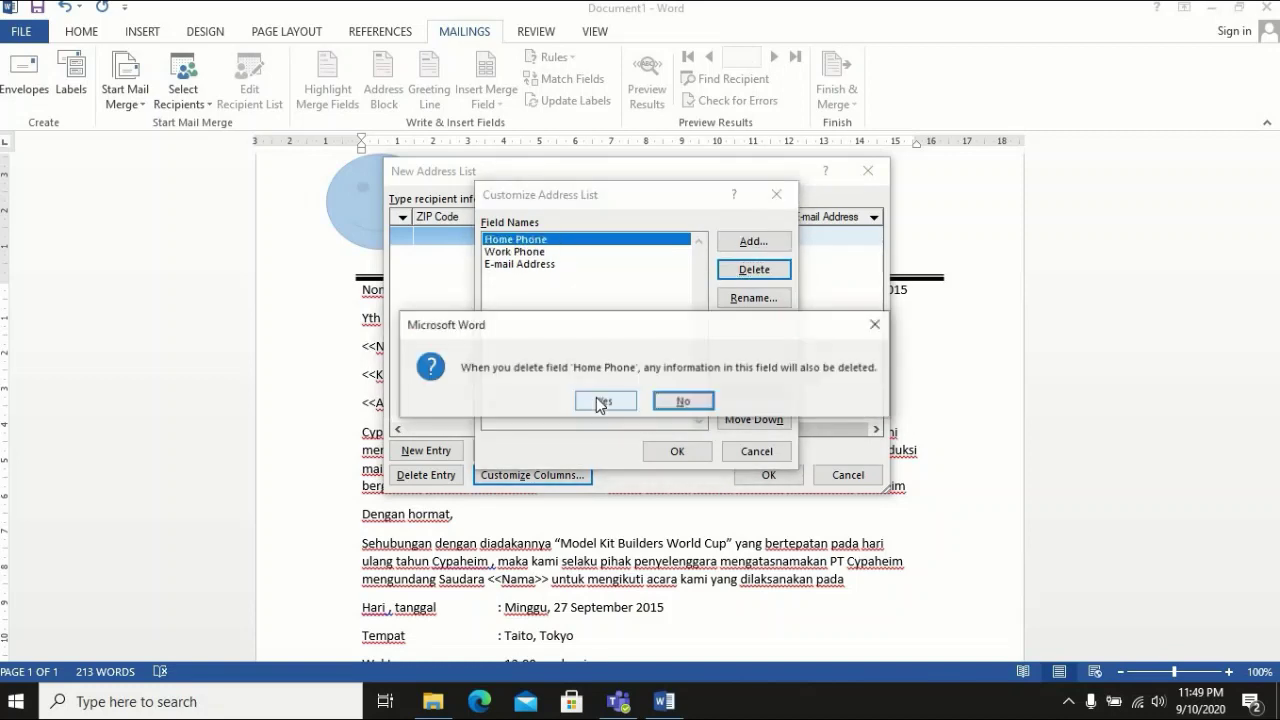
click(598, 401)
key(Return)
click(598, 401)
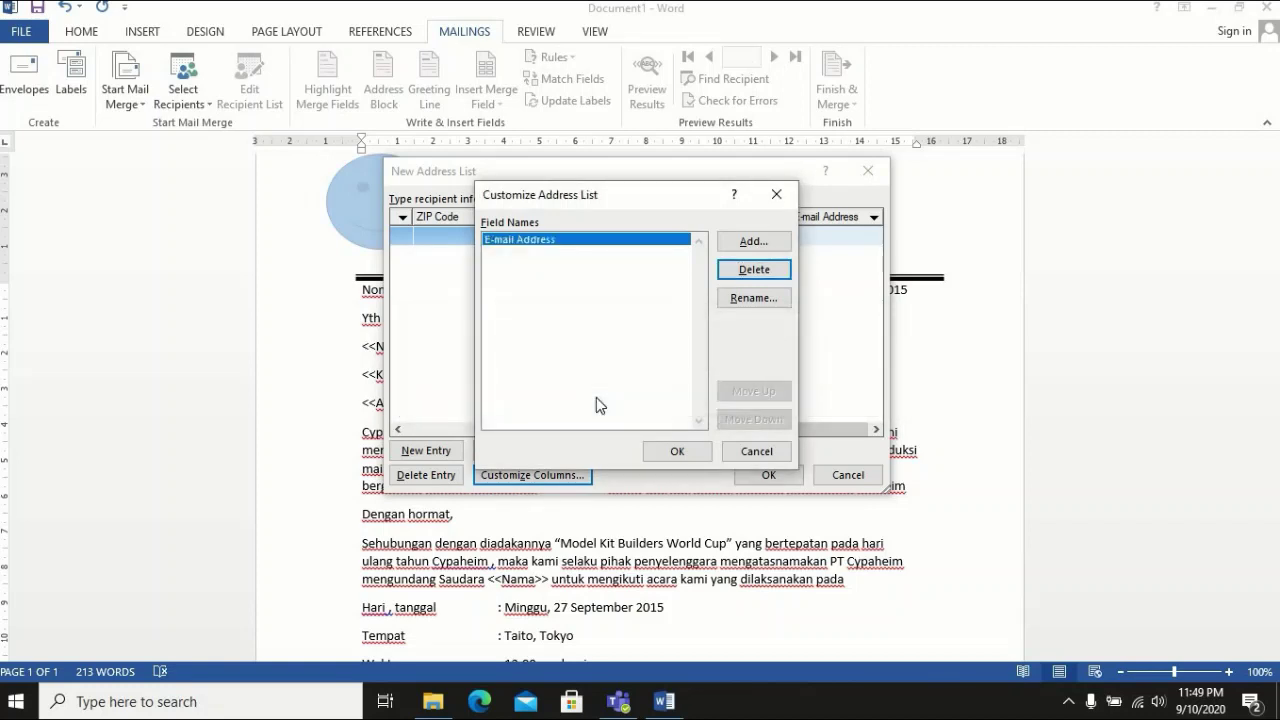
key(Return)
click(598, 401)
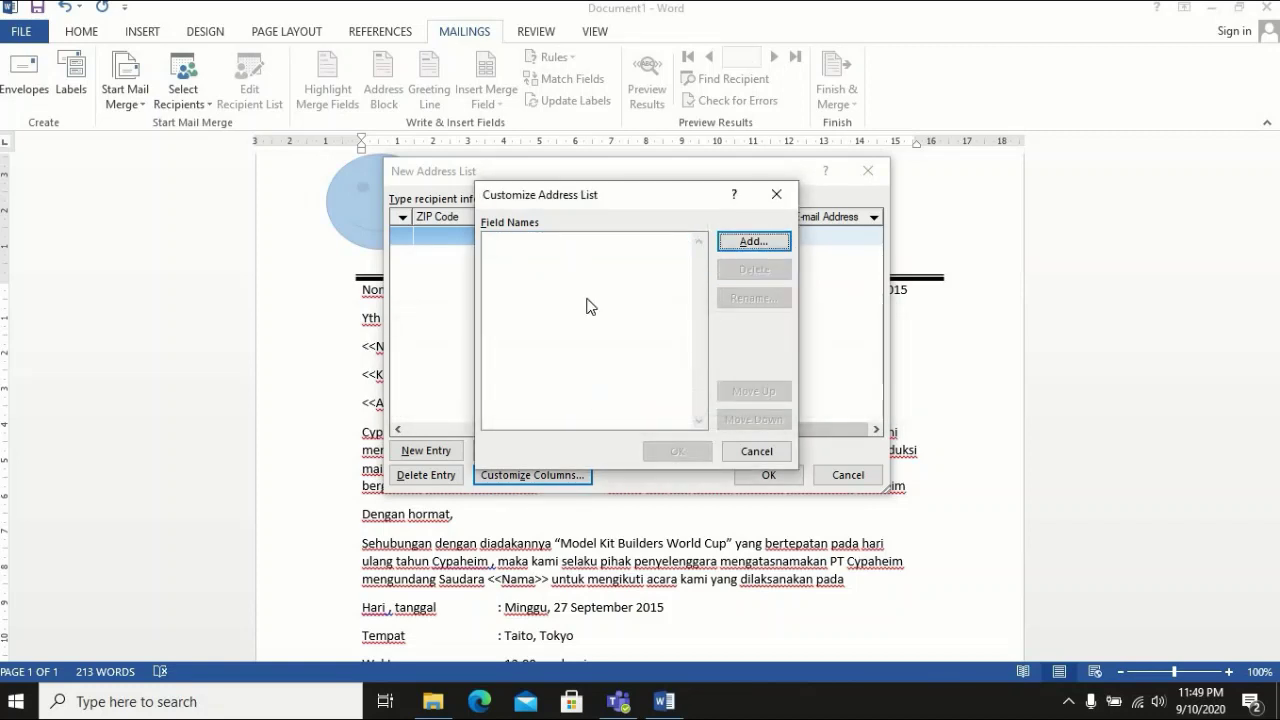
Add the fields Nama and Kode to the address list's columns
click(743, 242)
text(Na)
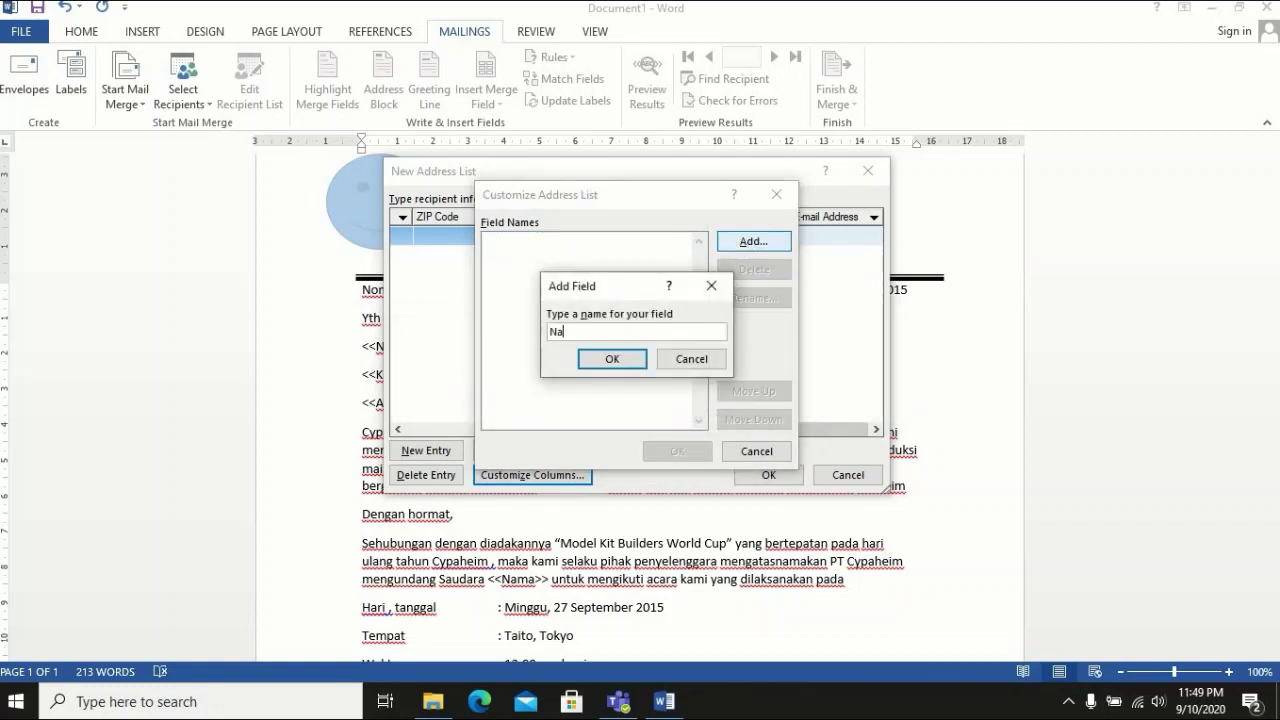
text(ma)
key(Return)
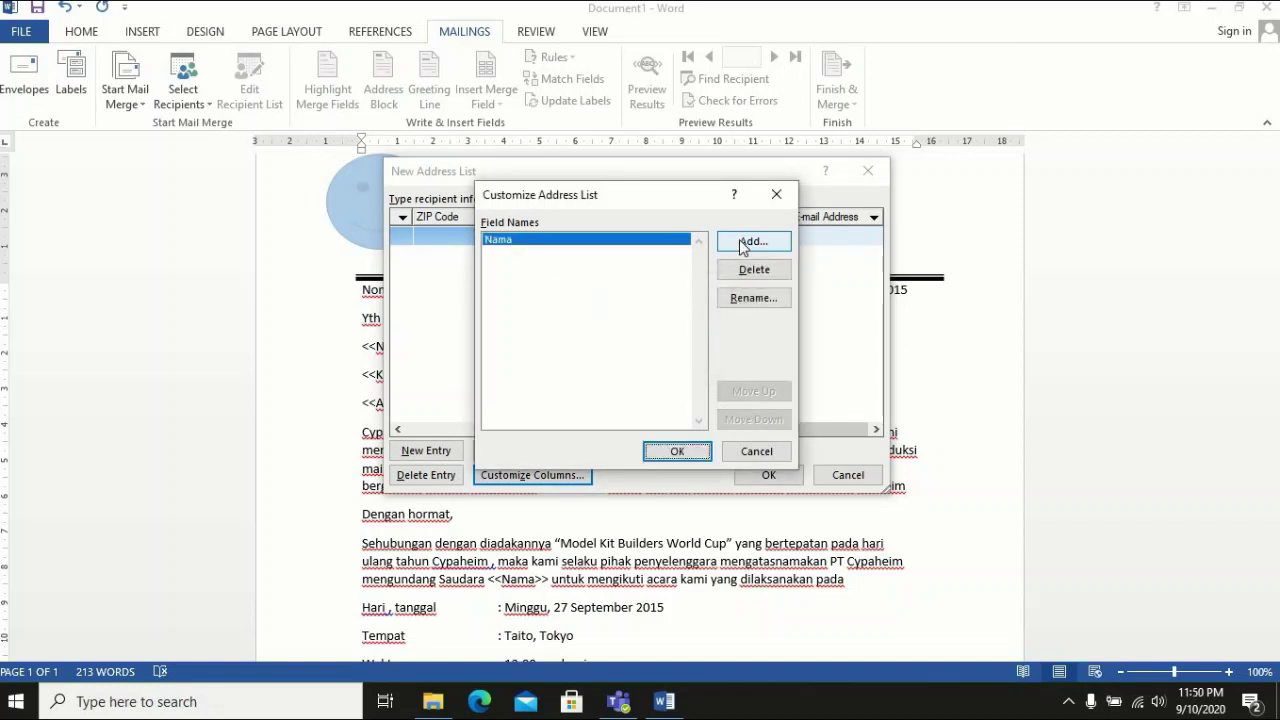
click(743, 243)
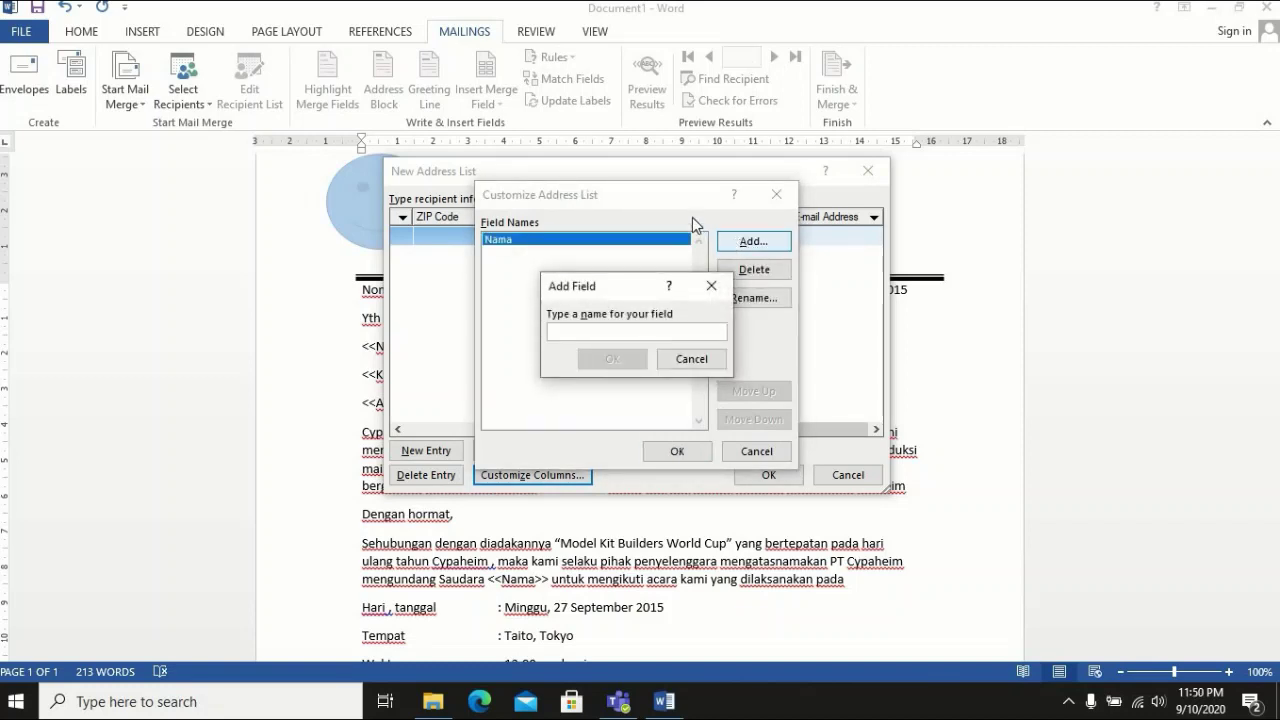
drag(636, 296, 682, 300)
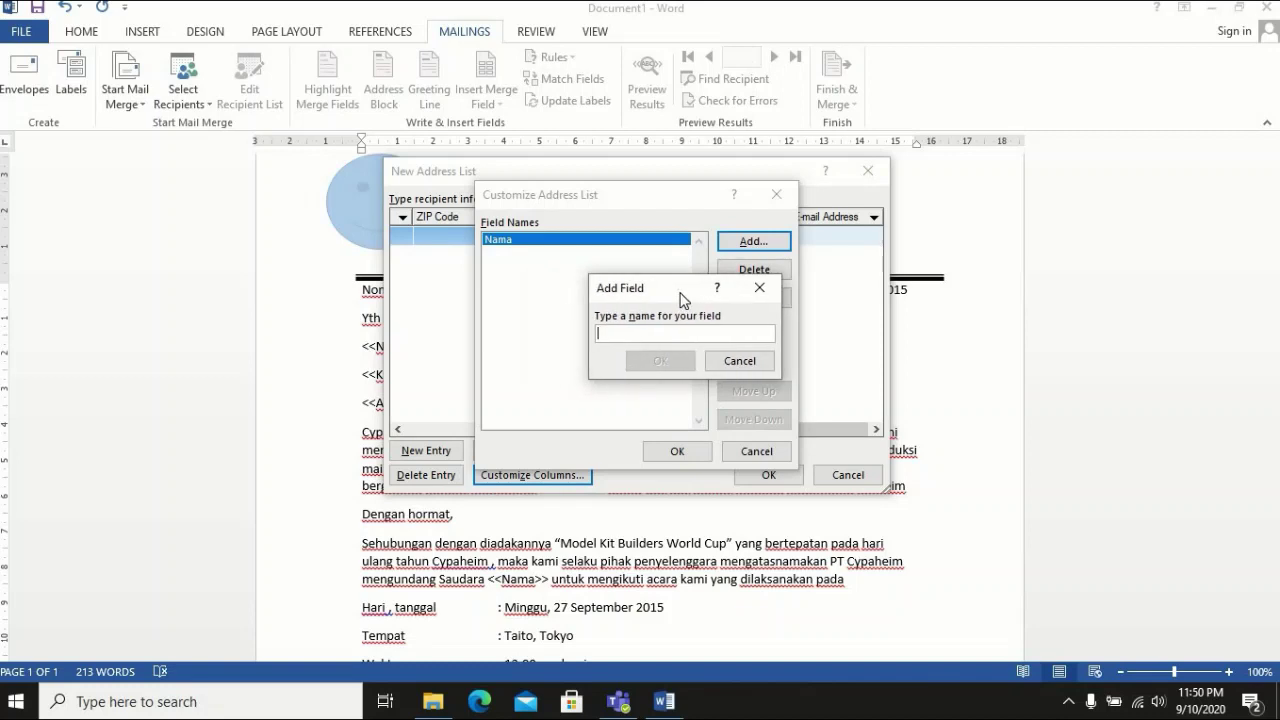
text(Kode)
key(Return)
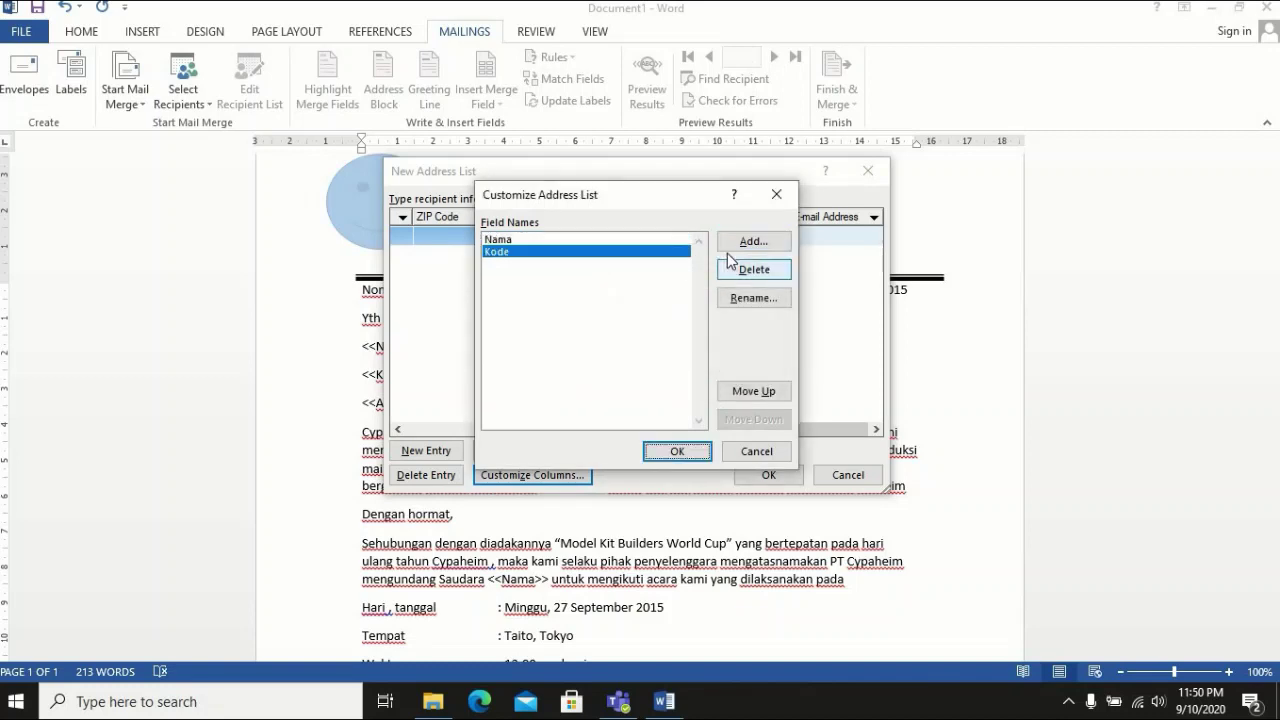
Add a third field named Alamat and apply the customized columns to the address list
click(750, 242)
text(A,a)
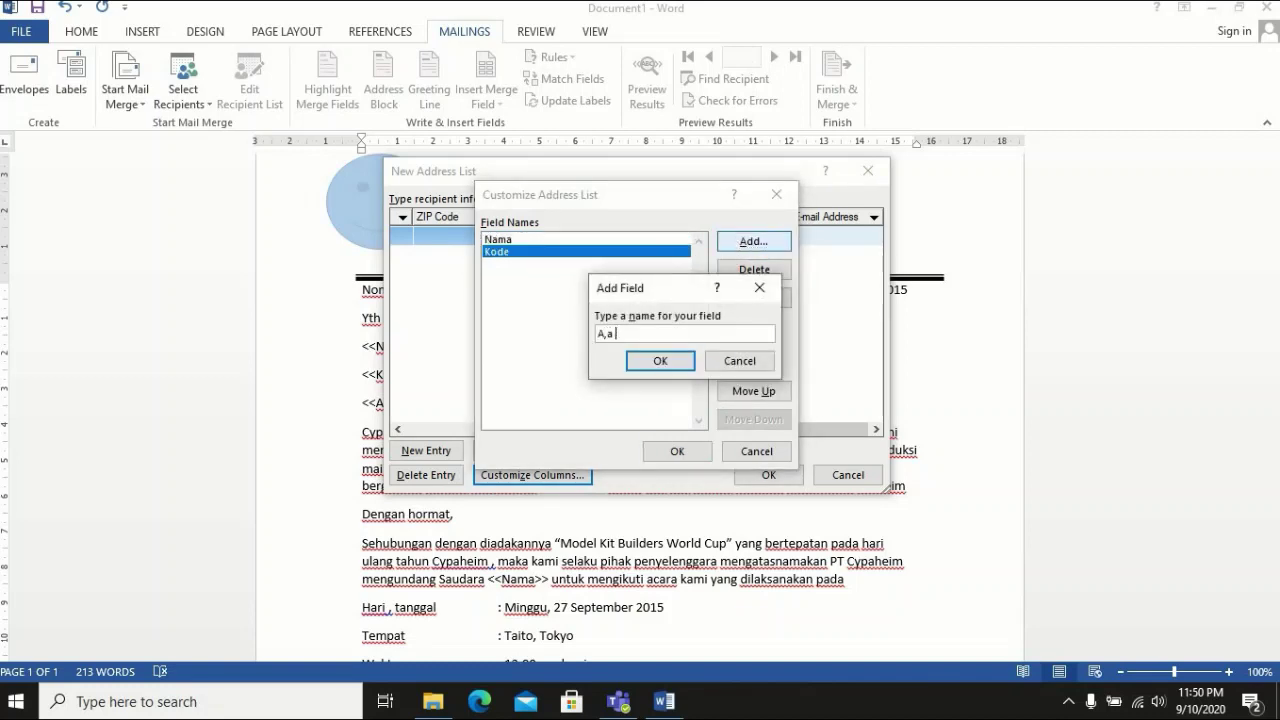
key(BackSpace)
key(BackSpace)
text(lamat)
key(Return)
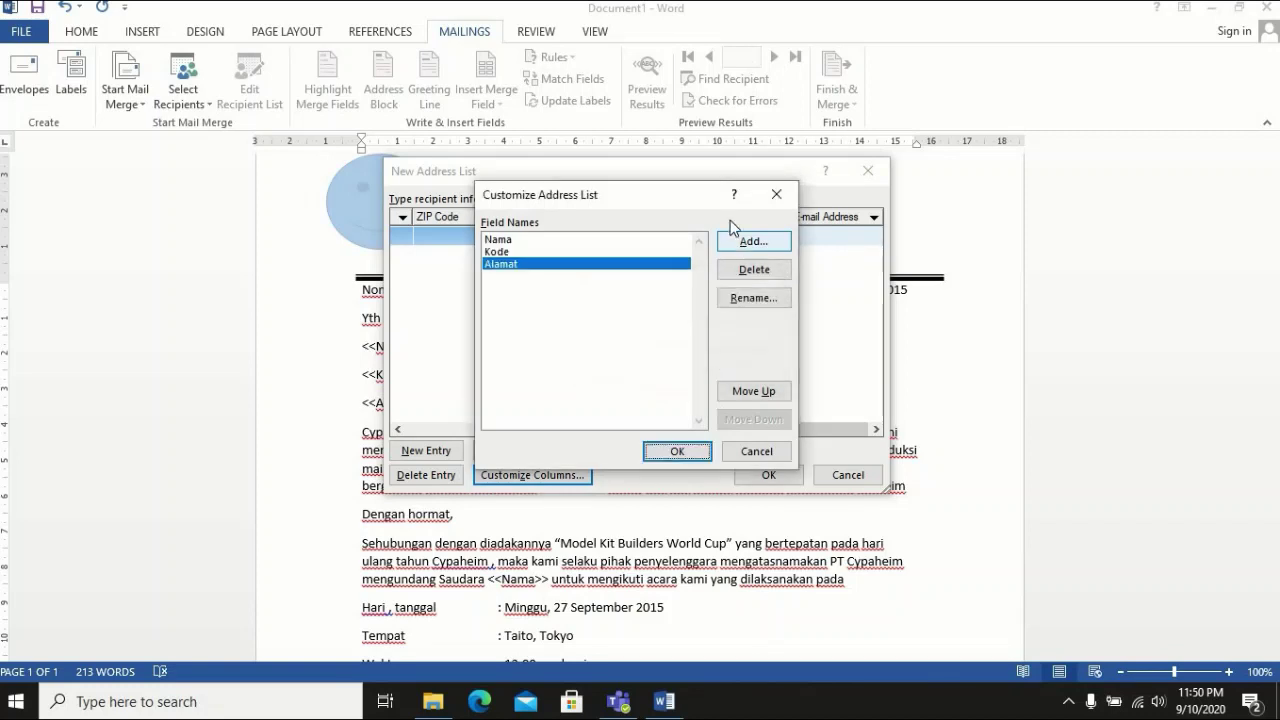
click(685, 452)
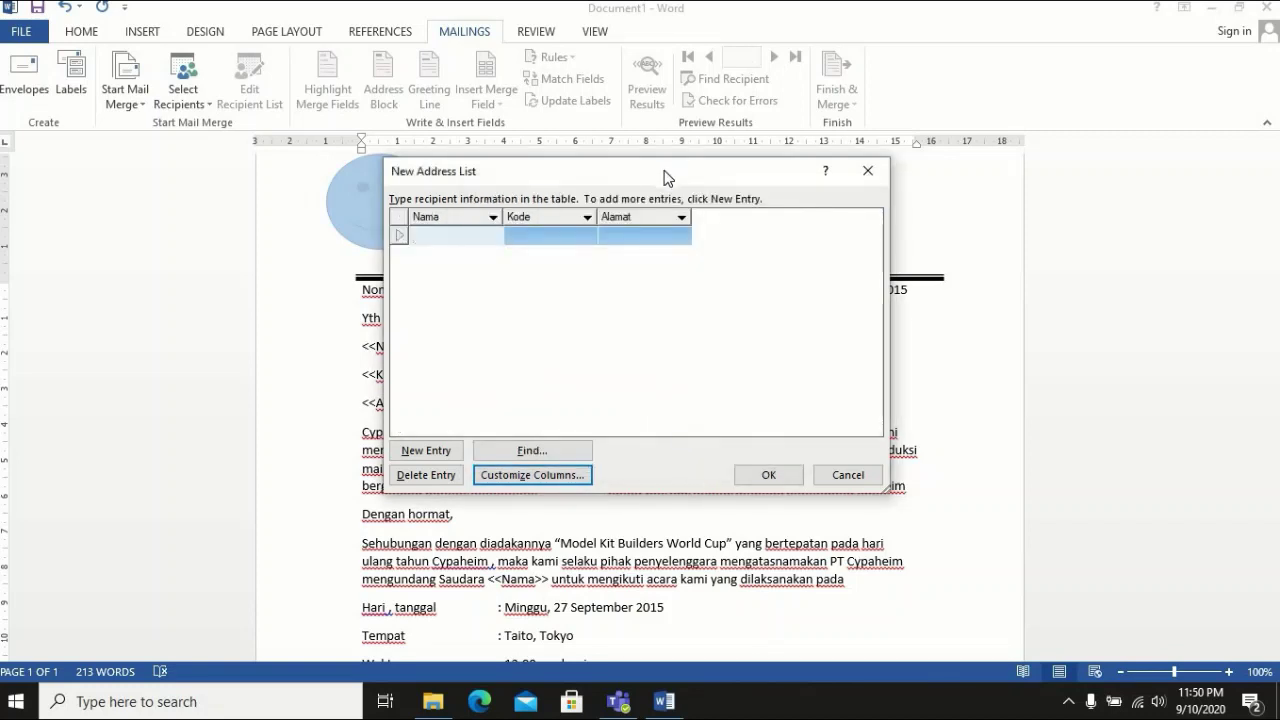
Switch to Teams, find the recipient table in Modul Lab. SI.pdf, and place the address list beside it
drag(667, 177, 839, 200)
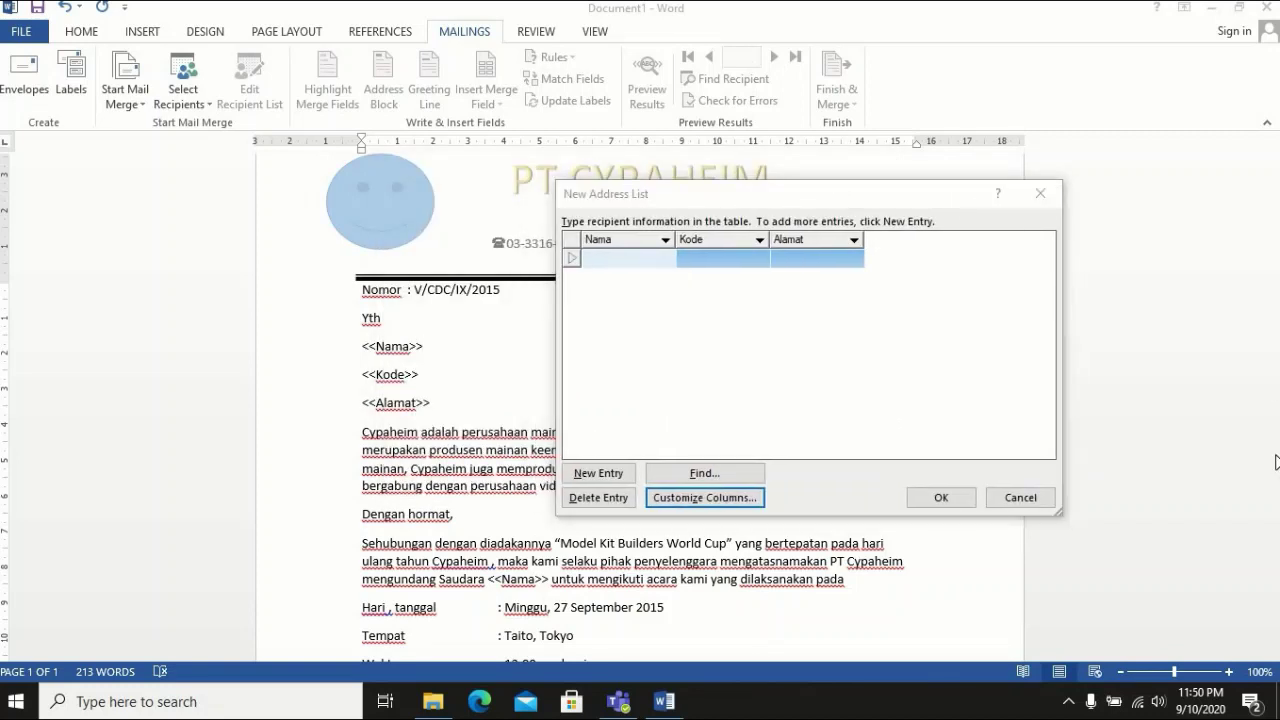
click(618, 703)
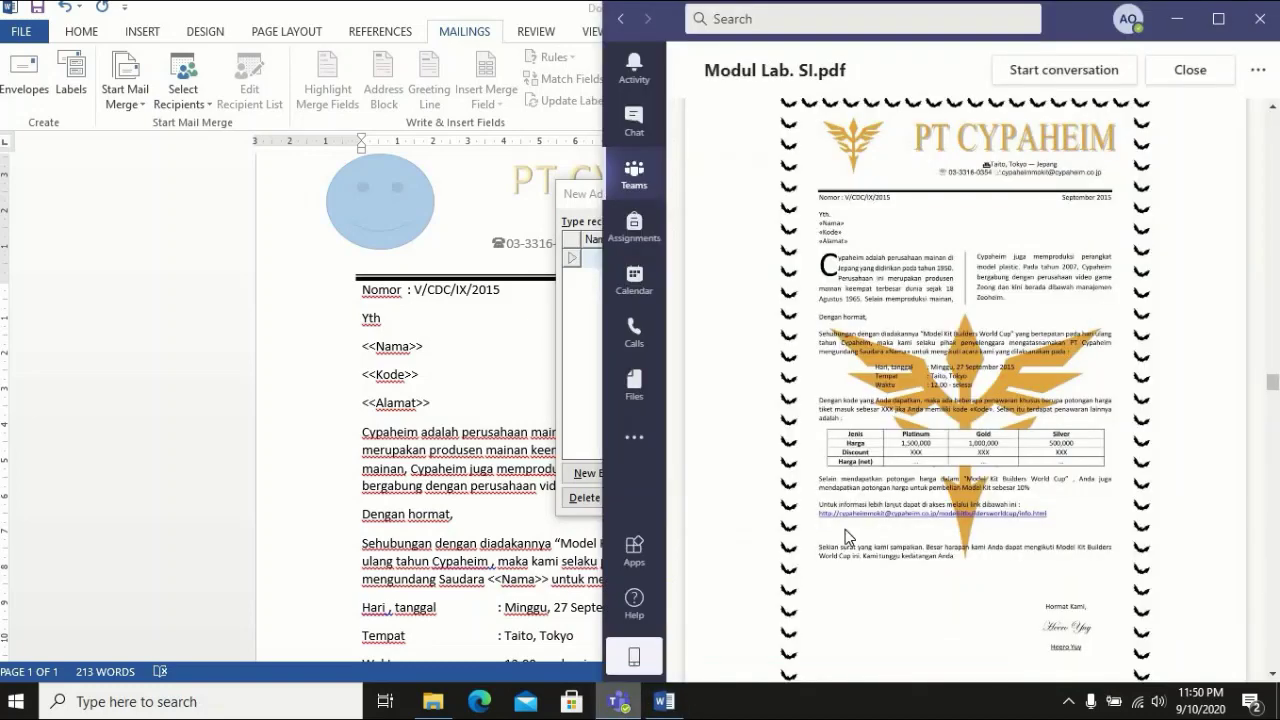
click(1273, 675)
click(1273, 679)
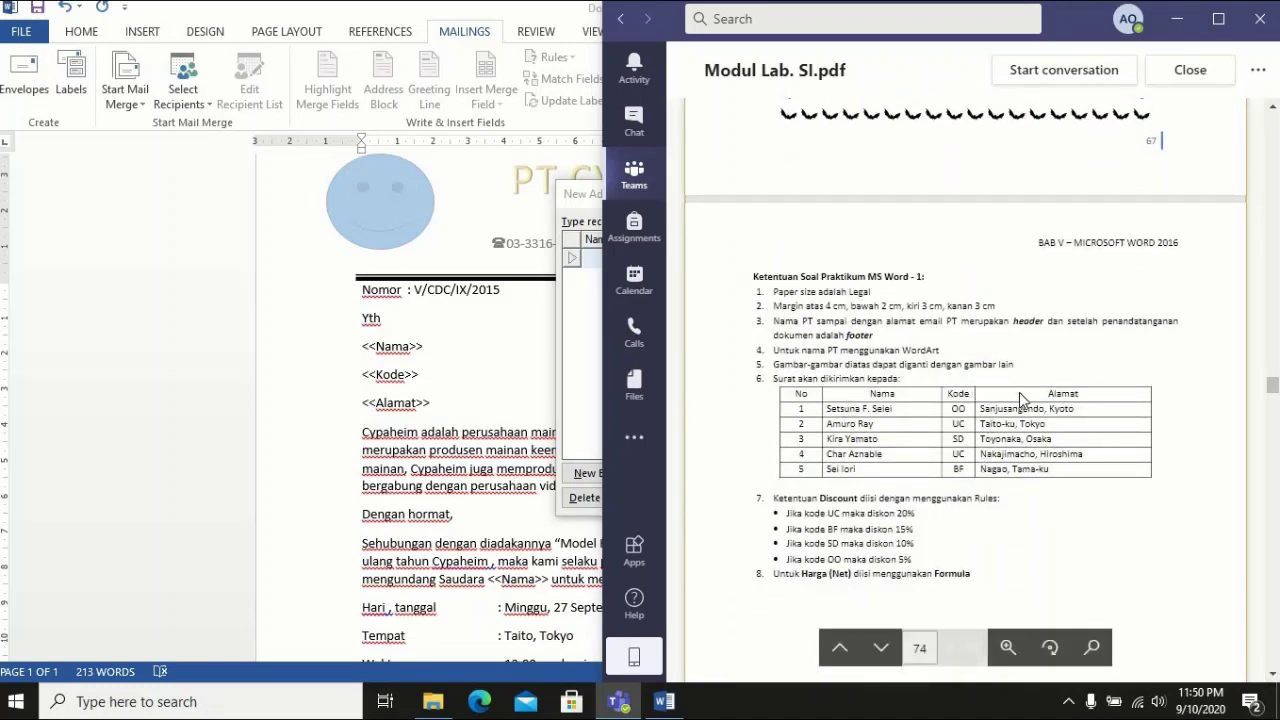
click(593, 187)
drag(620, 200, 202, 229)
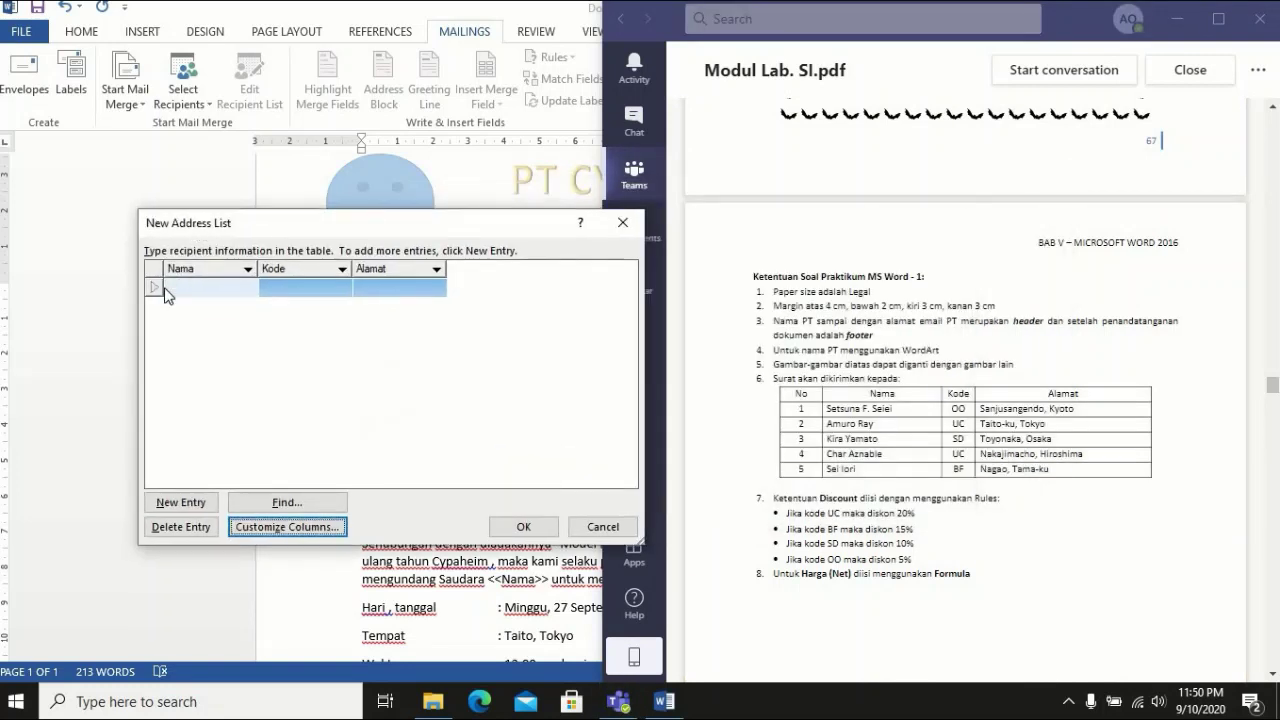
Enter recipient 1 from the PDF table in the address list, with the full name, Kode OO and the address
click(190, 288)
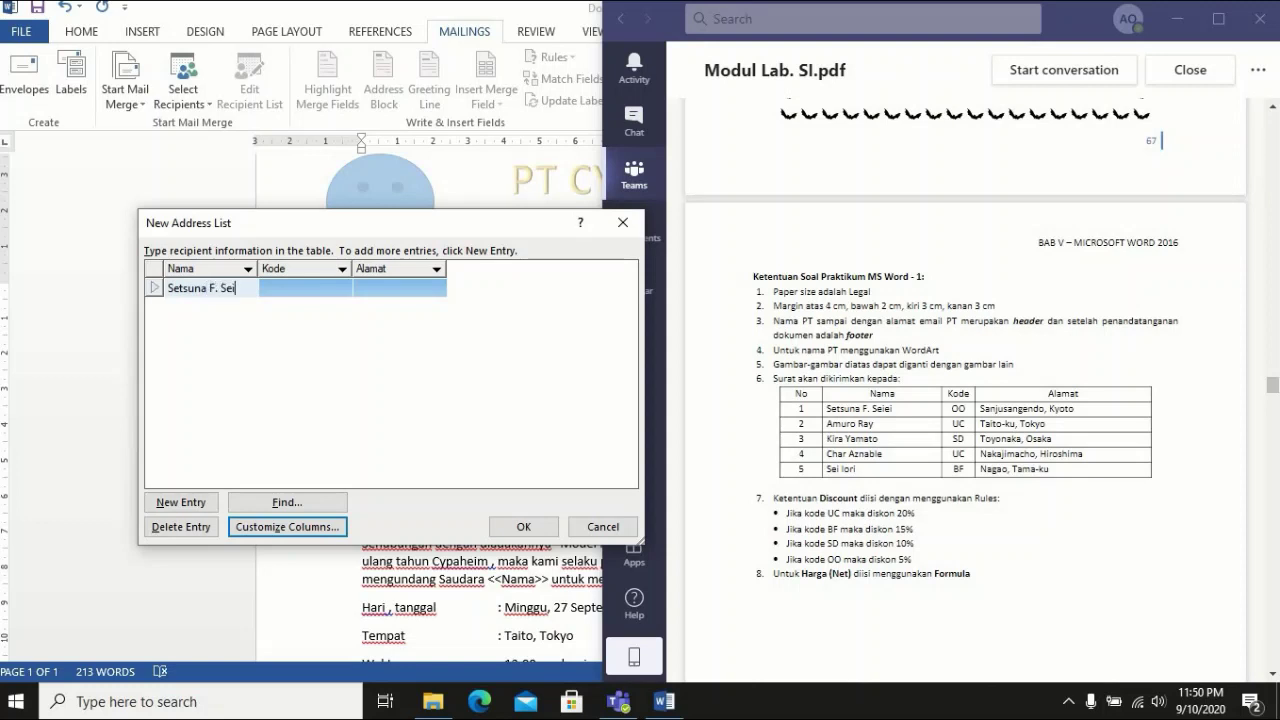
text(Setsuna F. Seiei)
key(Tab)
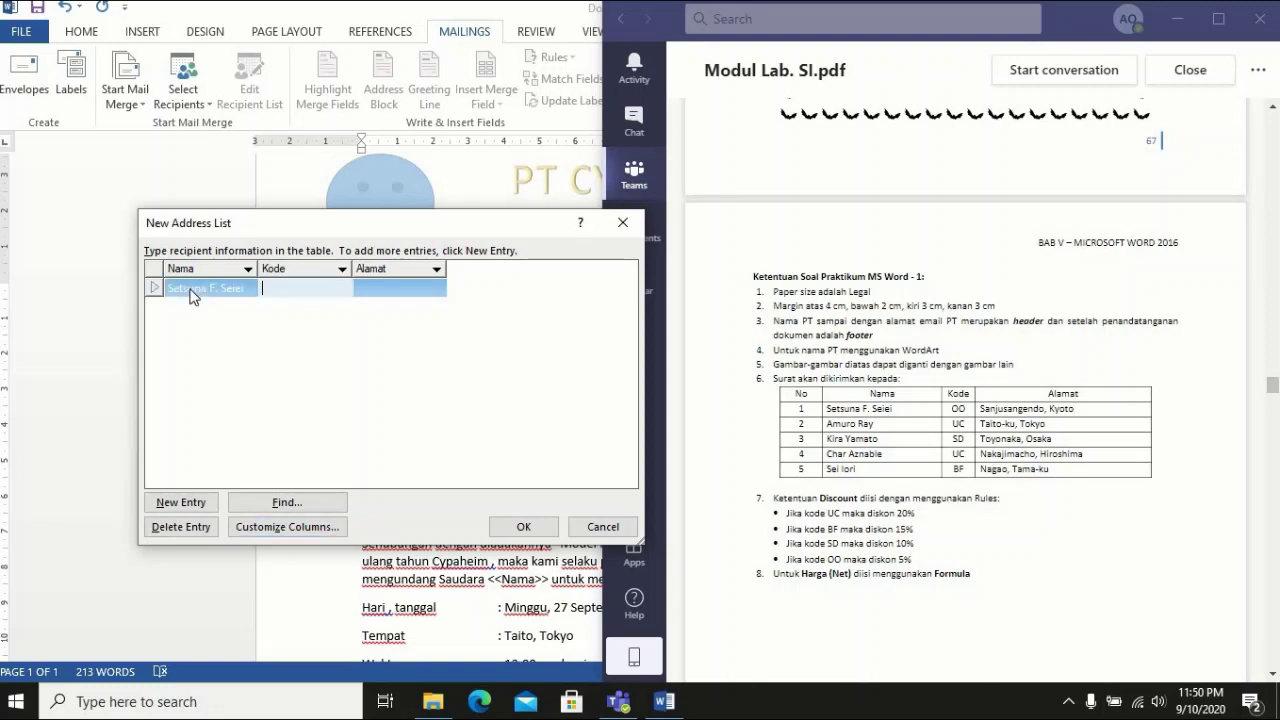
text(oo)
key(BackSpace)
key(BackSpace)
text(OO)
key(Tab)
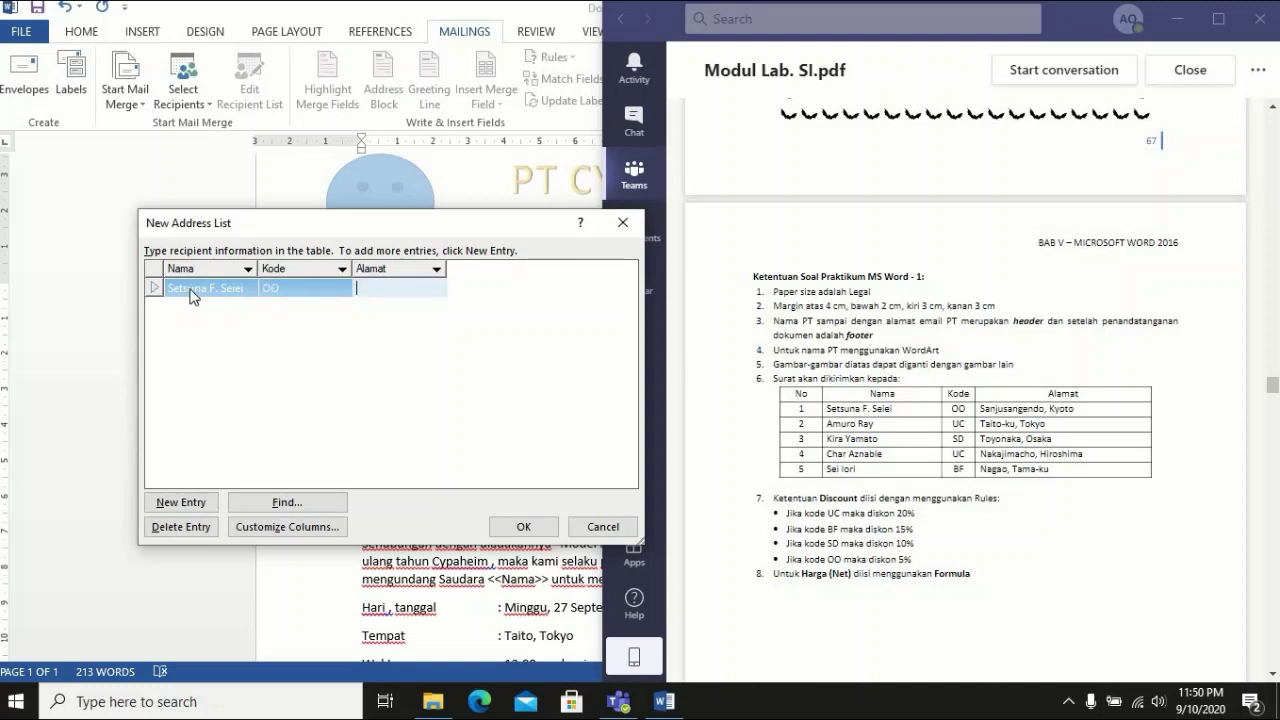
text(Sanjusangen)
text(do, Kyoto)
key(Tab)
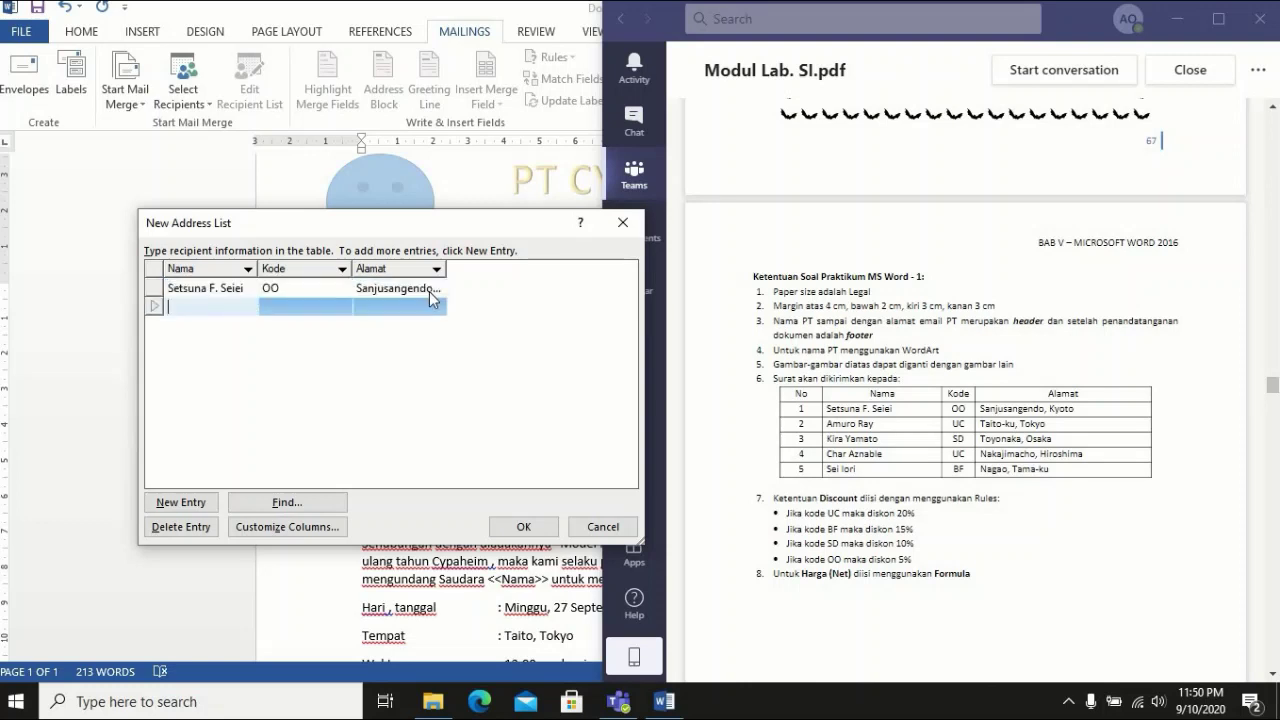
Add recipient 2 from the PDF table as a new entry, with the full name, Kode UC and the address
click(202, 506)
click(228, 303)
text(Amuro Ray)
key(Tab)
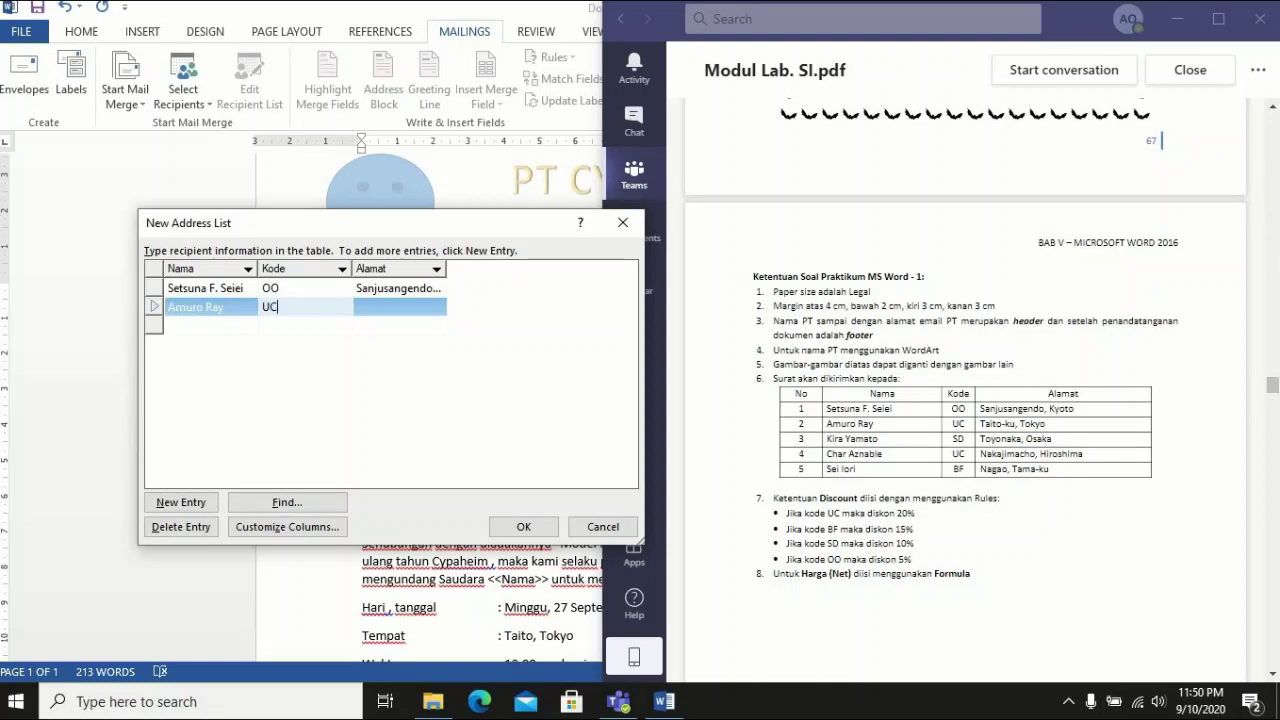
text(UC)
key(Tab)
text(Ta)
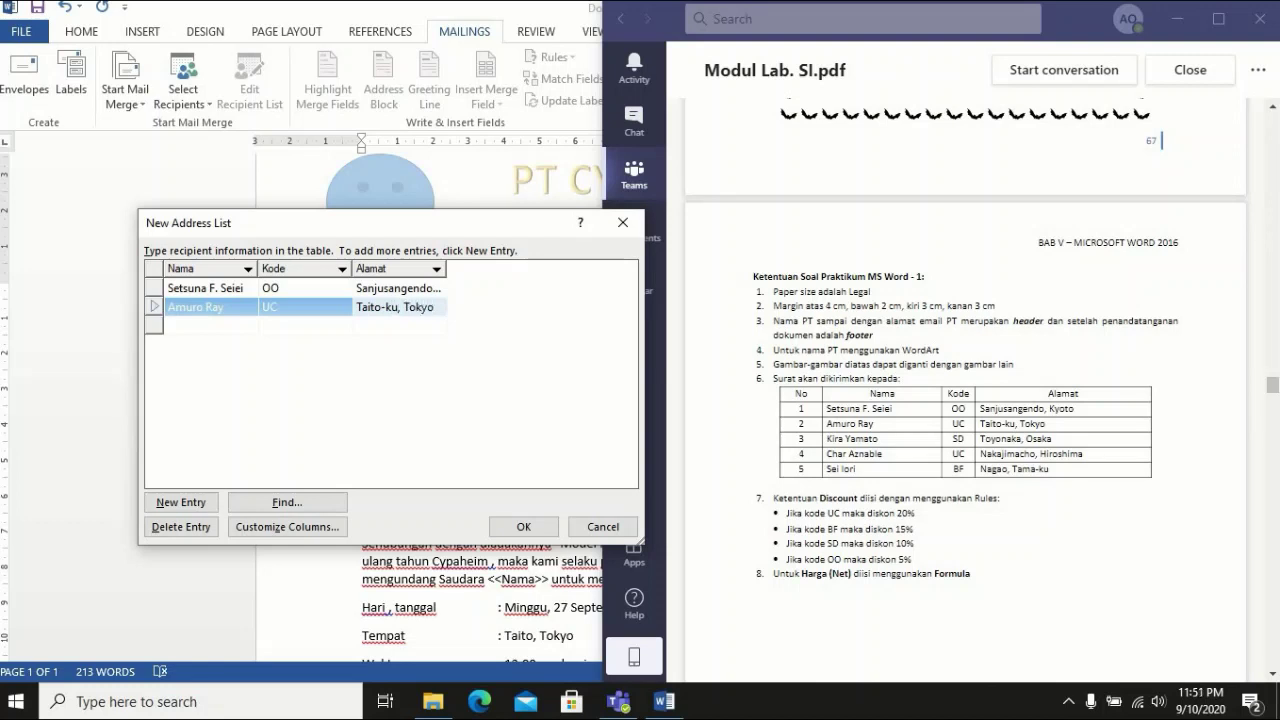
key(Tab)
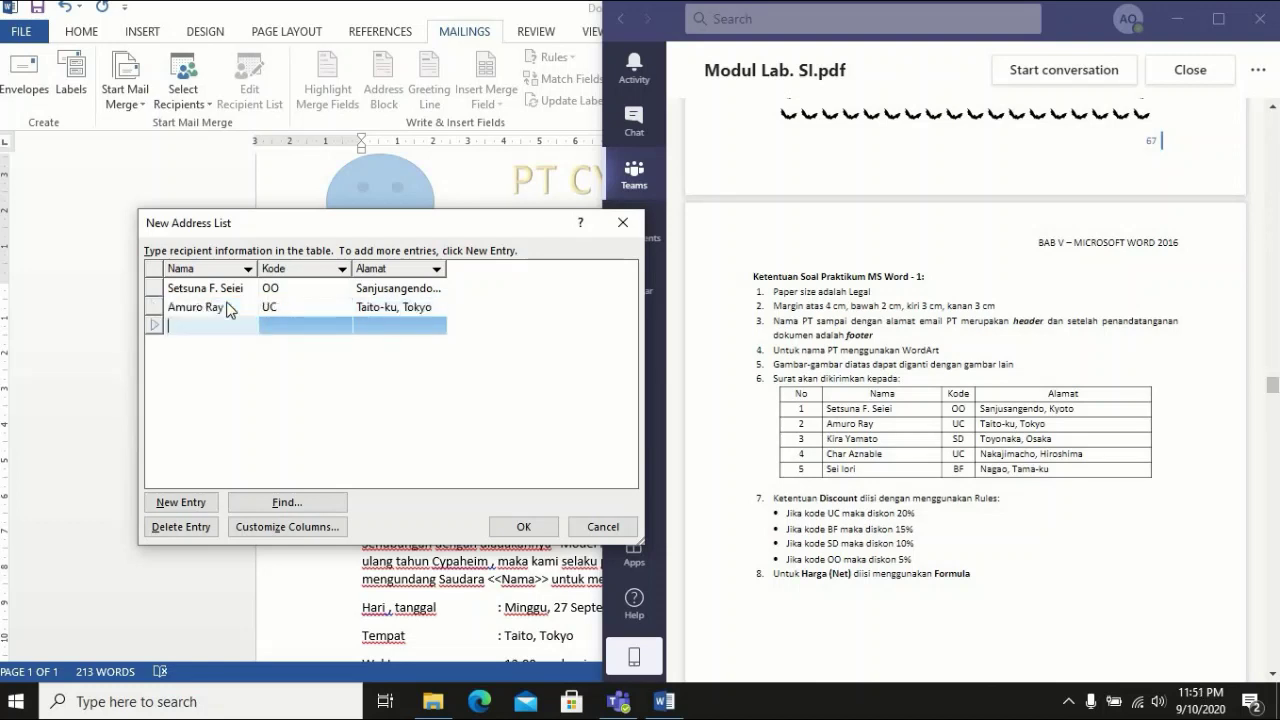
Enter recipient 3 from the PDF table in the address list, with the full name, Kode SD and the address
text(Kira Yamato)
key(Tab)
text(S)
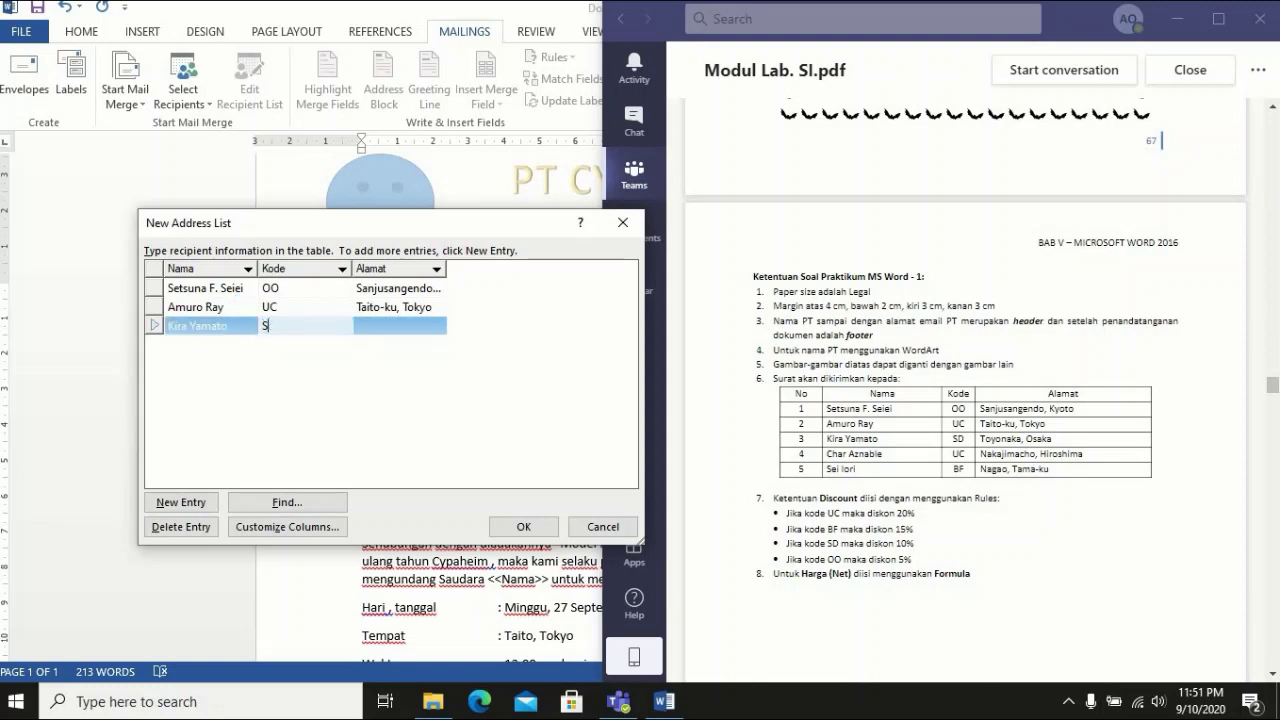
text(D)
key(Tab)
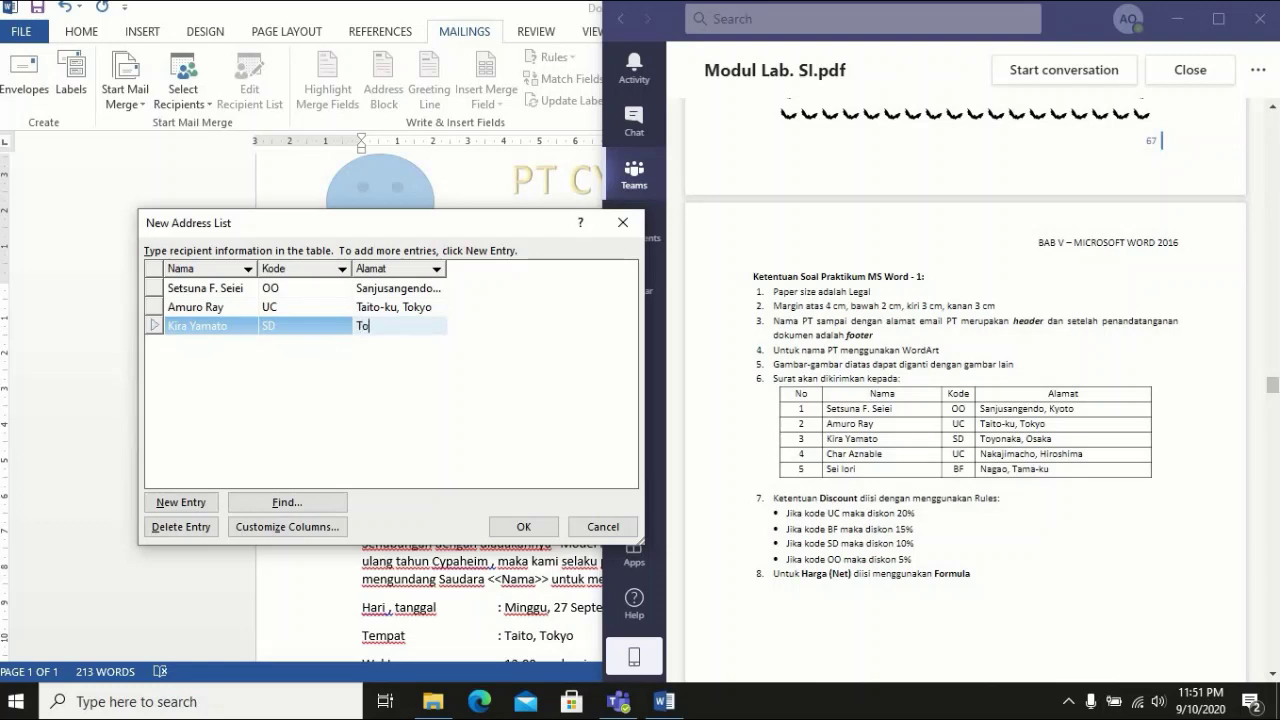
key(BackSpace)
key(BackSpace)
key(Tab)
Enter recipient 4 from the PDF table in the address list, with the full name, Kode UC and the address
text(C)
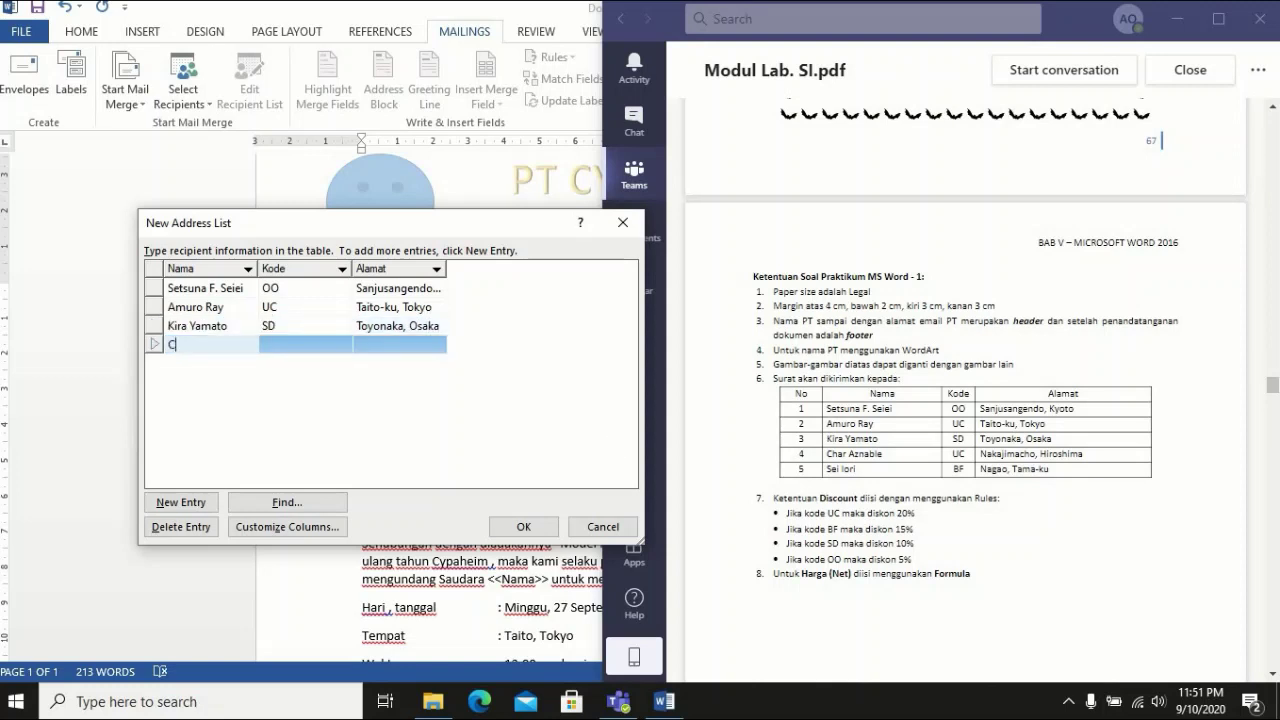
text(har Aznable)
key(Tab)
text(UC)
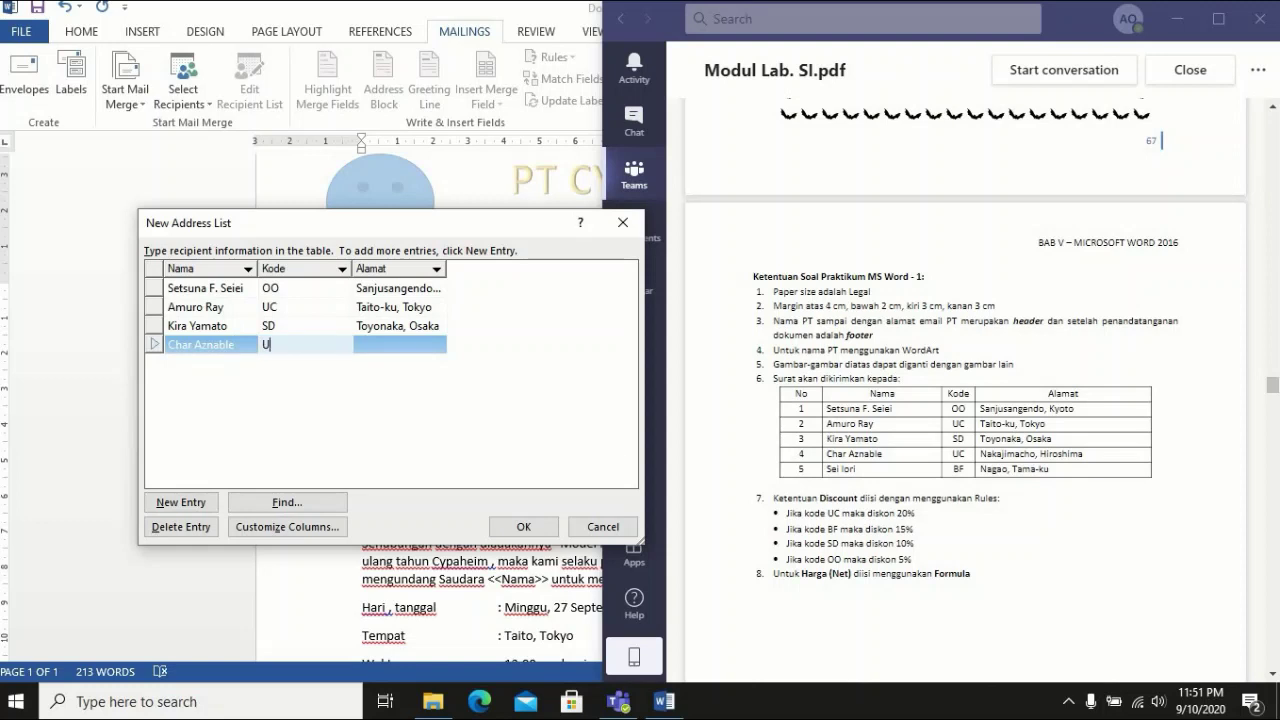
key(Tab)
text(Naka)
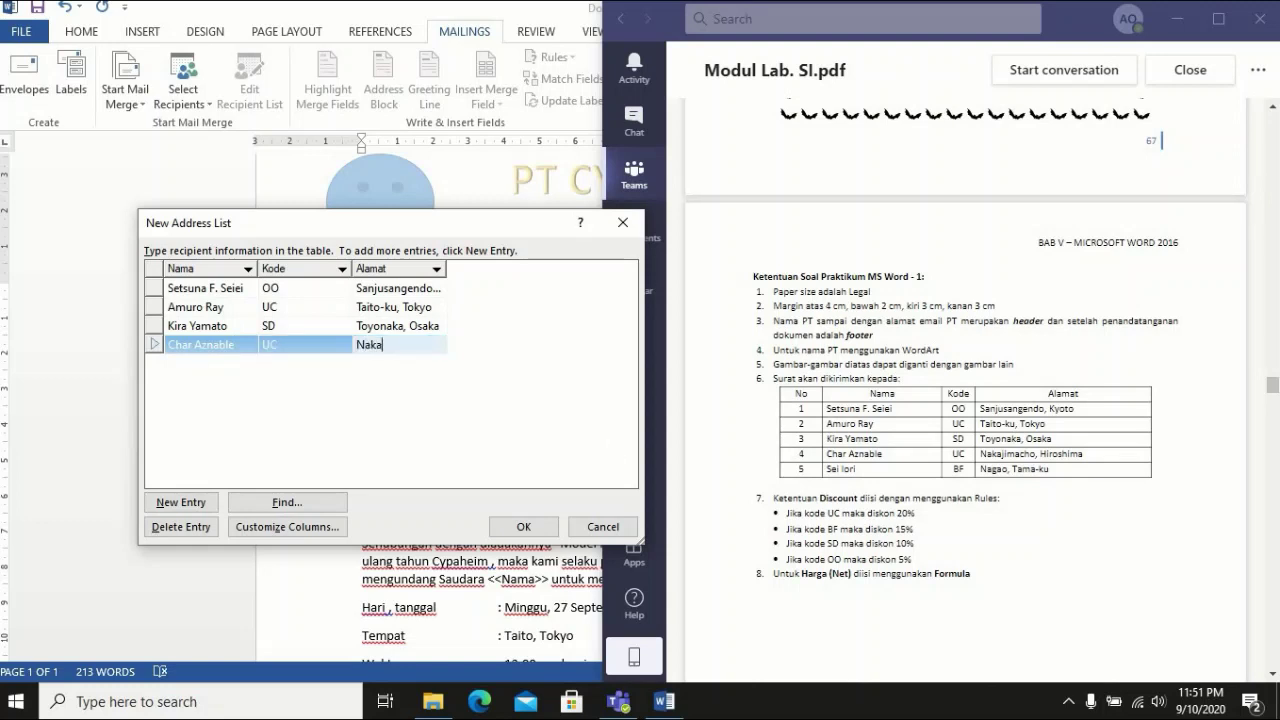
text(jimach)
text(o, Hiroshima)
key(Tab)
Enter recipient 5 from the PDF table with the full name, Kode BF and the address, and confirm the completed address list
text(S)
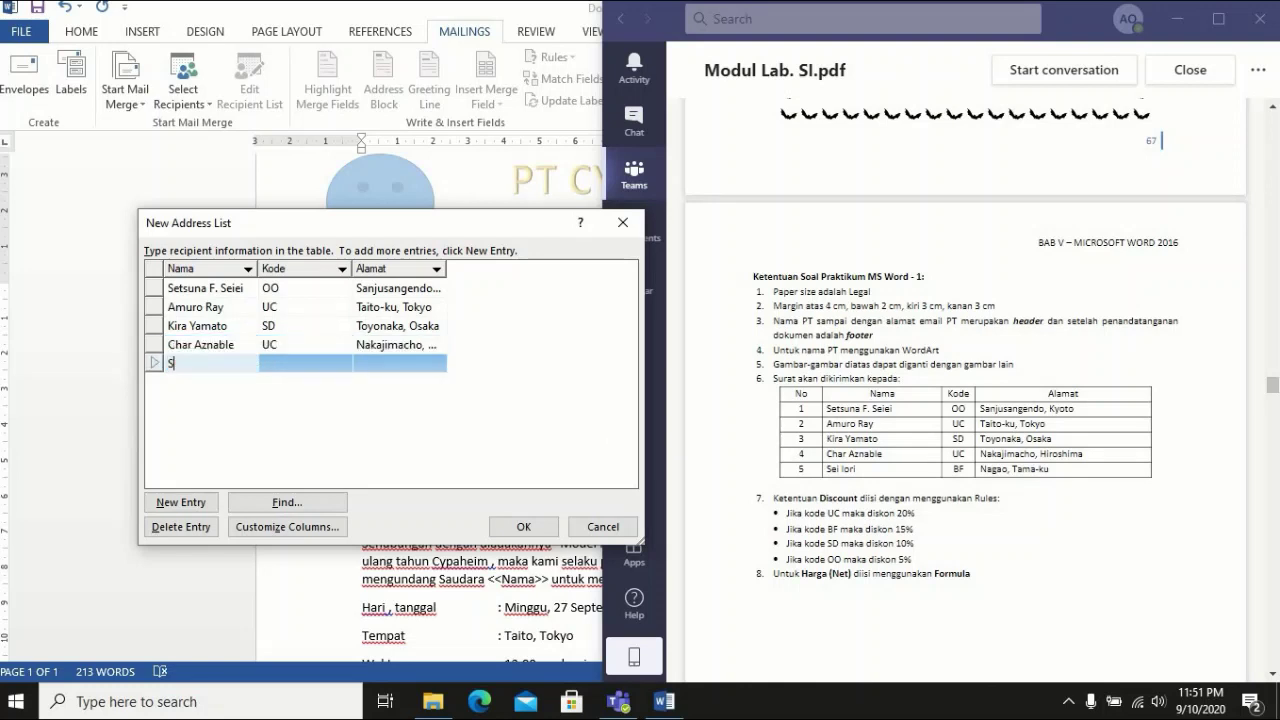
text(ei Lori)
key(Tab)
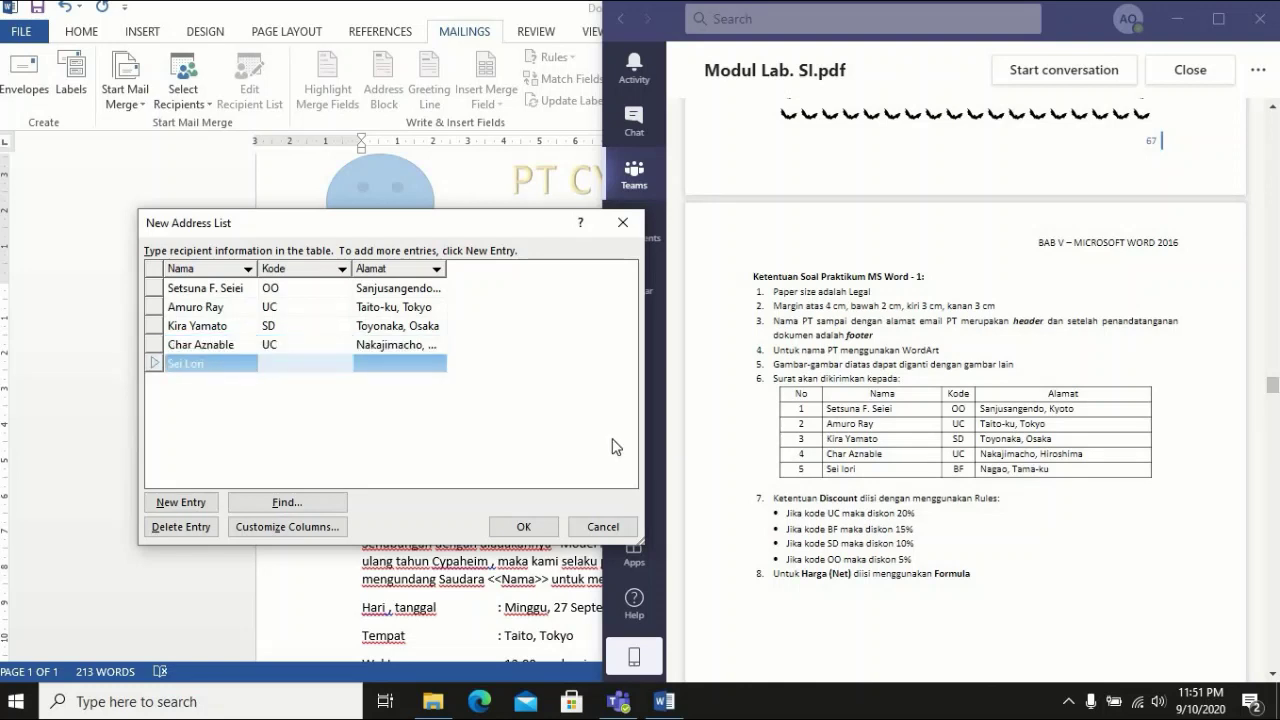
text(BF)
key(Tab)
text(Nagao)
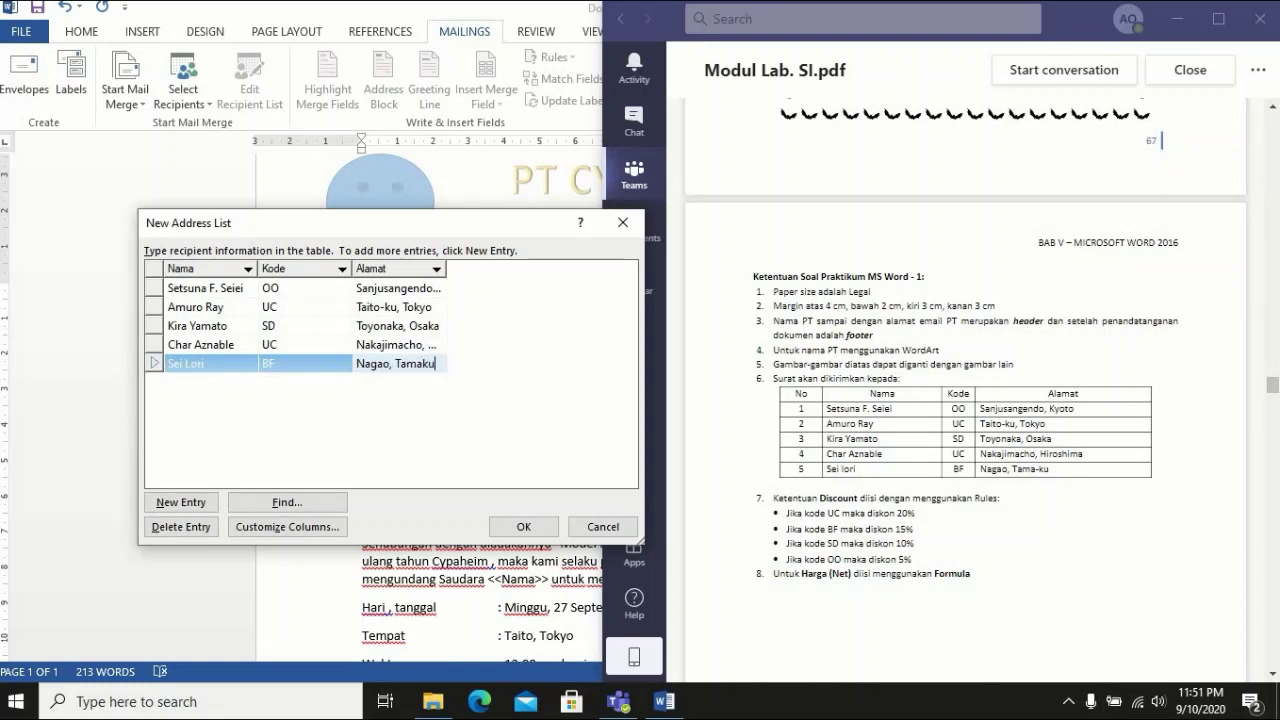
click(540, 524)
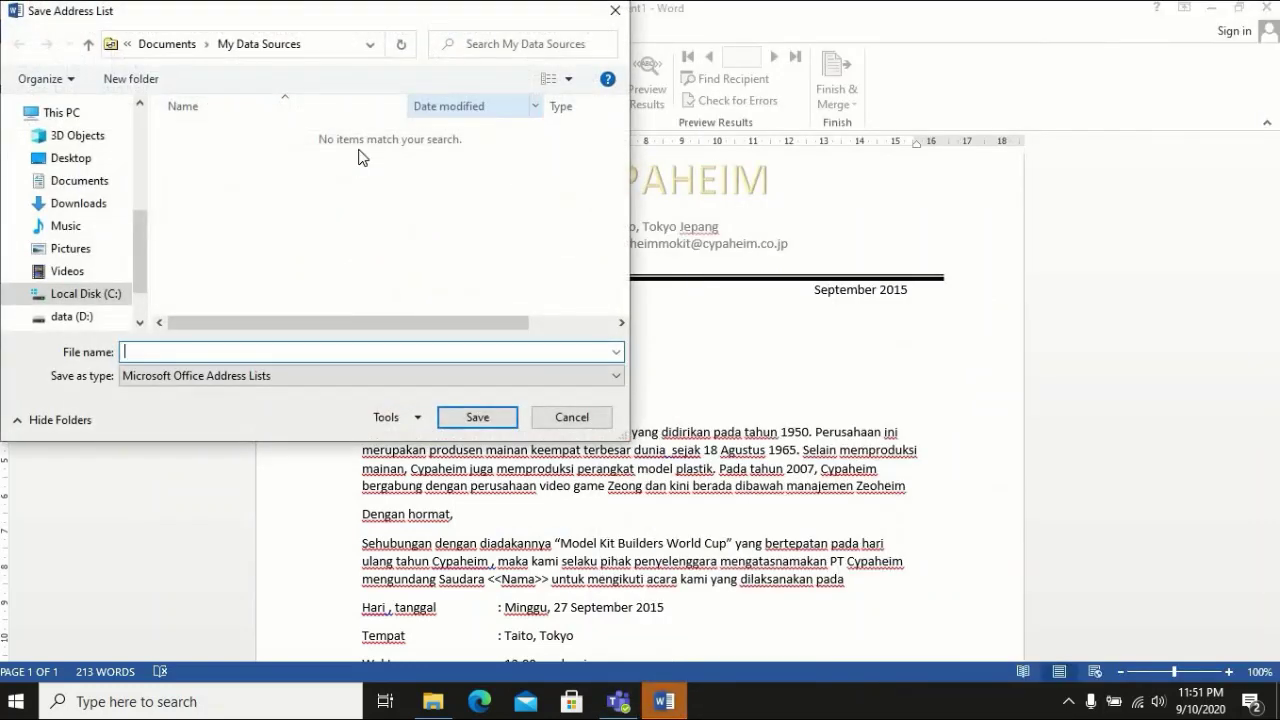
Set the save location to the Pertemuan I folder, inside Asistensi Ganjil 2020-2021 and Lab Sistem Informasi on drive data (D:)
mouse_move(141, 274)
mouse_down()
mouse_move(139, 260)
mouse_move(136, 298)
mouse_up()
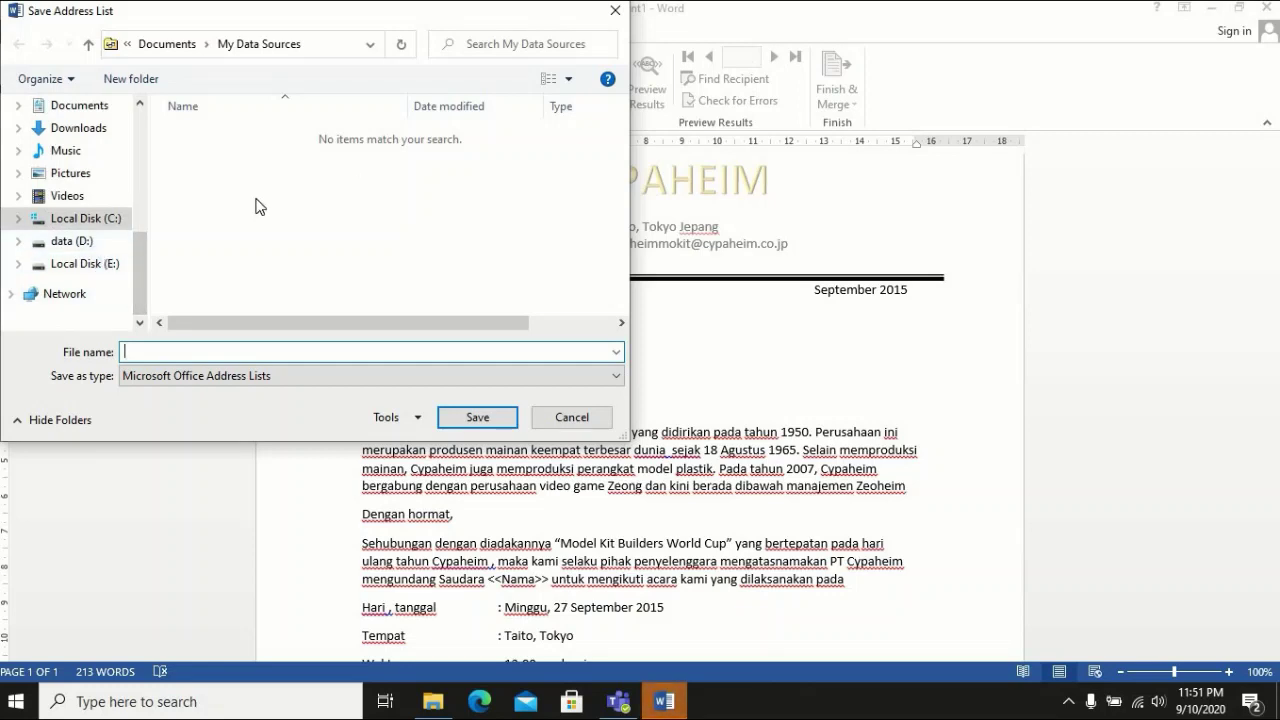
click(75, 250)
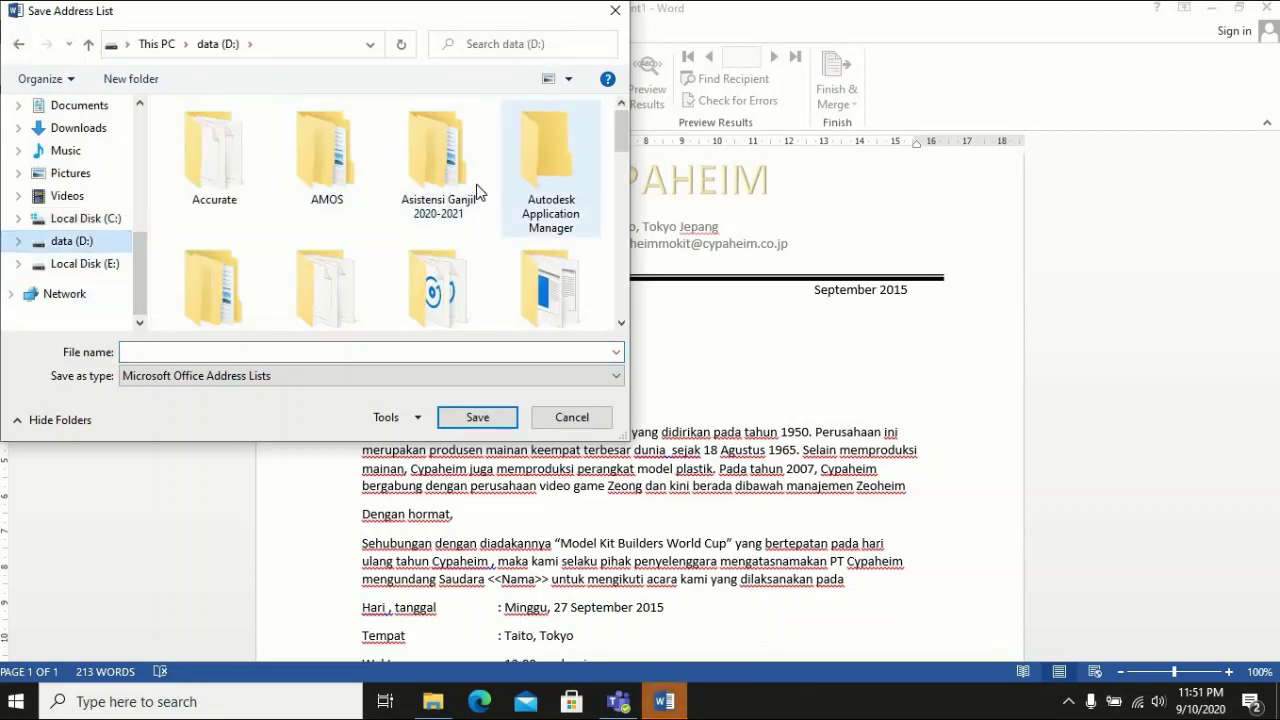
double_click(438, 165)
double_click(365, 135)
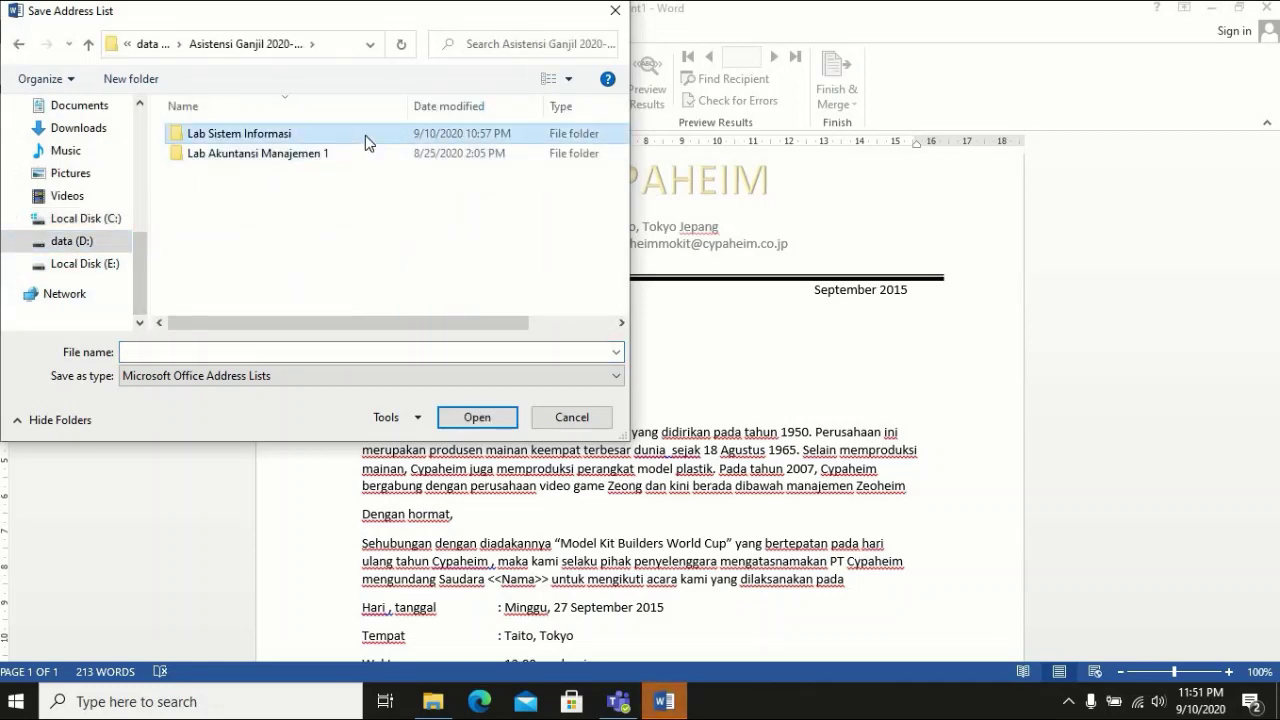
double_click(346, 130)
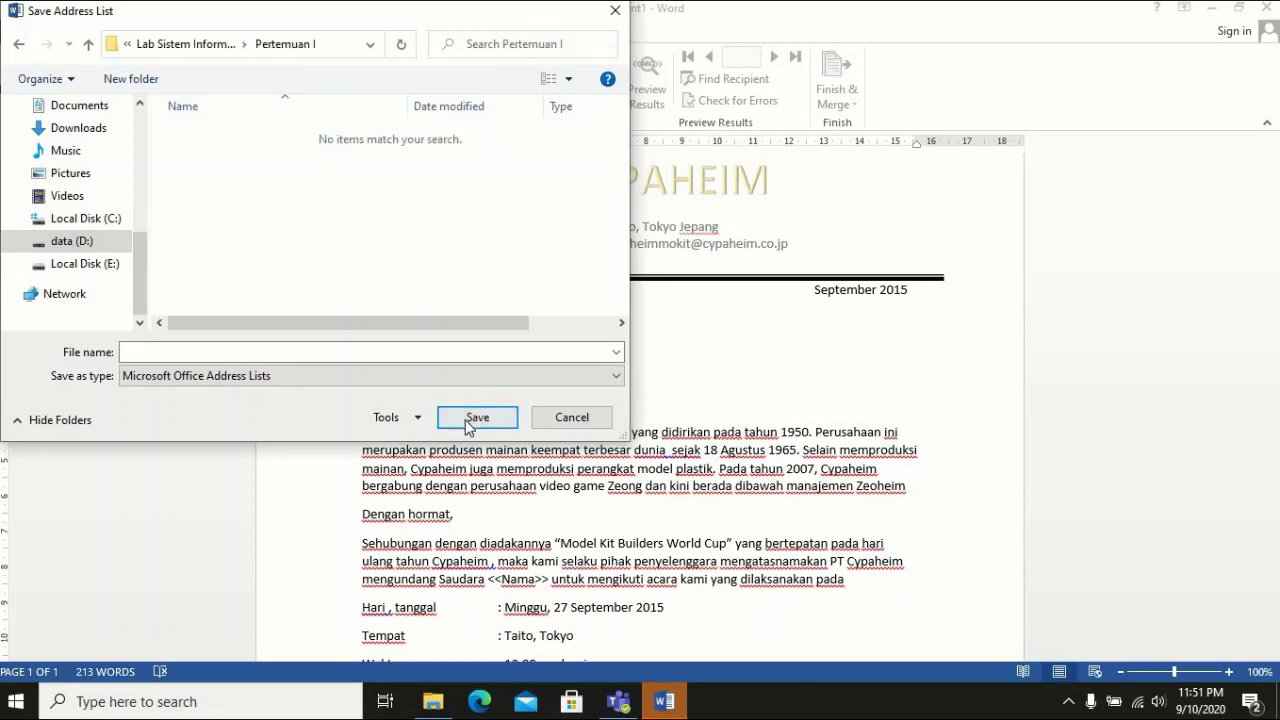
Name the address list PT Cypaheim and save it in the Pertemuan I folder
click(393, 351)
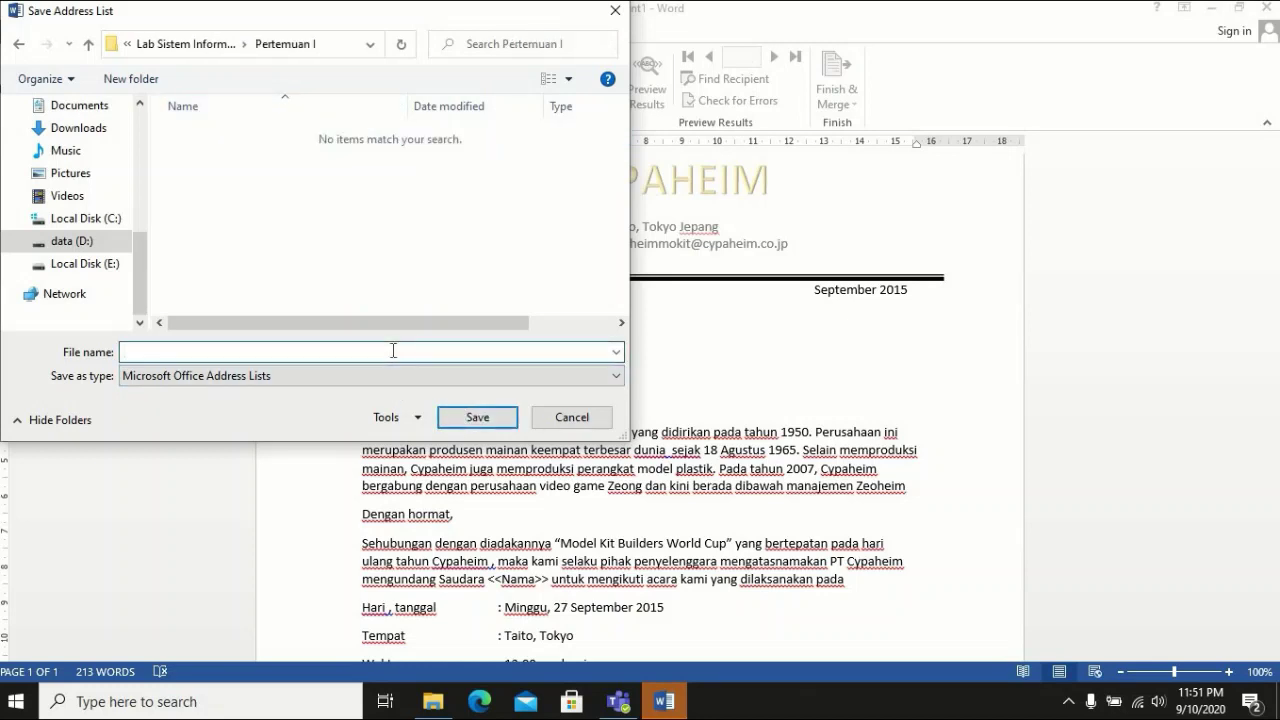
text(O)
key(BackSpace)
text(PT CM)
key(BackSpace)
text(ypaheim)
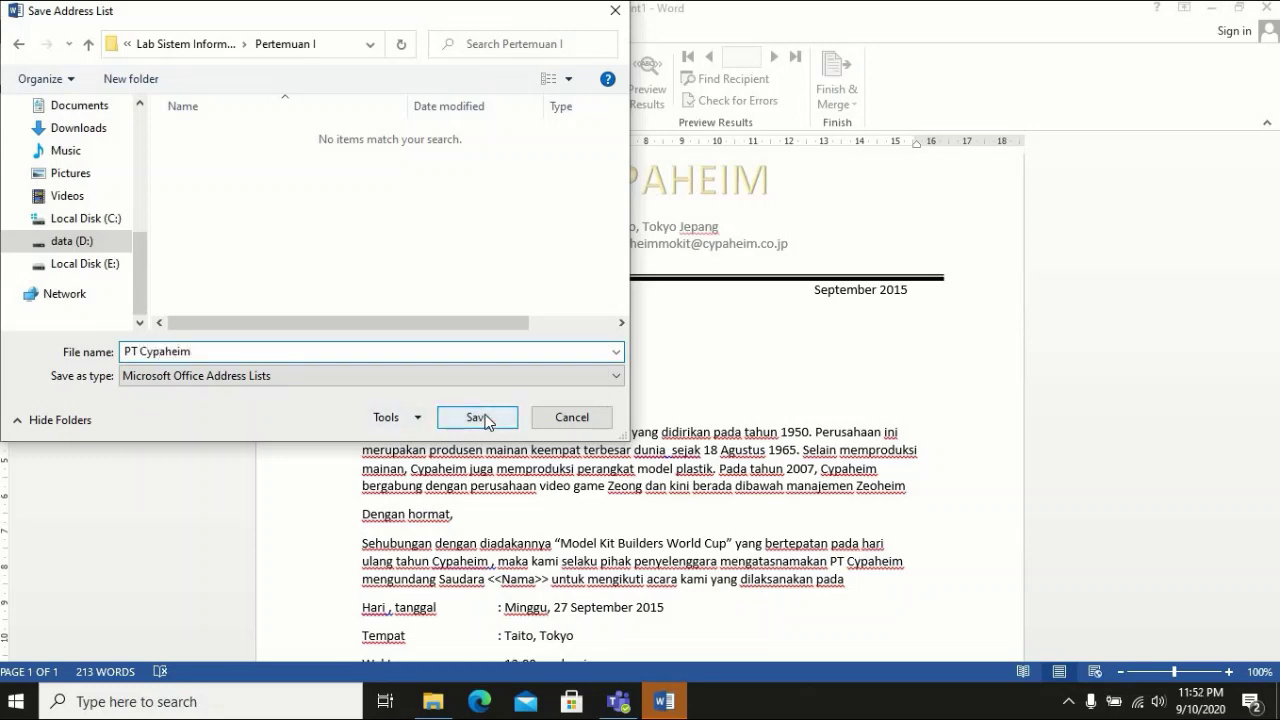
click(485, 415)
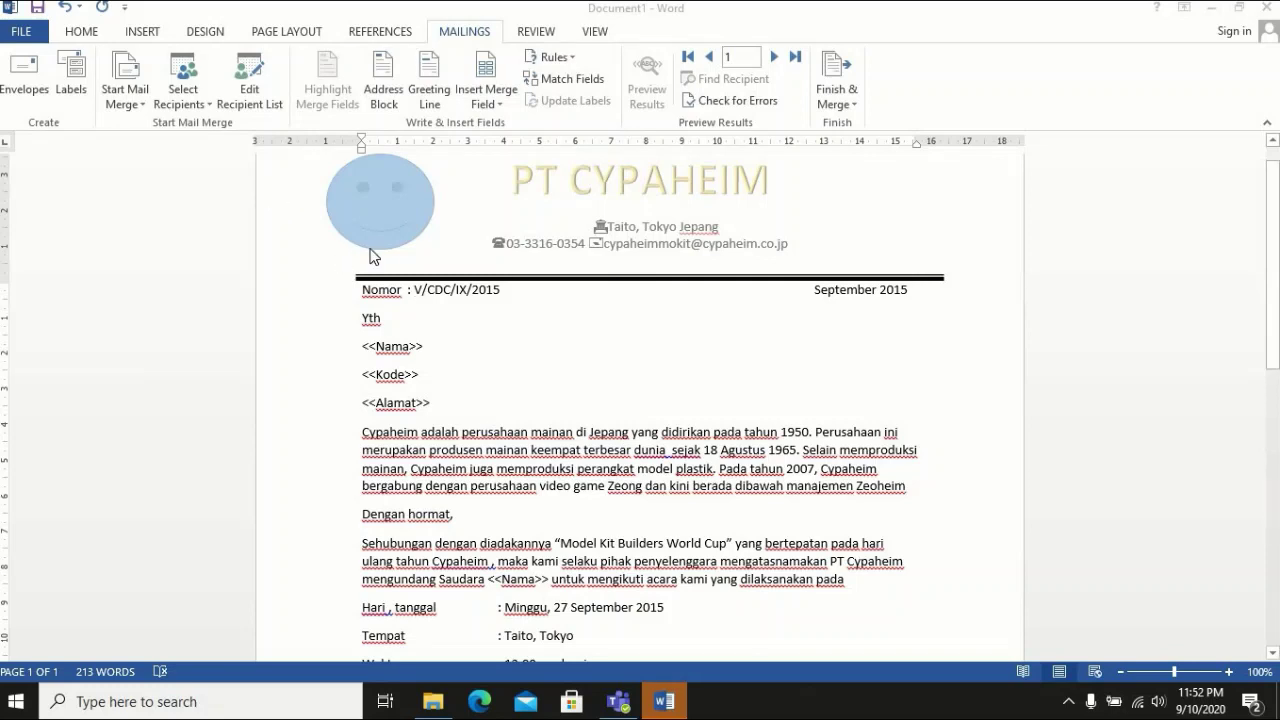
Replace the <<Nama>> placeholder under Yth with the Nama merge field, keeping it on its own line
click(431, 346)
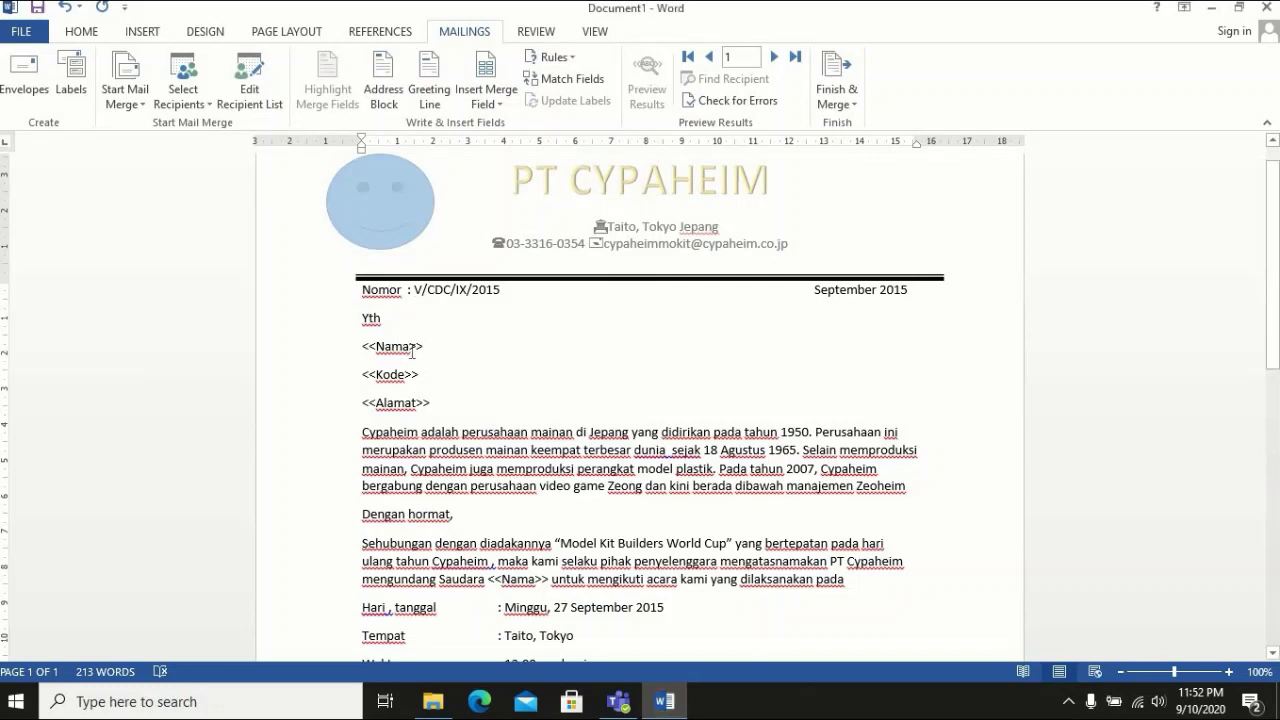
triple_click(410, 350)
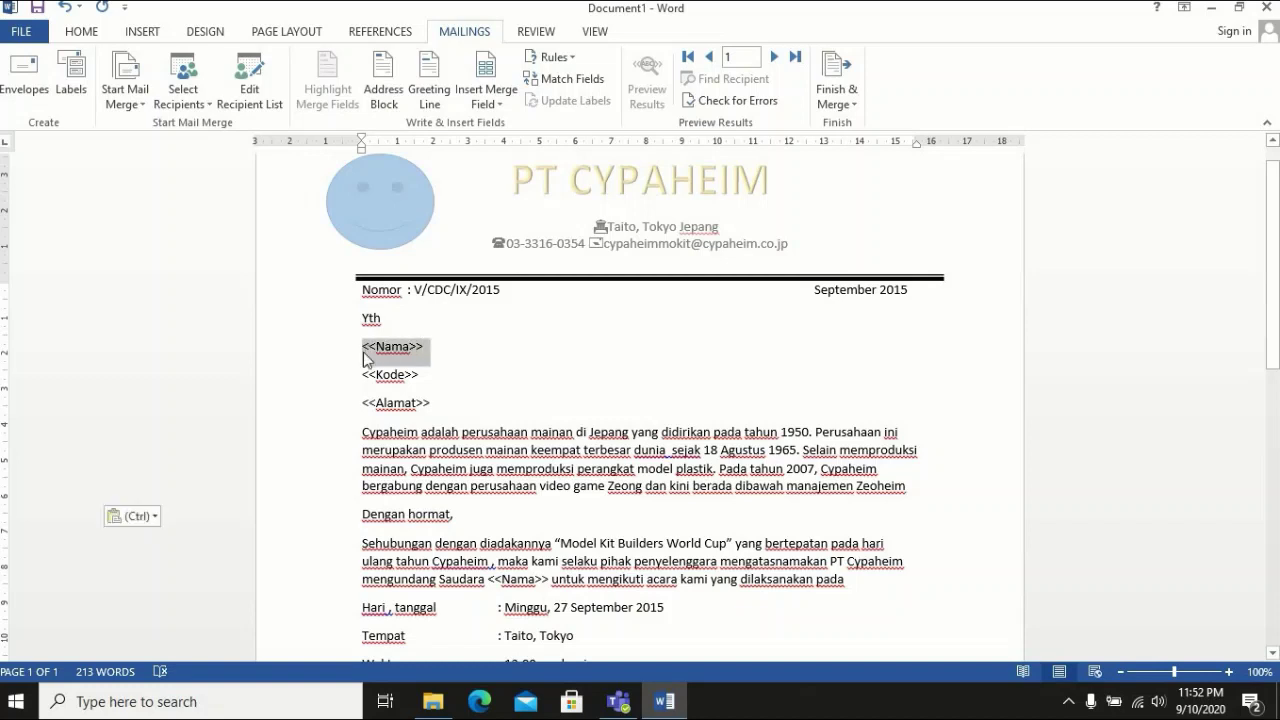
click(484, 70)
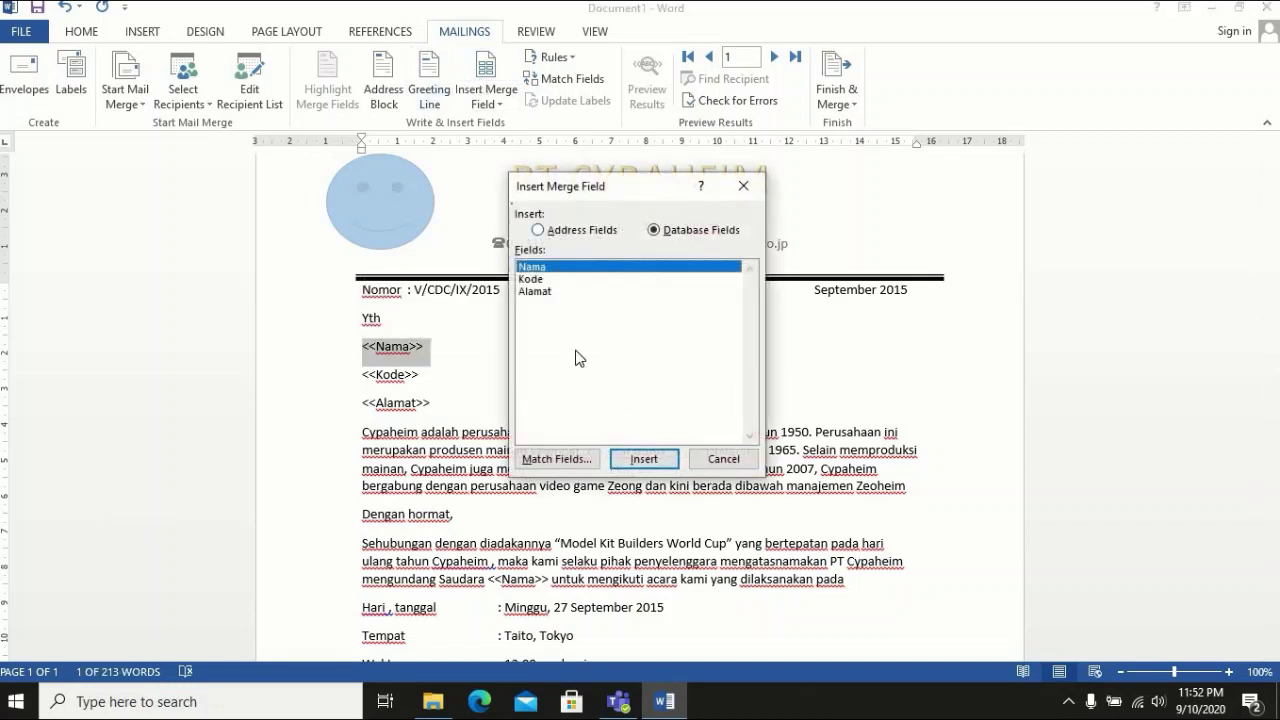
double_click(575, 270)
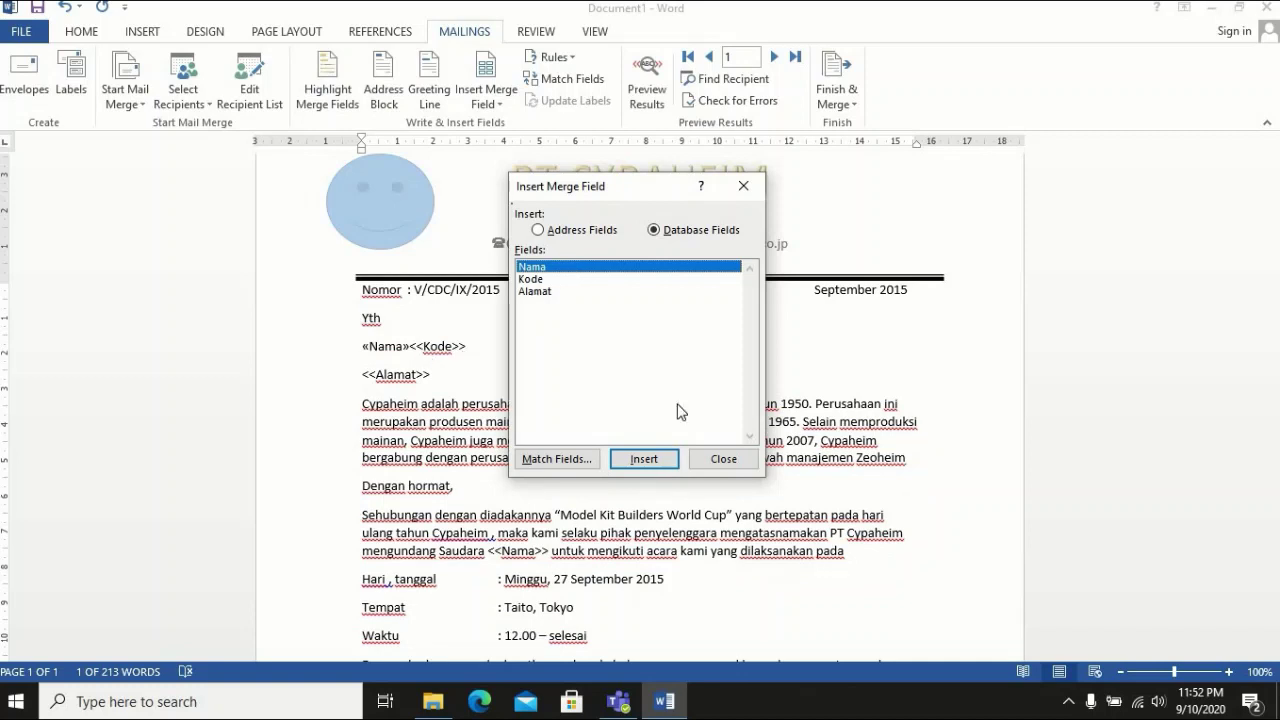
click(743, 185)
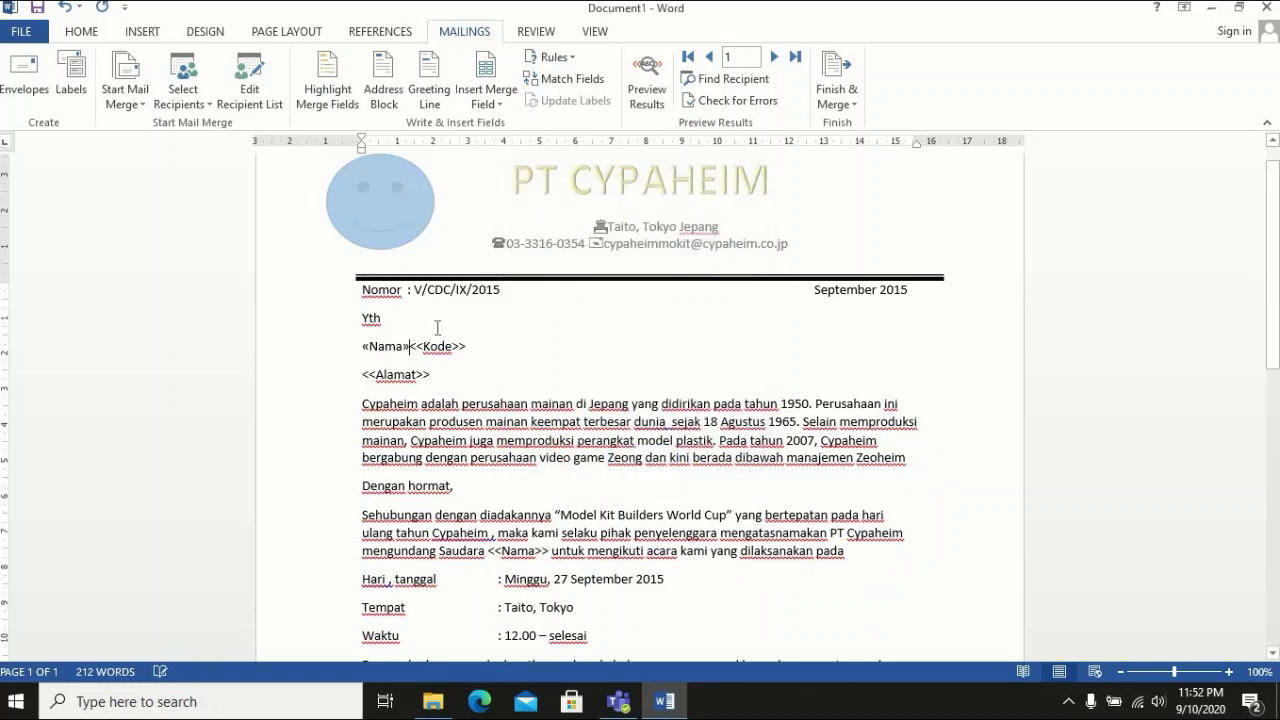
key(Return)
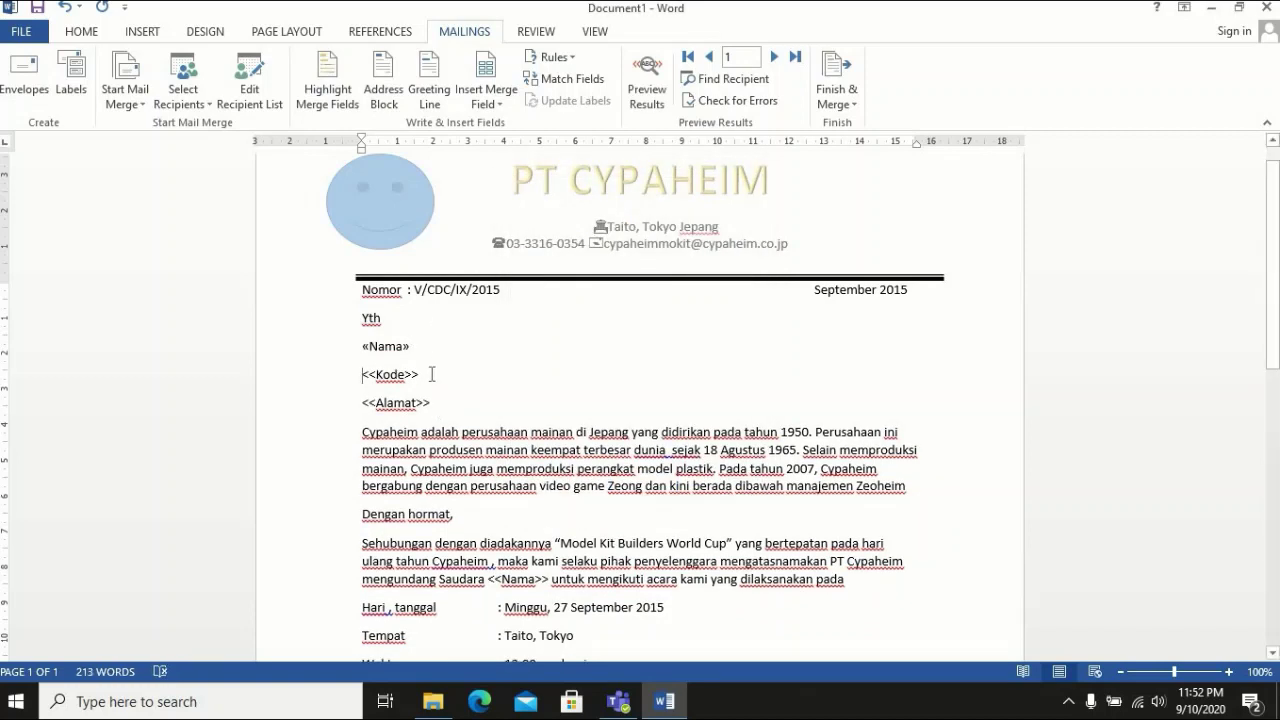
Replace the <<Kode>> and <<Alamat>> placeholders in the recipient block with the Kode and Alamat merge fields, each on its own line
drag(431, 374, 363, 374)
click(495, 98)
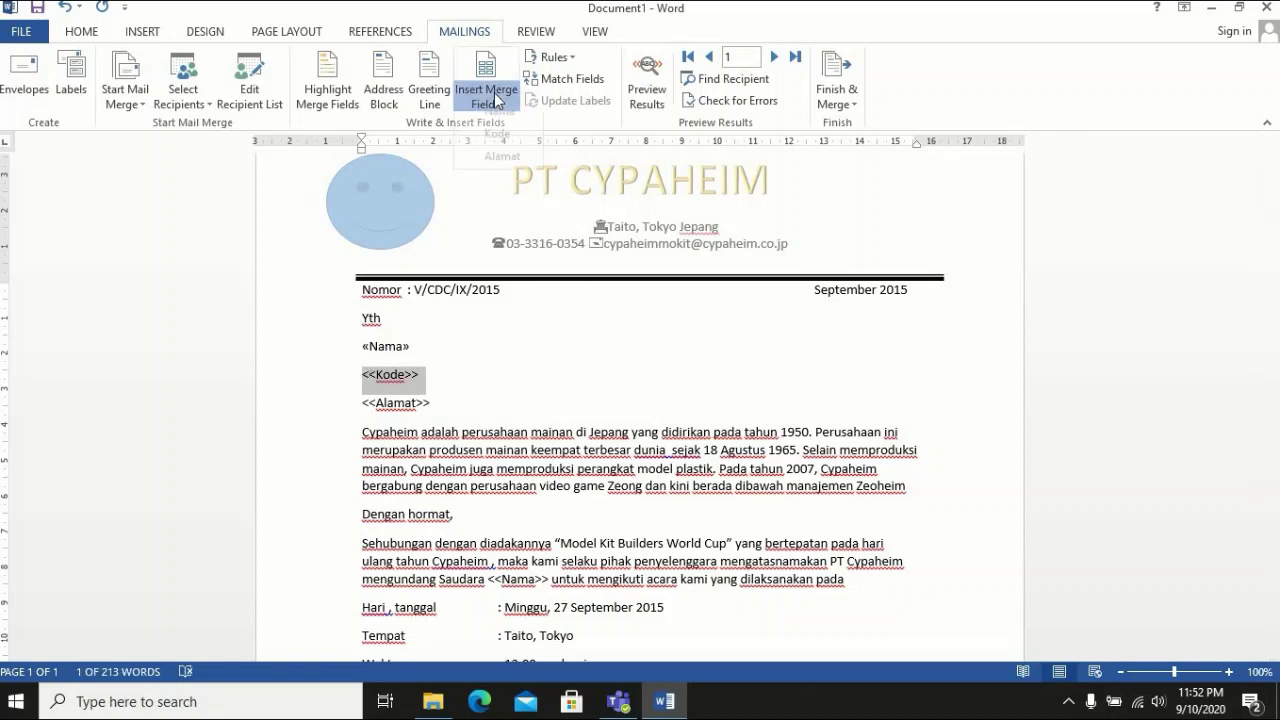
click(500, 150)
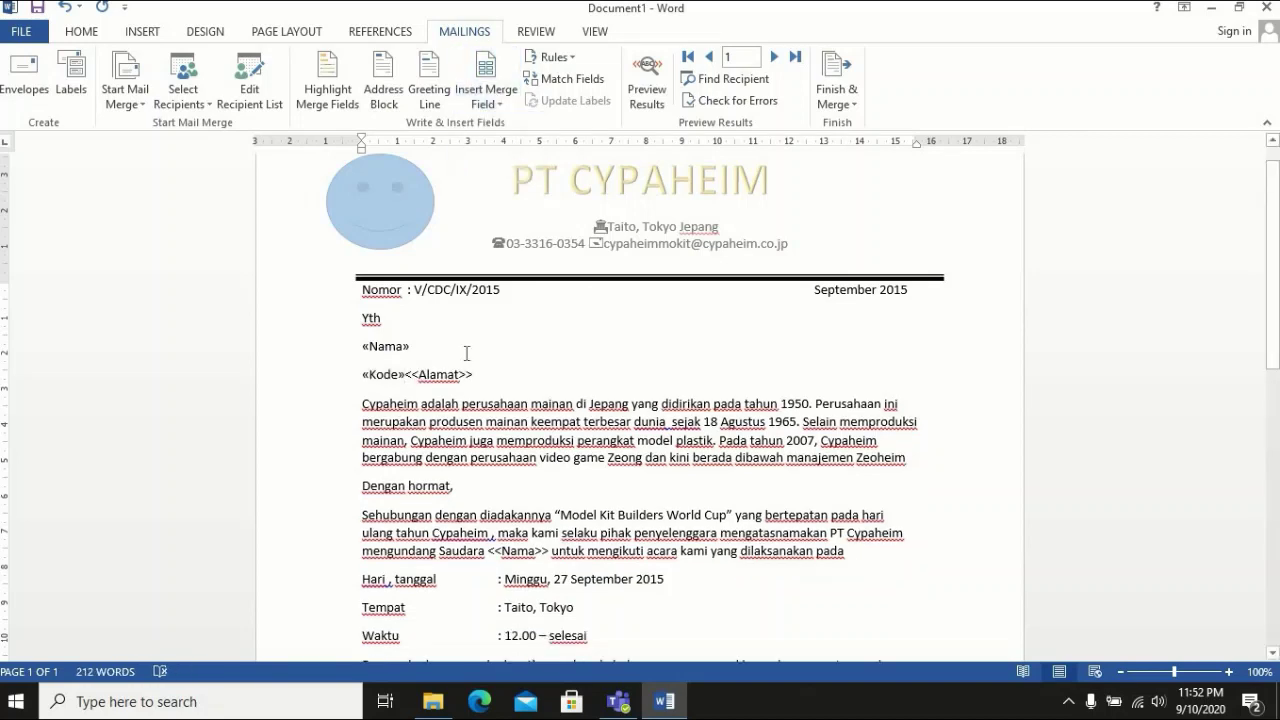
key(Return)
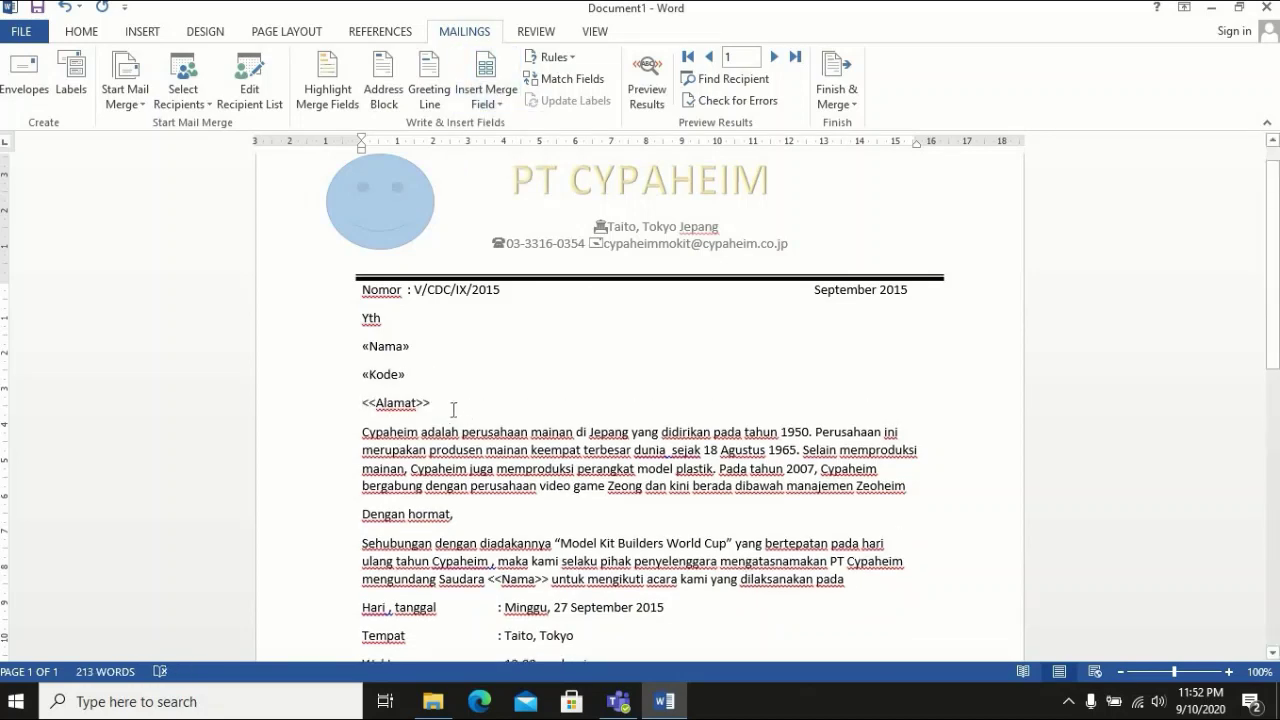
drag(452, 404, 362, 406)
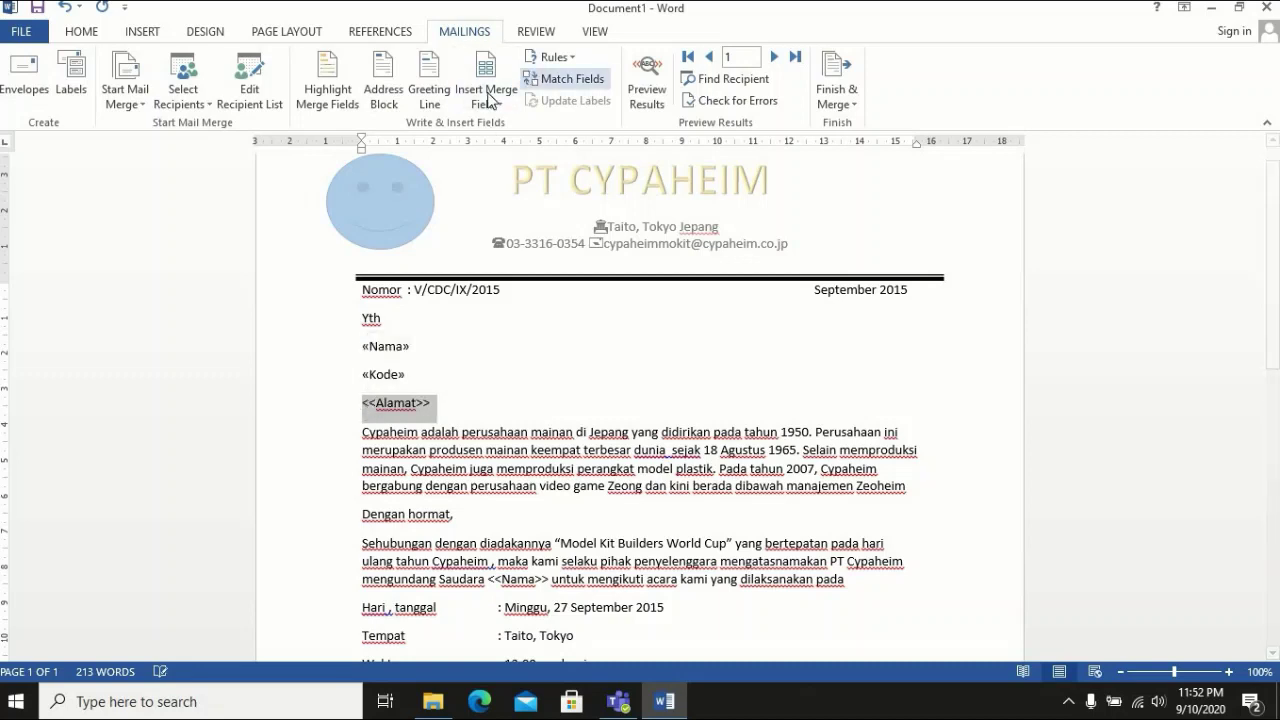
click(487, 98)
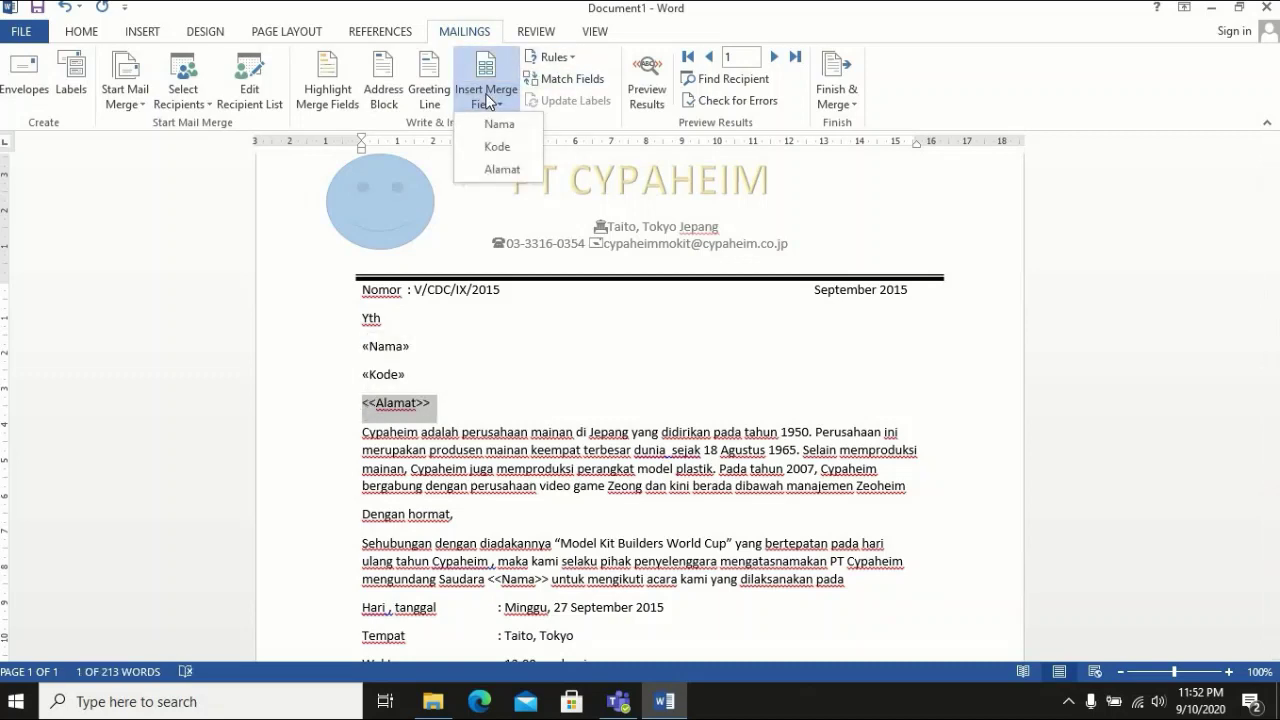
click(502, 170)
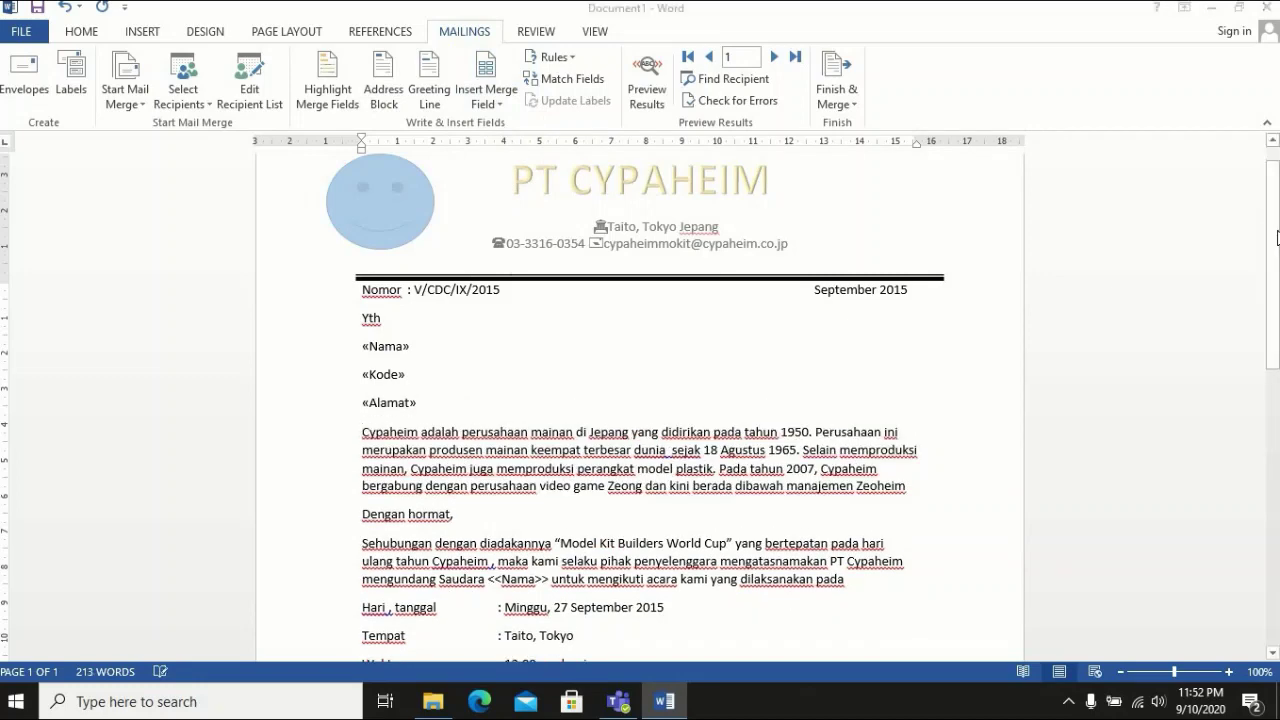
Replace the <<Nama>> placeholder after "mengundang Saudara" with the Nama merge field
scroll(628, 337, down, 3)
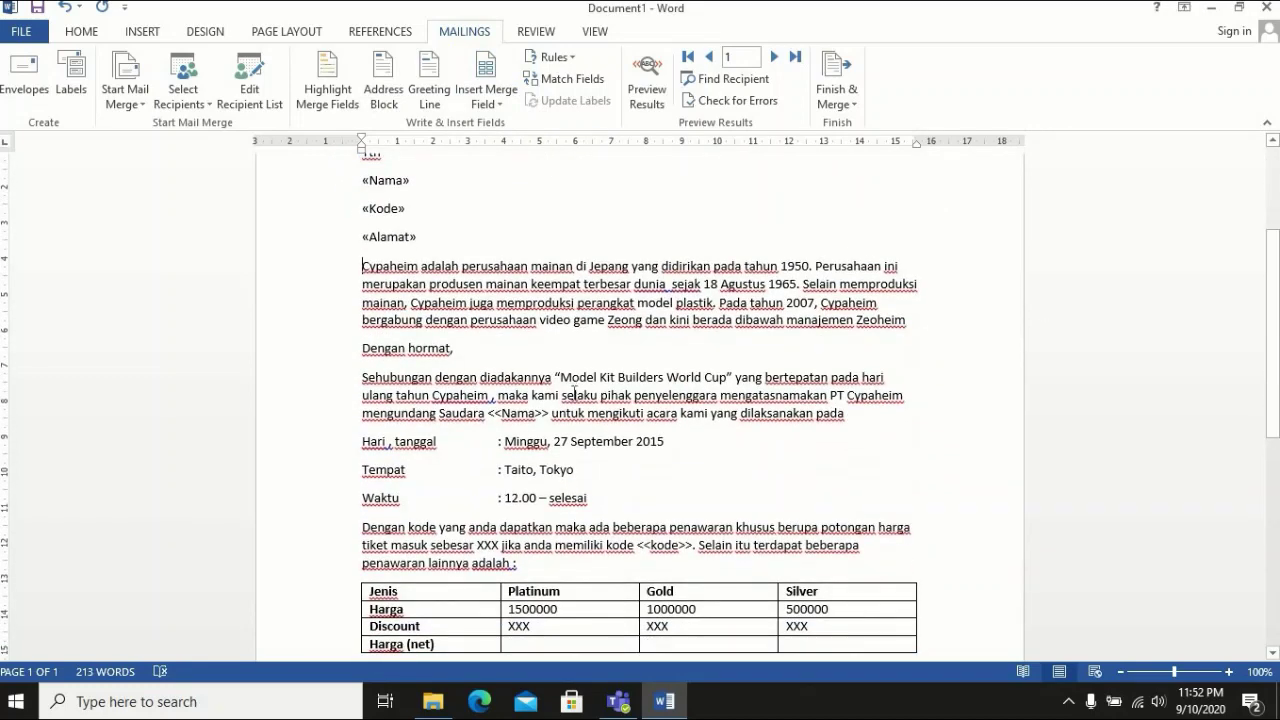
drag(550, 413, 488, 418)
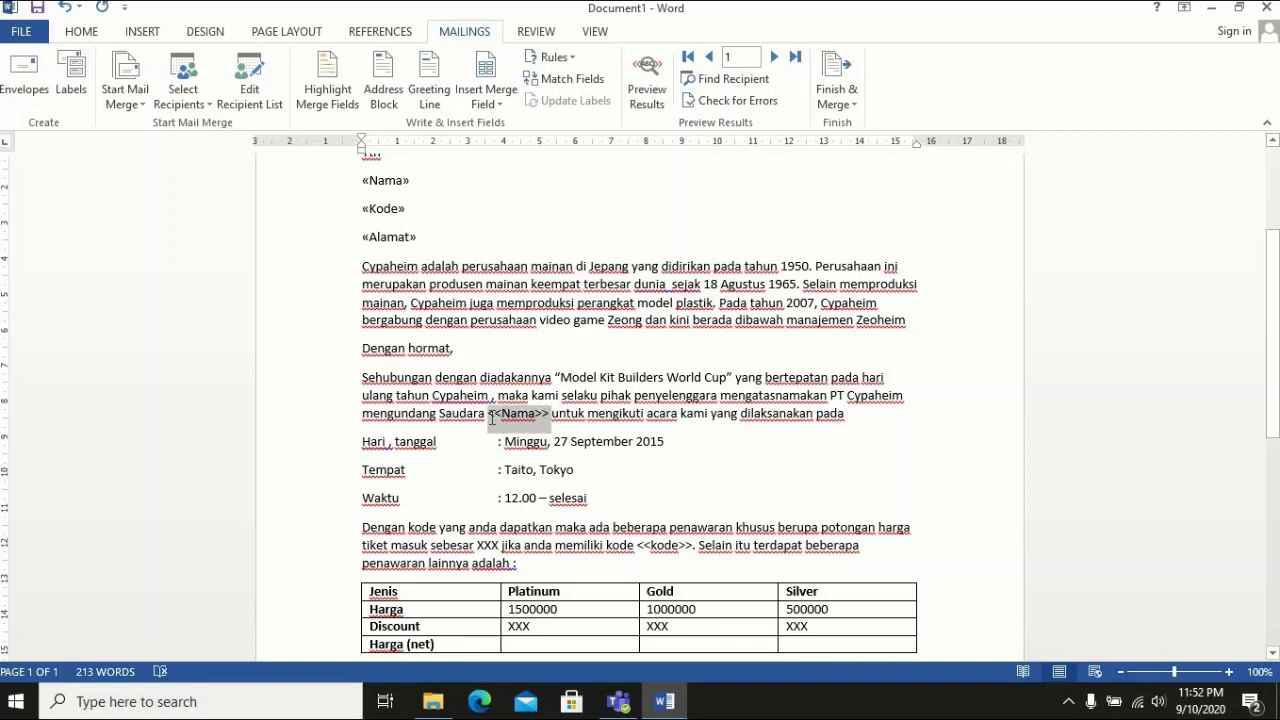
click(486, 68)
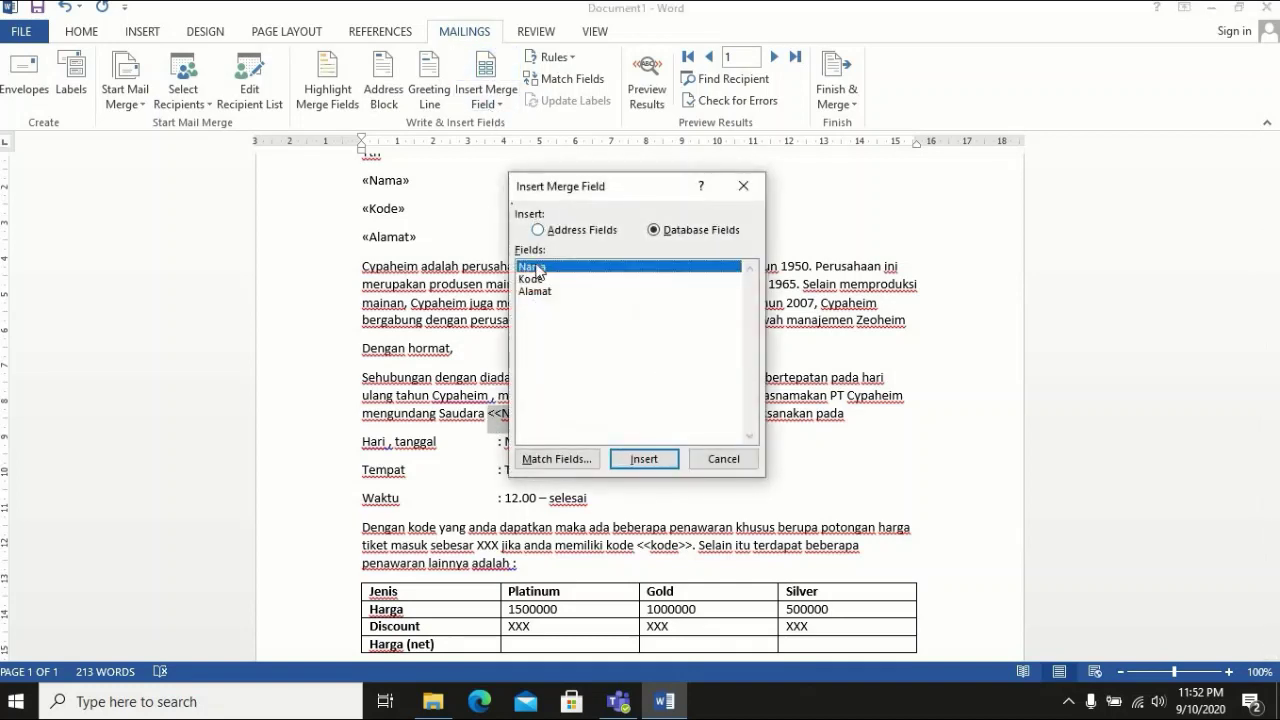
double_click(538, 268)
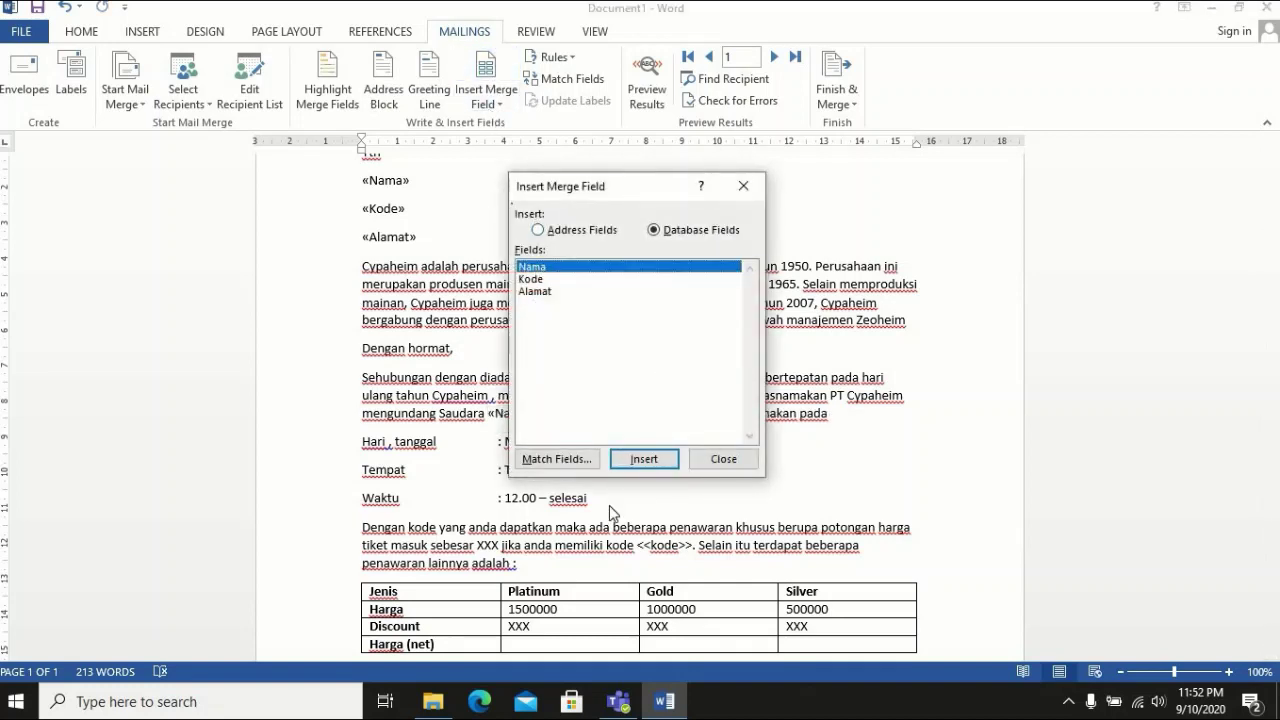
click(712, 460)
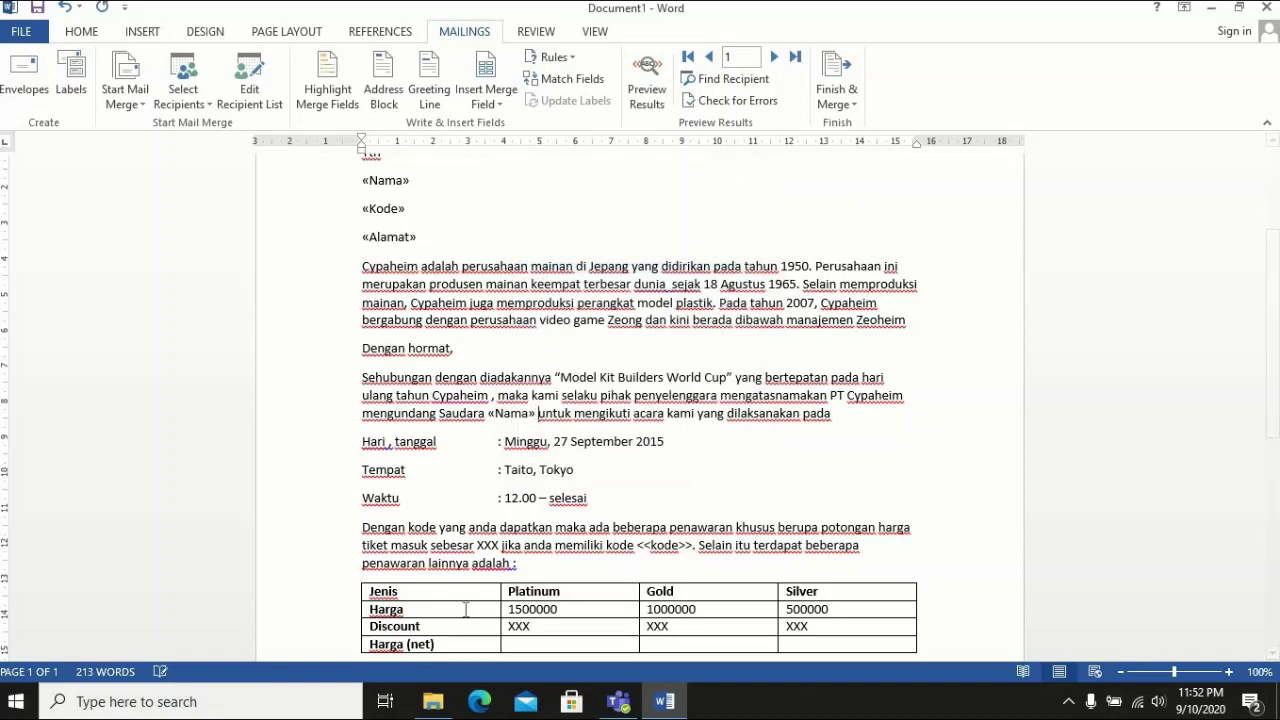
Replace the <<kode>> placeholder and its period after "jika anda memiliki kode" with the Kode merge field
click(689, 546)
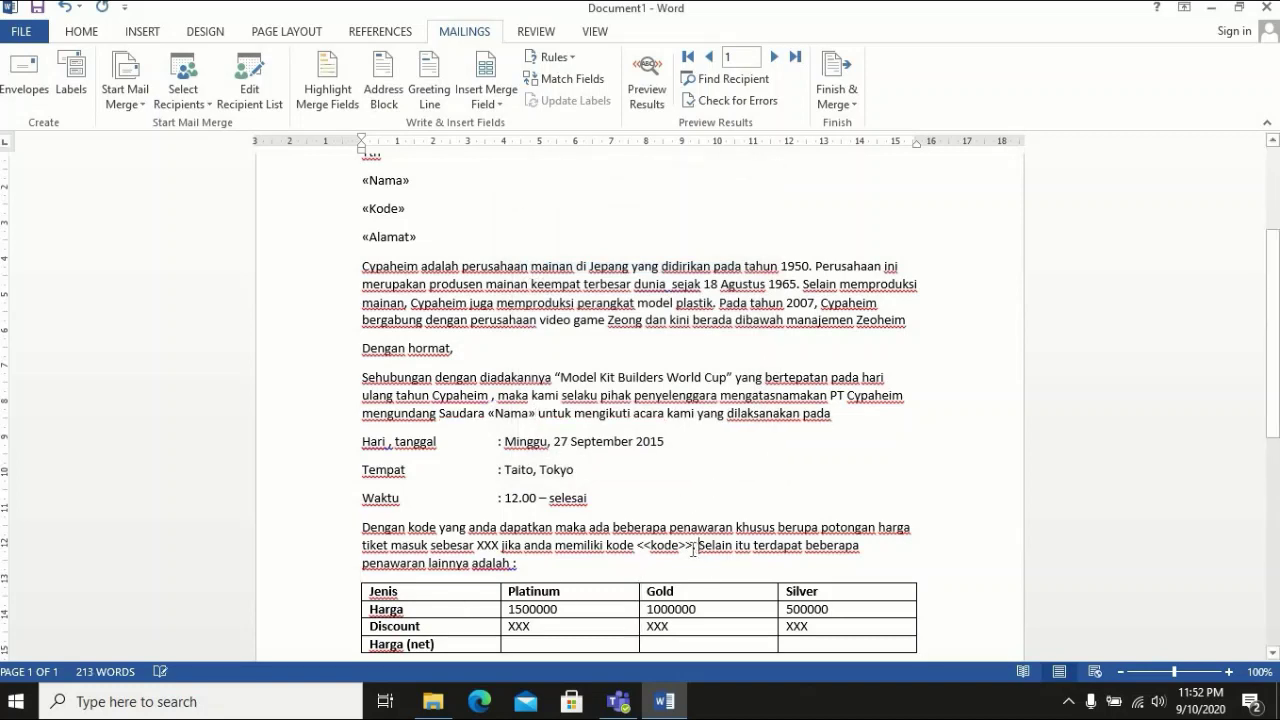
drag(693, 546, 637, 546)
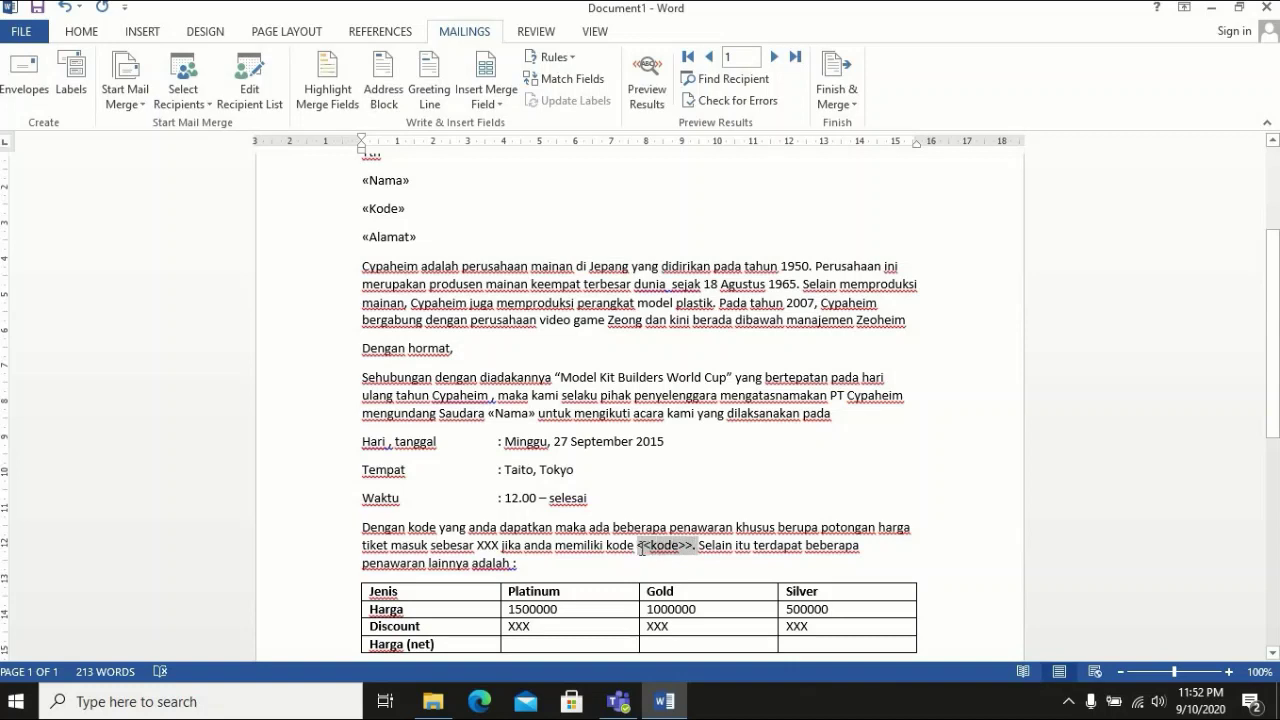
click(487, 72)
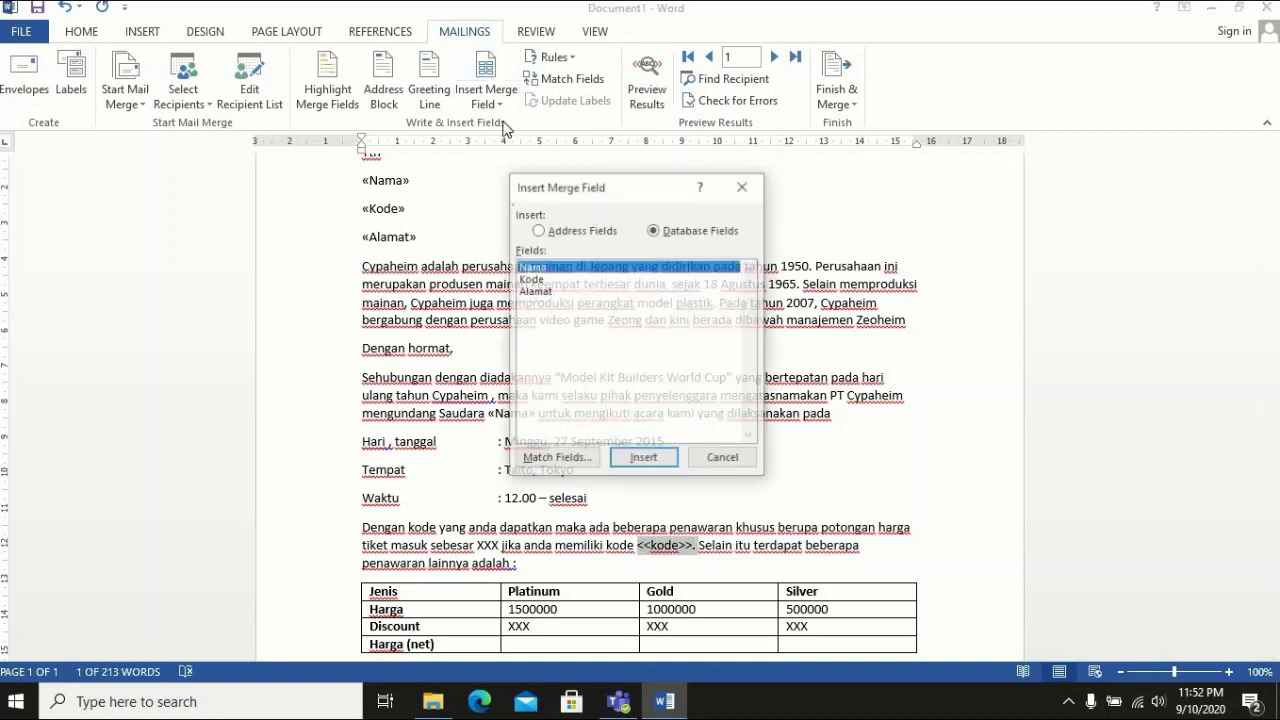
double_click(540, 279)
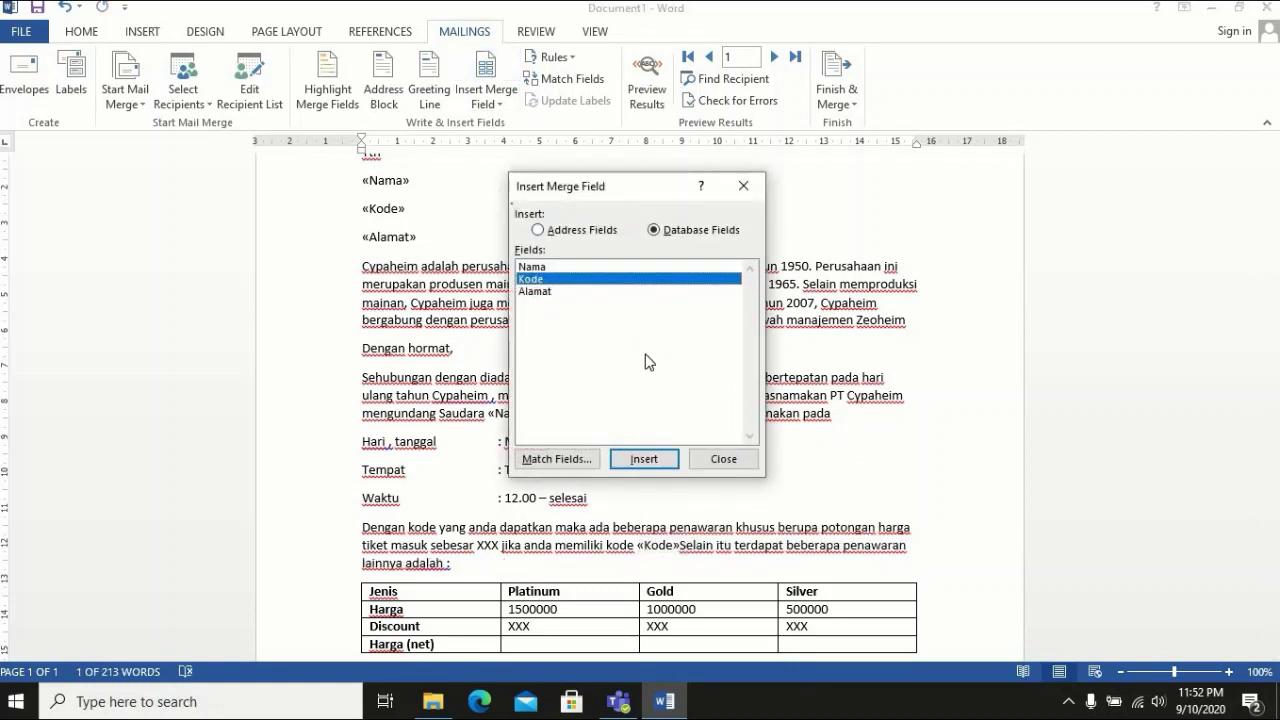
click(743, 186)
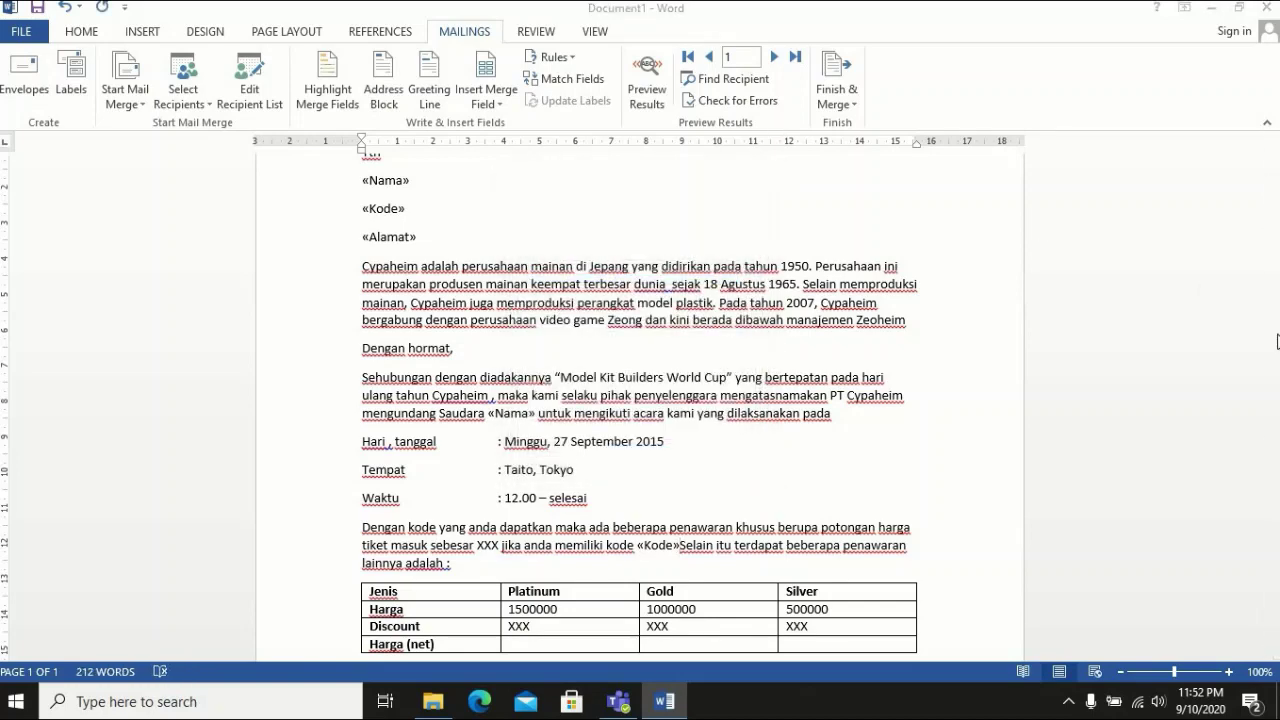
scroll(1275, 360, down, 2)
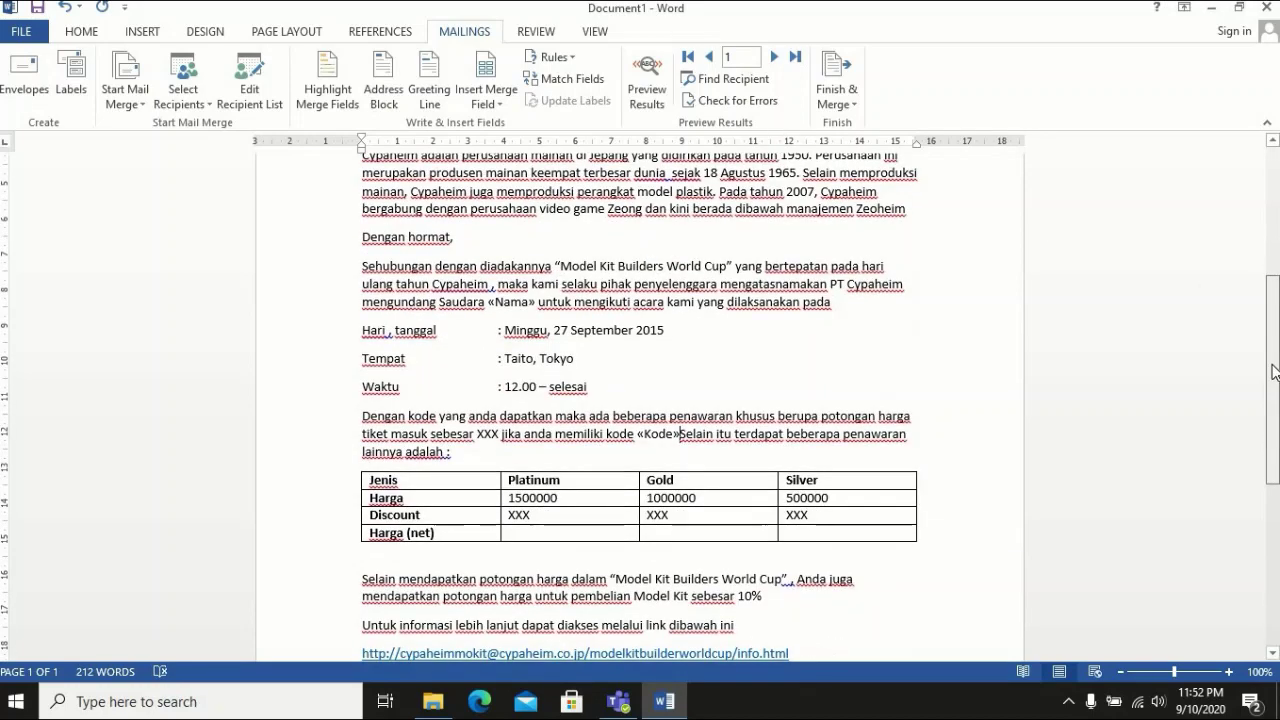
scroll(1275, 372, down, 4)
scroll(1275, 372, up, 4)
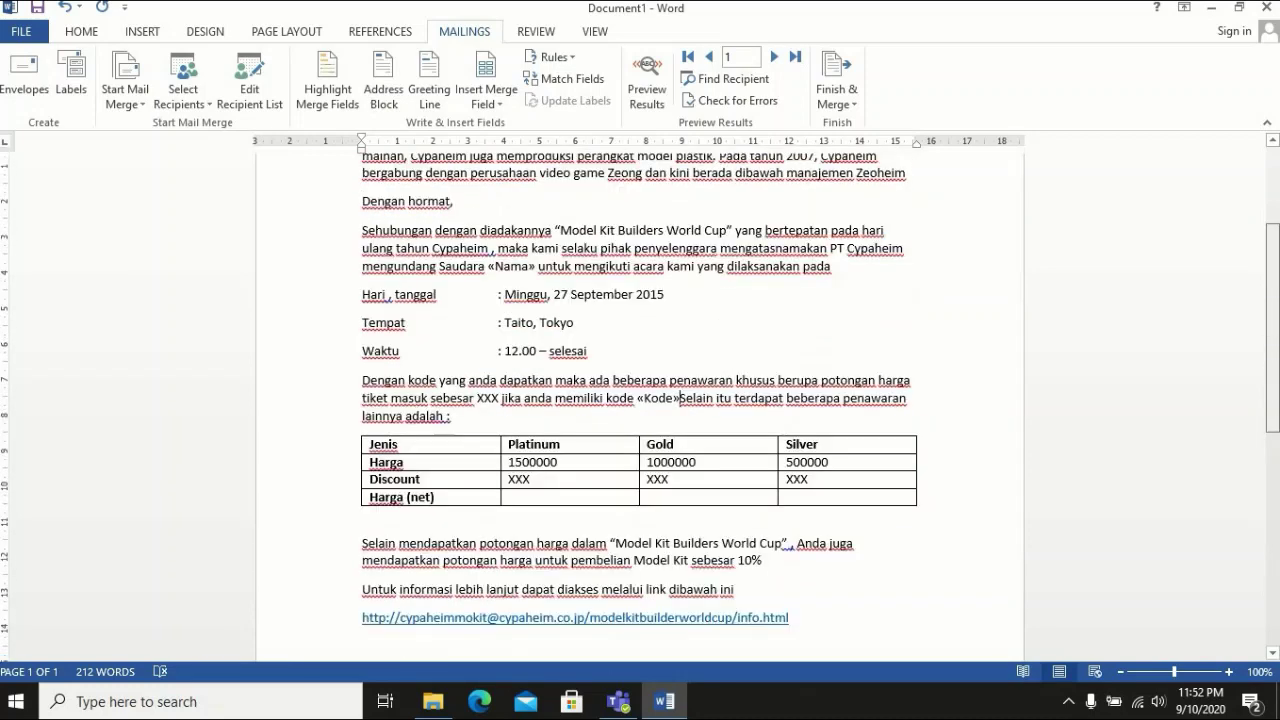
scroll(812, 164, up, 6)
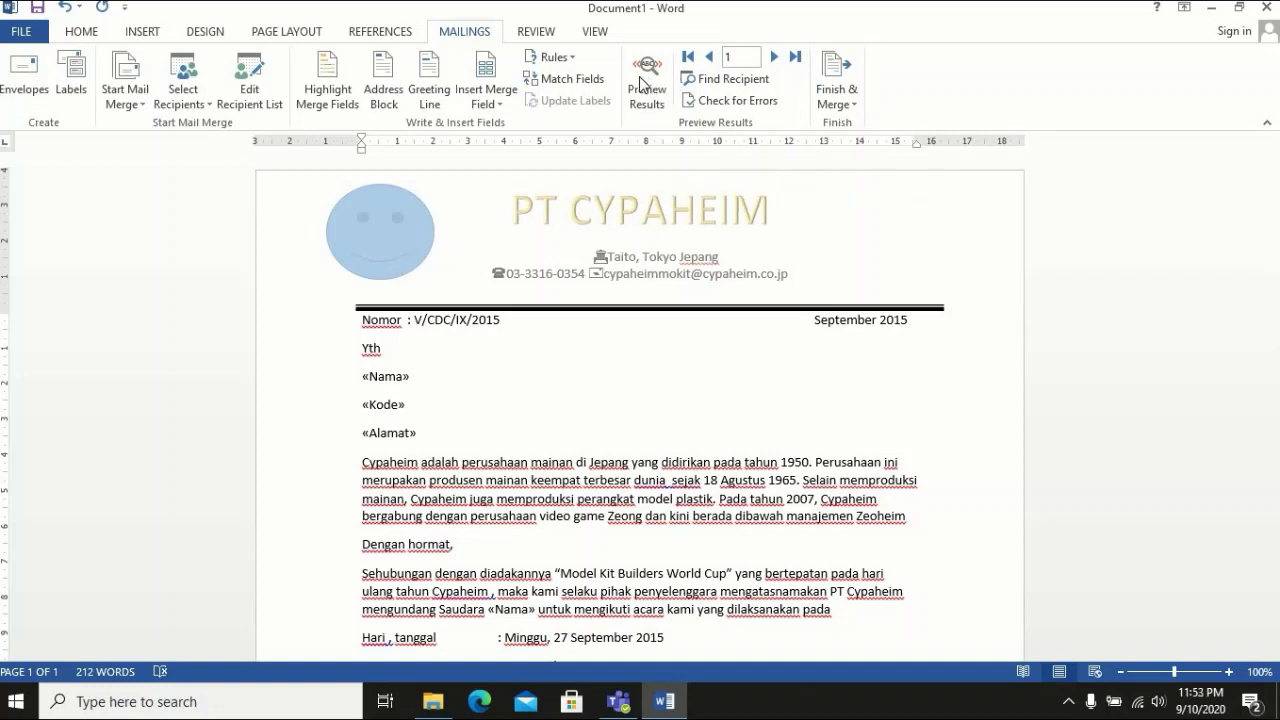
click(775, 58)
click(846, 103)
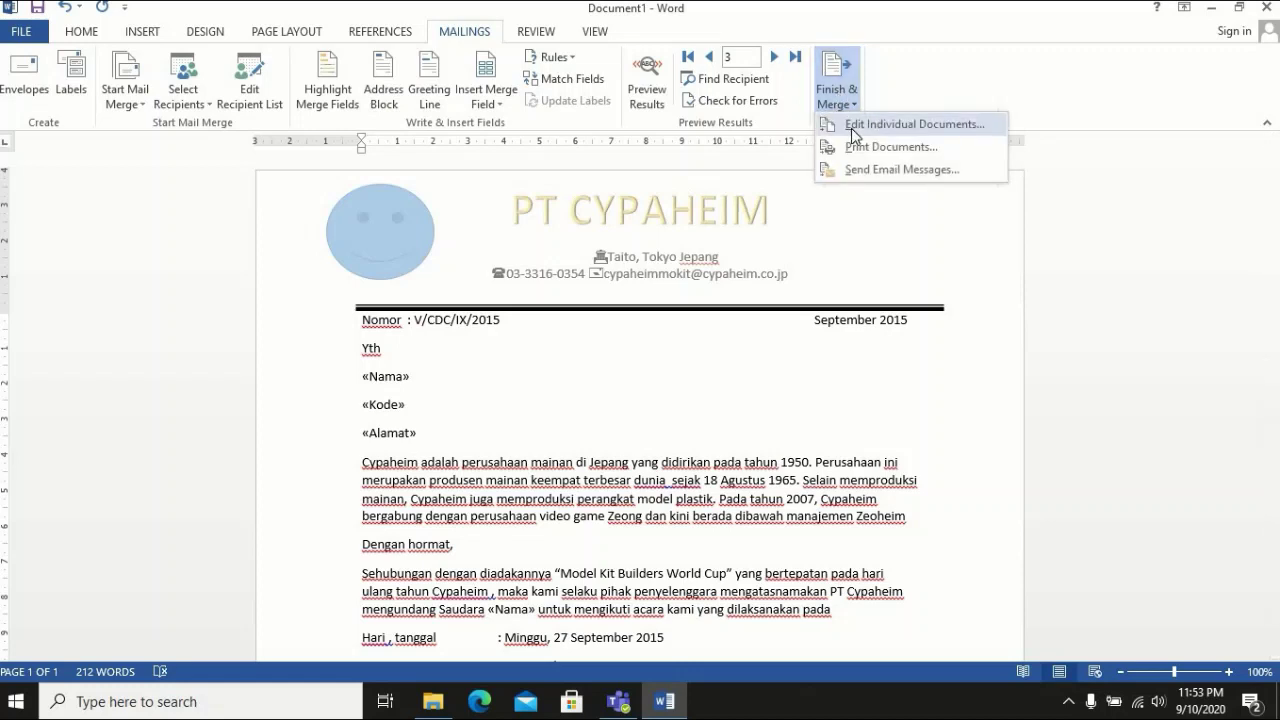
click(855, 125)
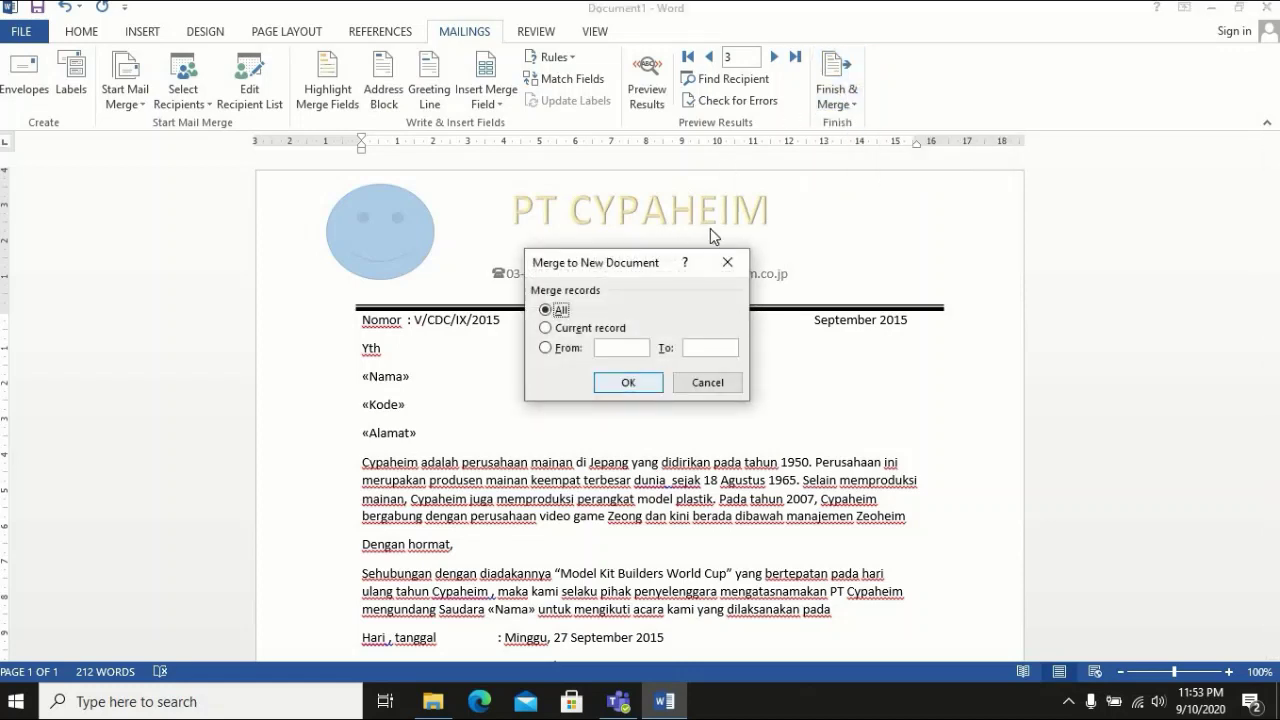
click(728, 263)
Preview the merged letter with recipient data, go through records 1 to 5, and return to the first record
click(646, 85)
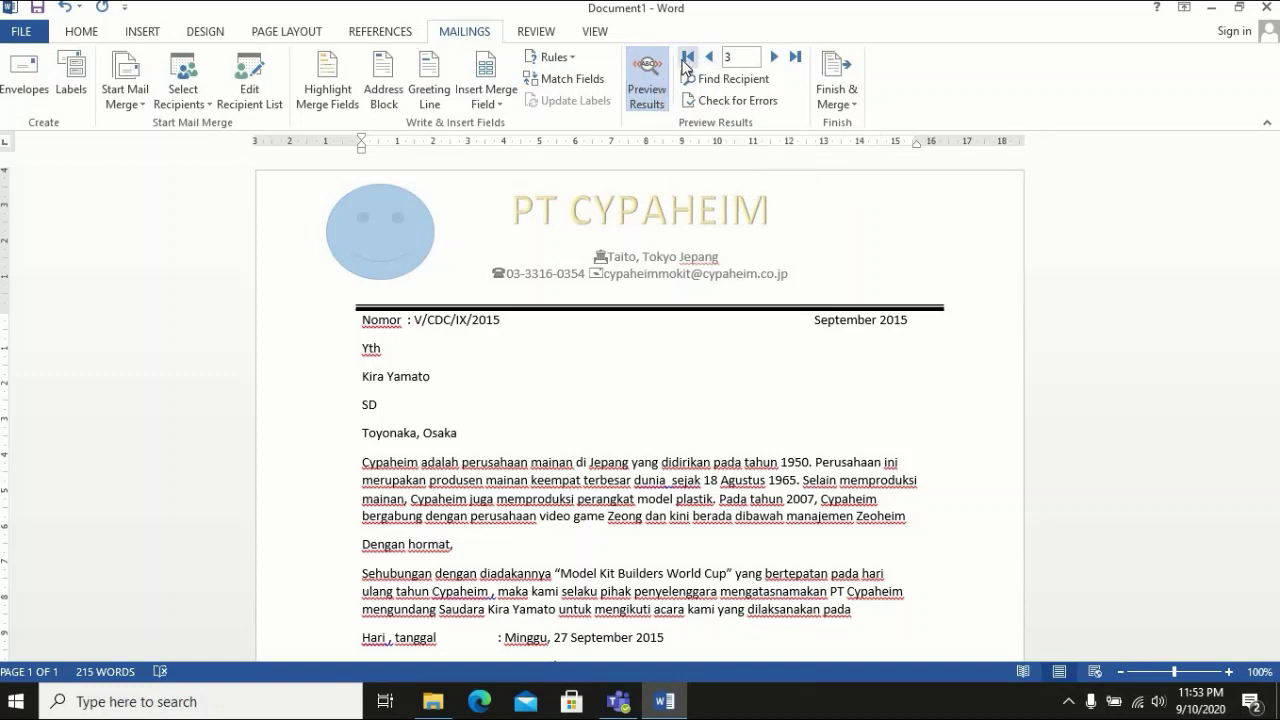
click(687, 60)
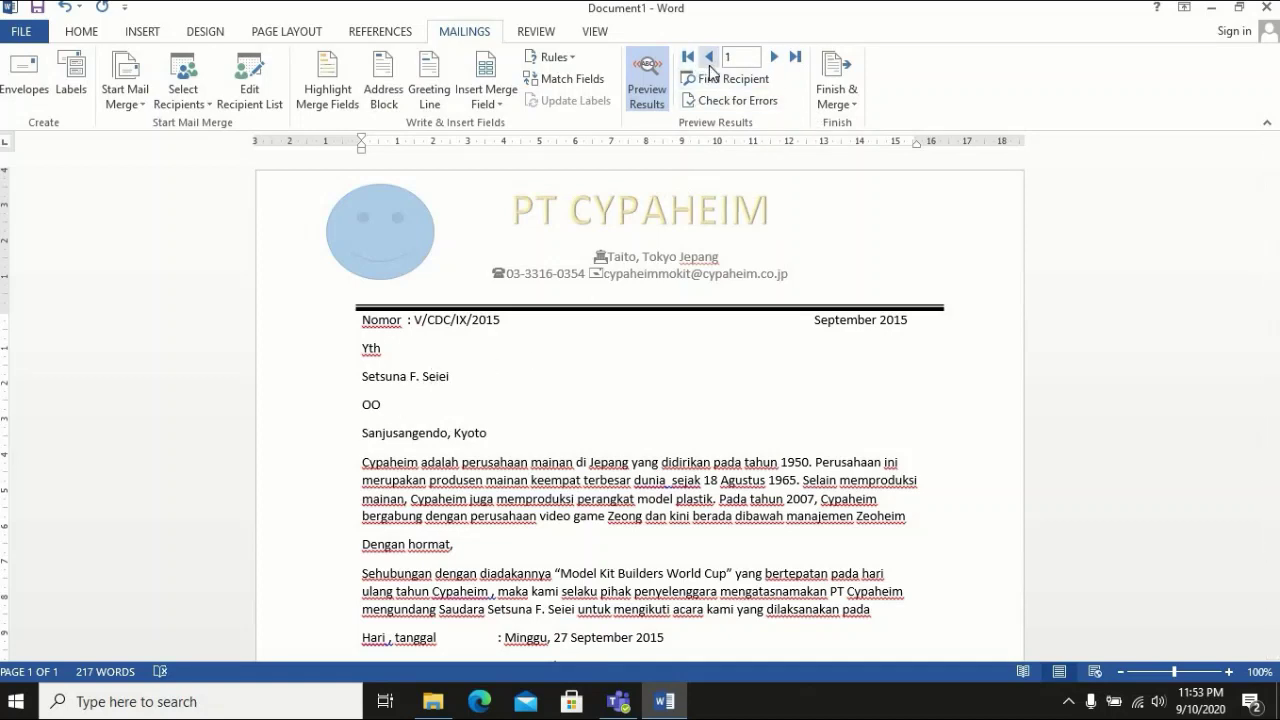
click(777, 59)
click(777, 59)
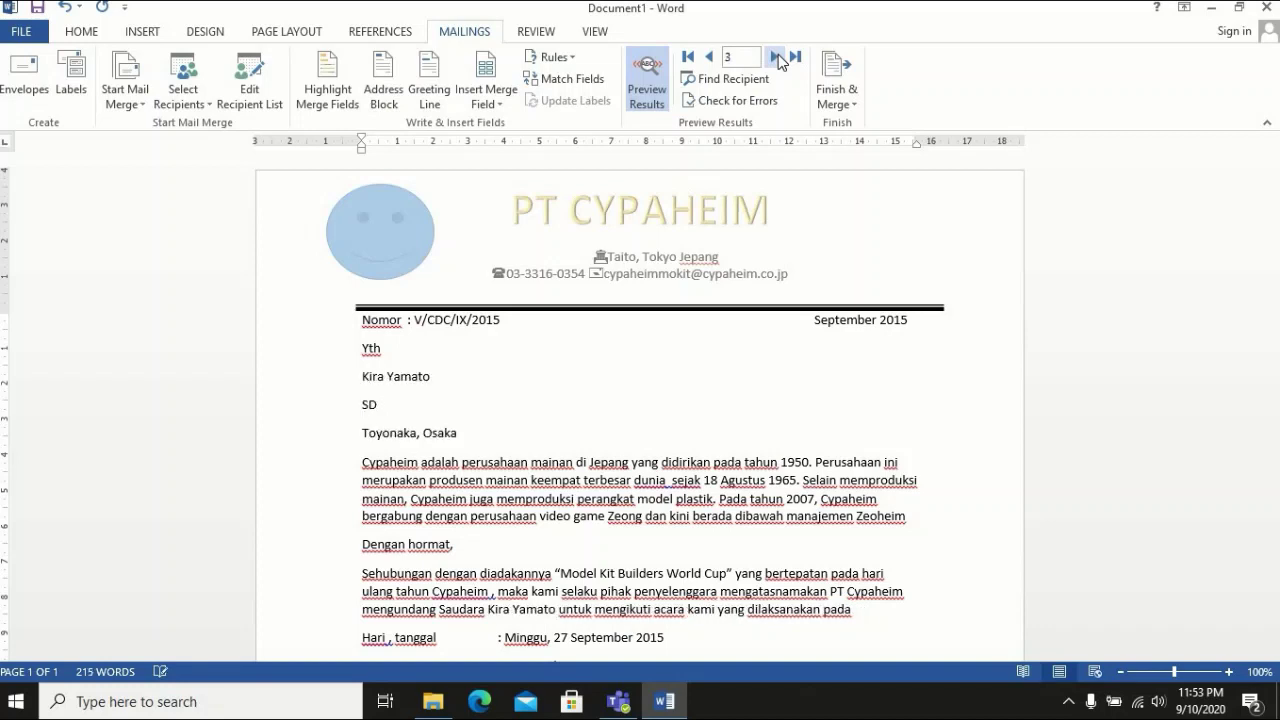
click(777, 59)
click(777, 59)
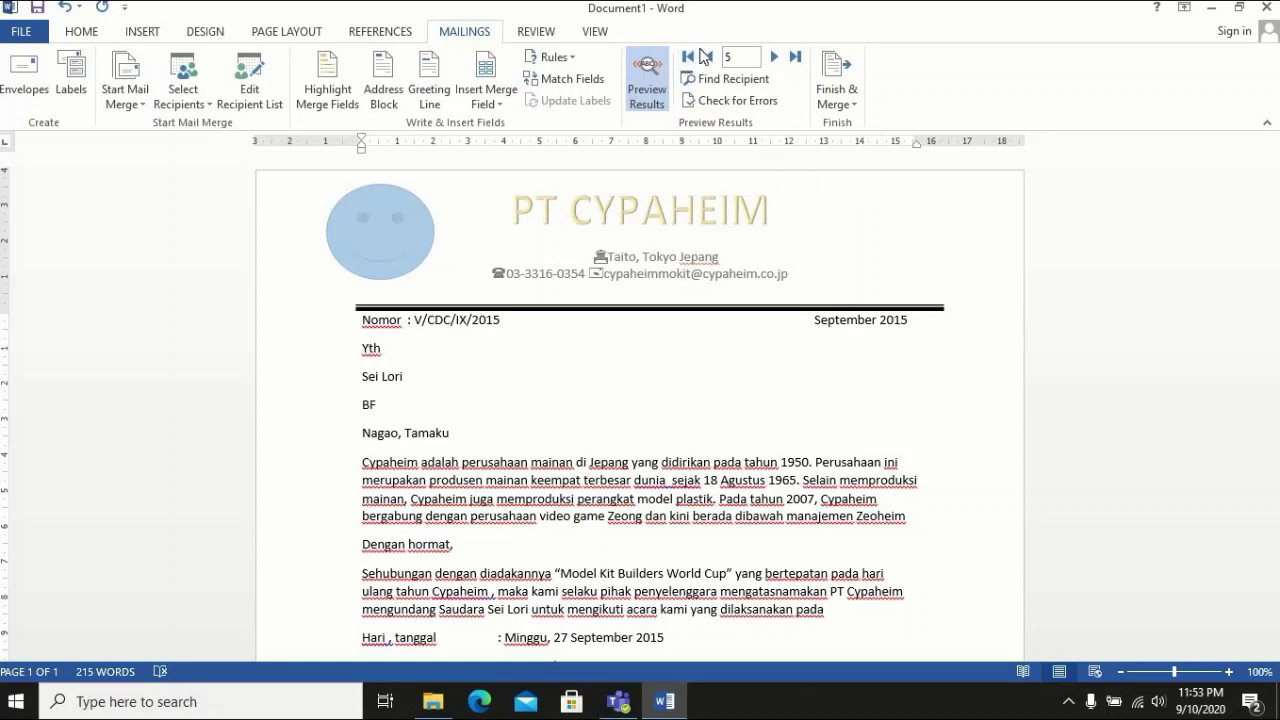
click(689, 59)
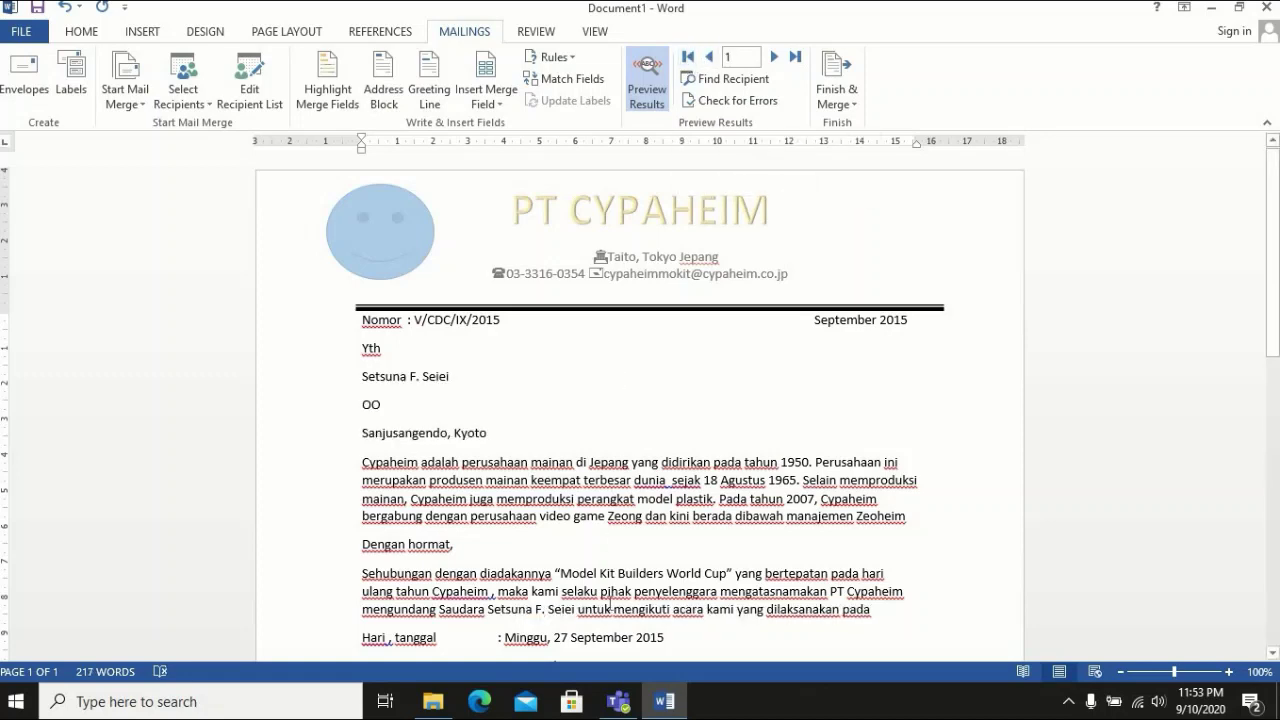
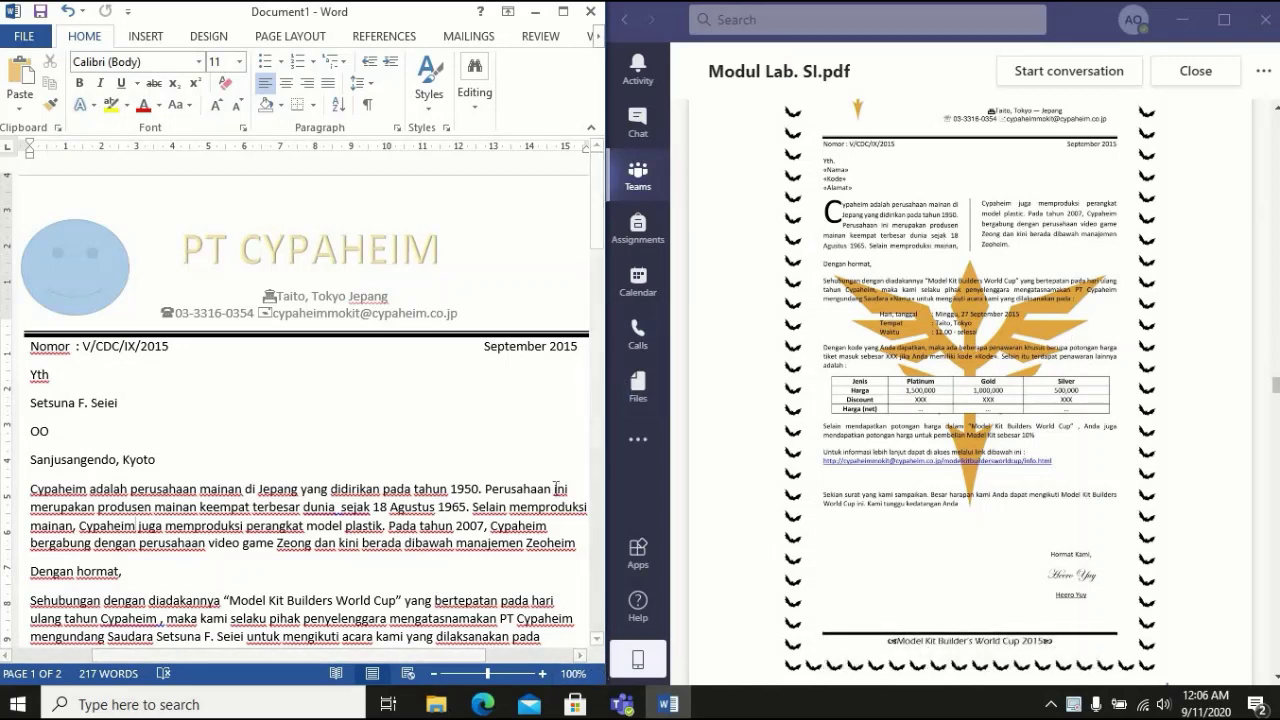
Bring the company introduction paragraph into view and maximize the letter's document window
click(596, 640)
click(596, 642)
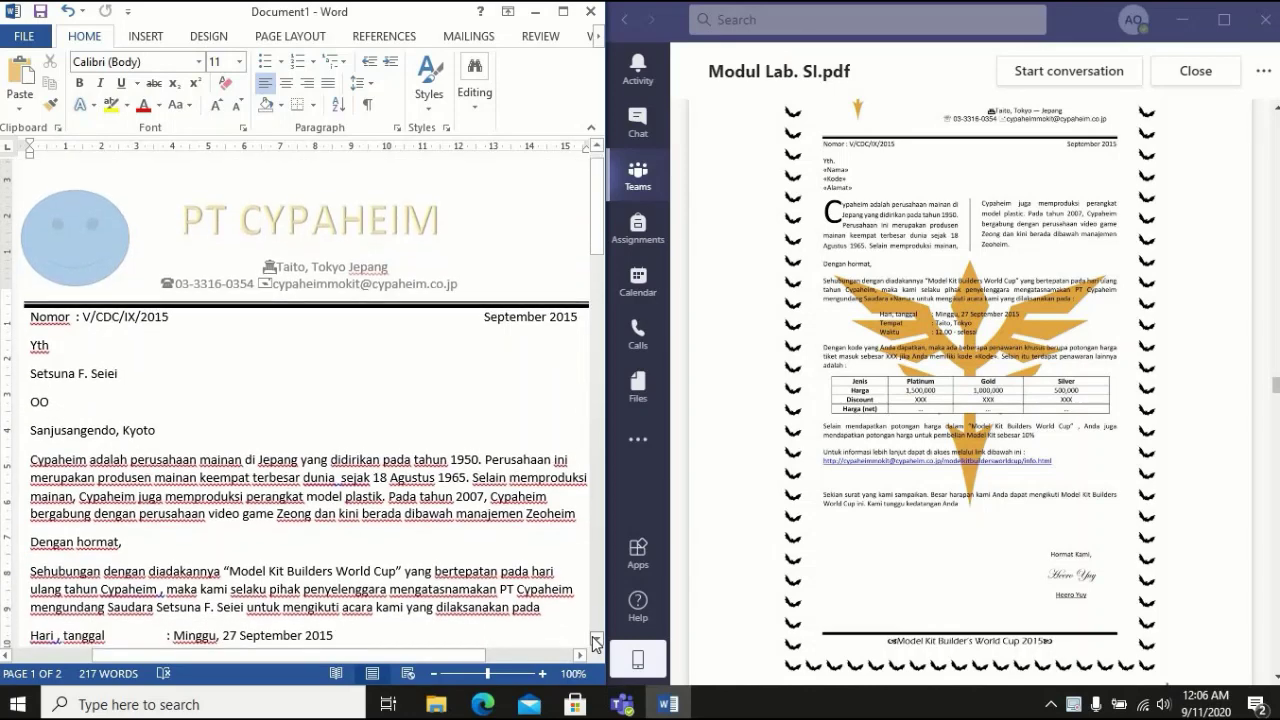
click(596, 642)
click(596, 642)
click(596, 642)
click(596, 642)
click(596, 642)
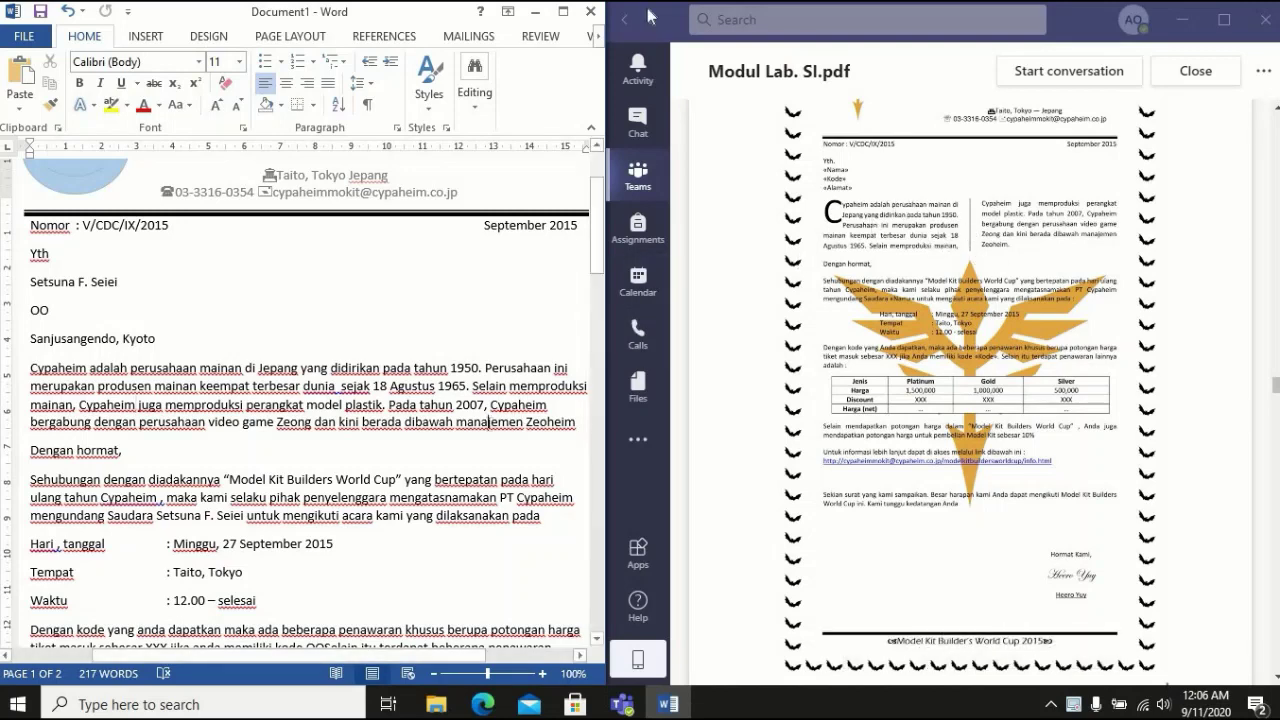
click(563, 11)
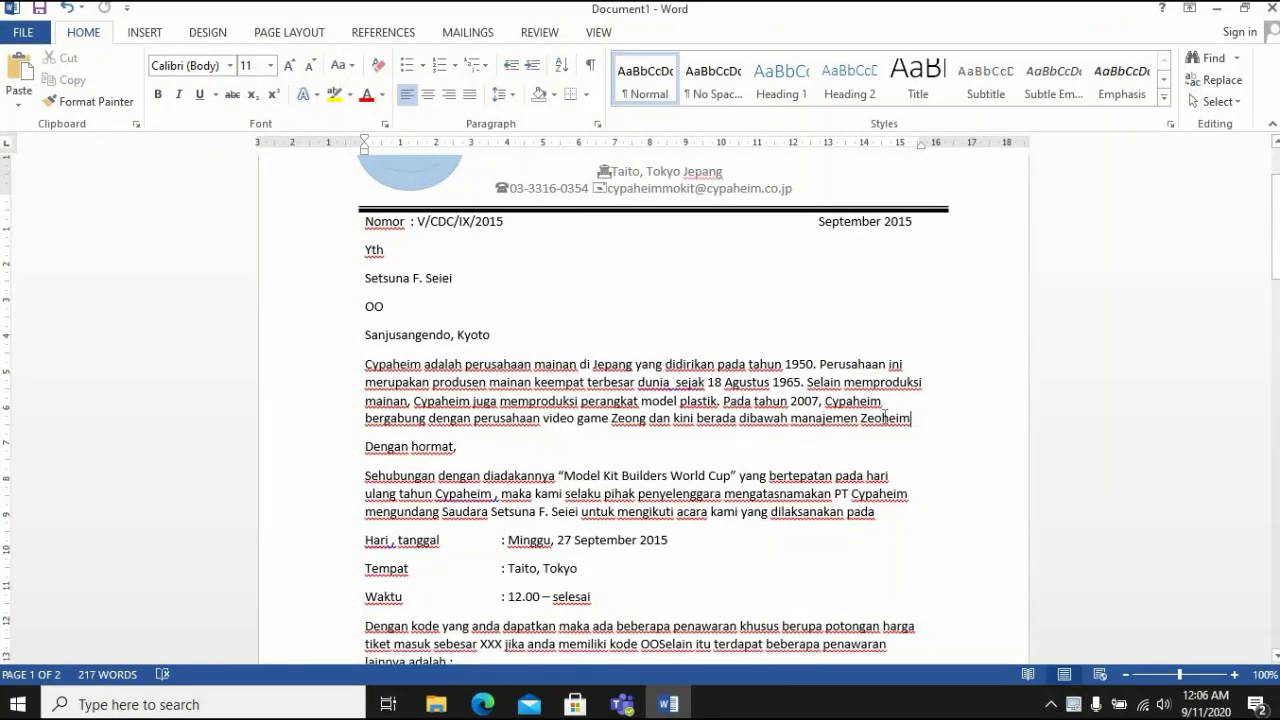
shift+click(666, 364)
drag(666, 365, 421, 362)
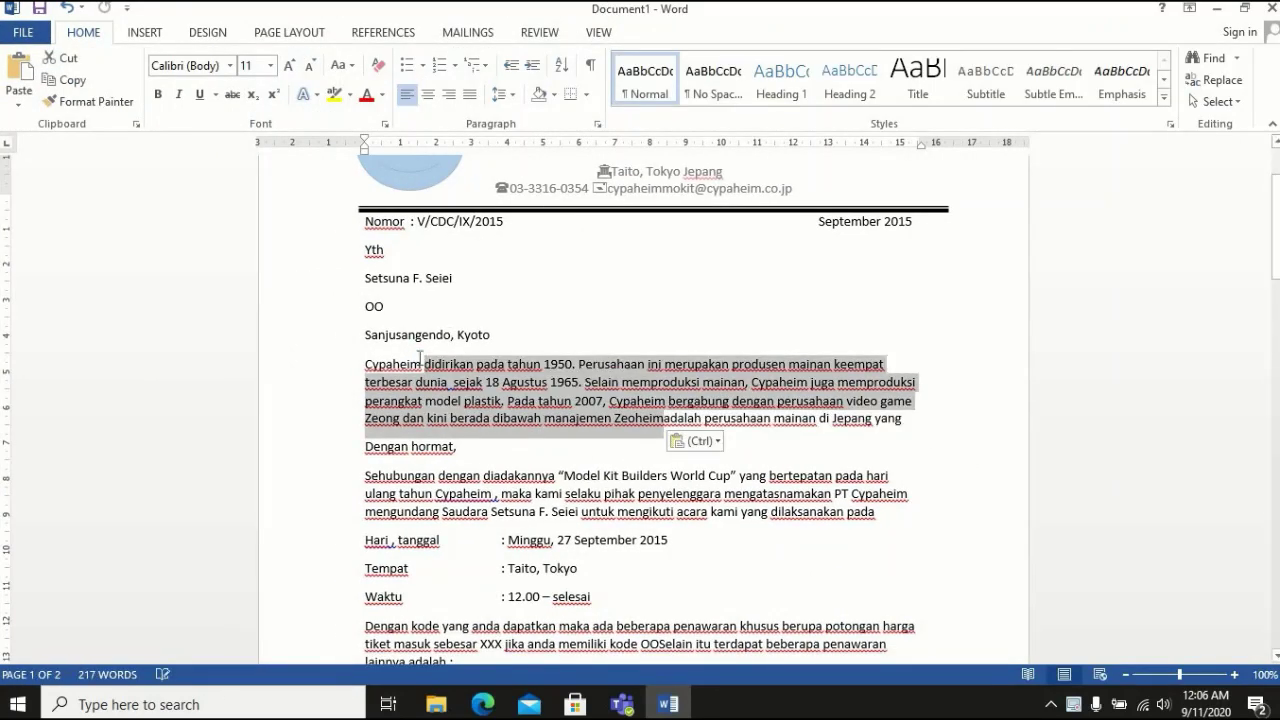
key(ctrl+z)
Lay out the company introduction paragraph in two columns with a line between them, applied to the selected text only
click(923, 439)
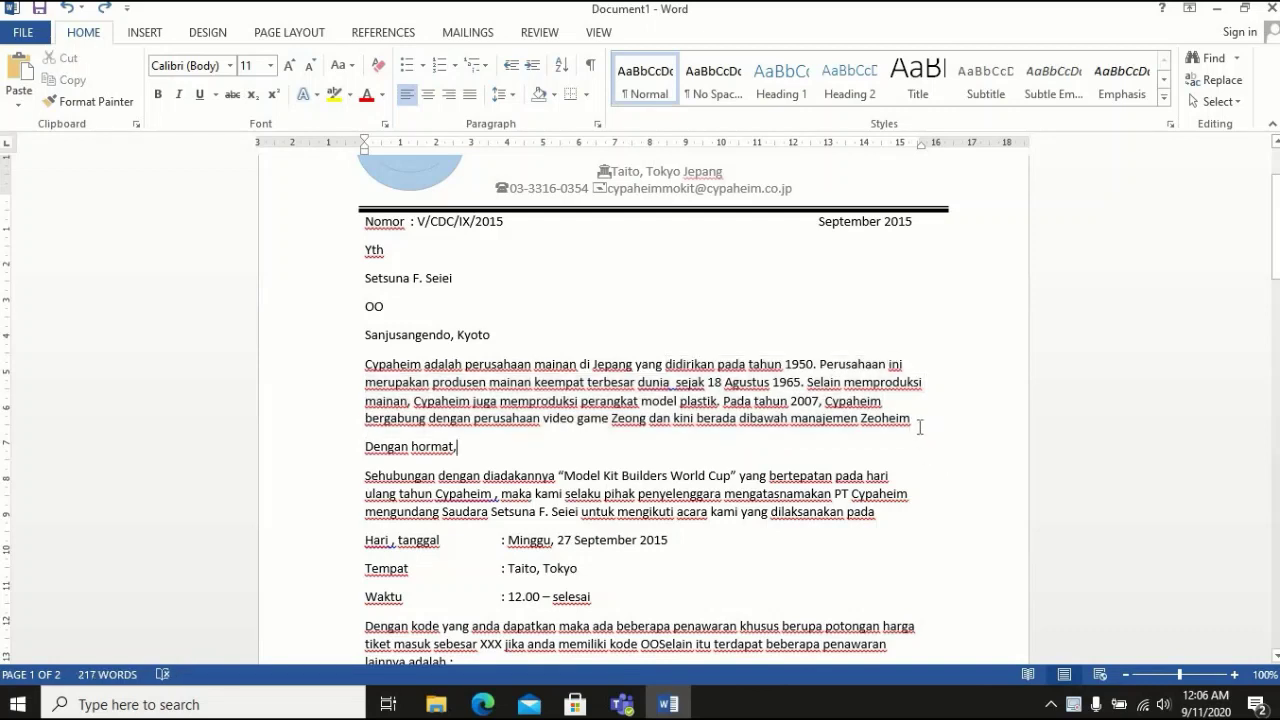
drag(772, 383, 699, 398)
drag(911, 427, 366, 362)
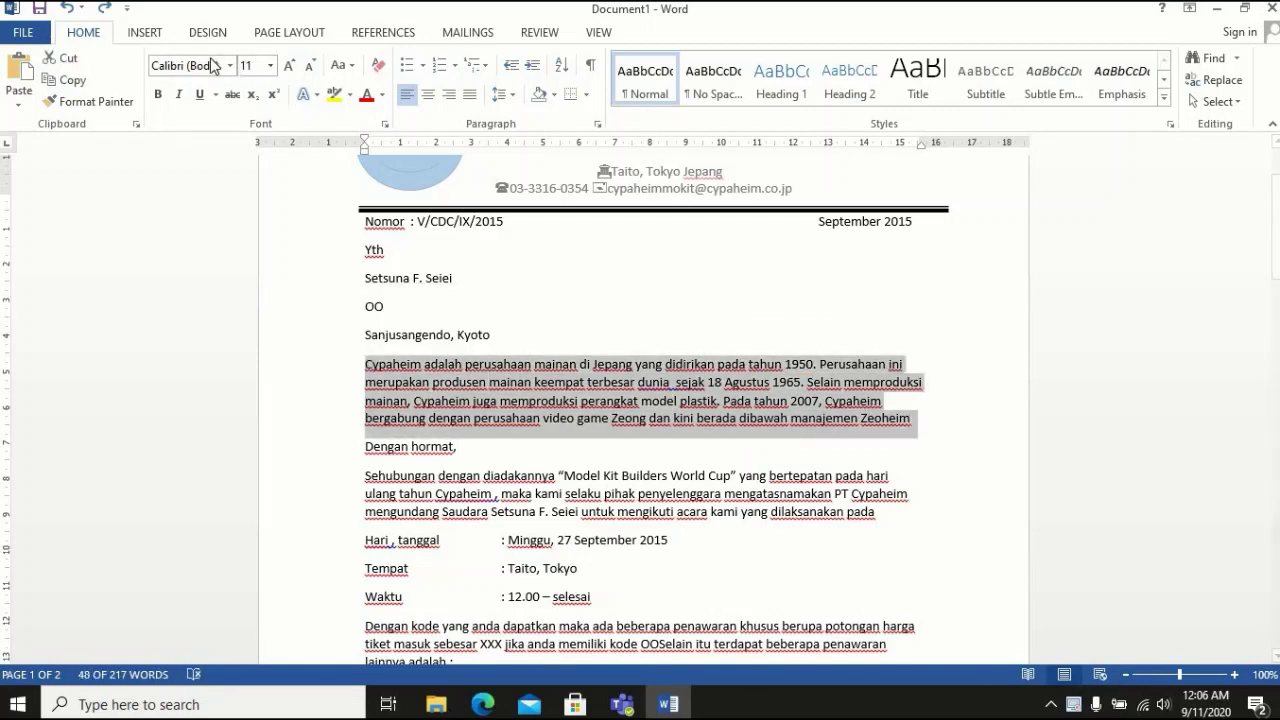
click(158, 38)
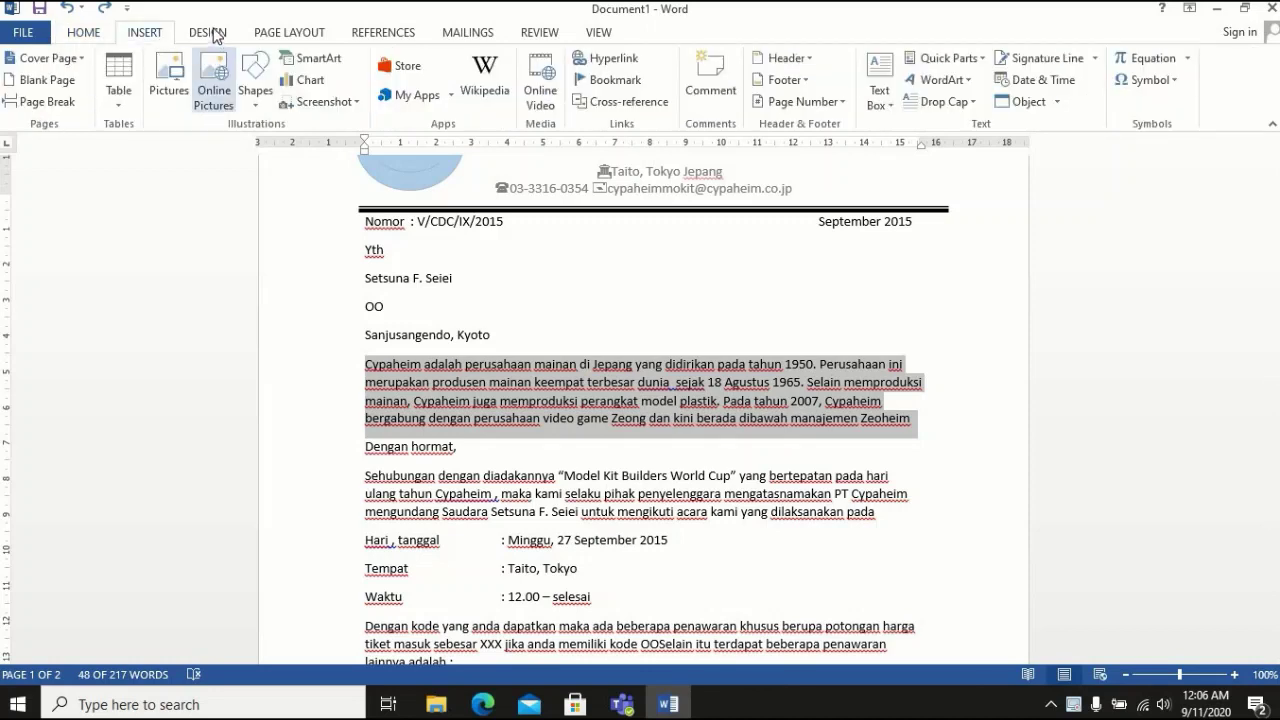
click(208, 33)
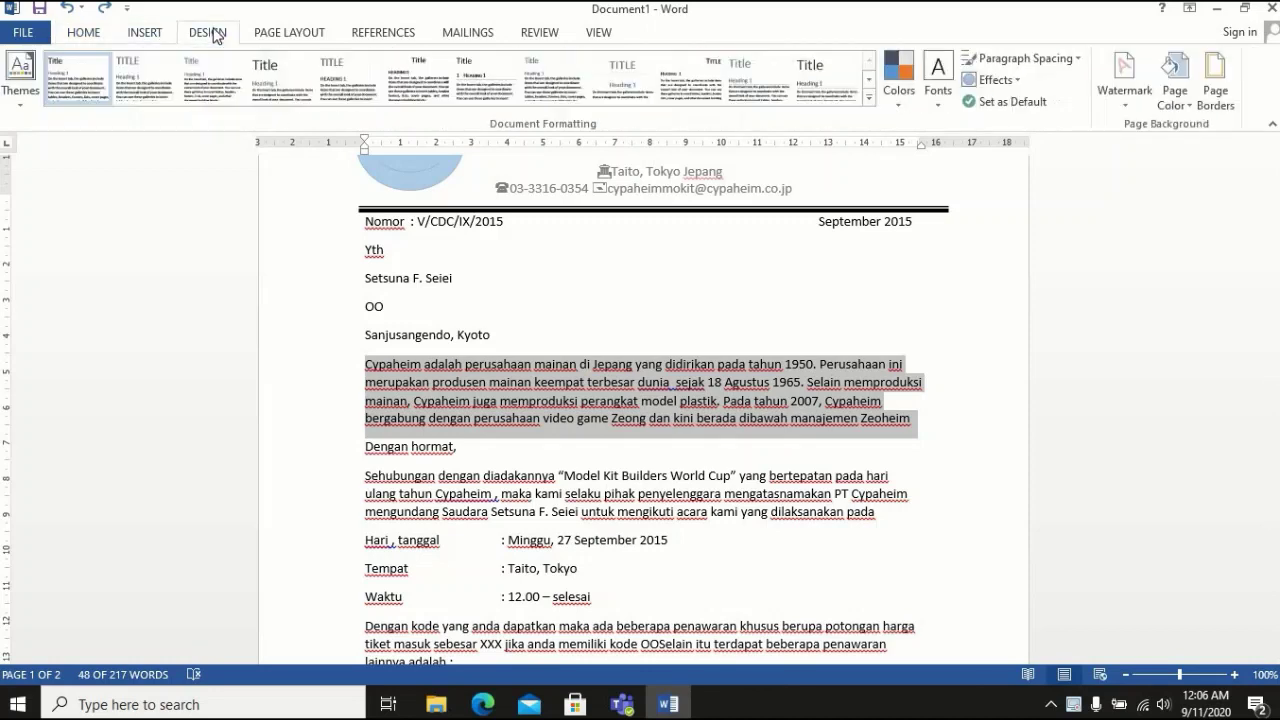
click(320, 38)
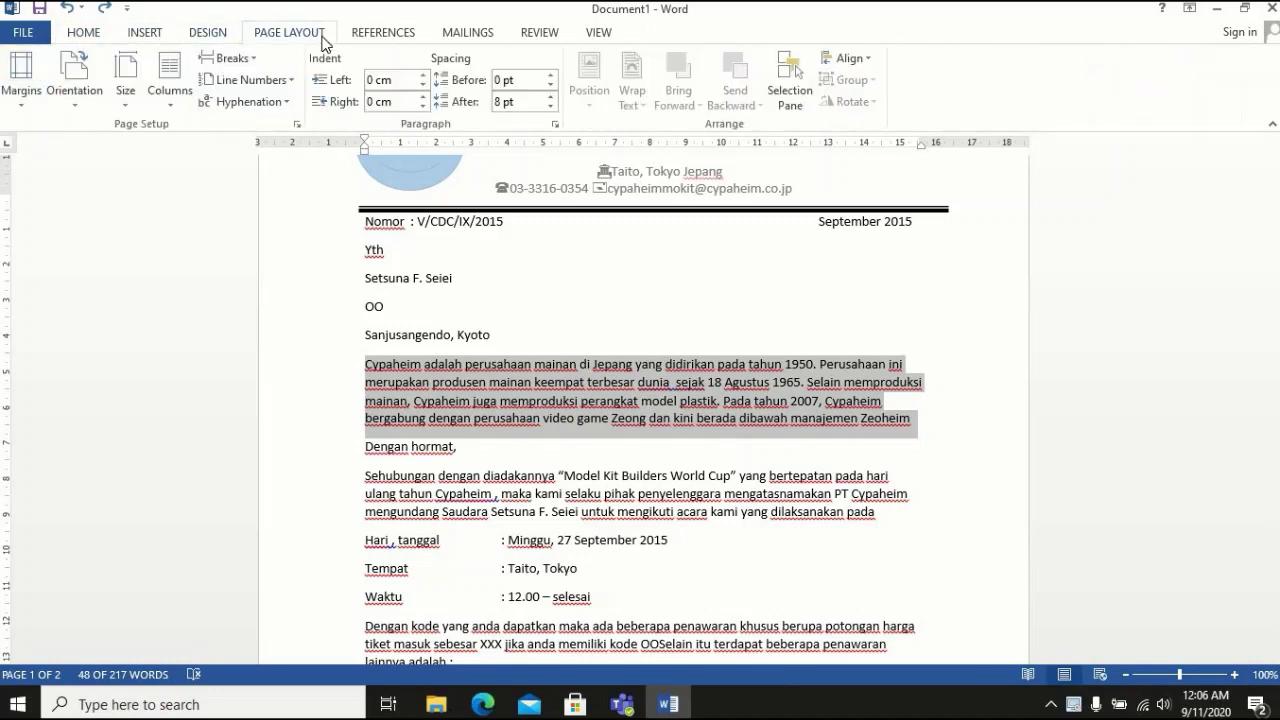
click(181, 93)
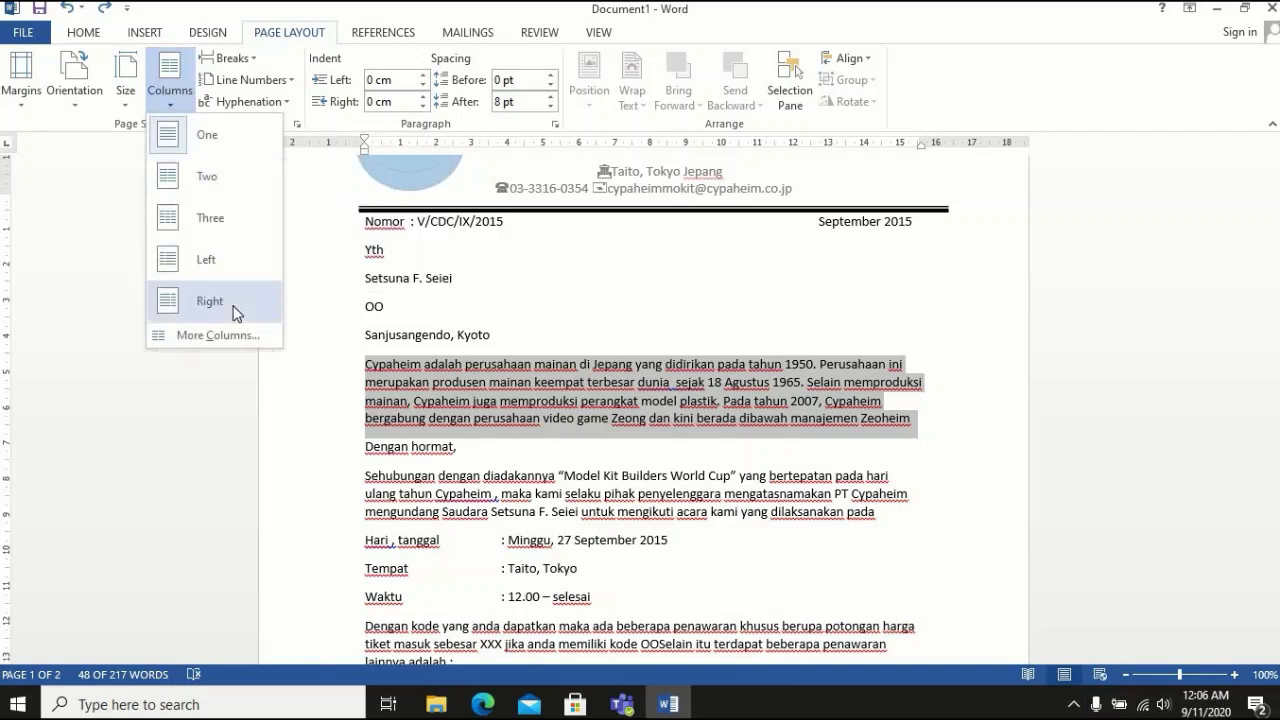
click(231, 337)
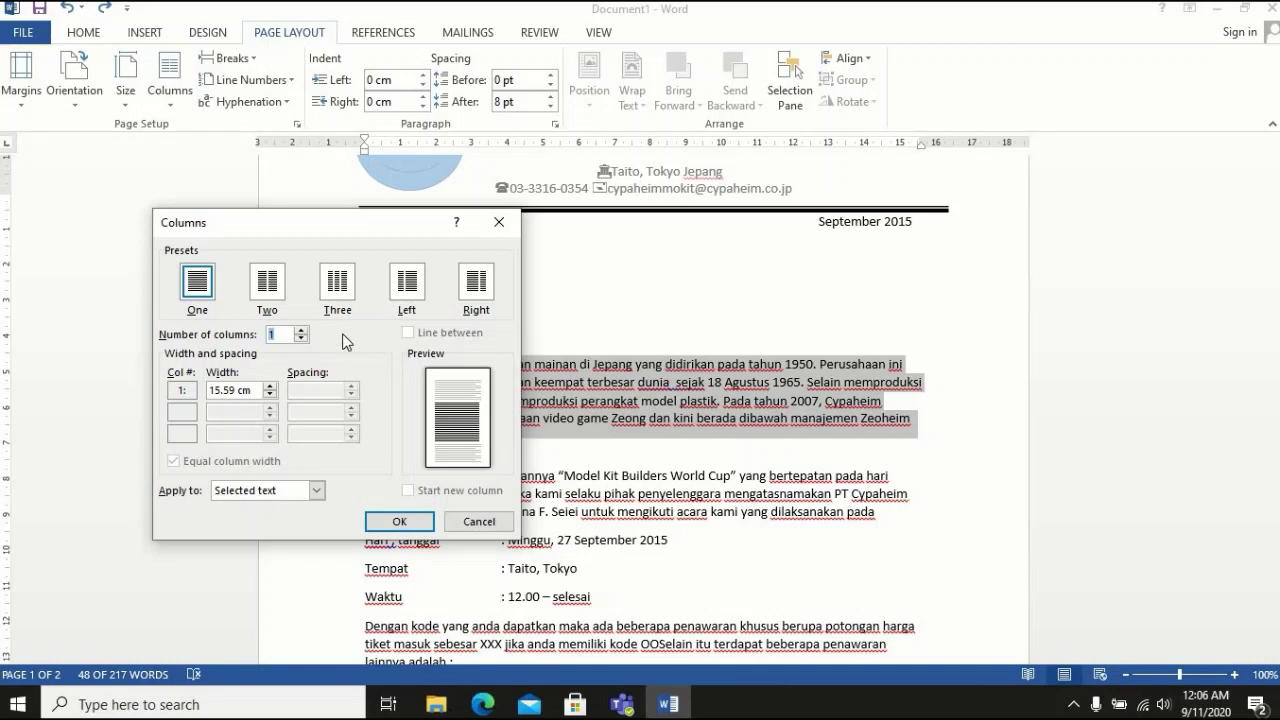
click(267, 299)
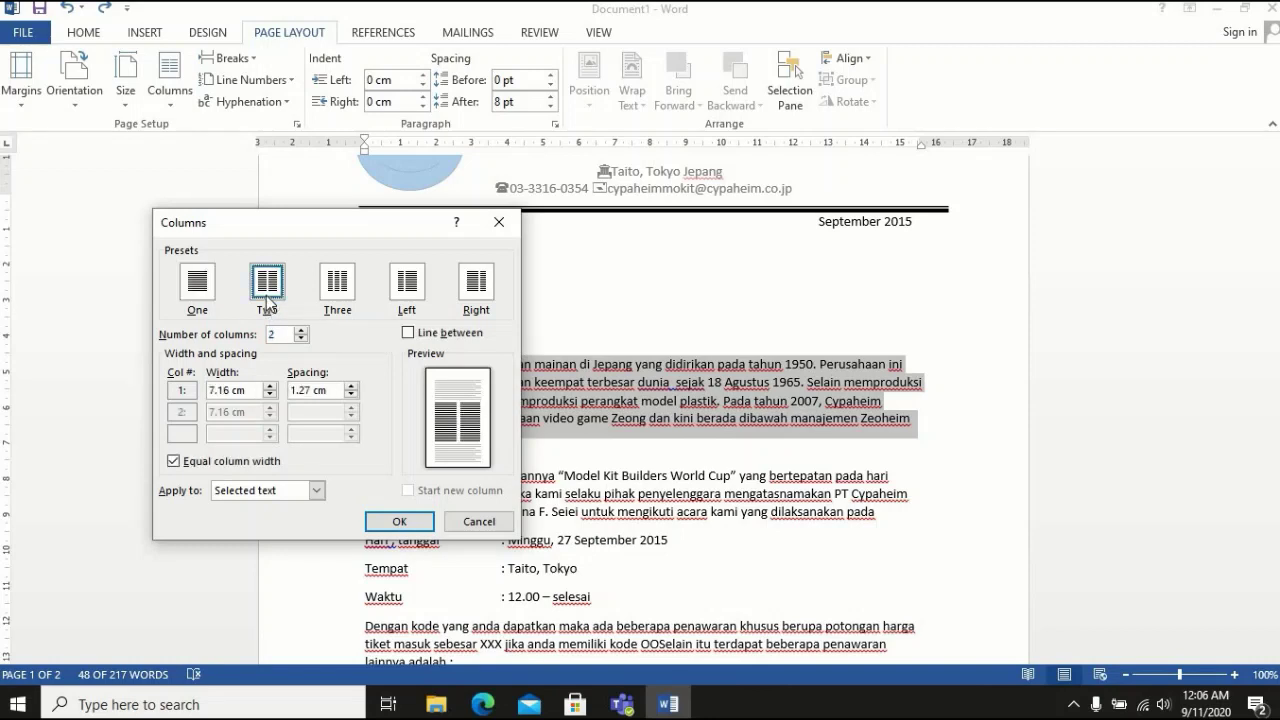
click(328, 291)
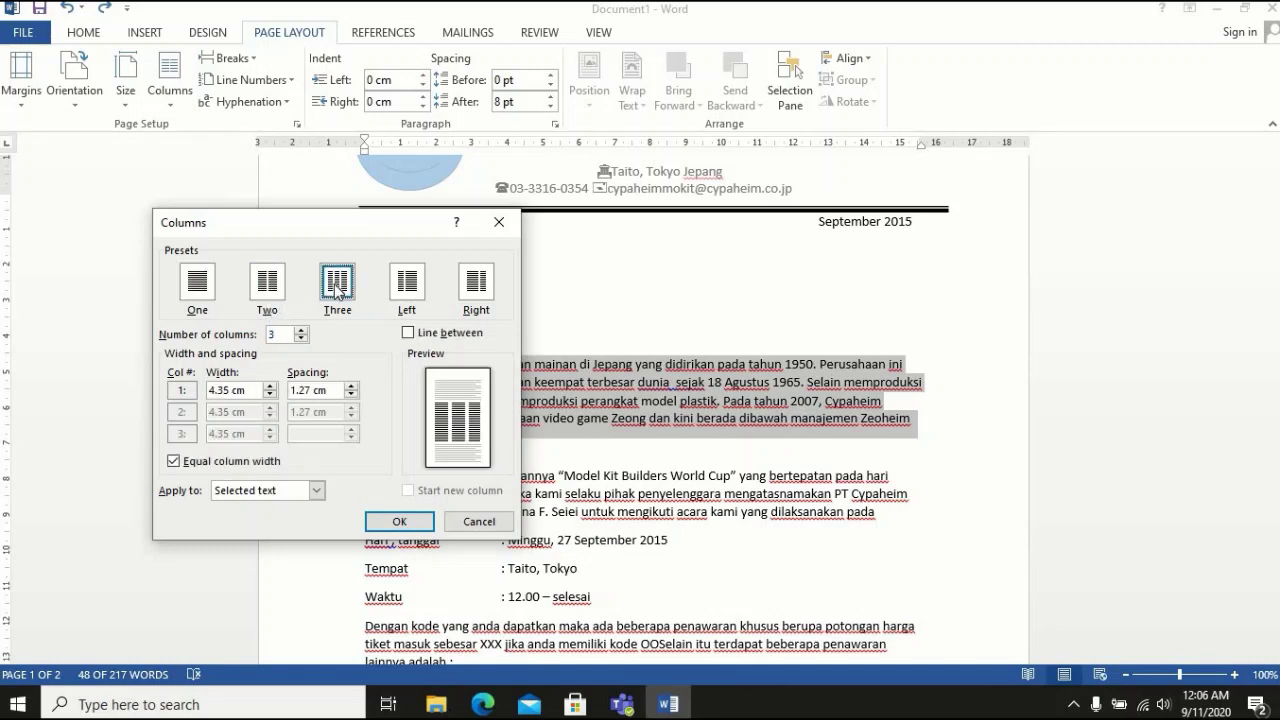
click(278, 292)
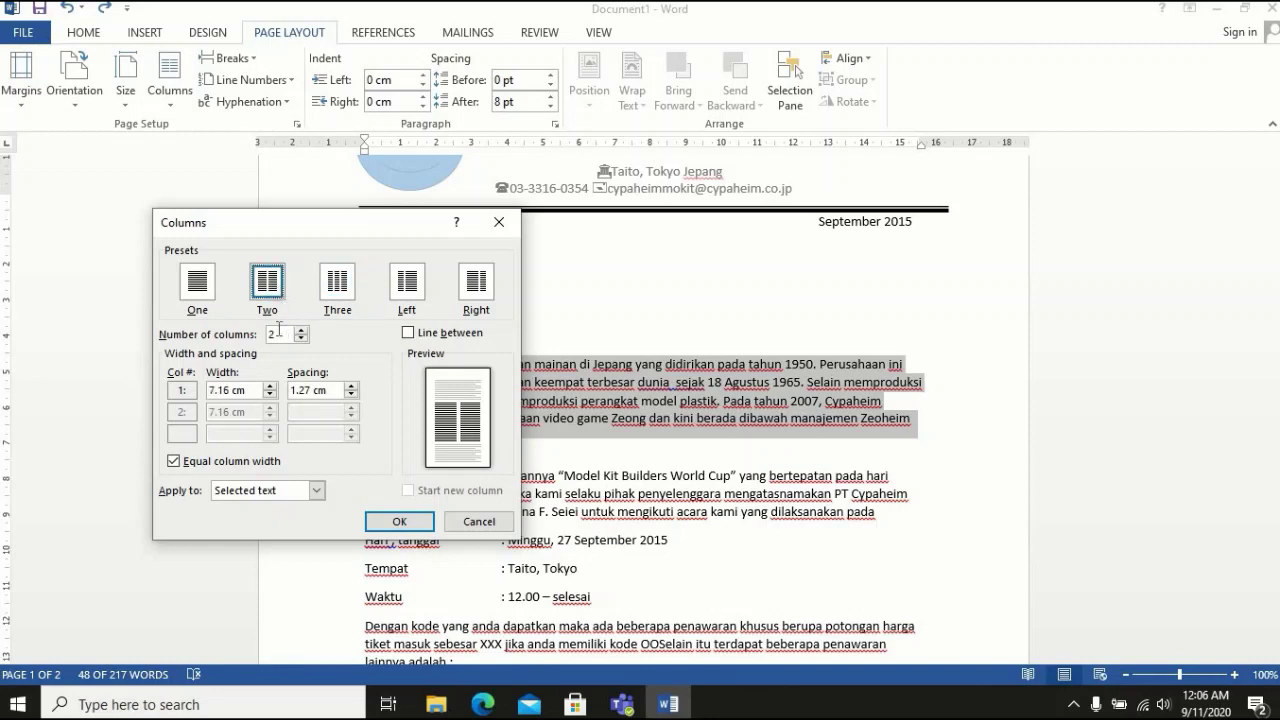
click(424, 336)
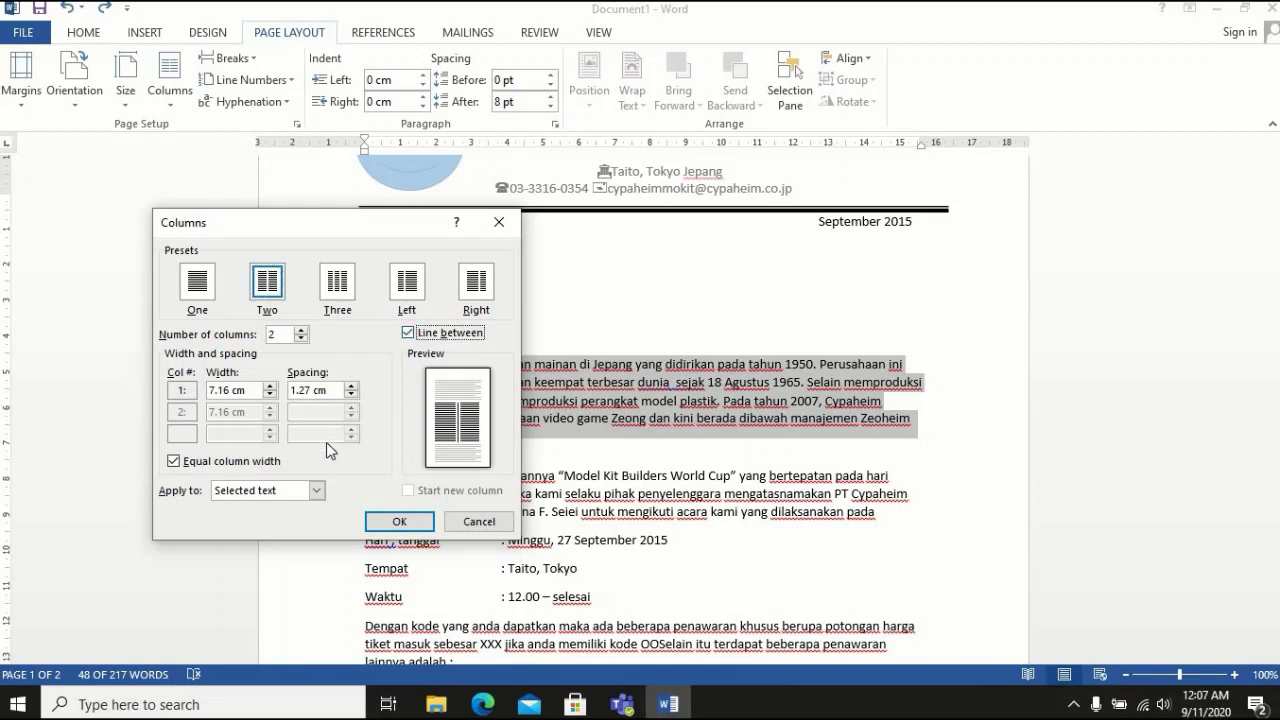
click(255, 491)
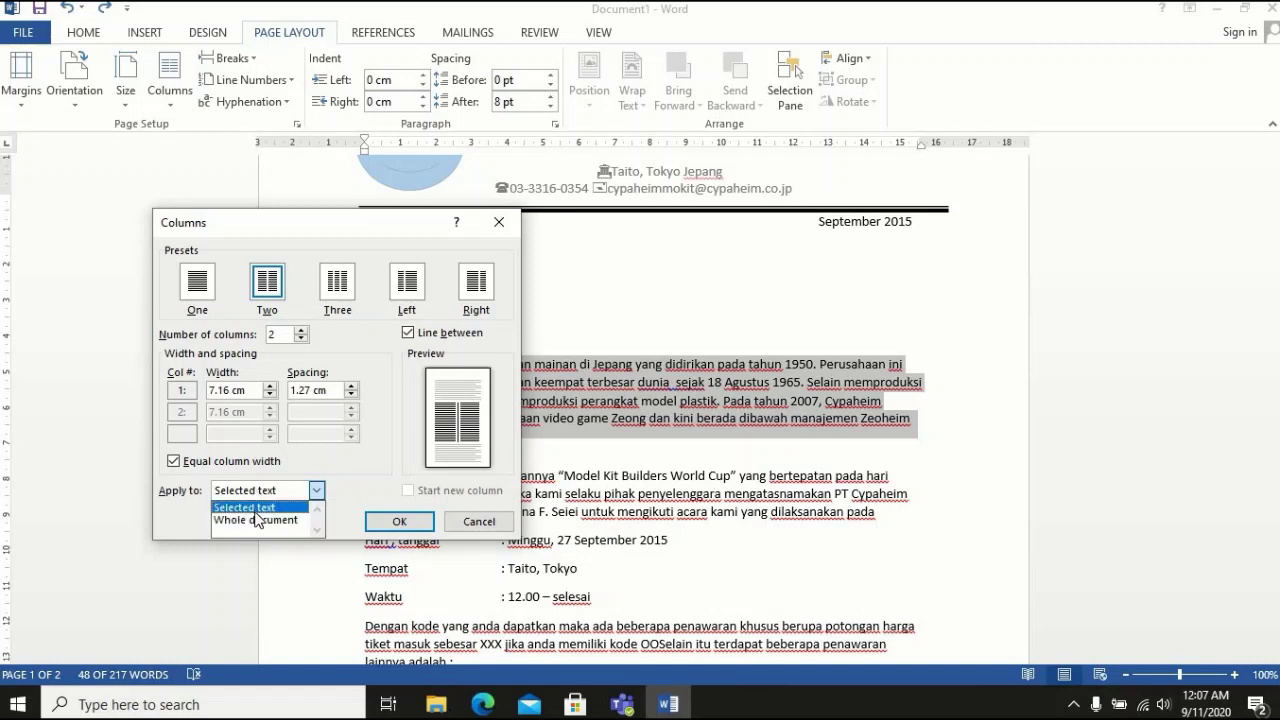
click(256, 511)
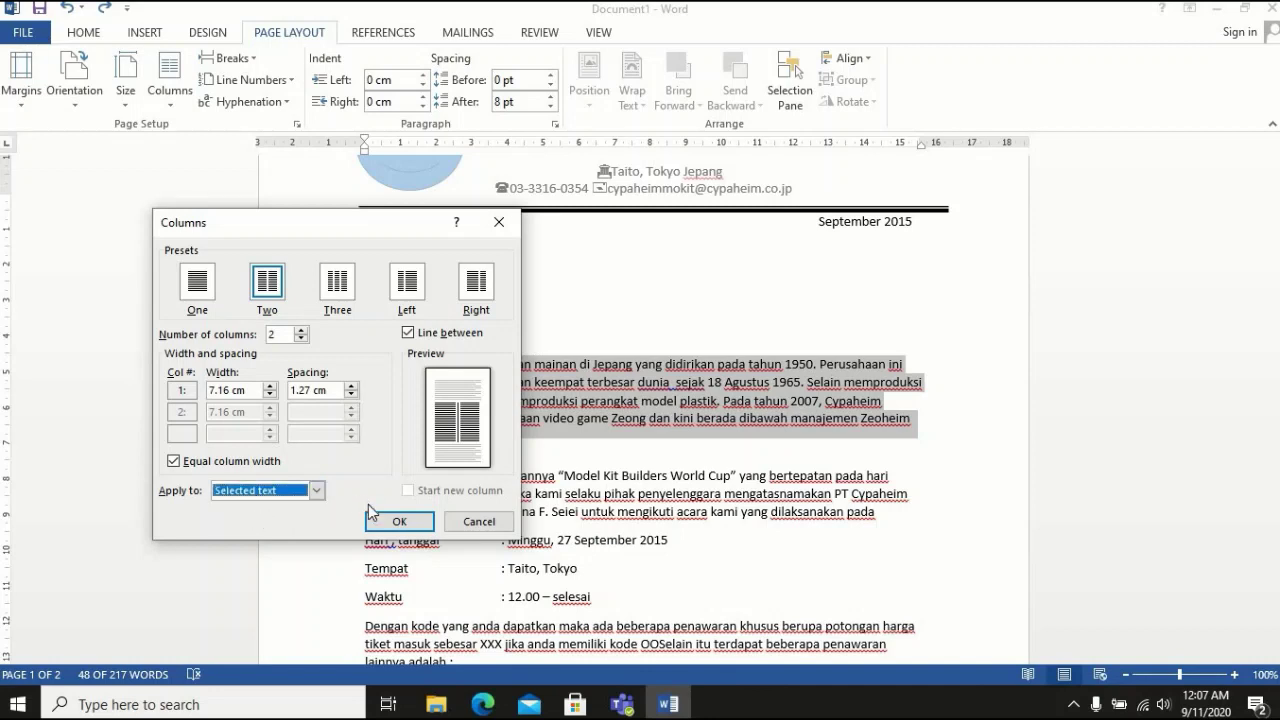
click(385, 519)
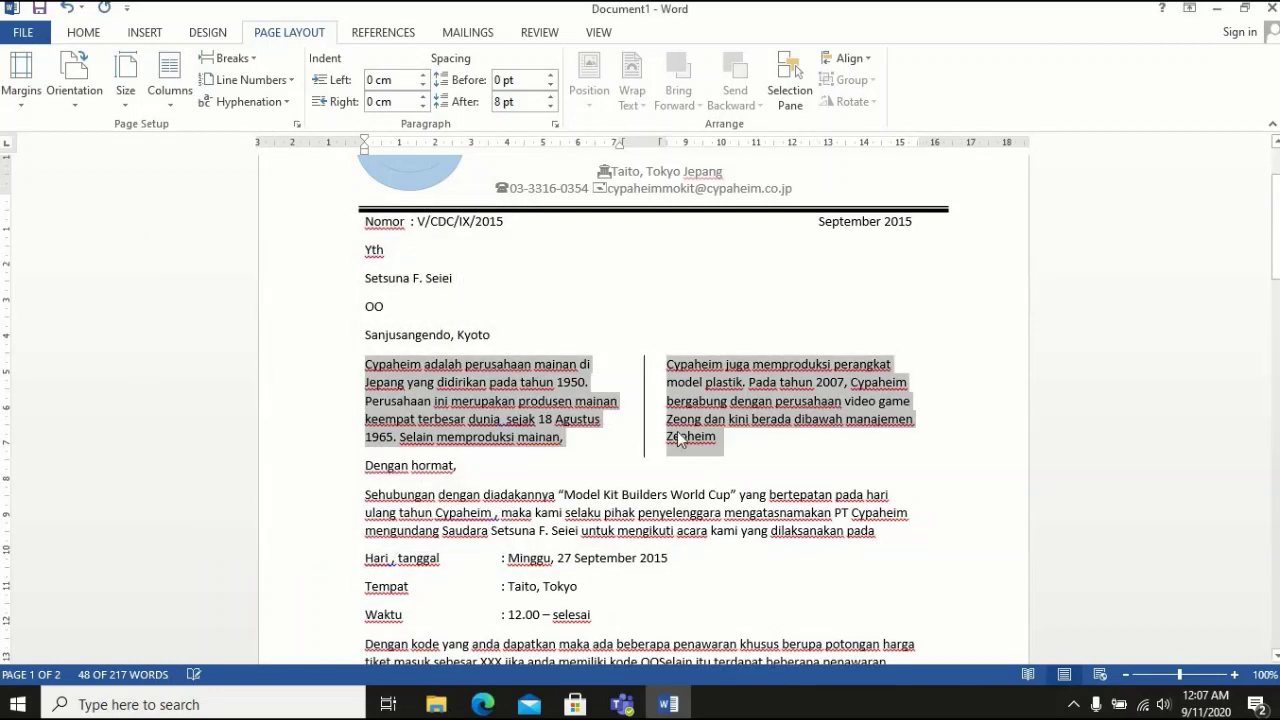
Justify the text of the two-column company introduction paragraph
click(95, 36)
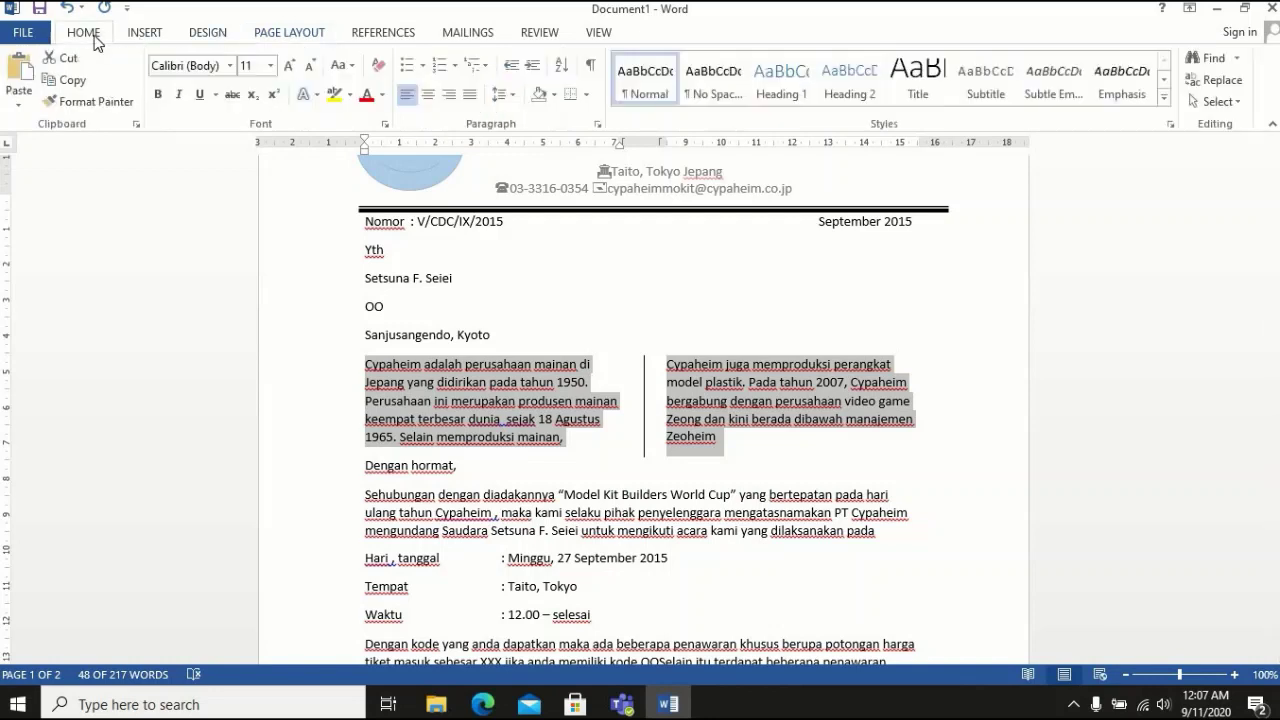
click(469, 94)
click(731, 405)
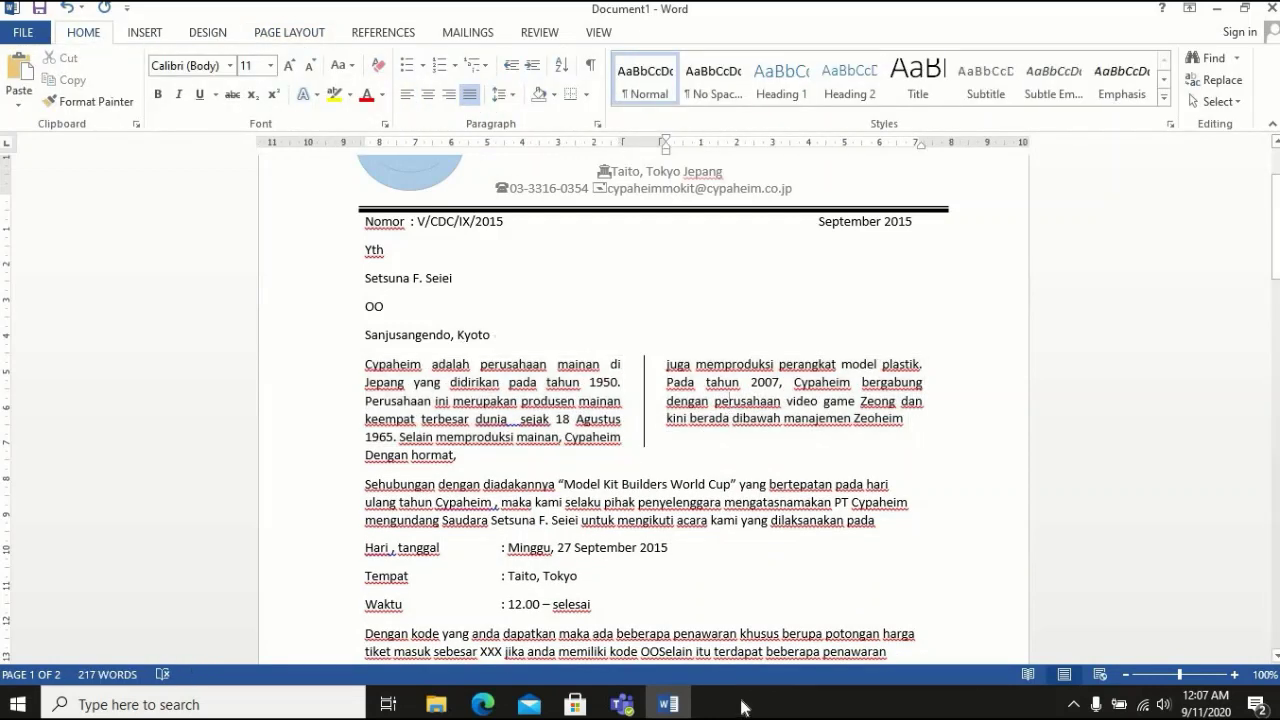
Check the sample letter in Teams and return to Word to turn the company introduction's first letter C into a dropped cap
click(622, 704)
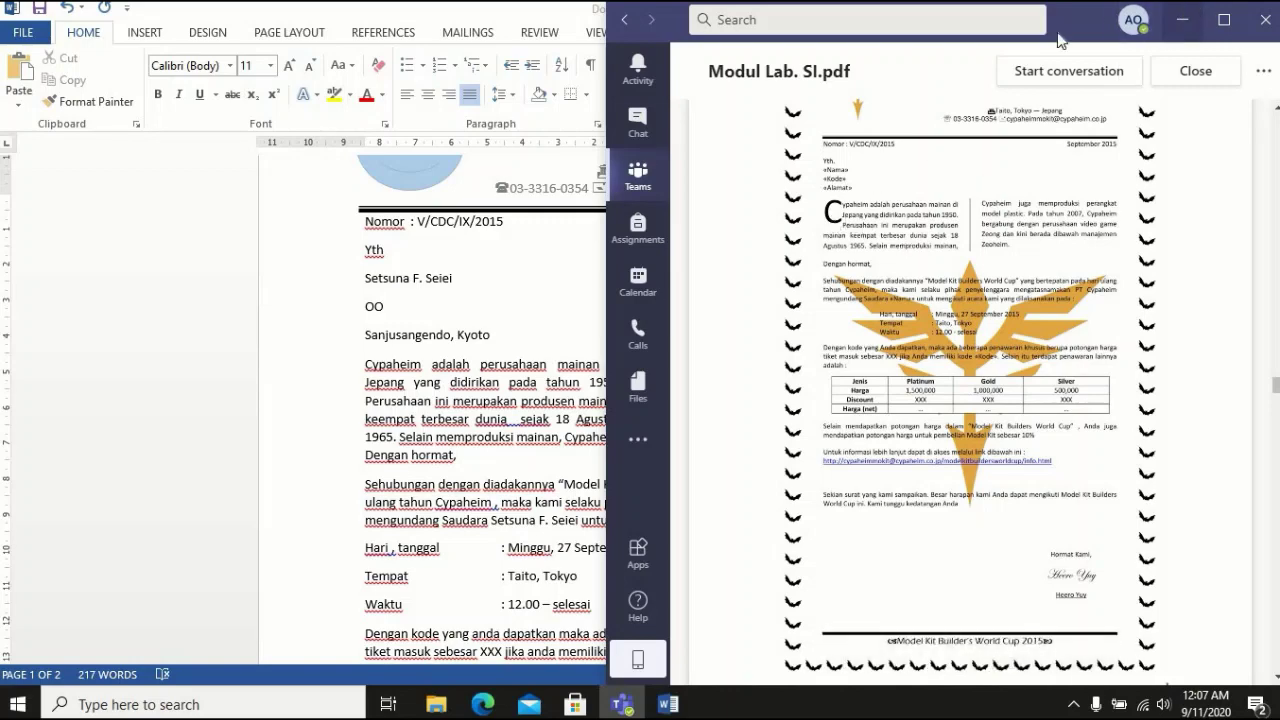
click(1166, 22)
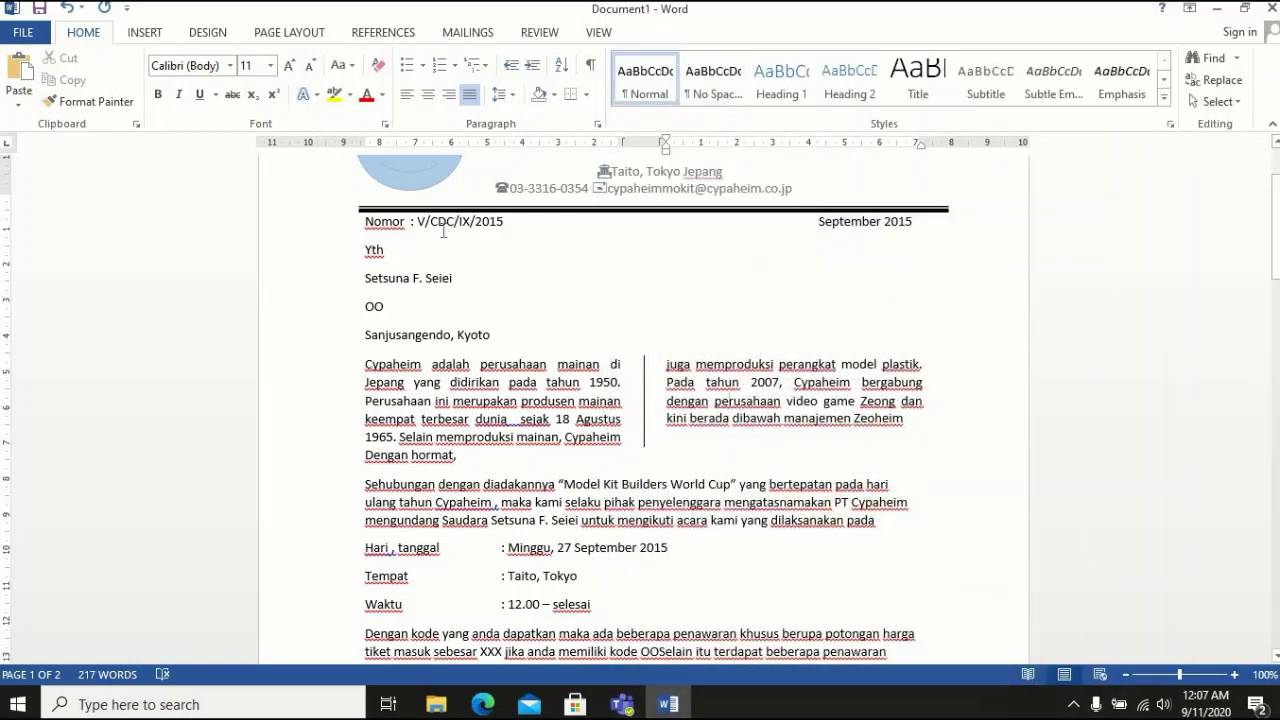
drag(362, 369, 364, 366)
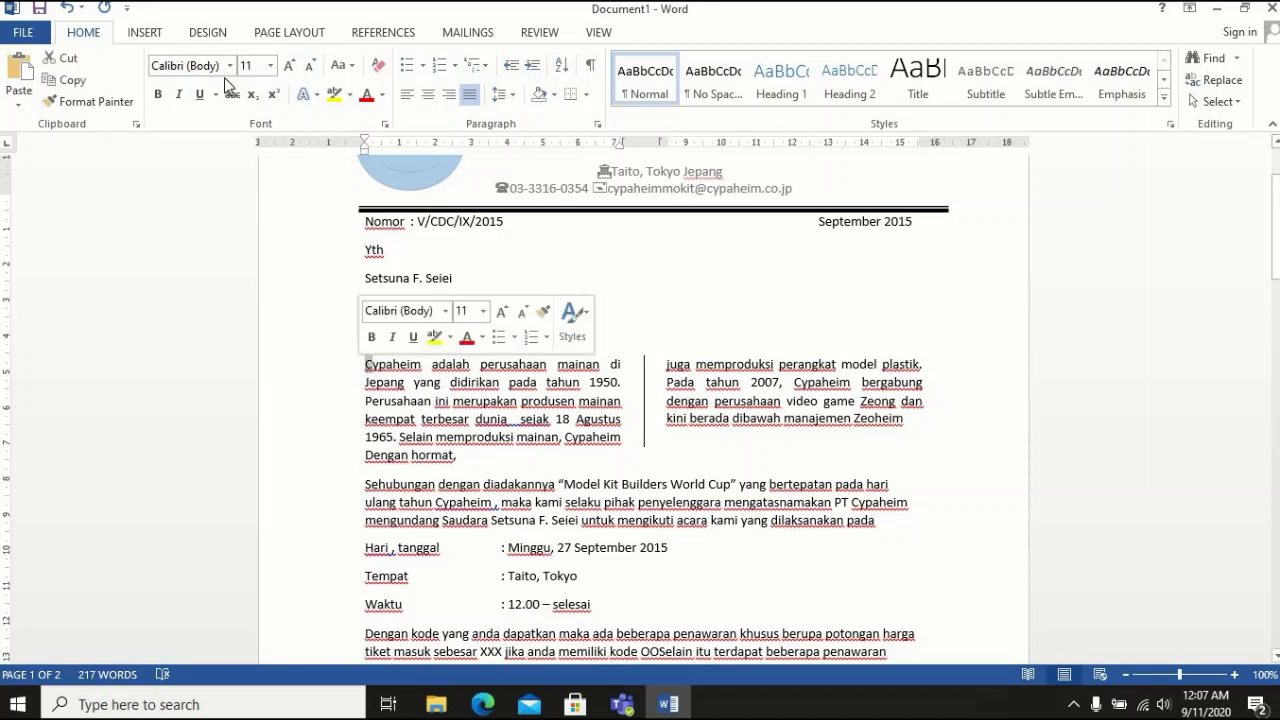
click(146, 33)
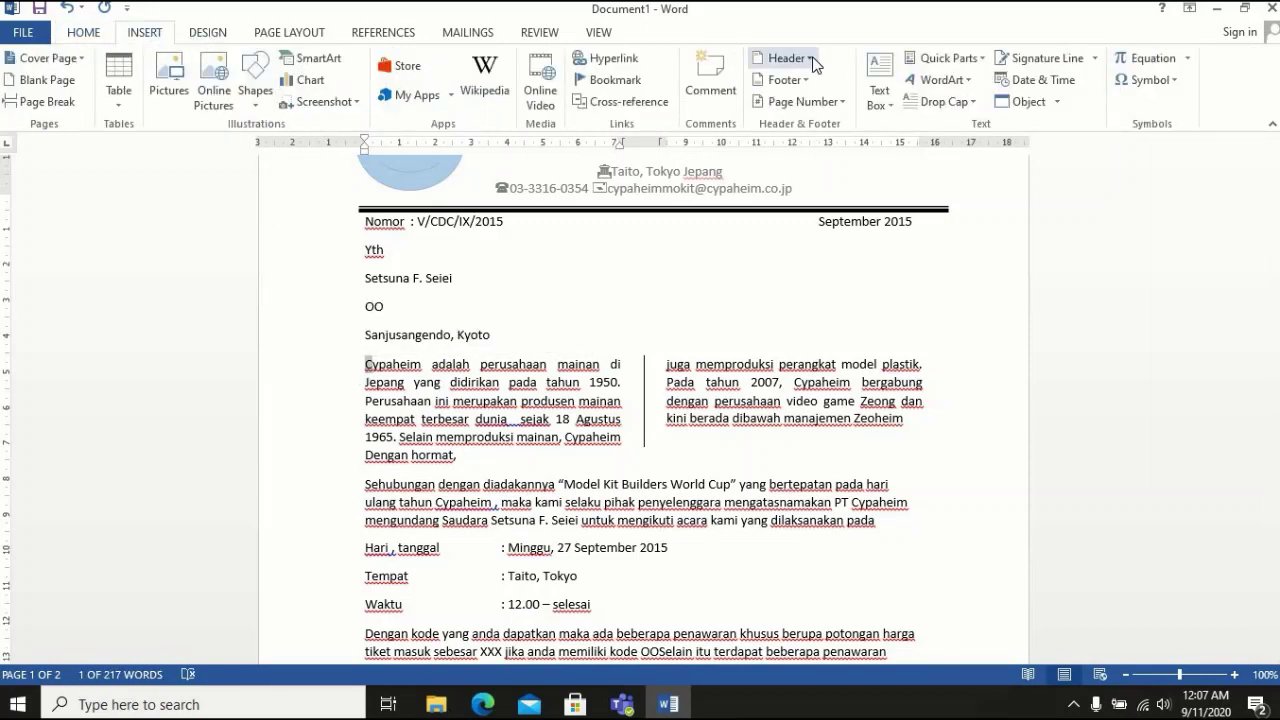
click(879, 86)
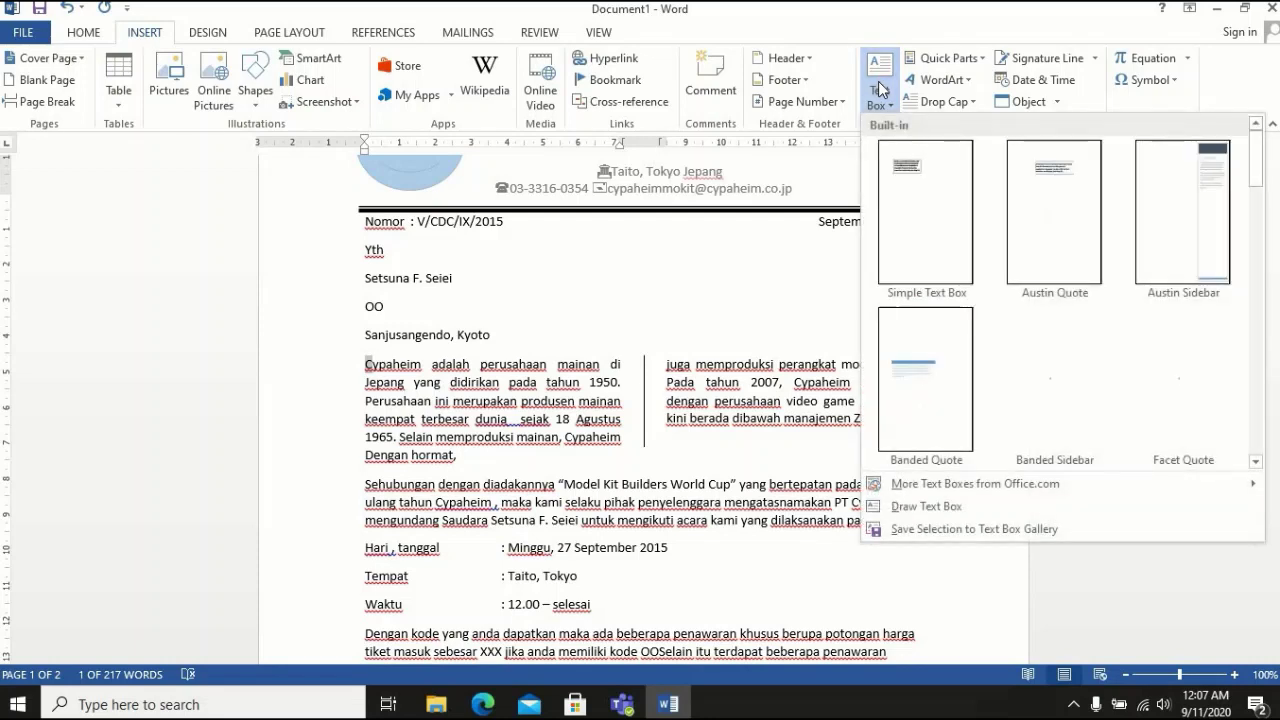
click(893, 96)
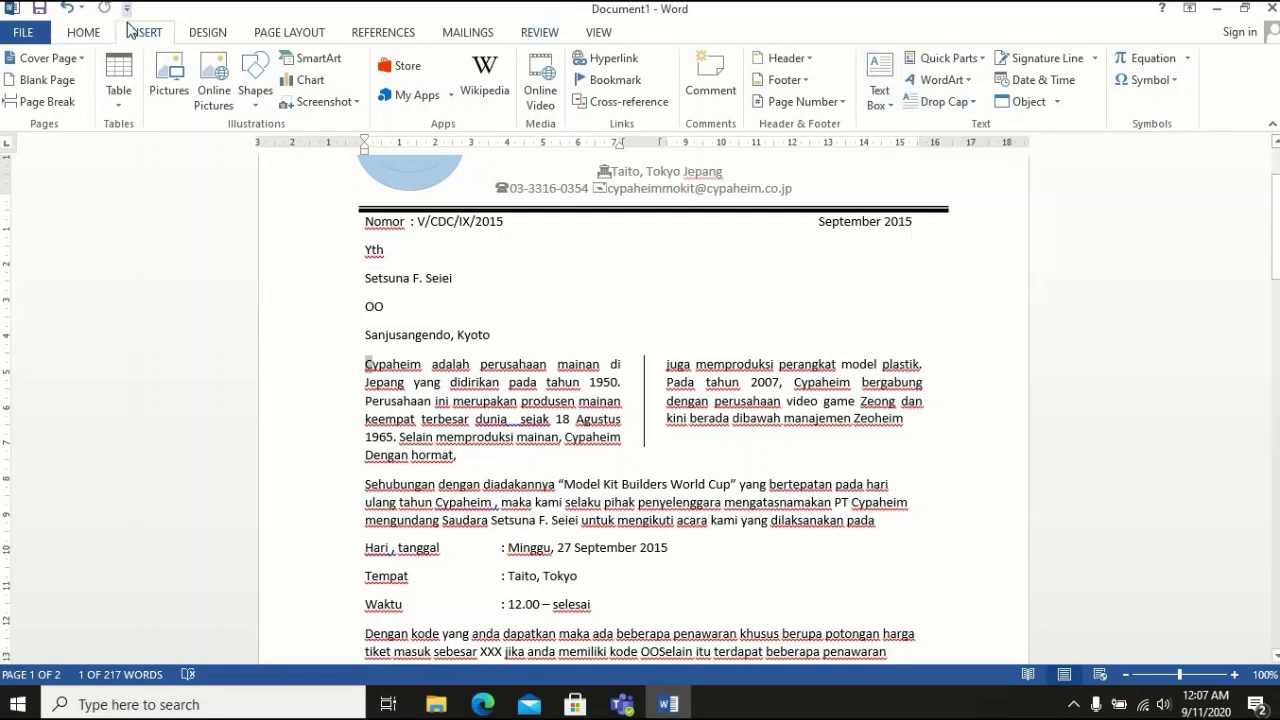
click(972, 104)
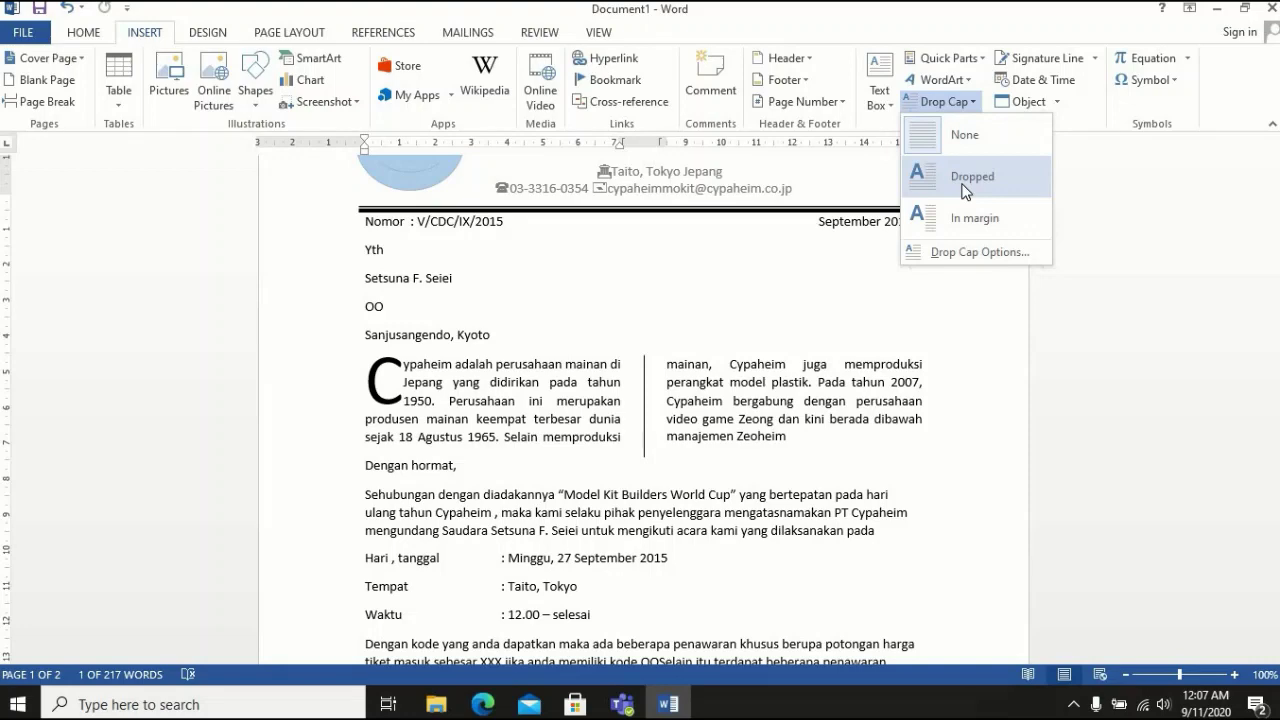
click(966, 190)
Open the drop cap options and accept the Dropped position with 3 lines to drop and 0 cm from text
click(970, 104)
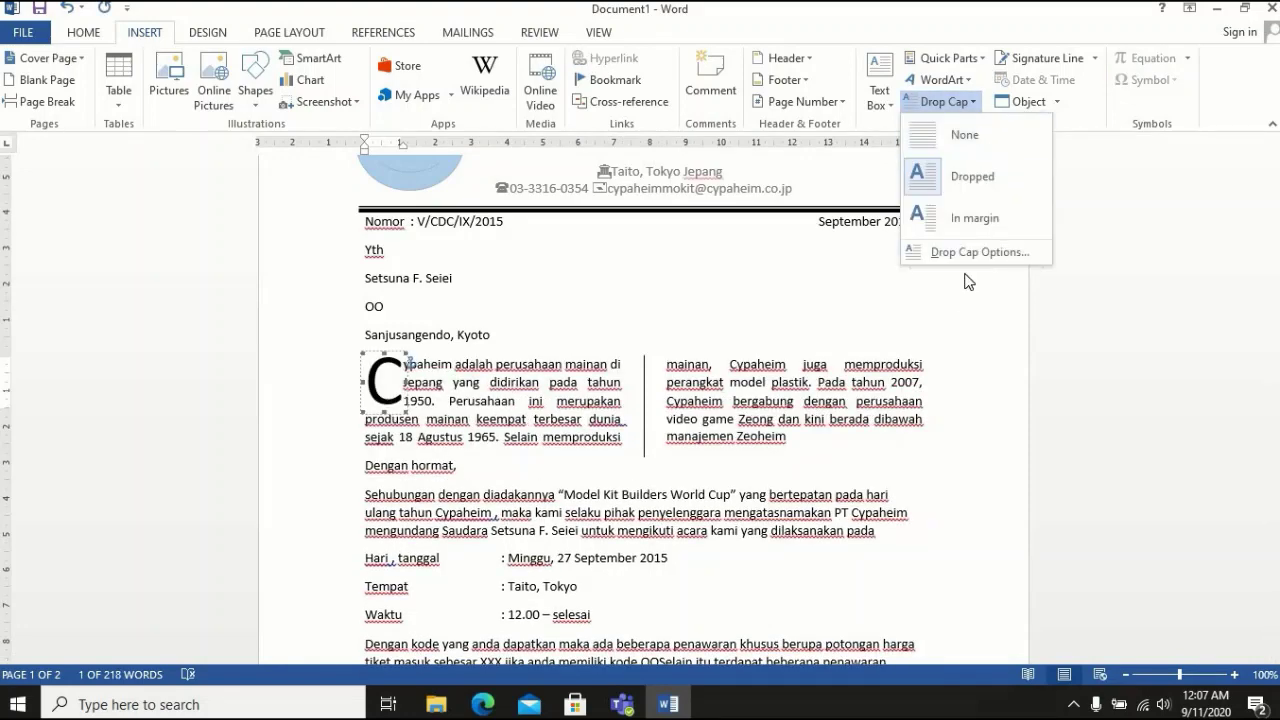
click(966, 252)
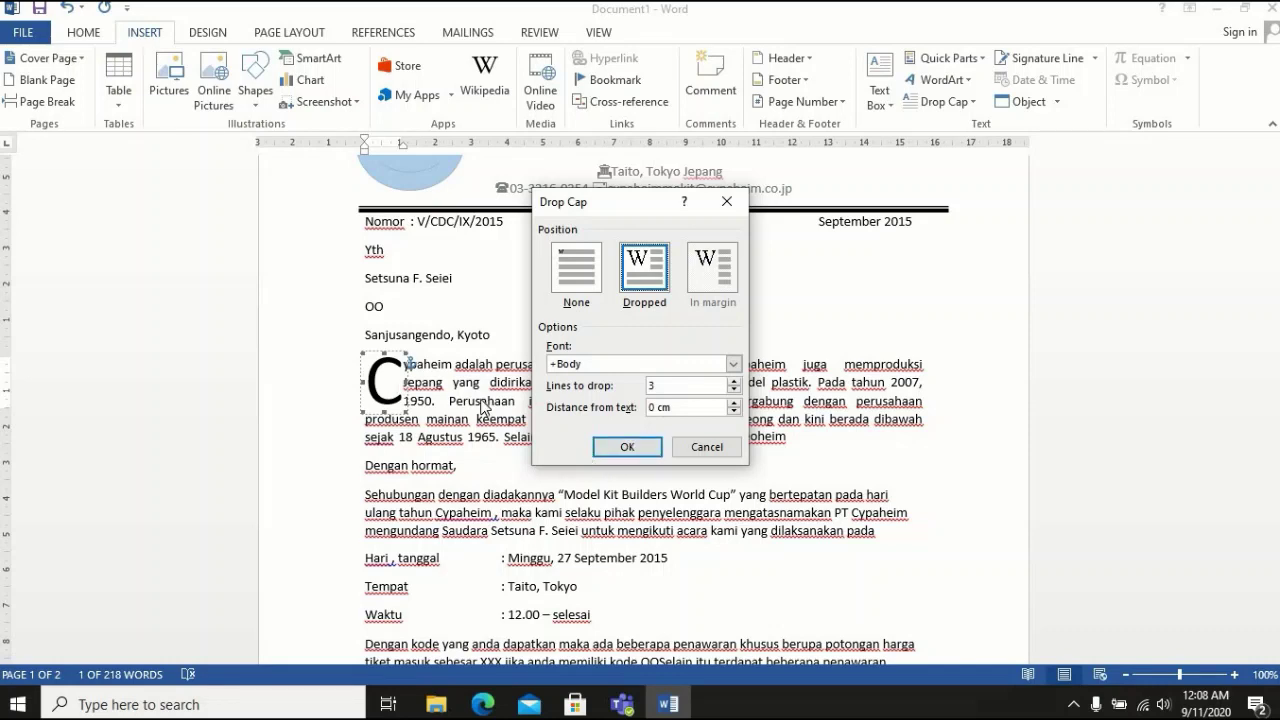
click(627, 448)
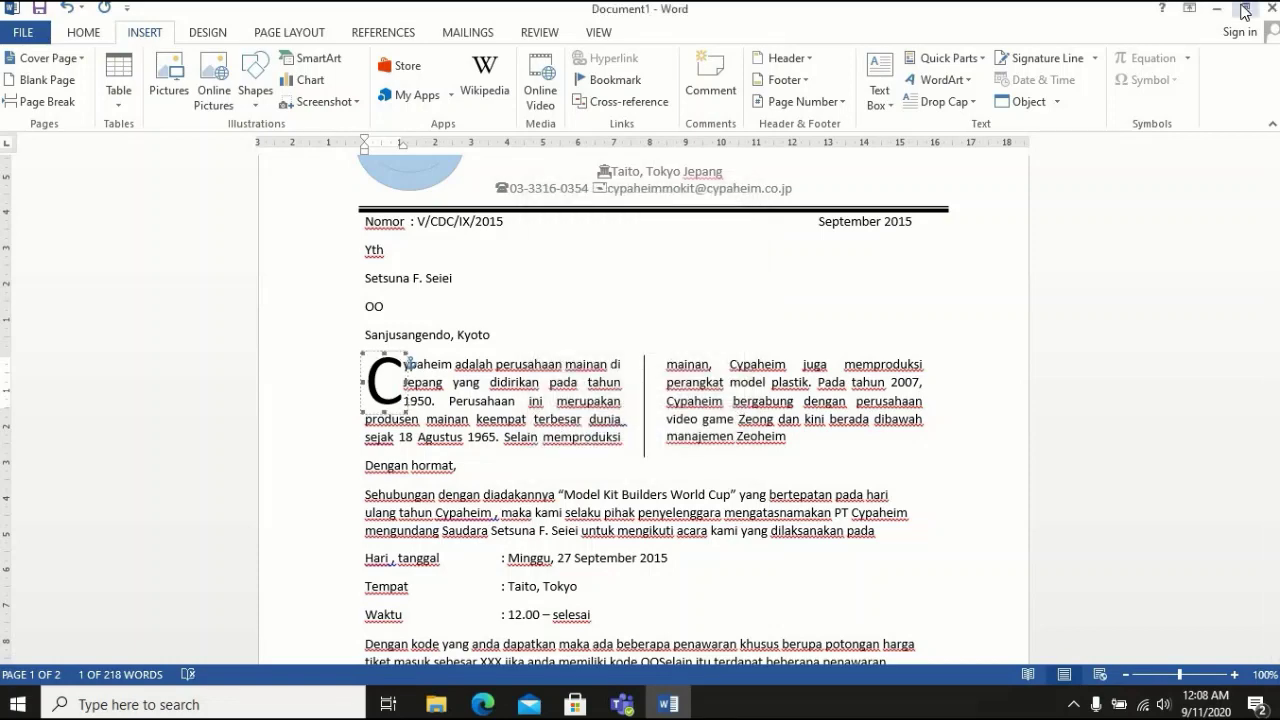
Arrange the letter's window side by side with the sample letter in Teams and return to the letter
click(1244, 8)
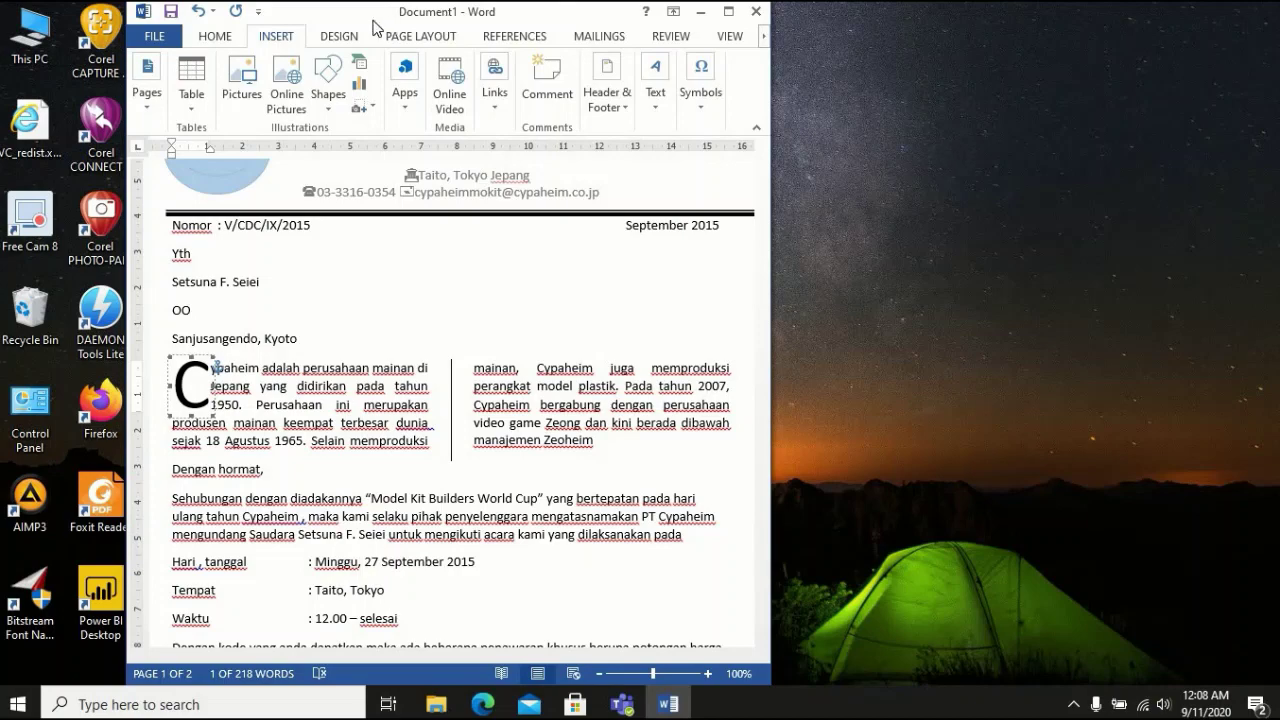
drag(449, 20, 320, 22)
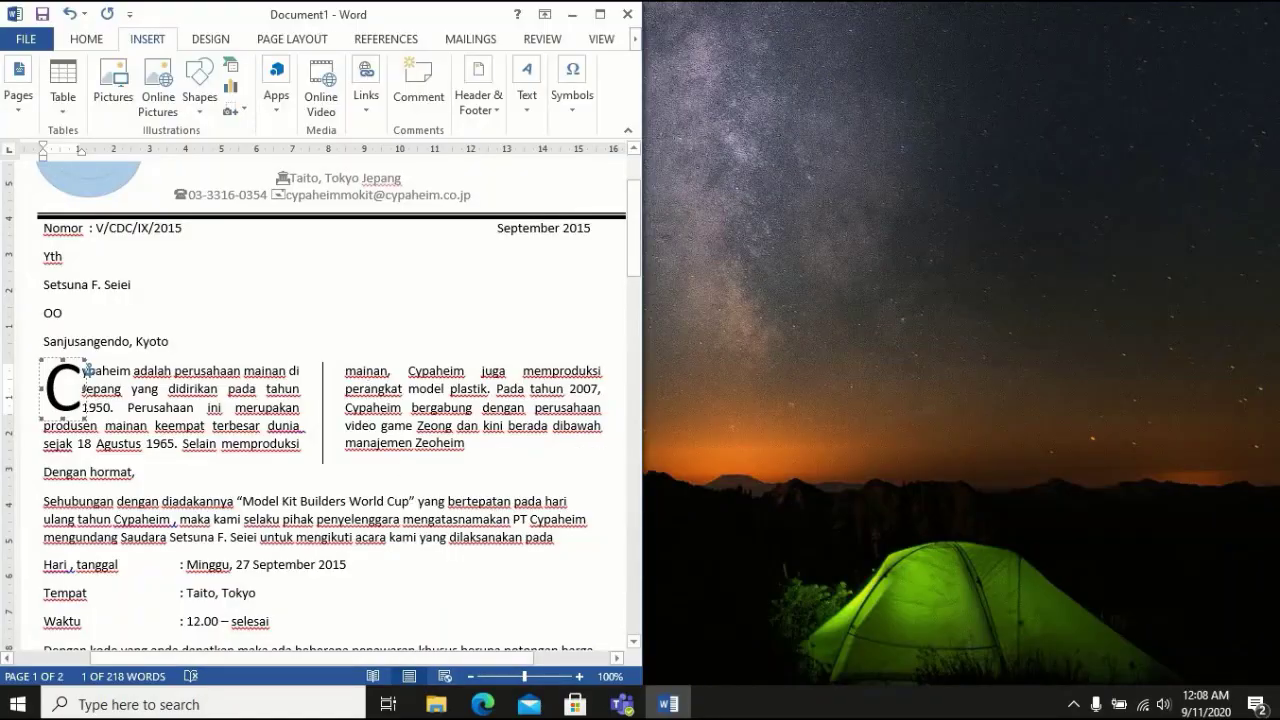
click(622, 705)
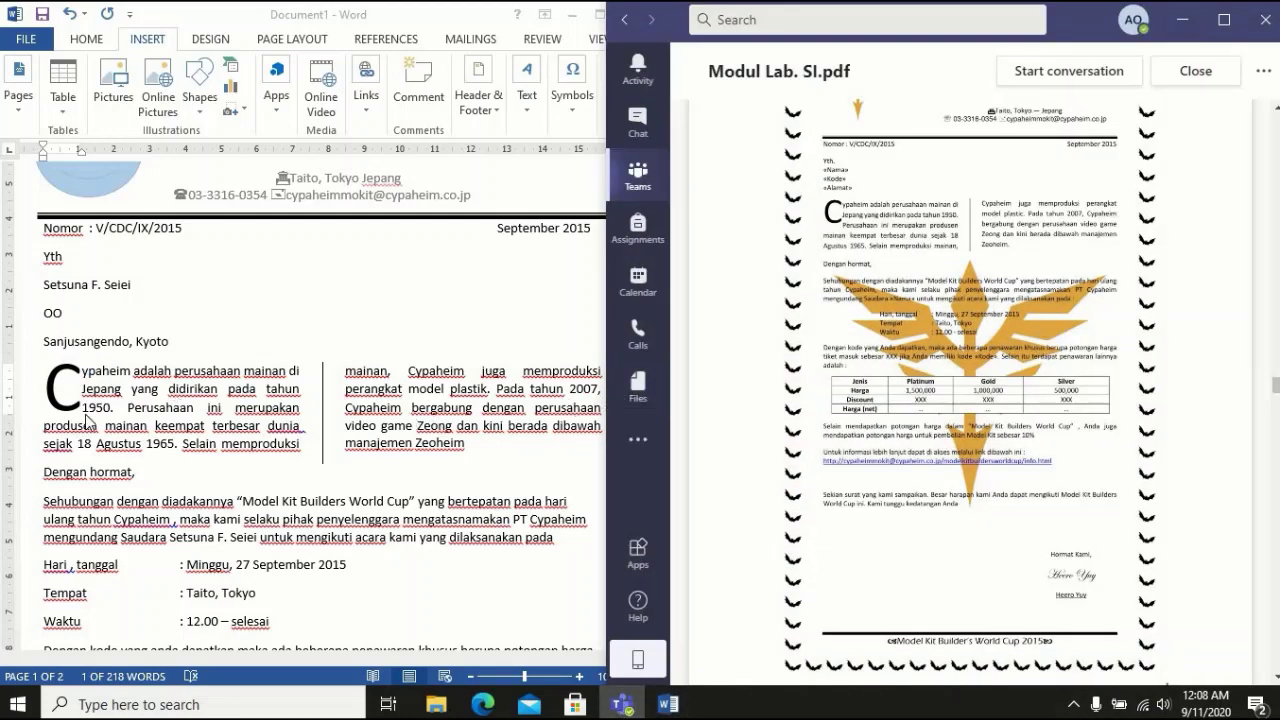
click(80, 519)
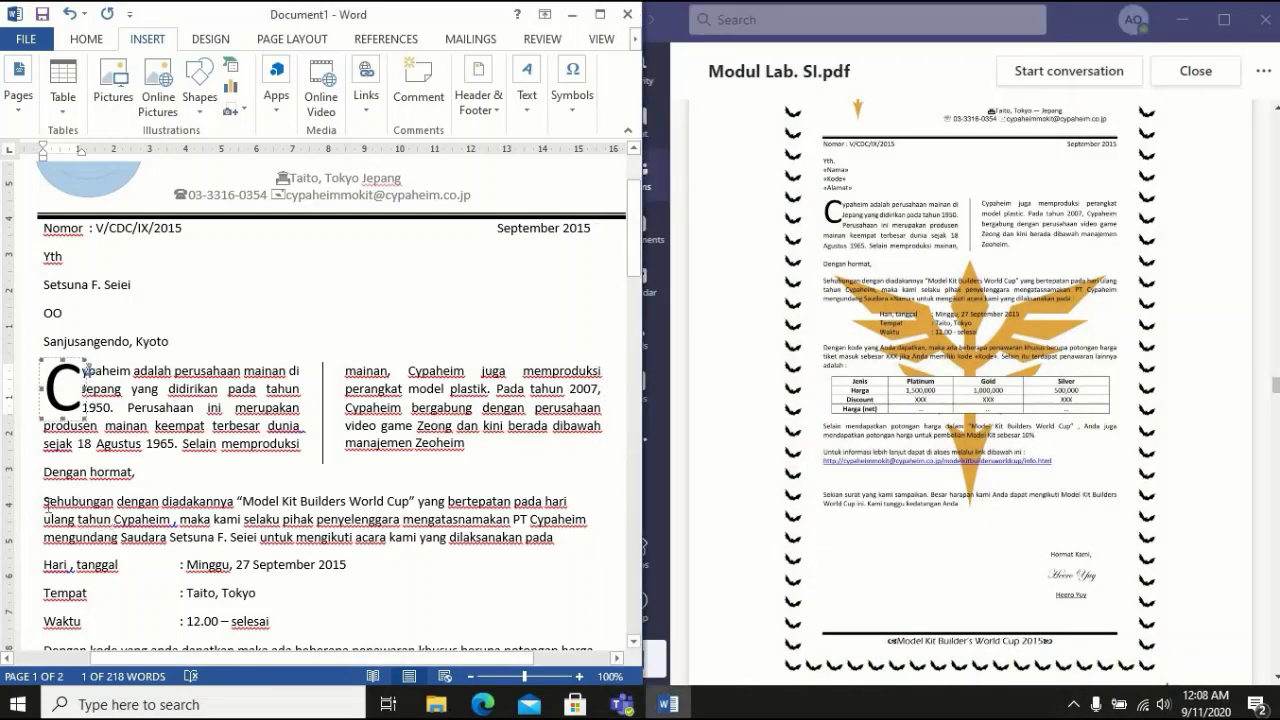
Justify the invitation paragraph beginning "Sehubungan dengan diadakannya" in the maximized letter
drag(48, 505, 575, 540)
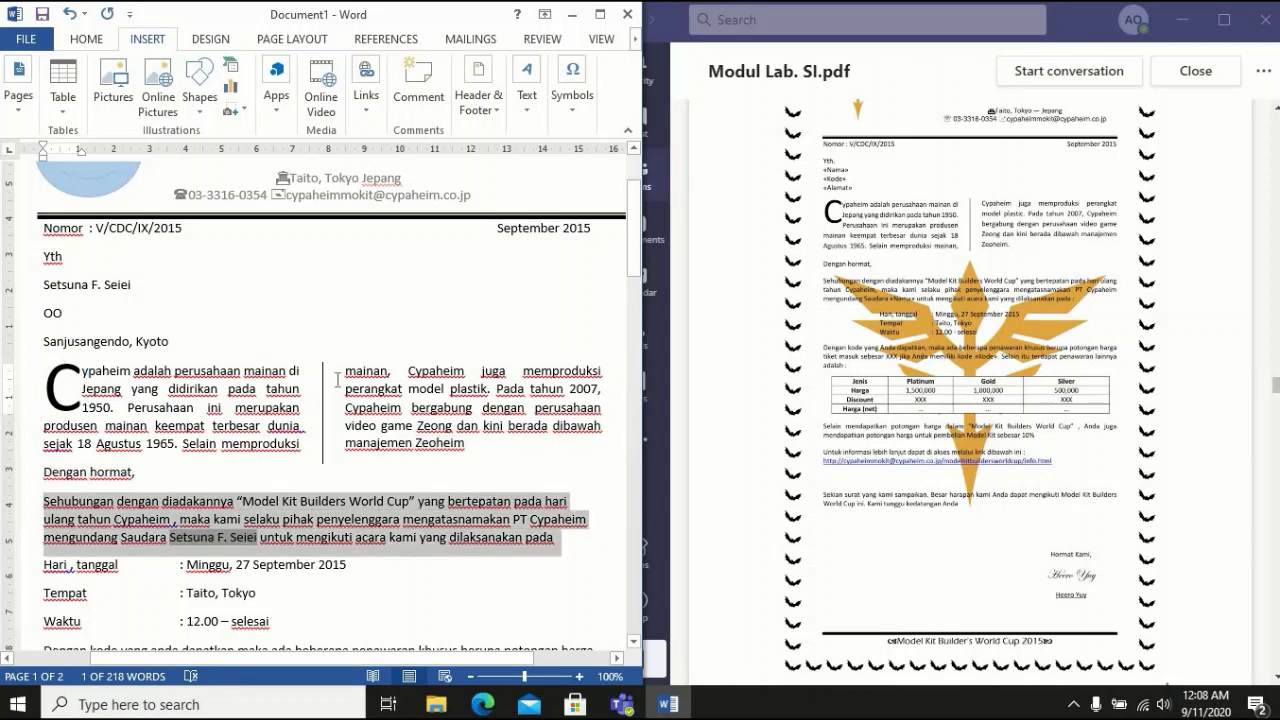
click(86, 42)
key(ctrl+F1)
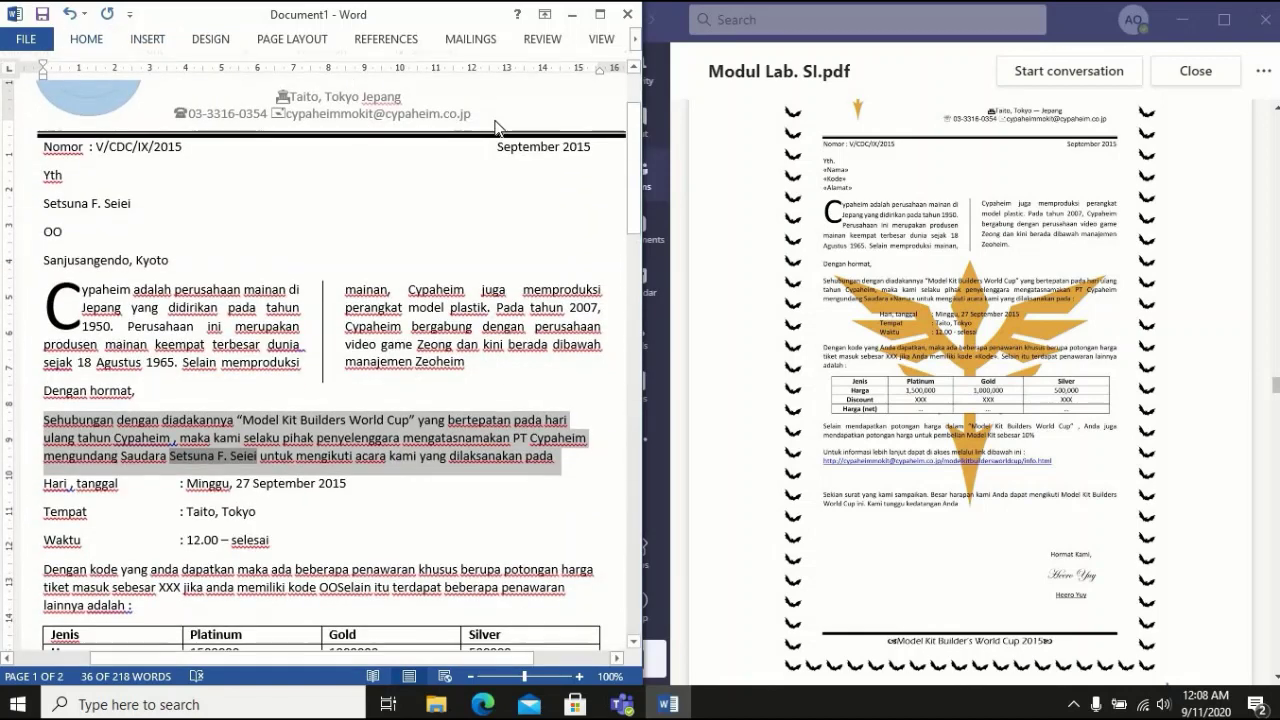
drag(633, 122, 631, 97)
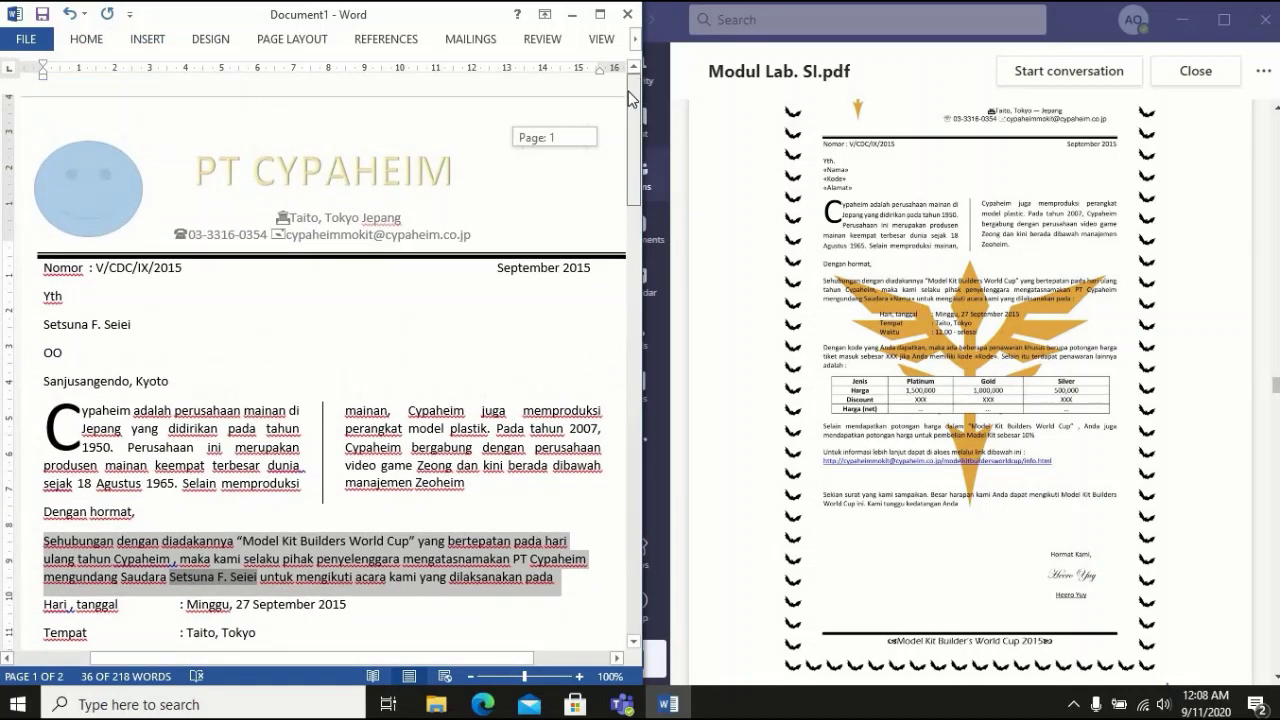
click(603, 15)
click(102, 35)
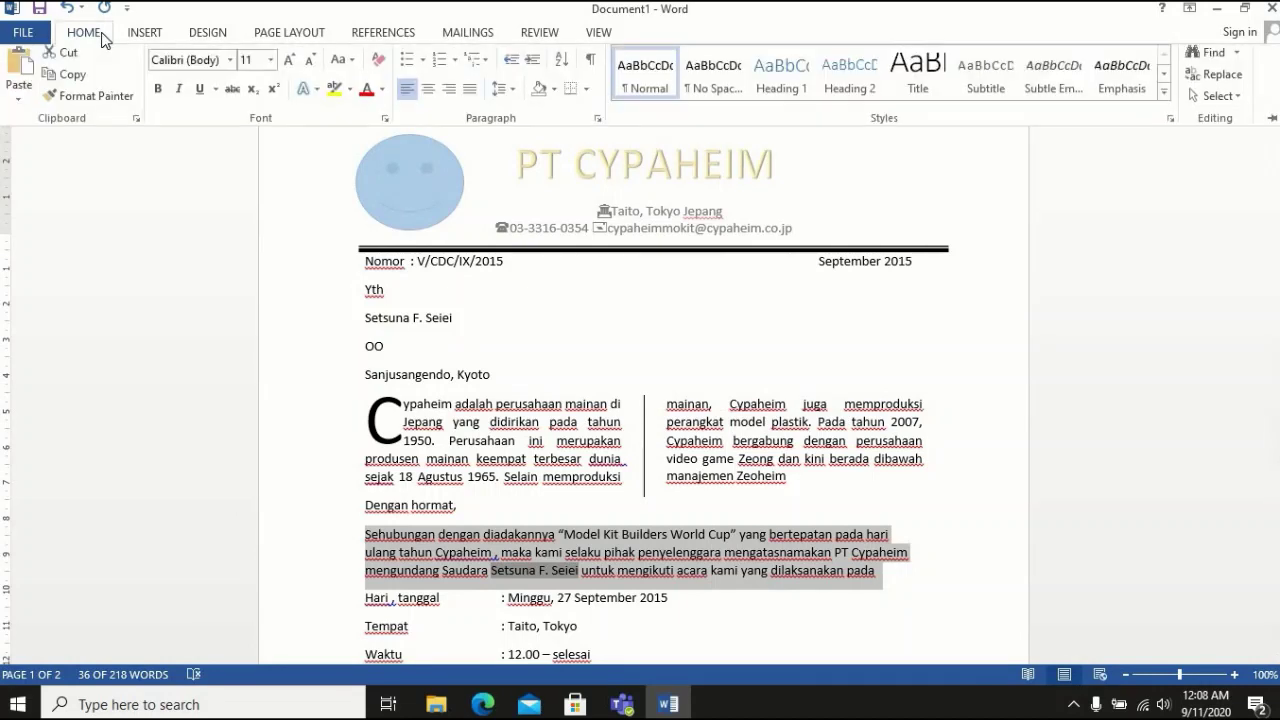
click(429, 94)
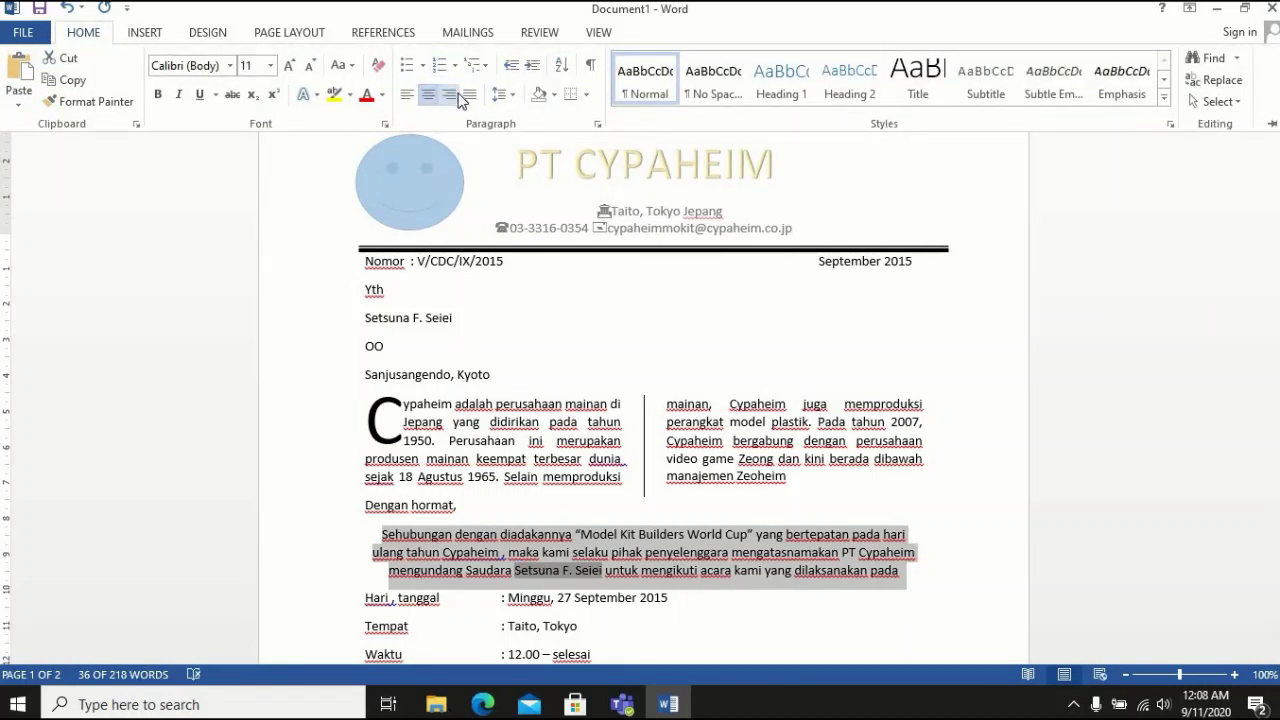
click(470, 94)
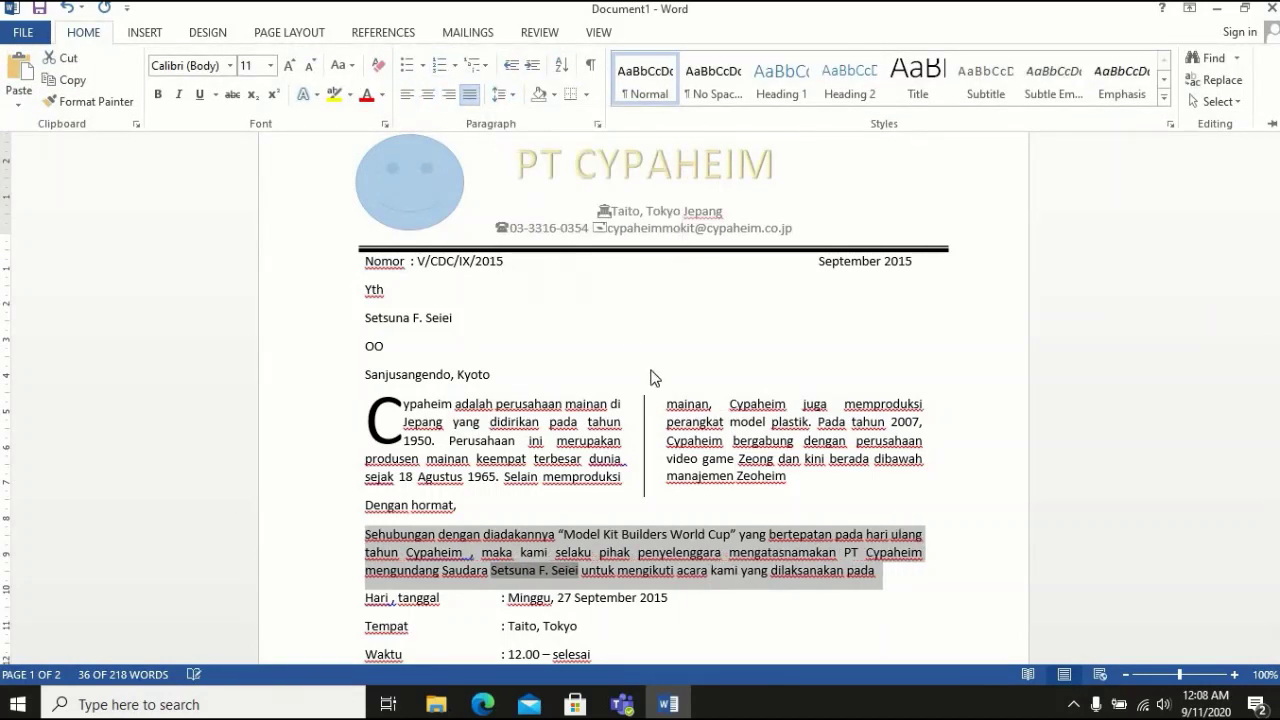
click(689, 564)
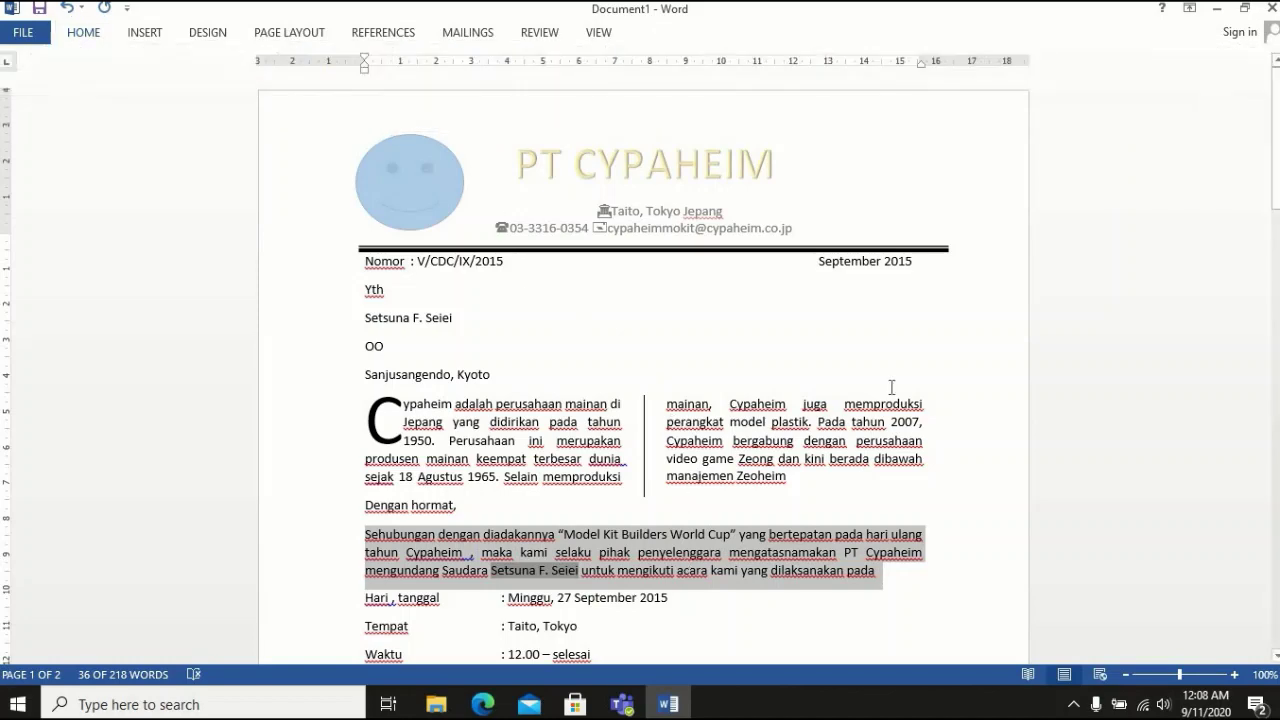
Restore the side-by-side view with the sample and indent the "Hari, tanggal" line by two tab stops
click(1245, 8)
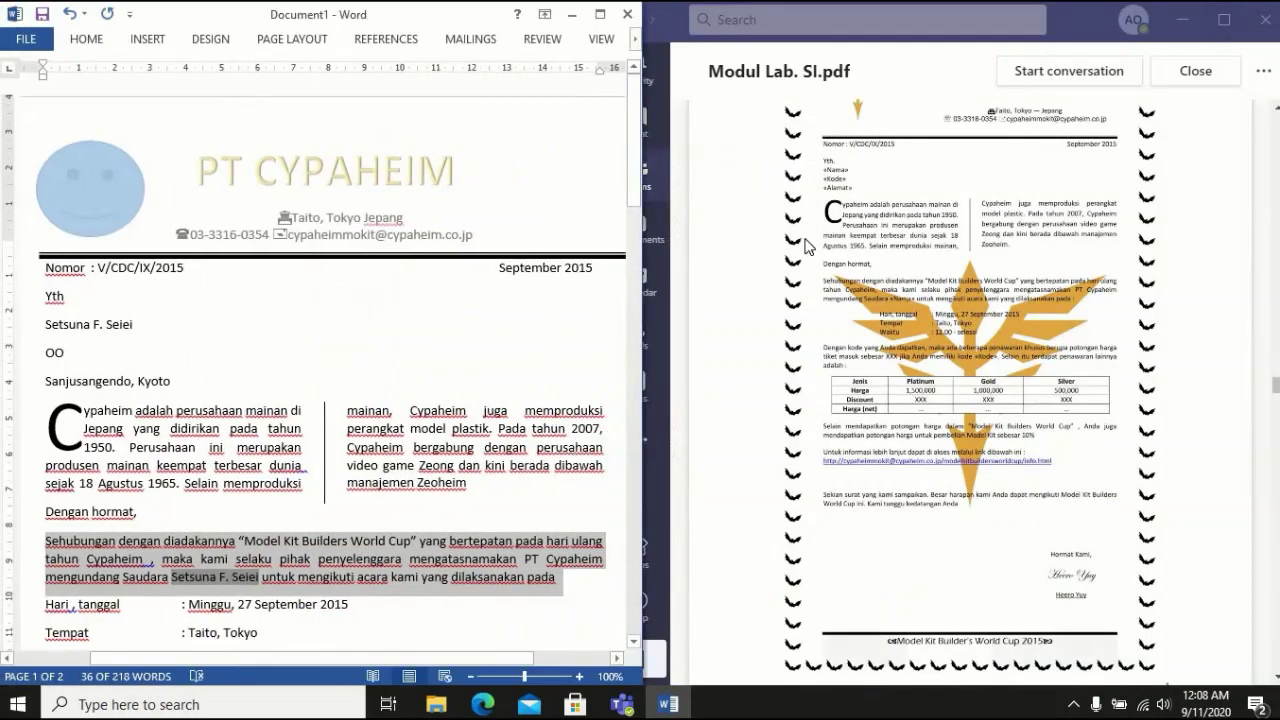
click(400, 611)
key(Down)
key(Down)
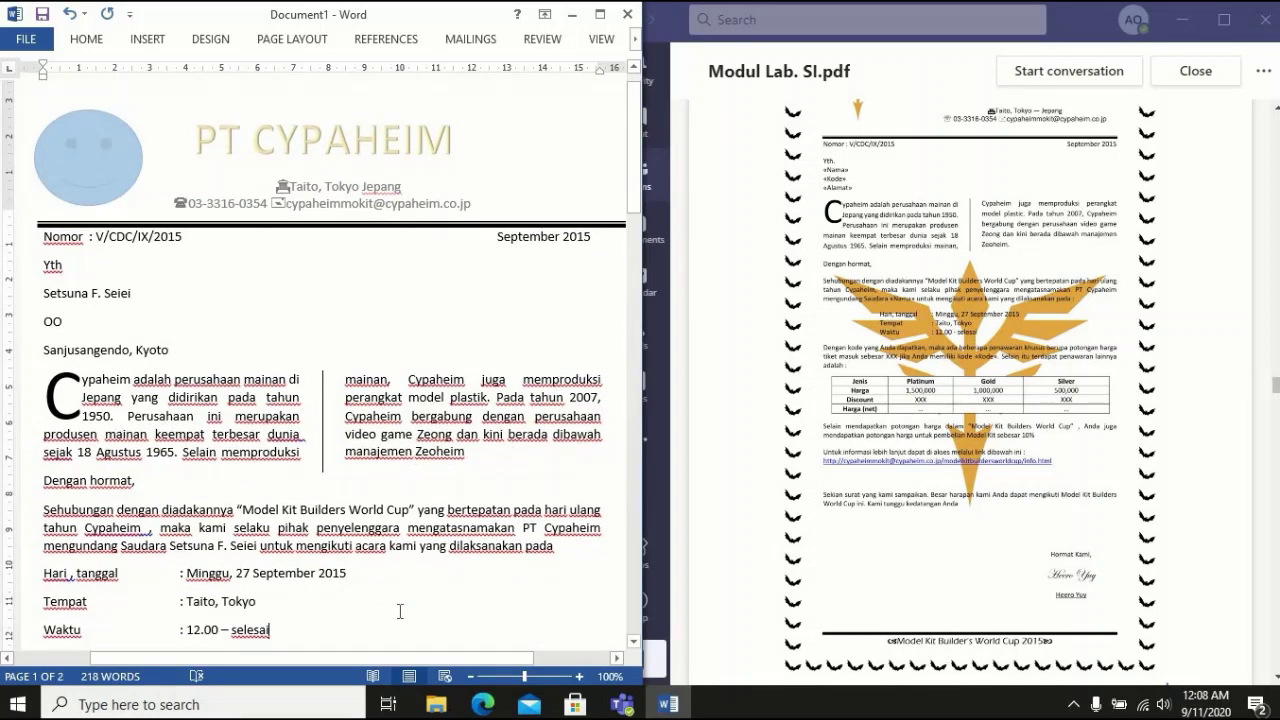
key(Down)
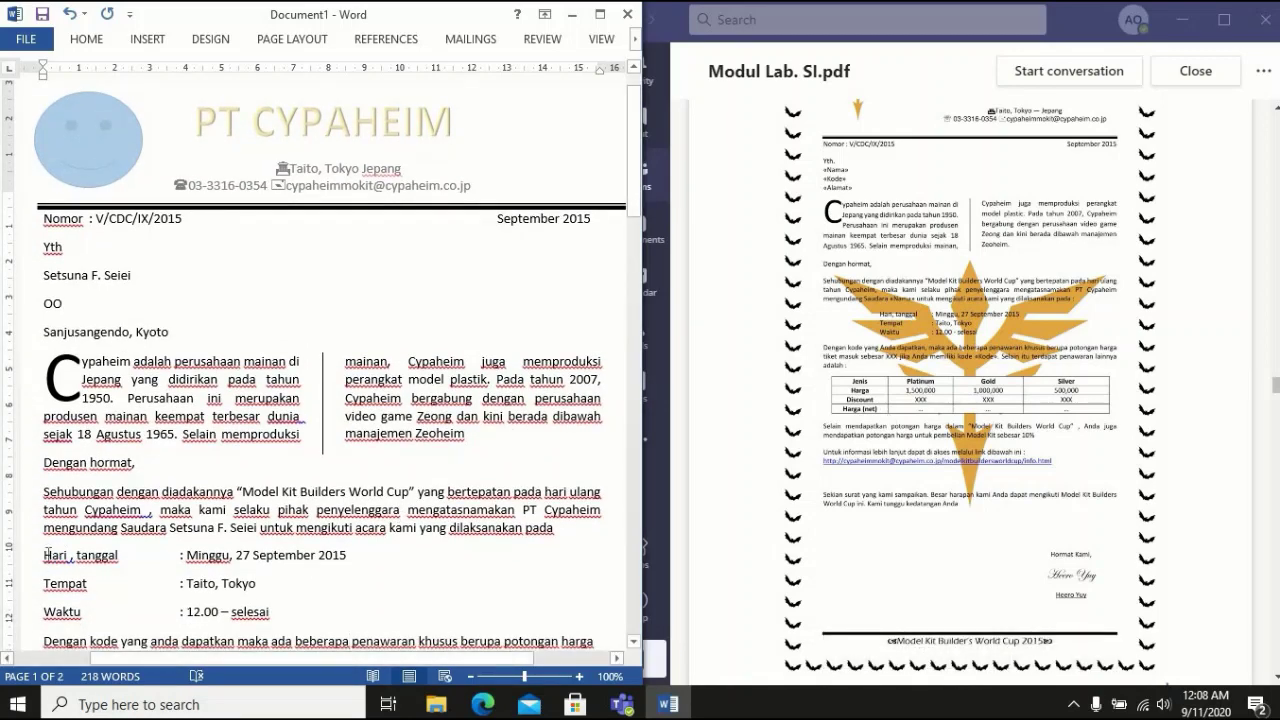
key(Tab)
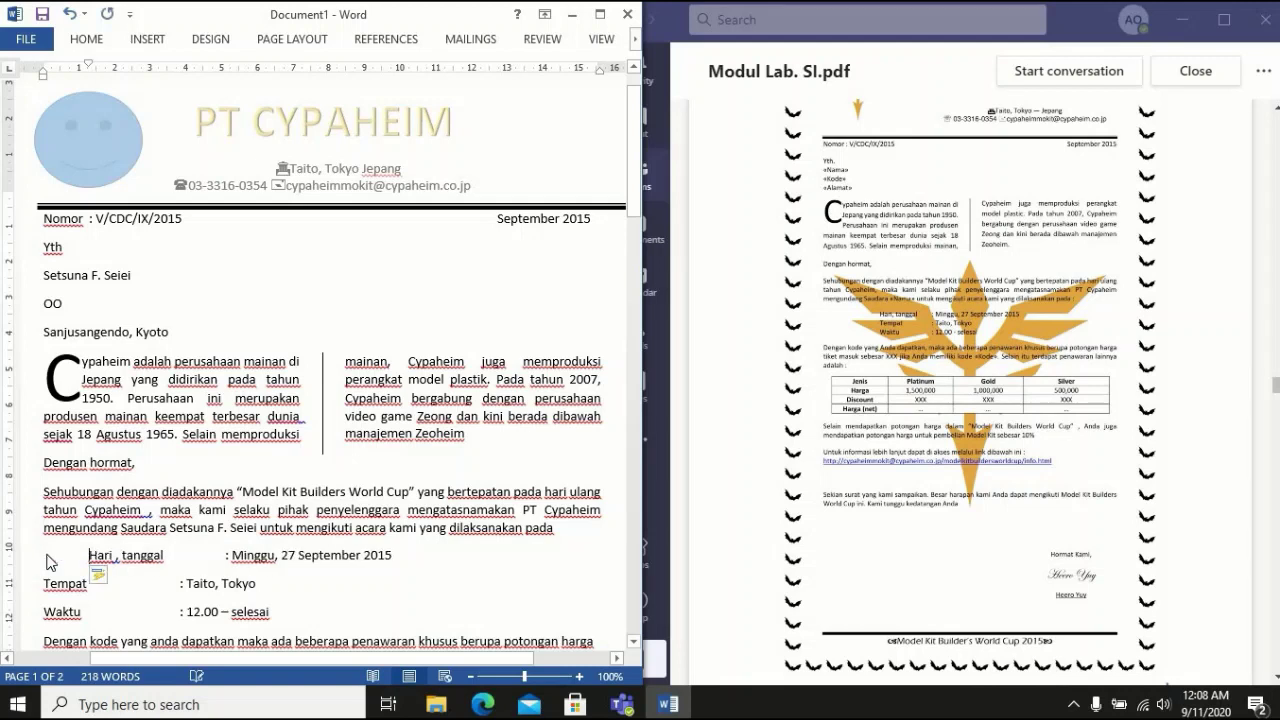
key(Tab)
key(Tab)
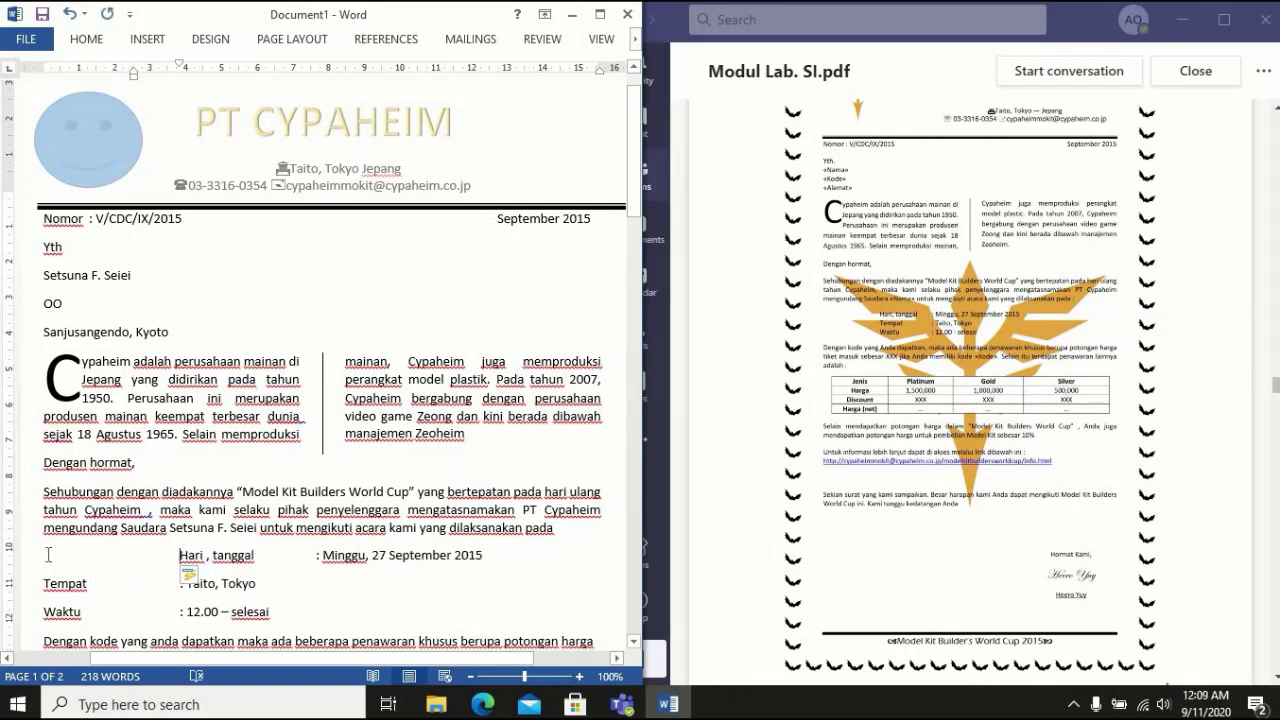
key(BackSpace)
key(BackSpace)
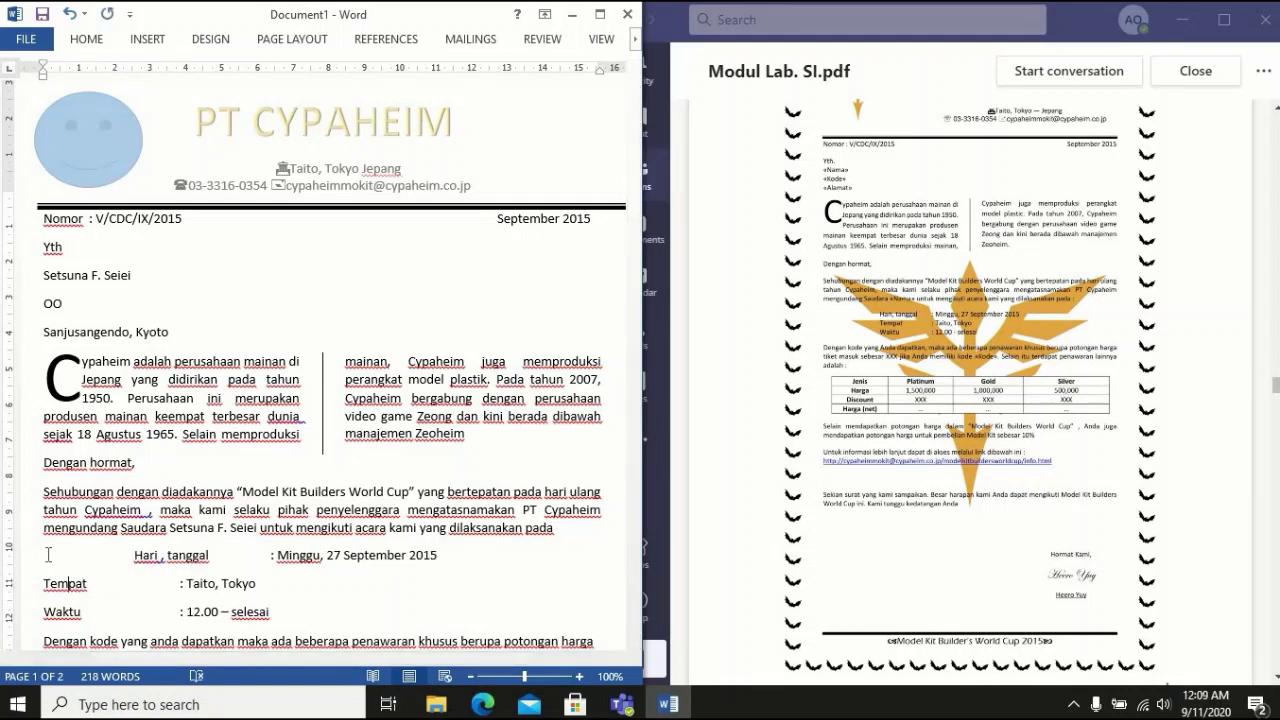
Indent the "Tempat" and "Waktu" lines by two tab stops each
key(Tab)
key(Tab)
key(Down)
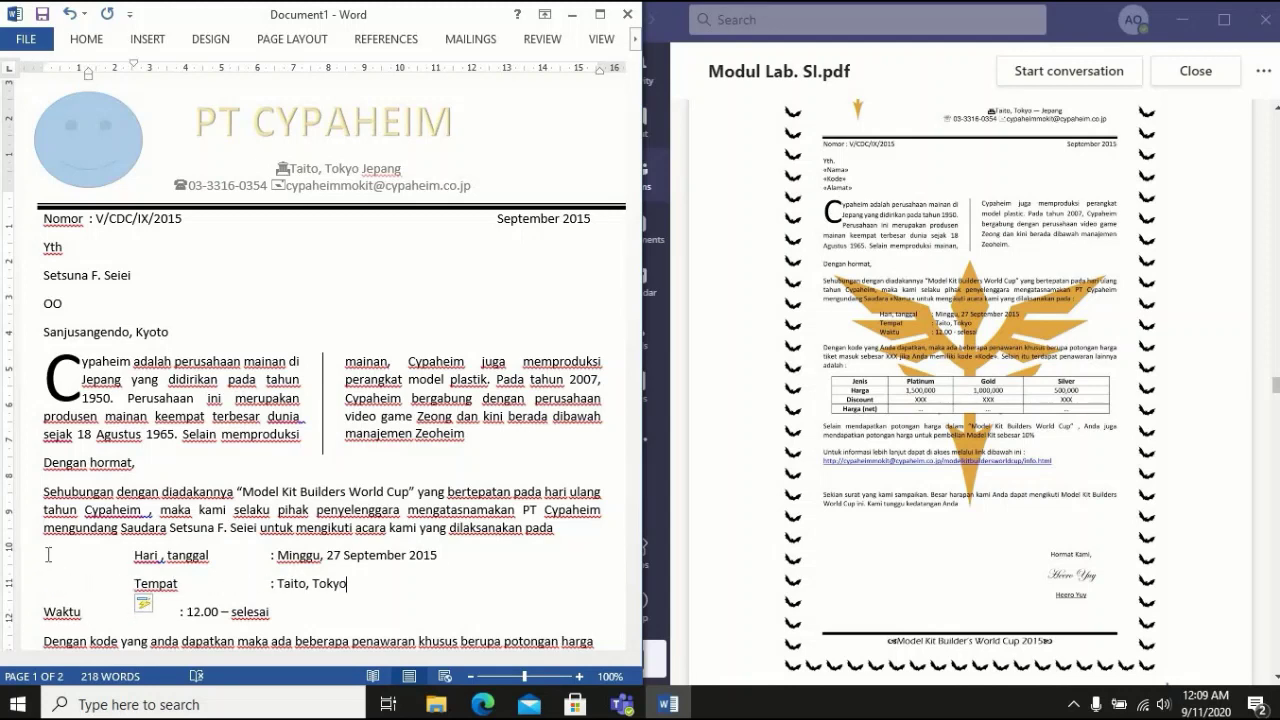
key(Tab)
key(Tab)
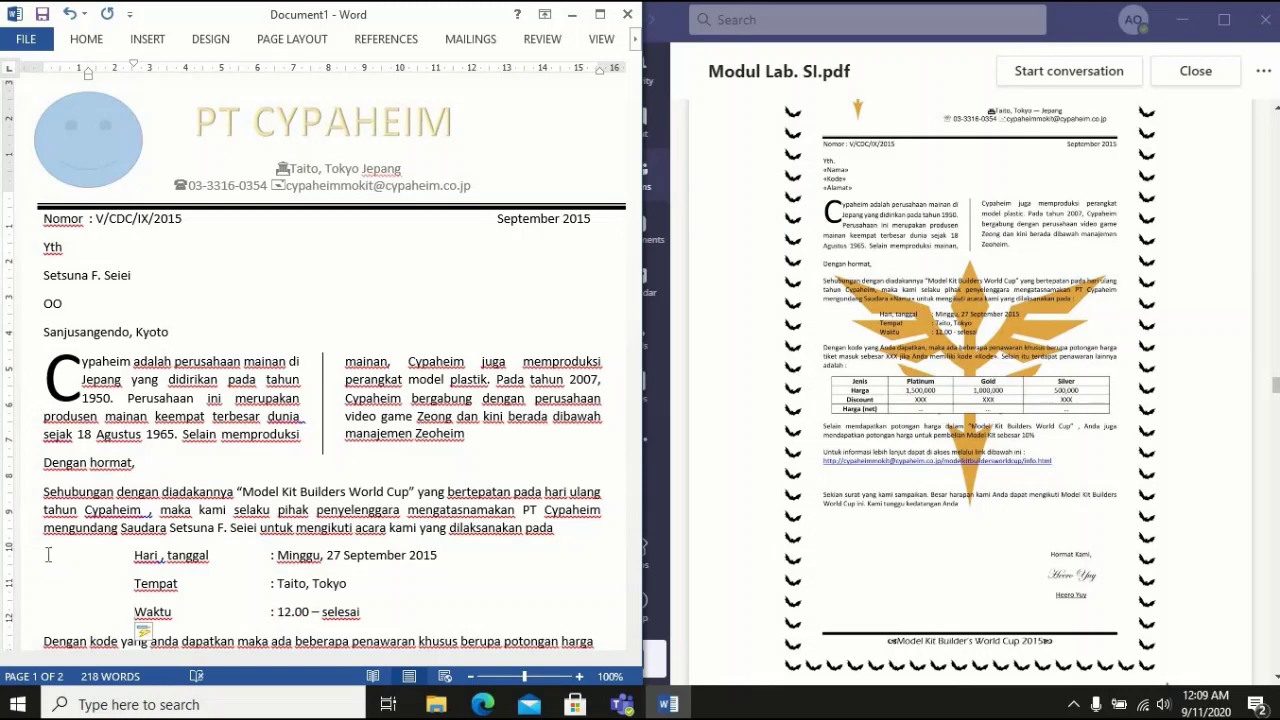
Justify the paragraph beginning "Dengan kode yang anda dapatkan" above the price table
key(Down)
key(Down)
key(Down)
key(Down)
key(Down)
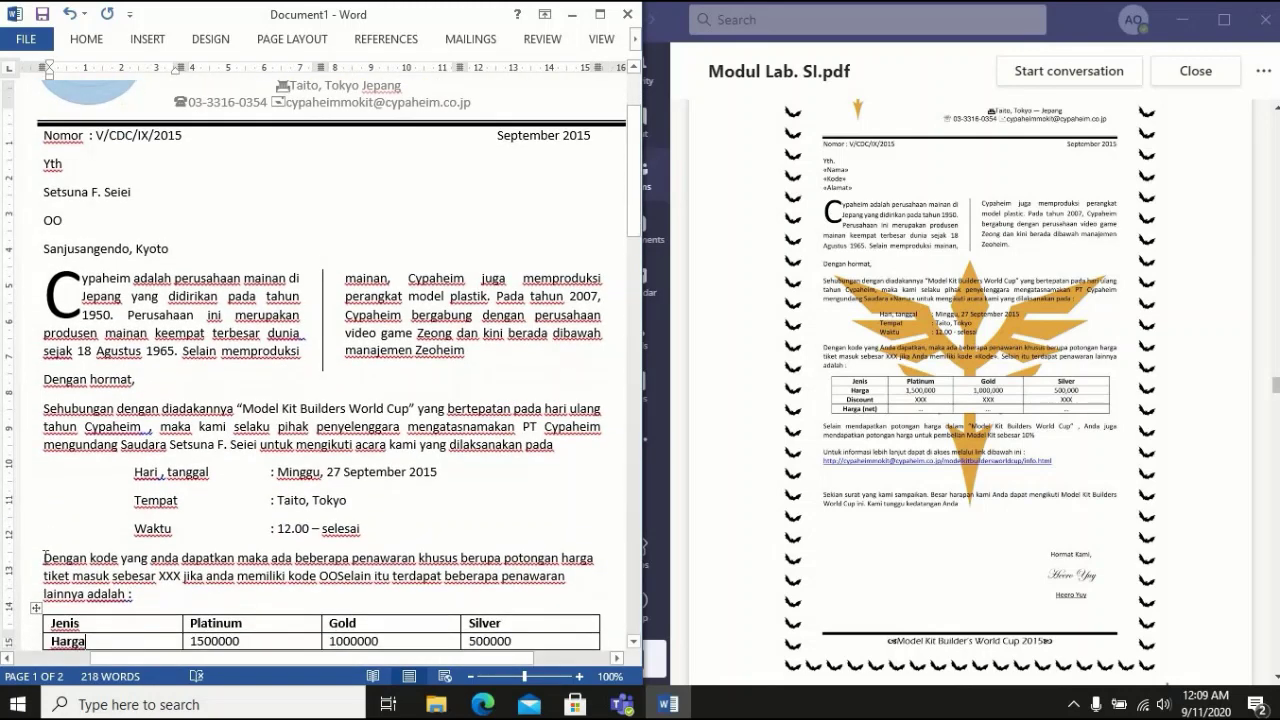
drag(45, 557, 148, 605)
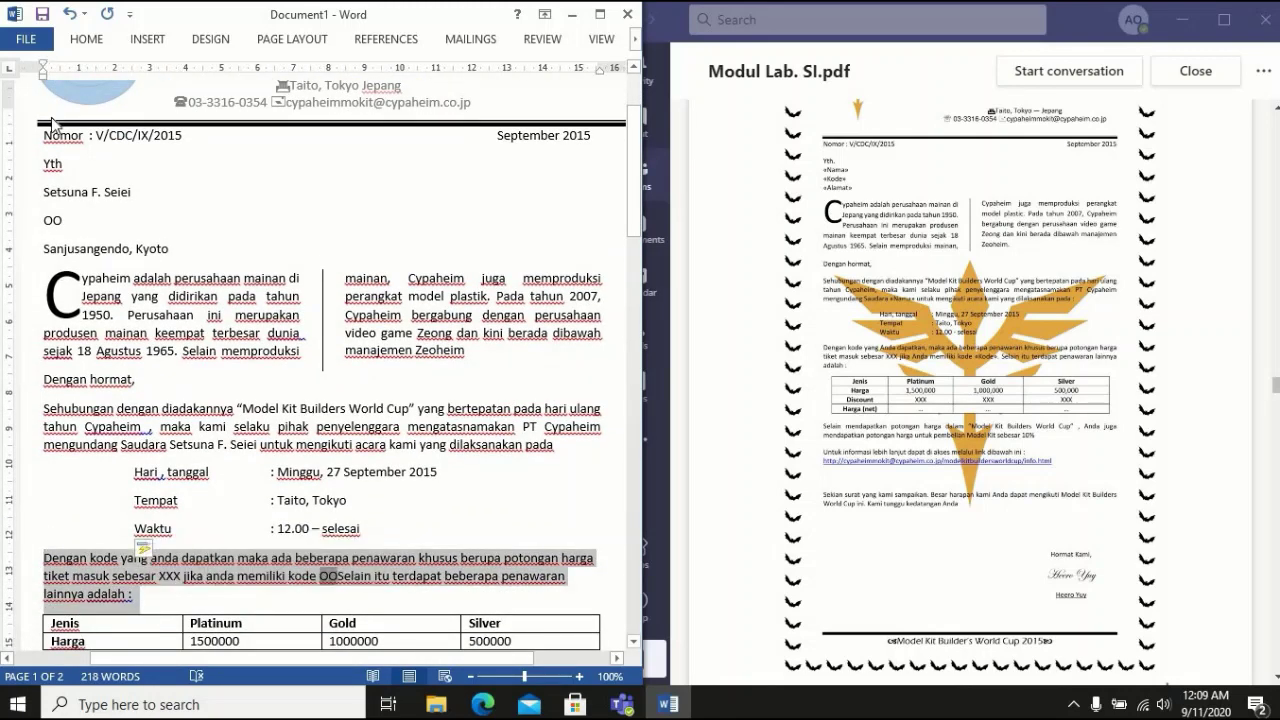
click(88, 39)
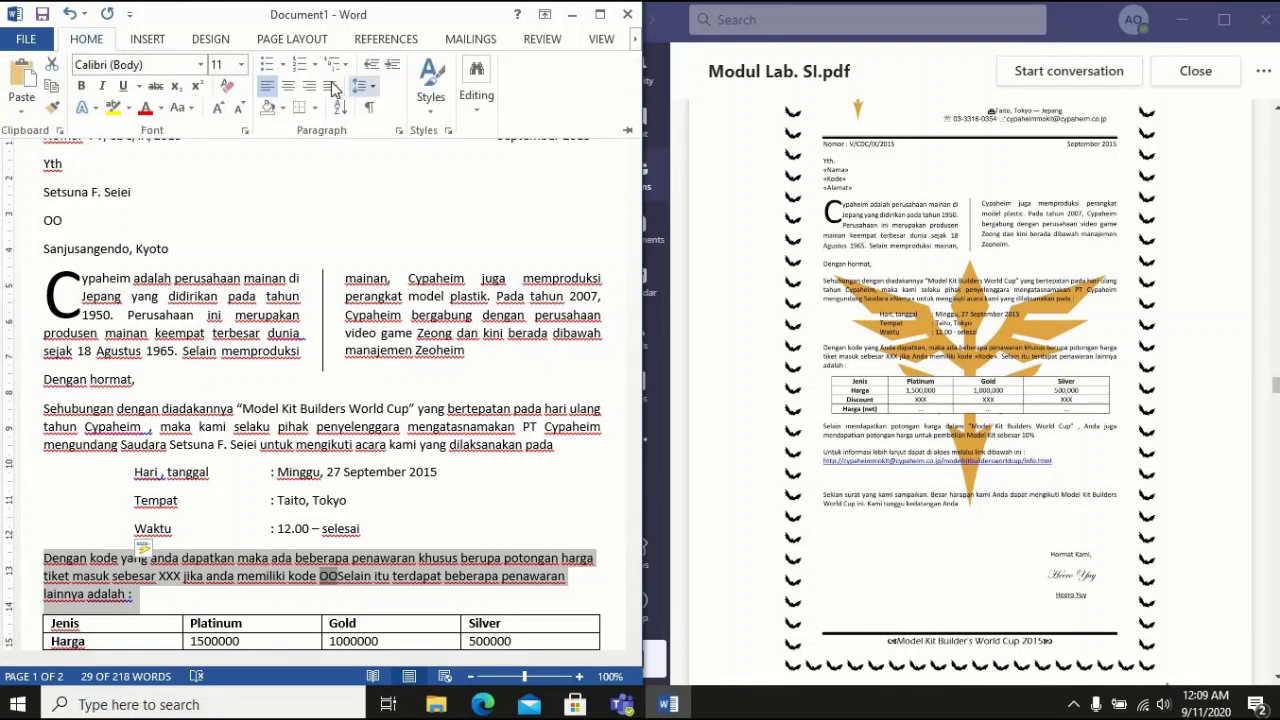
click(332, 90)
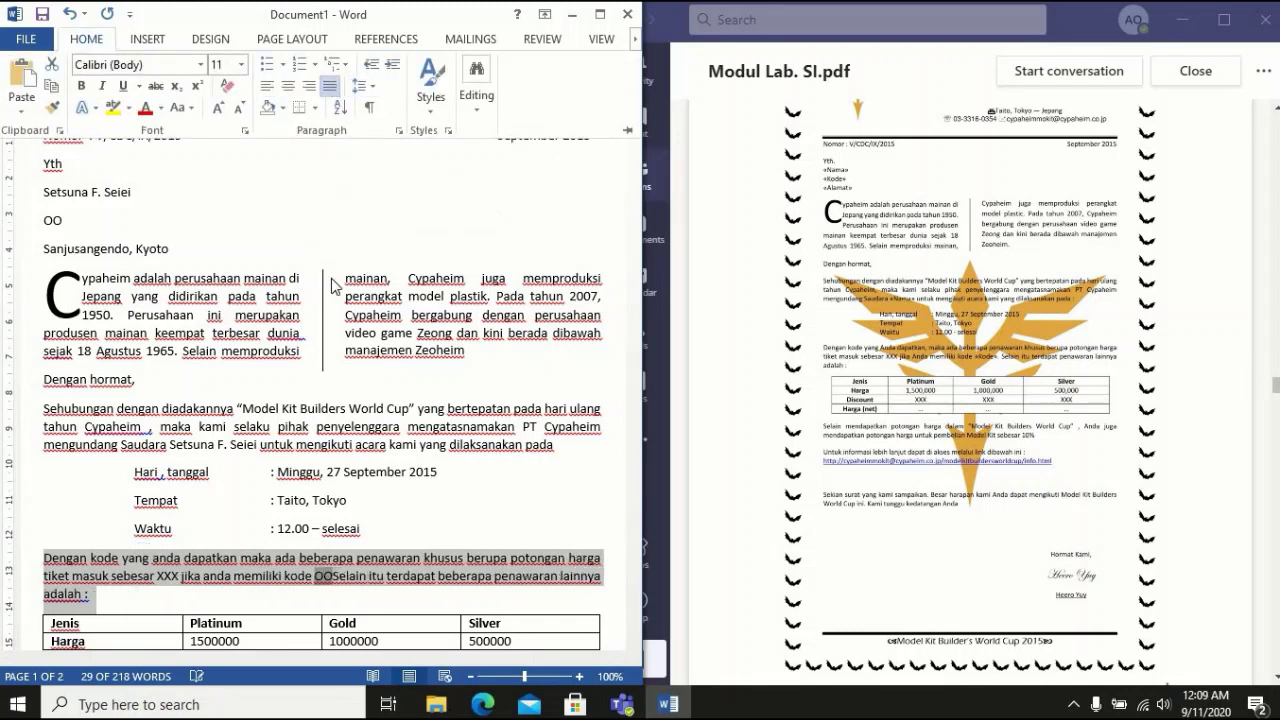
Center the contents of every cell in the price table, from the "Jenis" header row to the "Harga (net)" row
click(327, 595)
key(Down)
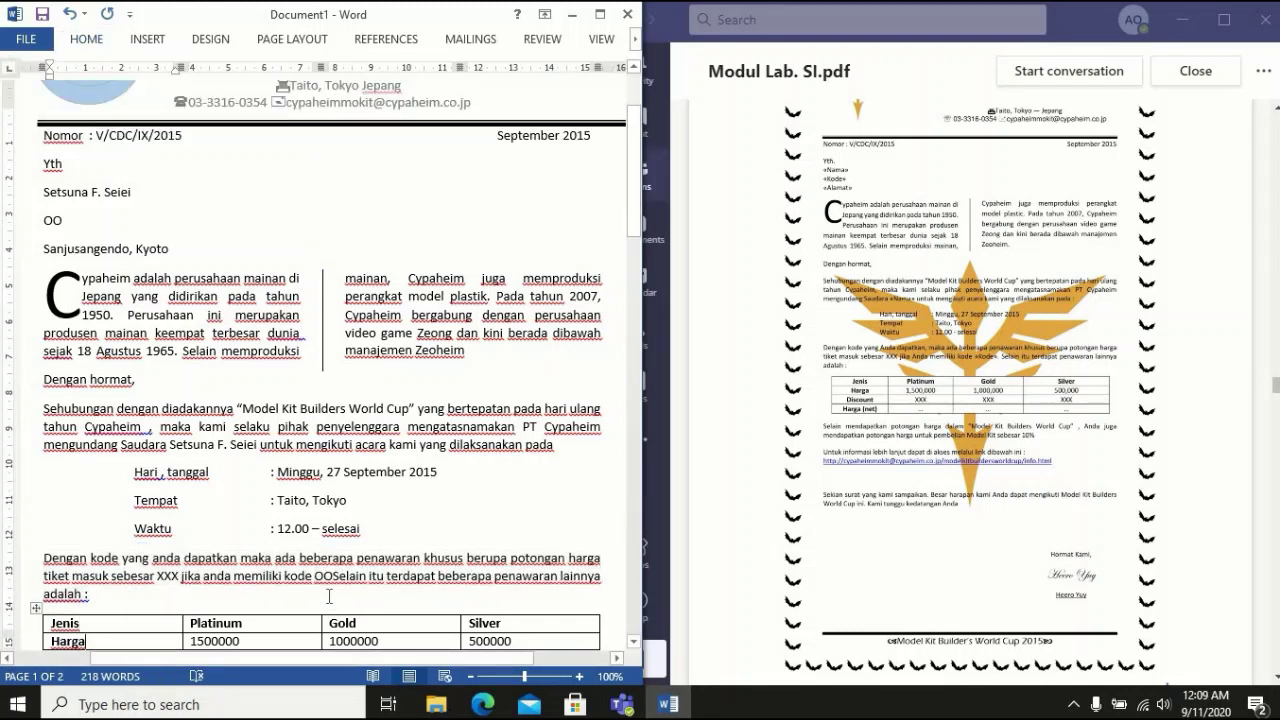
key(Down)
key(Down)
key(Down)
key(Down)
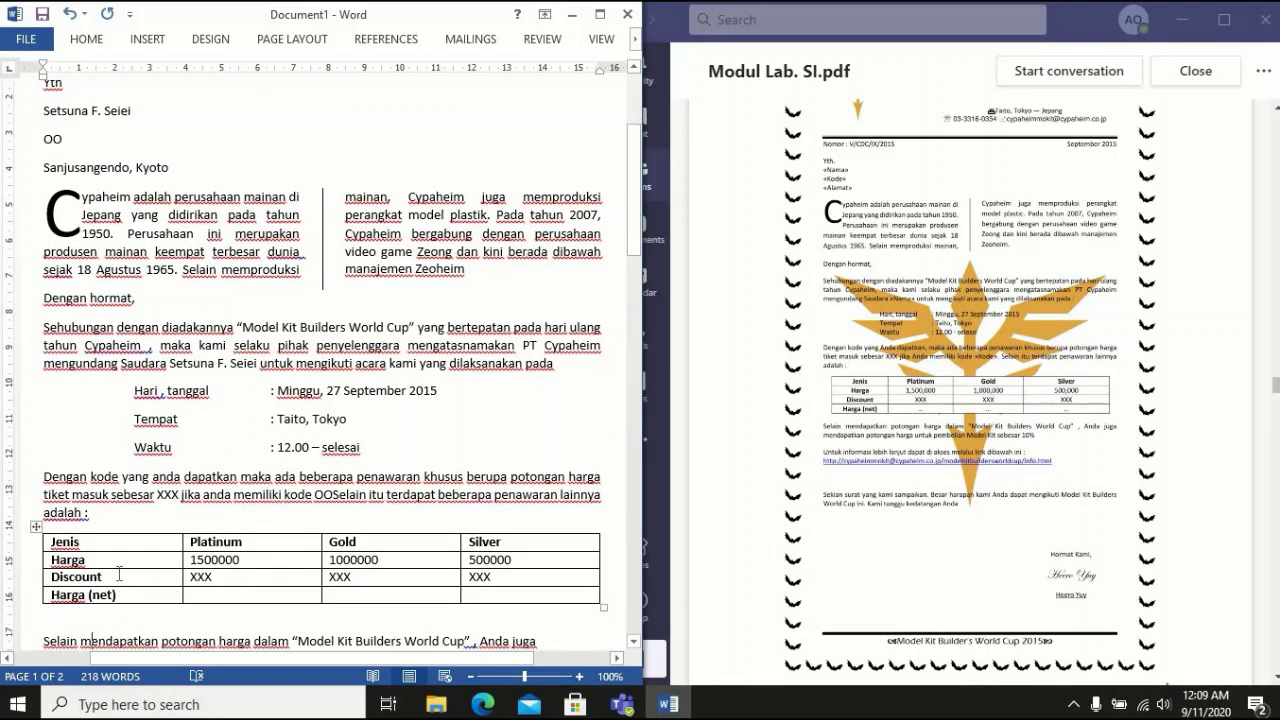
drag(60, 541, 544, 594)
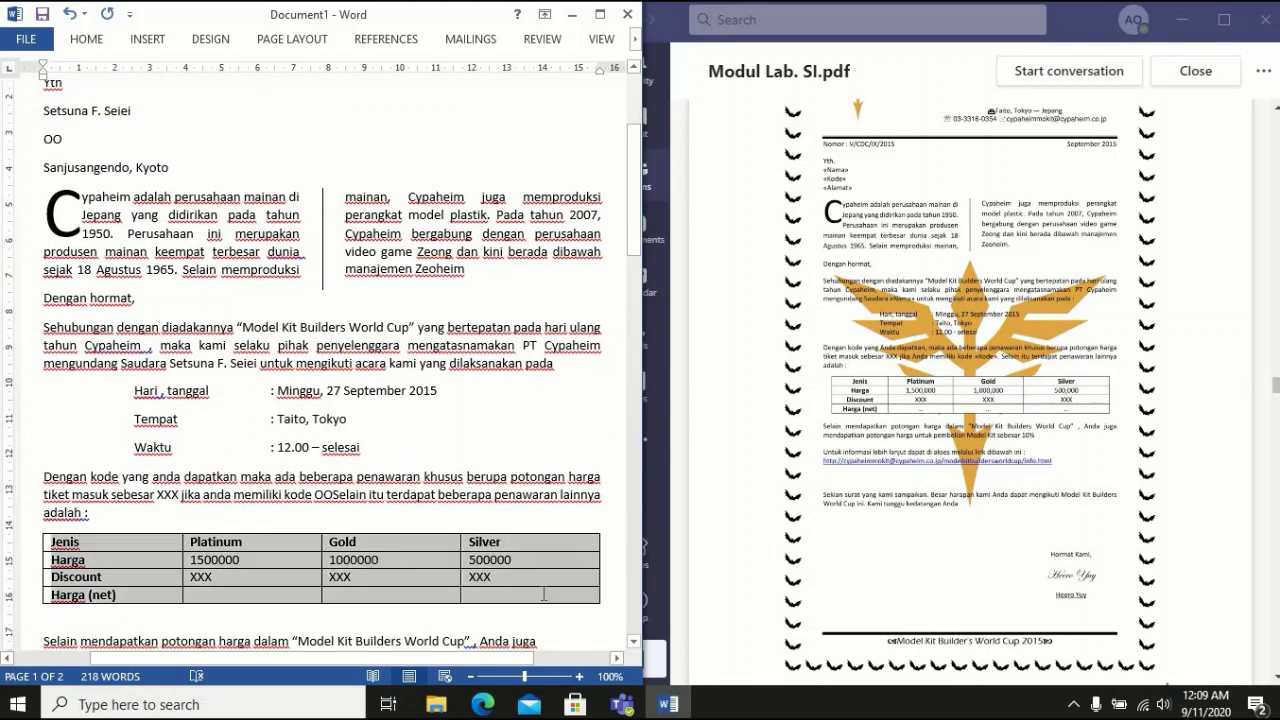
click(86, 46)
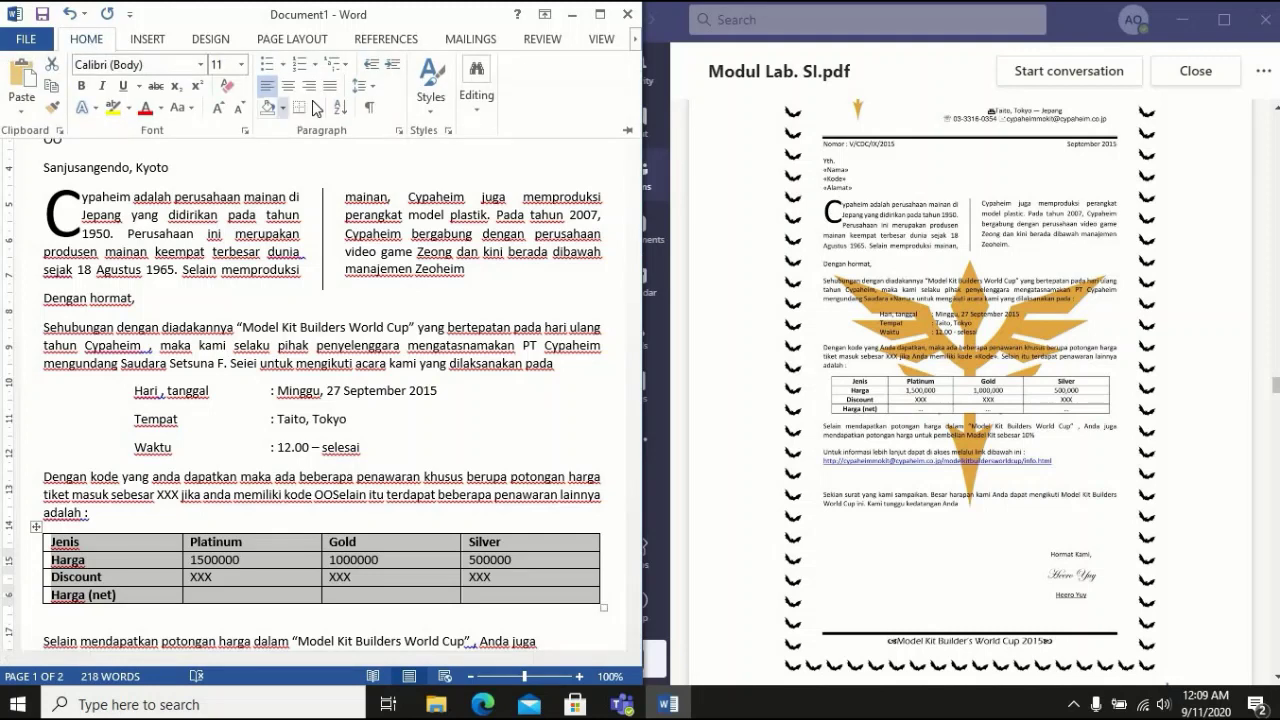
click(287, 86)
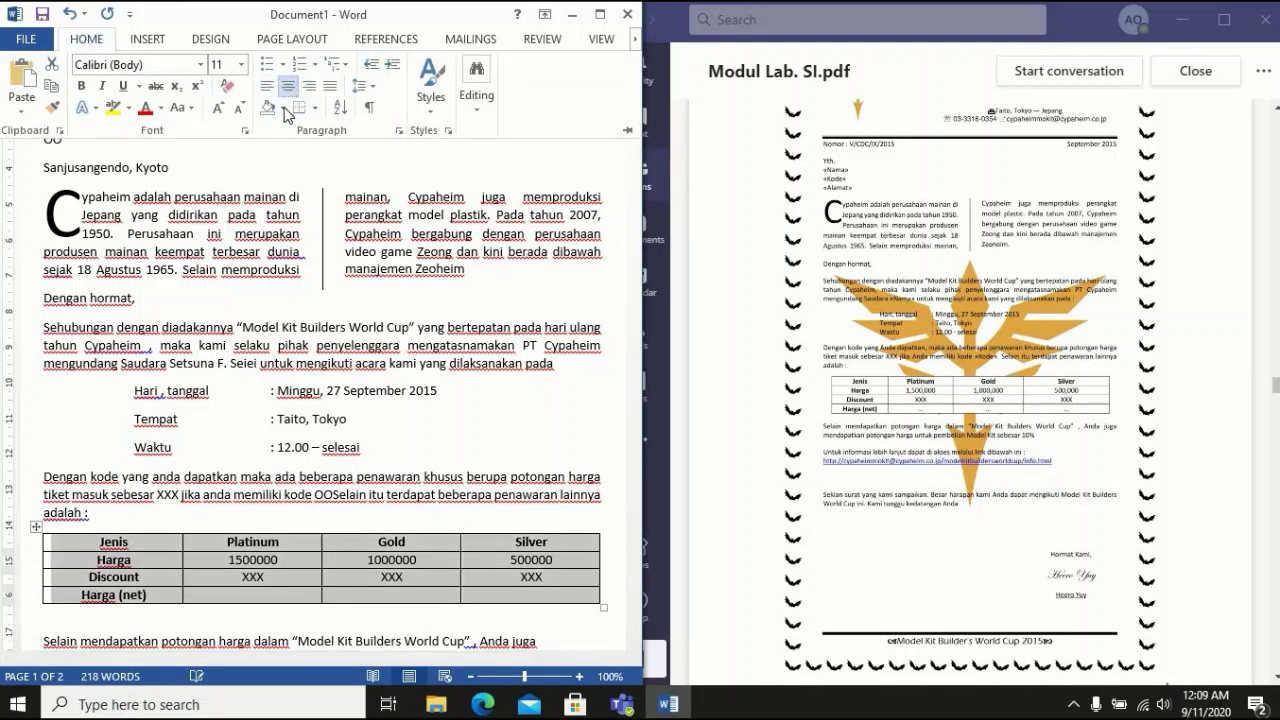
click(301, 542)
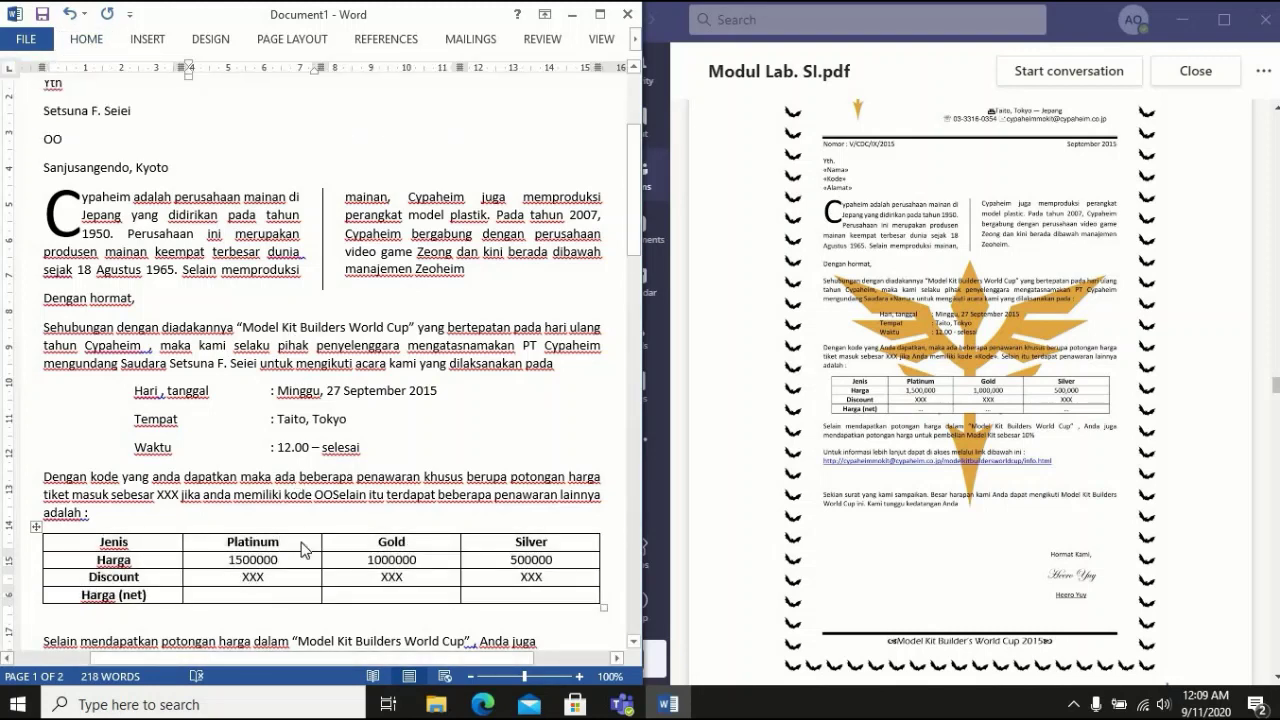
scroll(301, 548, down, 3)
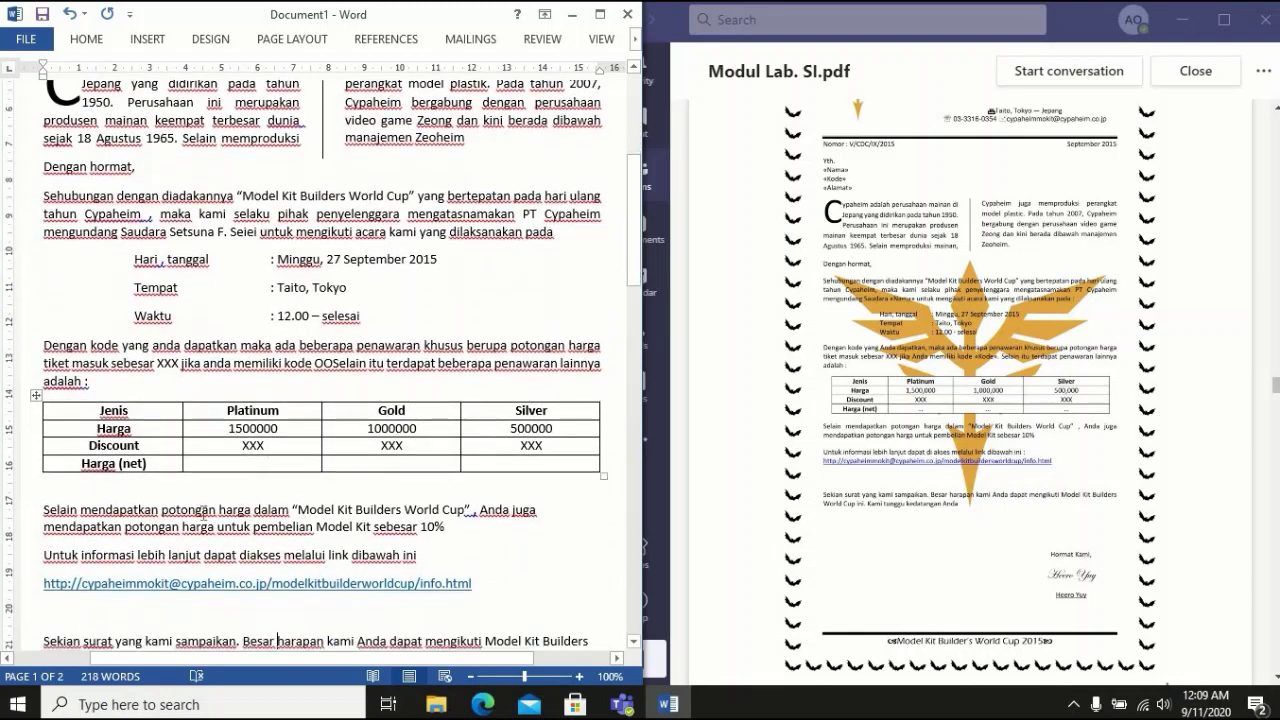
drag(40, 517, 188, 527)
drag(300, 512, 507, 597)
key(ctrl+z)
click(477, 555)
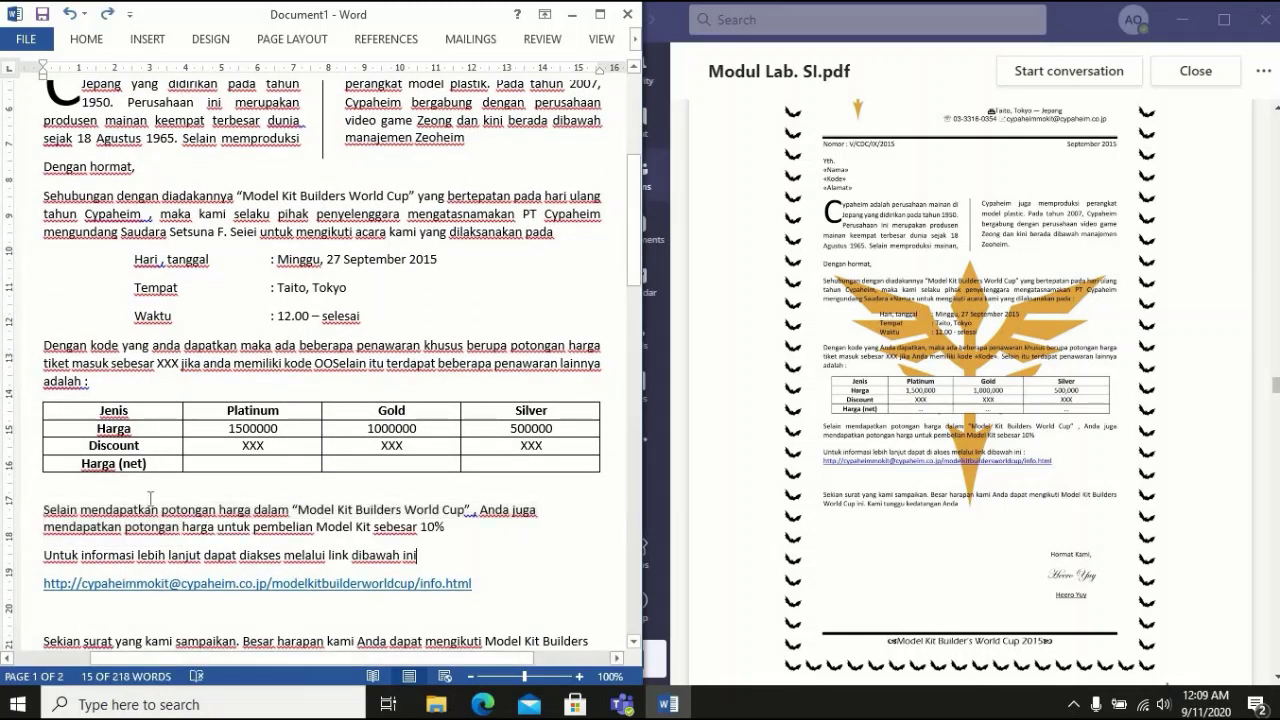
Justify the text below the price table, from the paragraph beginning "Selain mendapatkan potongan harga" through the info link
drag(47, 508, 488, 595)
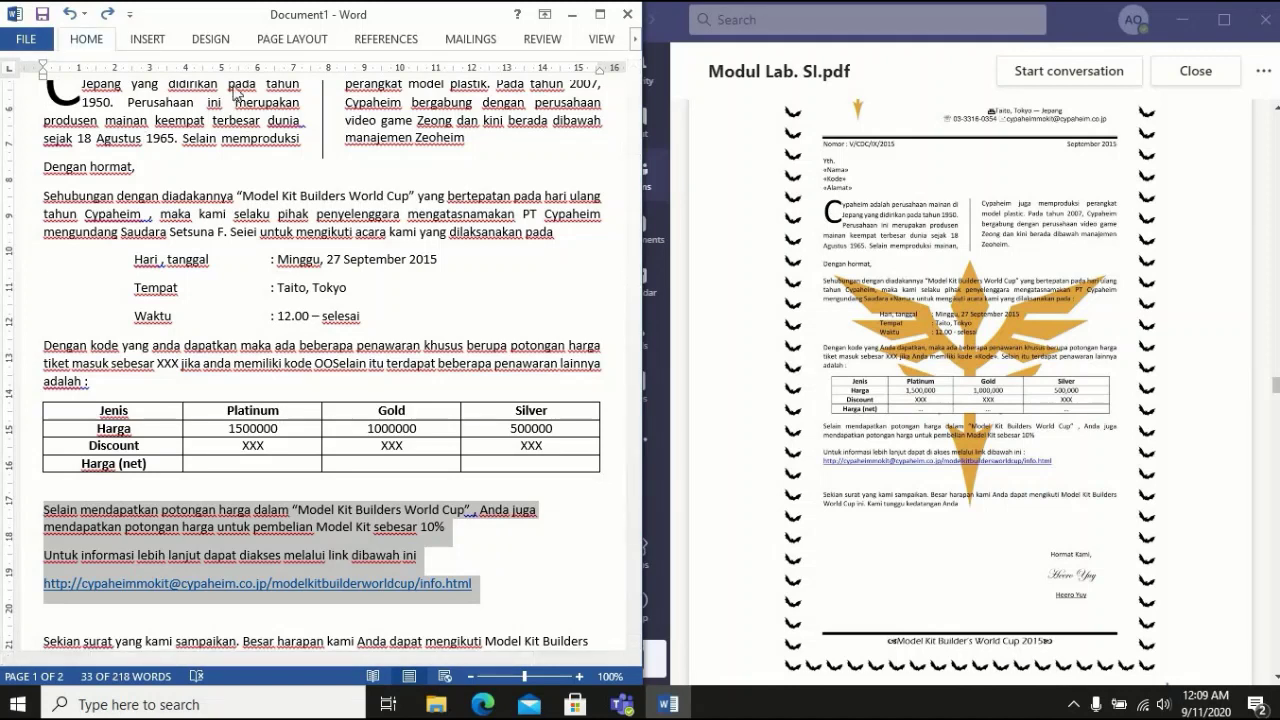
click(86, 38)
click(329, 86)
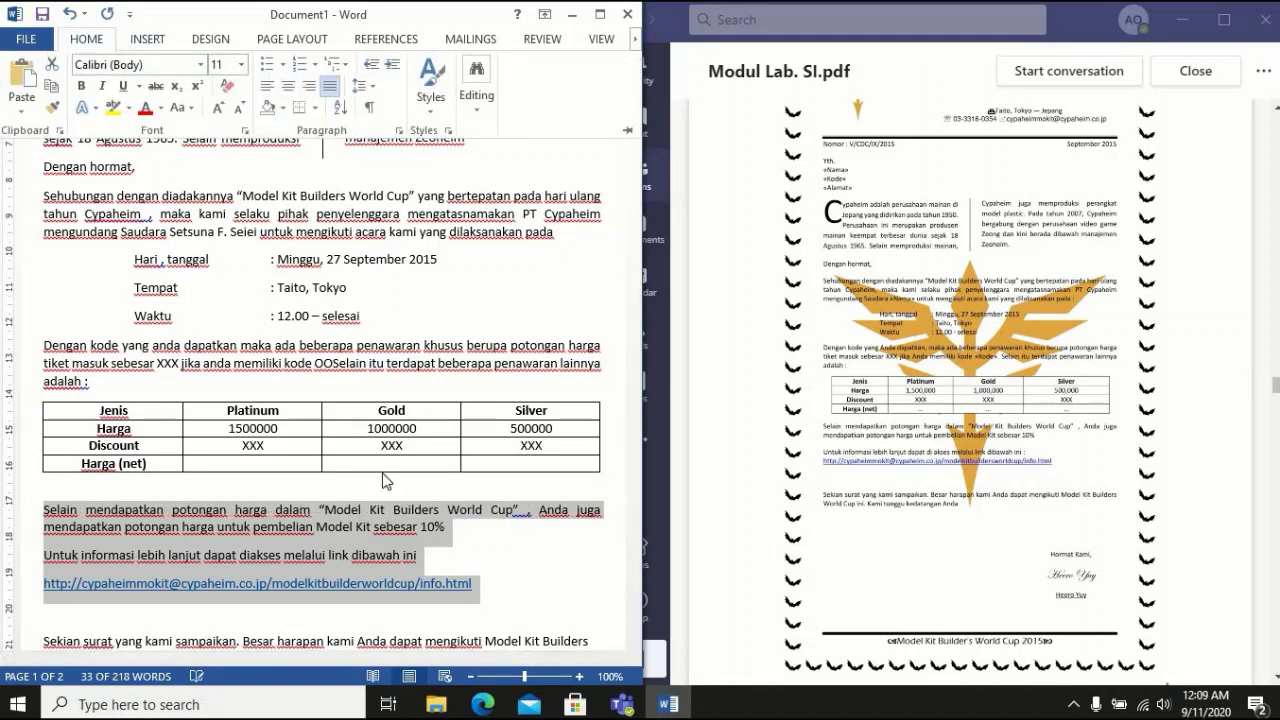
click(395, 522)
click(529, 553)
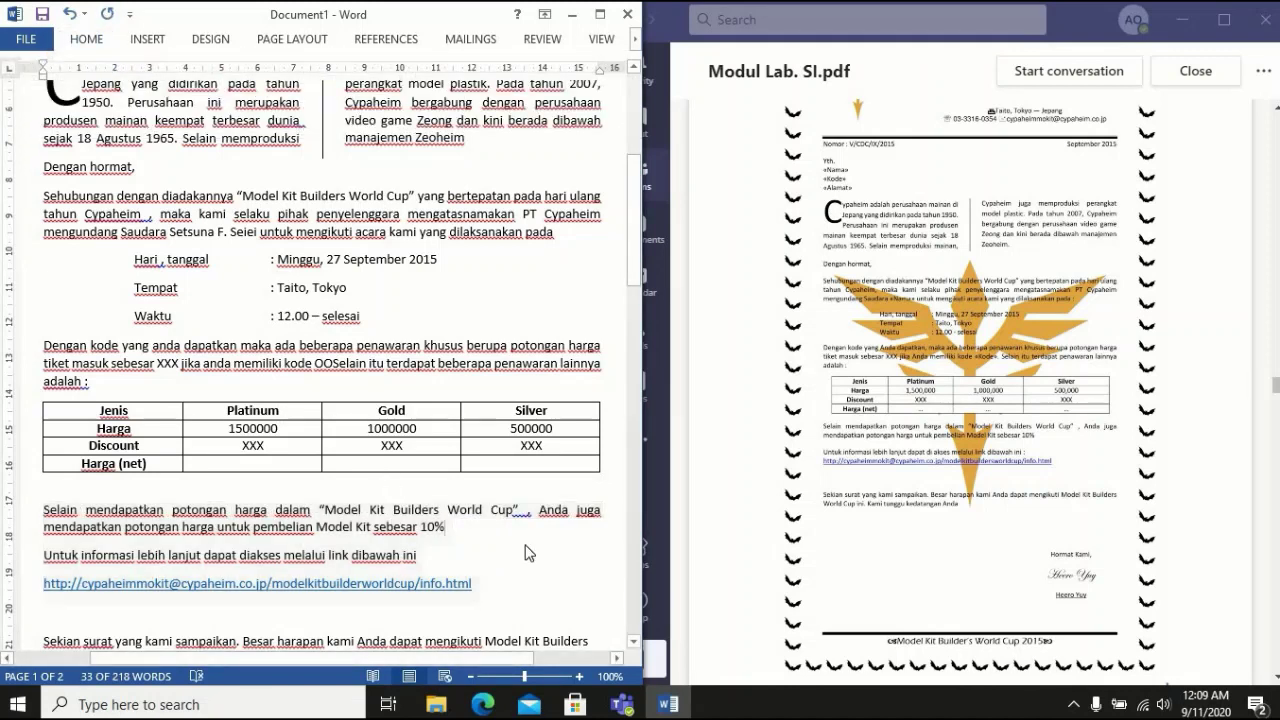
Justify the closing paragraph beginning "Sekian surat yang kami sampaikan"
scroll(527, 548, down, 2)
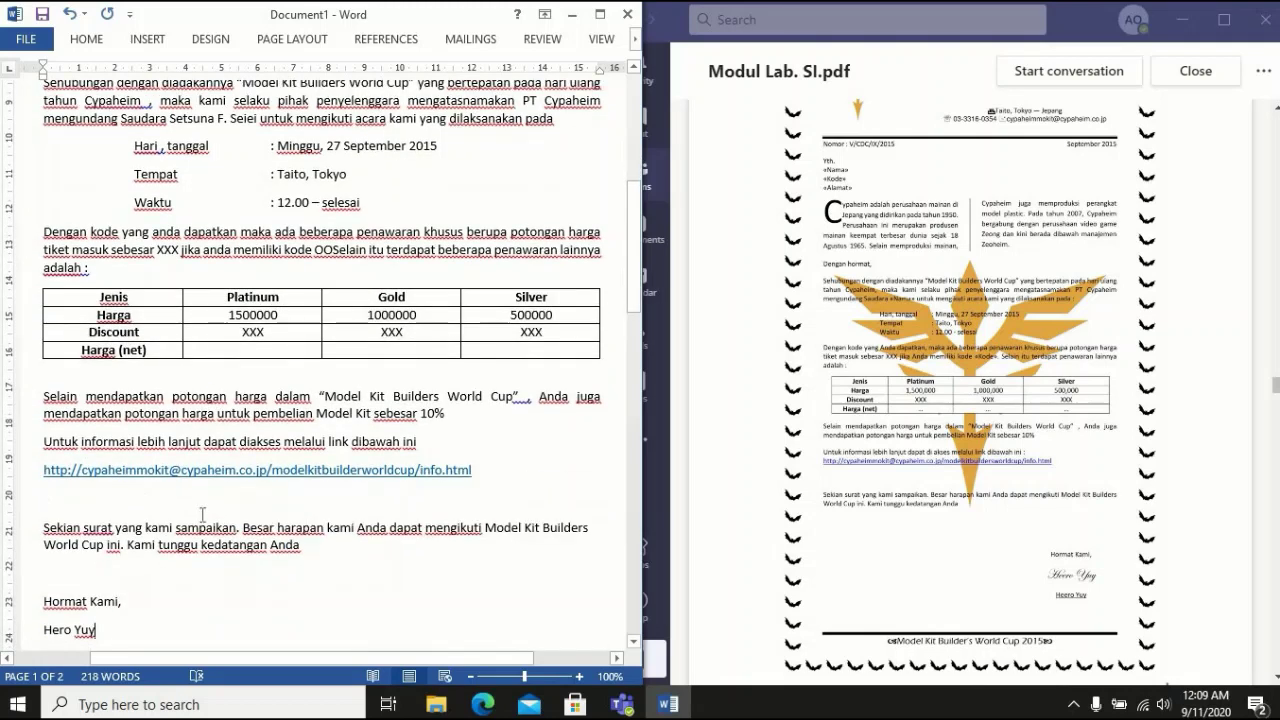
drag(45, 527, 320, 552)
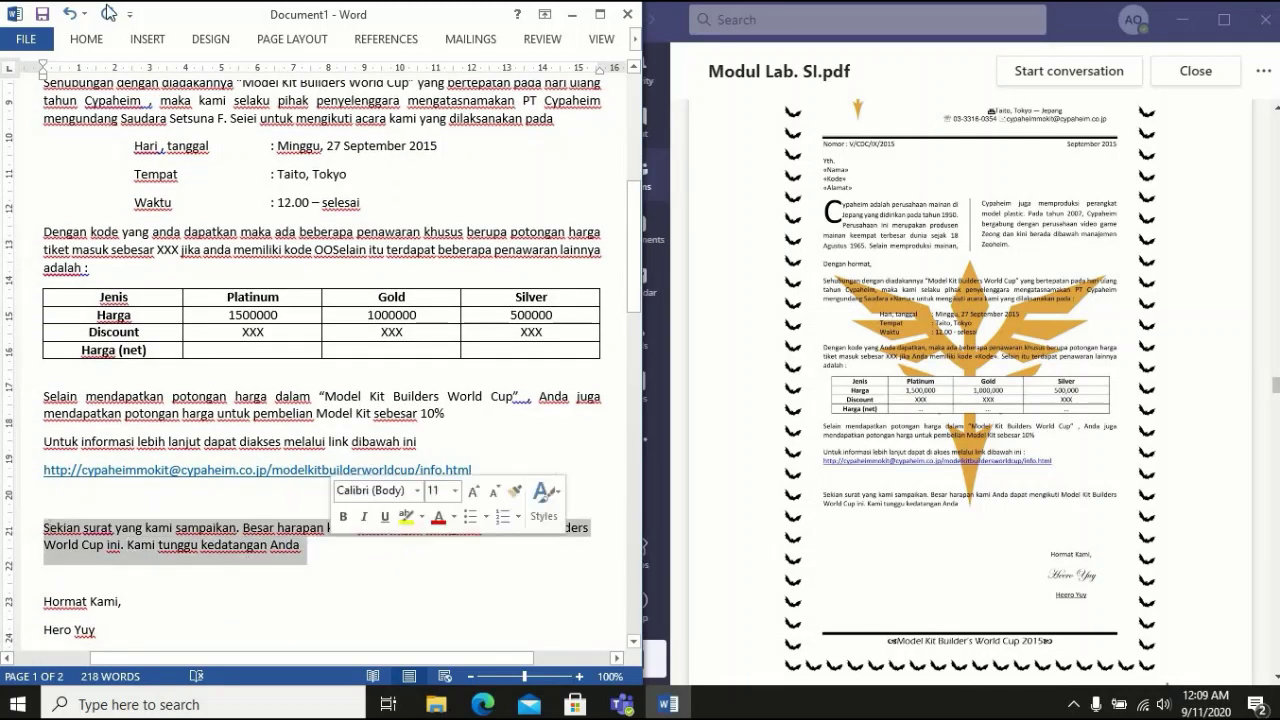
click(86, 38)
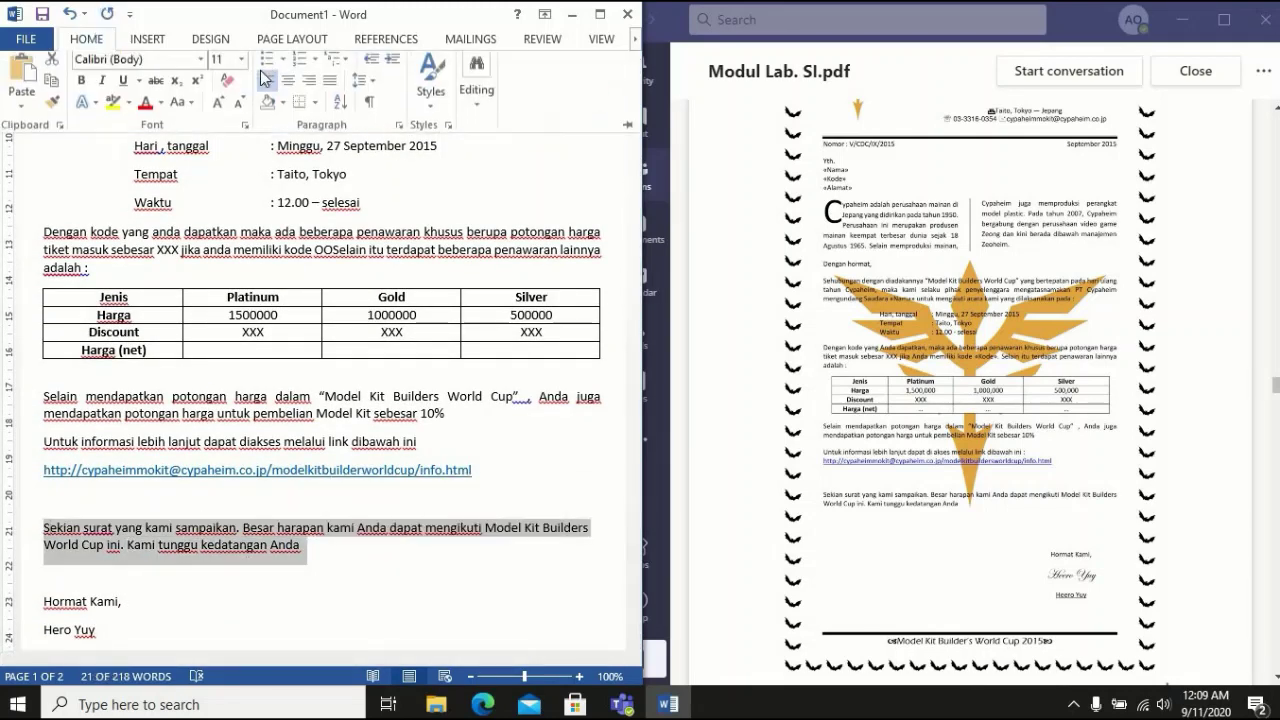
click(329, 85)
click(292, 703)
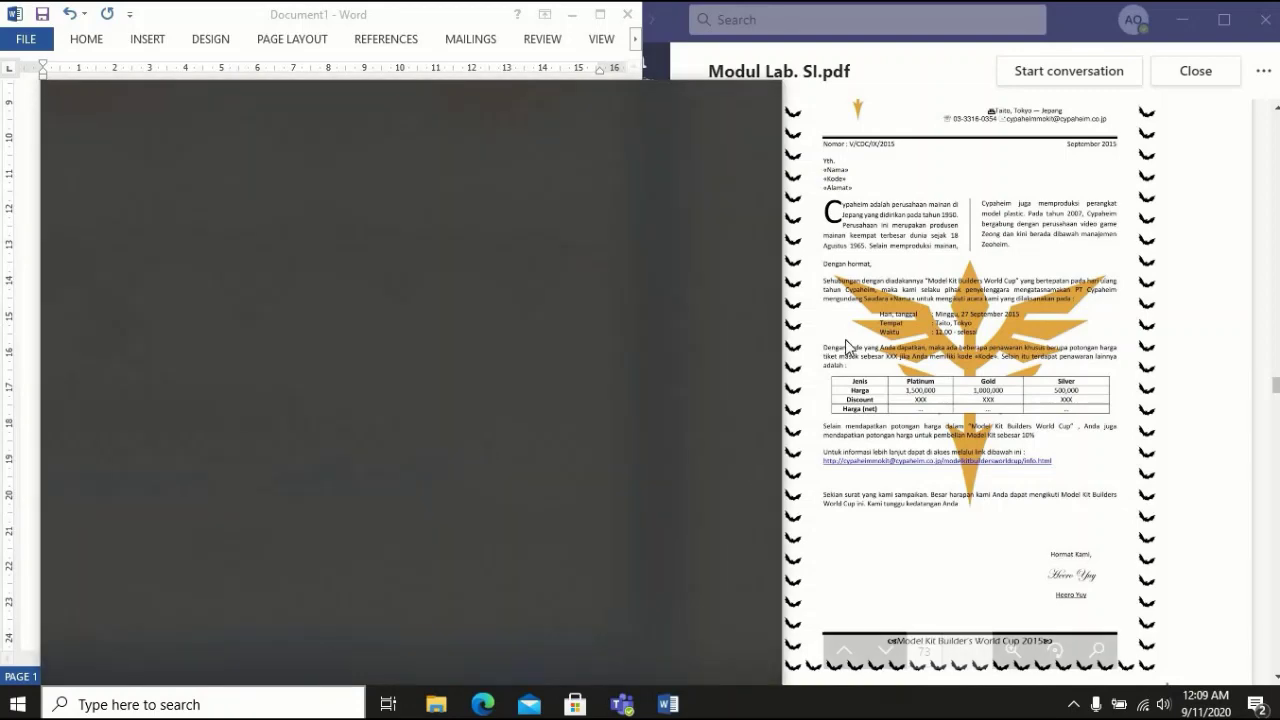
click(822, 355)
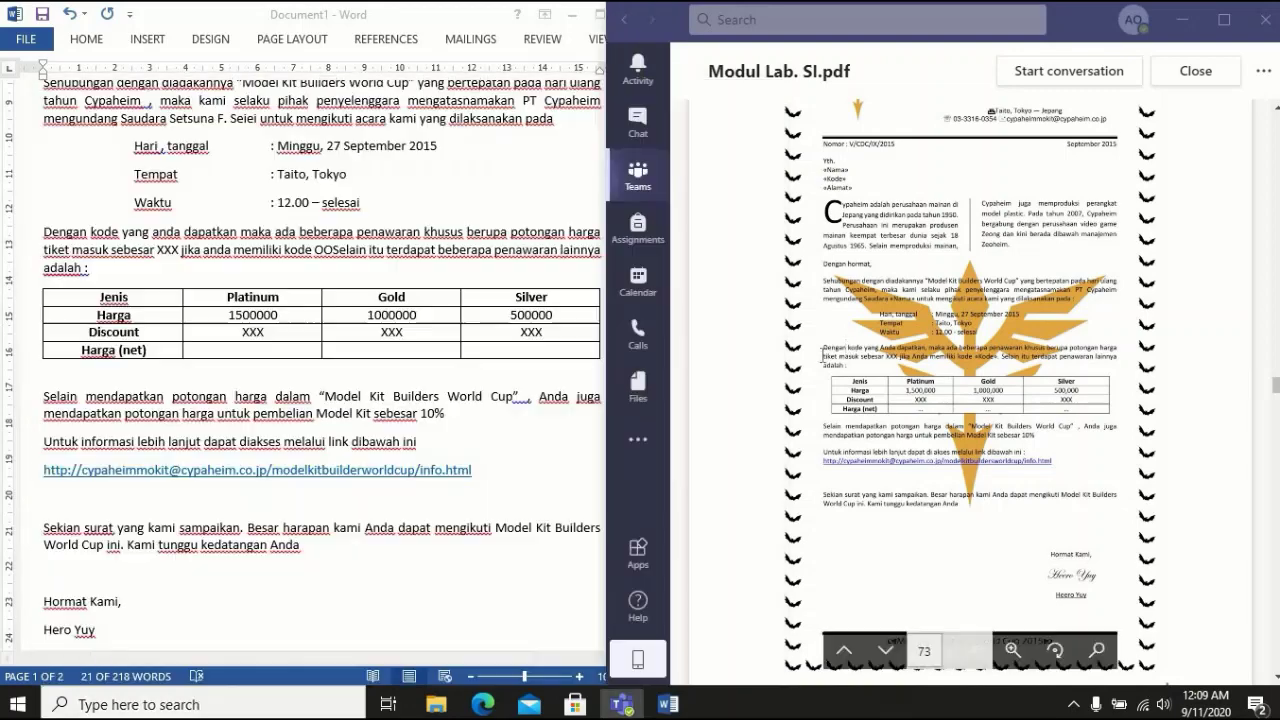
Add the missing "e" to the signatory's first name in the line directly below "Hormat Kami,"
click(100, 612)
click(59, 605)
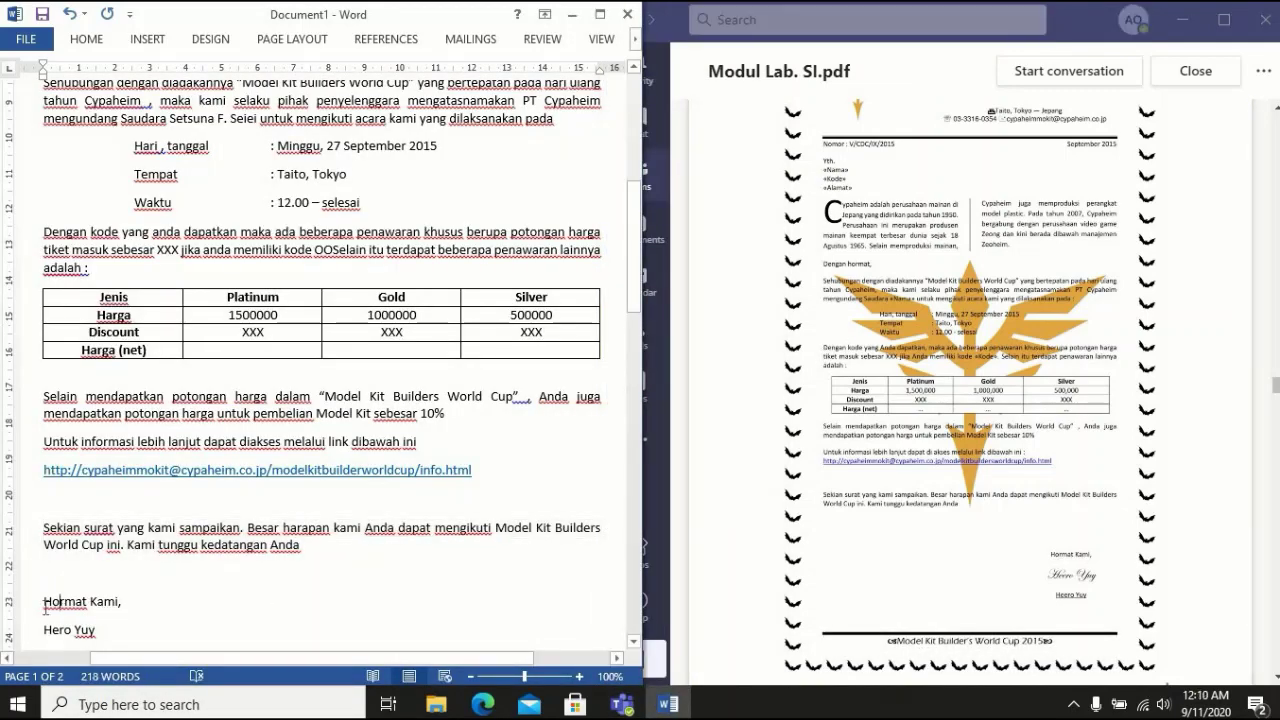
key(Down)
key(Down)
key(Down)
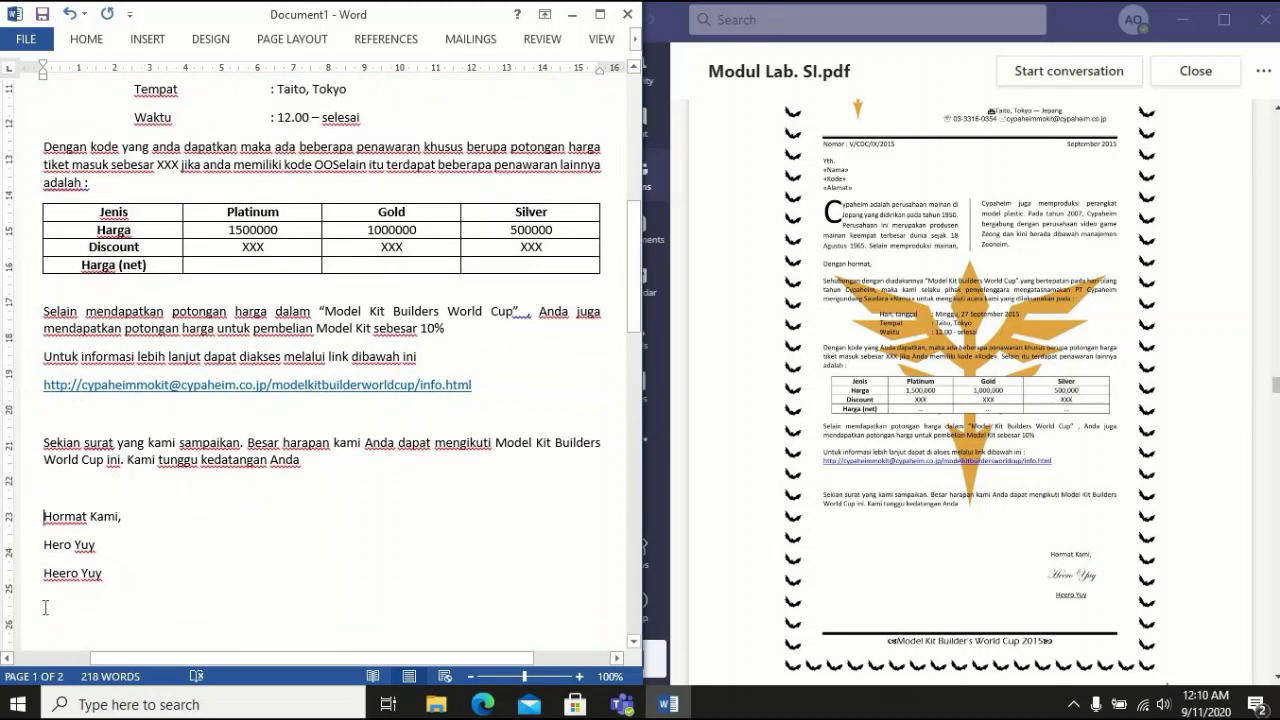
click(59, 544)
text(e)
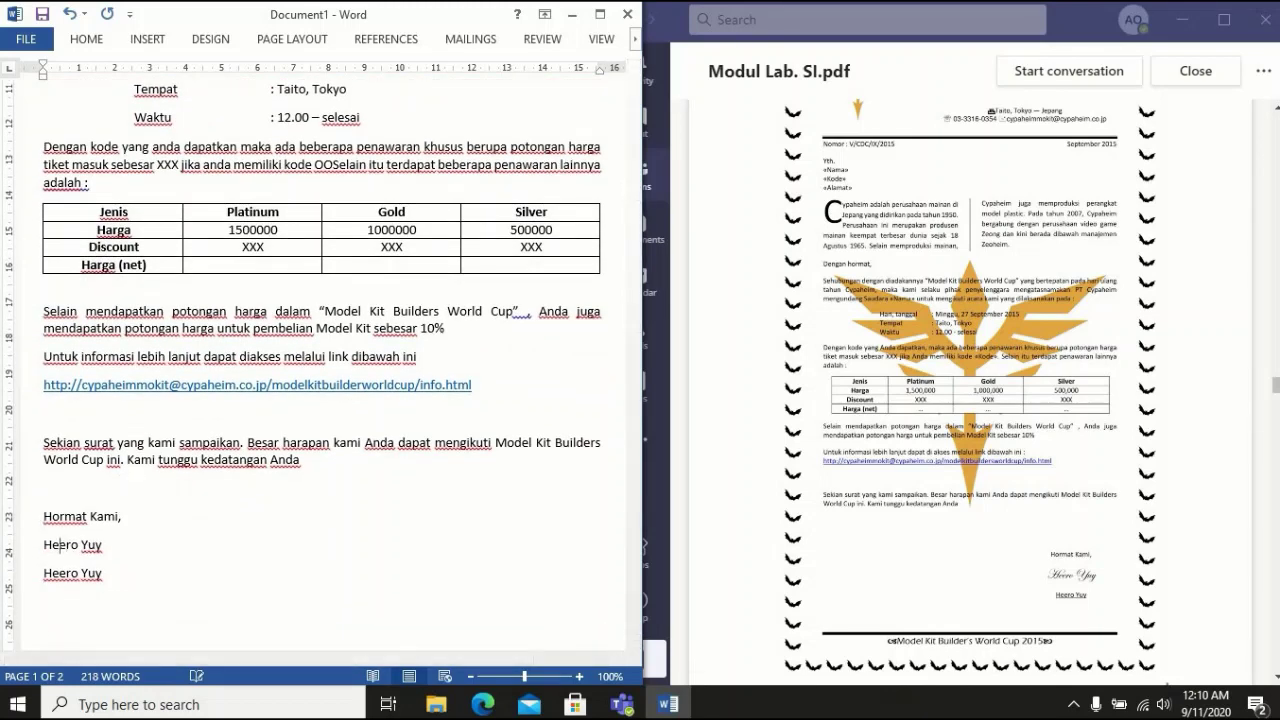
Indent the "Hormat Kami," line by ten tab stops
key(Tab)
key(Tab)
key(Tab)
key(Tab)
key(Tab)
key(Tab)
key(Tab)
key(Tab)
key(Tab)
key(Tab)
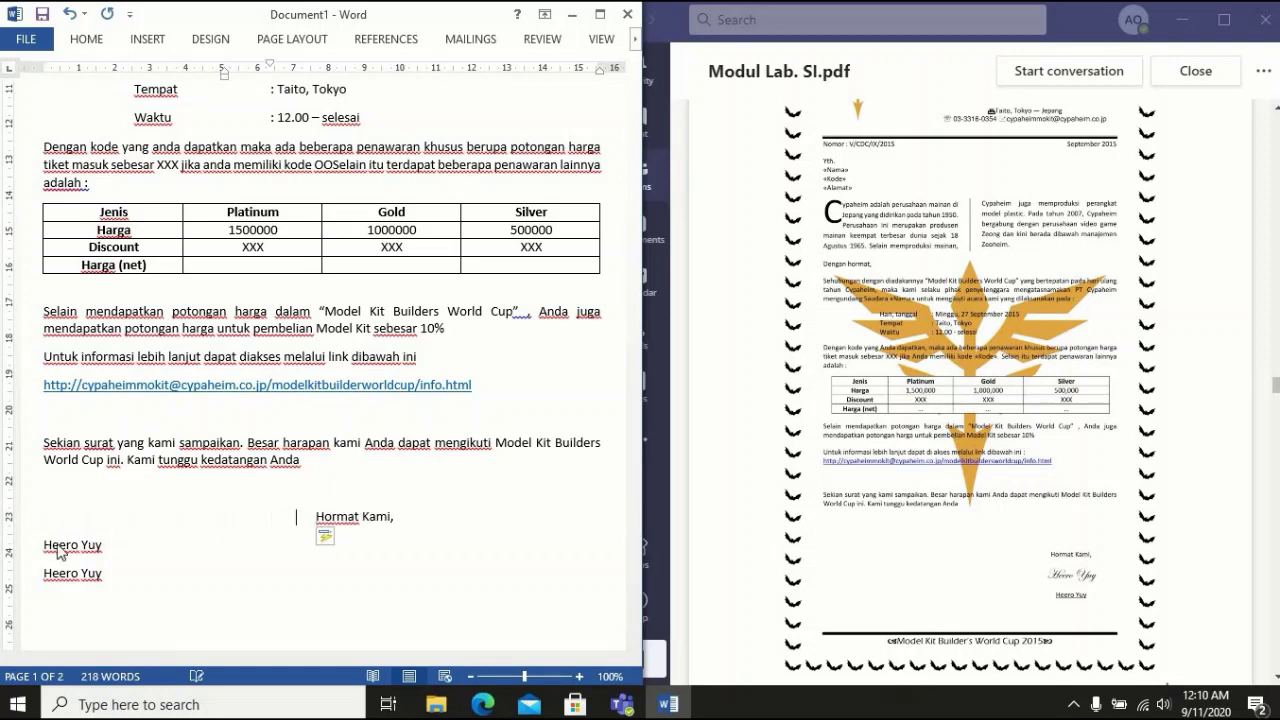
Indent the signatory's name directly below "Hormat Kami," by ten tab stops, aligning it with that line
key(Down)
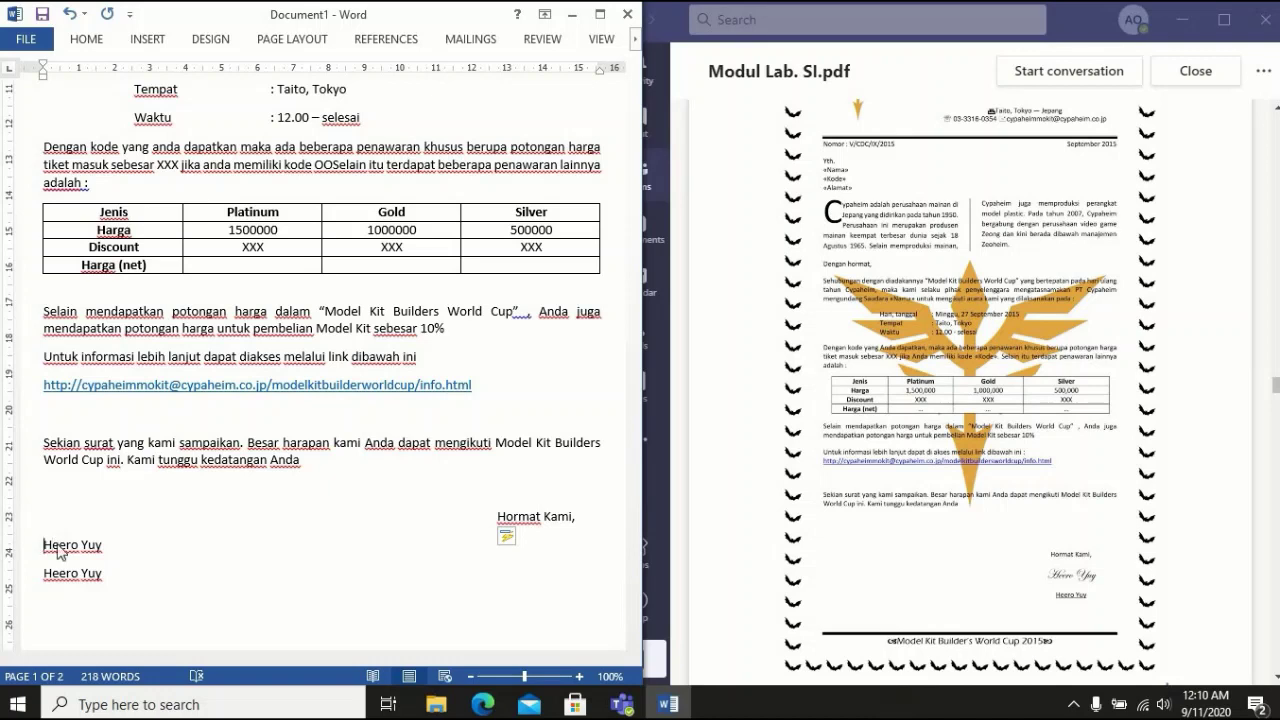
key(Tab)
key(Tab)
key(Tab)
key(Tab)
key(Tab)
key(Tab)
key(Tab)
key(Tab)
key(Tab)
key(Tab)
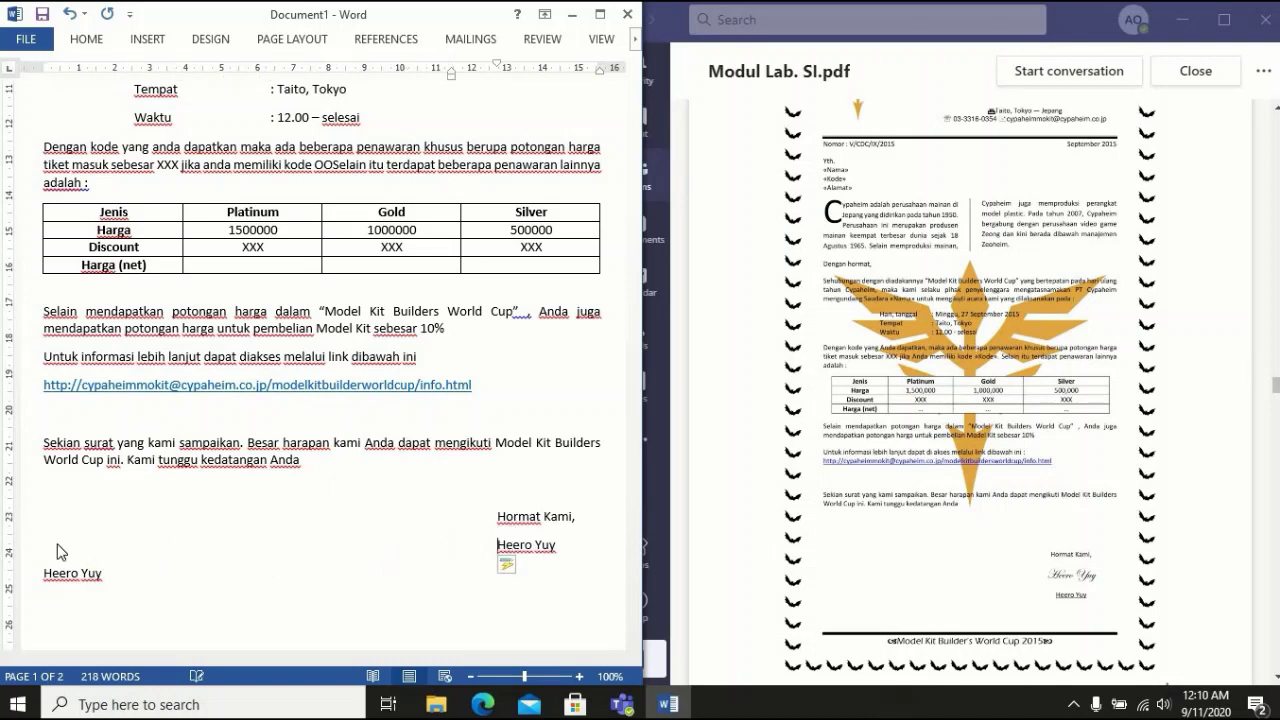
Indent the second, printed signatory name by ten tab stops so the whole signature block lines up
click(86, 39)
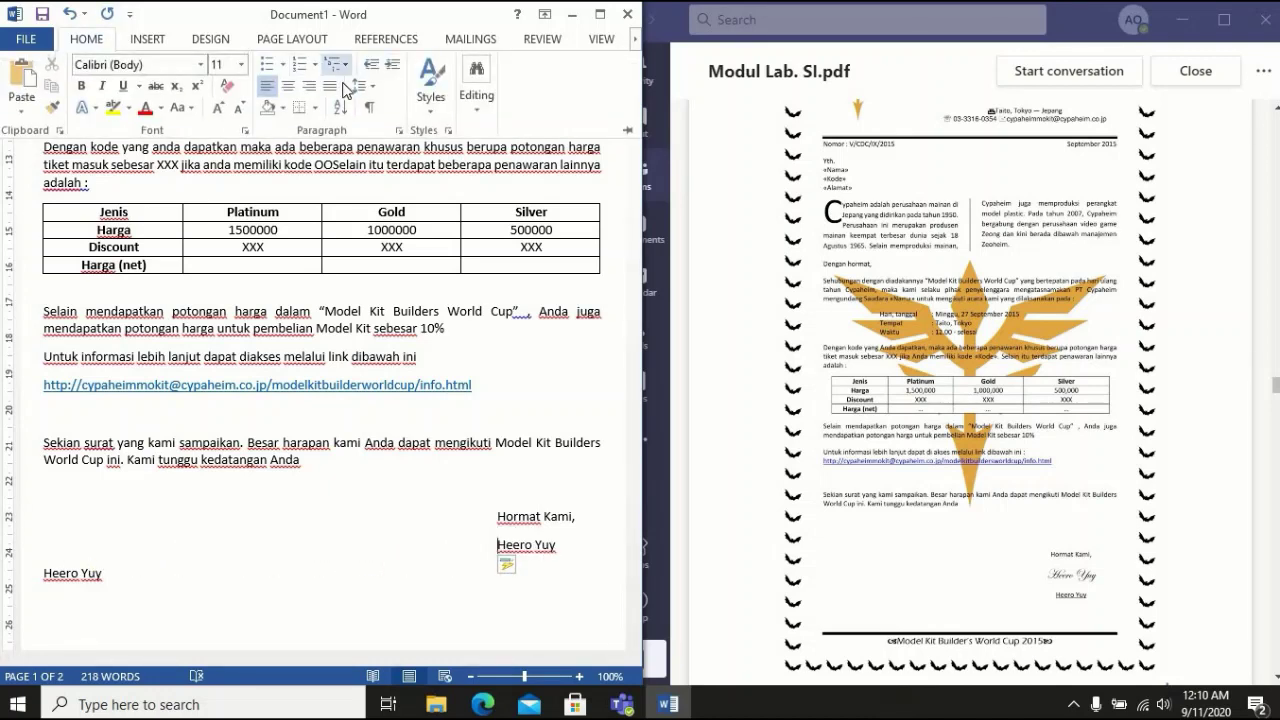
click(44, 576)
key(Tab)
key(Tab)
key(Tab)
key(Tab)
key(Tab)
key(Tab)
key(Tab)
key(Tab)
key(Tab)
key(Tab)
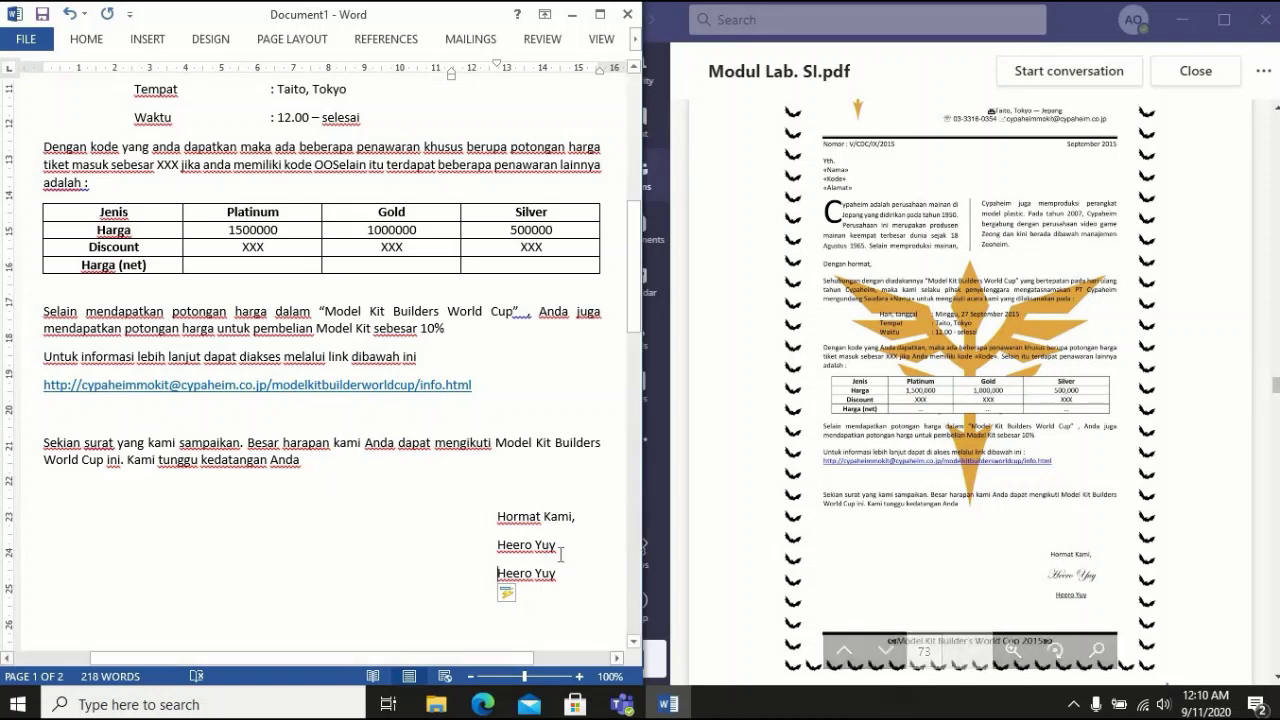
Format the signatory's name directly below "Hormat Kami," in Edwardian Script ITC, size 15
drag(569, 555, 499, 555)
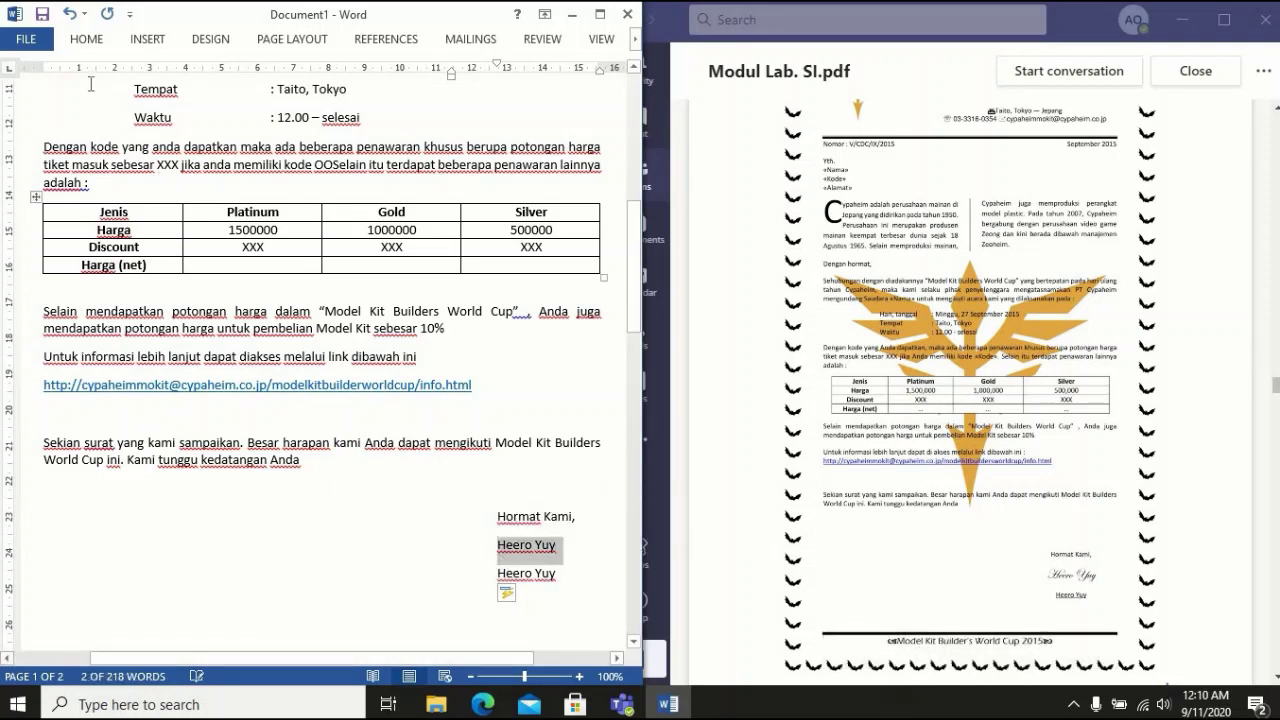
click(90, 42)
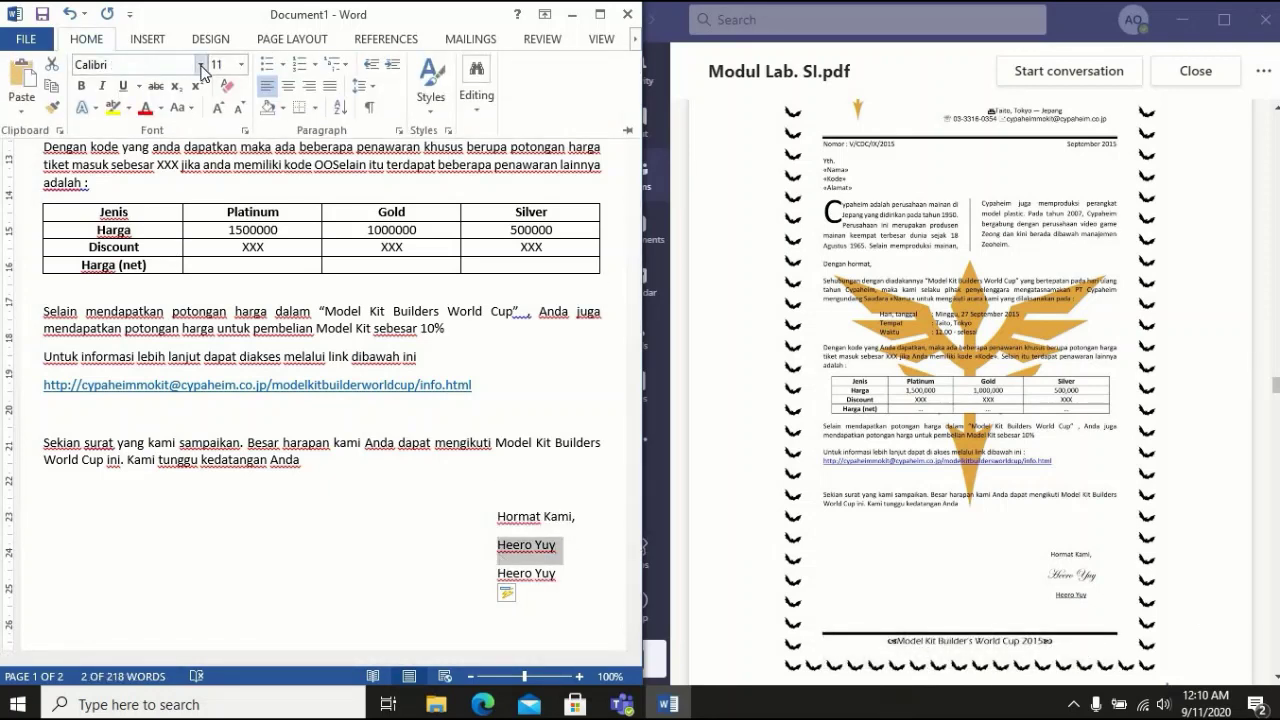
click(201, 65)
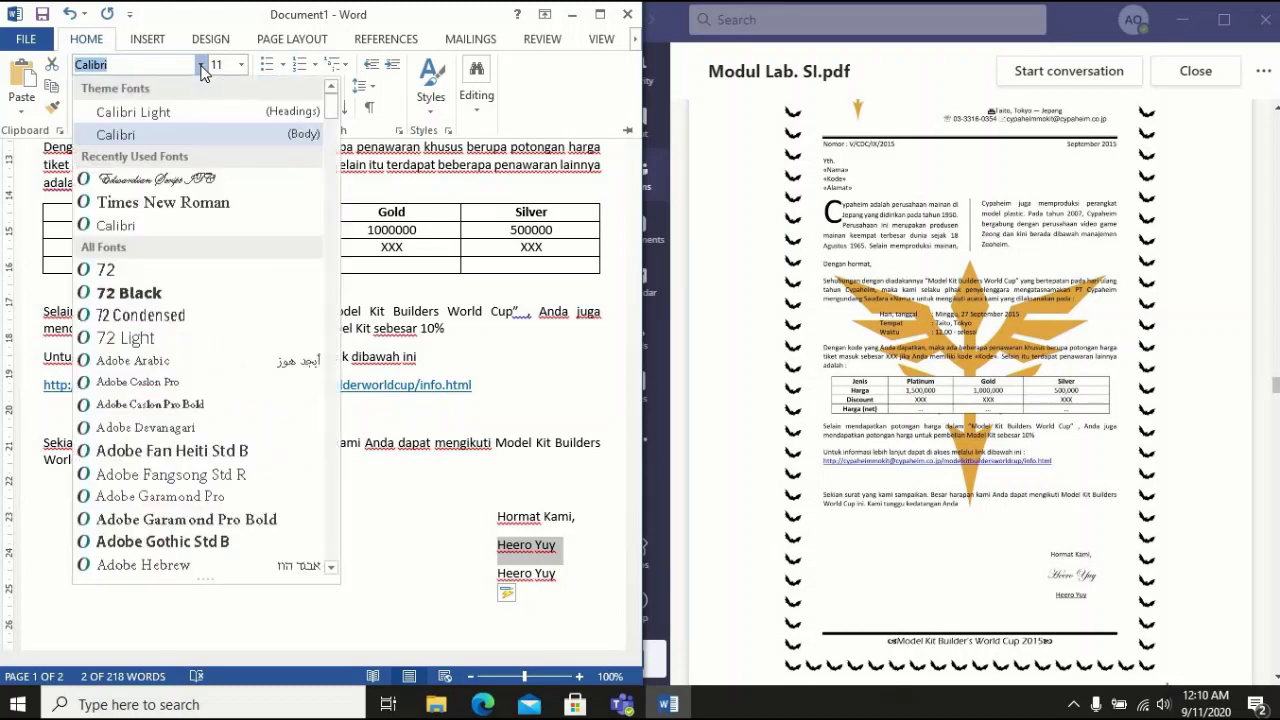
click(189, 176)
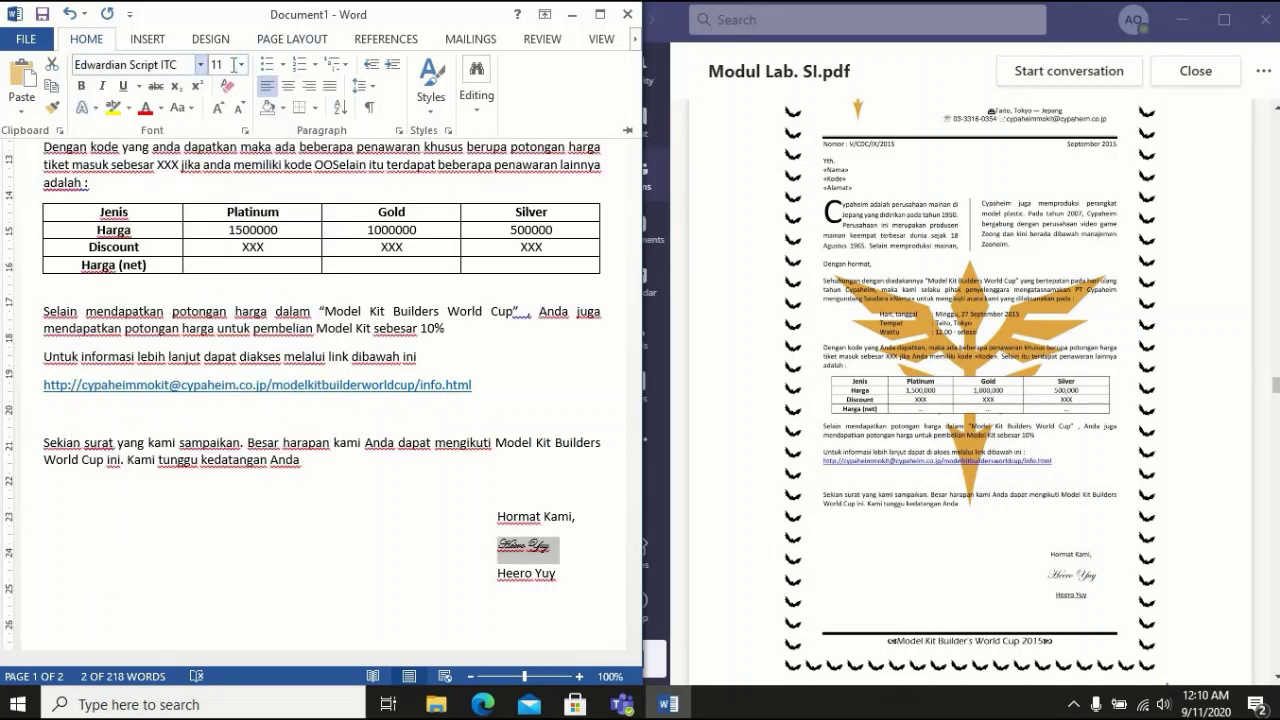
click(234, 65)
key(Return)
click(430, 463)
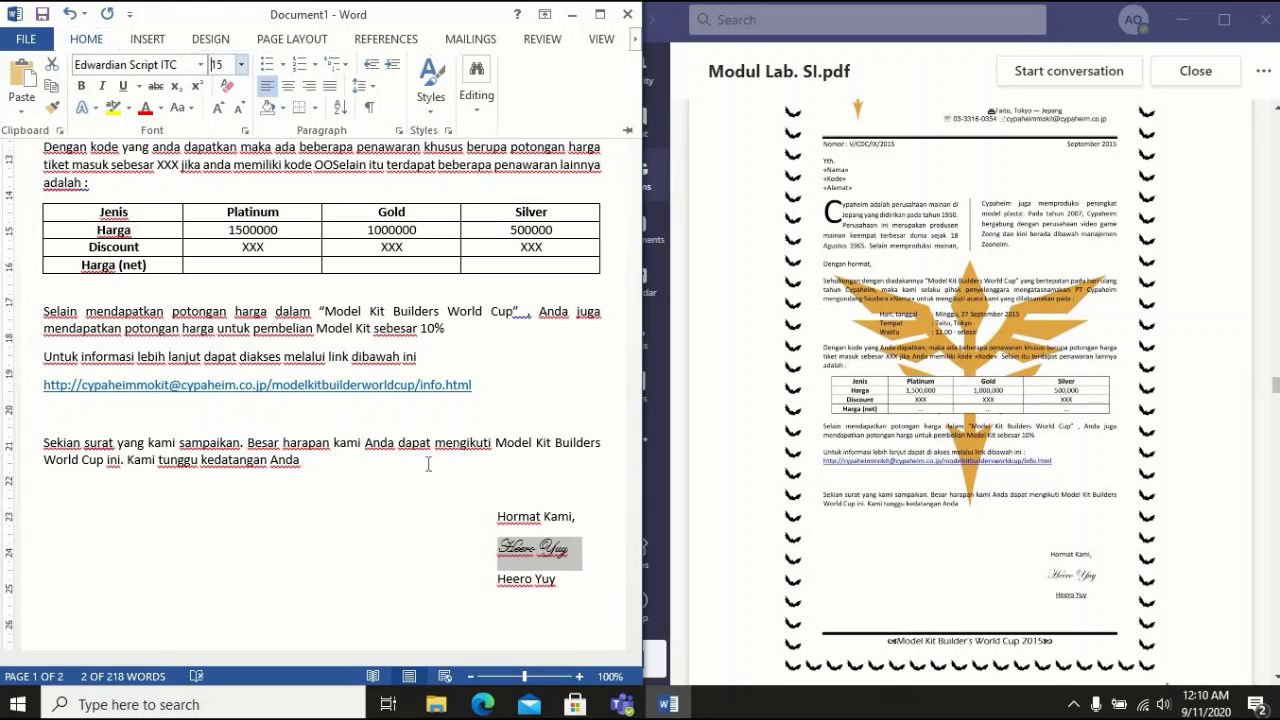
click(502, 534)
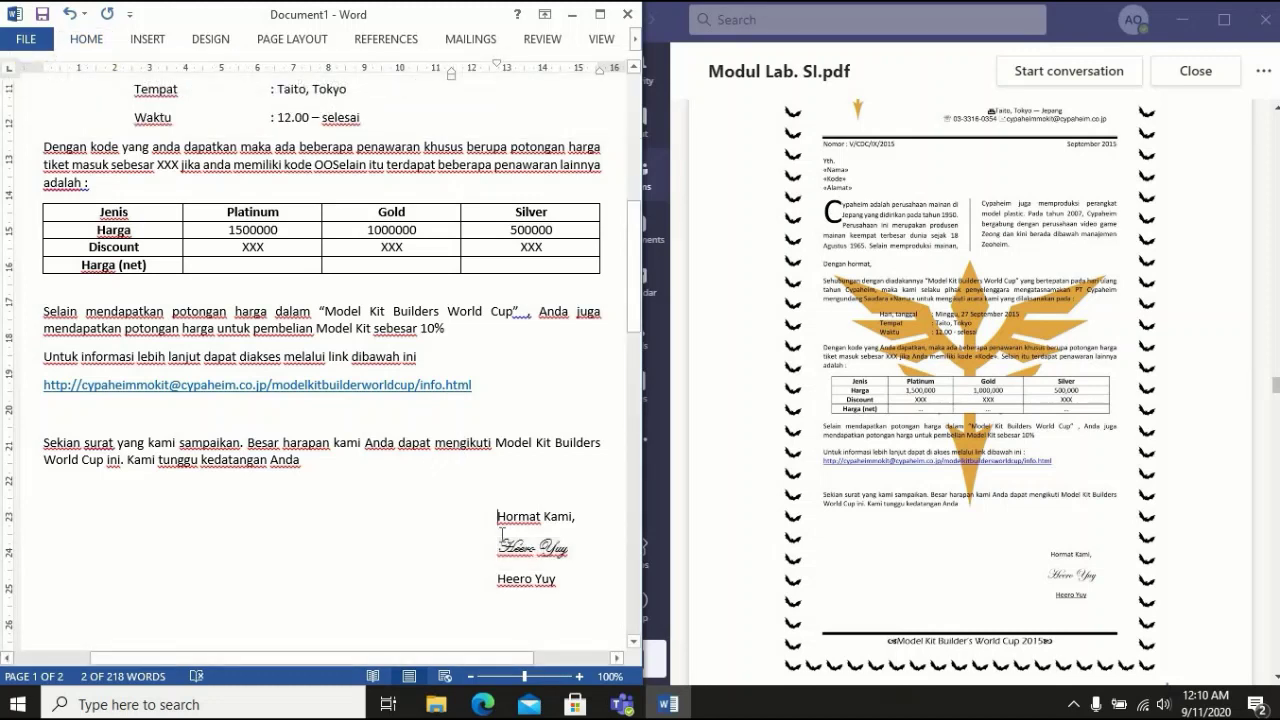
triple_click(520, 593)
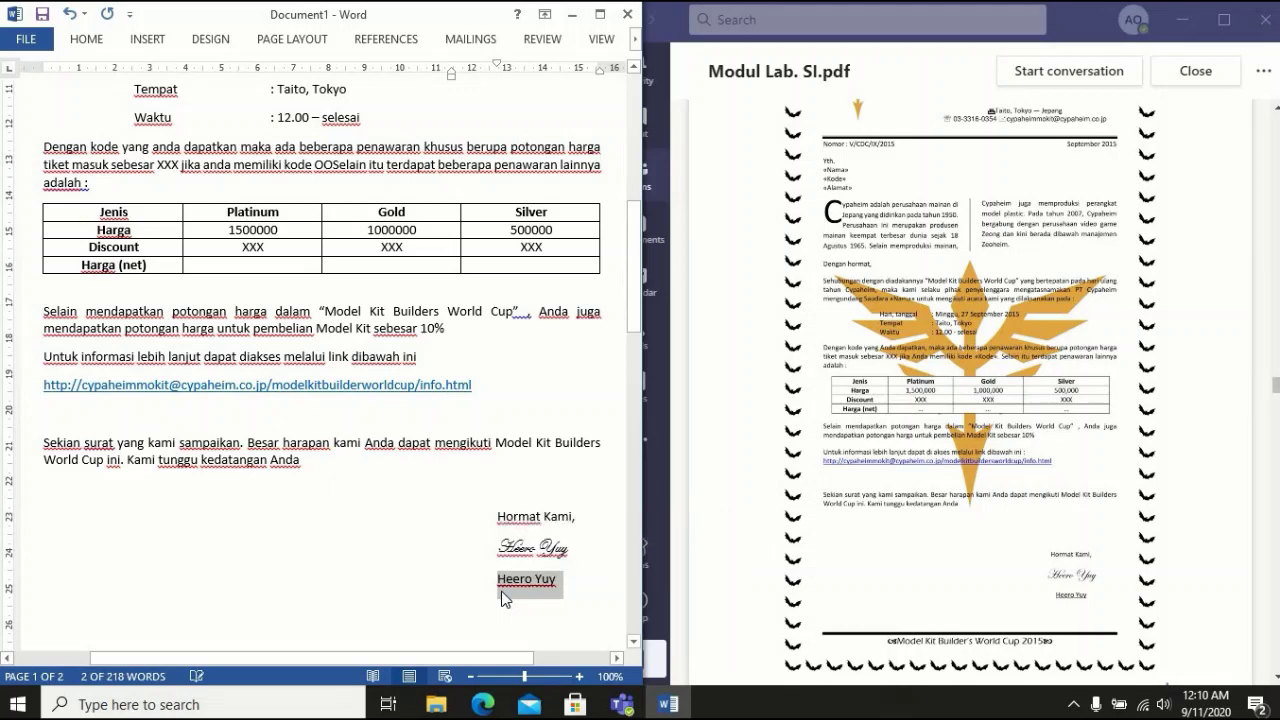
double_click(384, 589)
Center the footer text "Model Kit Builder's World Cup 2015" and place the insertion point at its start
scroll(632, 647, down, 3)
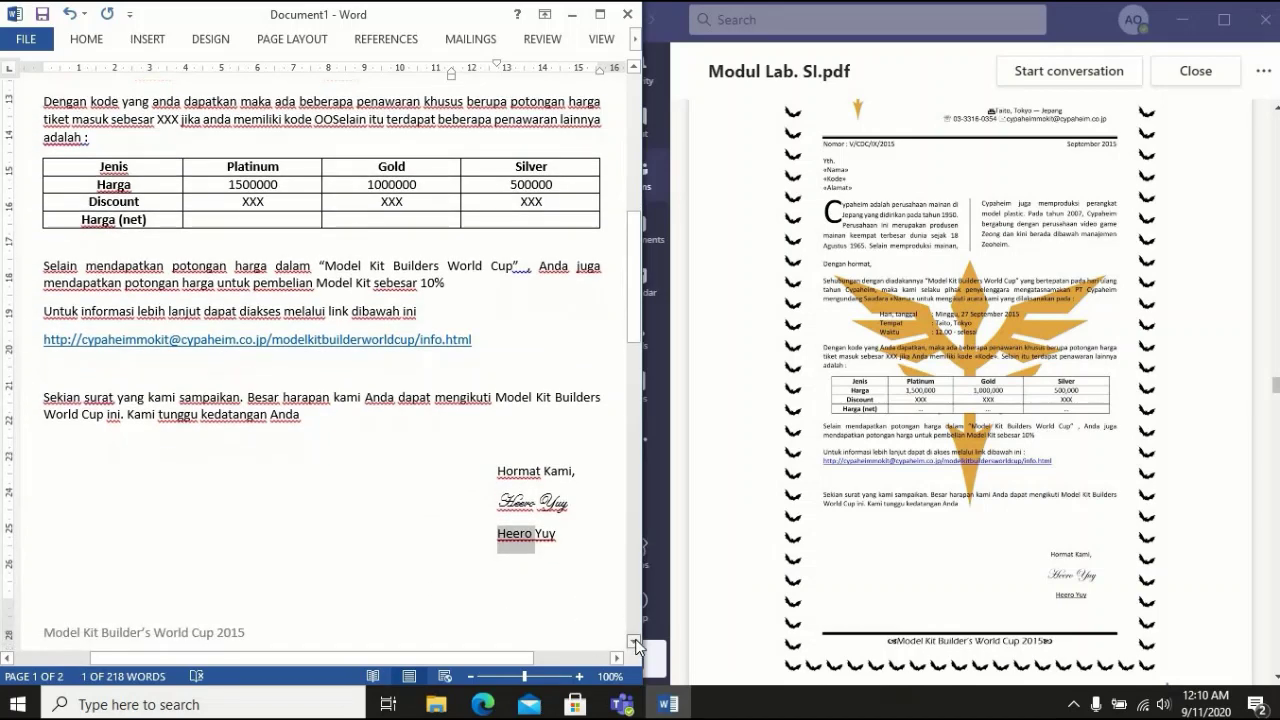
click(226, 500)
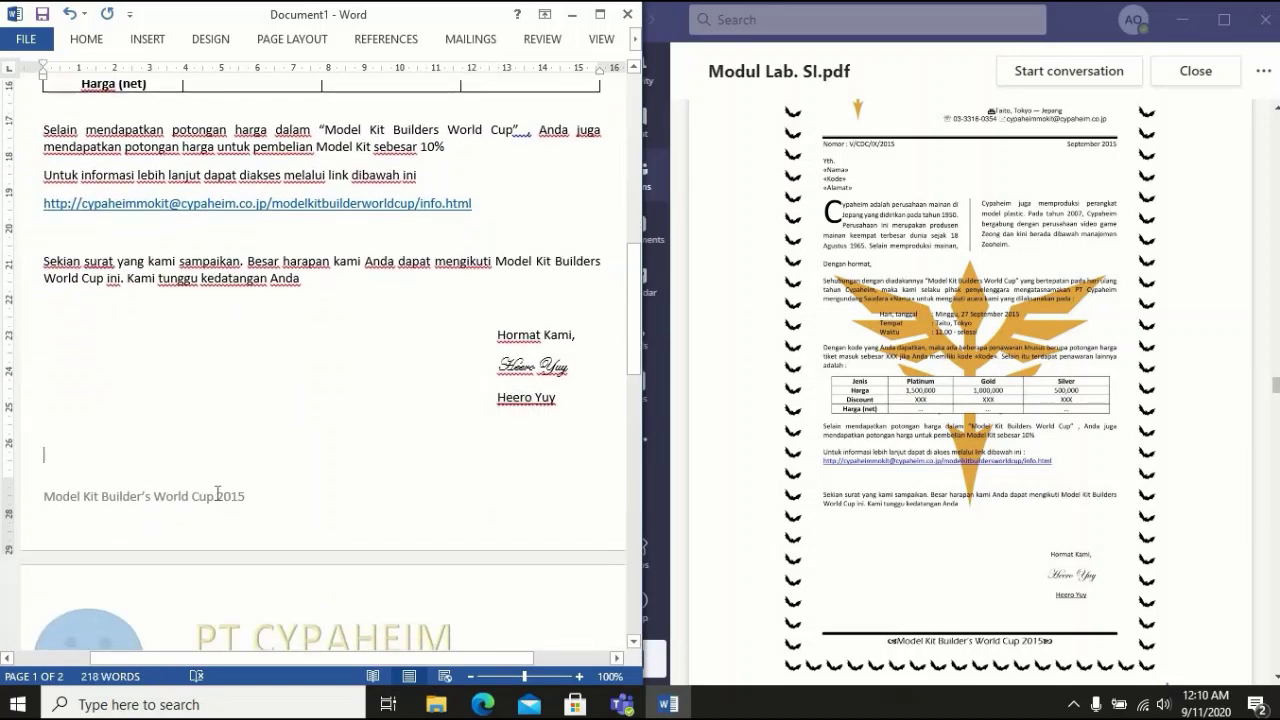
triple_click(218, 498)
click(294, 514)
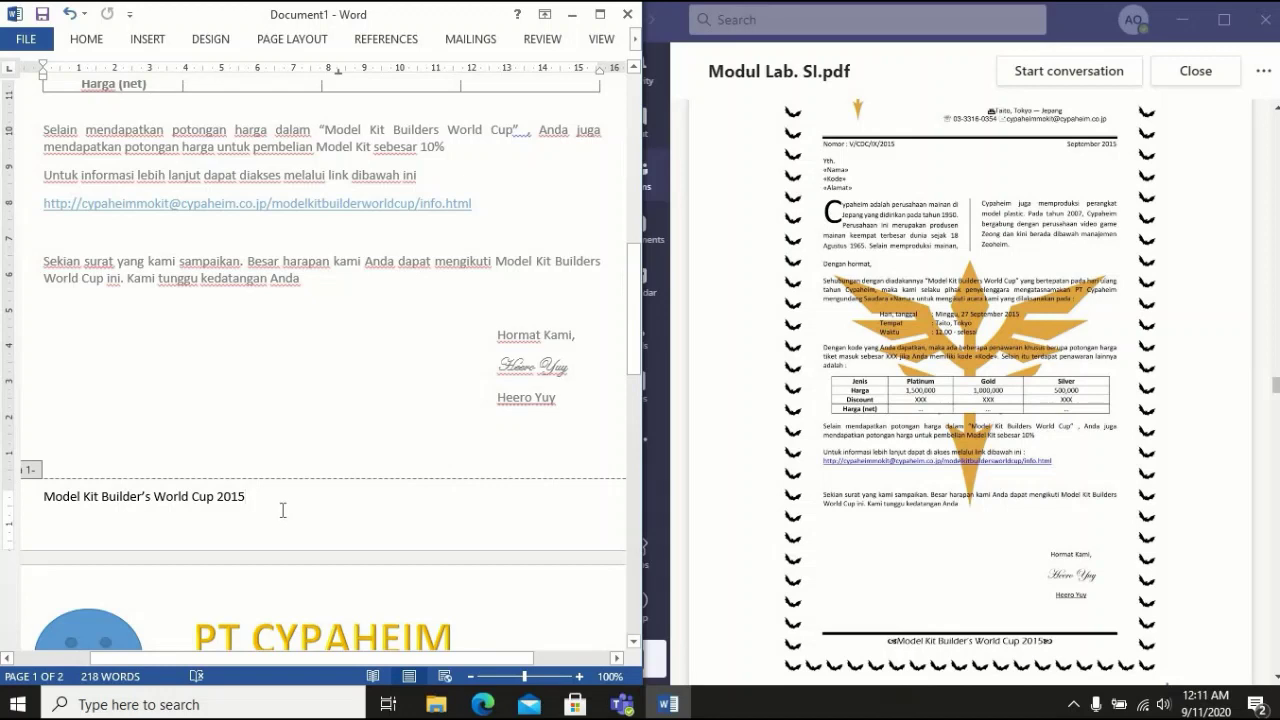
drag(154, 514, 42, 508)
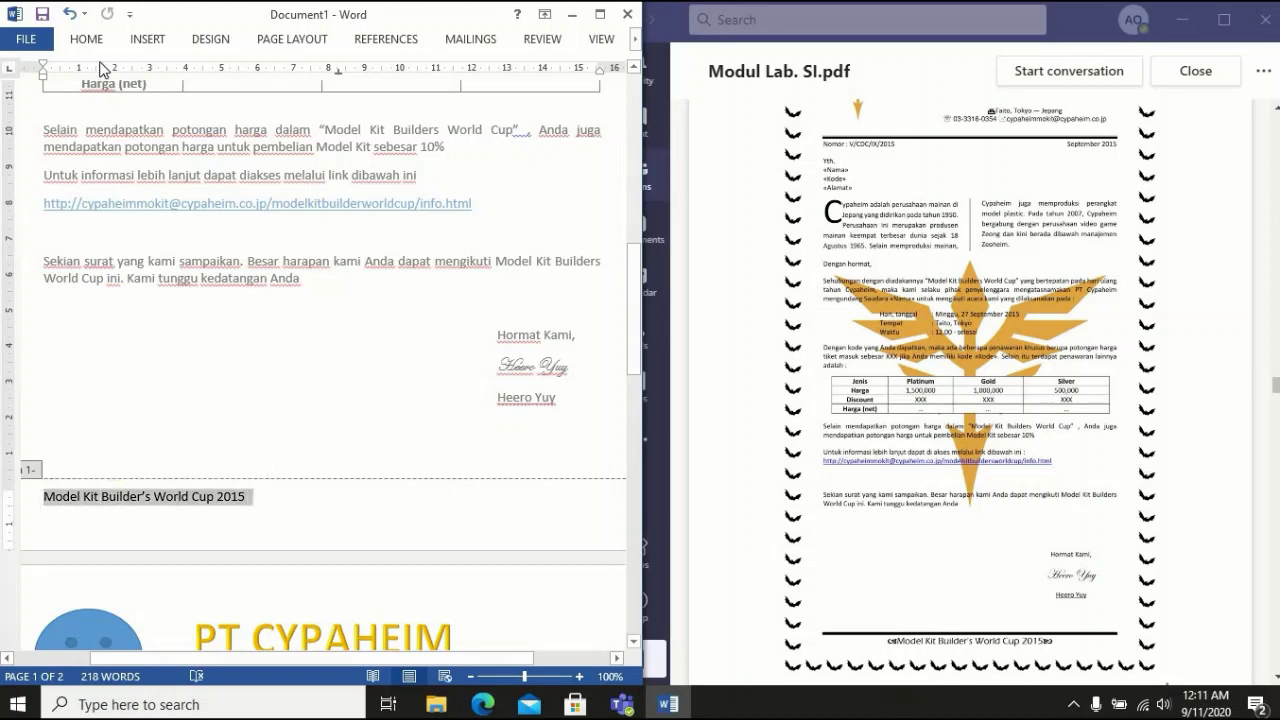
click(86, 38)
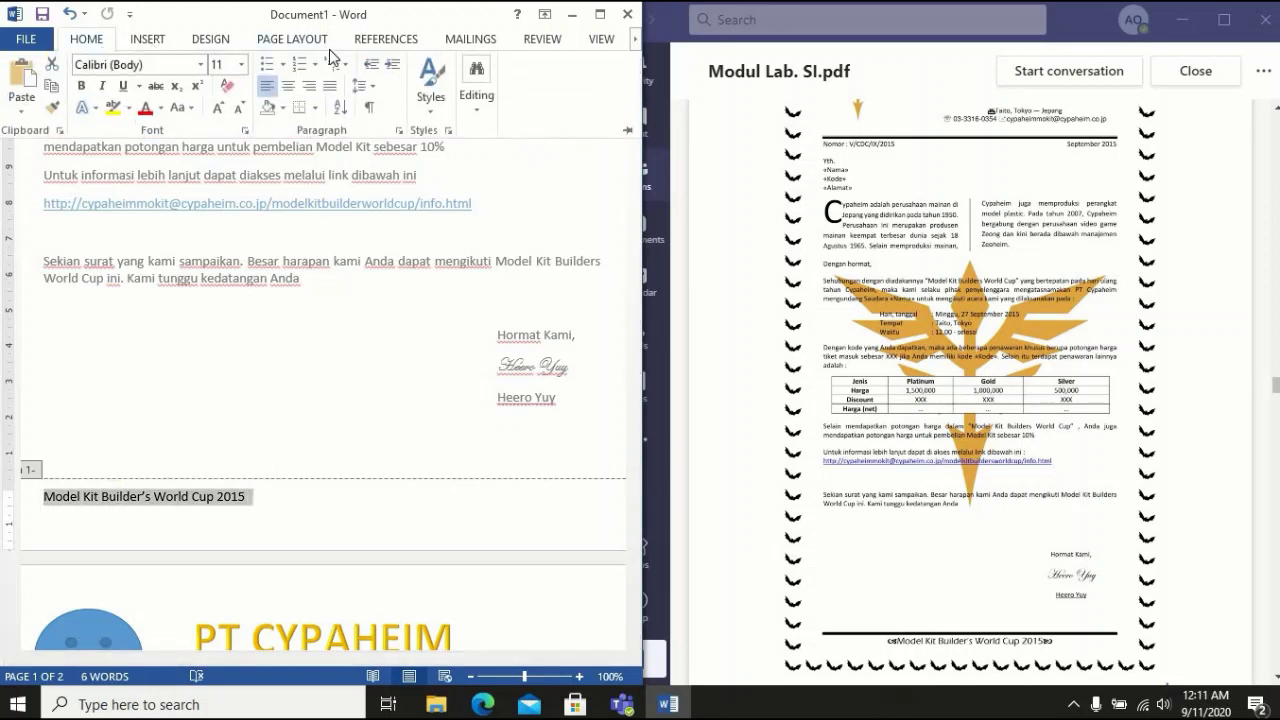
click(288, 86)
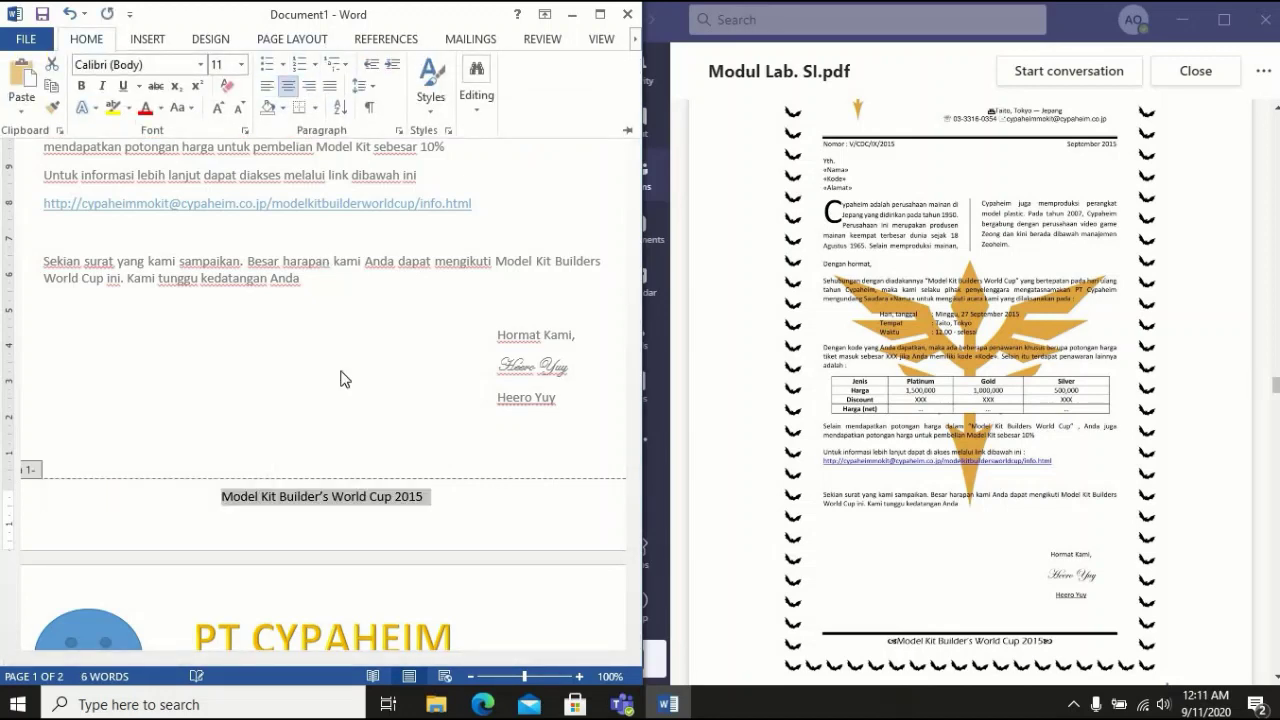
click(226, 510)
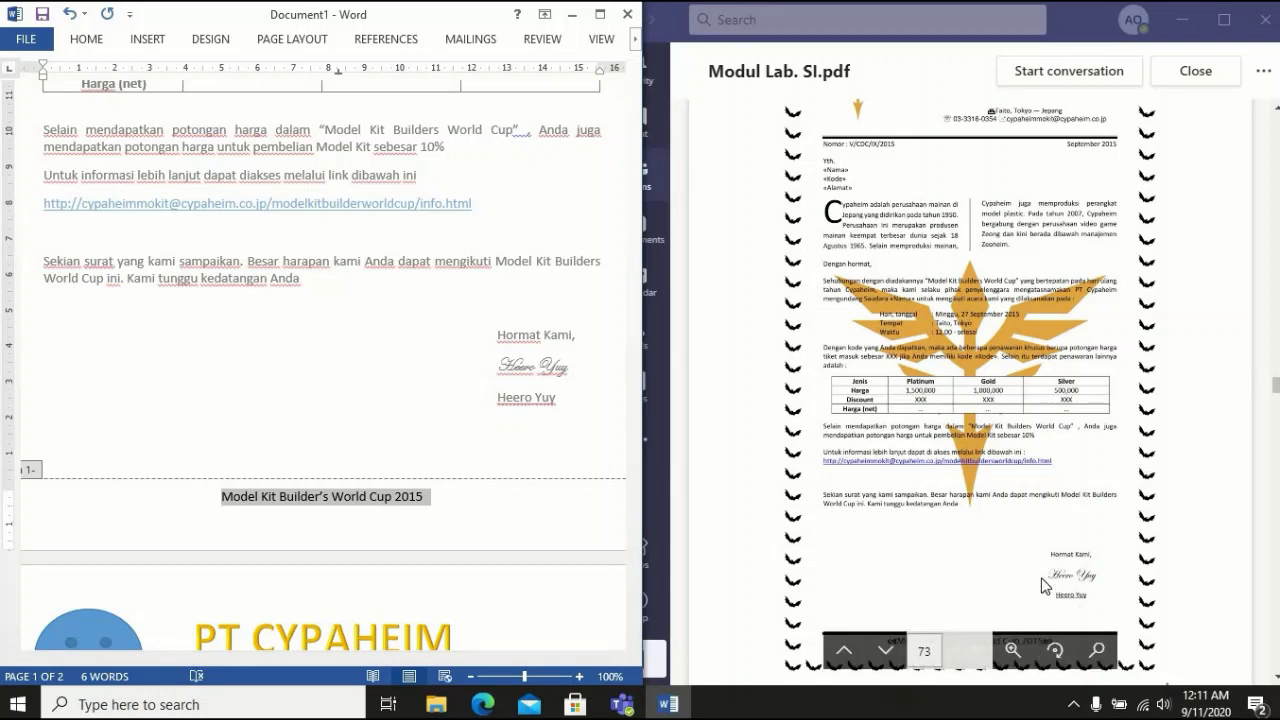
click(224, 500)
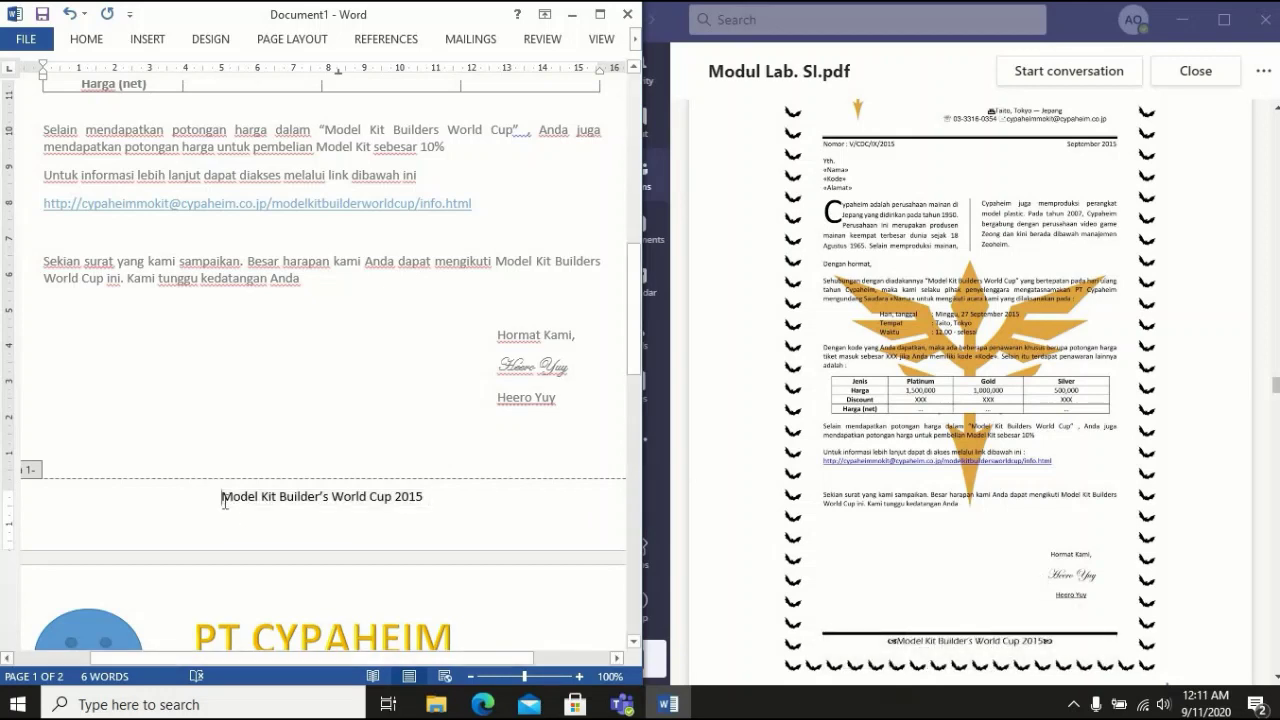
click(147, 40)
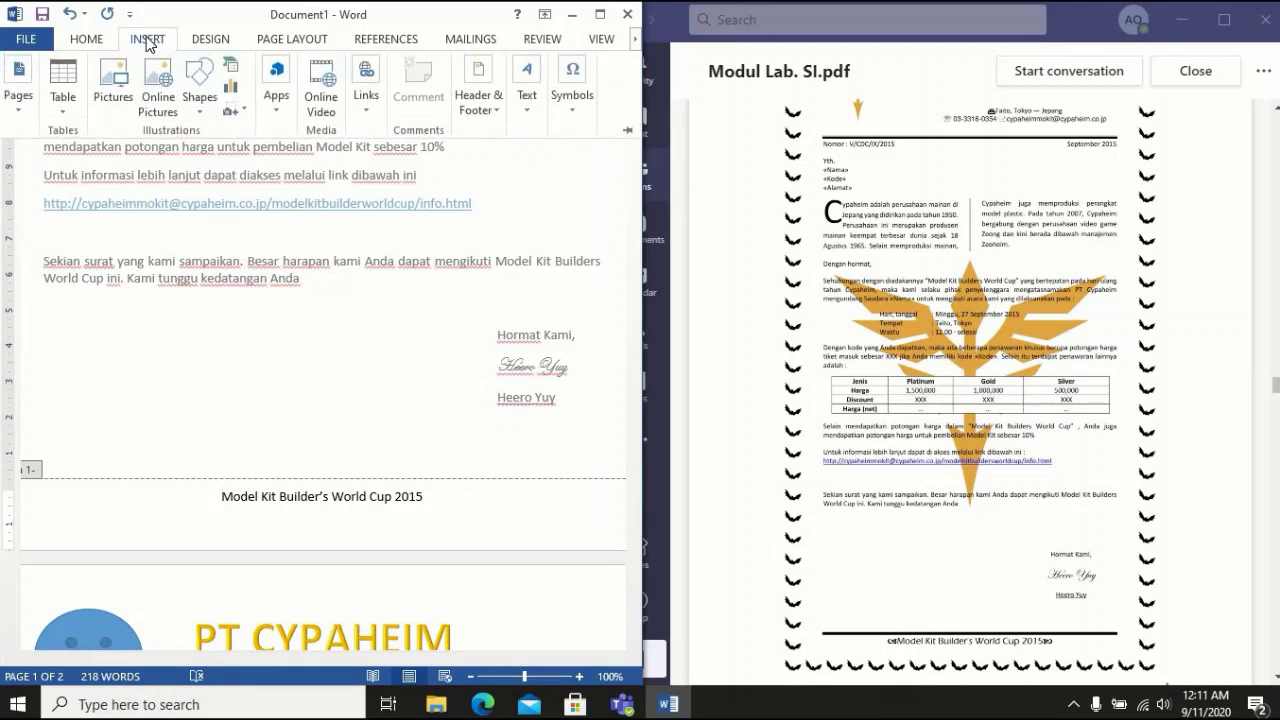
click(570, 92)
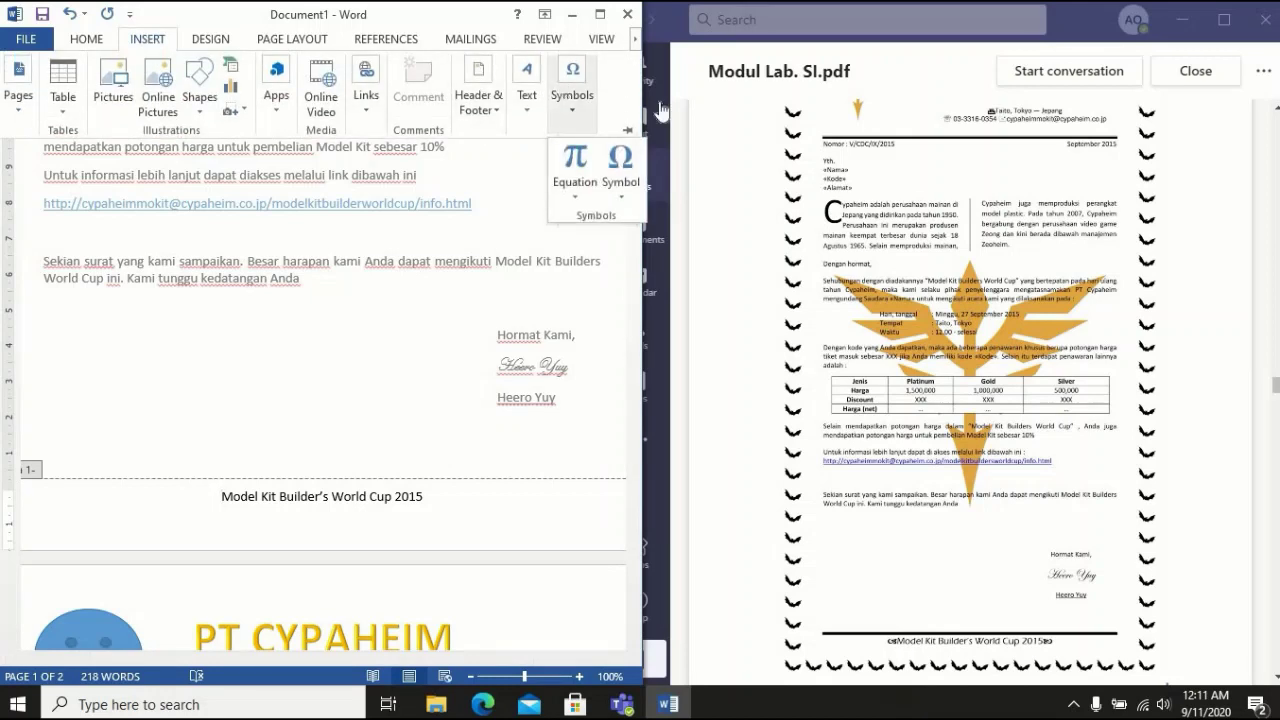
click(636, 155)
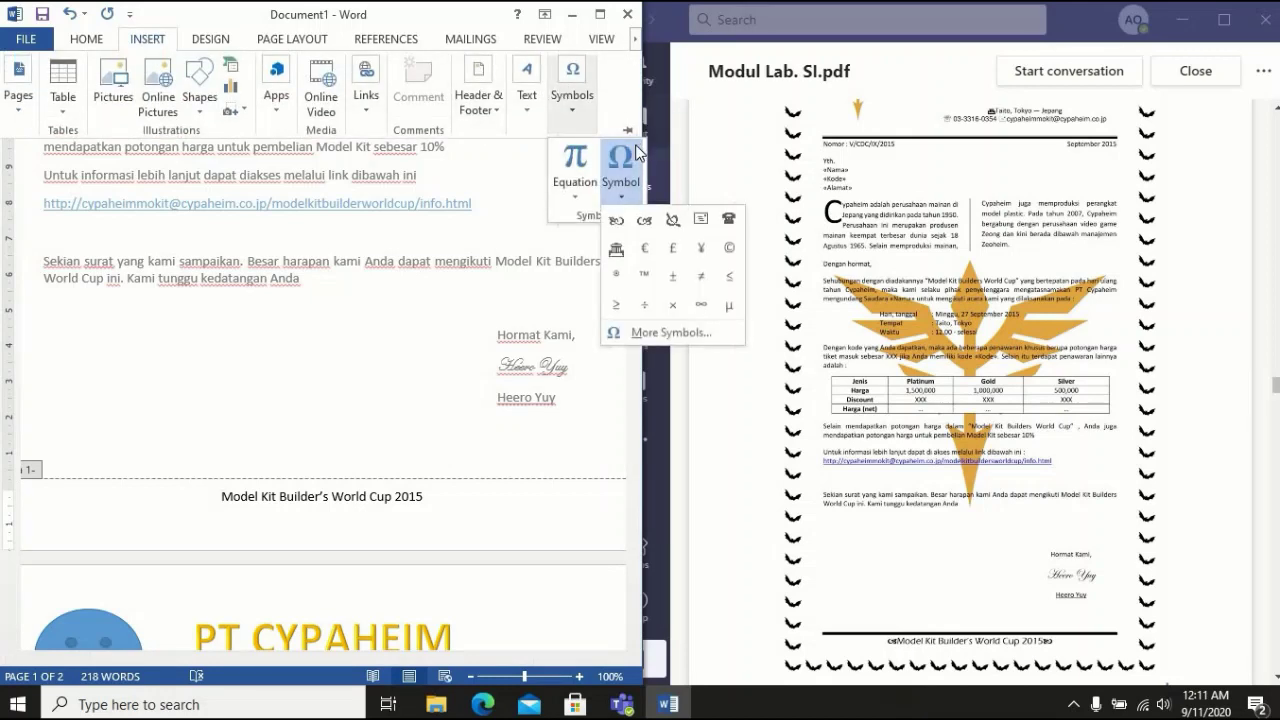
click(650, 338)
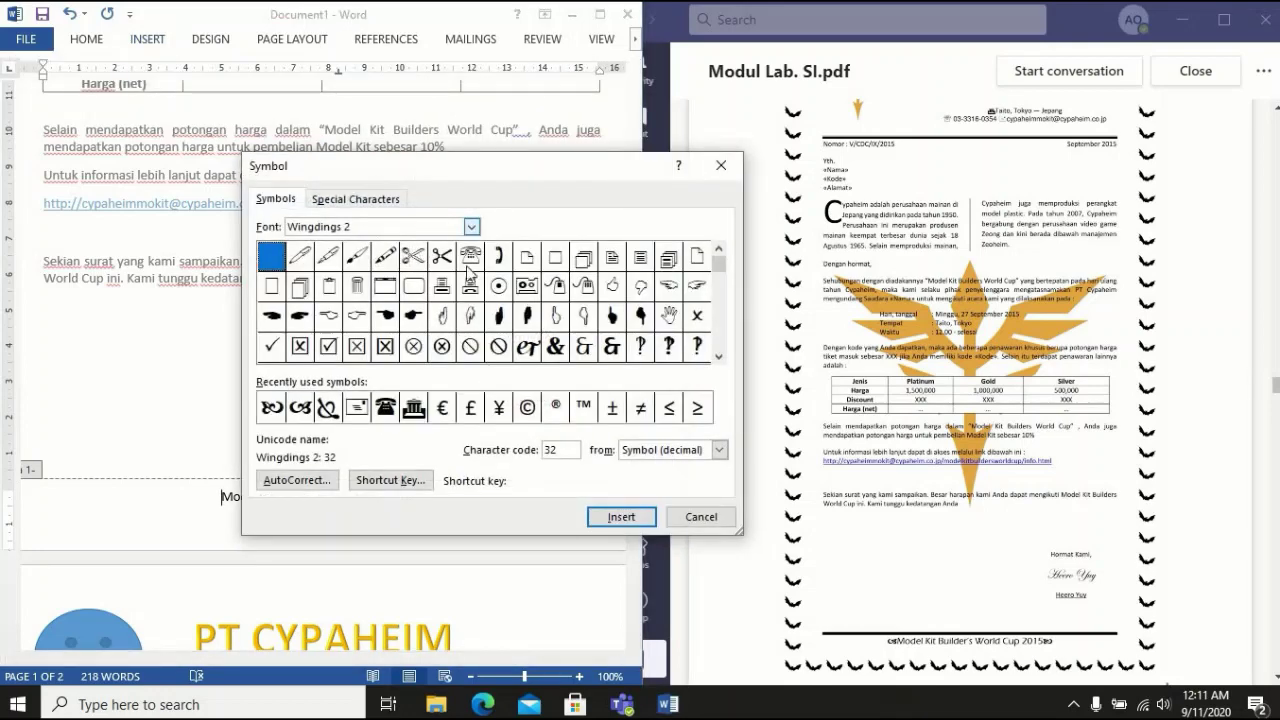
click(718, 356)
click(718, 356)
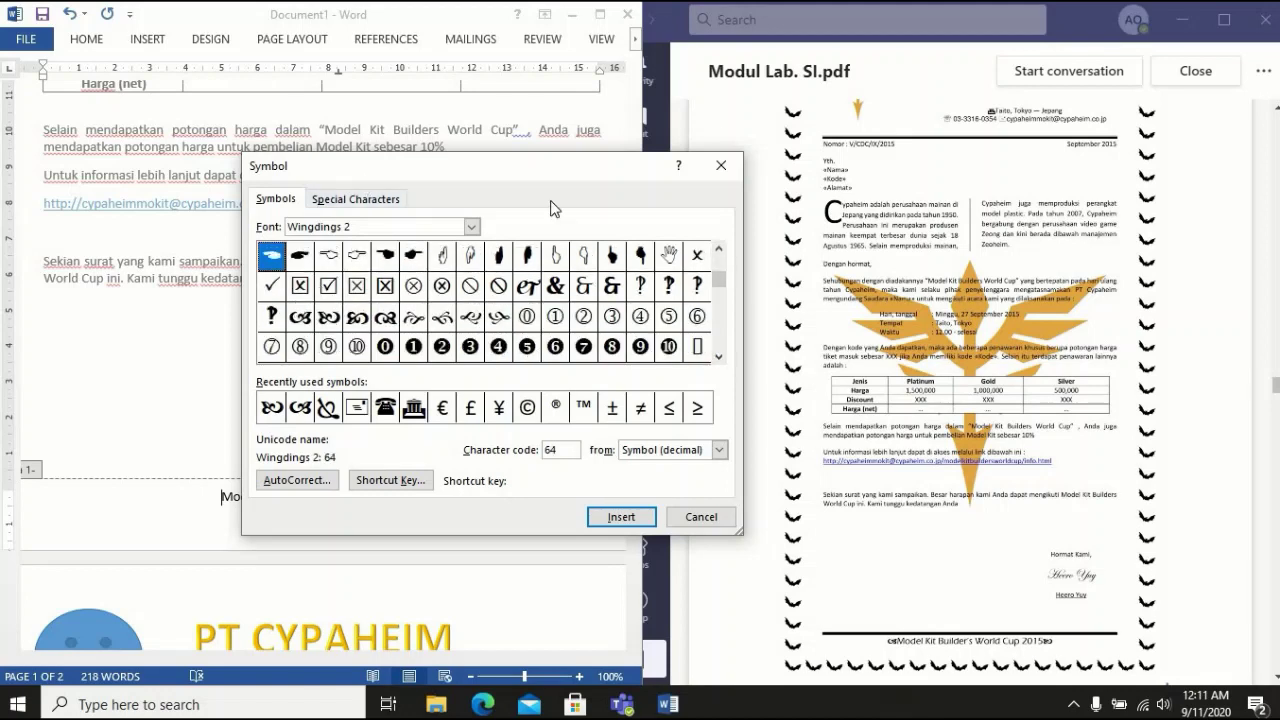
click(719, 163)
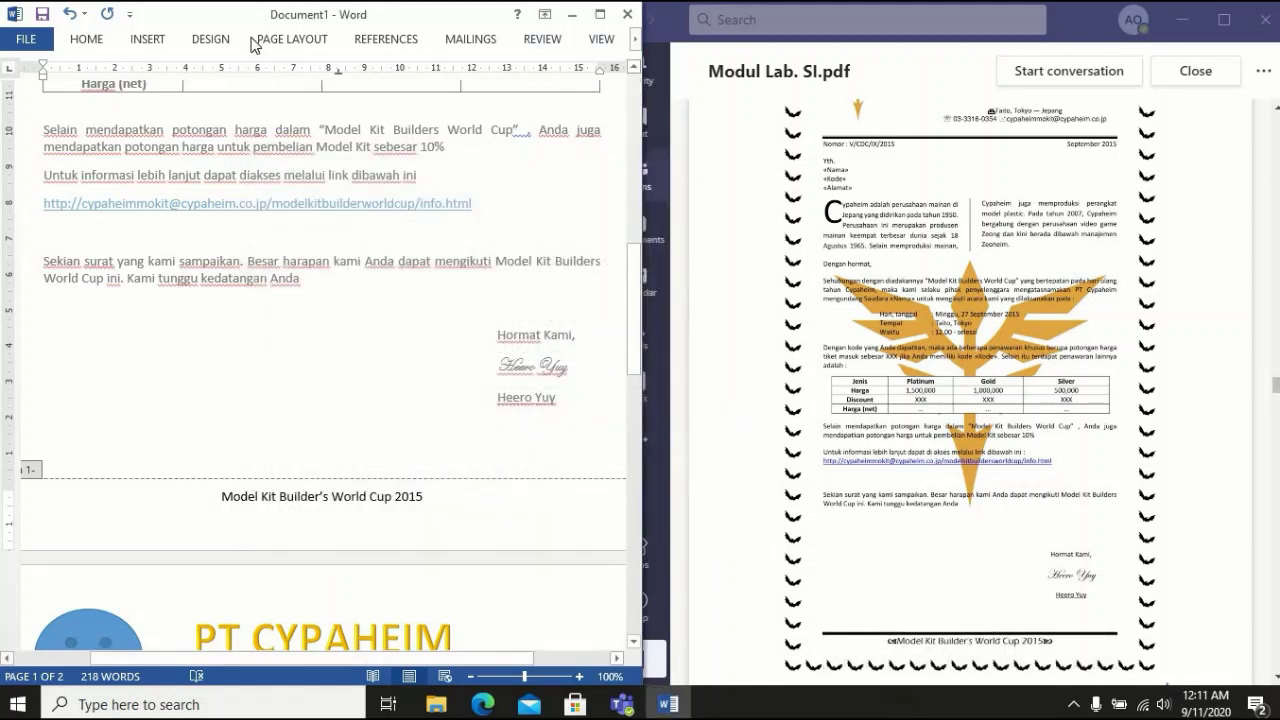
Insert the recently used leaf-scroll ornament symbol directly before "Model Kit Builder's World Cup 2015" in the footer
click(147, 39)
click(570, 82)
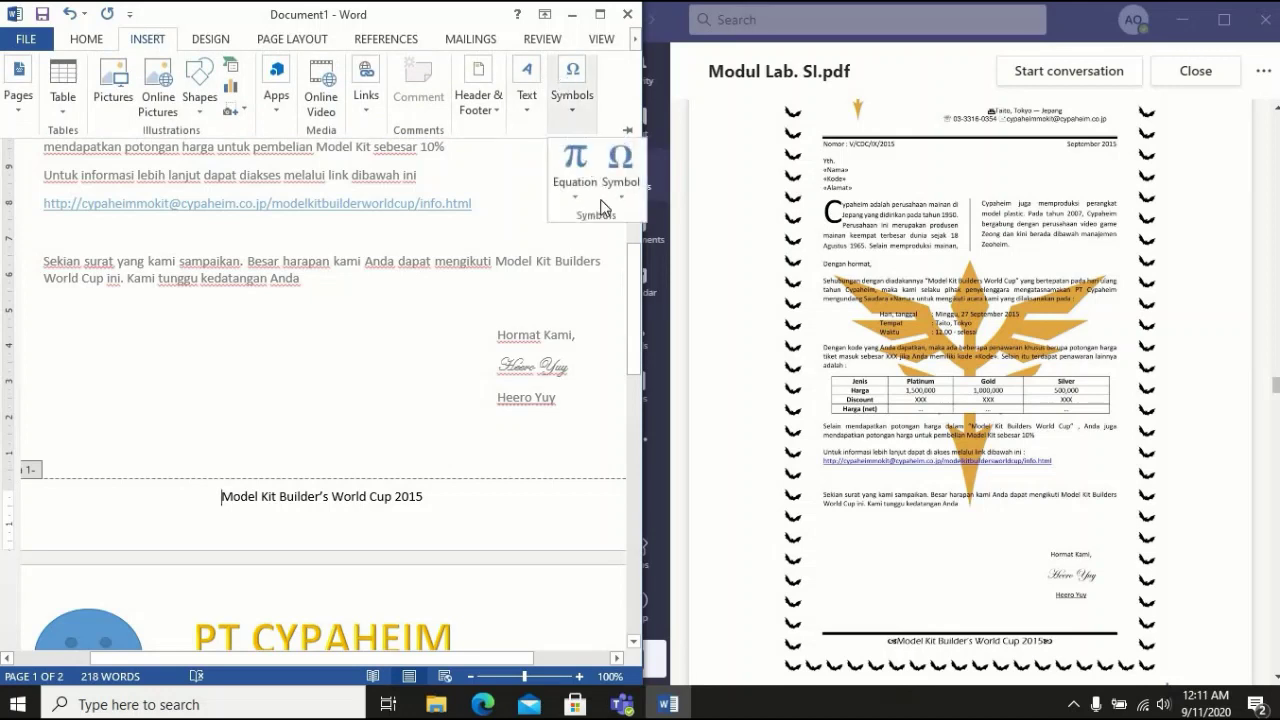
click(610, 196)
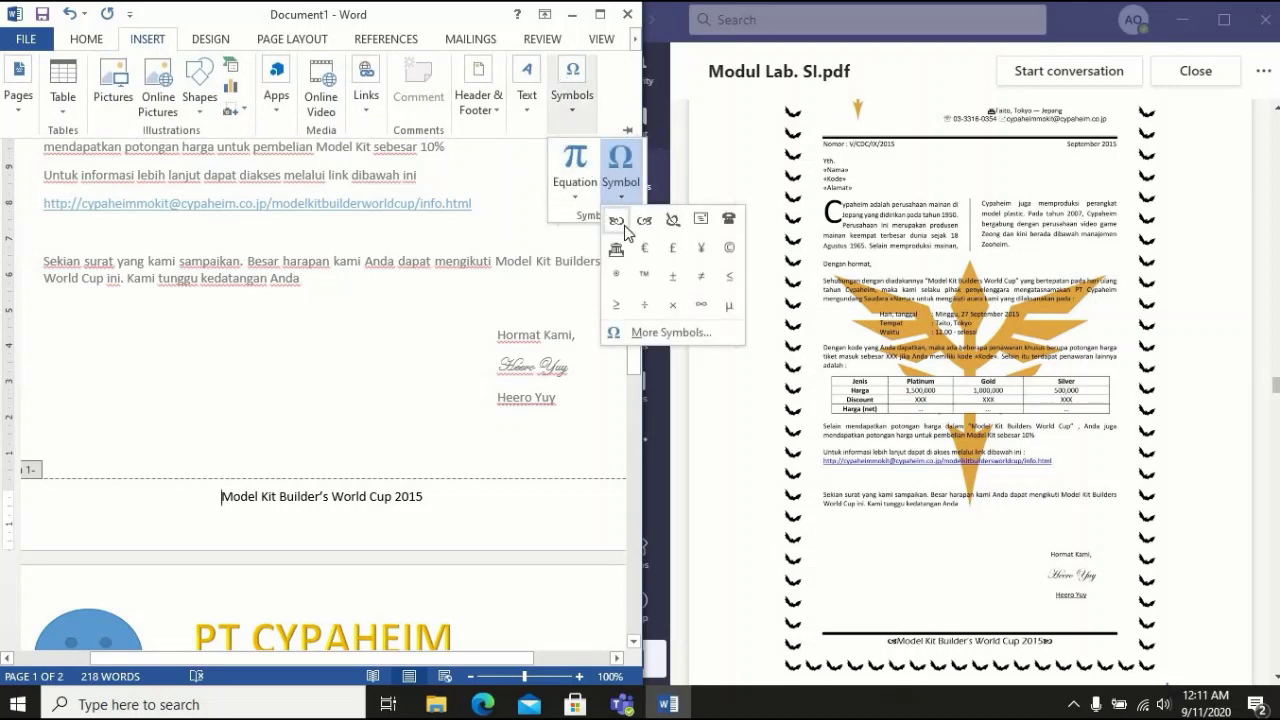
click(625, 226)
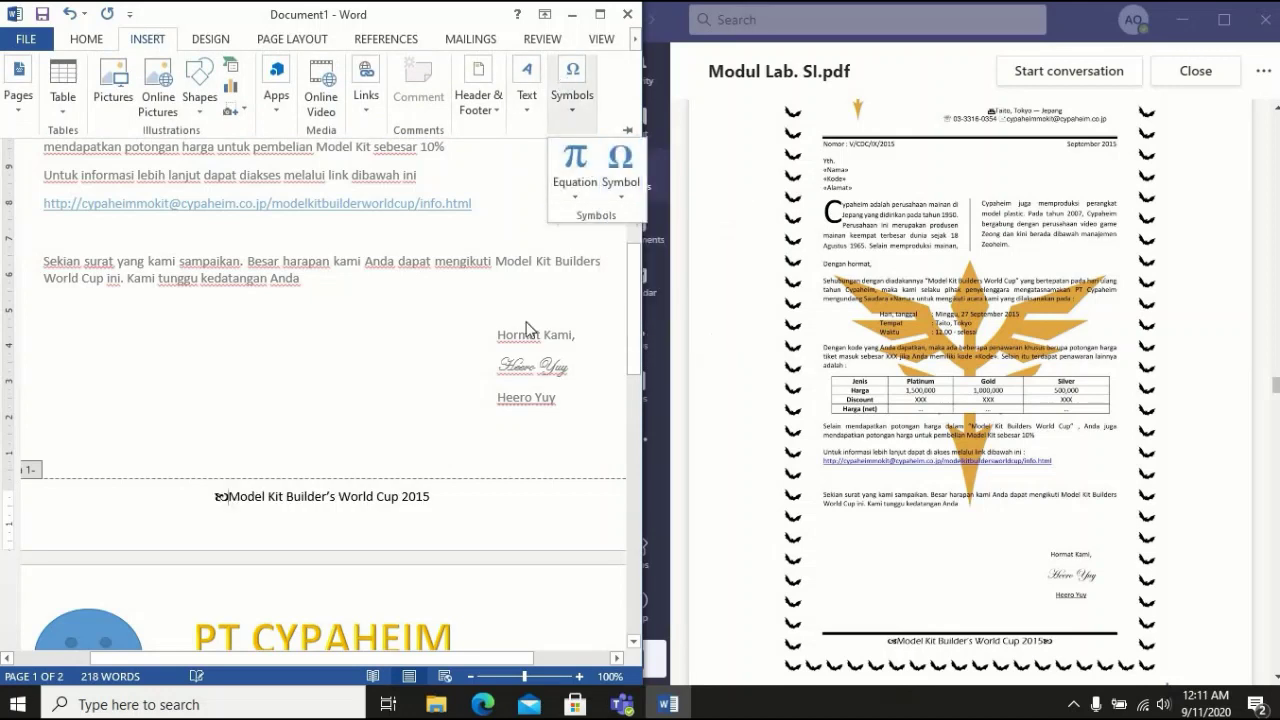
Insert the mirrored leaf-scroll ornament symbol after "2015" in the footer and add an empty line above the footer text
click(433, 498)
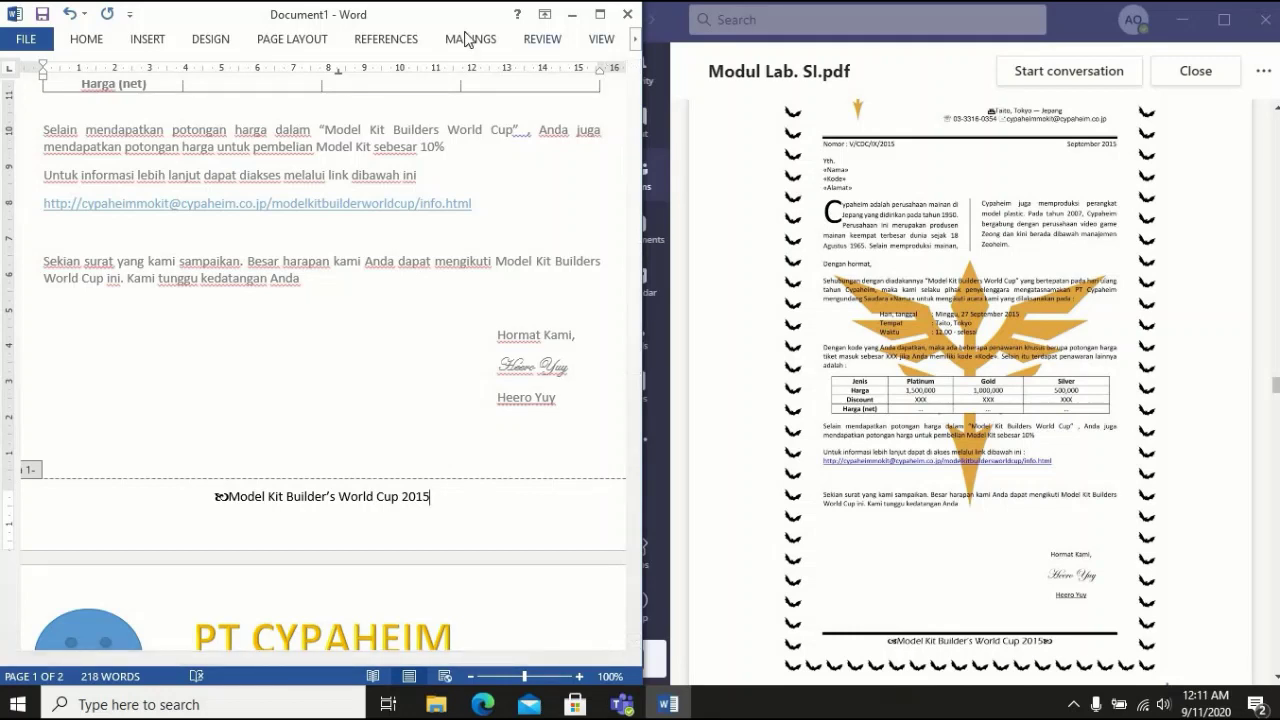
click(162, 39)
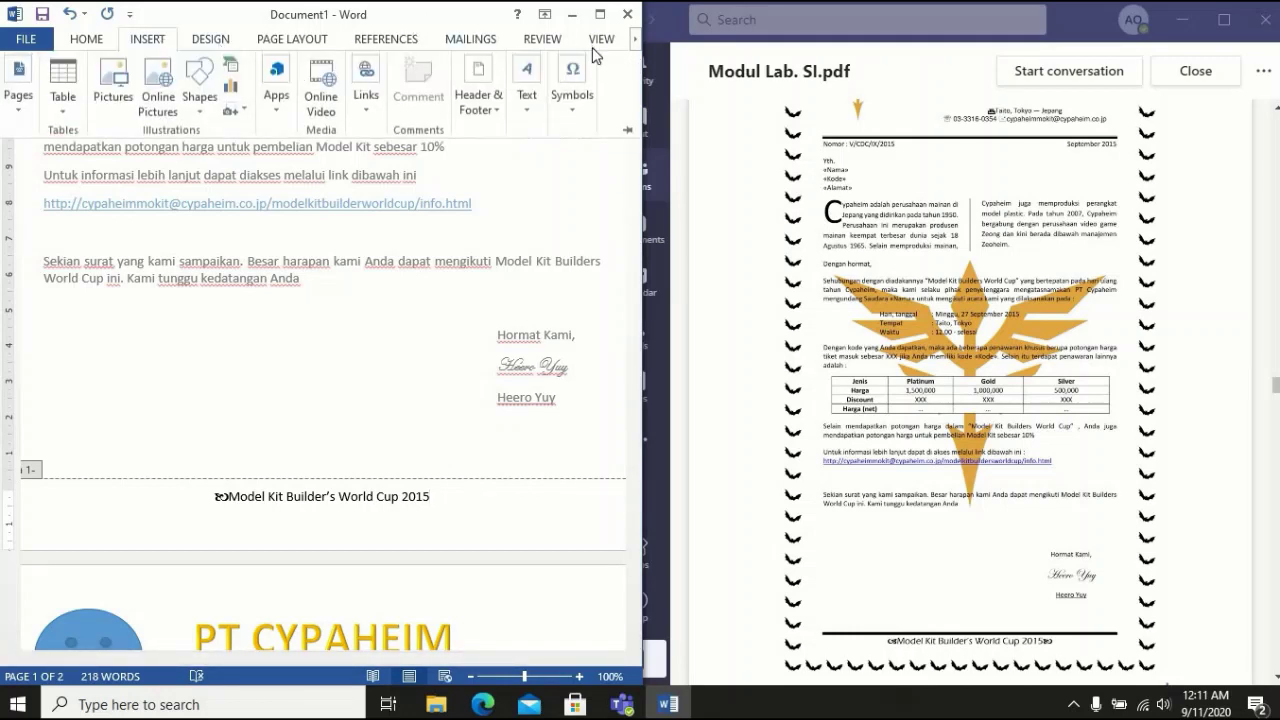
click(580, 85)
click(621, 163)
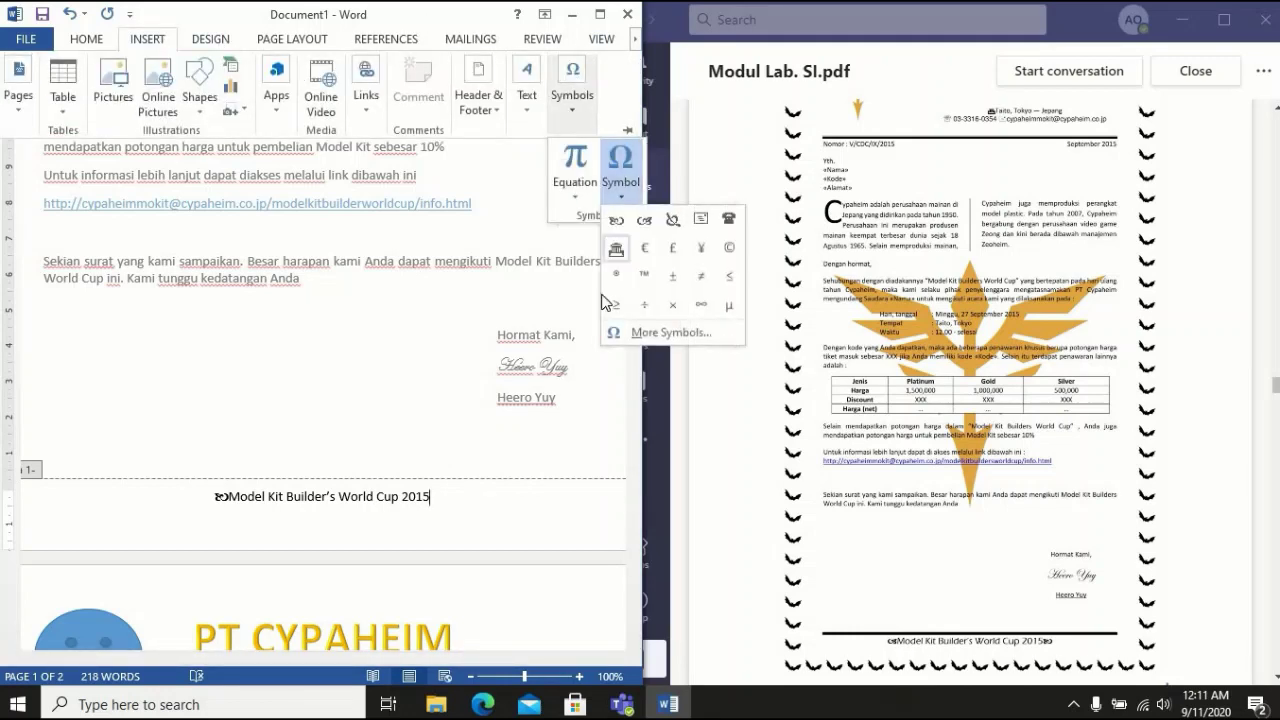
click(648, 222)
click(474, 522)
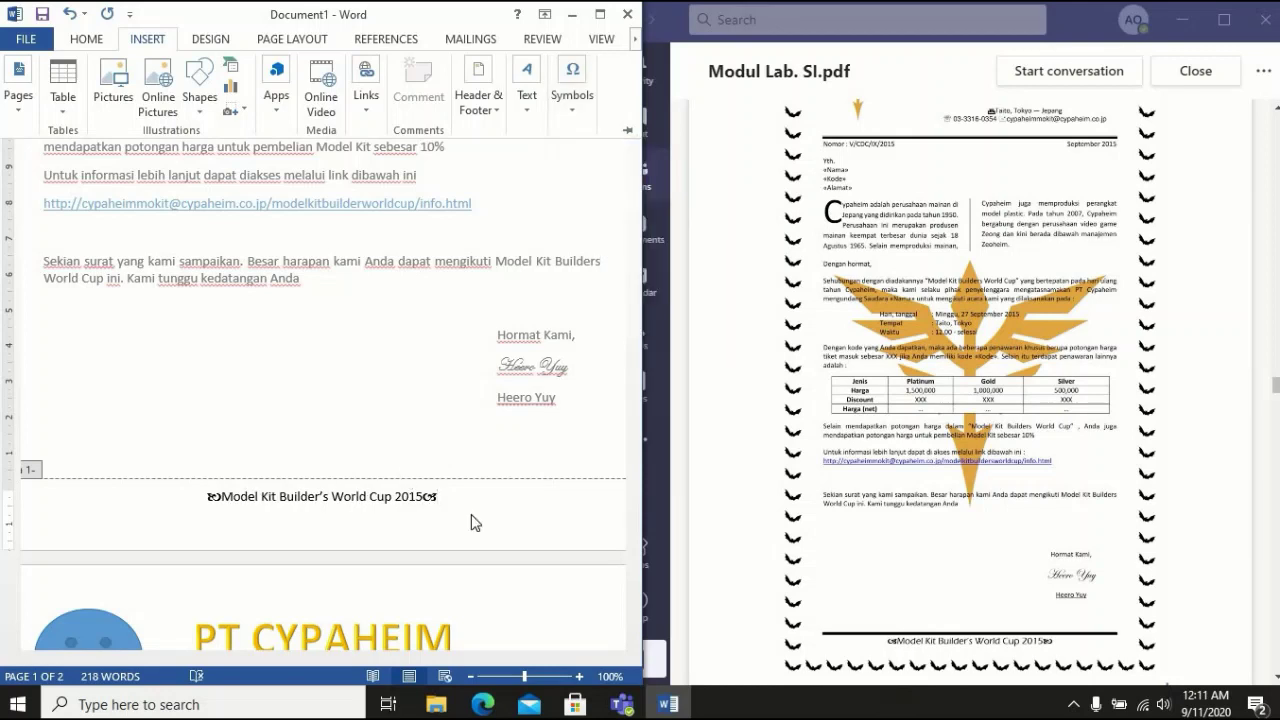
click(190, 496)
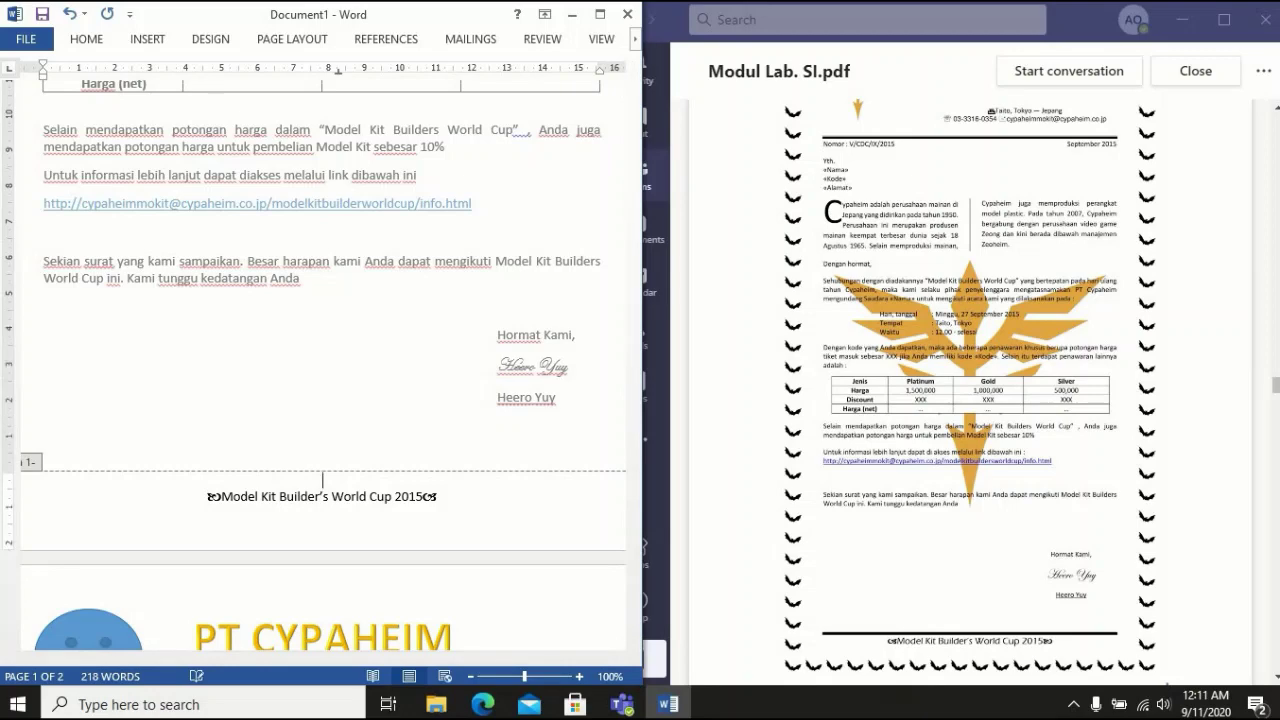
click(143, 40)
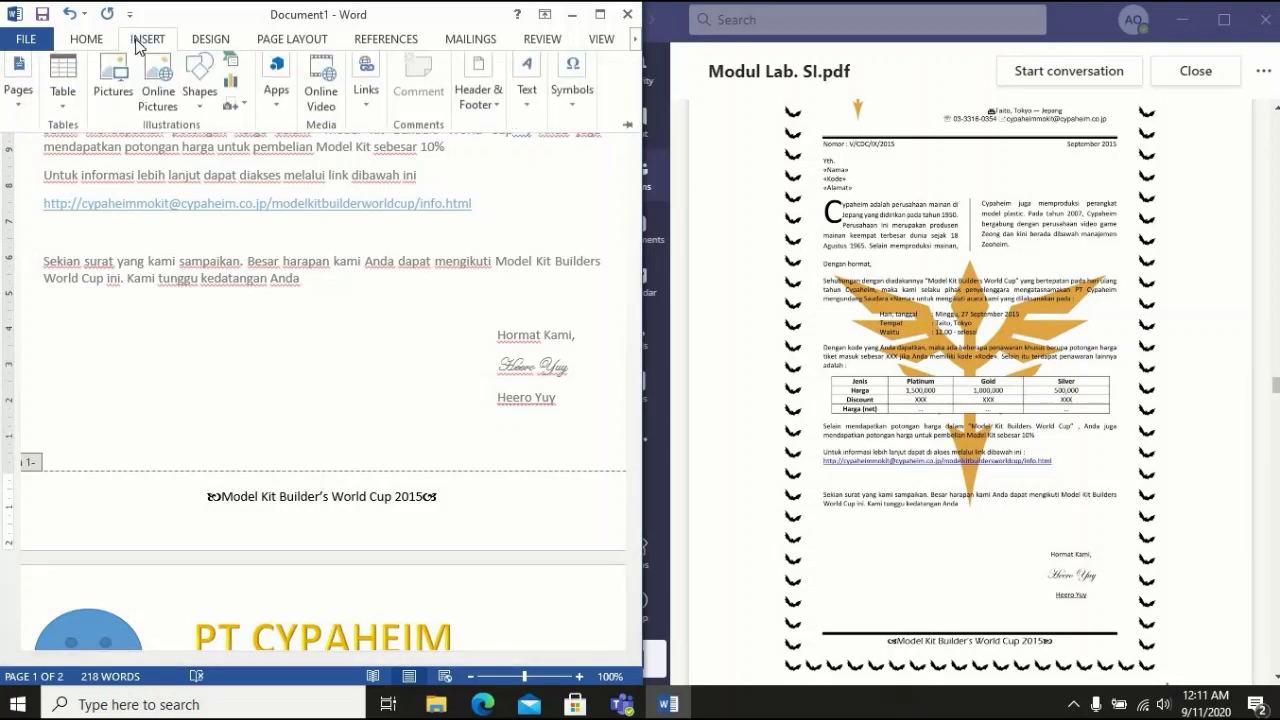
click(198, 88)
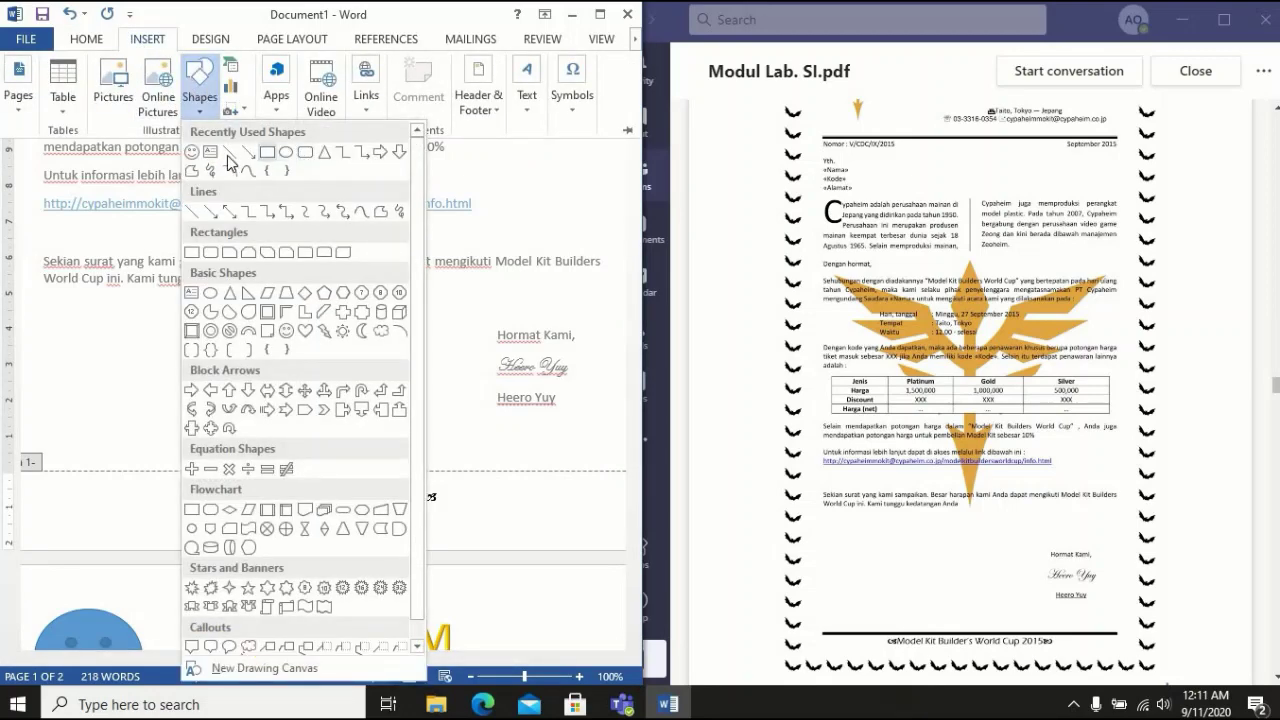
click(224, 152)
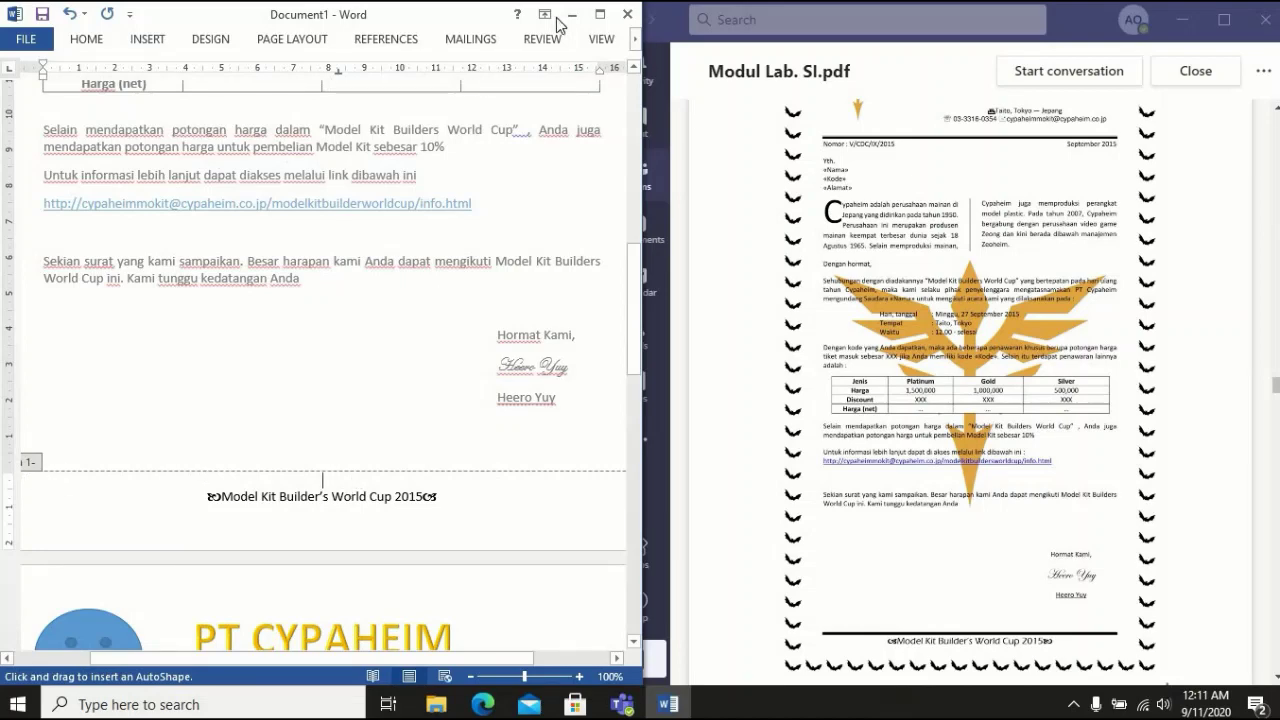
click(599, 16)
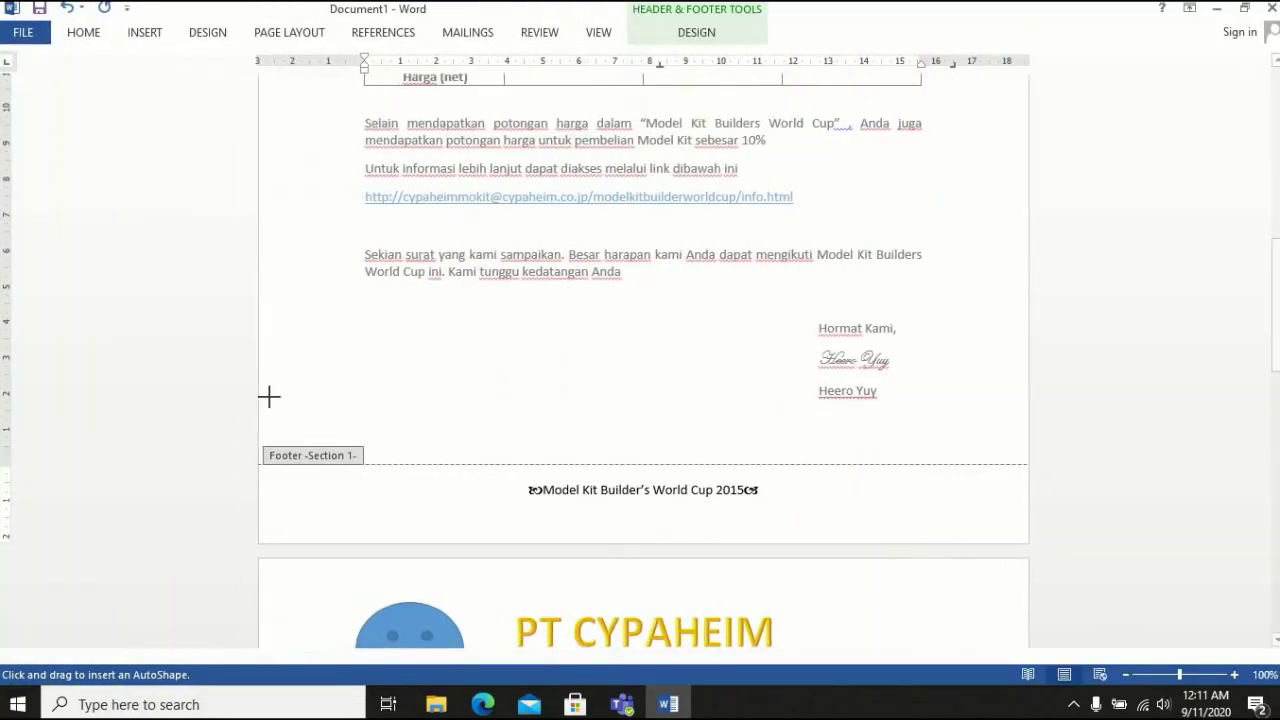
drag(320, 468, 349, 466)
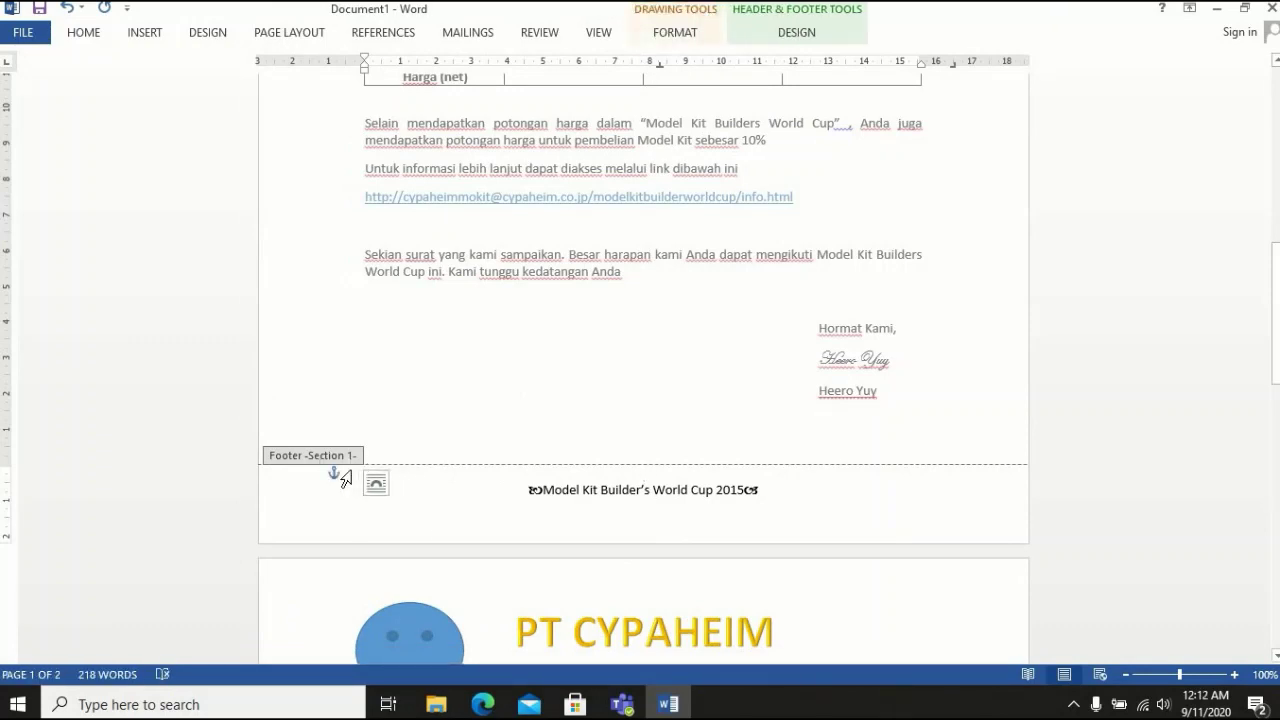
click(338, 472)
click(146, 36)
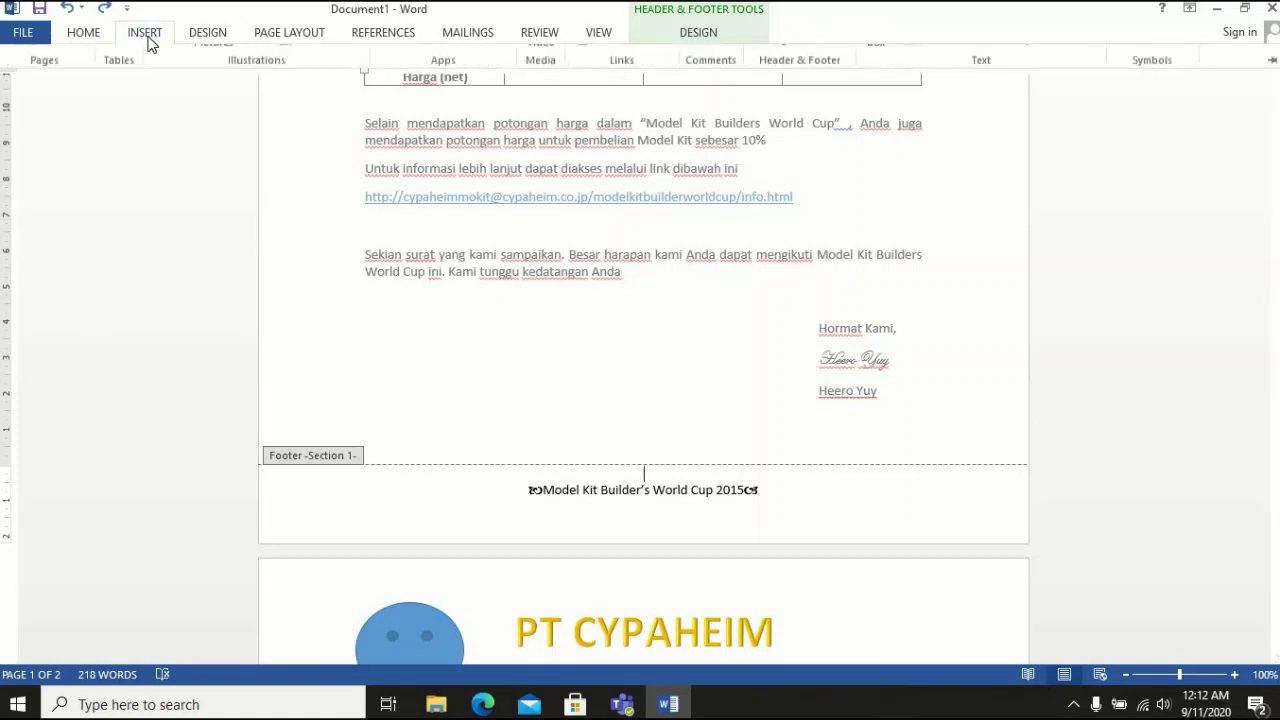
click(255, 85)
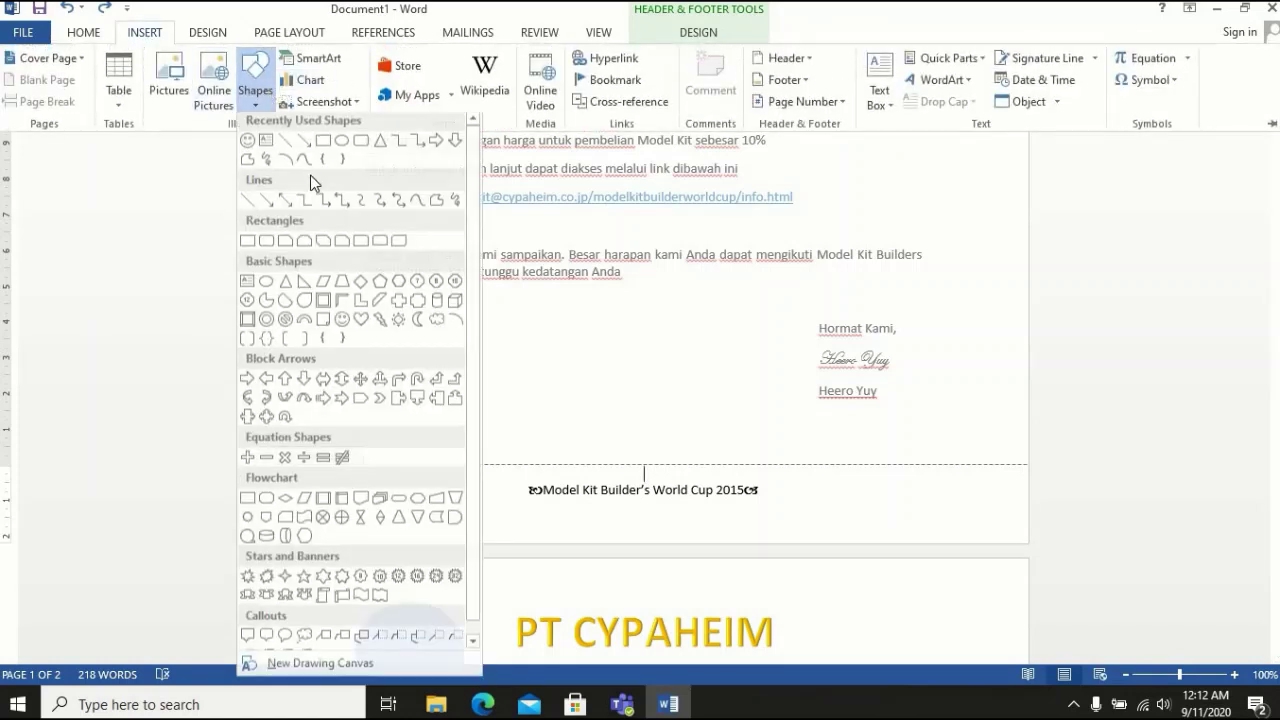
click(285, 141)
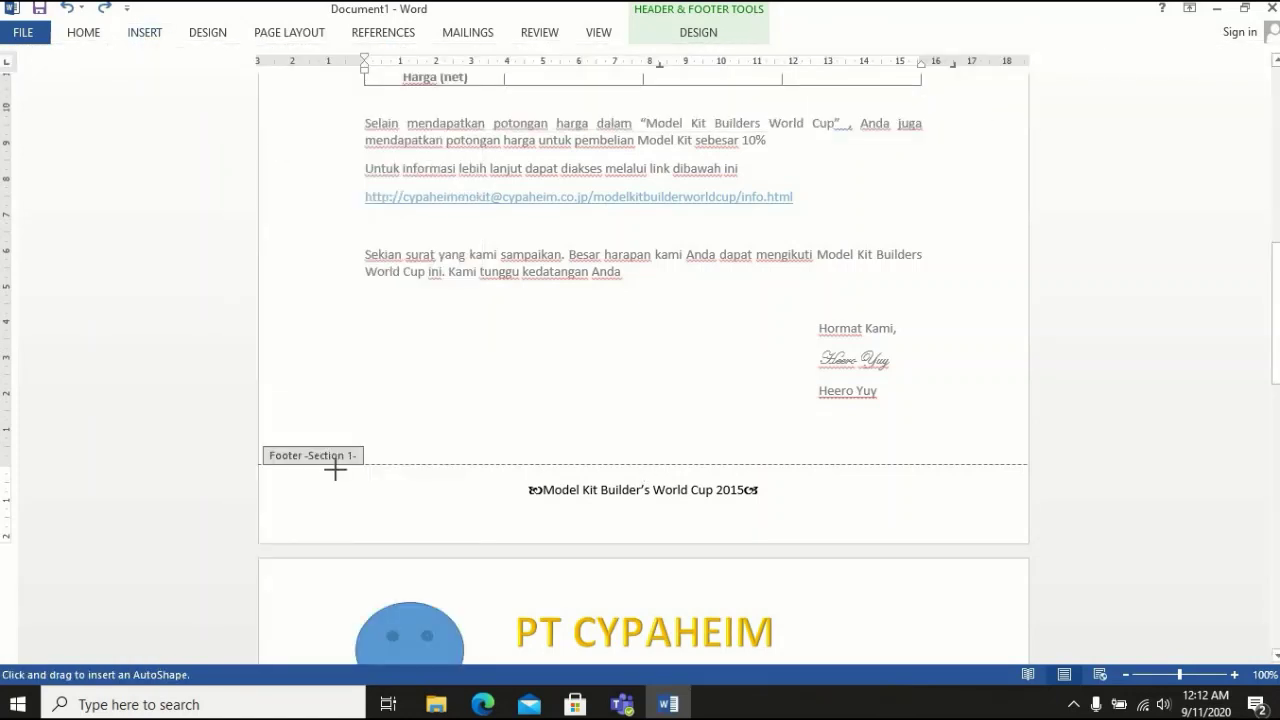
key(Escape)
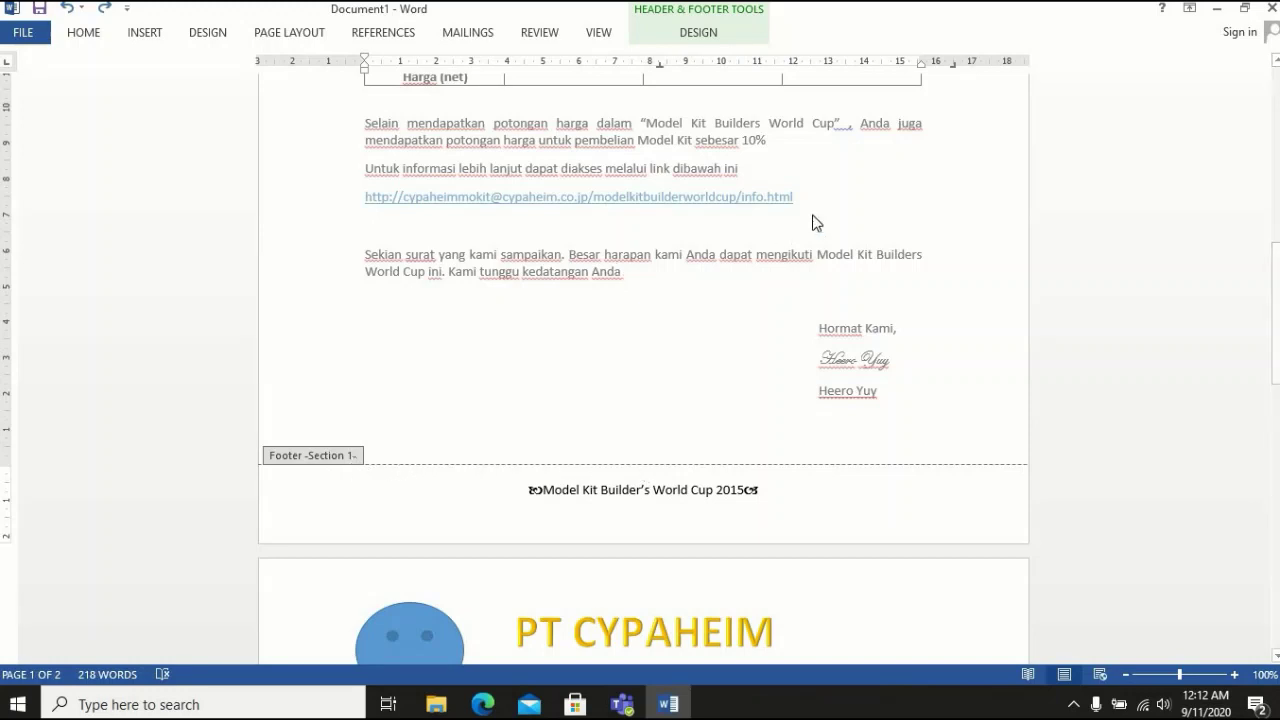
Add an empty line above the footer text and draw a straight horizontal line about 17.6 cm long across it
key(Return)
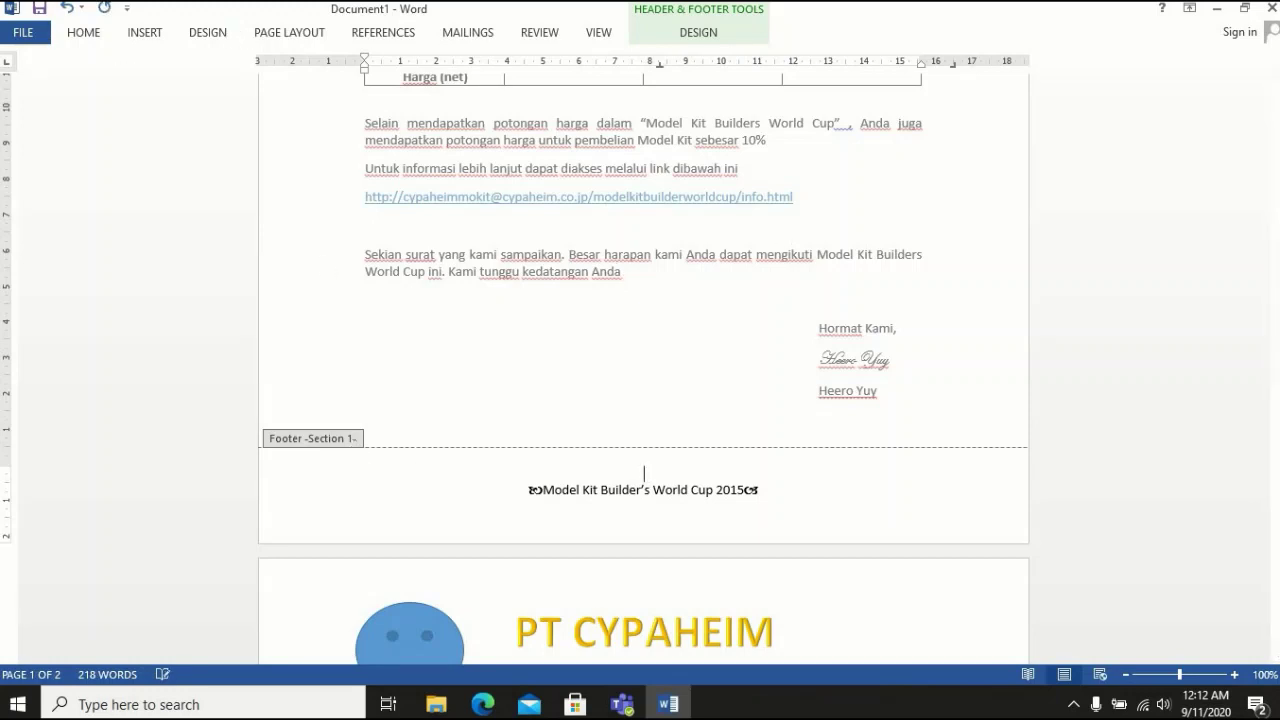
click(145, 32)
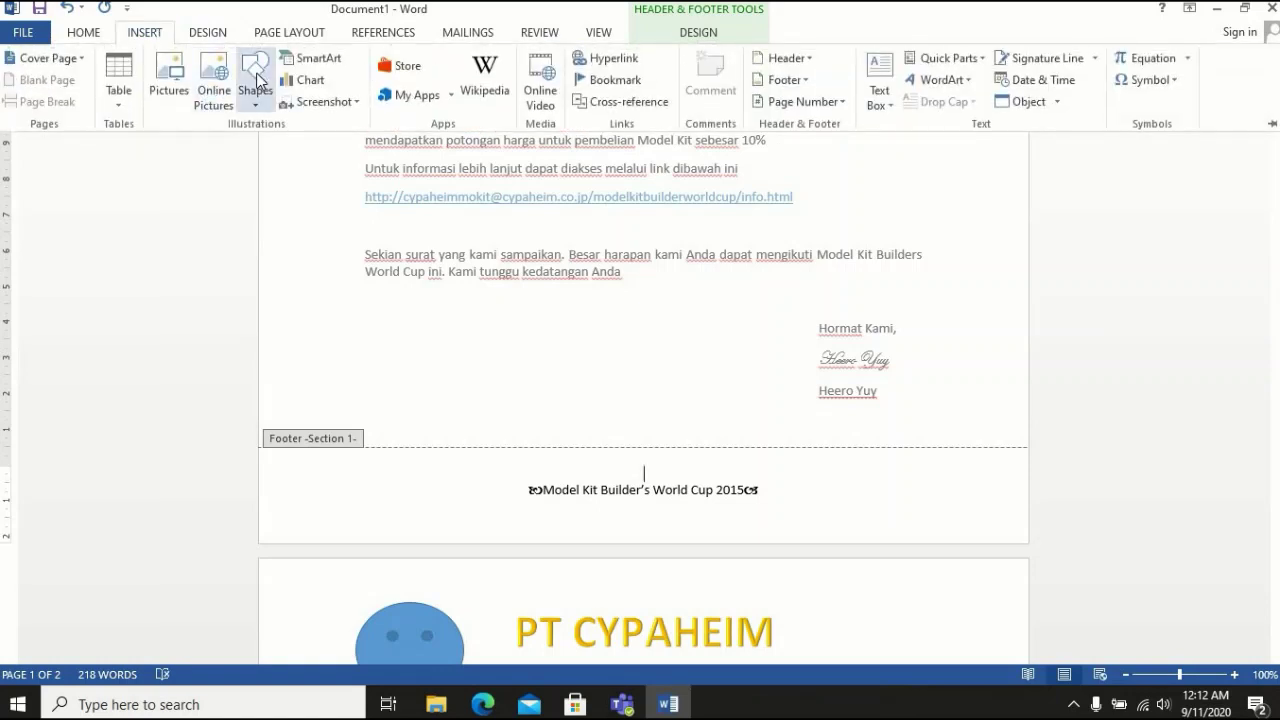
click(258, 78)
click(286, 146)
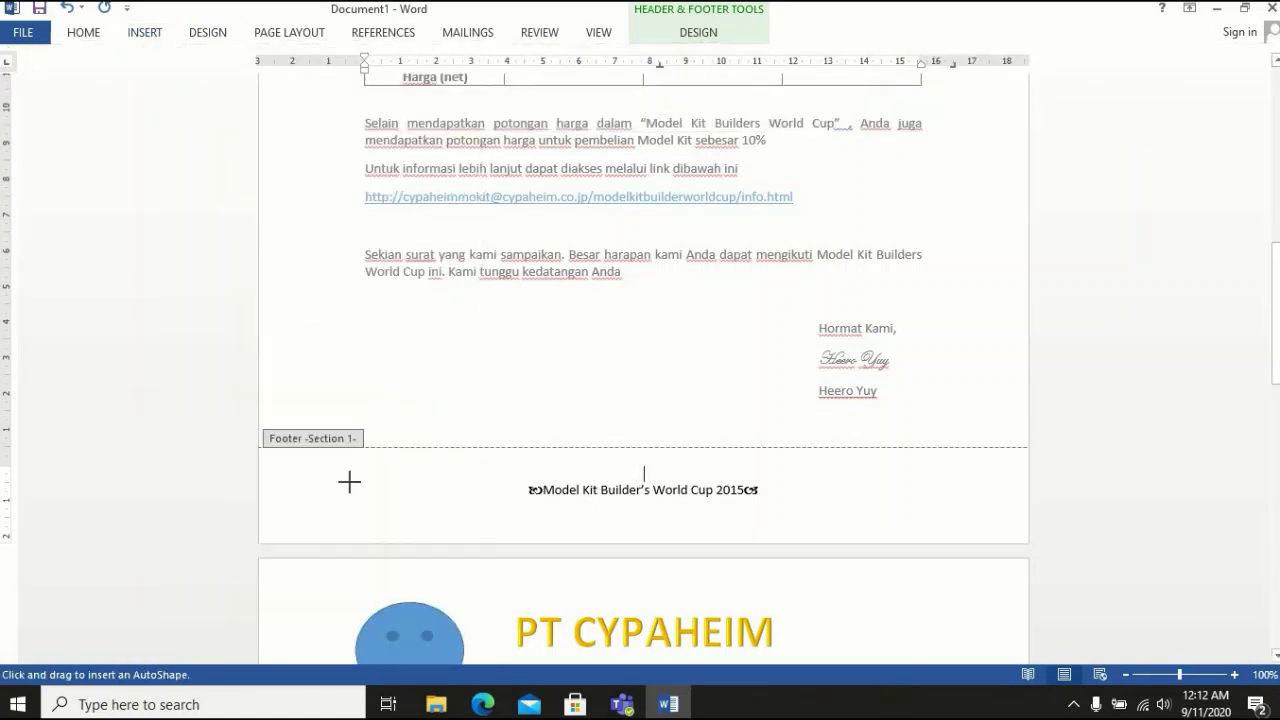
drag(337, 466, 673, 445)
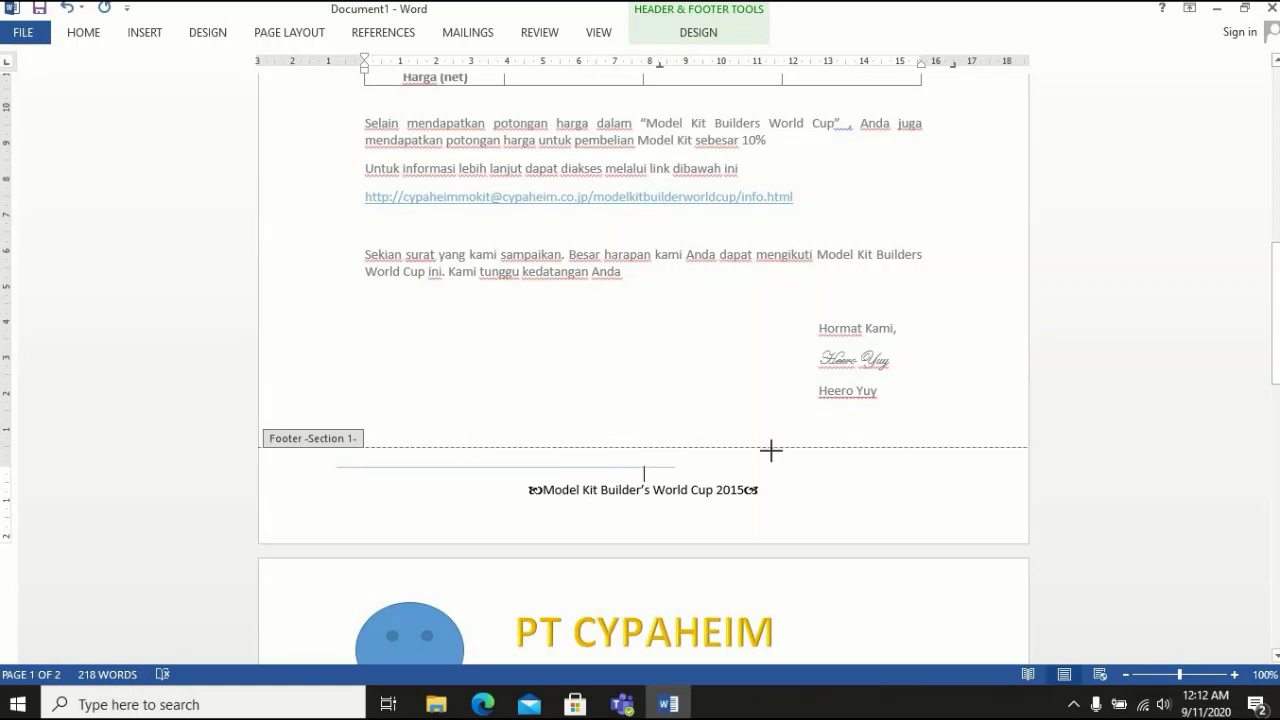
drag(771, 450, 952, 448)
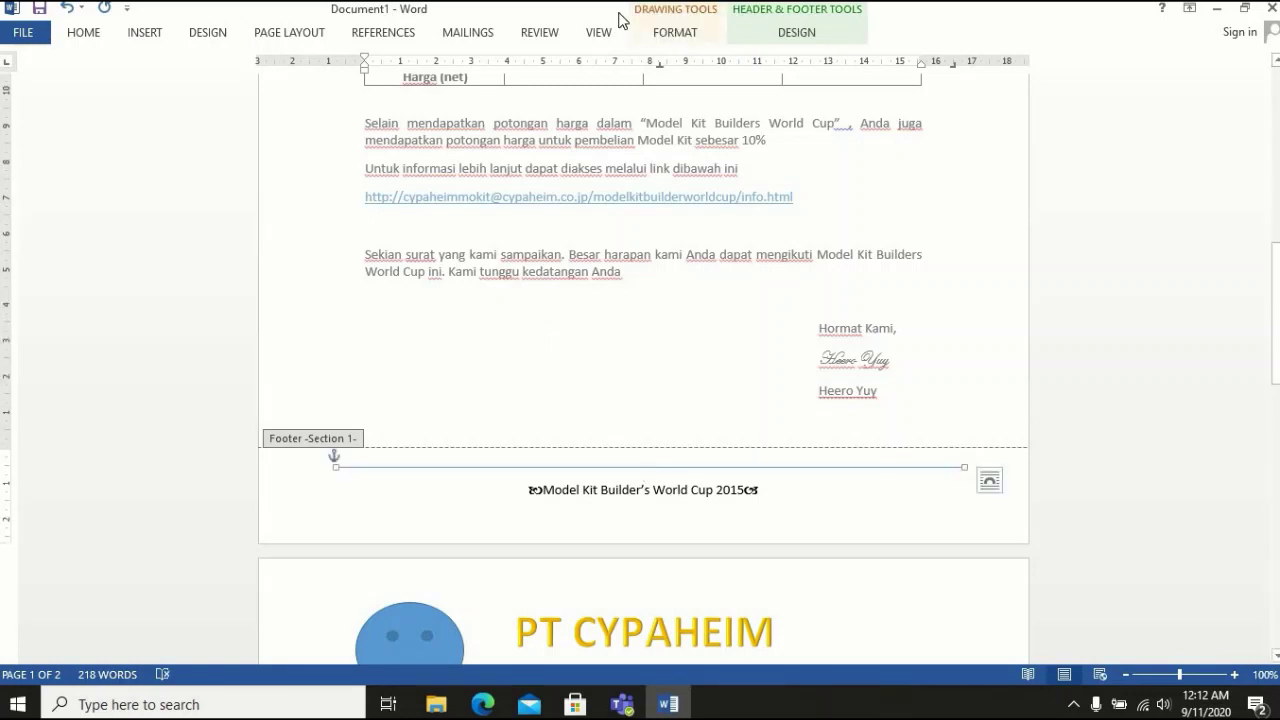
Color the footer's dividing line black and set its width to 4 pt
click(672, 34)
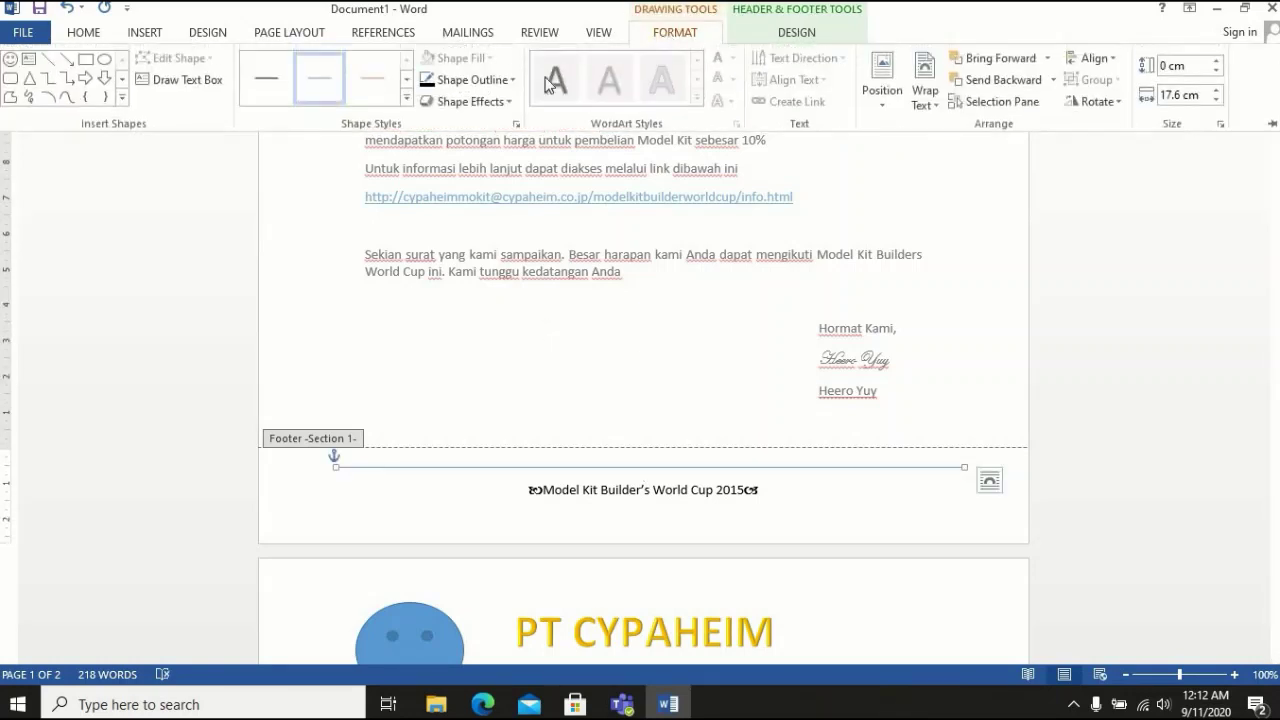
click(517, 122)
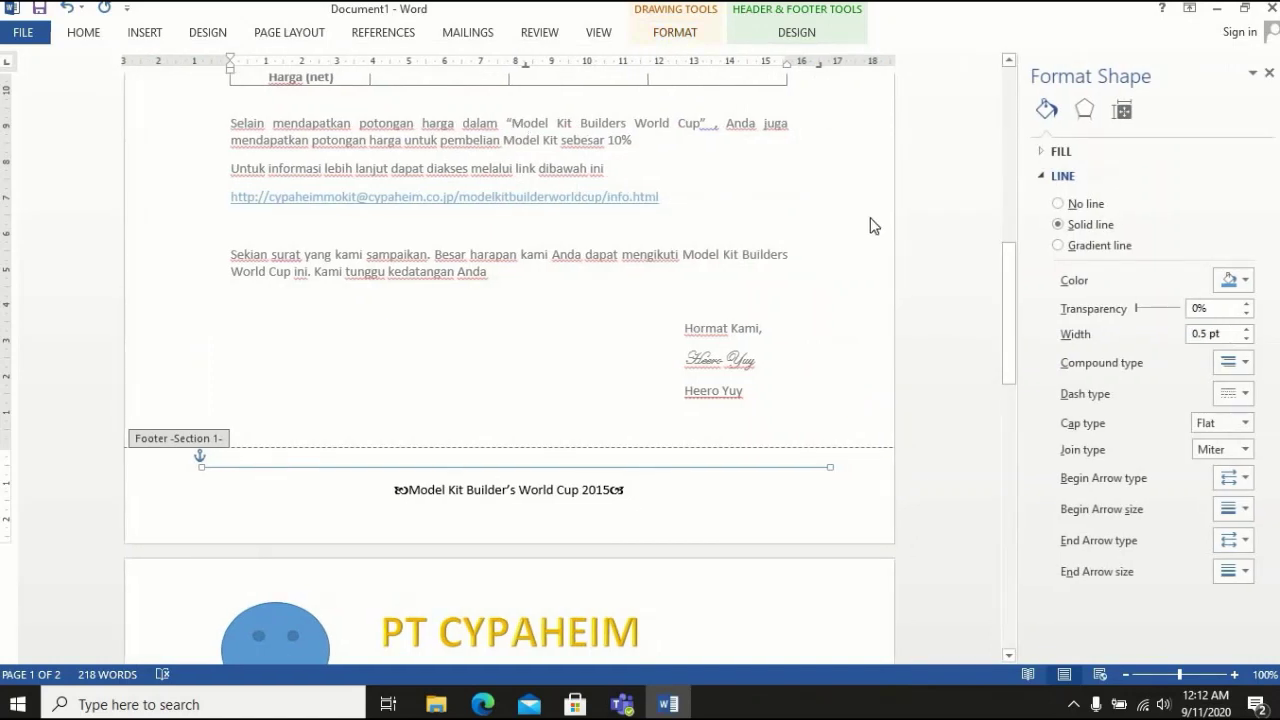
click(1231, 280)
click(1161, 380)
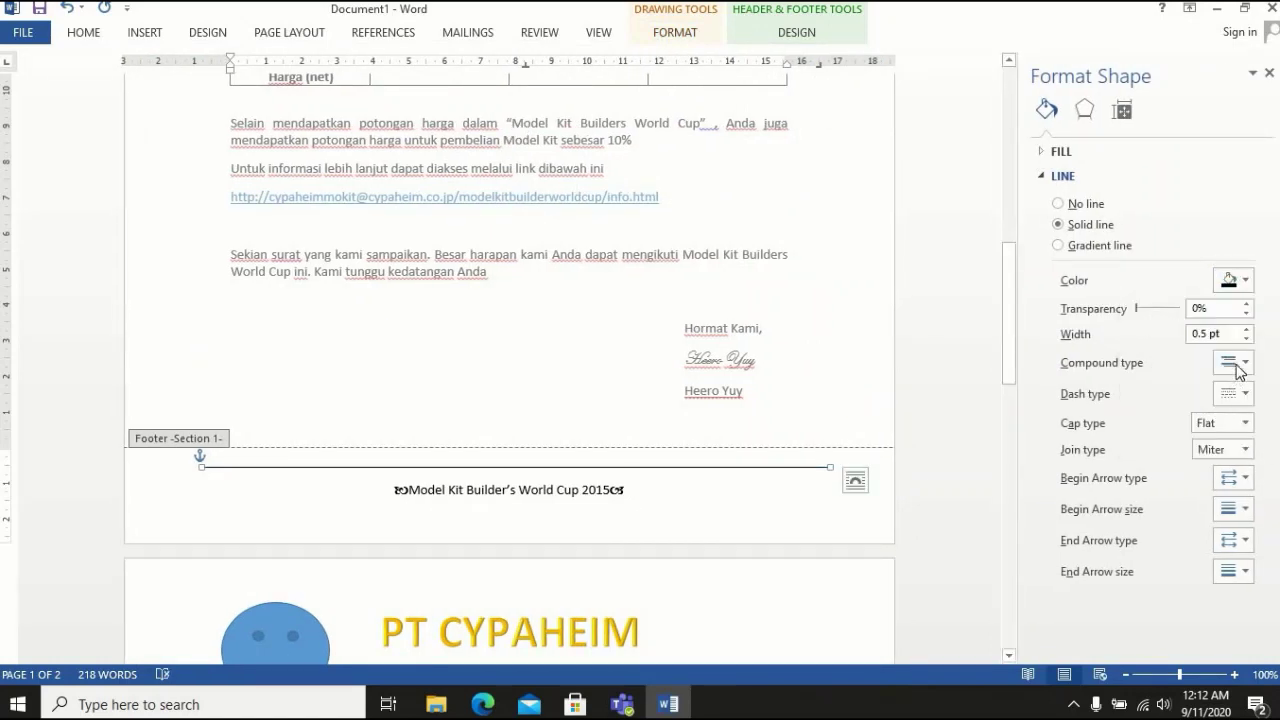
click(1224, 336)
key(BackSpace)
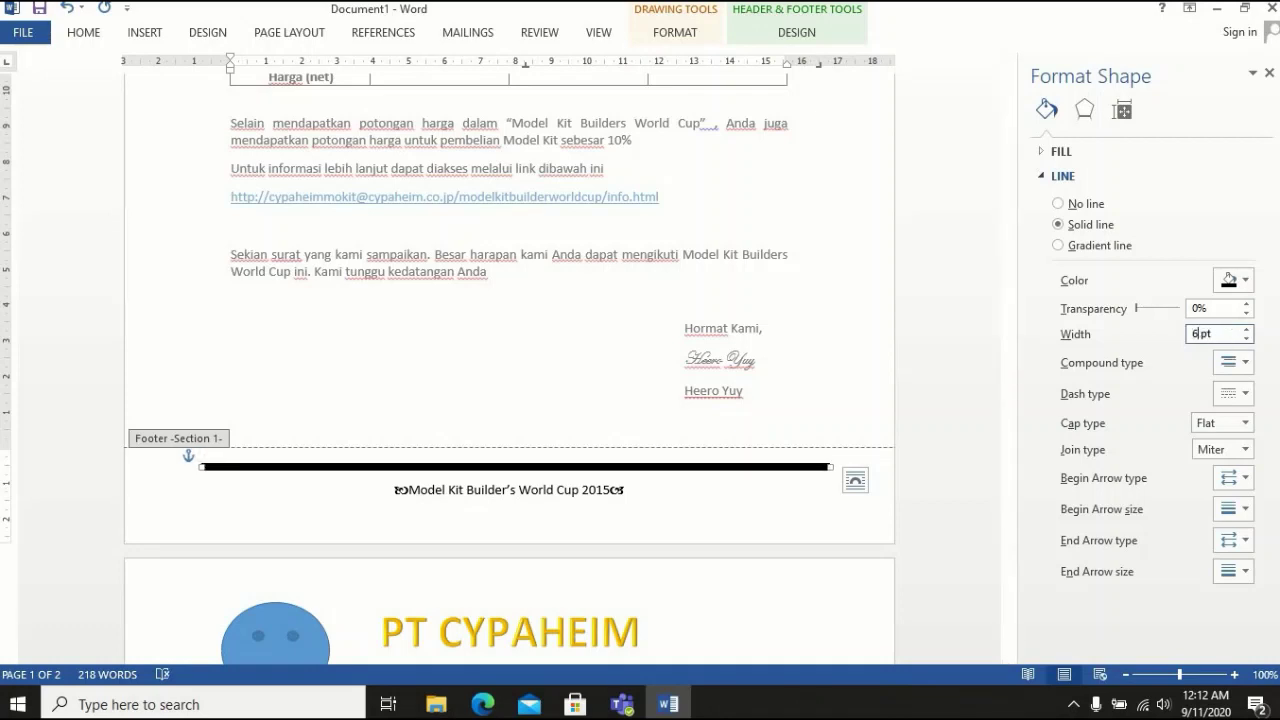
key(BackSpace)
text(4)
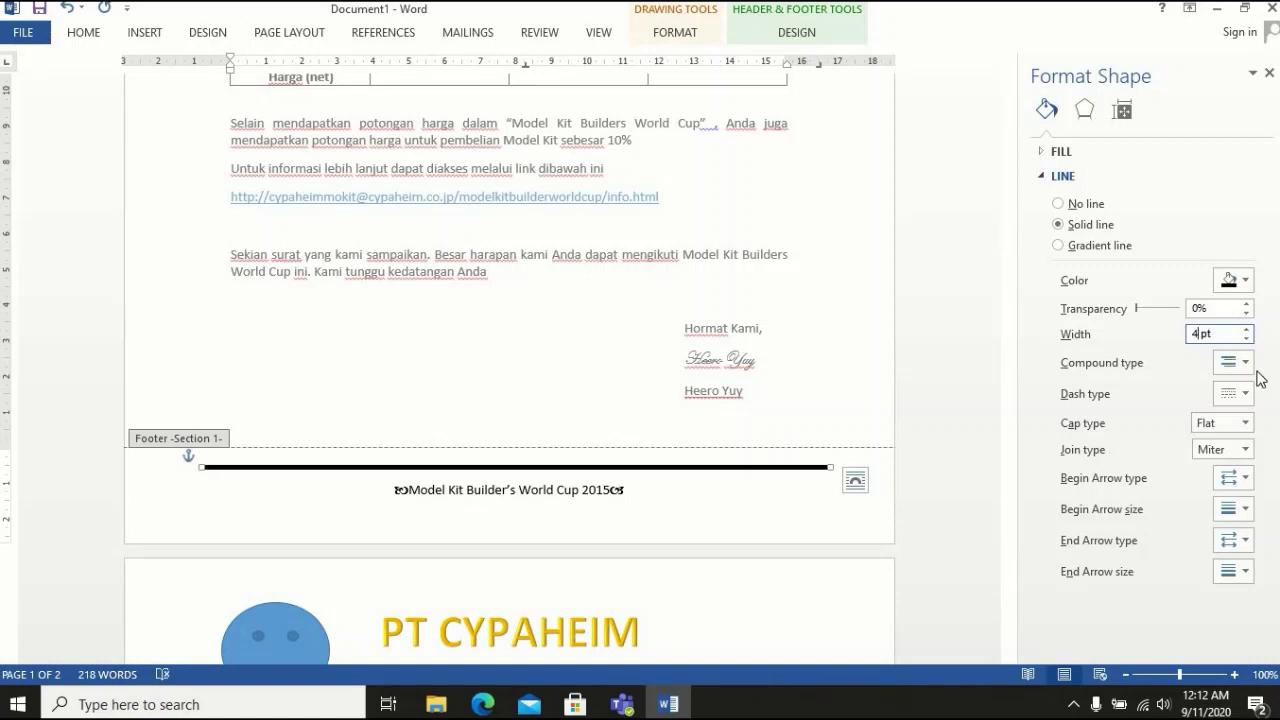
Give the footer's dividing line the thin-thick double compound type and close the shape formatting settings
click(1234, 362)
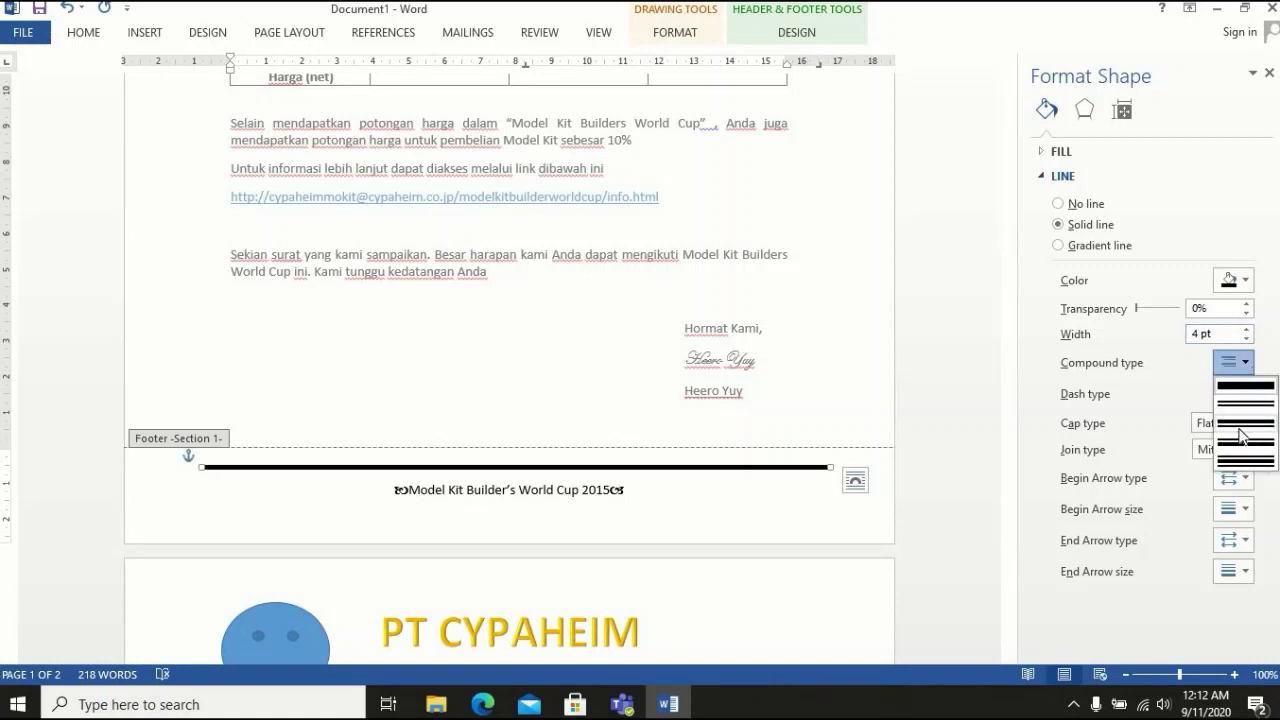
click(1242, 440)
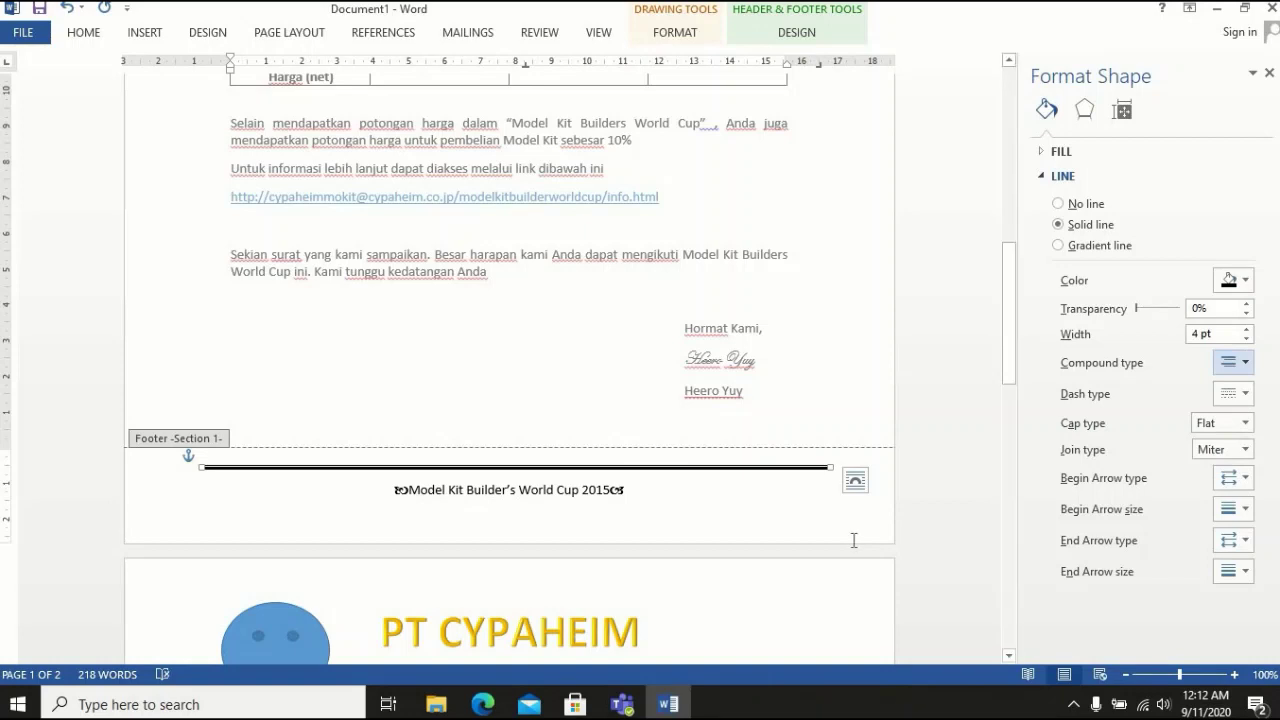
click(643, 441)
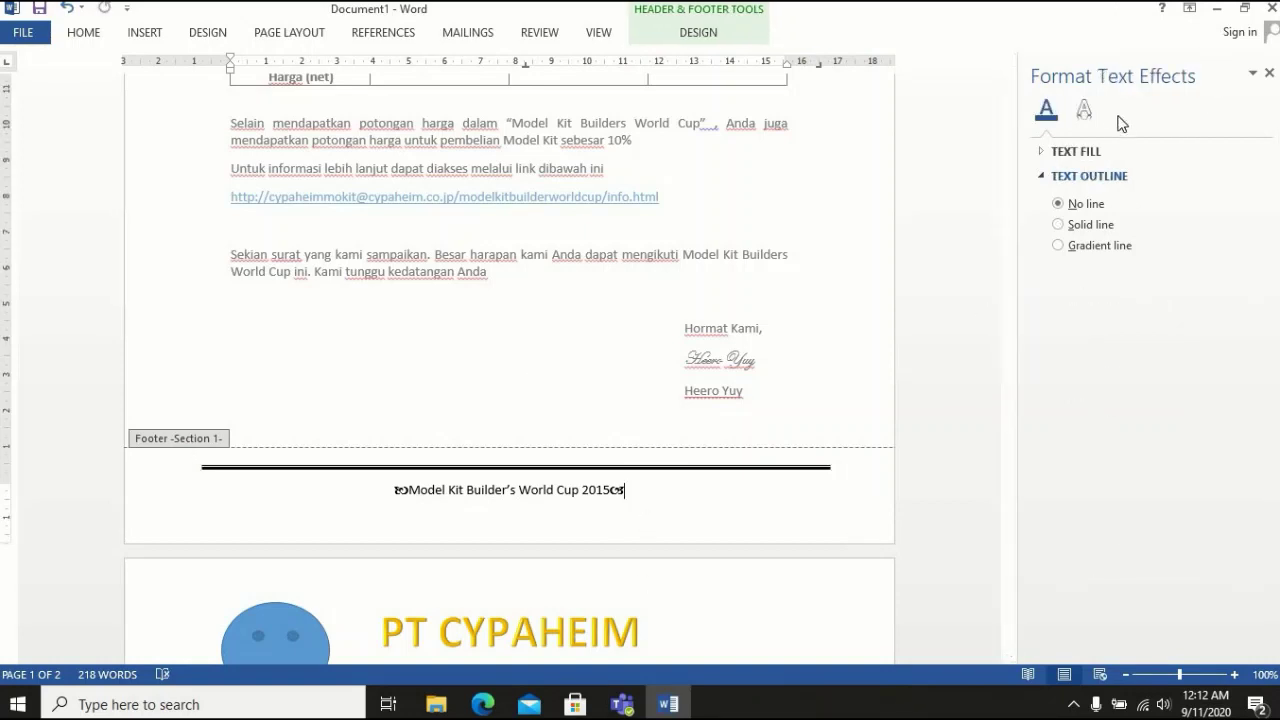
click(1268, 74)
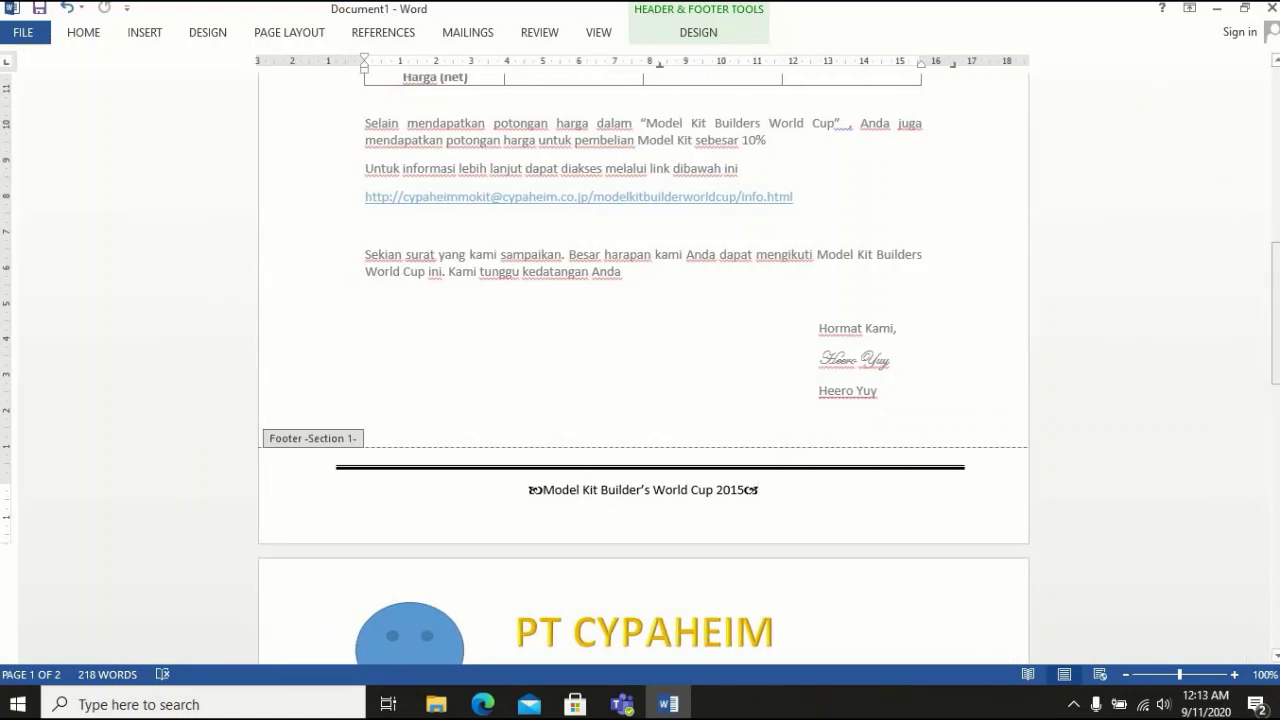
Check the letter against the sample page in Modul Lab. SI.pdf and leave footer editing for the letter's body
scroll(1266, 194, up, 7)
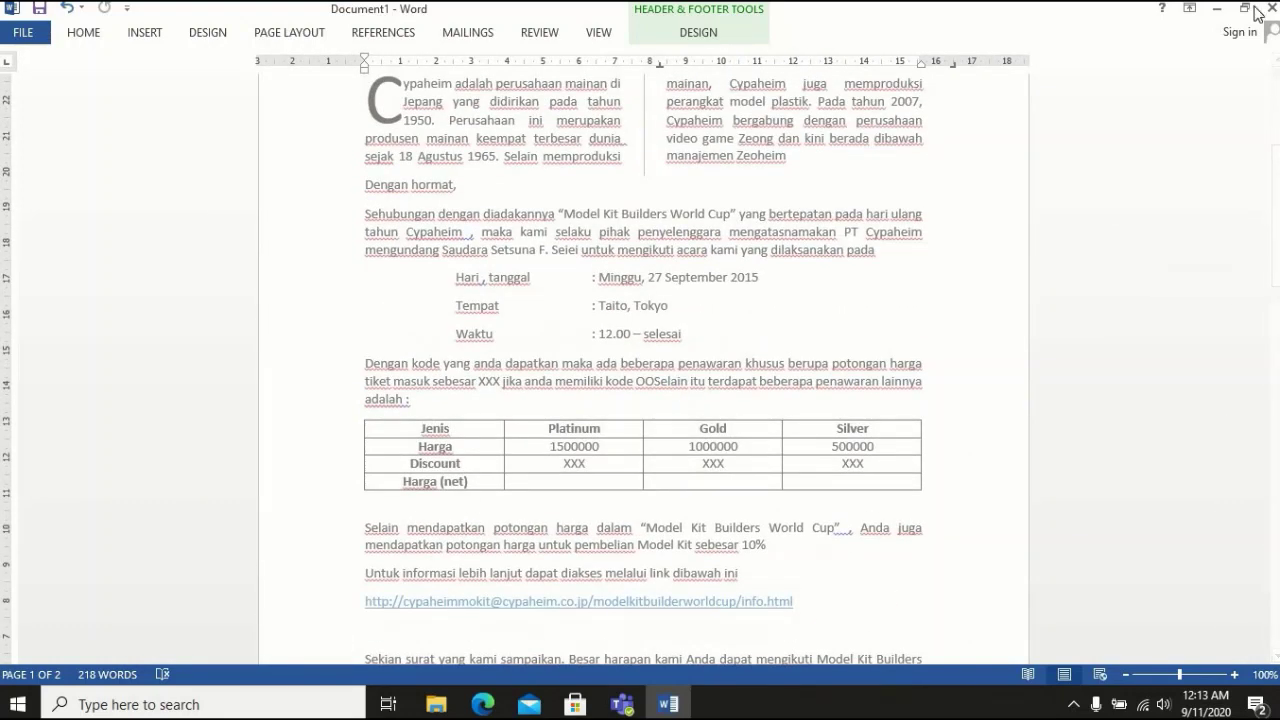
click(1245, 8)
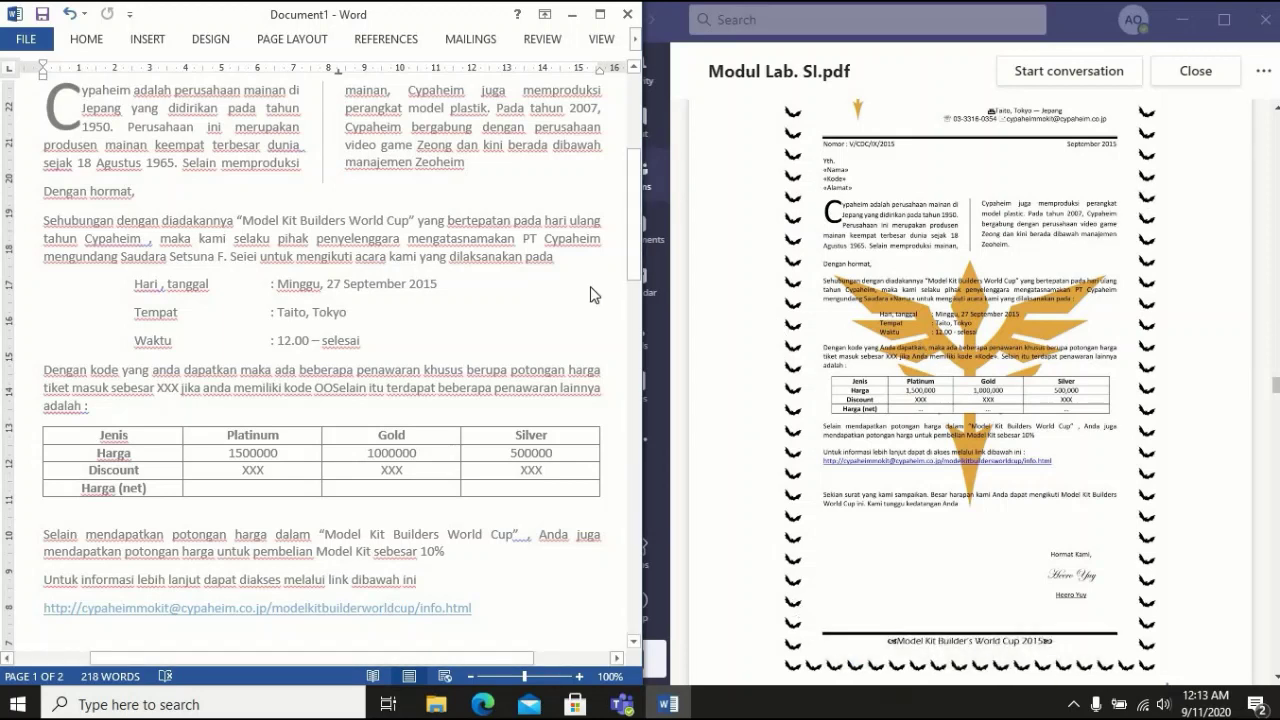
click(138, 40)
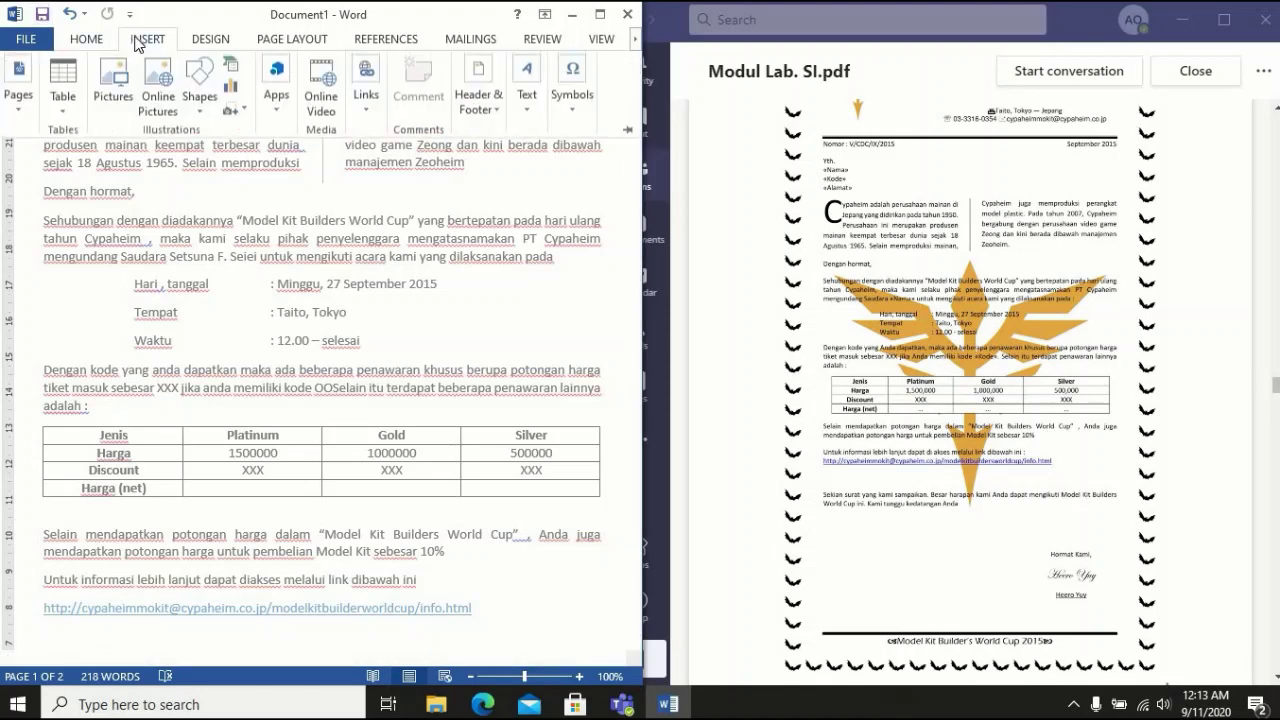
click(600, 14)
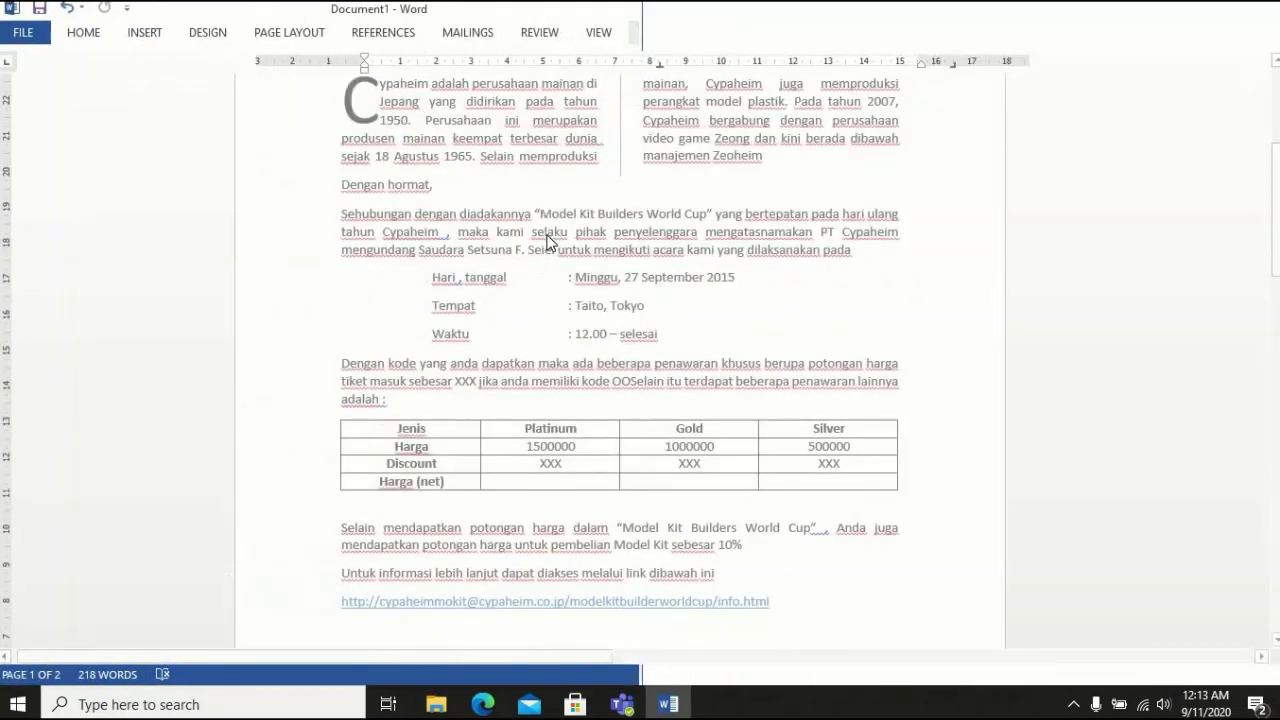
double_click(560, 277)
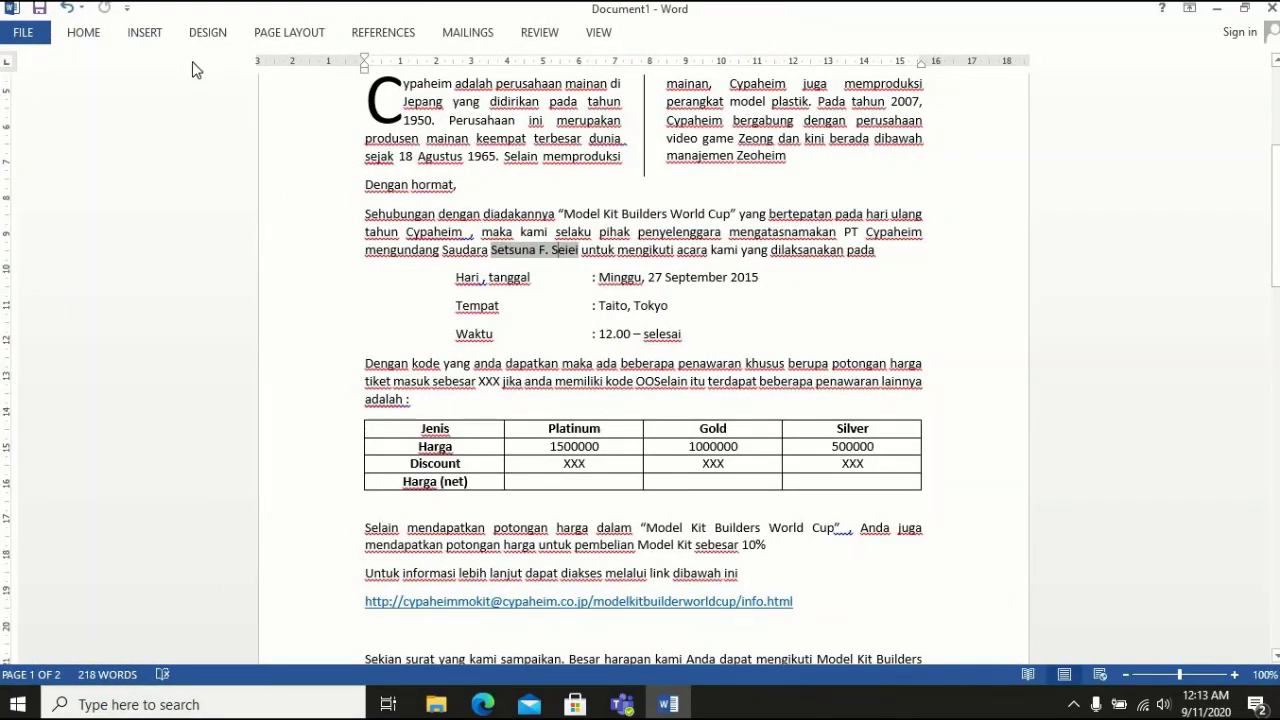
Add a 31 pt page border with the black bat art on all four sides of the whole document
click(280, 38)
click(395, 32)
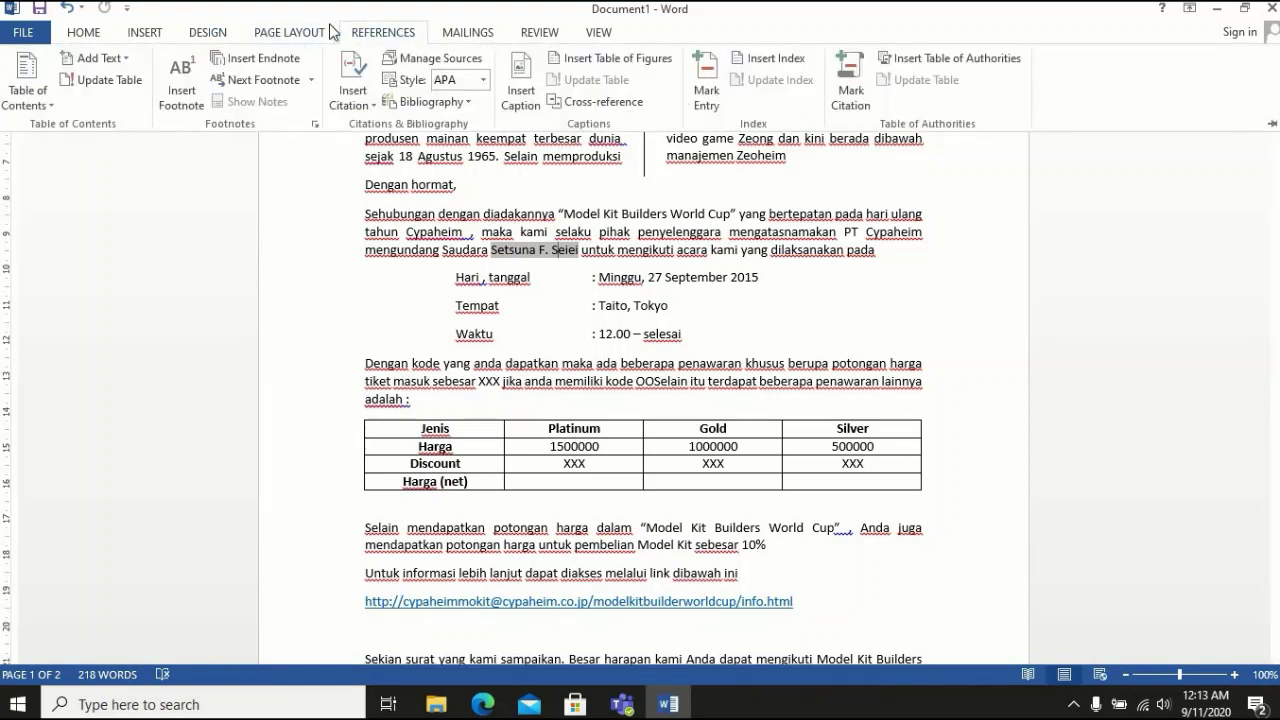
click(322, 33)
click(229, 36)
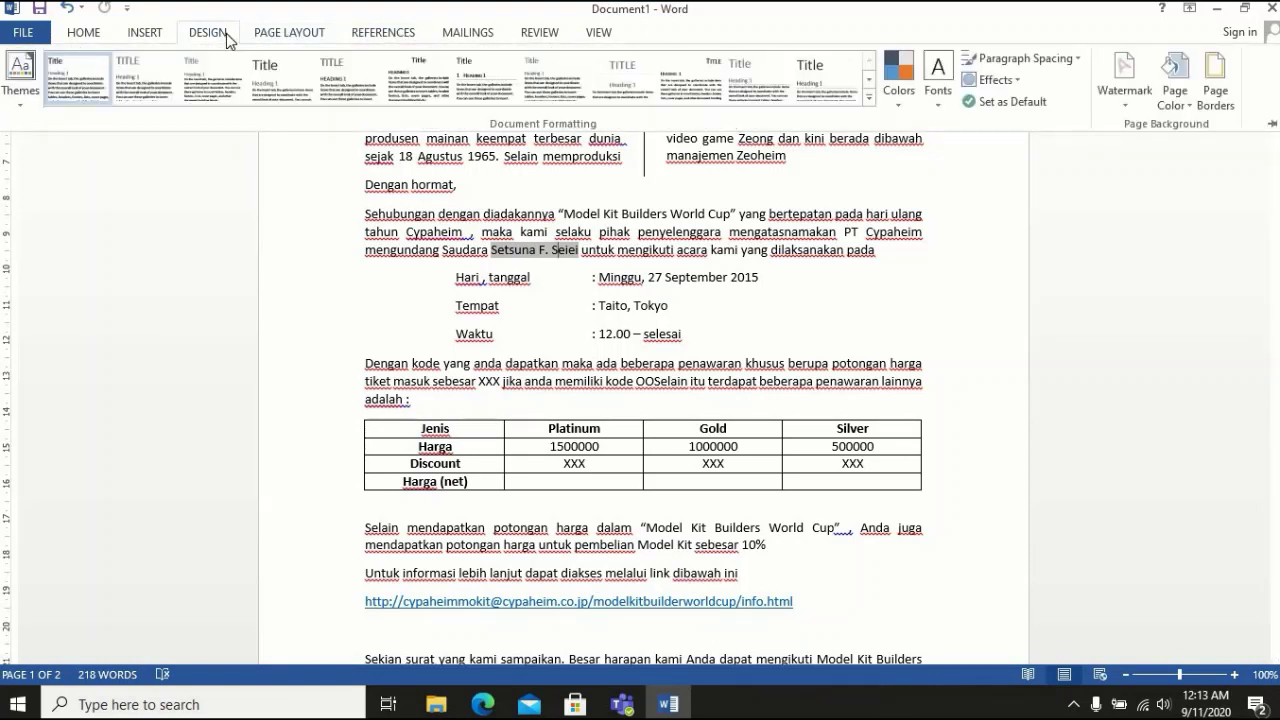
click(1219, 94)
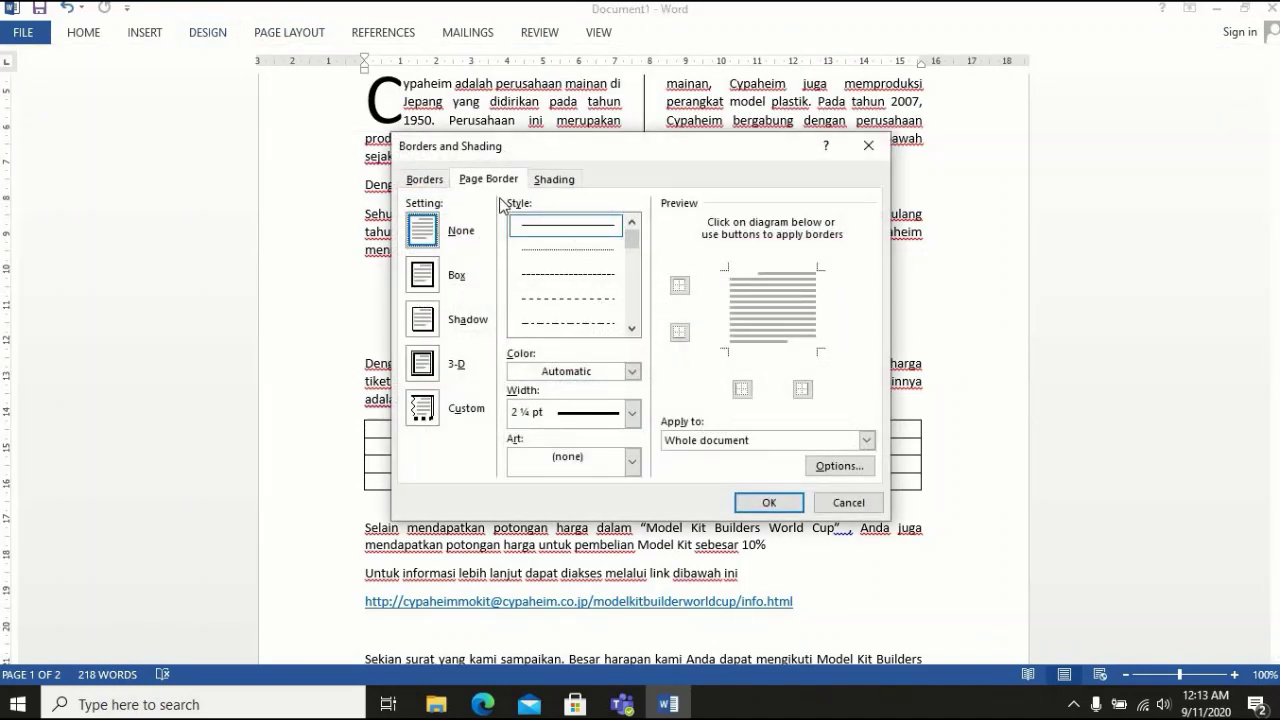
click(634, 466)
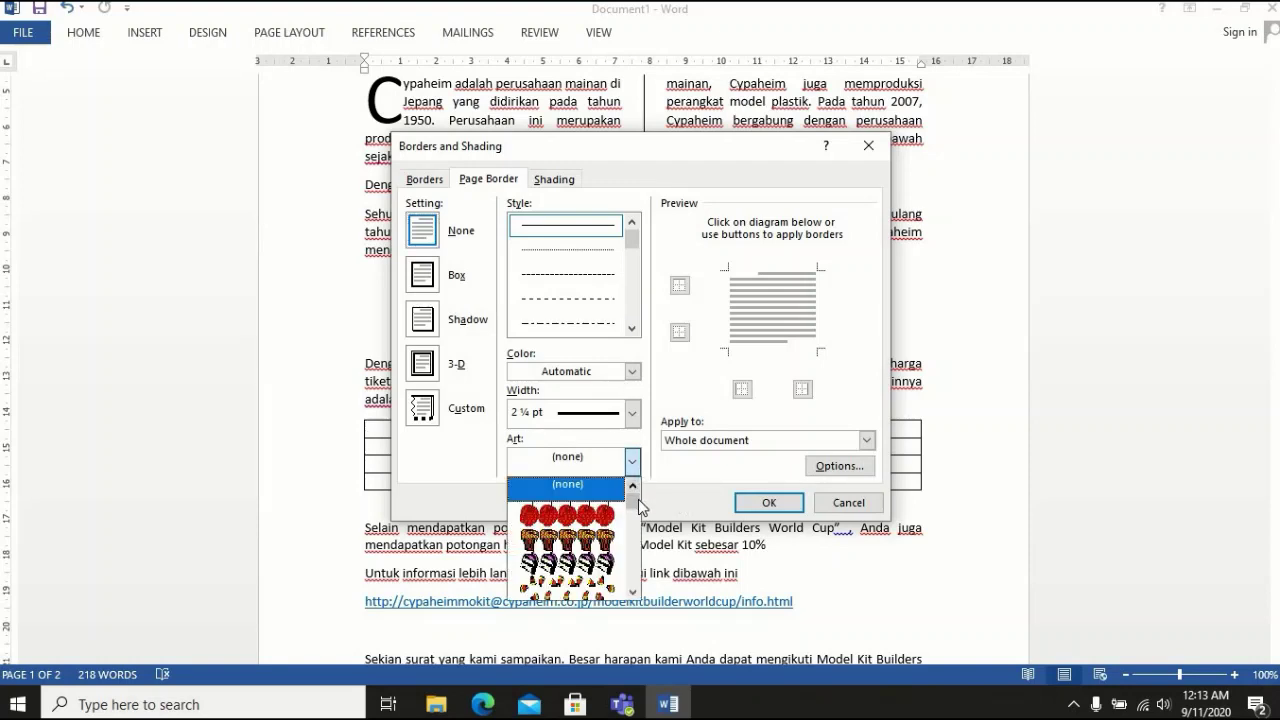
drag(638, 510, 637, 521)
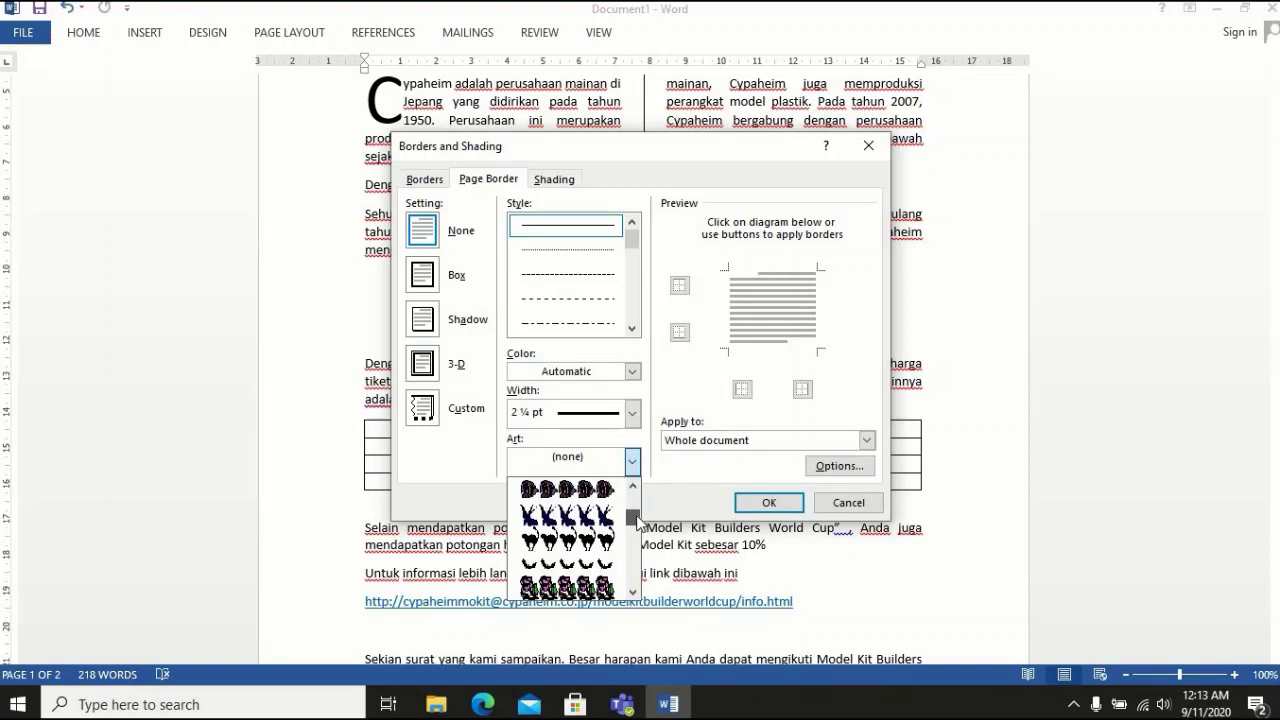
click(583, 564)
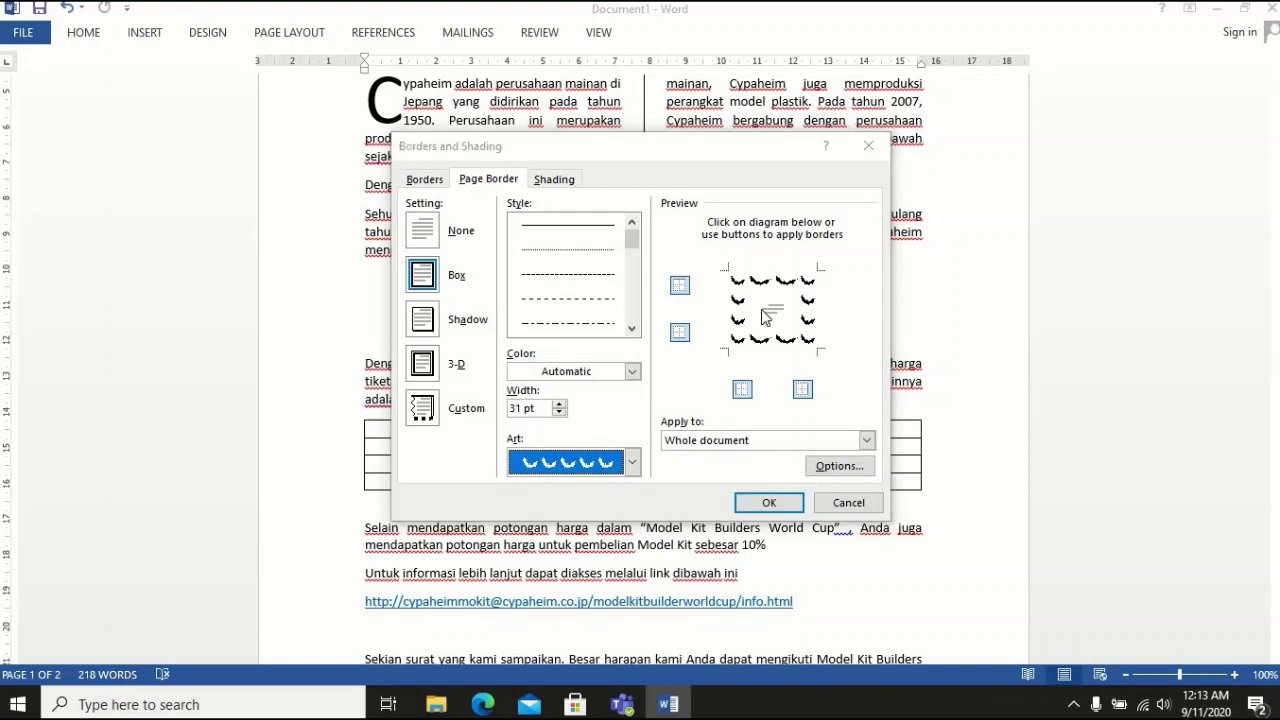
click(679, 286)
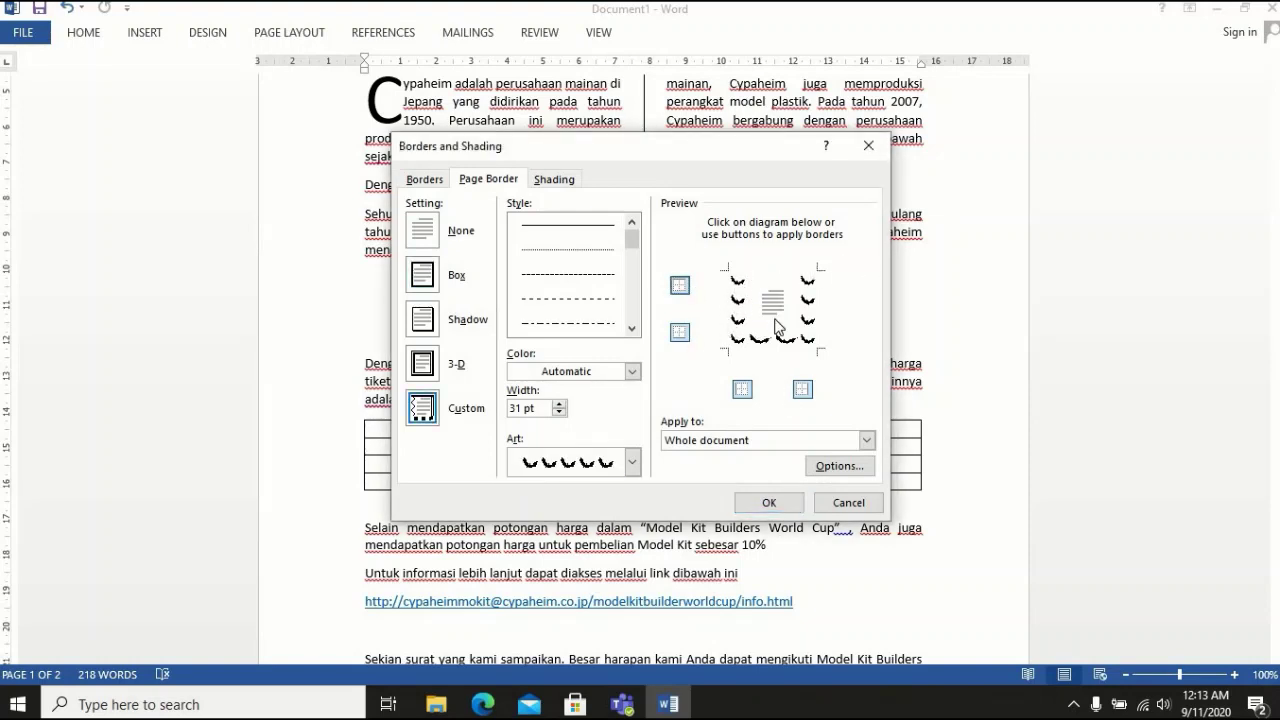
click(680, 287)
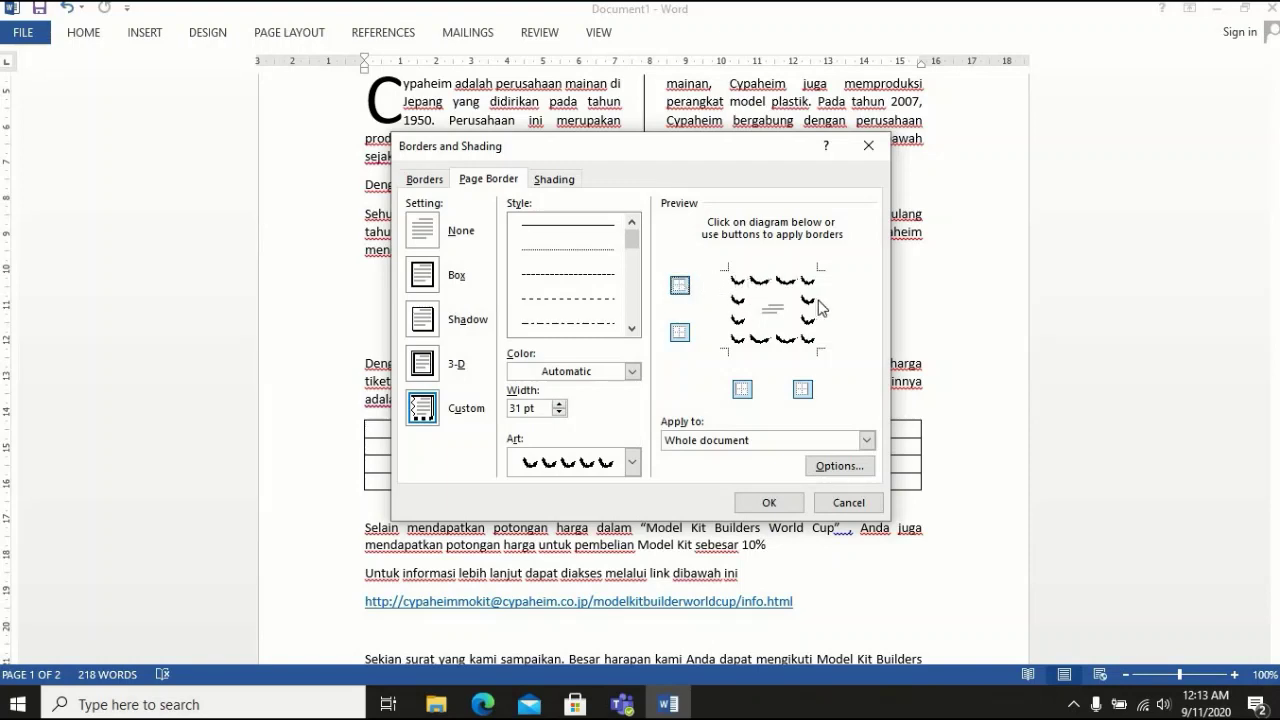
click(768, 502)
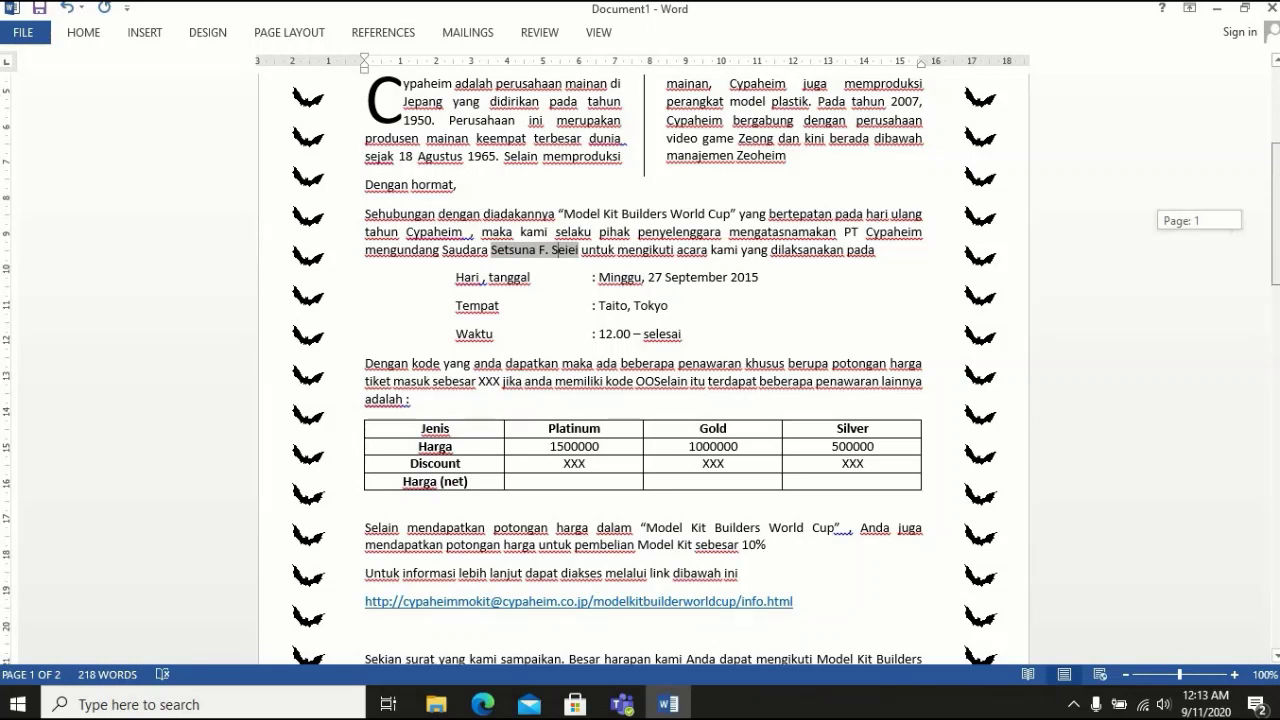
Compare the bordered first page with the sample in Modul Lab. SI.pdf and open the custom watermark settings
drag(1277, 286, 1277, 140)
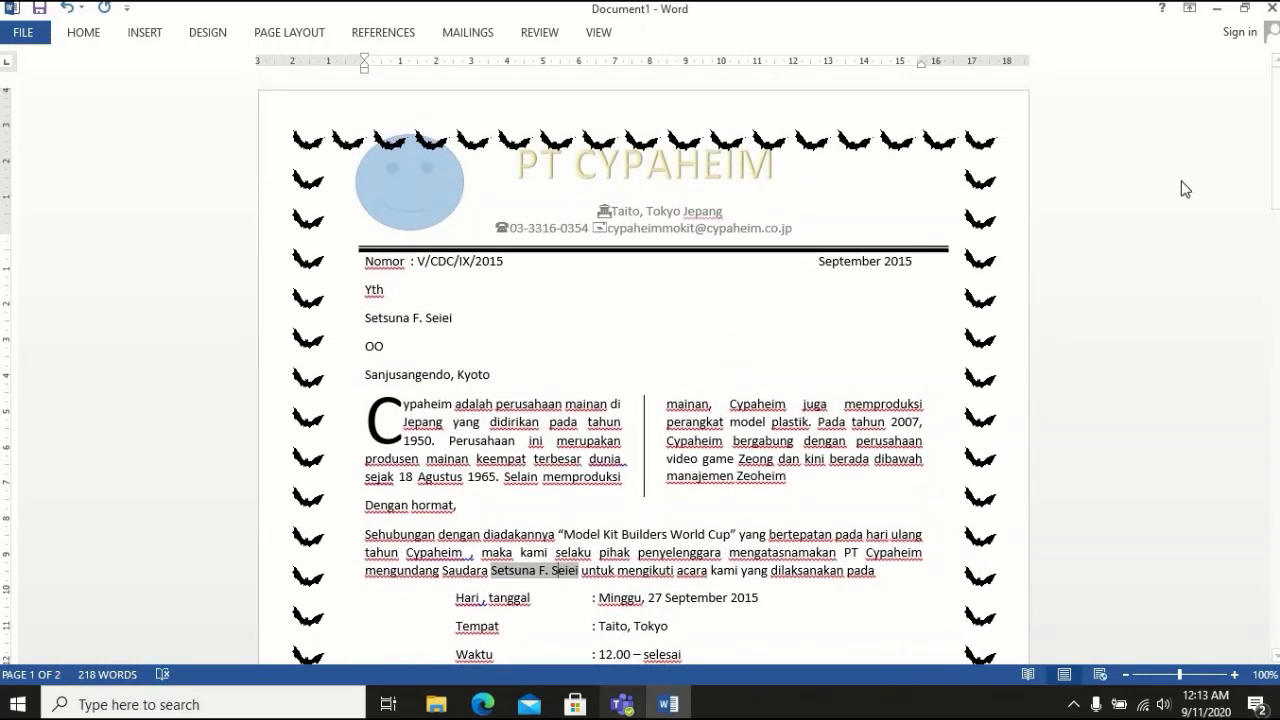
click(1247, 12)
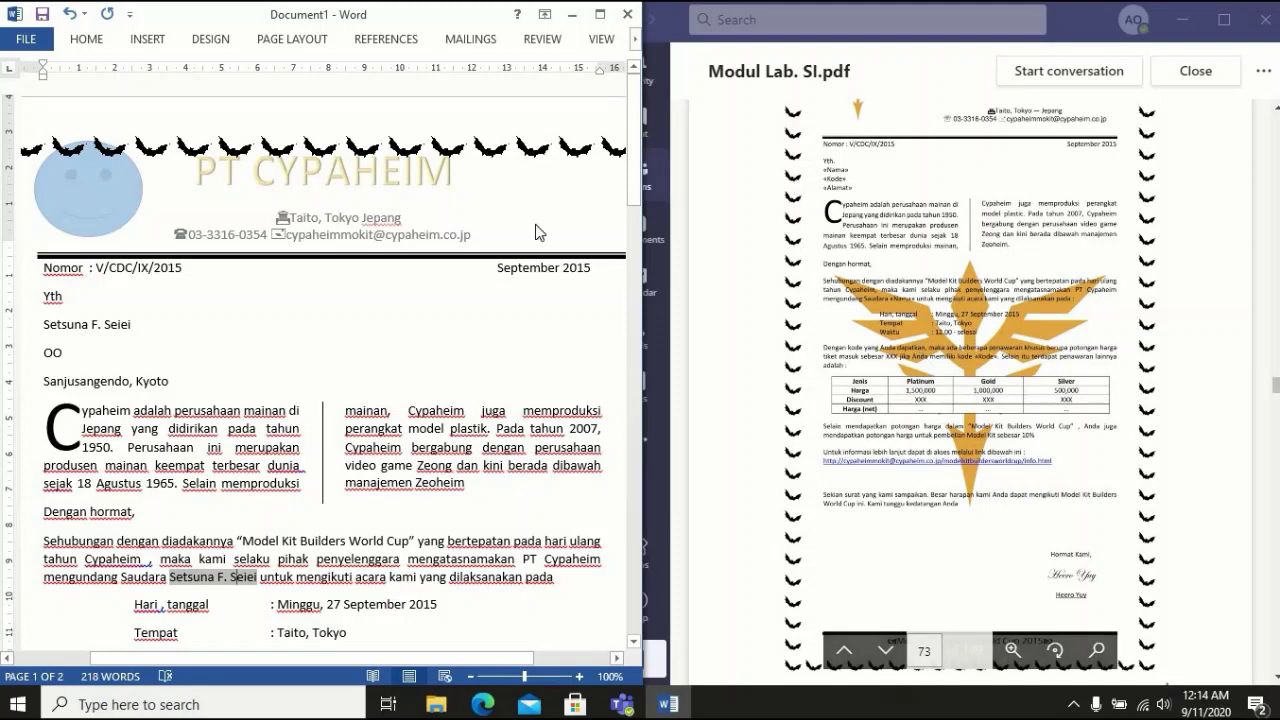
click(600, 14)
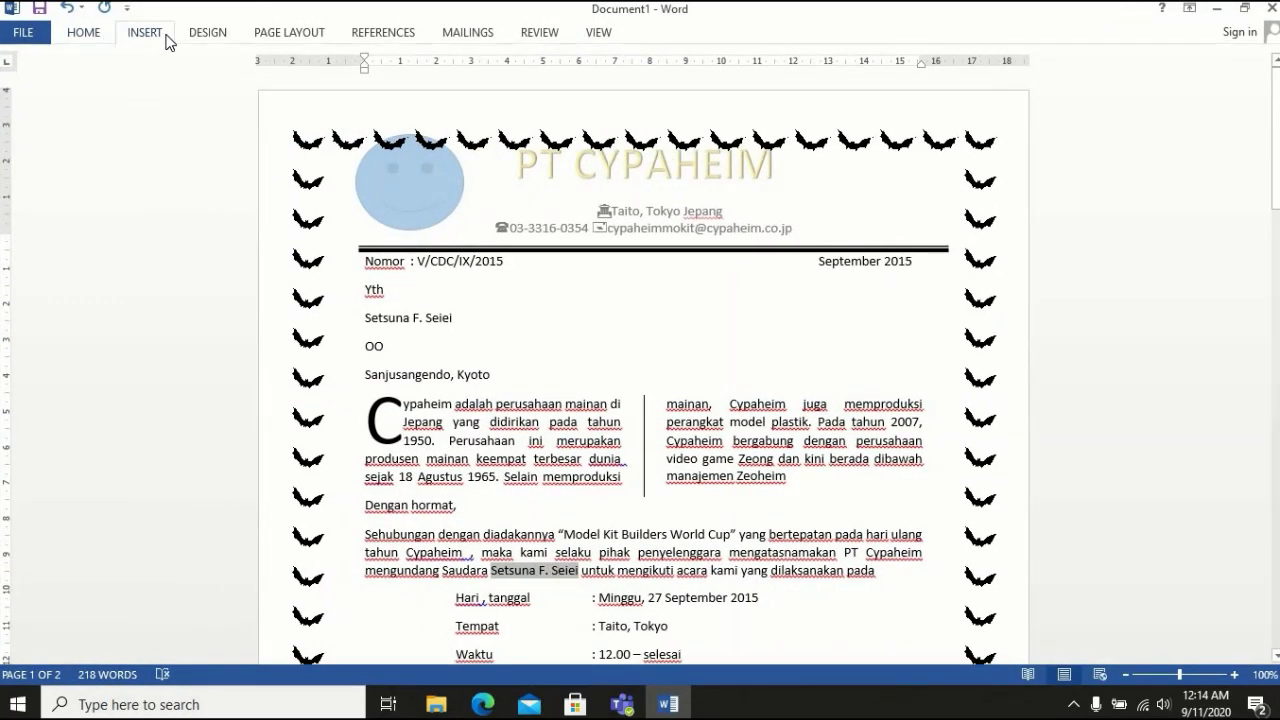
click(167, 40)
click(200, 38)
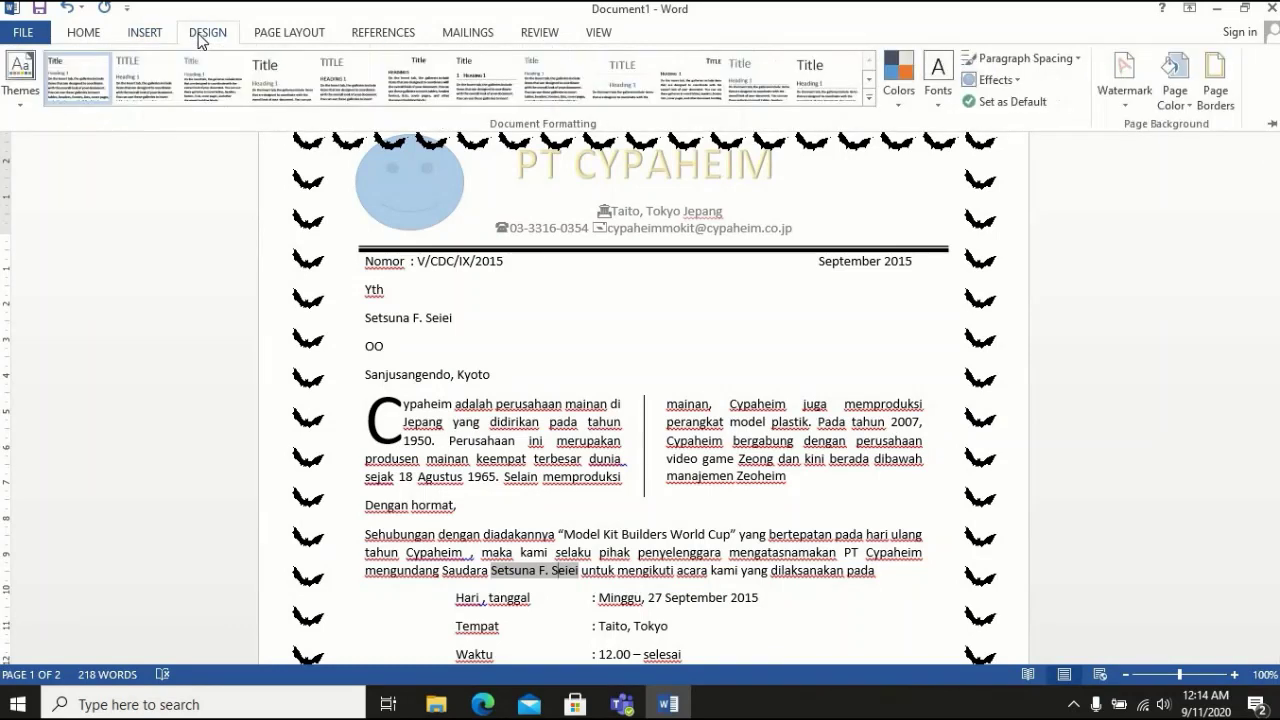
click(1121, 76)
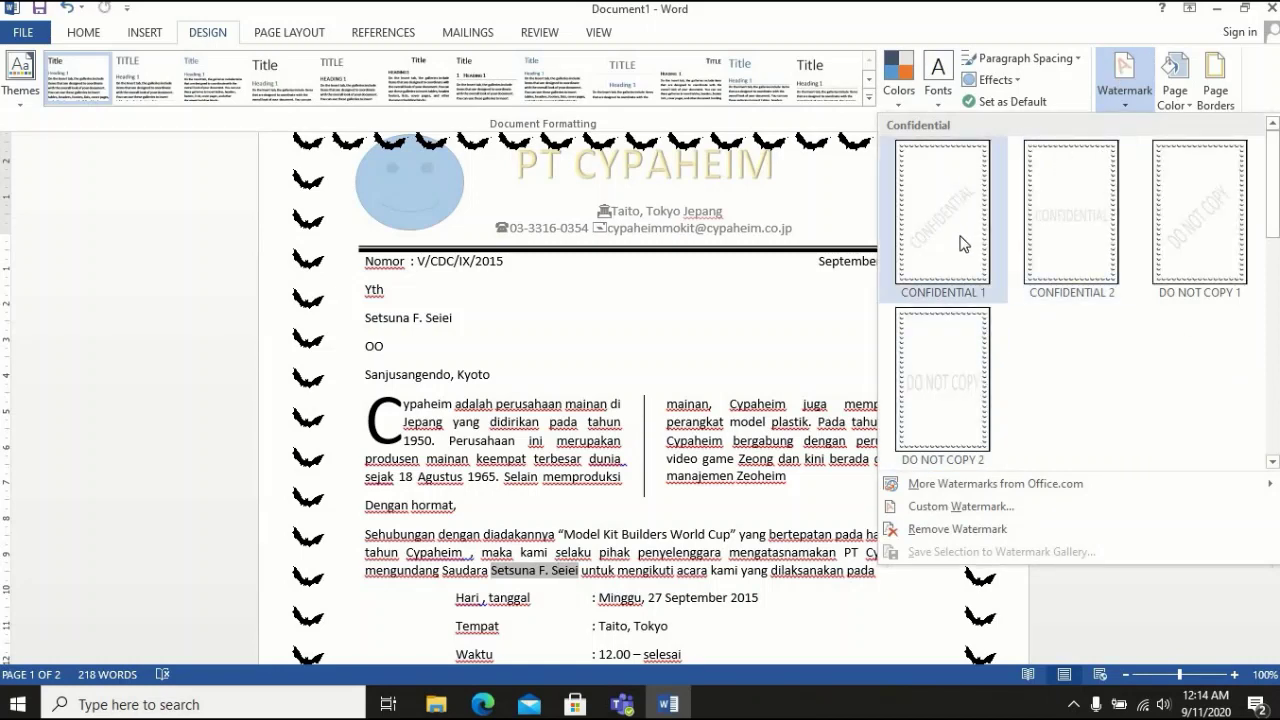
click(996, 502)
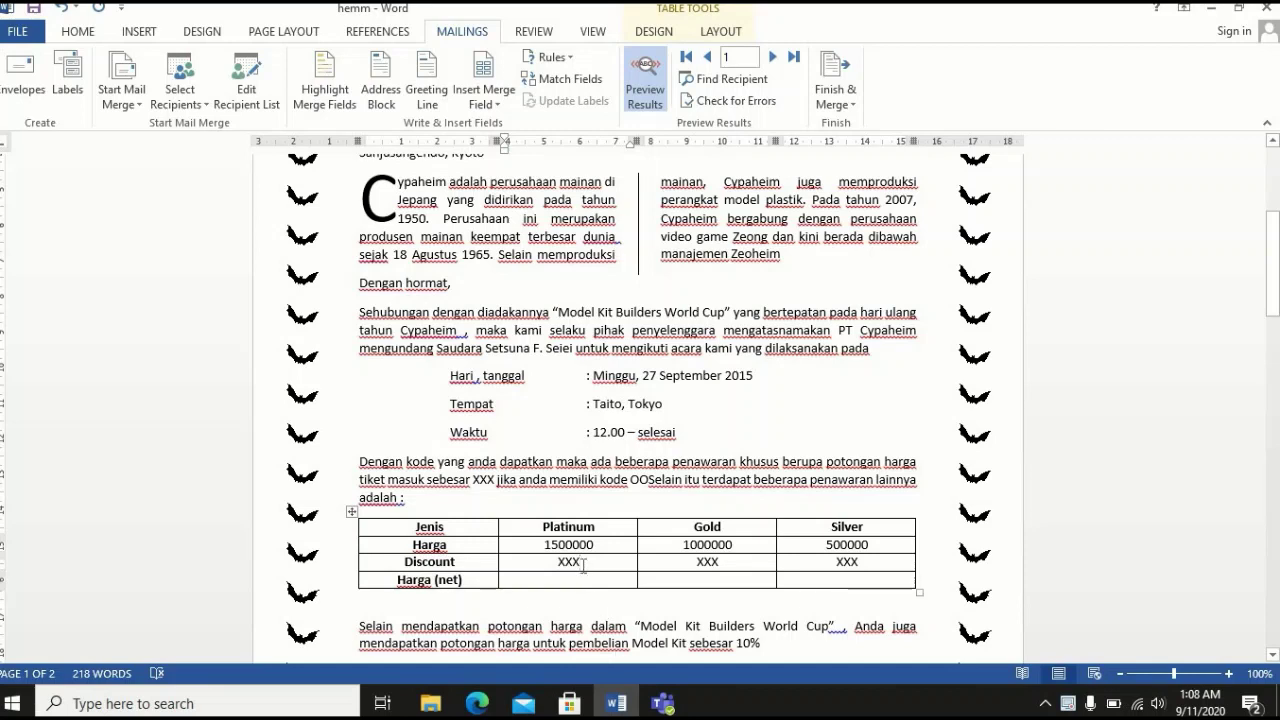
Clear the XXX placeholder from the Platinum column's Discount cell and keep the empty cell centre-aligned
key(ctrl+l)
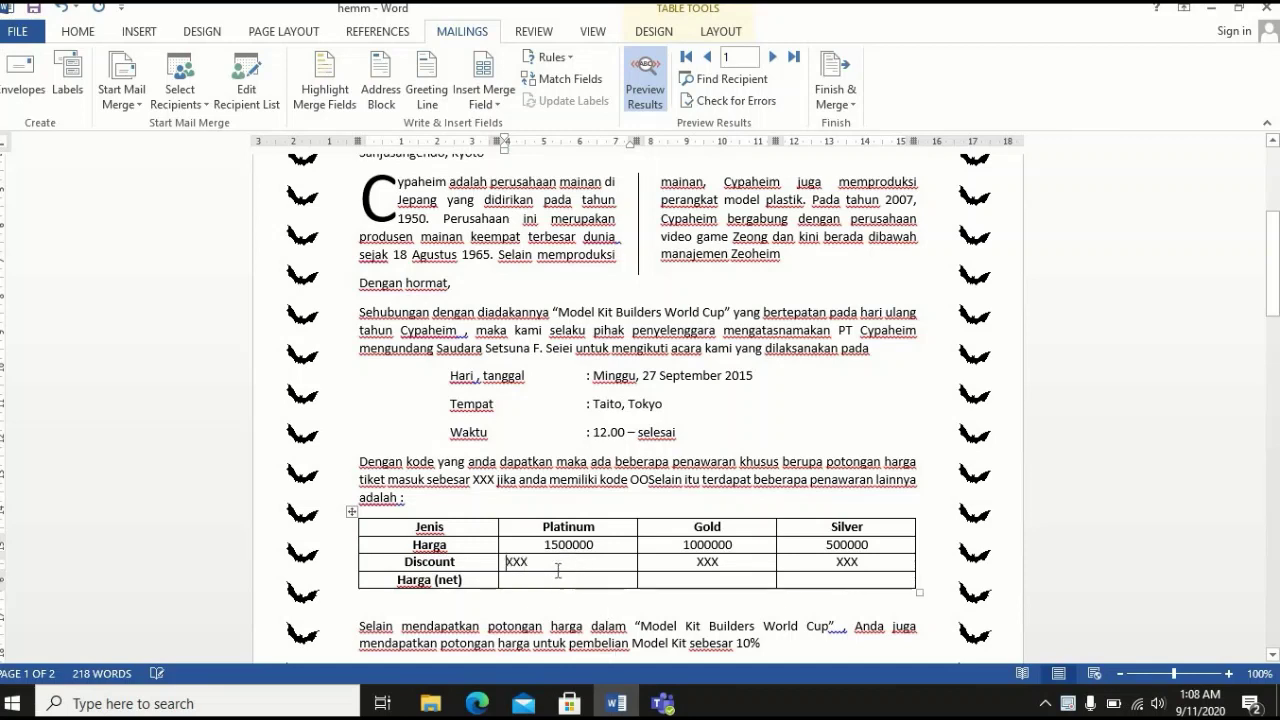
key(Right)
key(BackSpace)
key(BackSpace)
key(BackSpace)
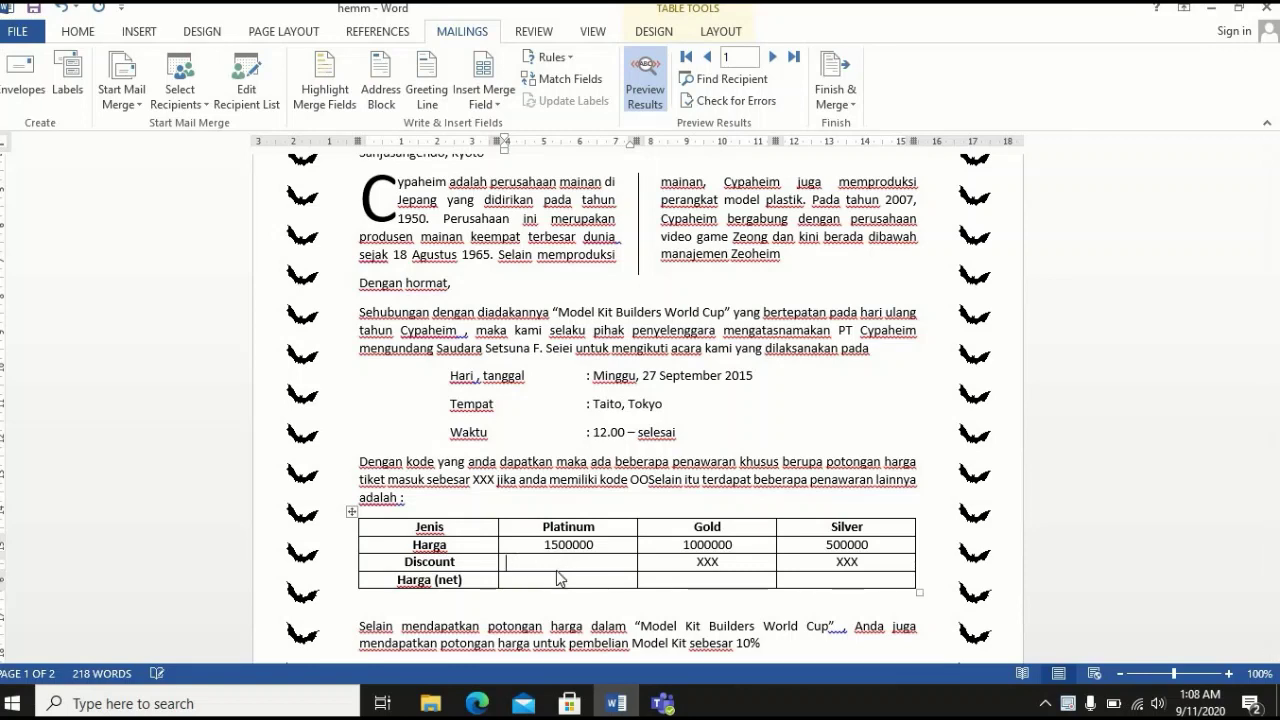
click(77, 31)
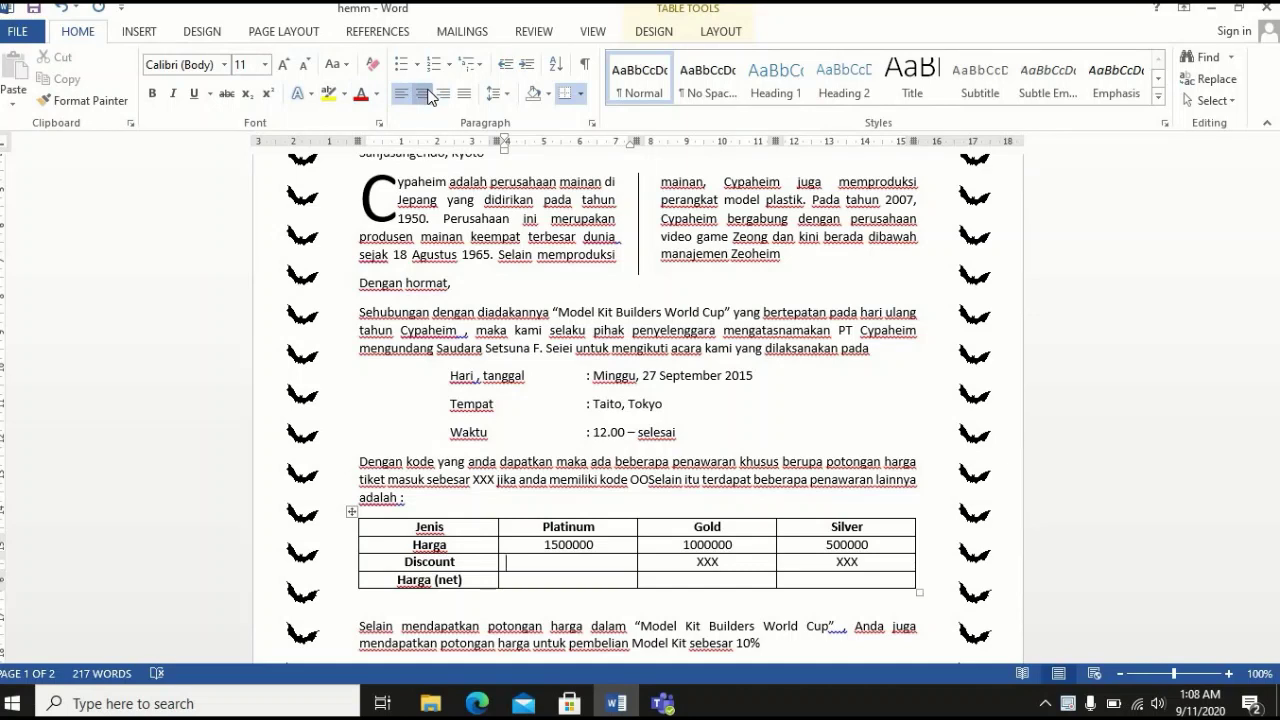
click(422, 93)
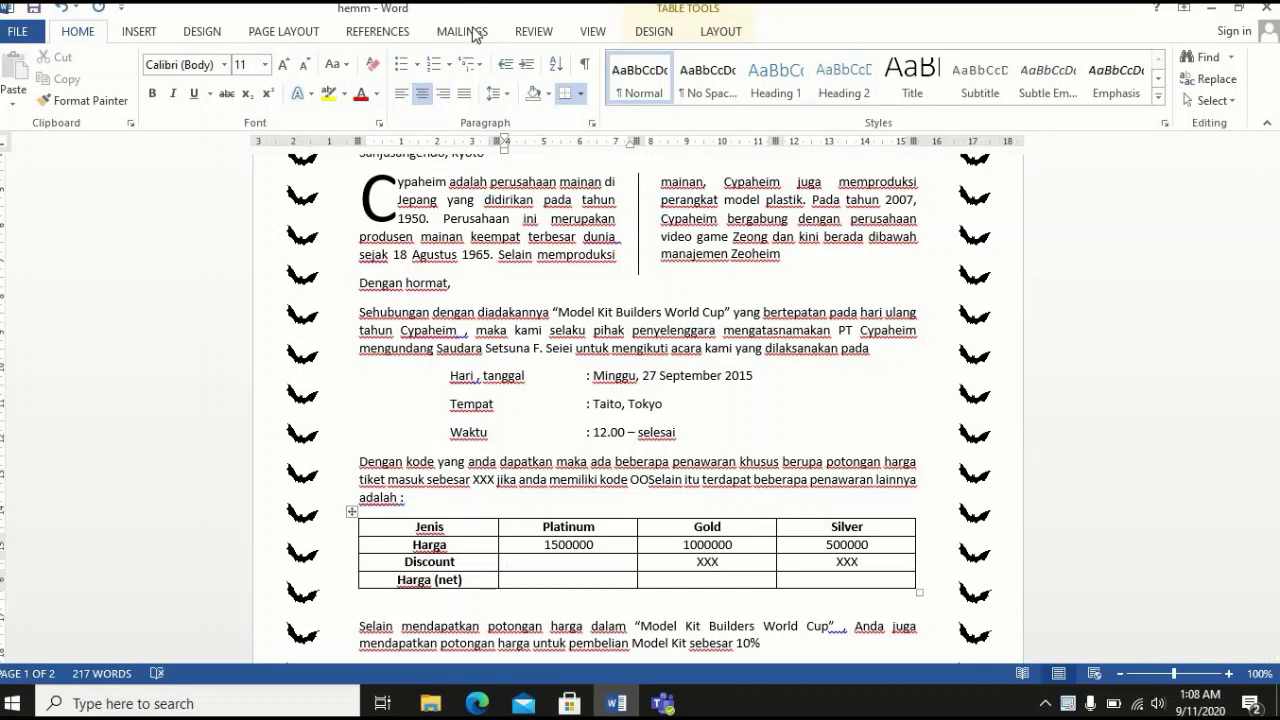
Start an If...Then...Else merge rule in the Platinum Discount cell and check the discount conditions in Modul Lab. SI.pdf
click(474, 36)
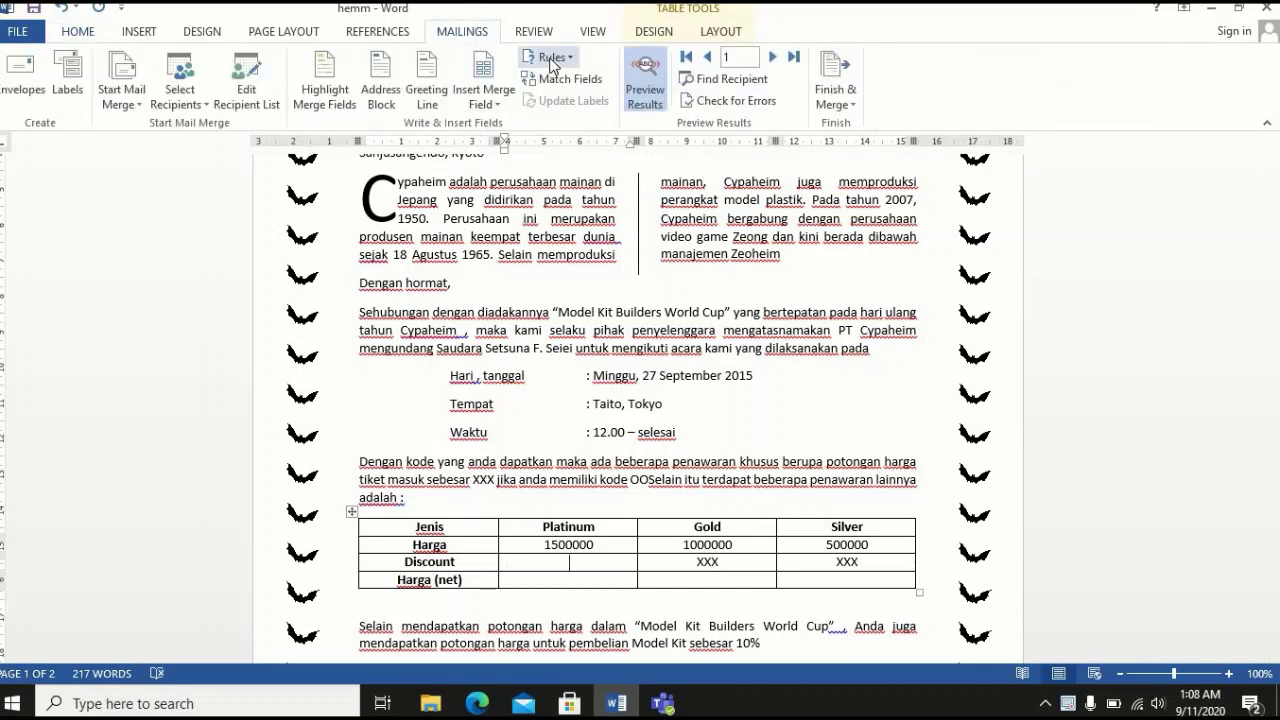
click(551, 60)
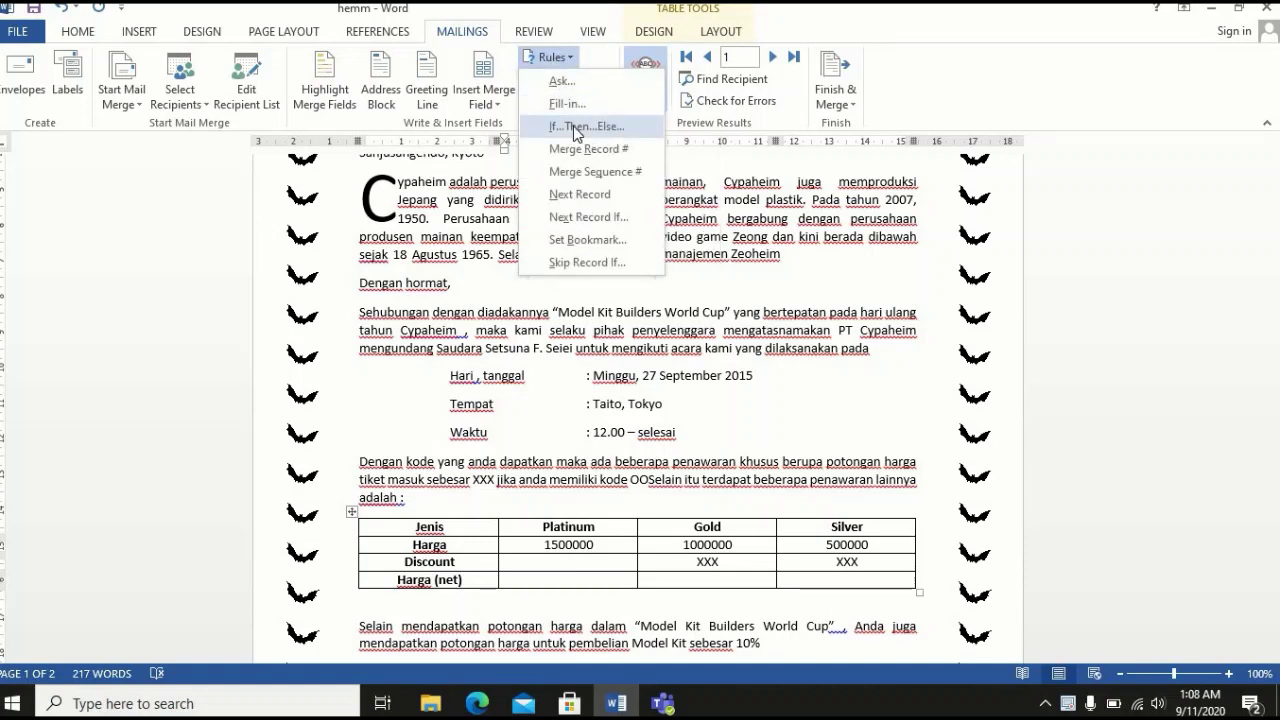
click(667, 703)
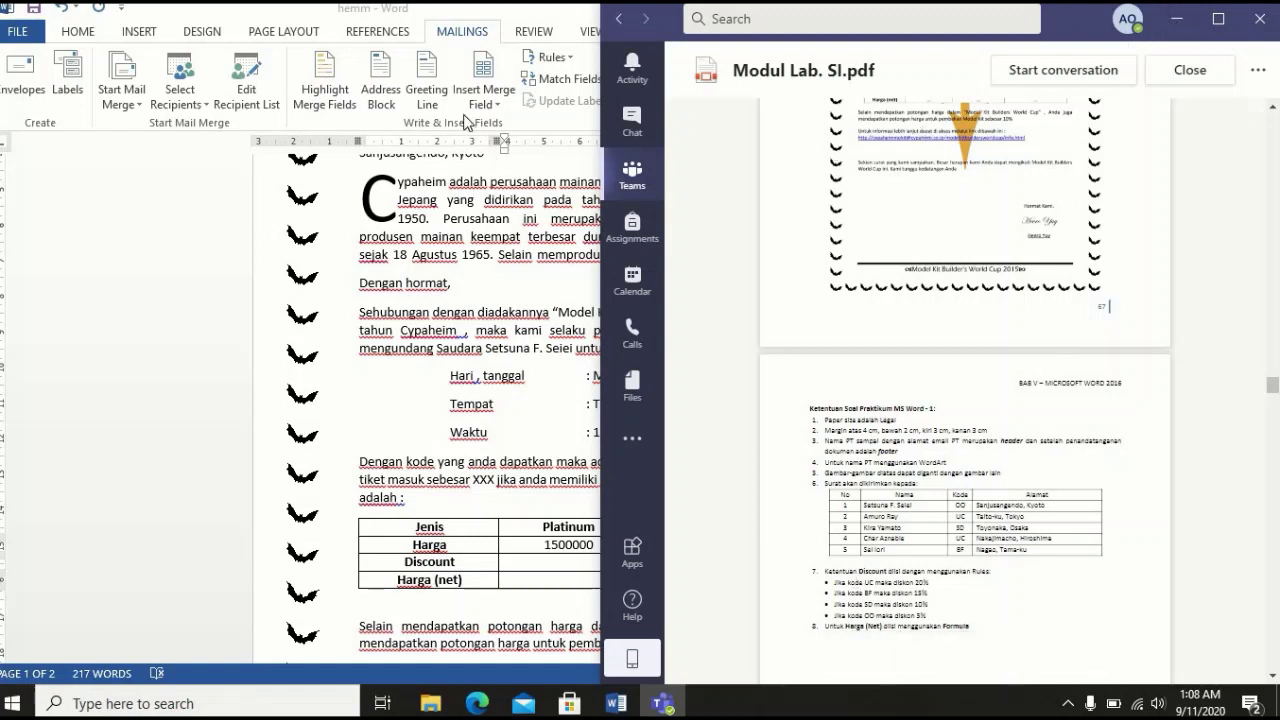
click(549, 60)
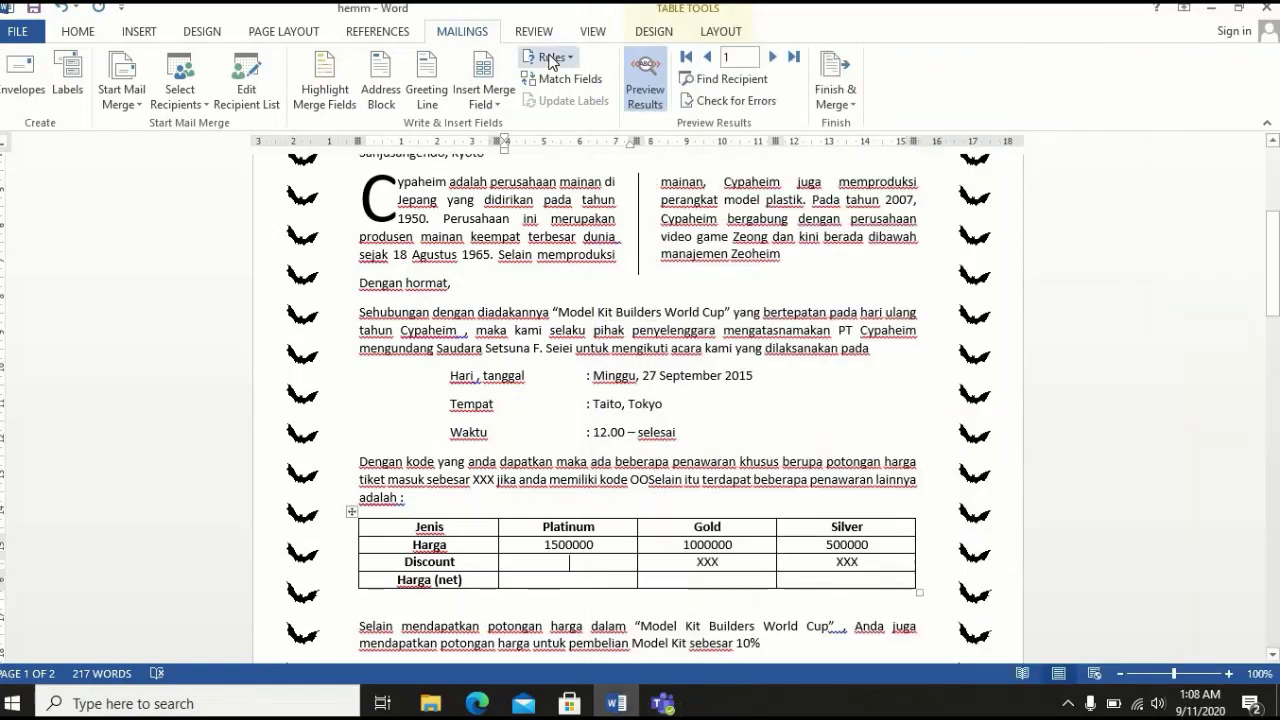
click(549, 59)
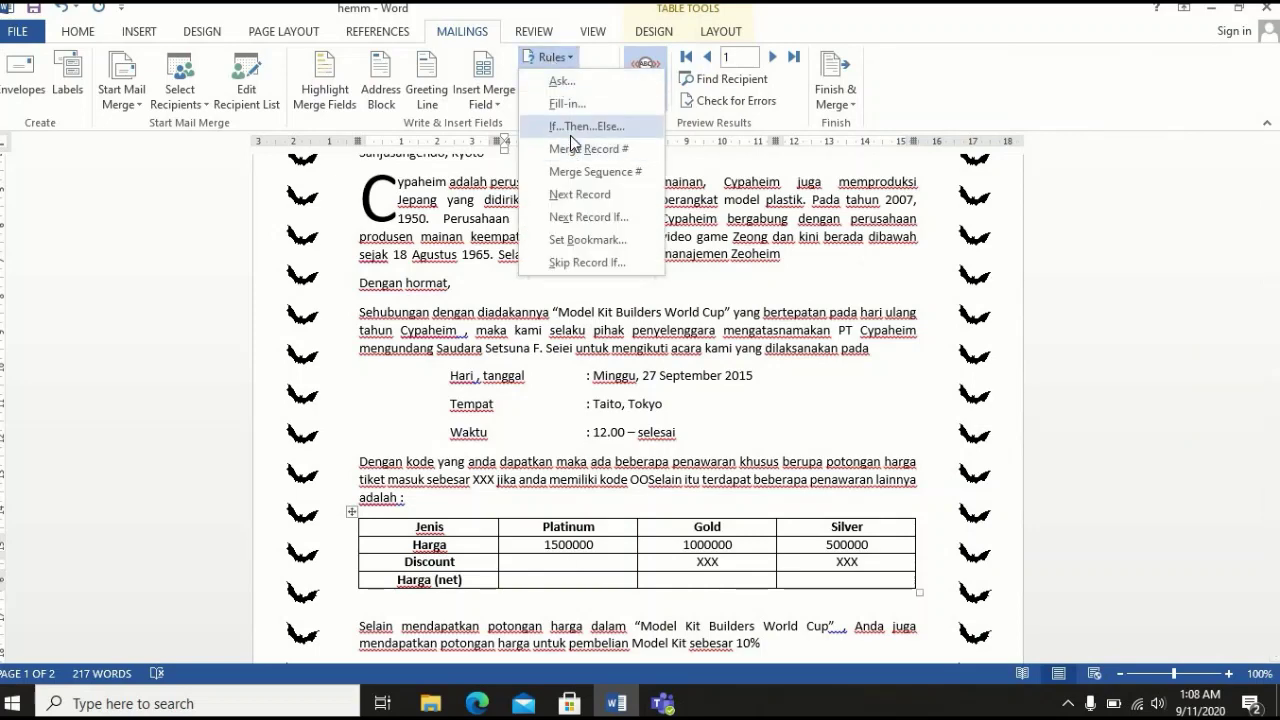
click(570, 135)
click(660, 700)
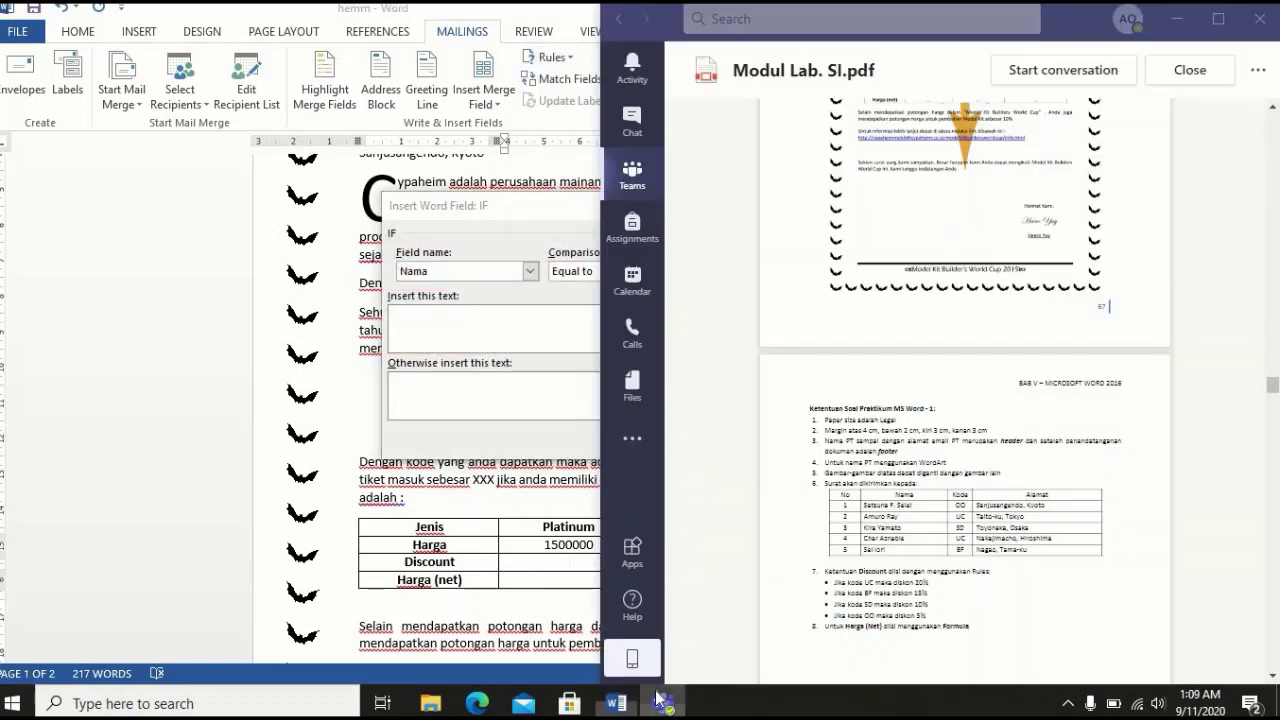
click(562, 314)
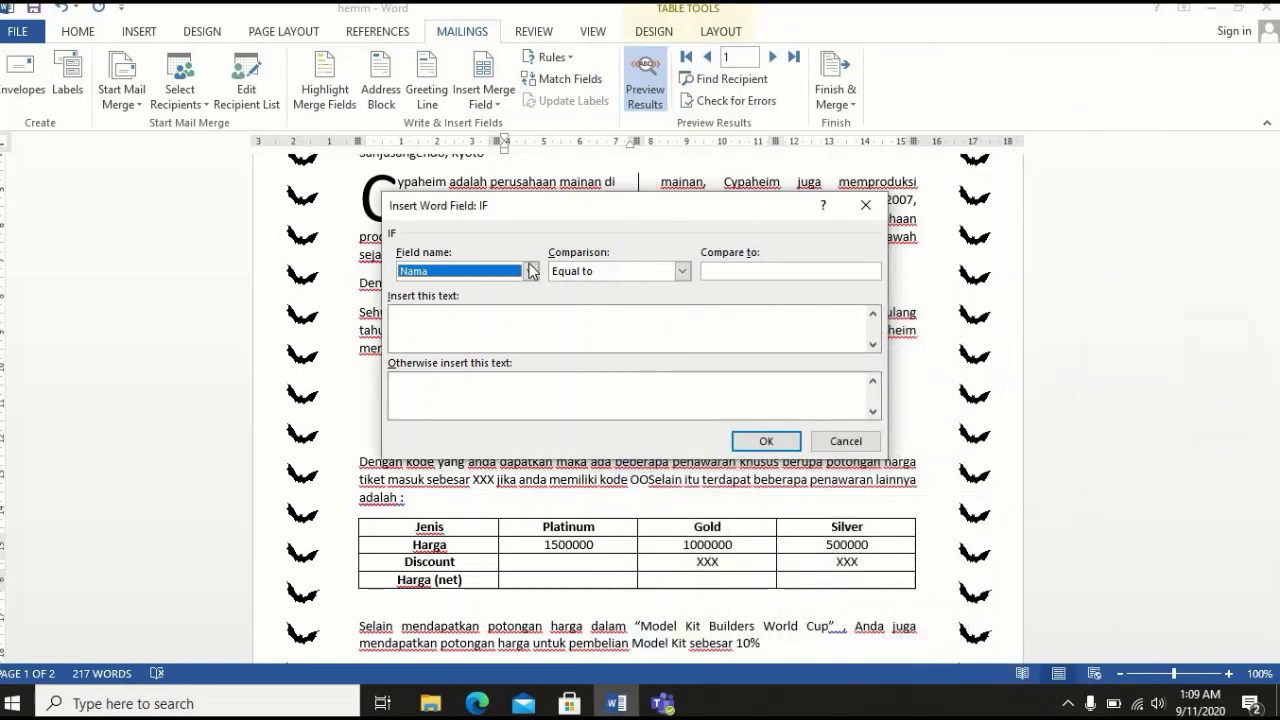
Define the rule so that it inserts 20% when Kode is equal to UC, leaving the alternative text empty
click(530, 272)
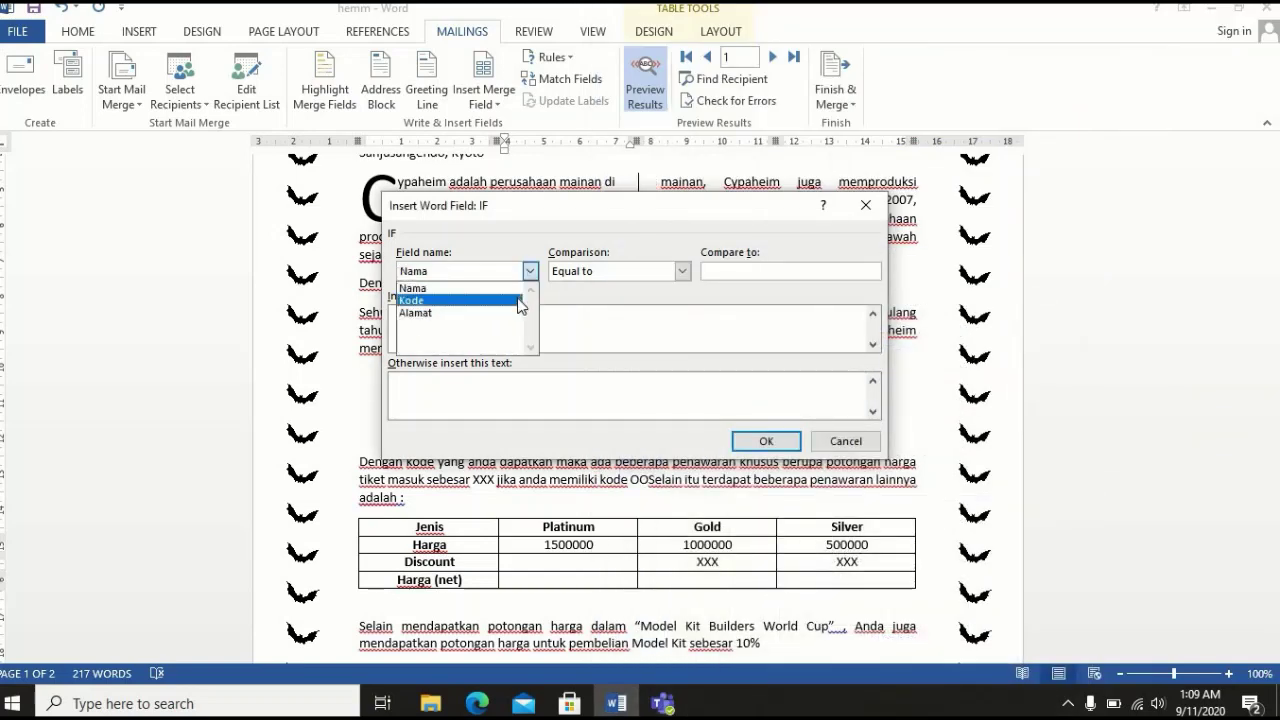
click(520, 300)
key(Tab)
key(Tab)
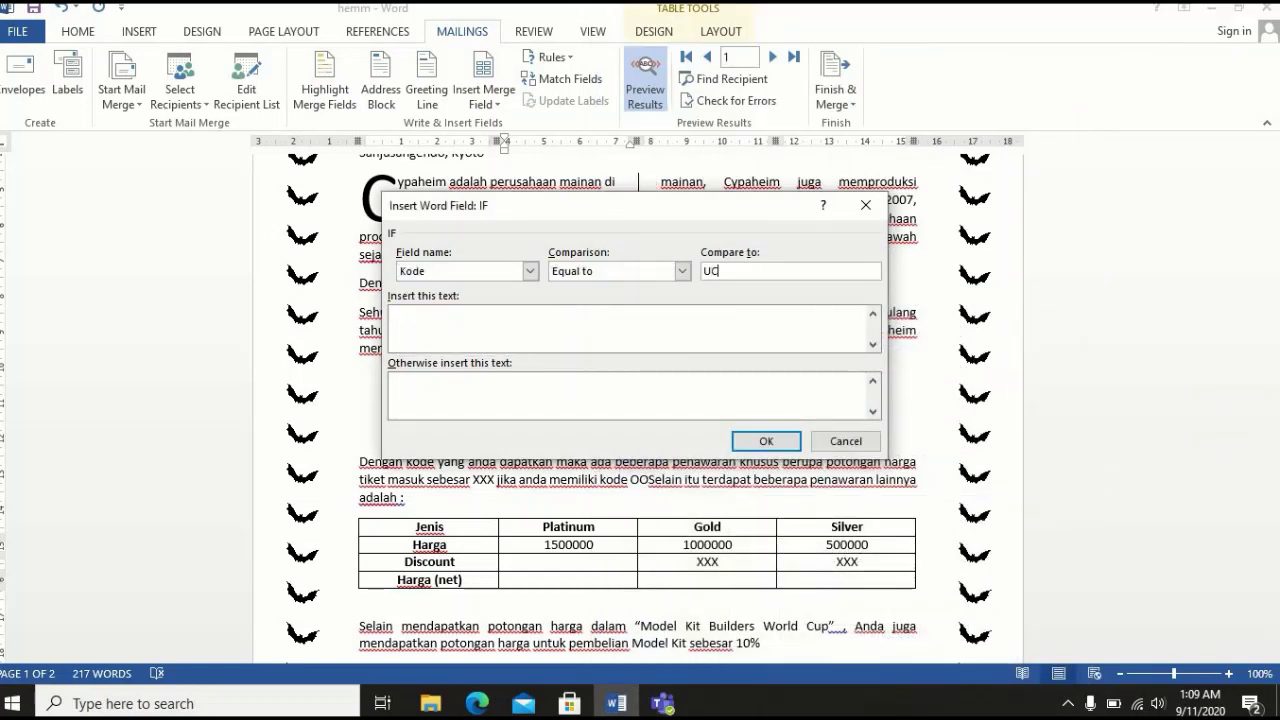
text(UC)
click(540, 307)
text(20%)
click(670, 705)
click(678, 708)
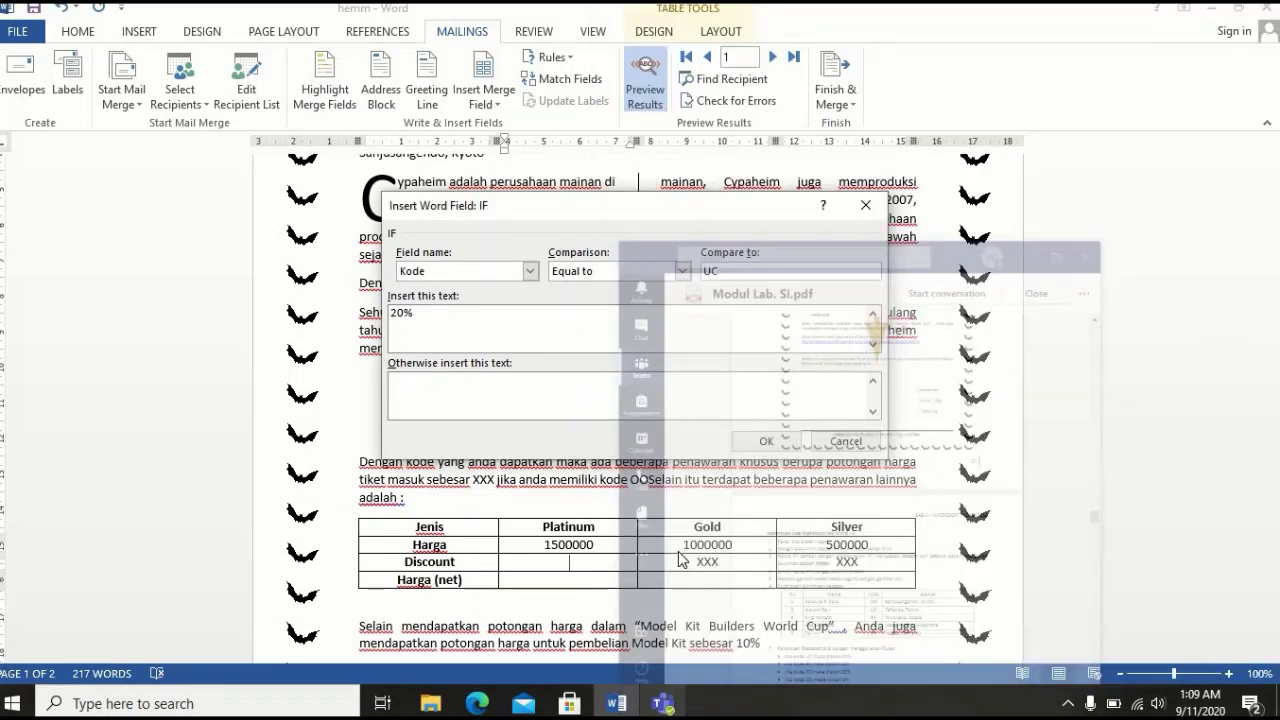
click(766, 441)
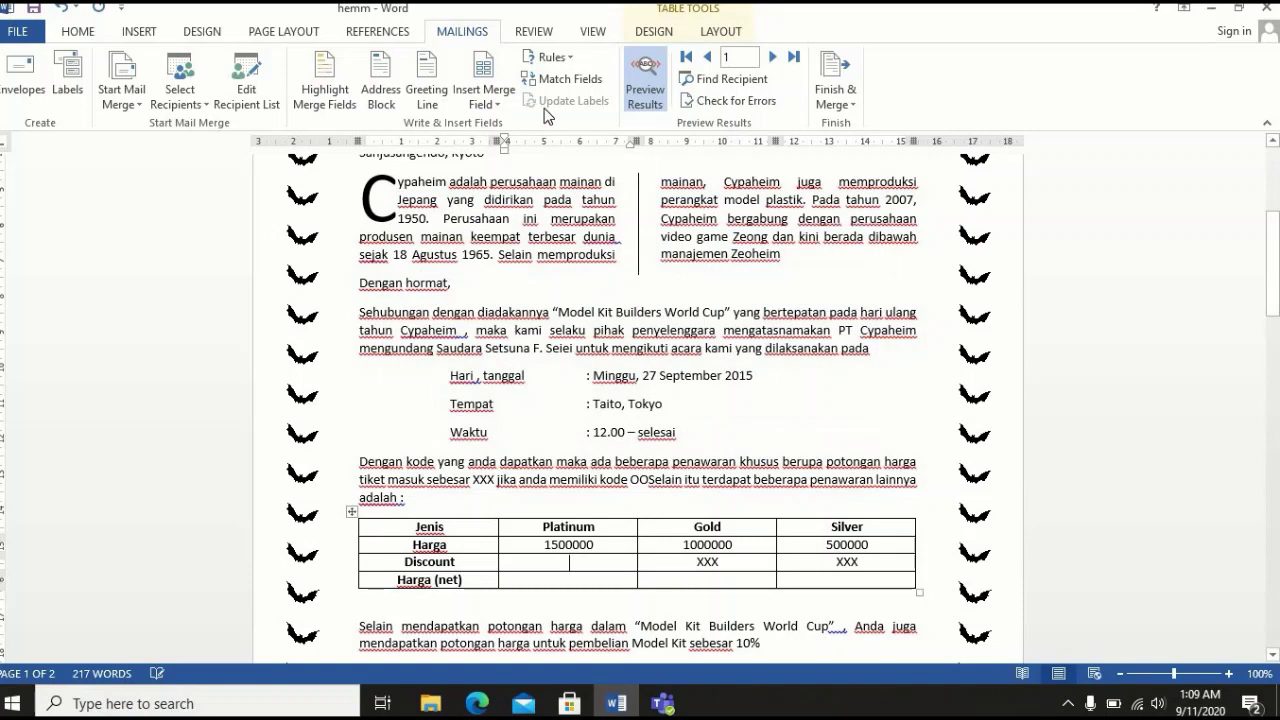
Add a second If...Then...Else rule in the Platinum Discount cell that inserts 15% when Kode is equal to BF
click(556, 57)
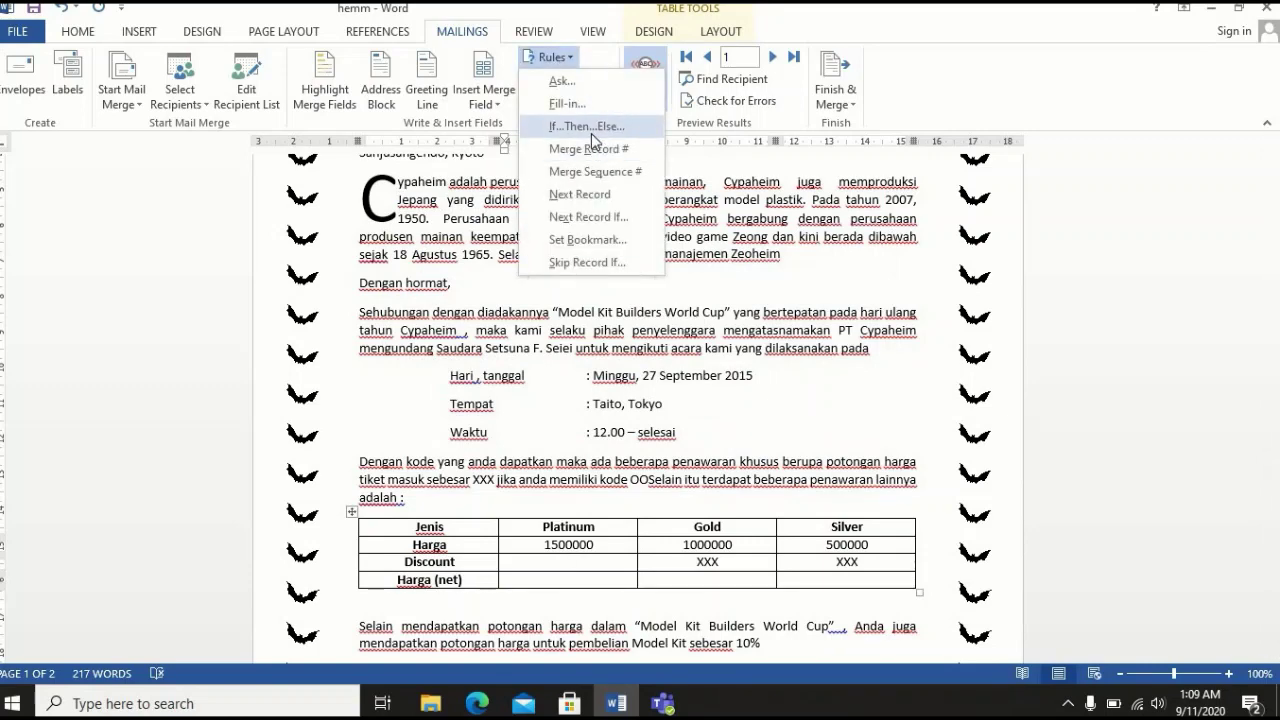
click(591, 128)
key(alt+Tab)
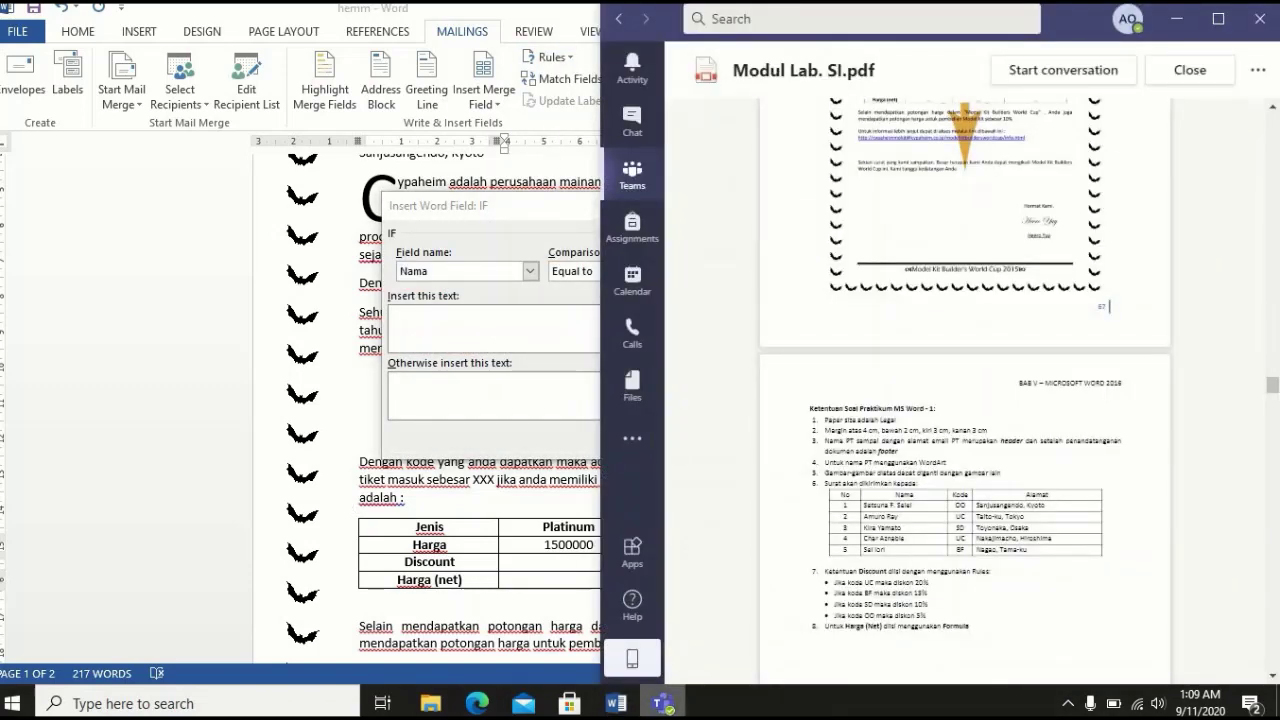
click(663, 704)
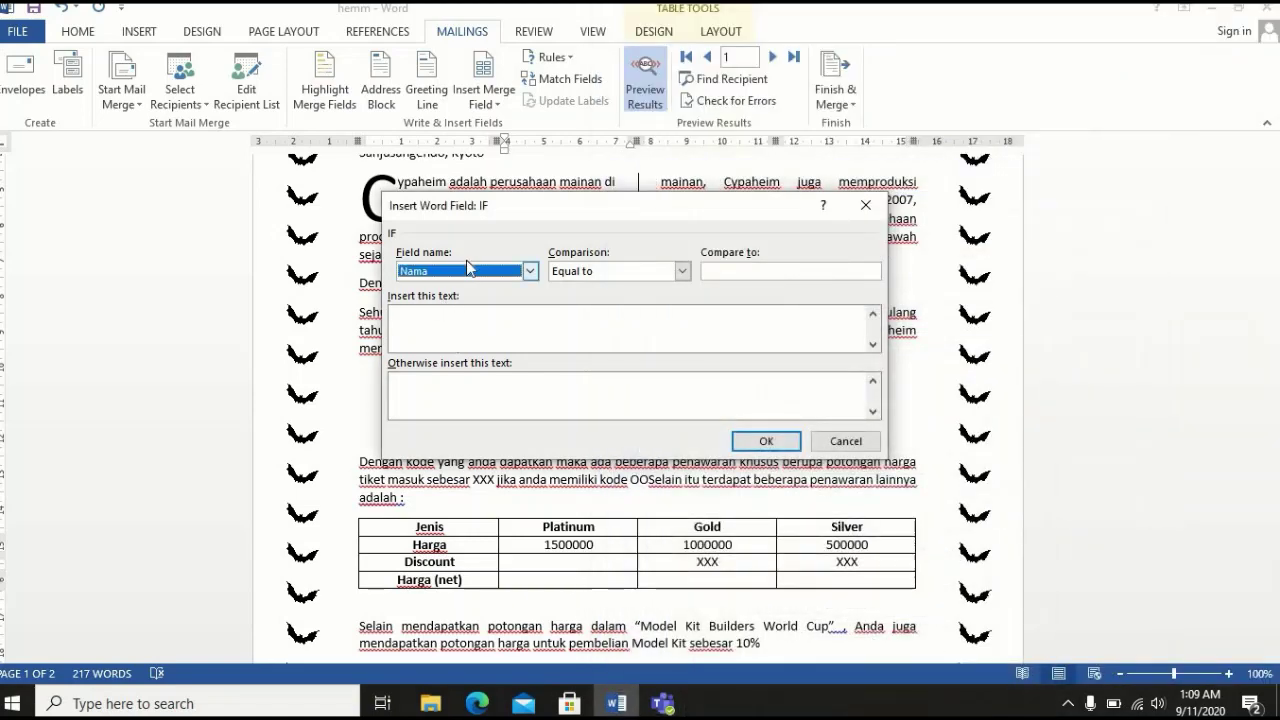
click(470, 270)
click(462, 300)
key(Tab)
key(Tab)
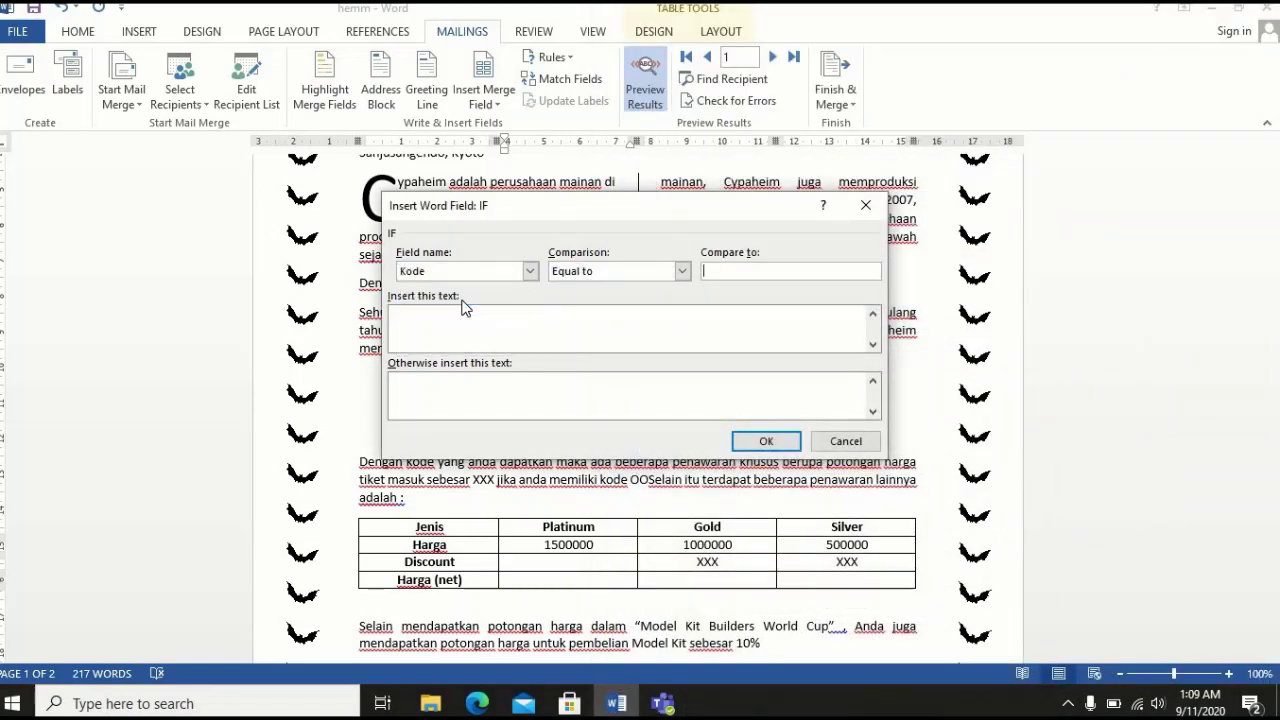
text(BF)
key(Tab)
click(523, 327)
text(15%)
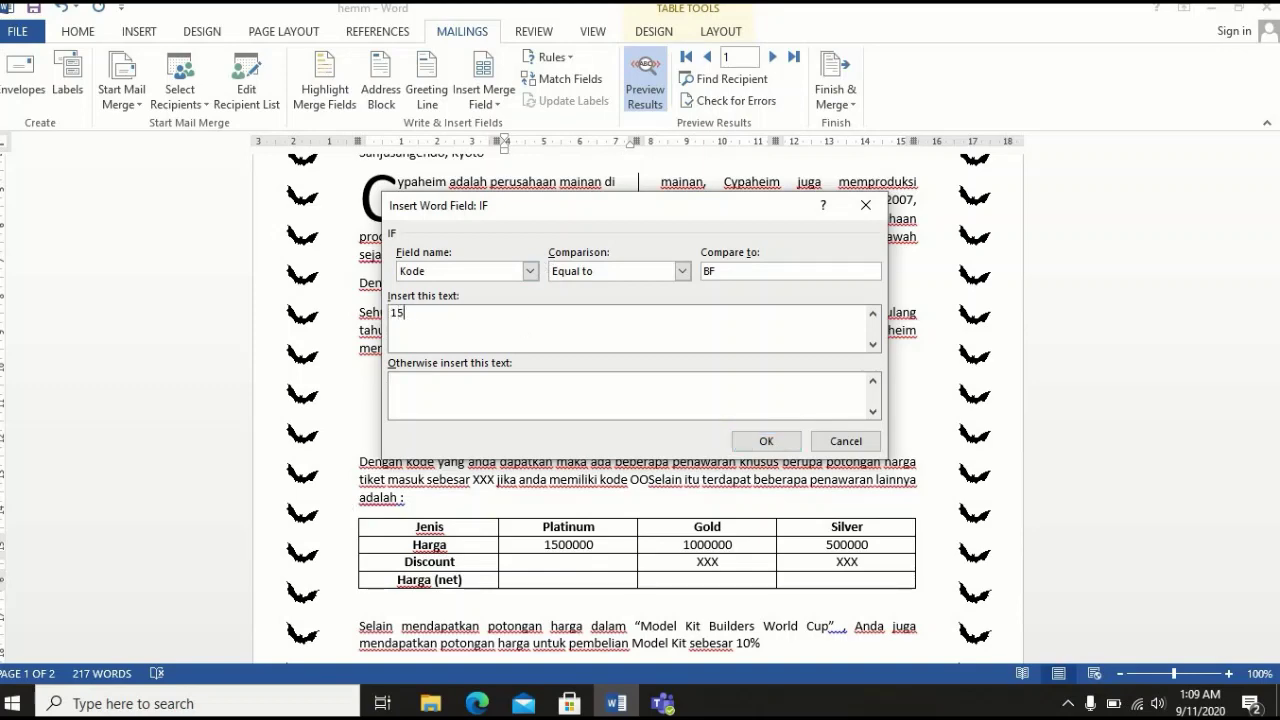
click(764, 441)
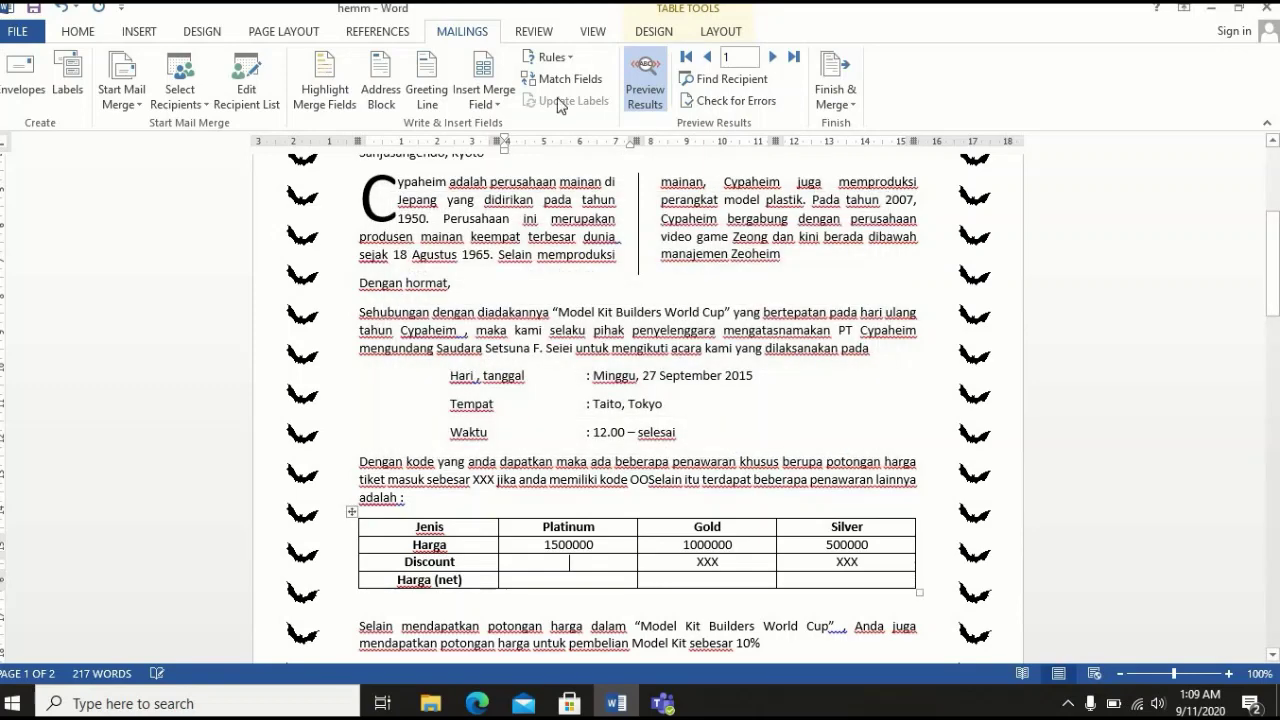
Add a third If...Then...Else rule in the Platinum Discount cell that inserts 10% when Kode is equal to SD, per the module
click(555, 59)
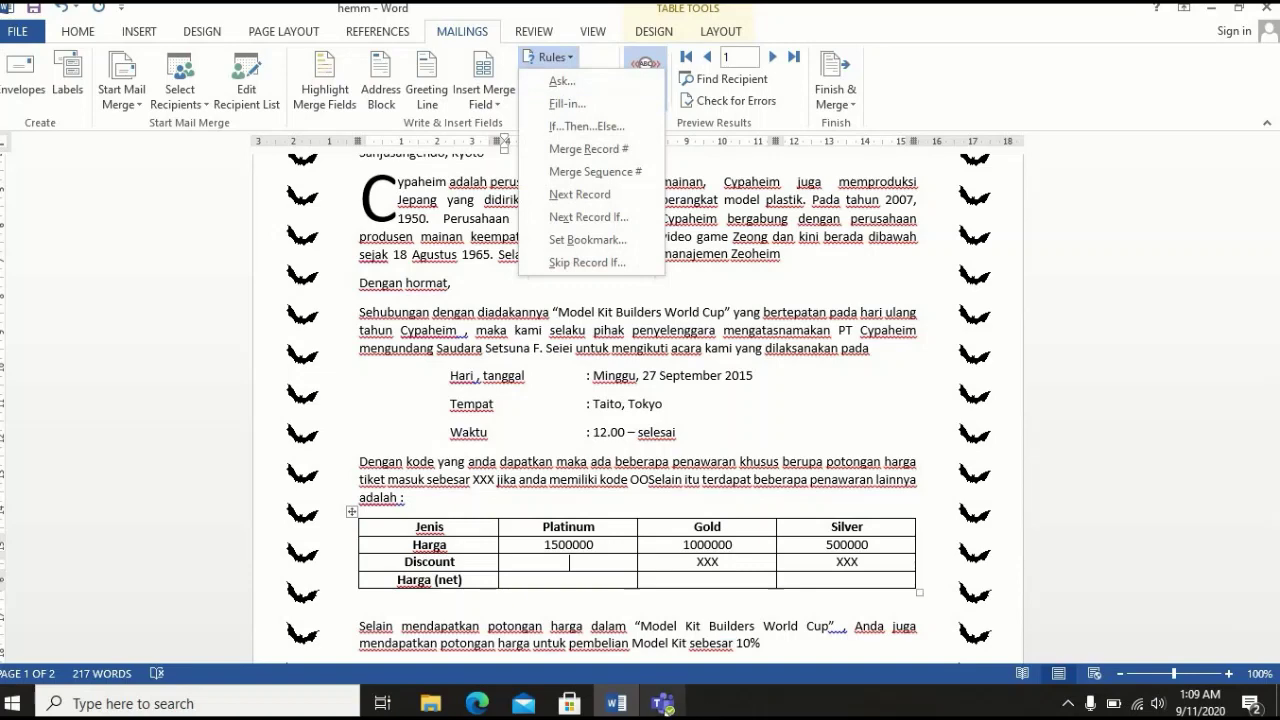
click(664, 706)
click(664, 706)
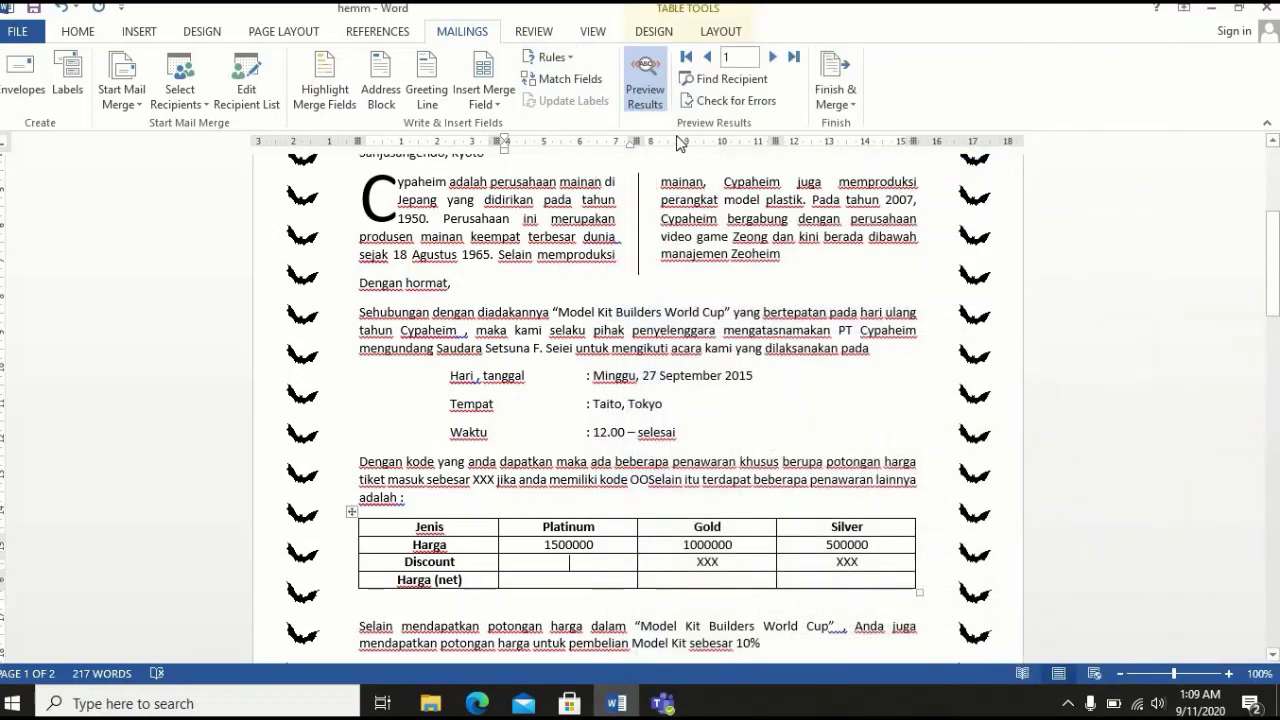
click(553, 57)
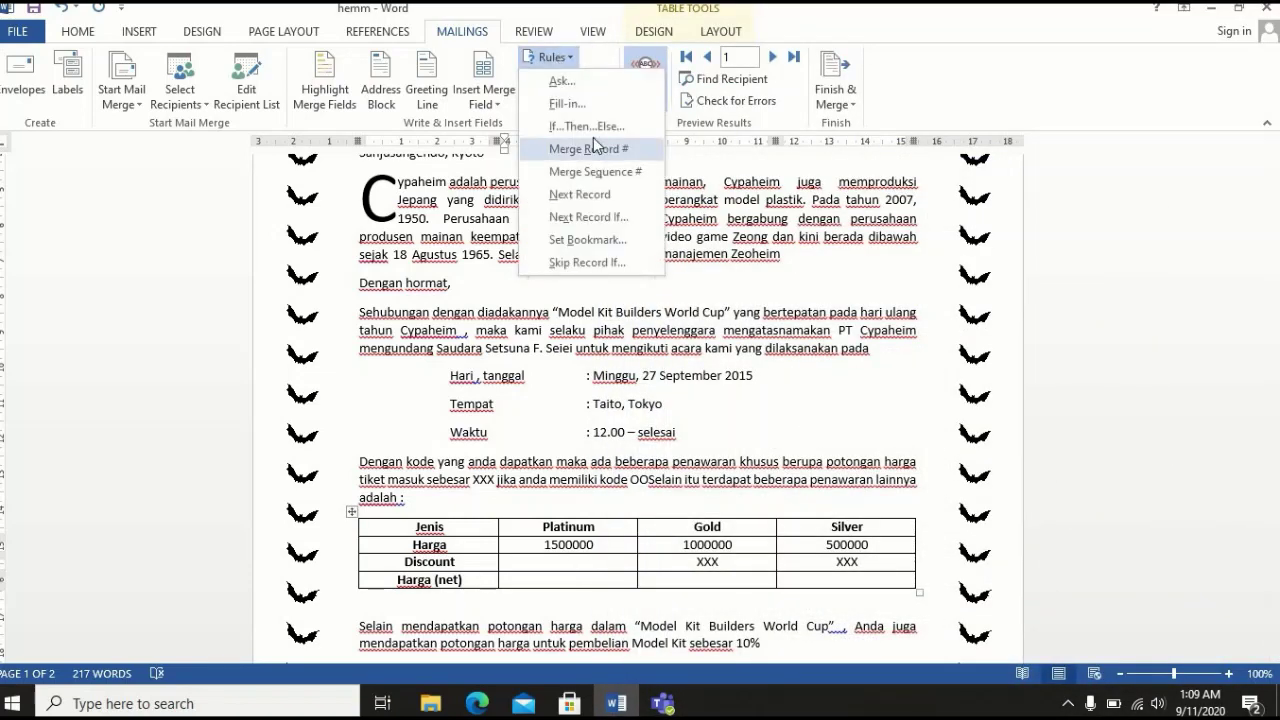
click(586, 125)
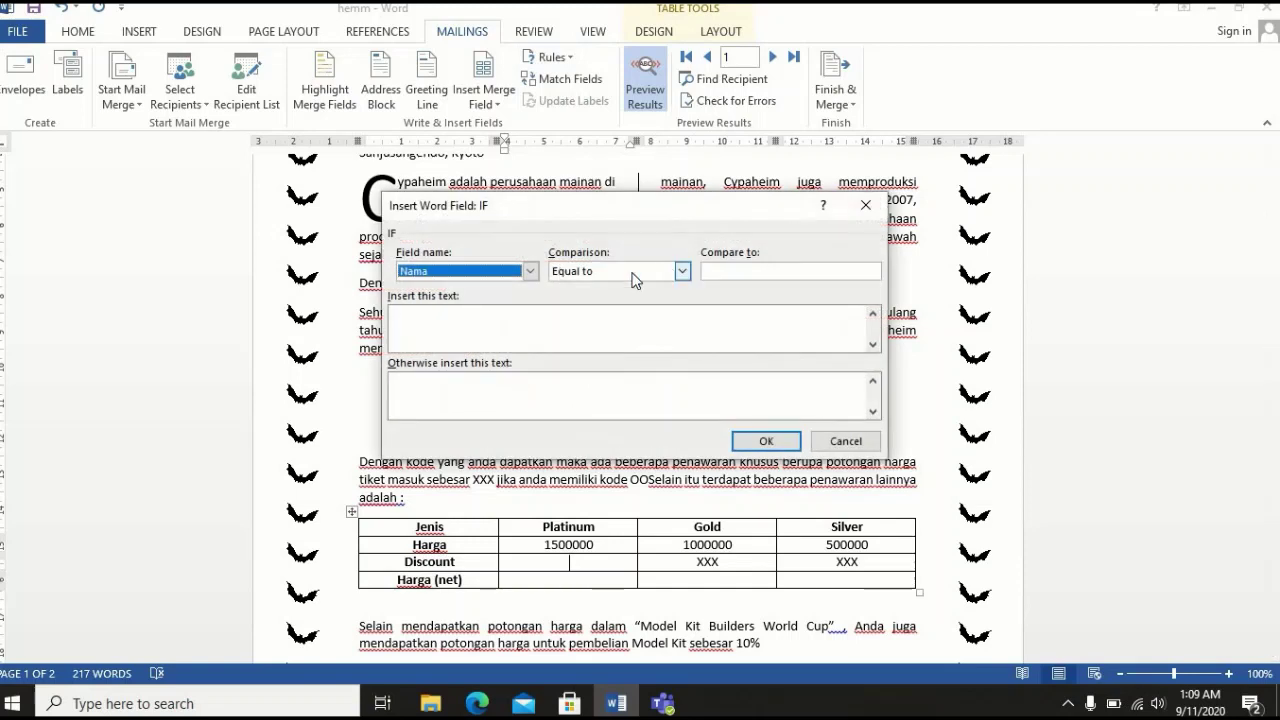
click(530, 271)
click(518, 302)
key(Tab)
key(Tab)
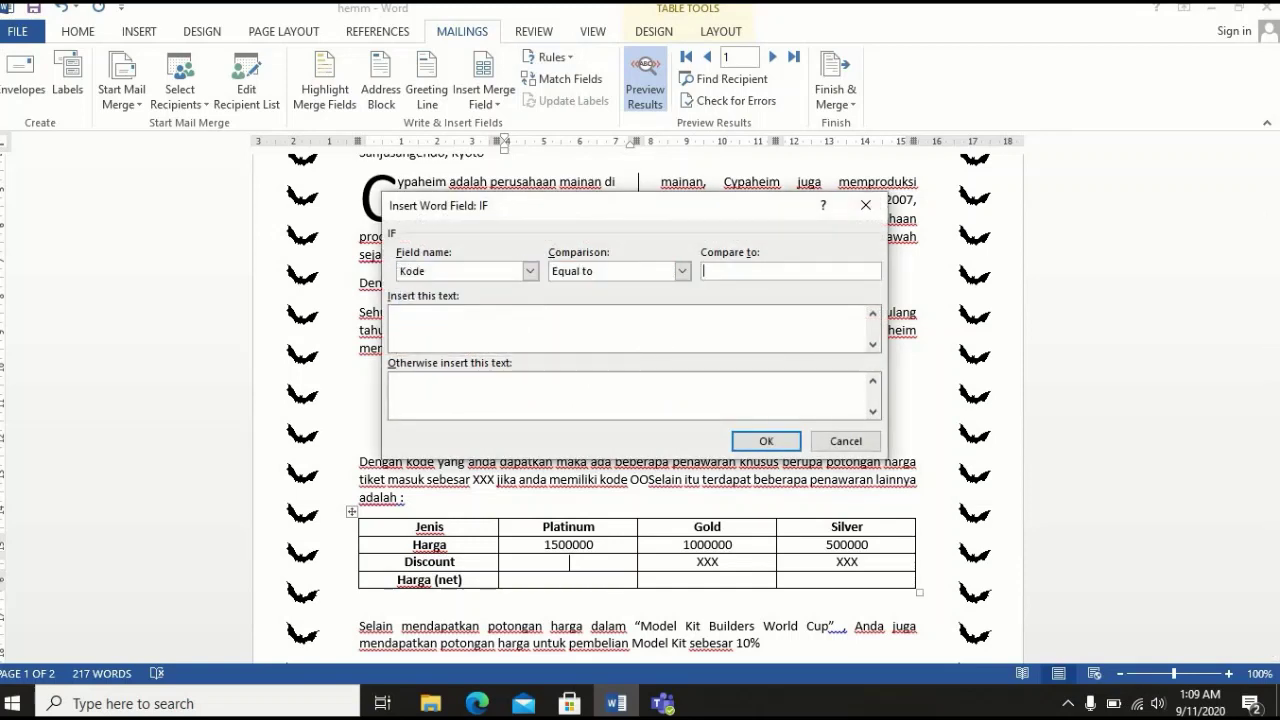
text(SD)
click(504, 323)
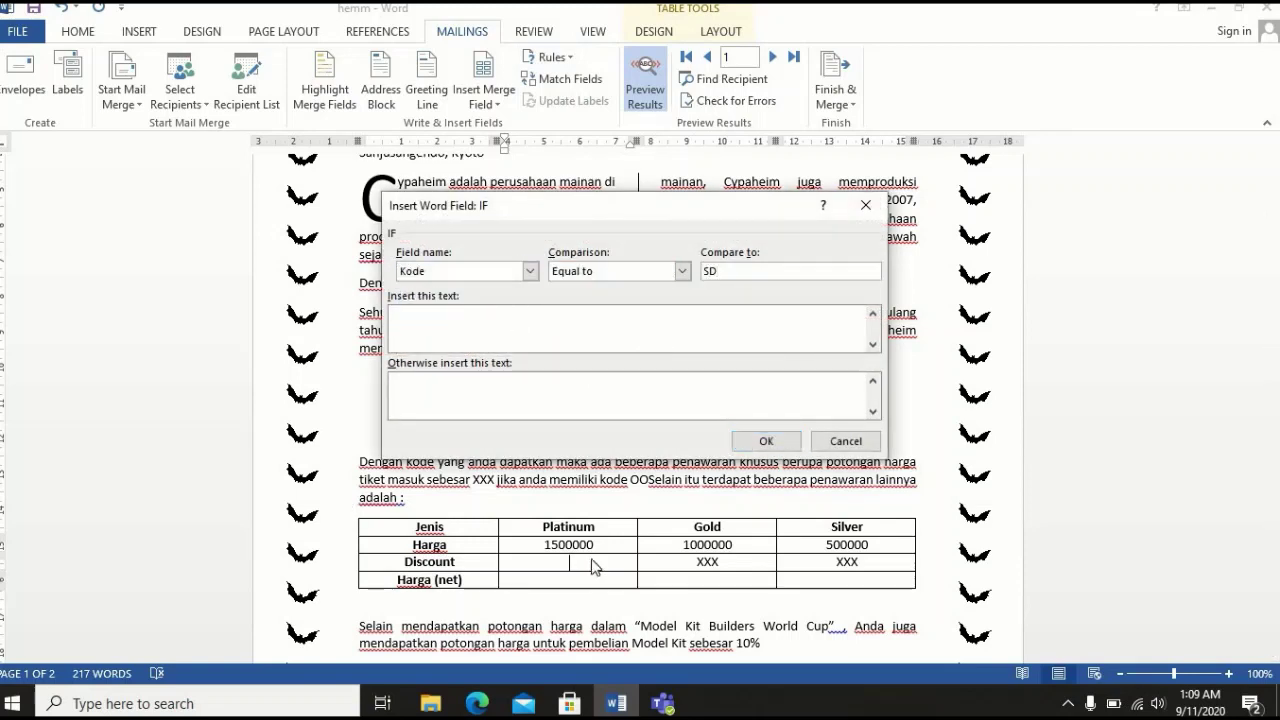
click(648, 702)
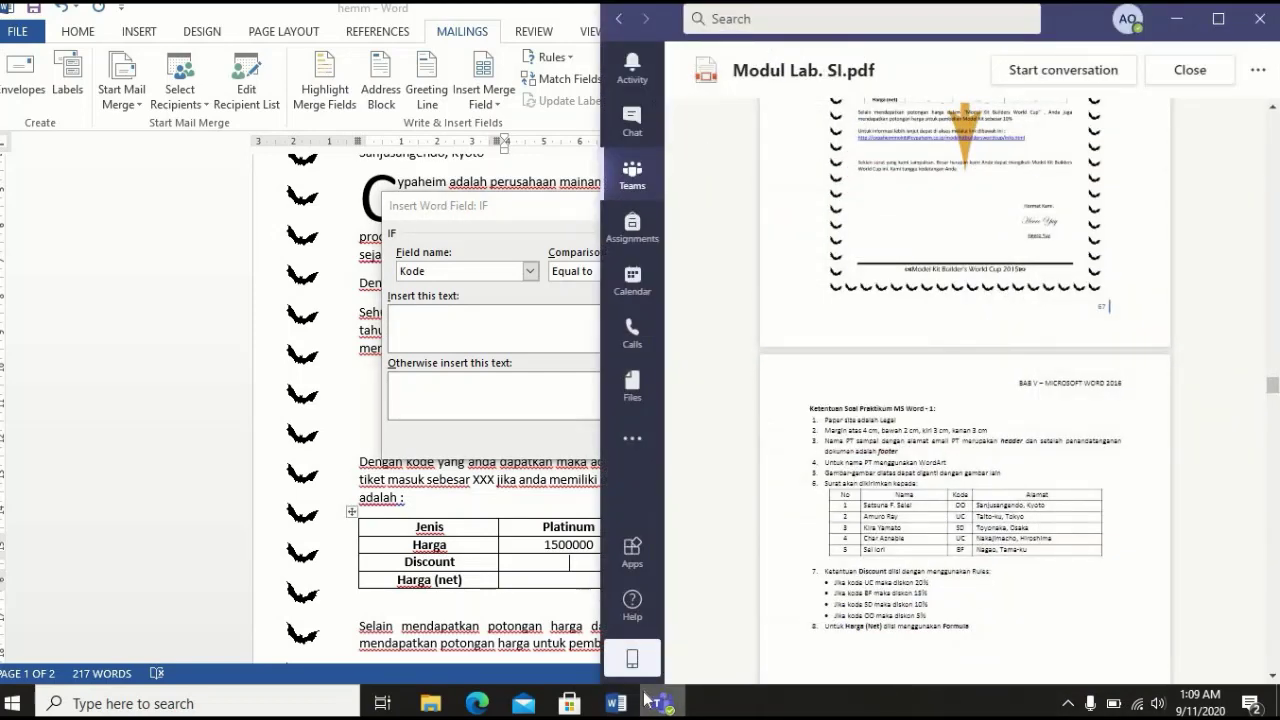
click(648, 702)
text(10)
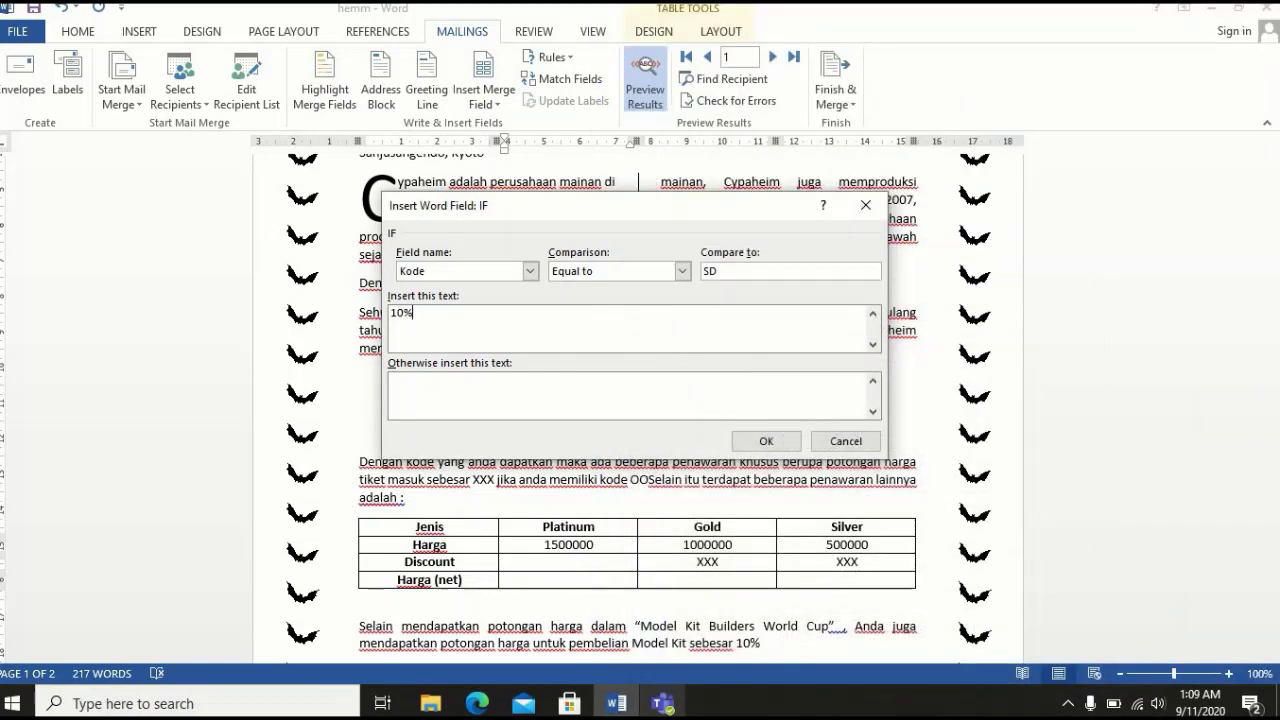
click(768, 441)
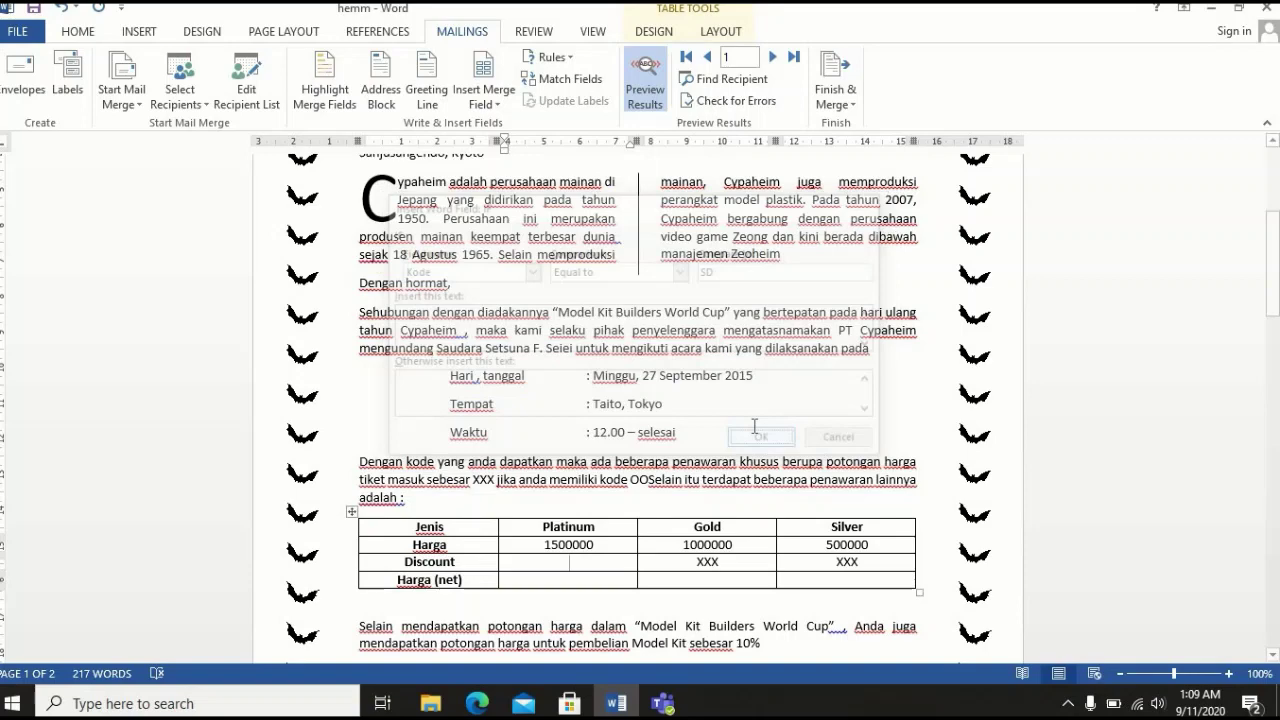
Add a fourth If...Then...Else rule inserting 5% when Kode is equal to OO, and preview the next recipient's letter
click(563, 63)
click(574, 127)
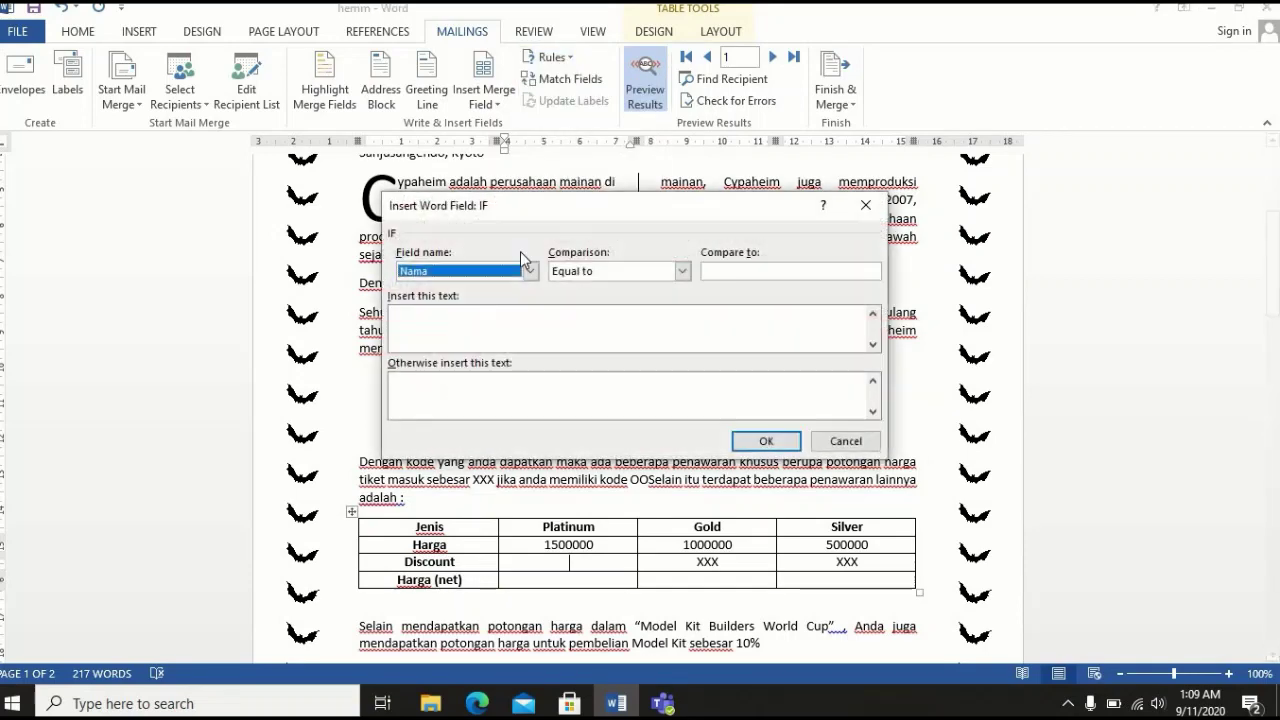
click(530, 271)
click(508, 301)
key(Tab)
key(Tab)
text(OO)
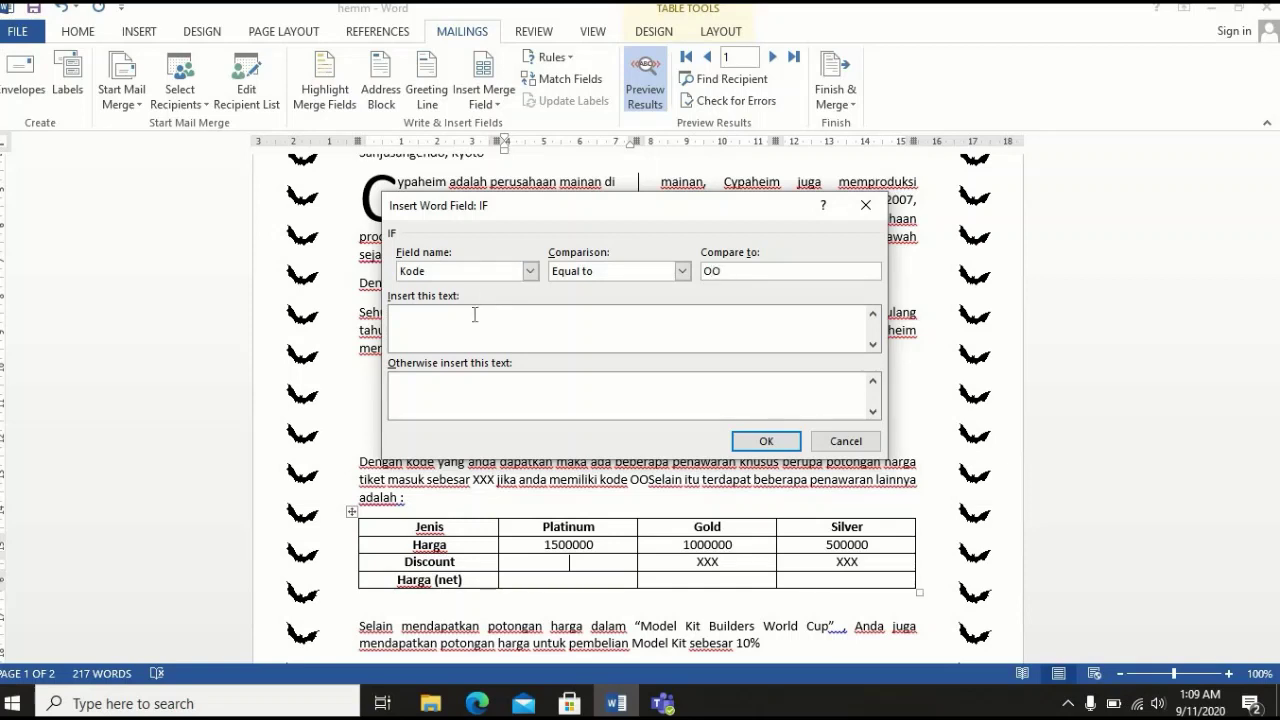
click(474, 314)
text(5%)
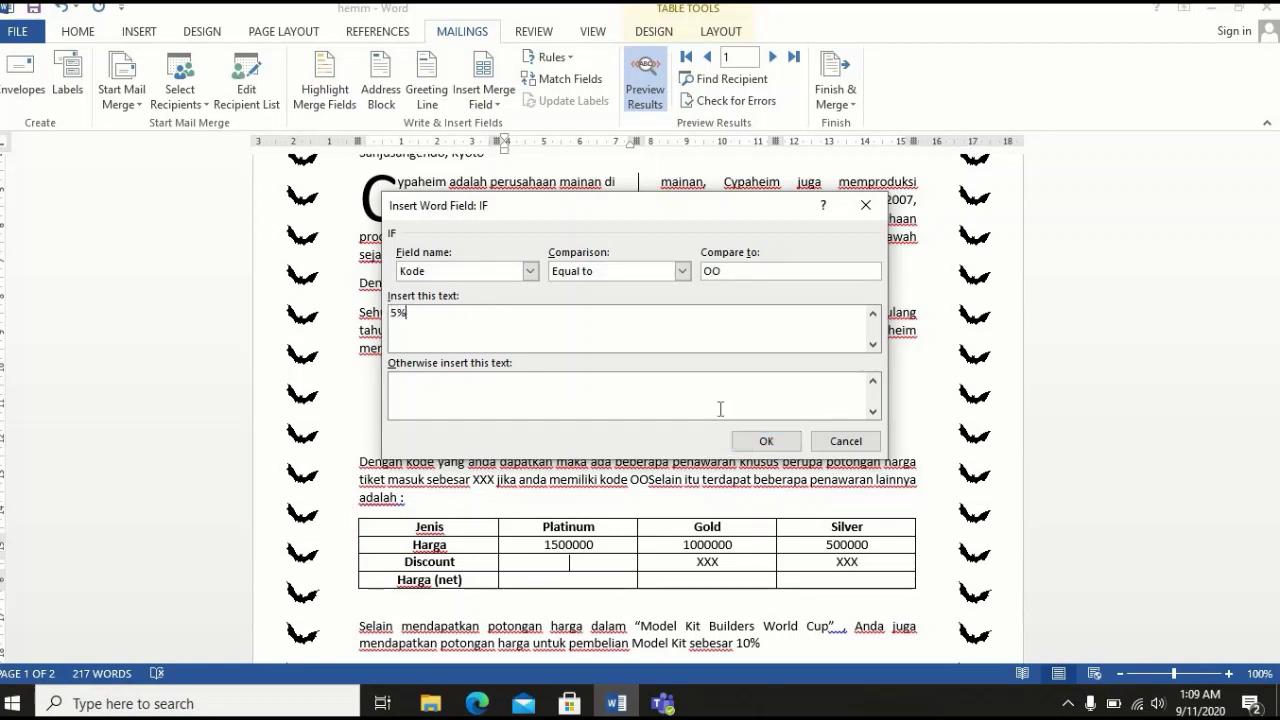
click(766, 441)
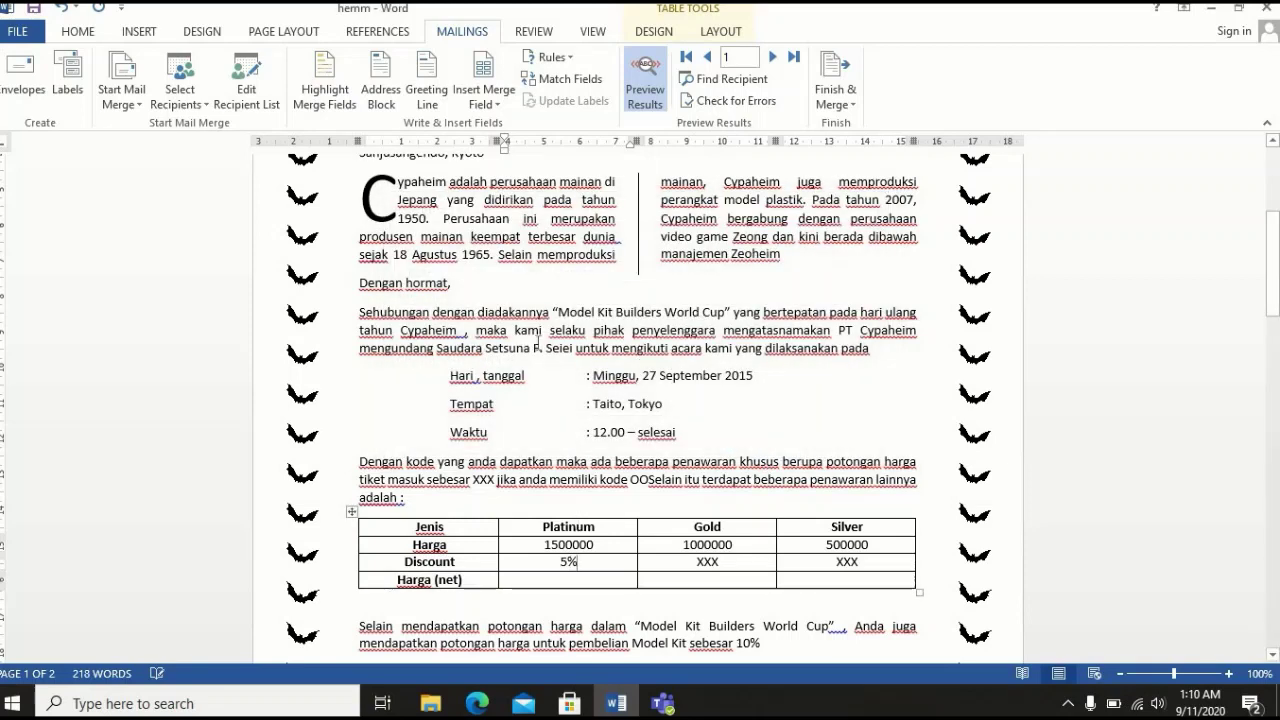
click(771, 60)
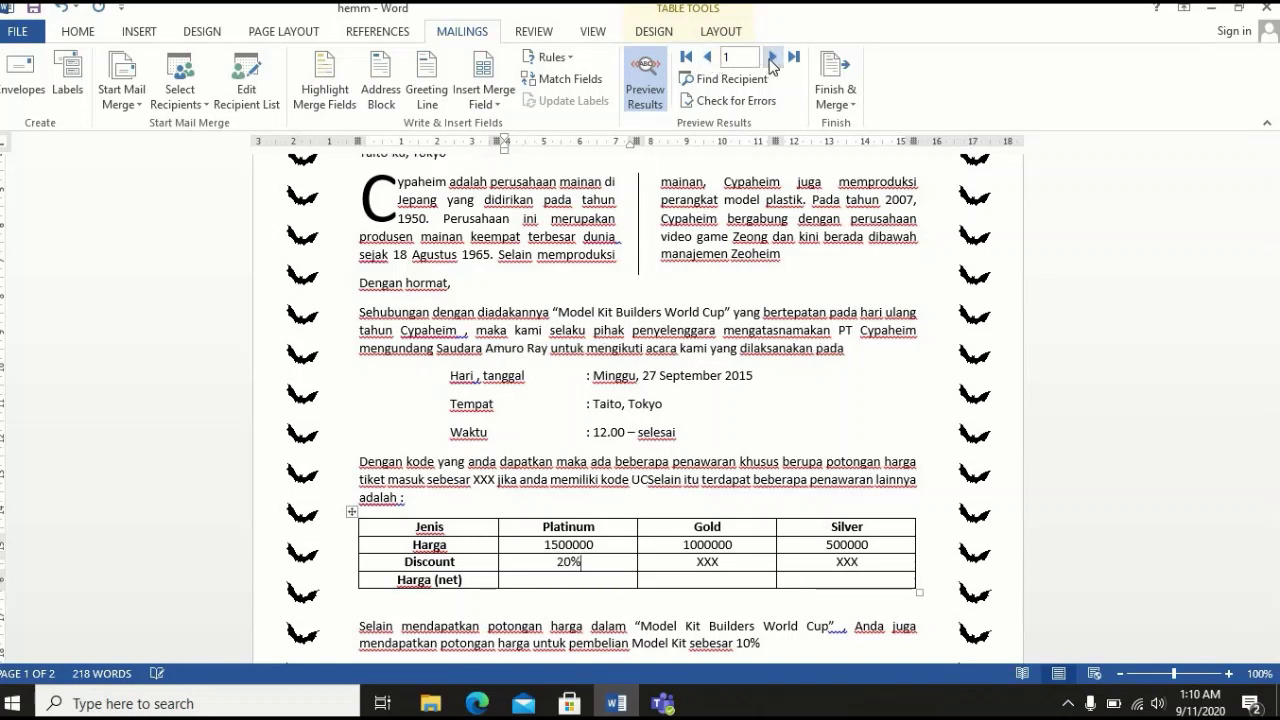
Preview the following recipients' letters to check the Platinum Discount for each Kode, and return to the first record
click(771, 60)
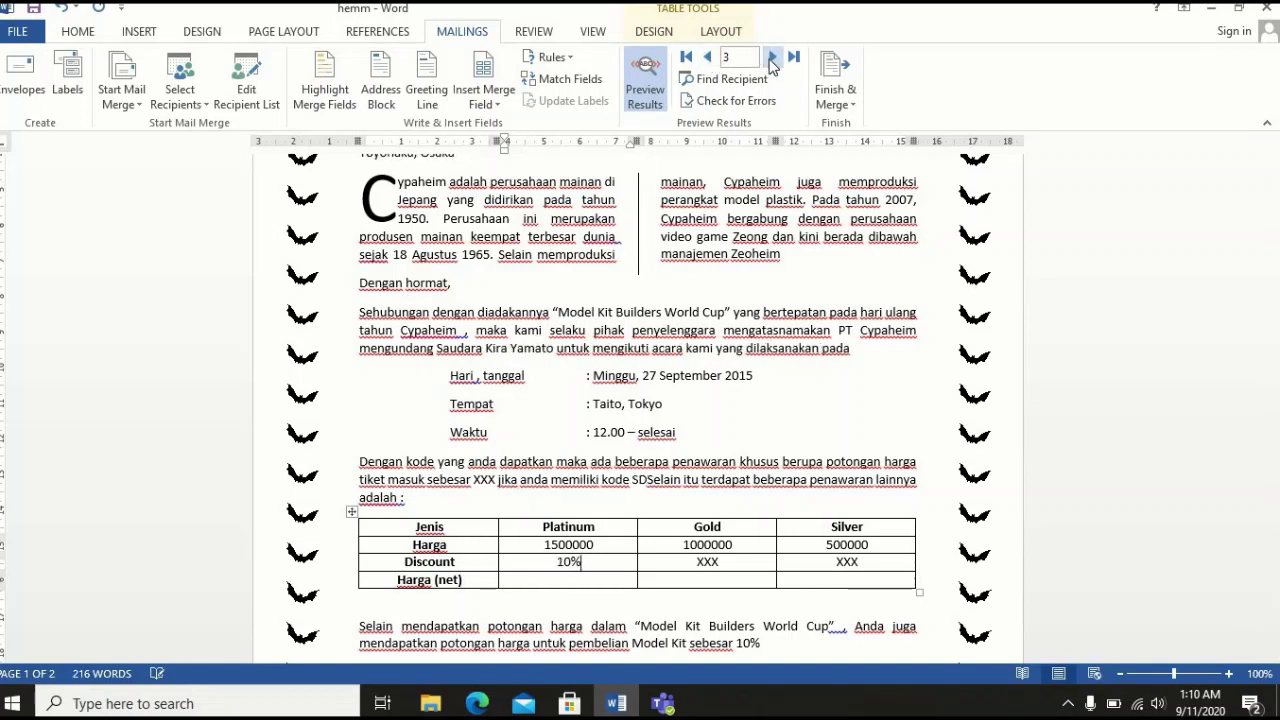
click(771, 60)
click(771, 60)
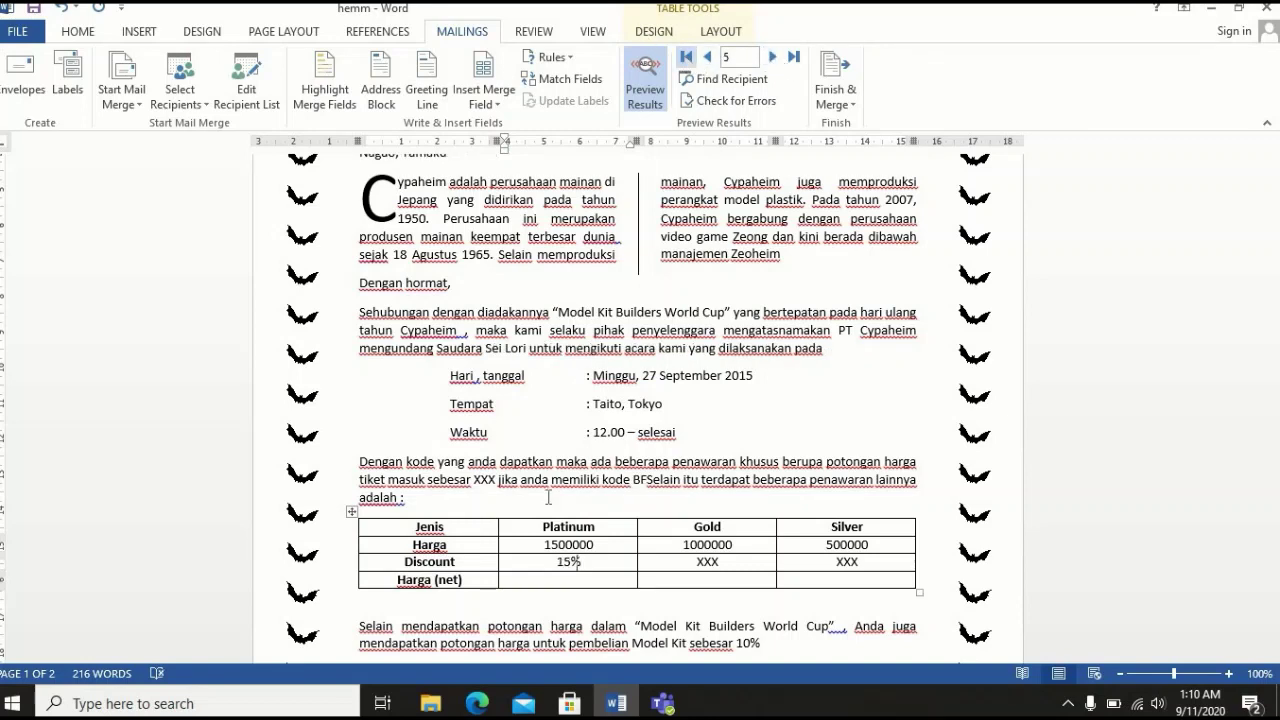
click(686, 57)
Copy the Platinum Discount result into the Gold Discount cell in place of the XXX placeholder
double_click(556, 563)
key(ctrl+c)
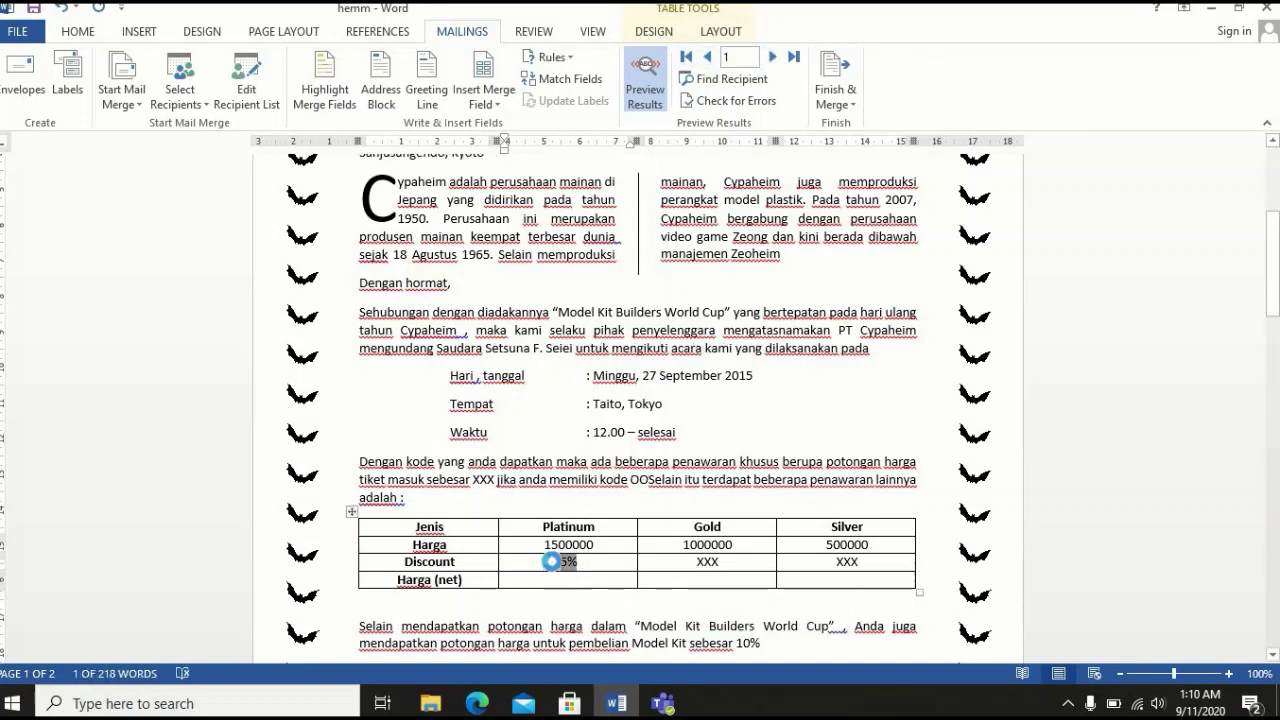
click(727, 566)
double_click(700, 562)
key(Delete)
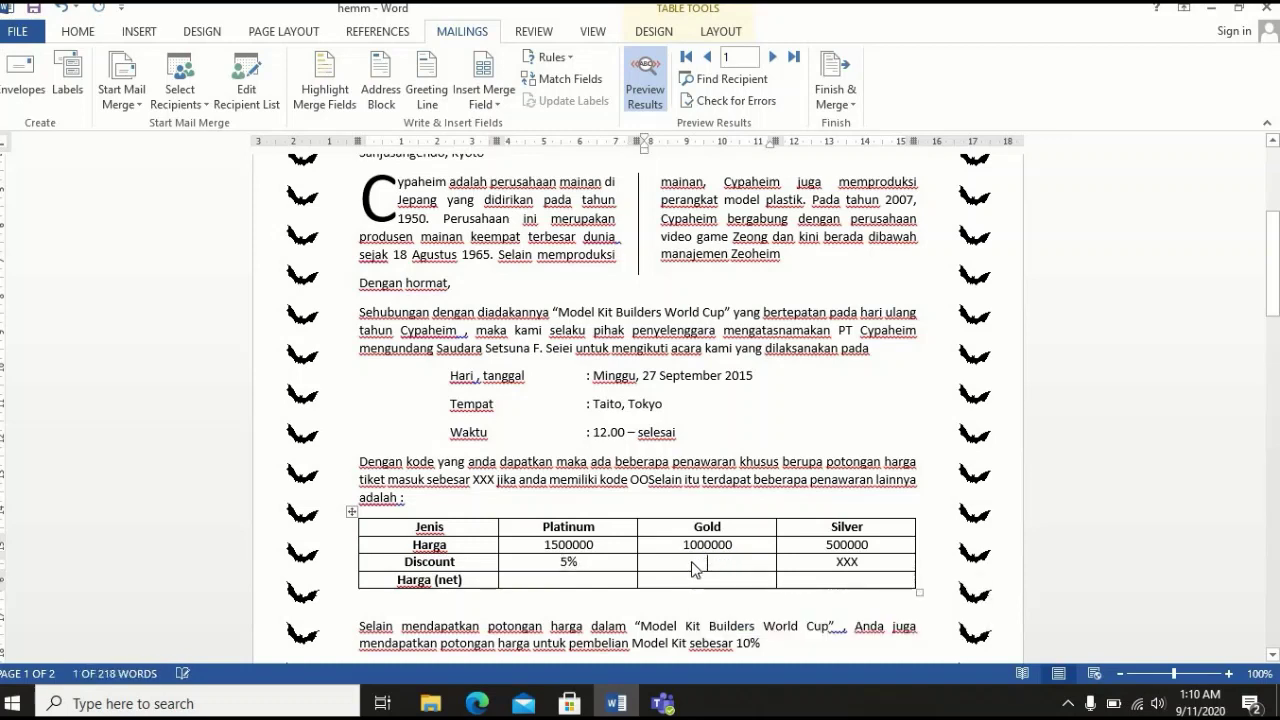
key(ctrl+v)
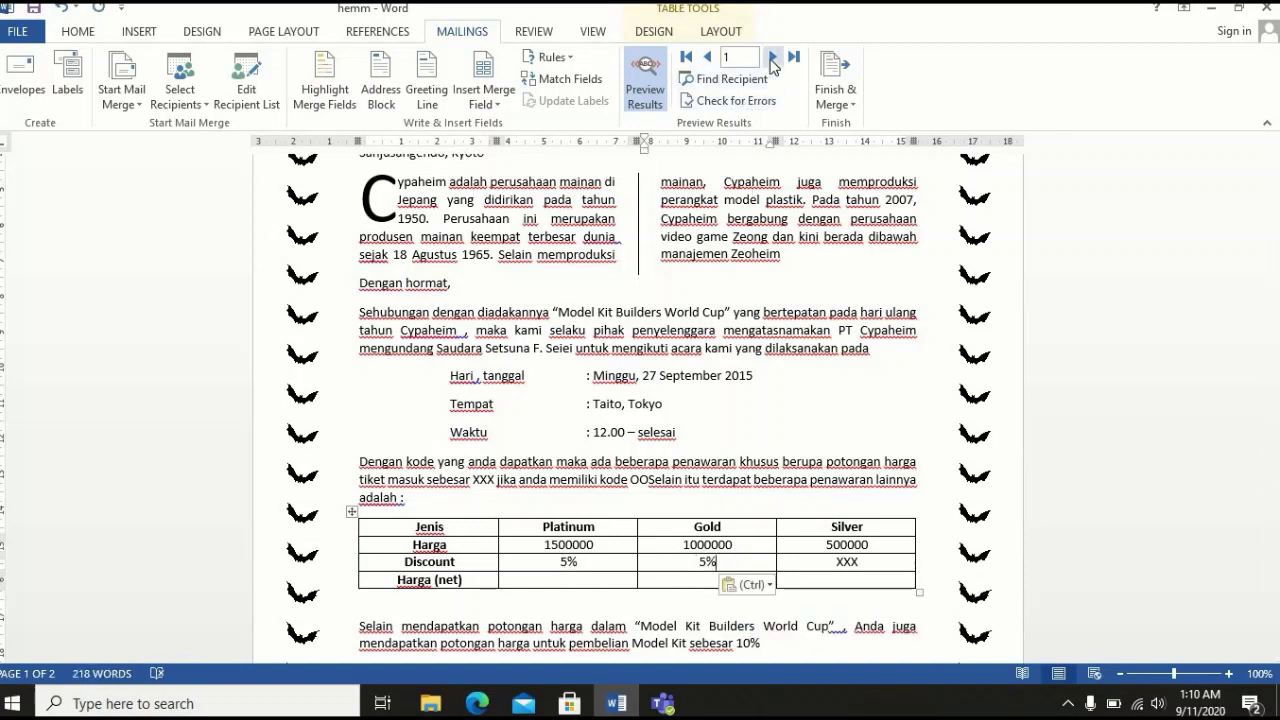
Check the copied Gold Discount across several recipients, and clear it from the cell on the first record
click(771, 58)
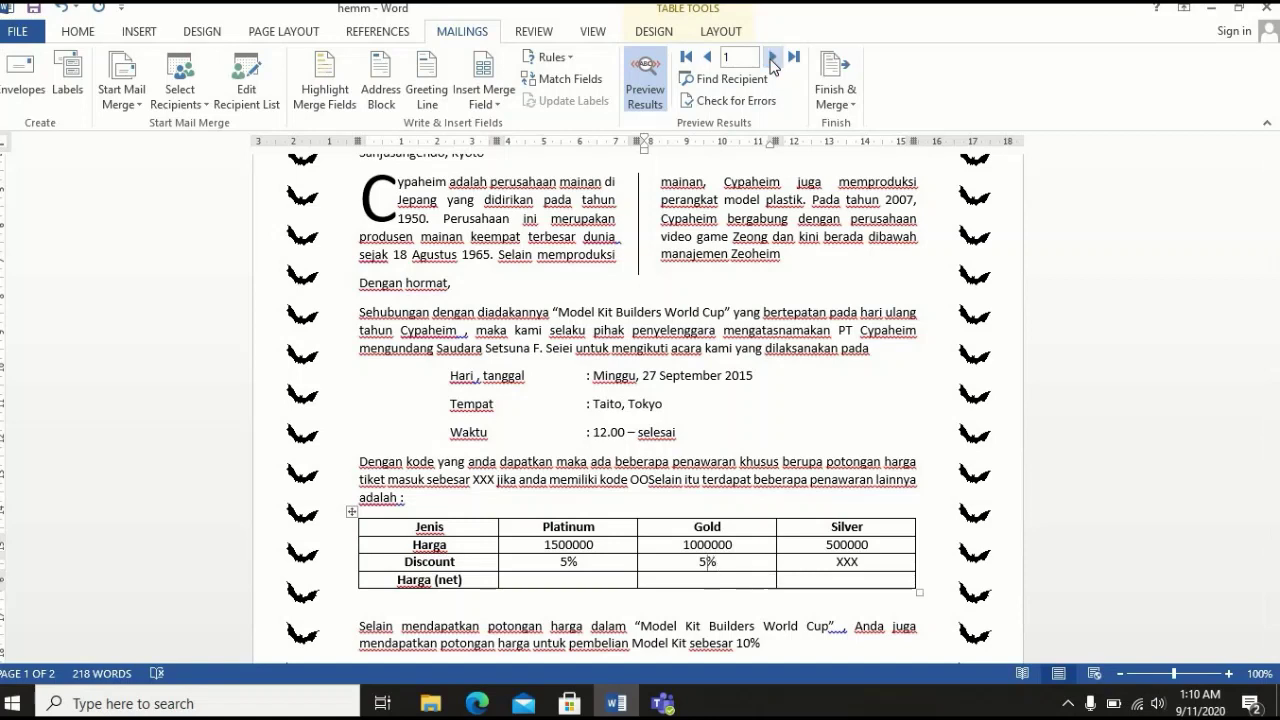
click(709, 57)
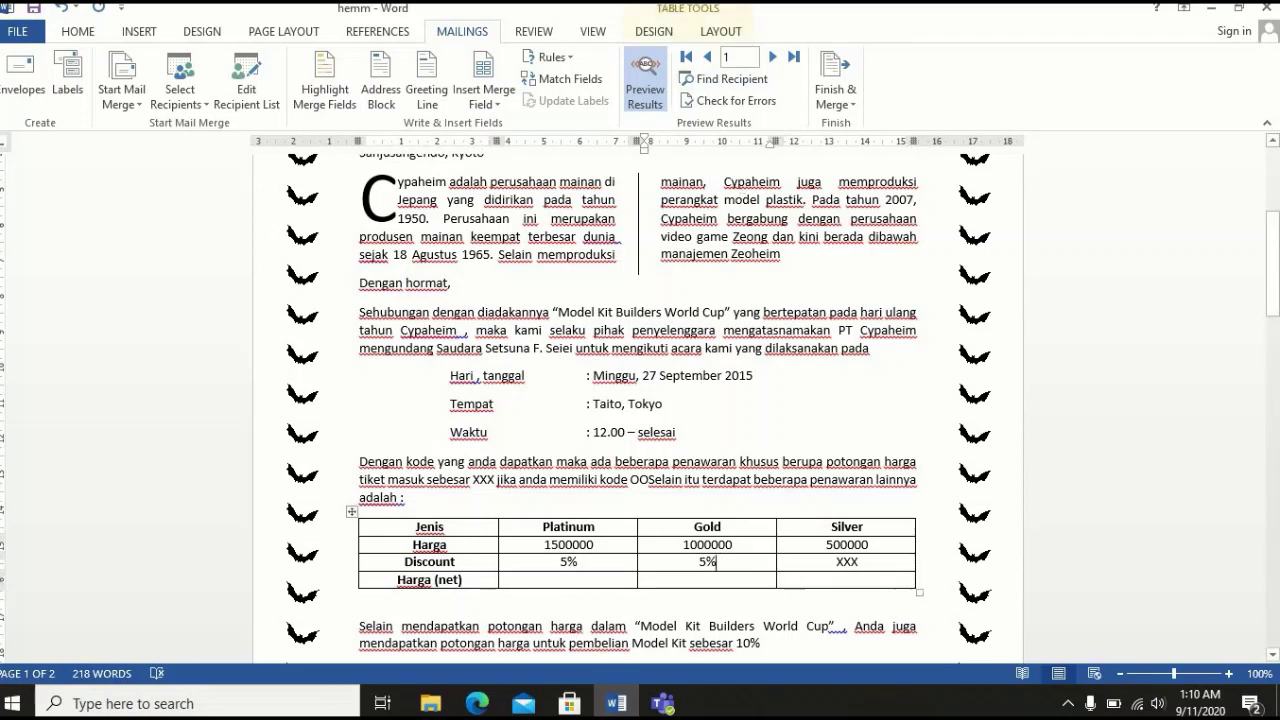
click(773, 57)
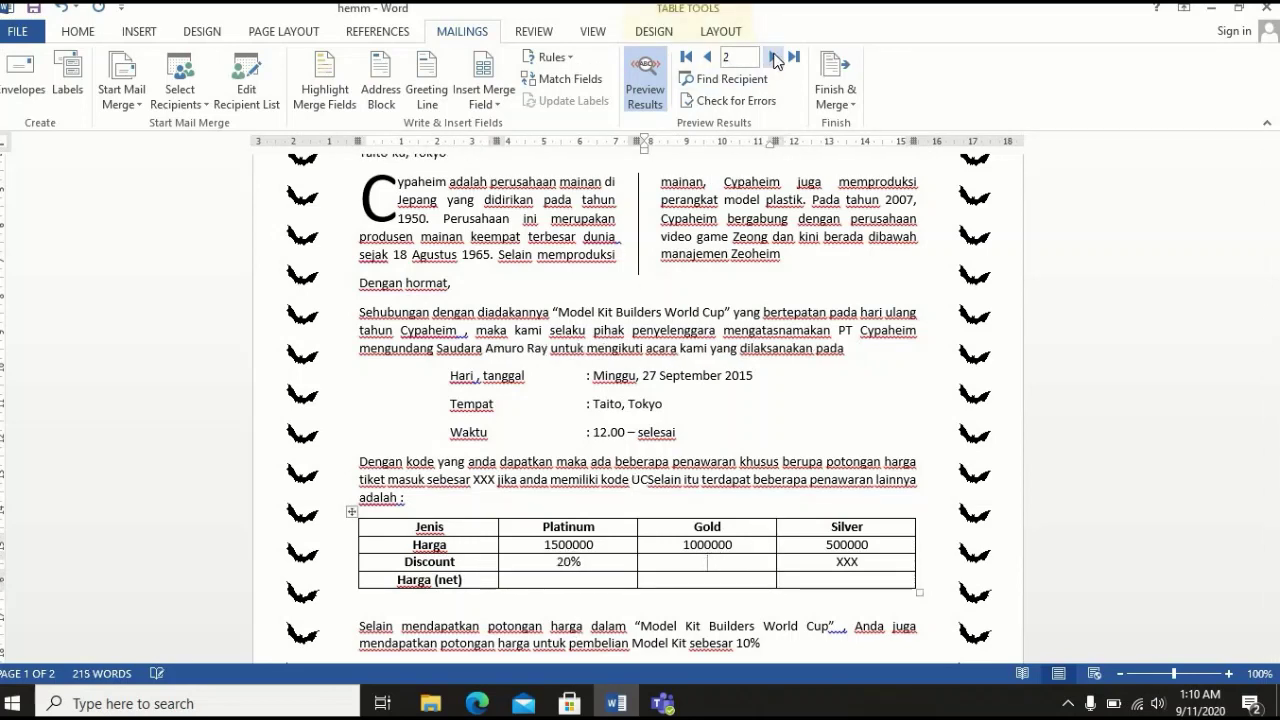
click(773, 57)
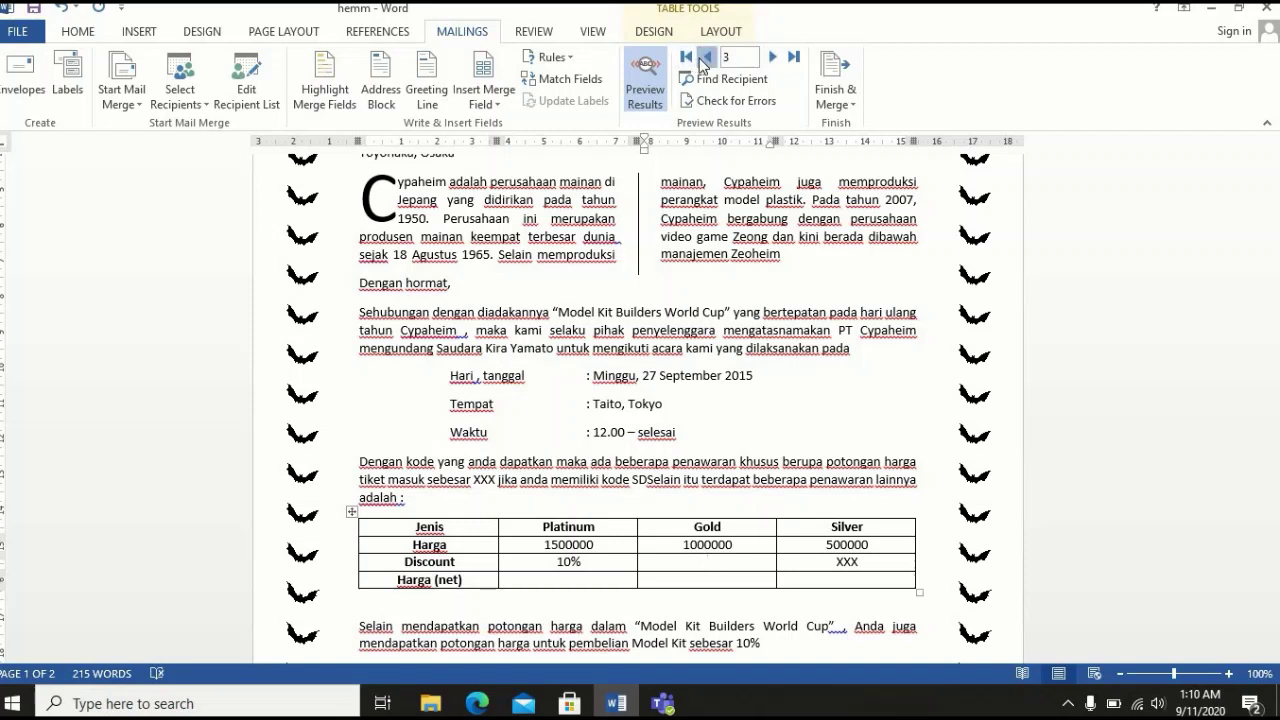
click(706, 57)
click(706, 57)
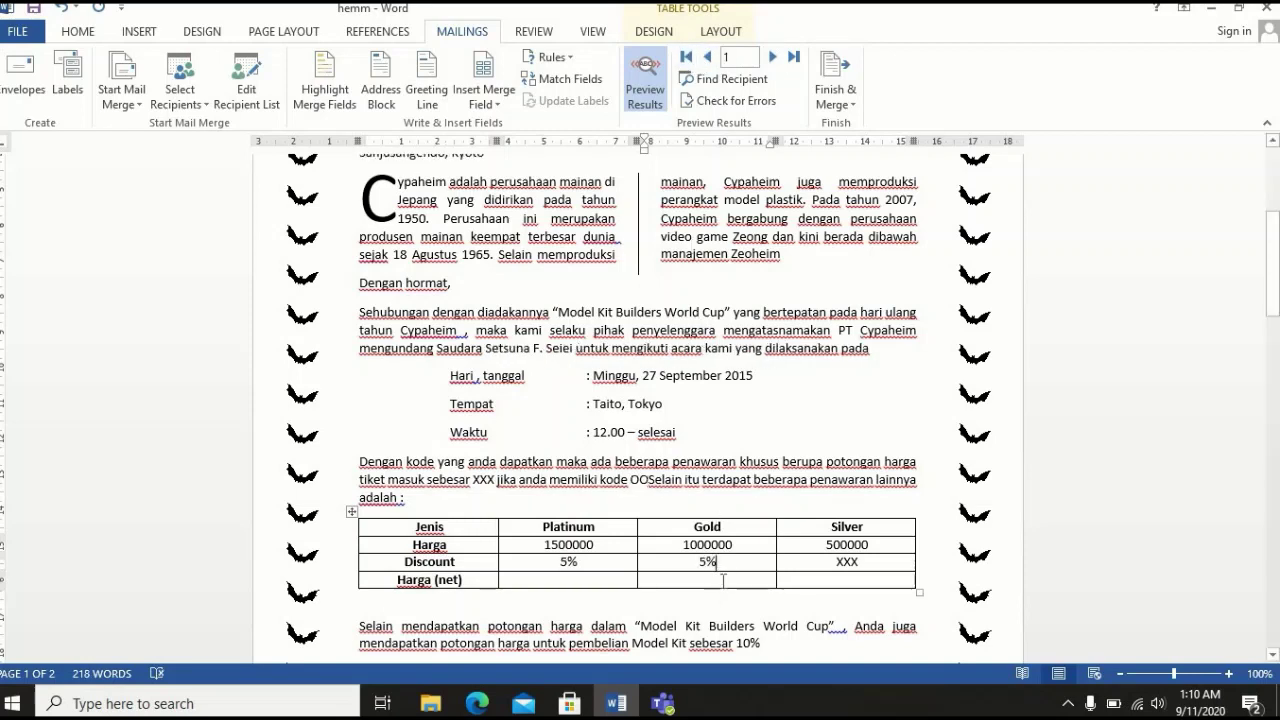
key(BackSpace)
key(BackSpace)
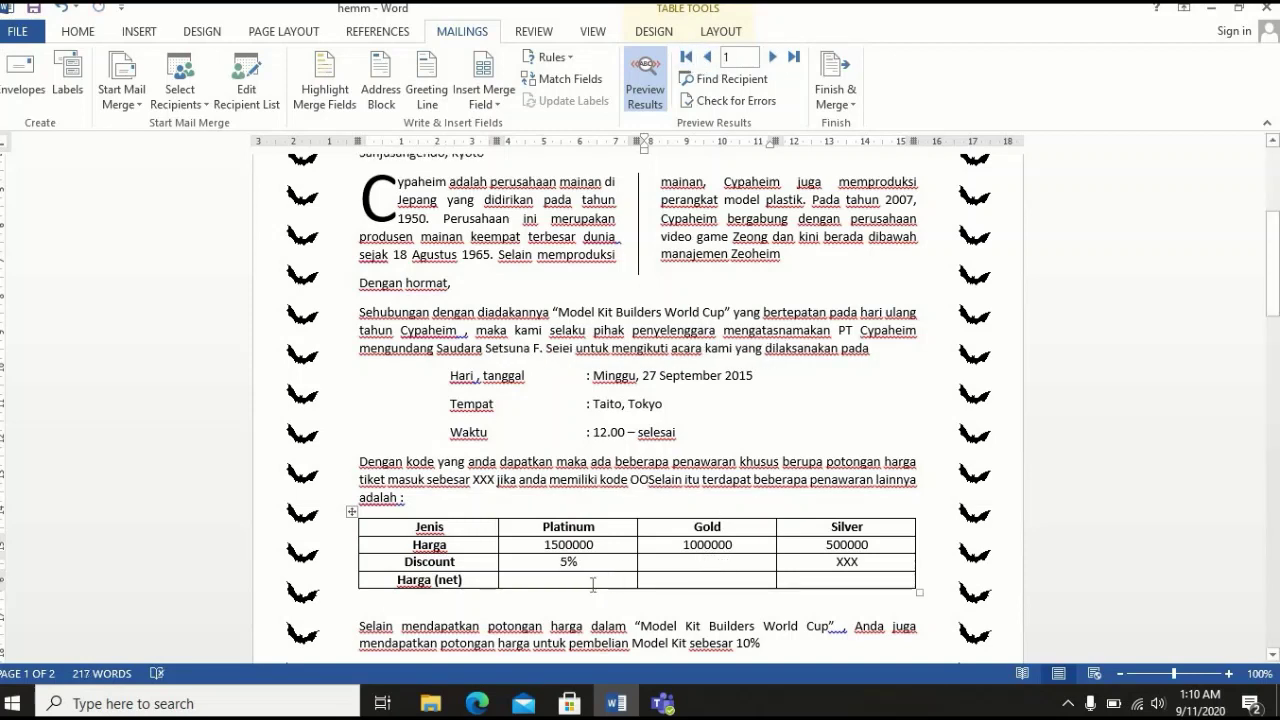
Insert the formula =B2*(100%-B3) in the Platinum cell of the Harga (net) row, replacing the suggested SUM formula
click(588, 582)
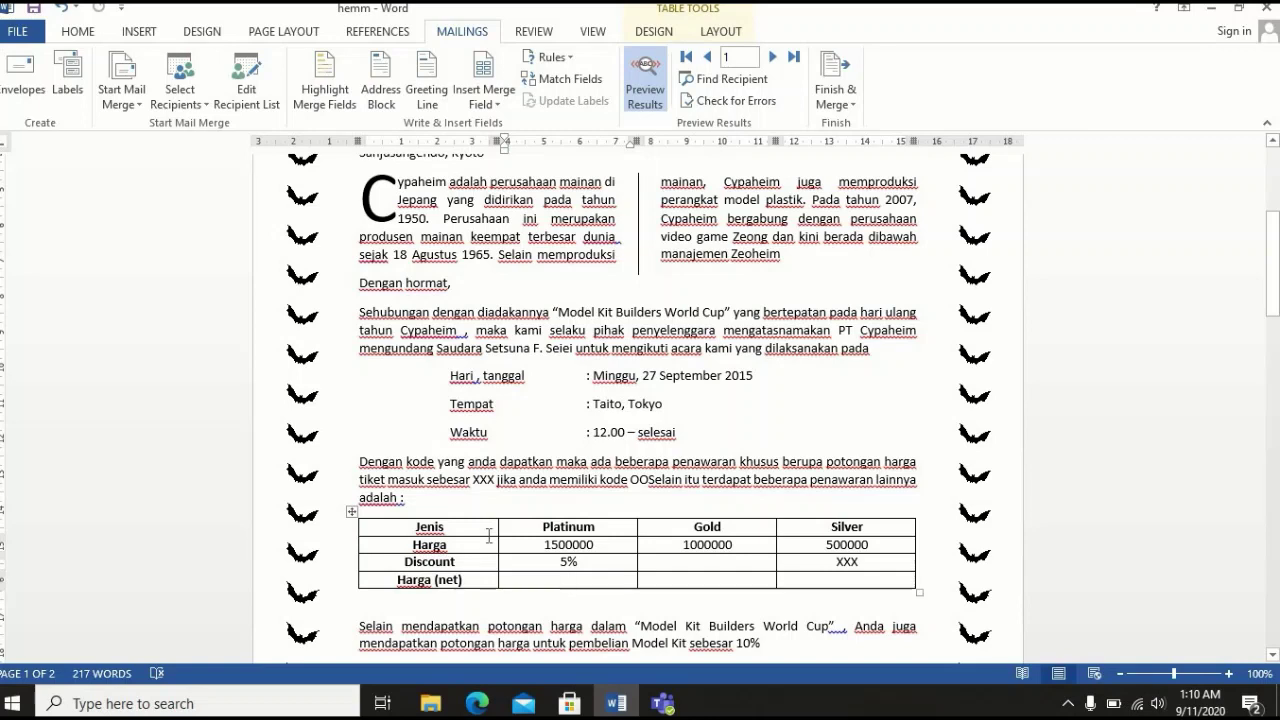
click(721, 31)
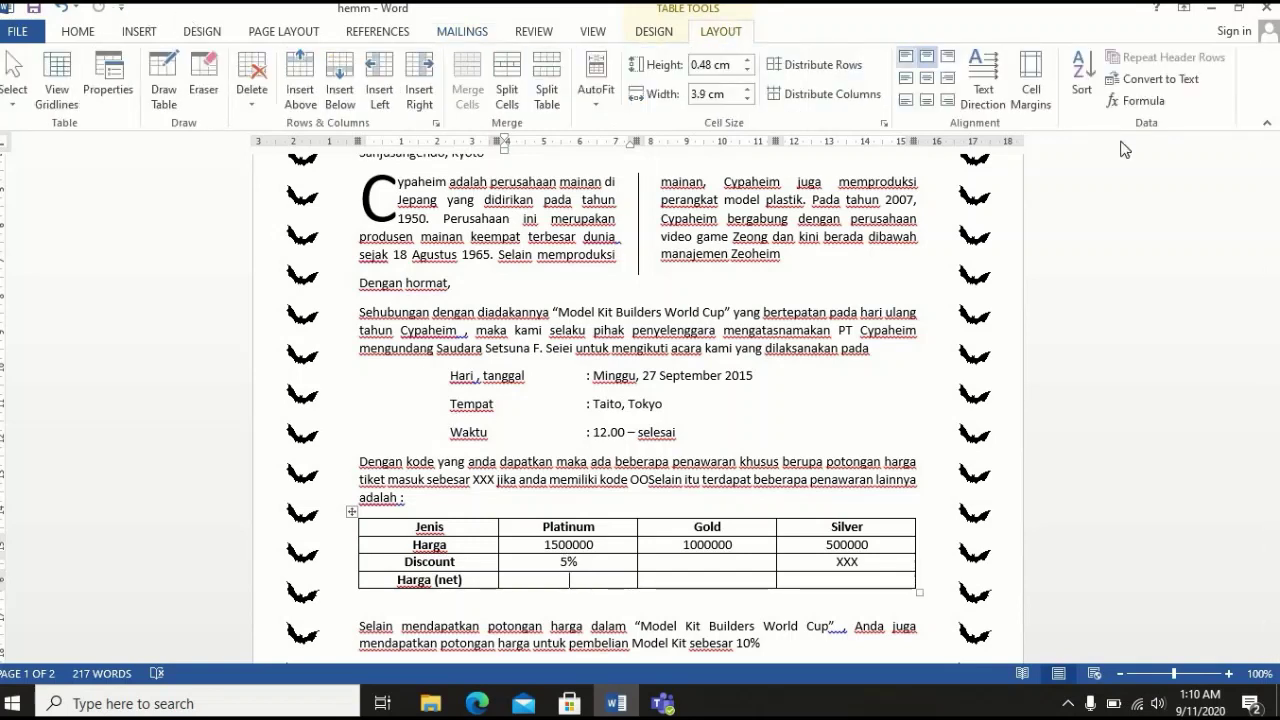
click(1137, 101)
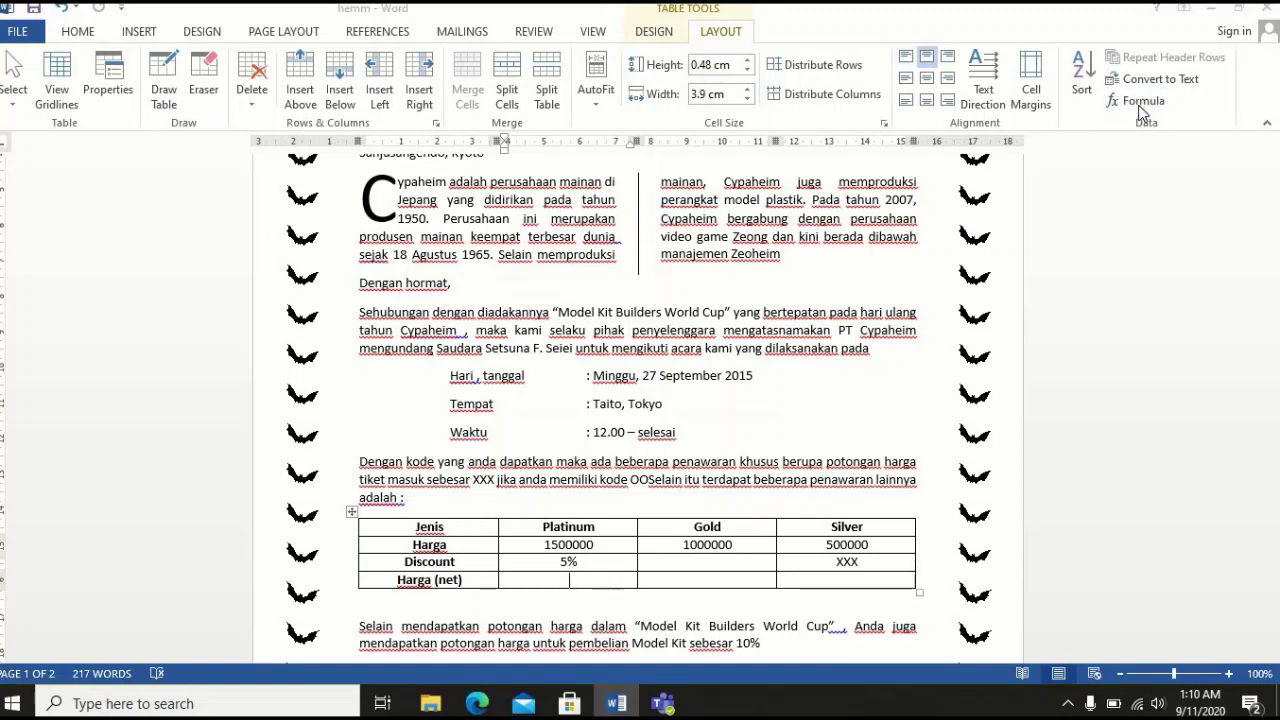
drag(625, 246, 864, 221)
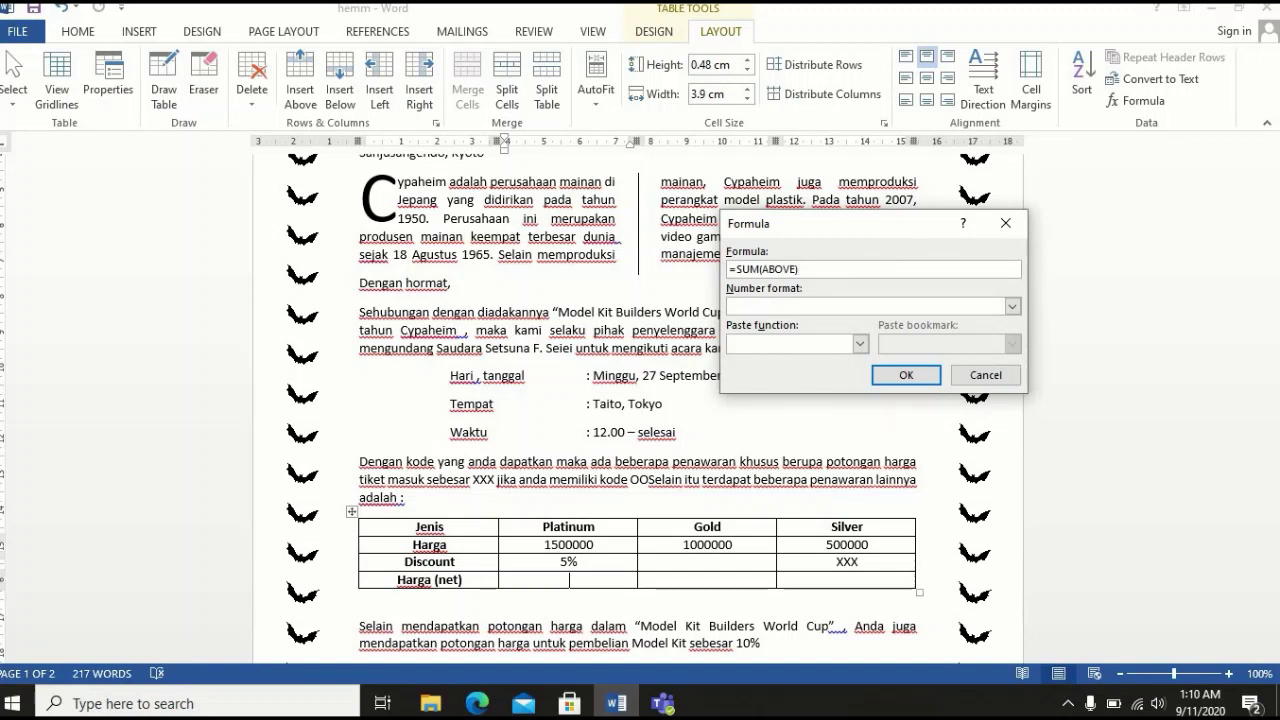
key(BackSpace)
key(BackSpace)
key(BackSpace)
key(BackSpace)
key(BackSpace)
key(BackSpace)
key(BackSpace)
key(BackSpace)
key(BackSpace)
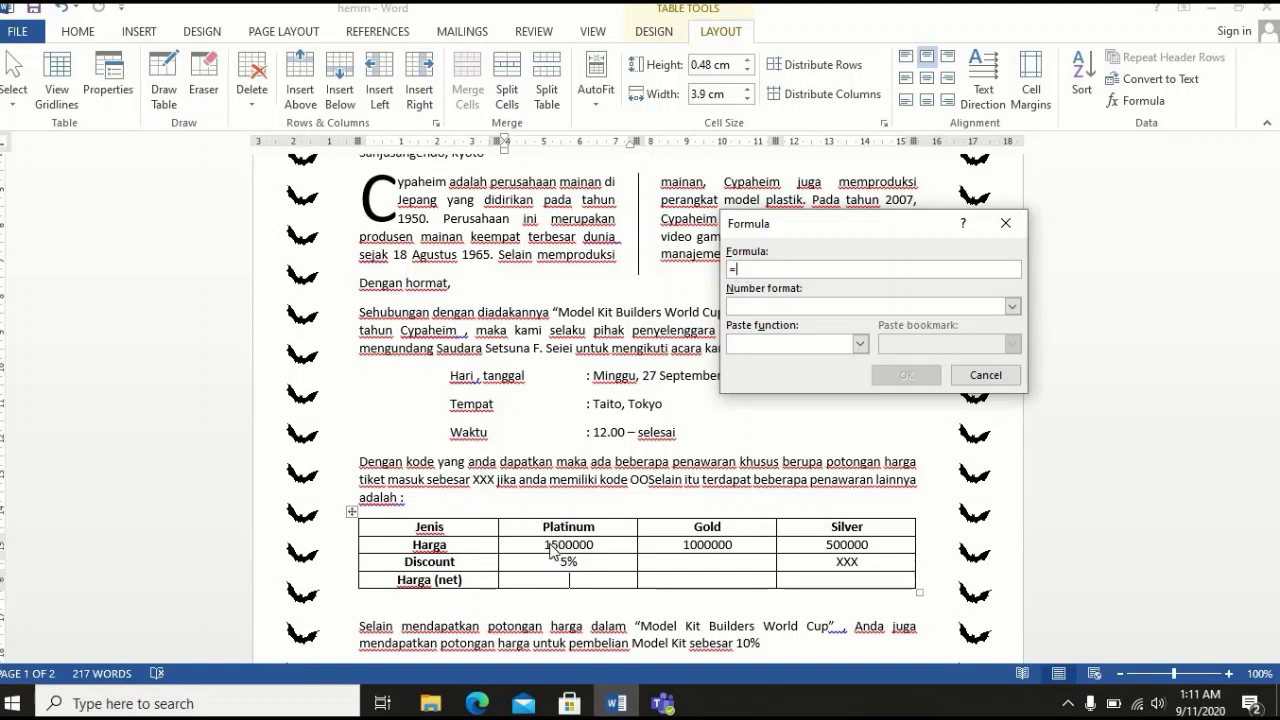
text(B2)
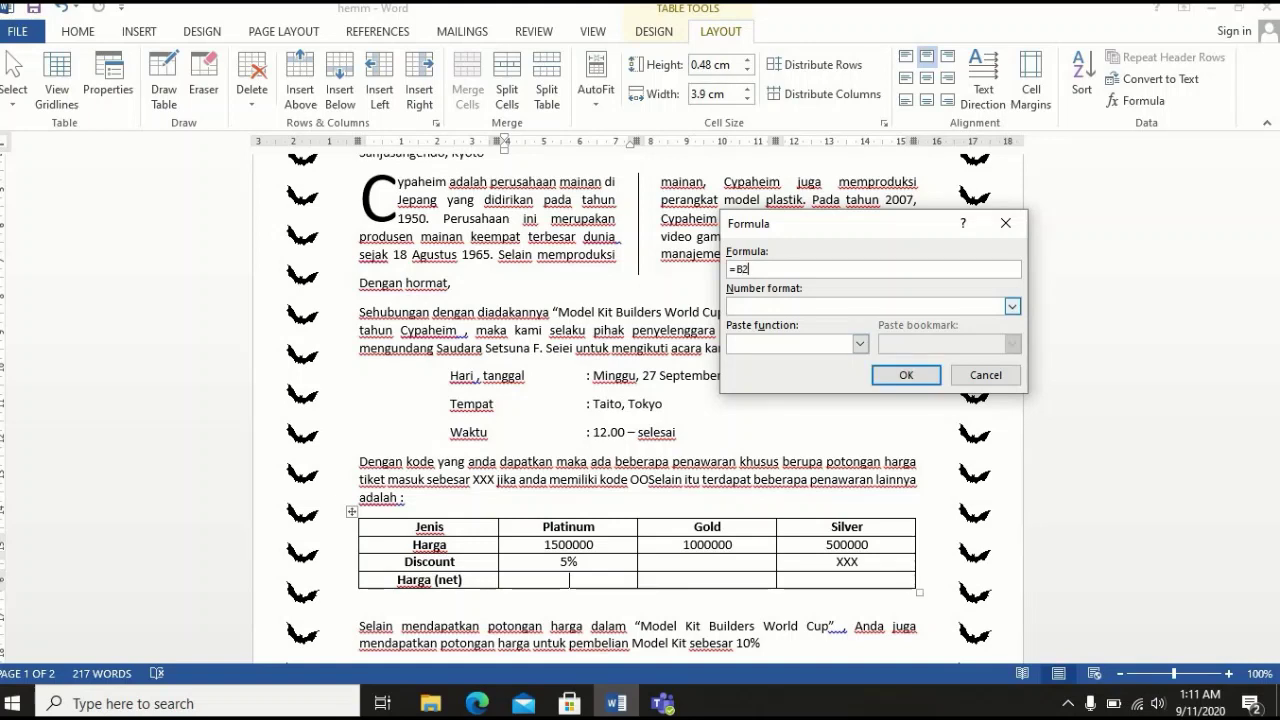
text(*(100%-B3)
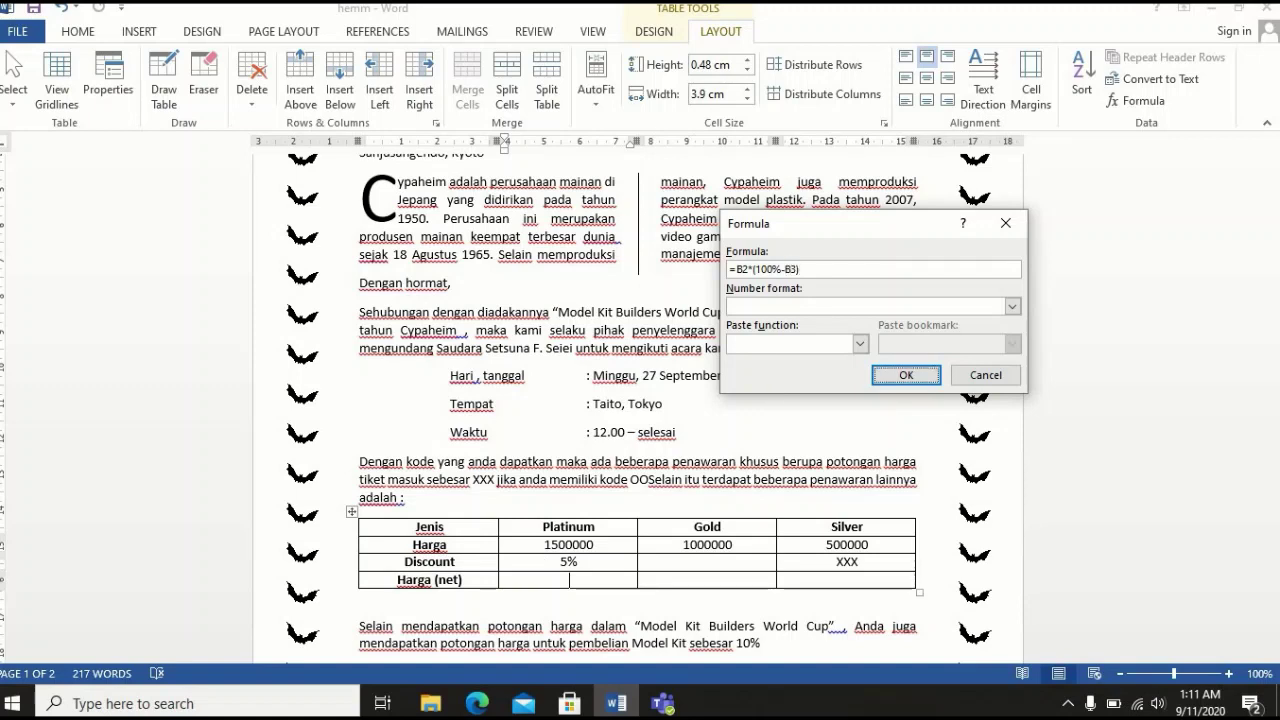
click(906, 375)
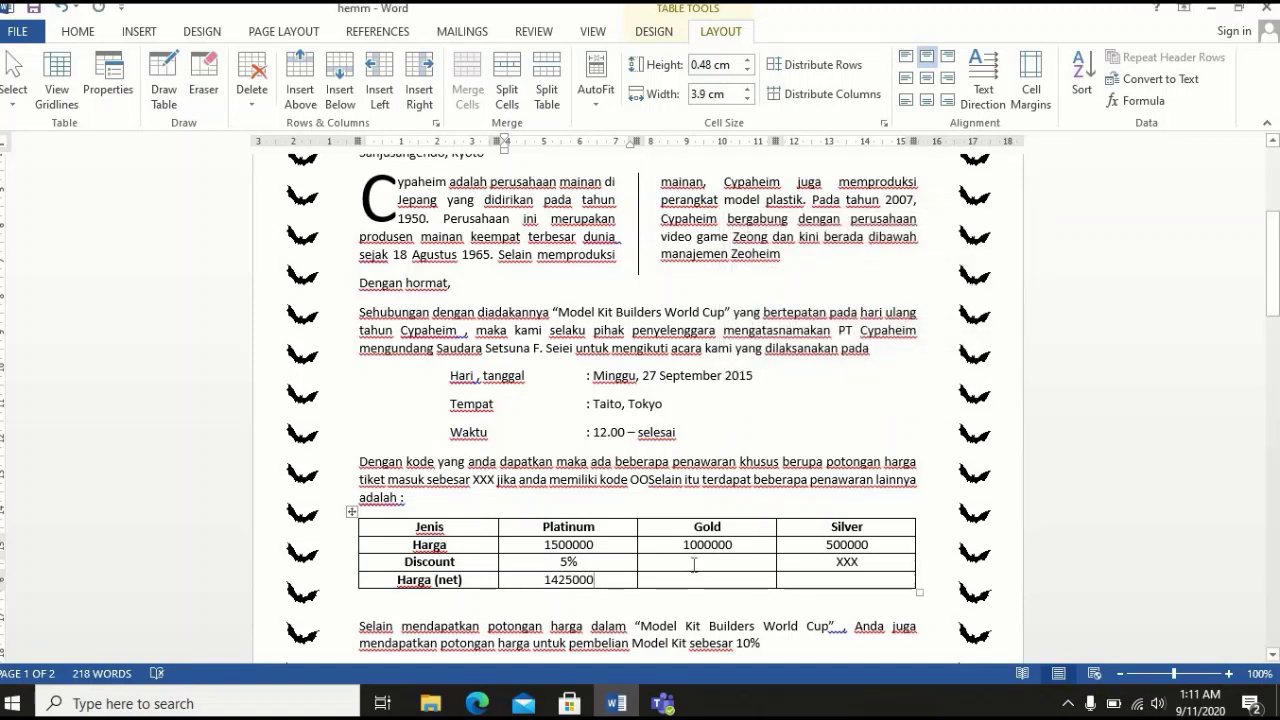